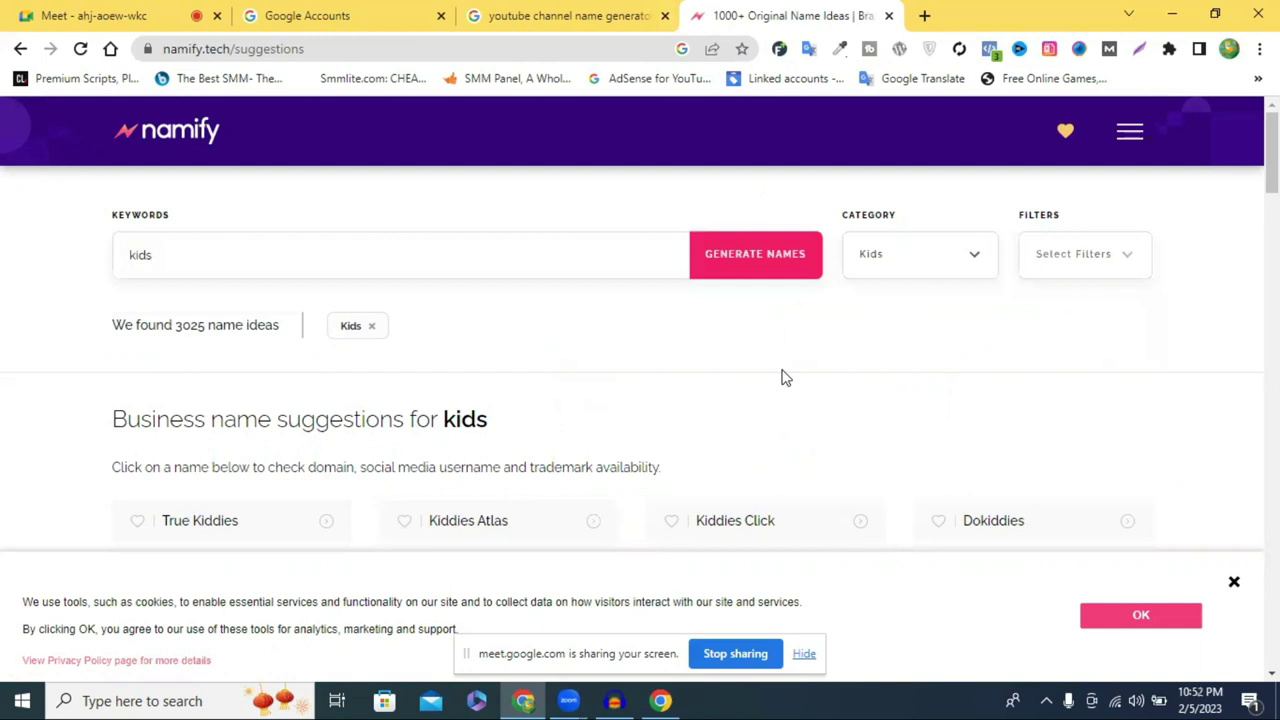
Step: Browse Namify's name suggestions and open the Kids Boost availability page
{"action": "scroll", "coordinate": [785, 378], "scroll_direction": "down", "scroll_amount": 5}
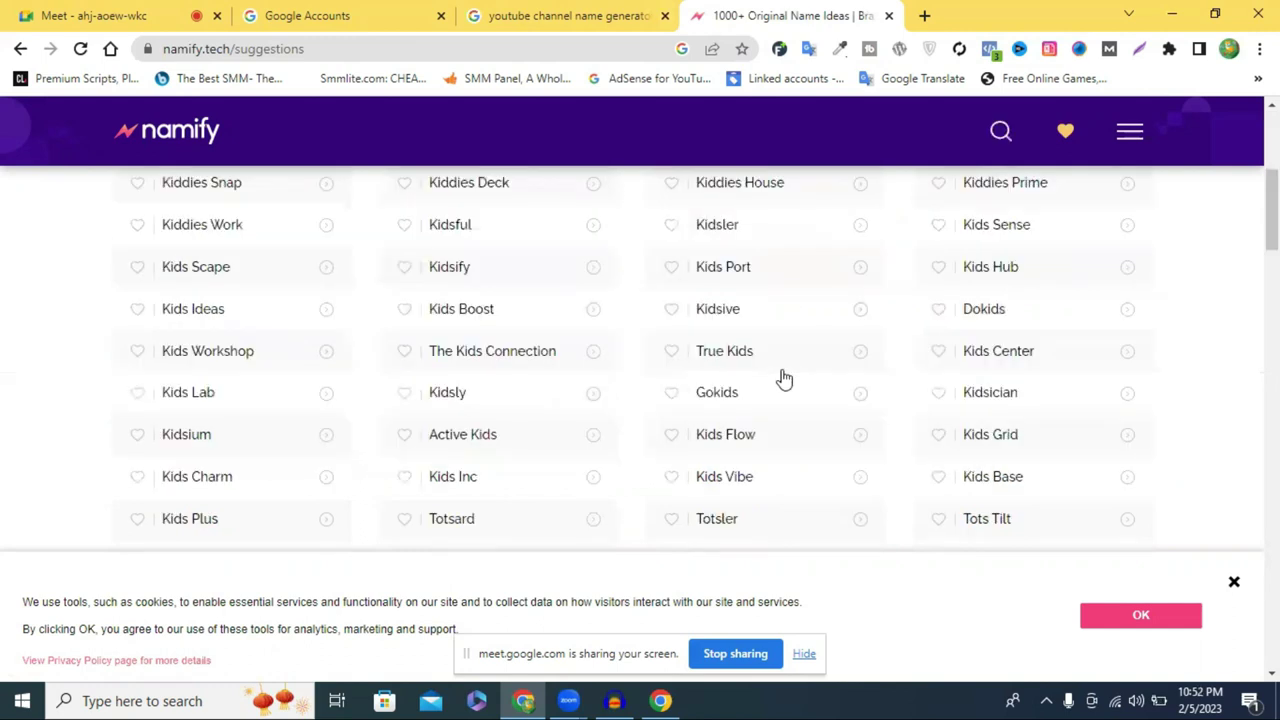
{"action": "scroll", "coordinate": [785, 378], "scroll_direction": "down", "scroll_amount": 1}
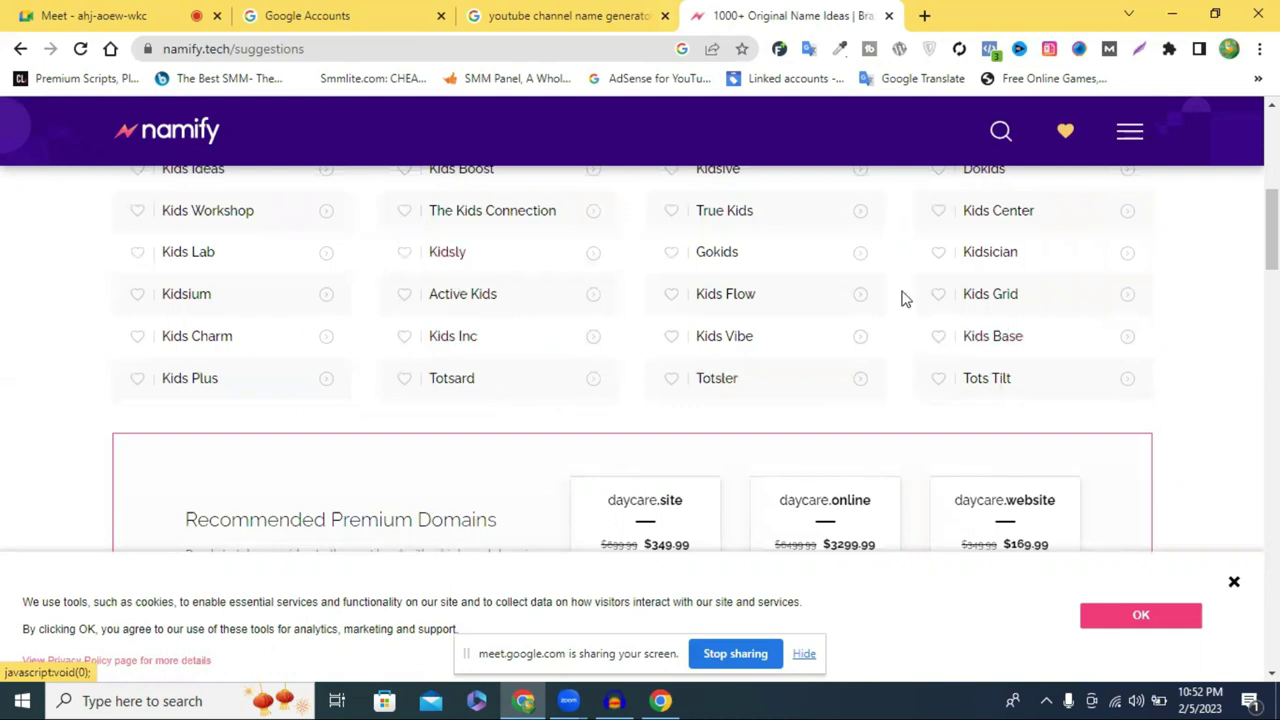
{"action": "scroll", "coordinate": [910, 300], "scroll_direction": "up", "scroll_amount": 1}
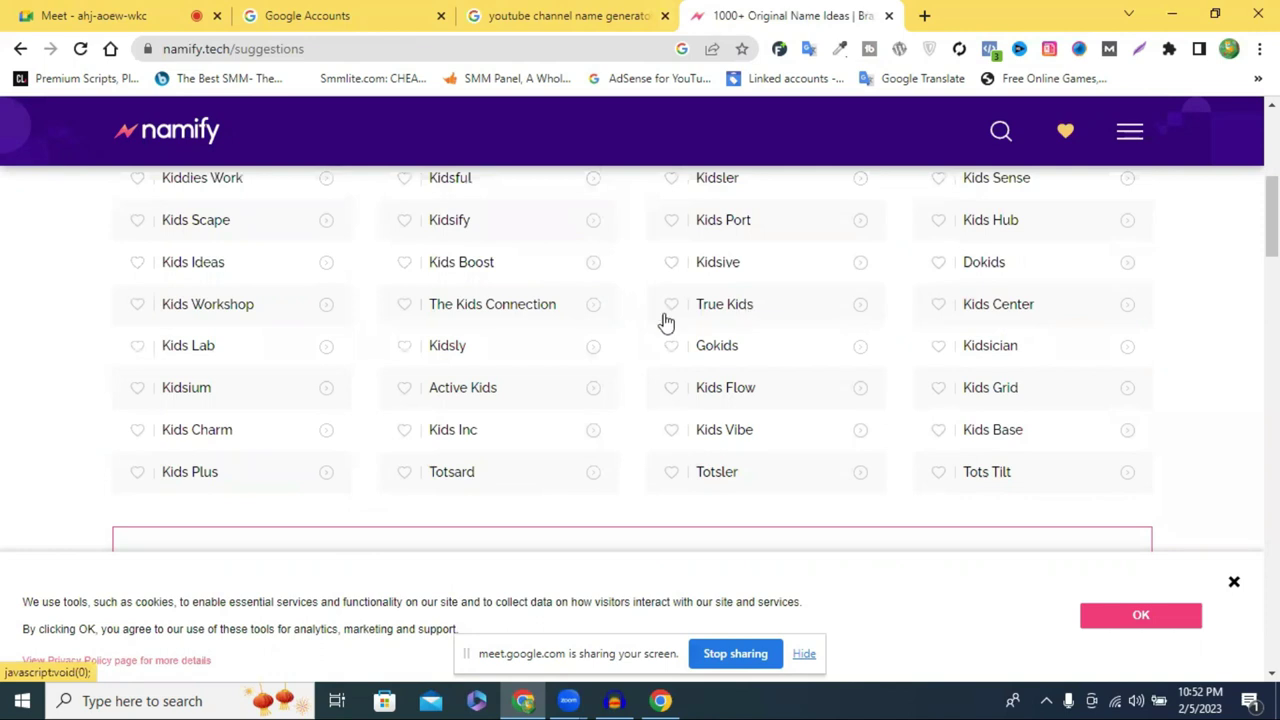
{"action": "scroll", "coordinate": [166, 271], "scroll_direction": "up", "scroll_amount": 1}
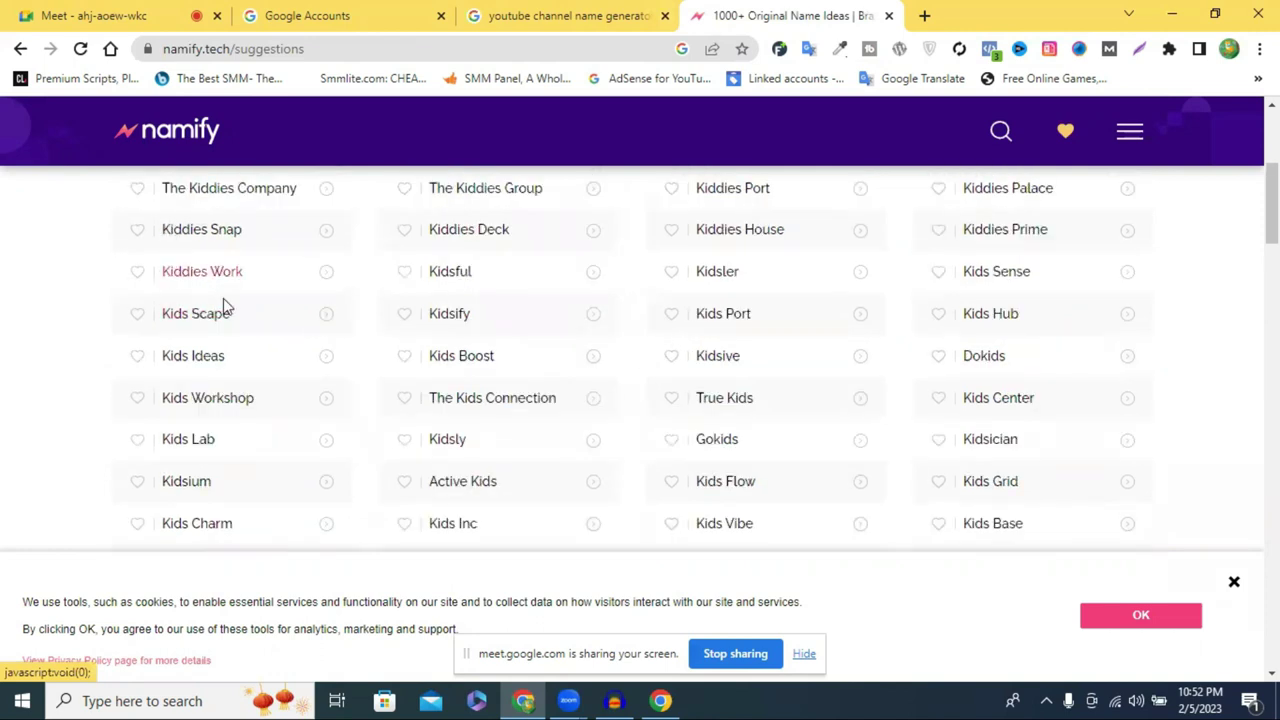
{"action": "scroll", "coordinate": [912, 450], "scroll_direction": "up", "scroll_amount": 2}
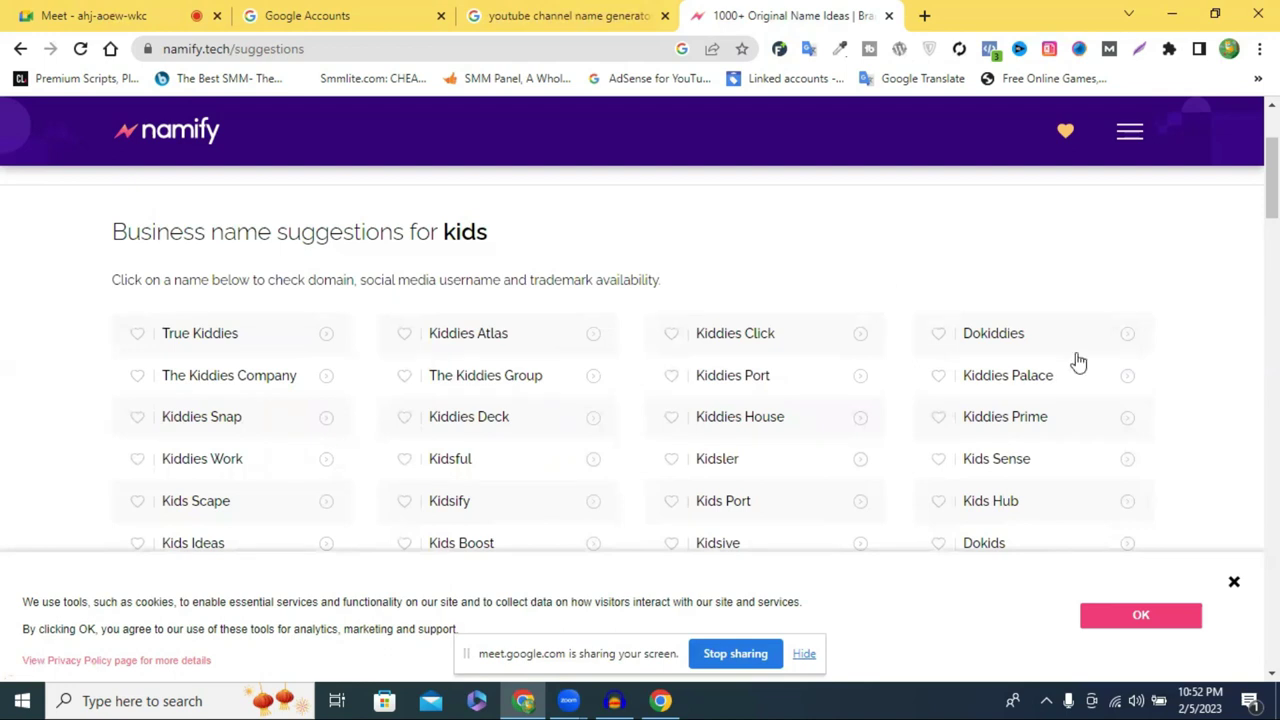
{"action": "scroll", "coordinate": [638, 312], "scroll_direction": "down", "scroll_amount": 1}
{"action": "scroll", "coordinate": [567, 350], "scroll_direction": "down", "scroll_amount": 1}
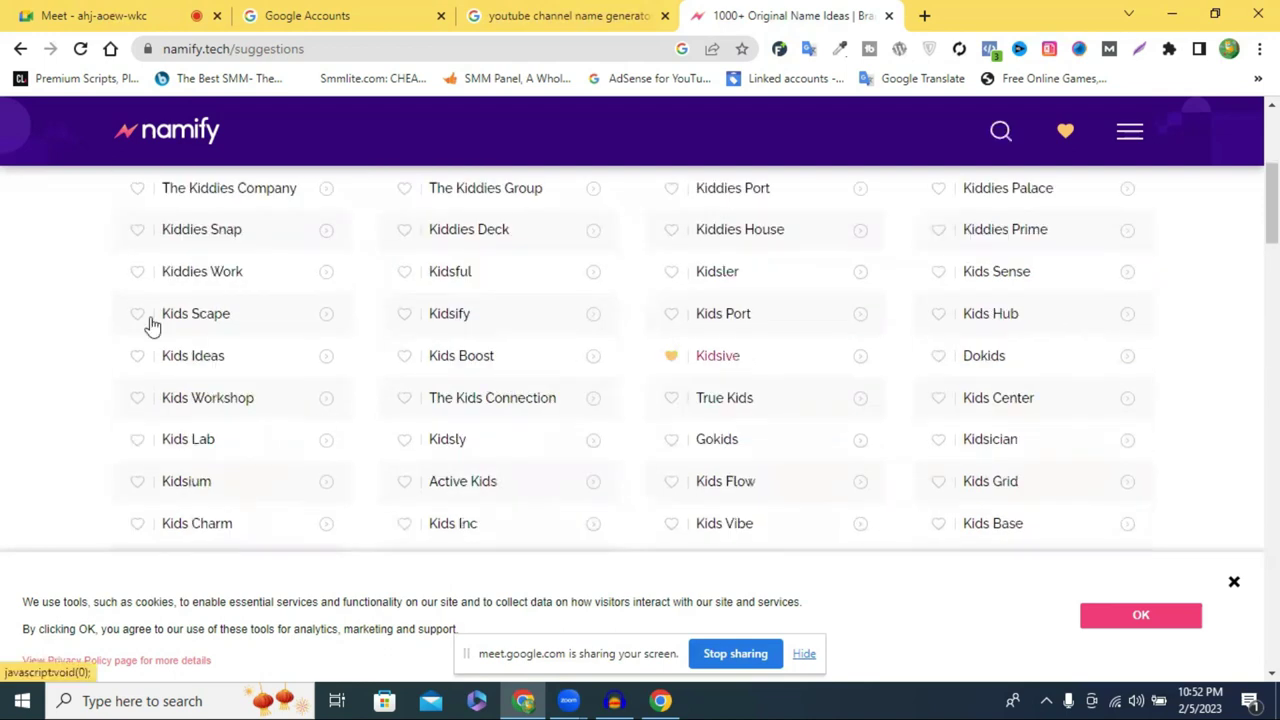
{"action": "scroll", "coordinate": [575, 375], "scroll_direction": "down", "scroll_amount": 1}
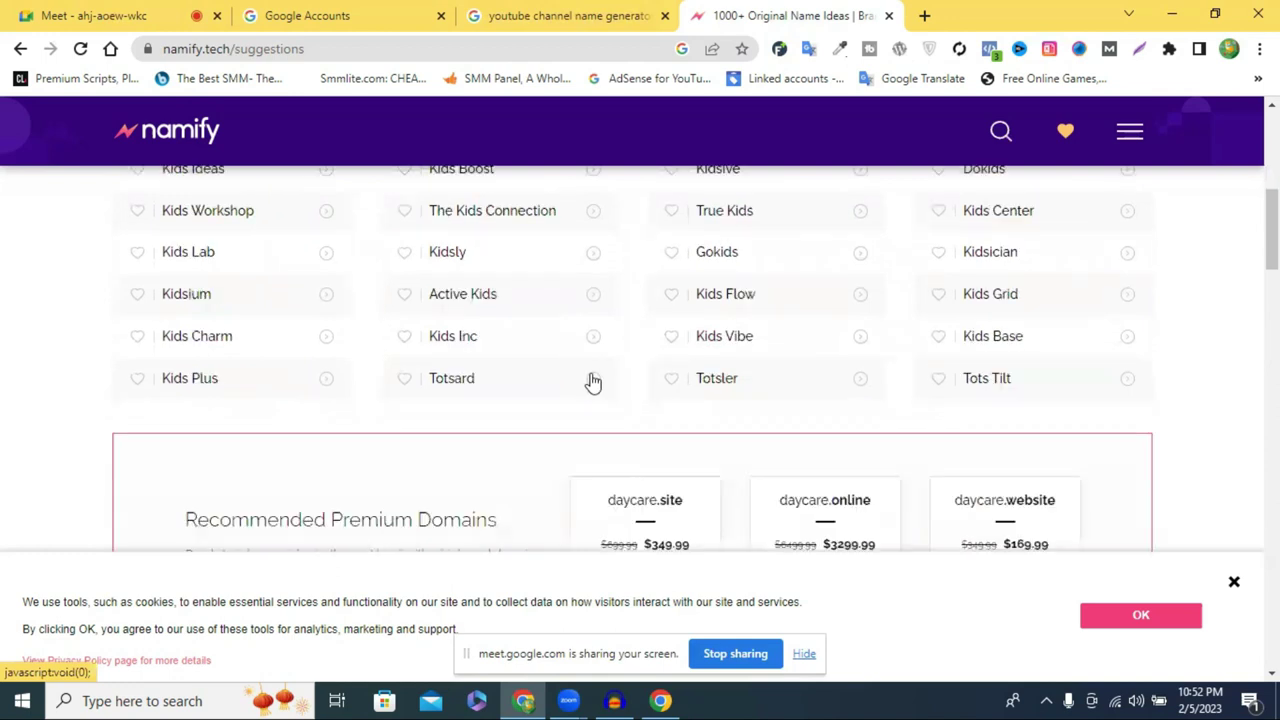
{"action": "scroll", "coordinate": [590, 380], "scroll_direction": "down", "scroll_amount": 5}
{"action": "scroll", "coordinate": [829, 451], "scroll_direction": "up", "scroll_amount": 1}
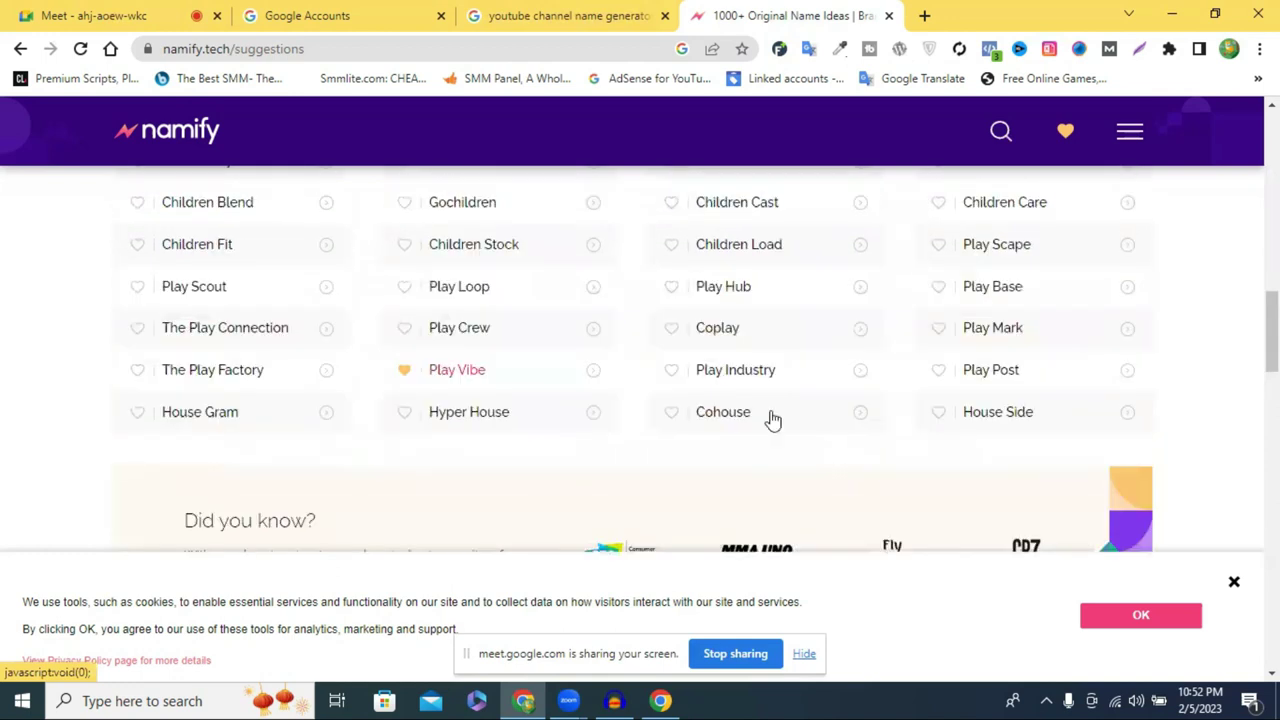
{"action": "scroll", "coordinate": [772, 420], "scroll_direction": "down", "scroll_amount": 3}
{"action": "scroll", "coordinate": [772, 418], "scroll_direction": "down", "scroll_amount": 1}
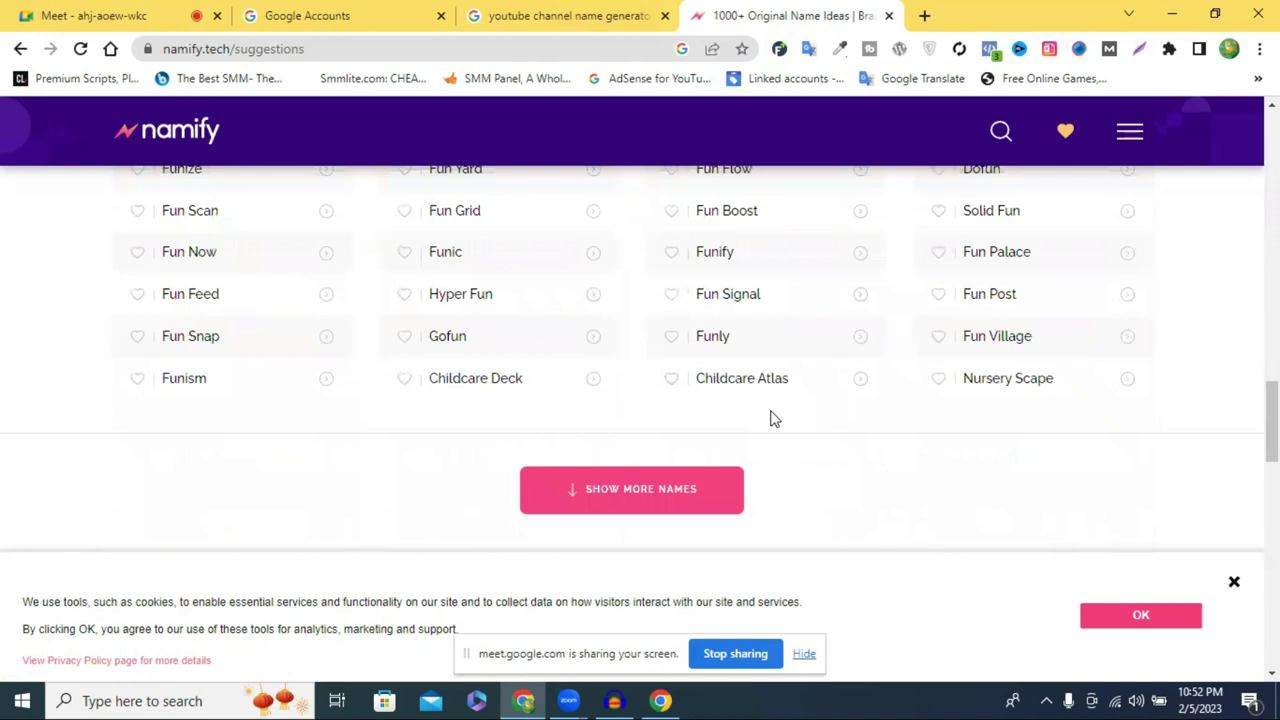
{"action": "scroll", "coordinate": [772, 420], "scroll_direction": "up", "scroll_amount": 2}
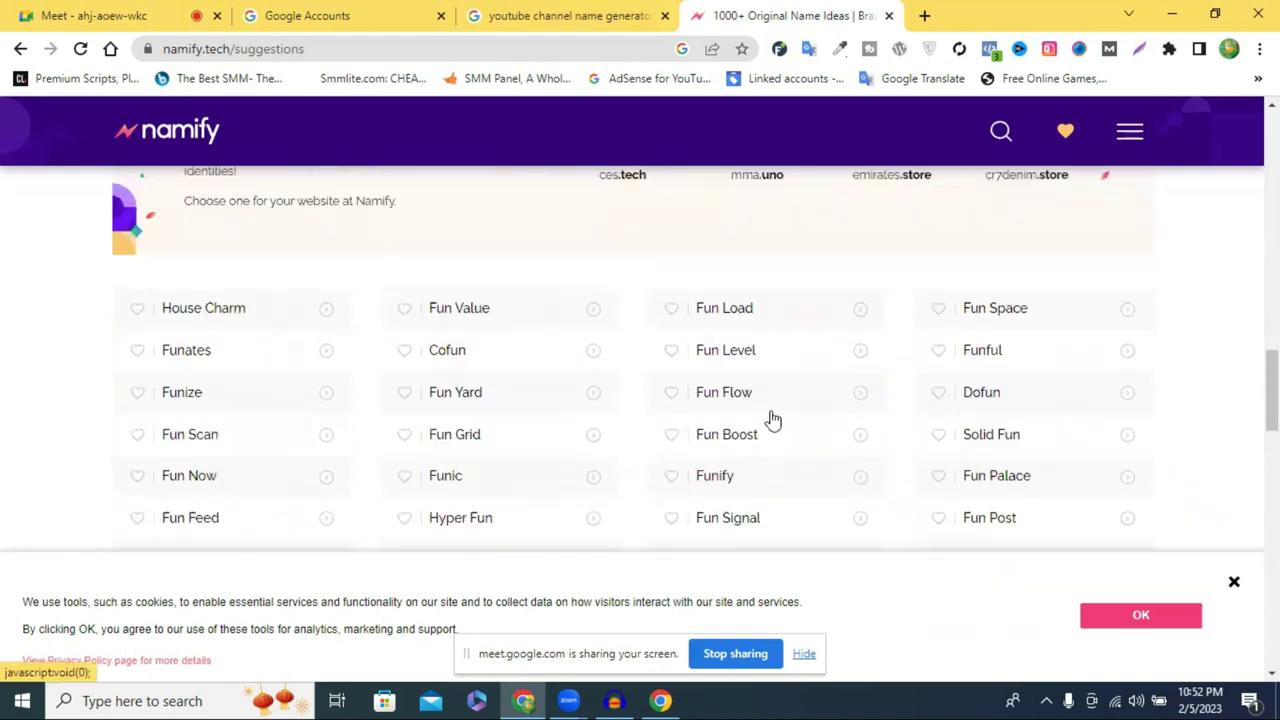
{"action": "scroll", "coordinate": [1005, 415], "scroll_direction": "up", "scroll_amount": 4}
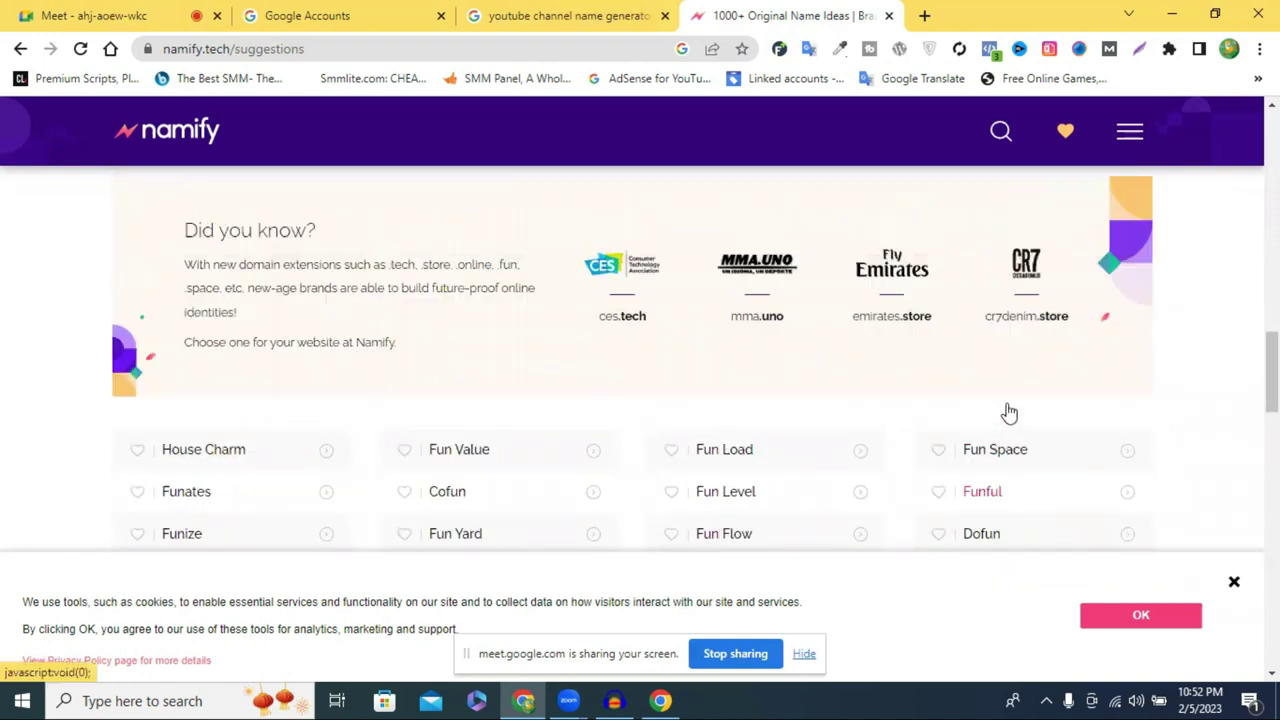
{"action": "scroll", "coordinate": [1005, 412], "scroll_direction": "up", "scroll_amount": 10}
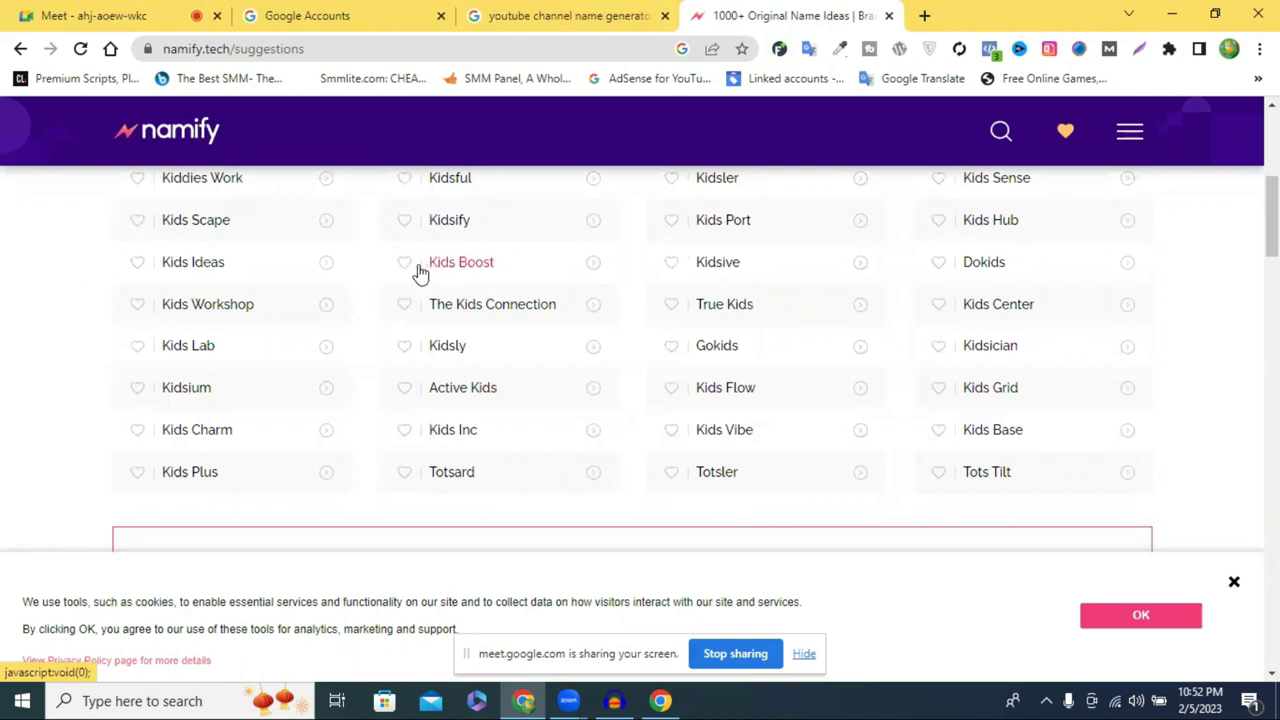
{"action": "left_click", "coordinate": [492, 270]}
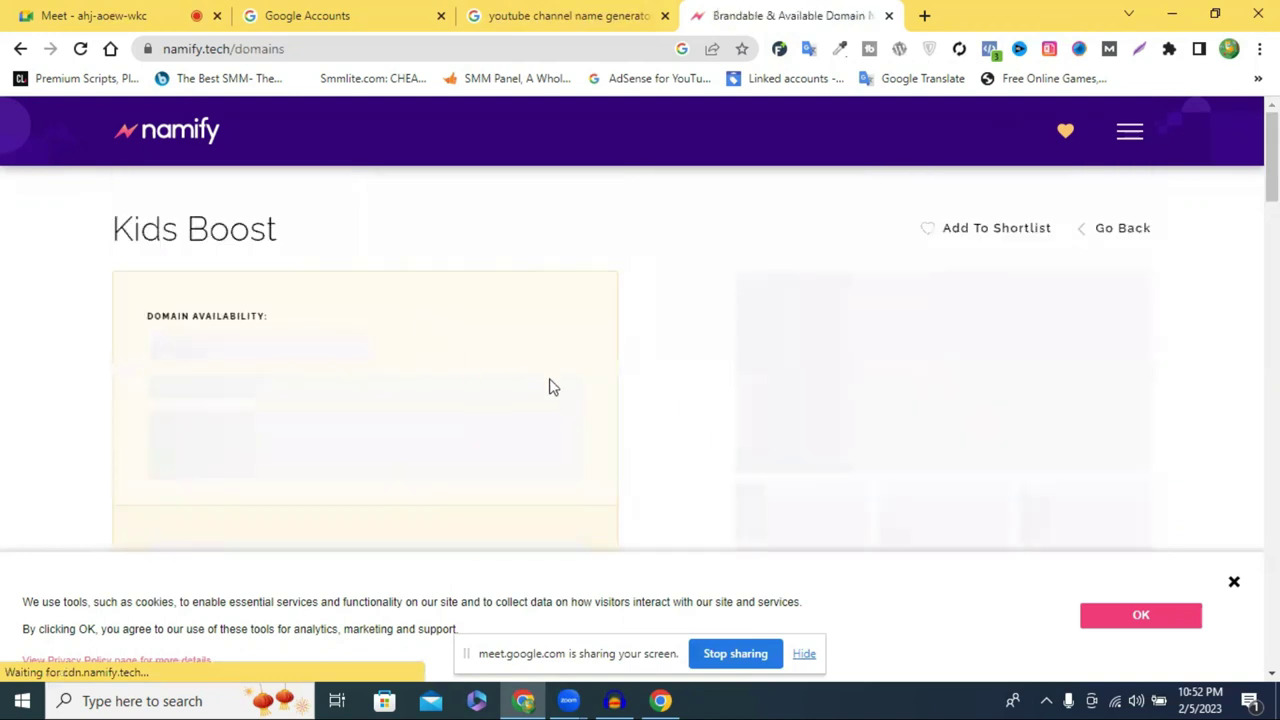
Step: Copy the Kids Boost heading and return to the Google Accounts channel-name form
{"action": "left_click_drag", "start_coordinate": [279, 230], "coordinate": [186, 240]}
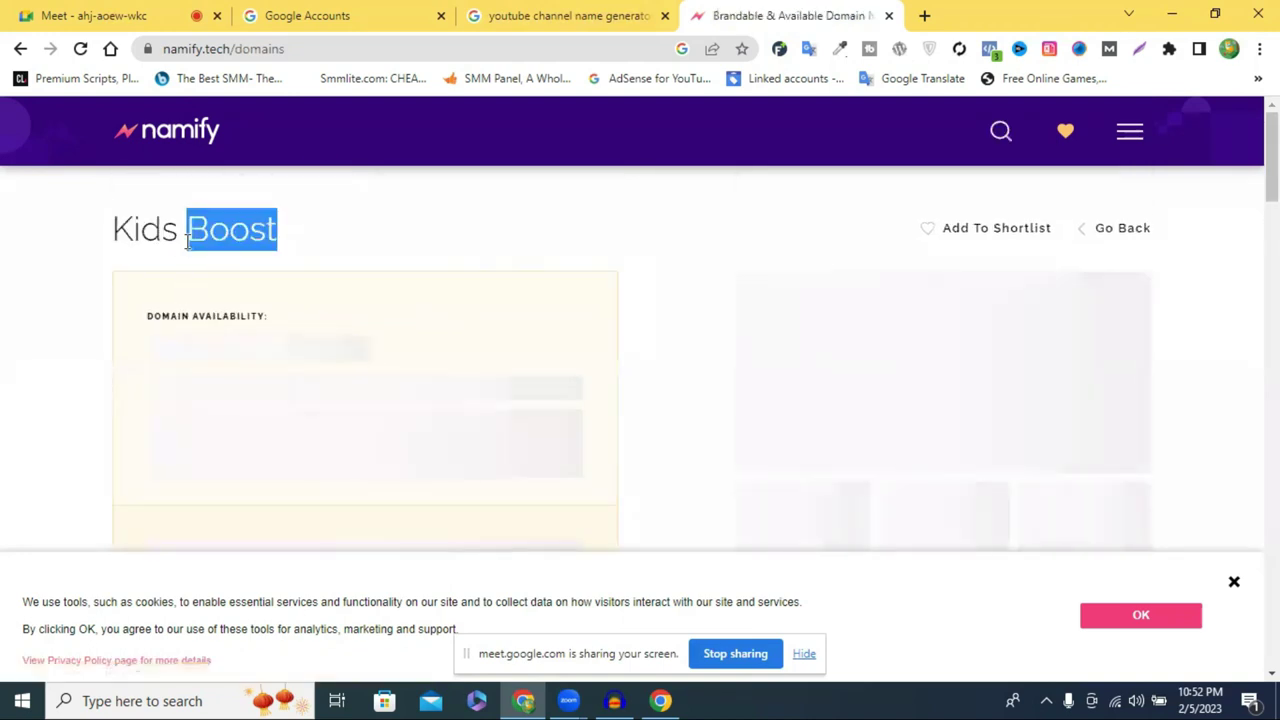
{"action": "triple_click", "coordinate": [186, 240]}
{"action": "key", "text": "ctrl+c"}
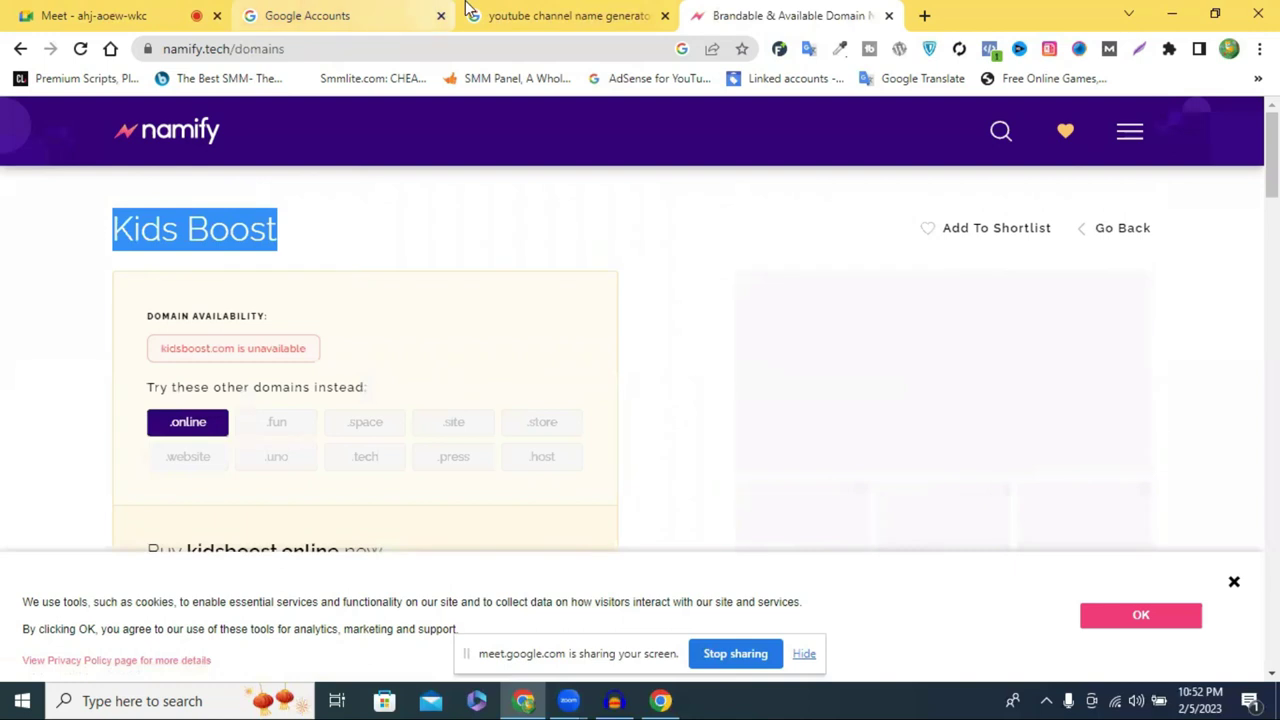
{"action": "left_click", "coordinate": [375, 18]}
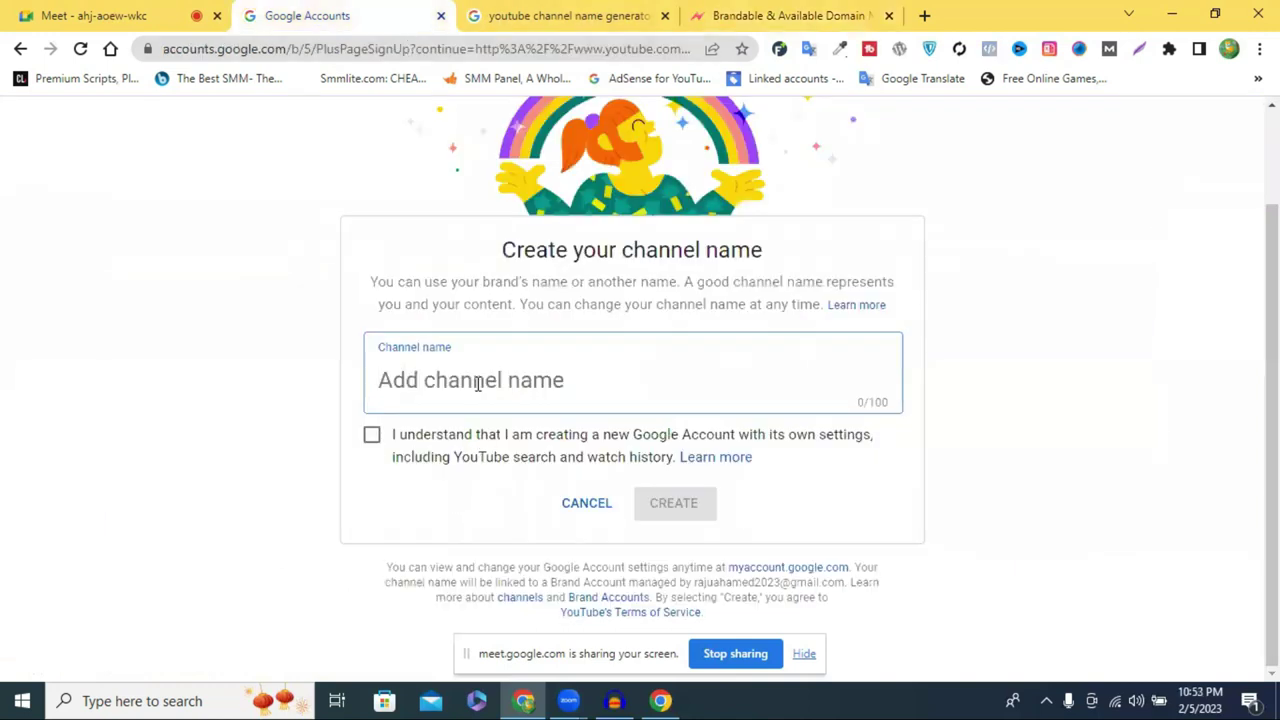
Step: Paste Kids Boost as the channel name, tick the acknowledgement, and create the channel
{"action": "key", "text": "ctrl+v"}
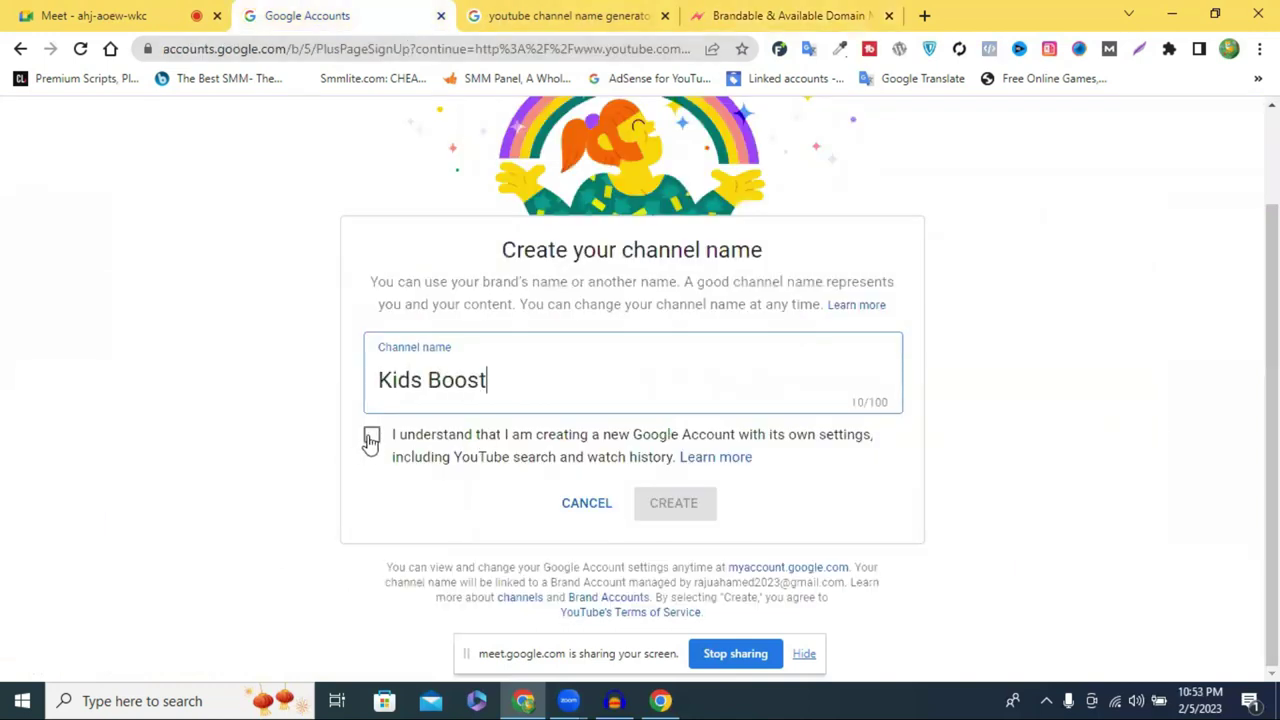
{"action": "left_click", "coordinate": [371, 437]}
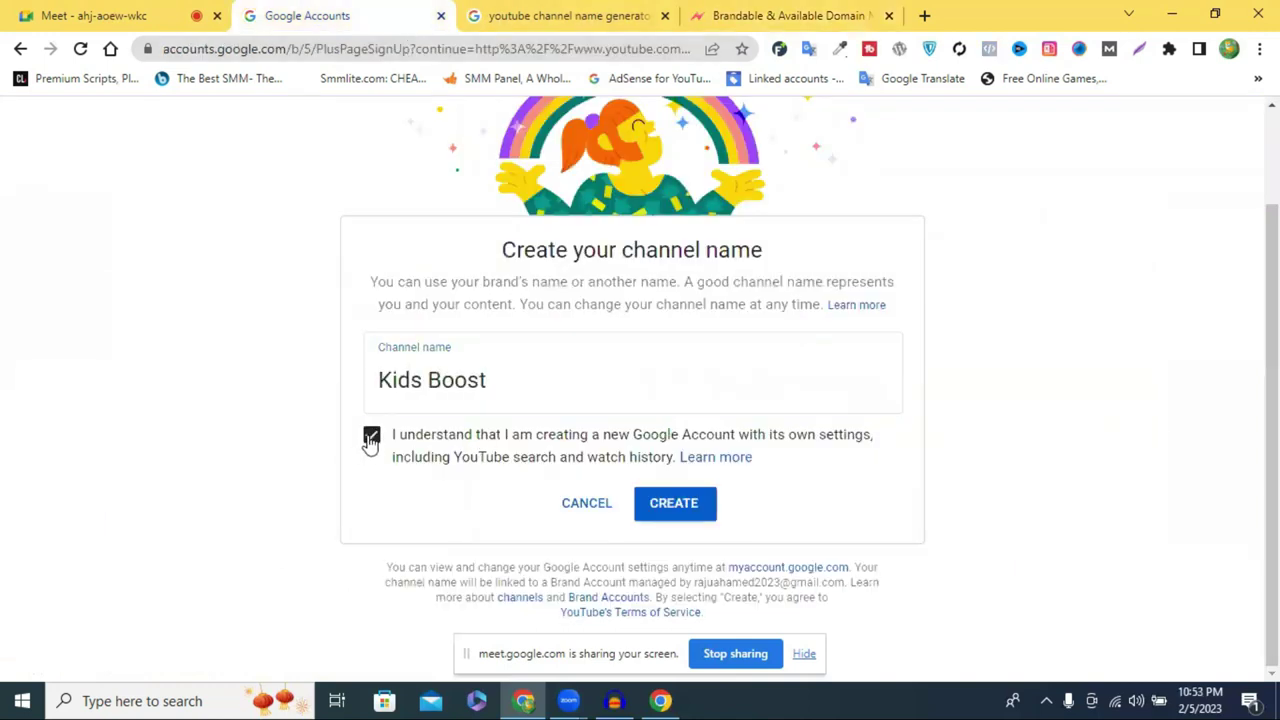
{"action": "left_click", "coordinate": [686, 513]}
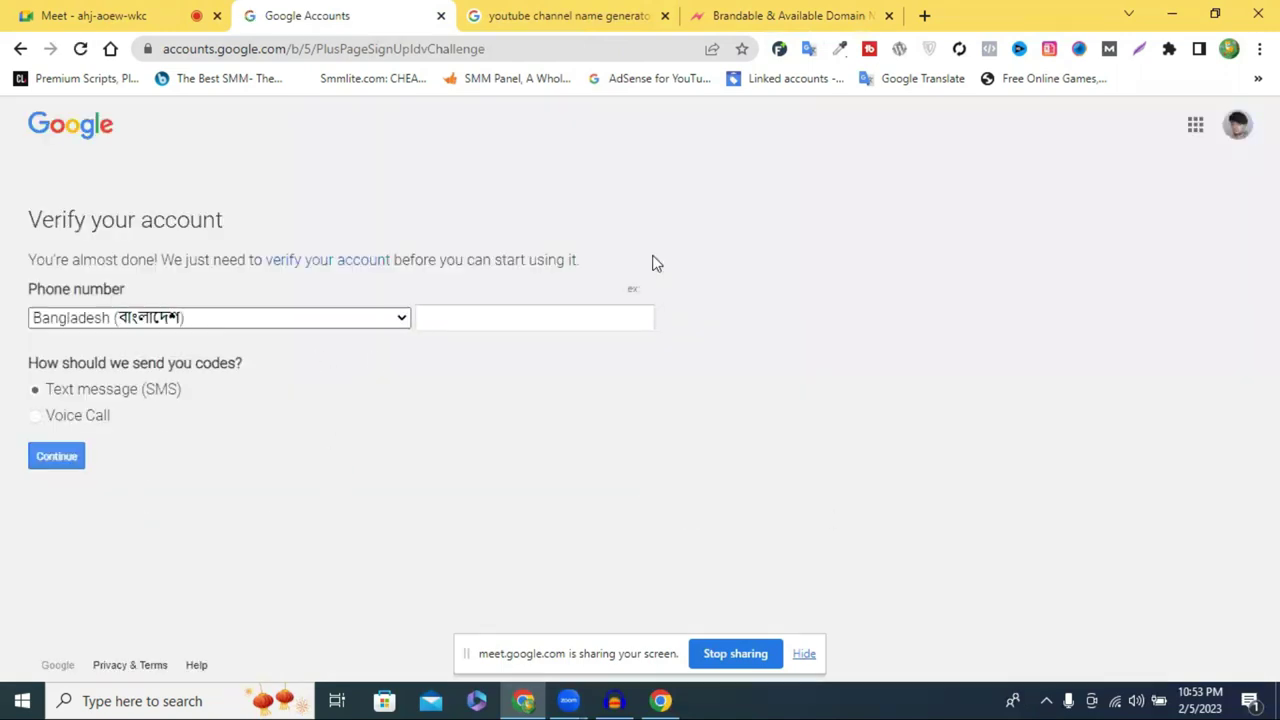
Step: Keep Bangladesh as the phone country, select the phone number field, then switch to search results
{"action": "left_click", "coordinate": [268, 336]}
{"action": "left_click", "coordinate": [267, 330]}
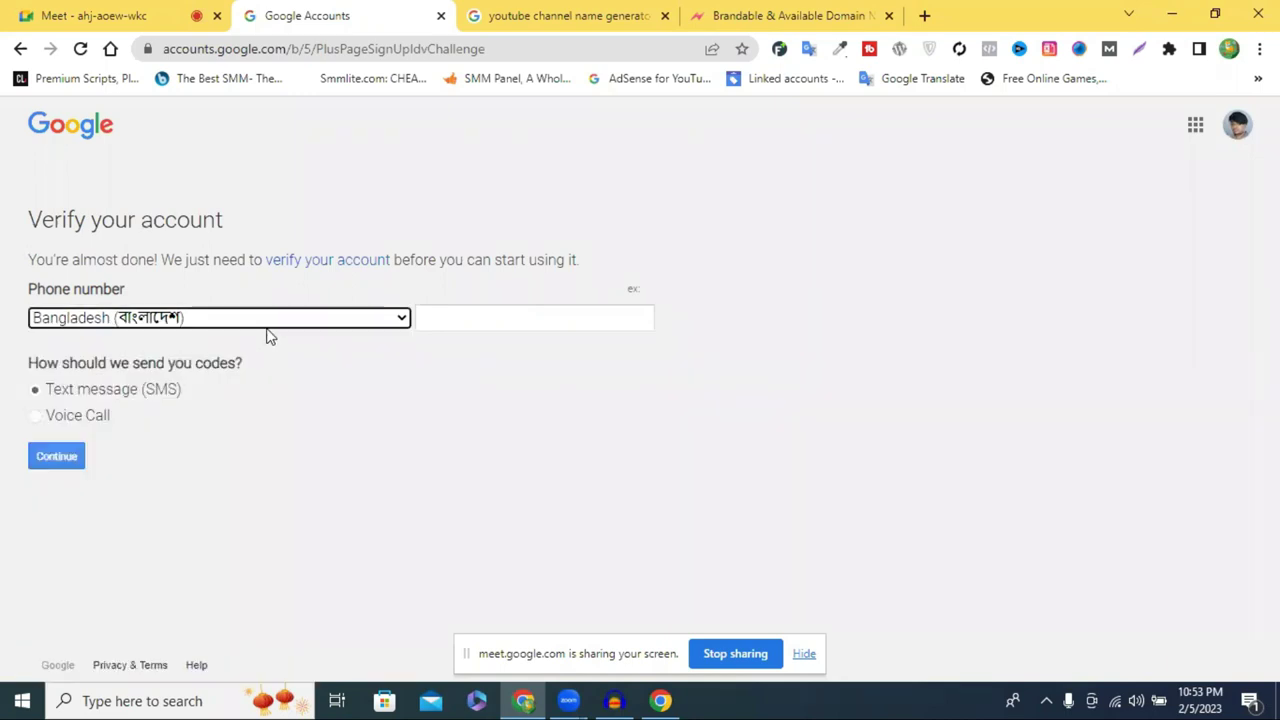
{"action": "left_click", "coordinate": [458, 322]}
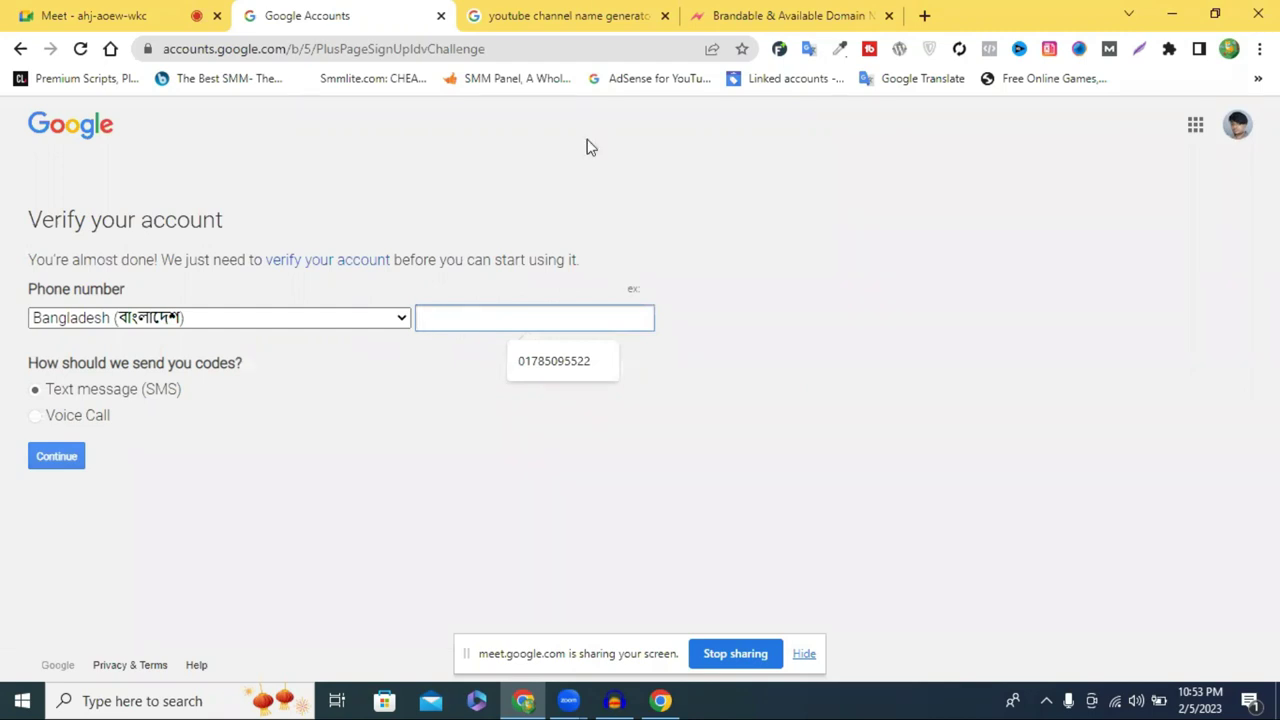
{"action": "left_click", "coordinate": [670, 22]}
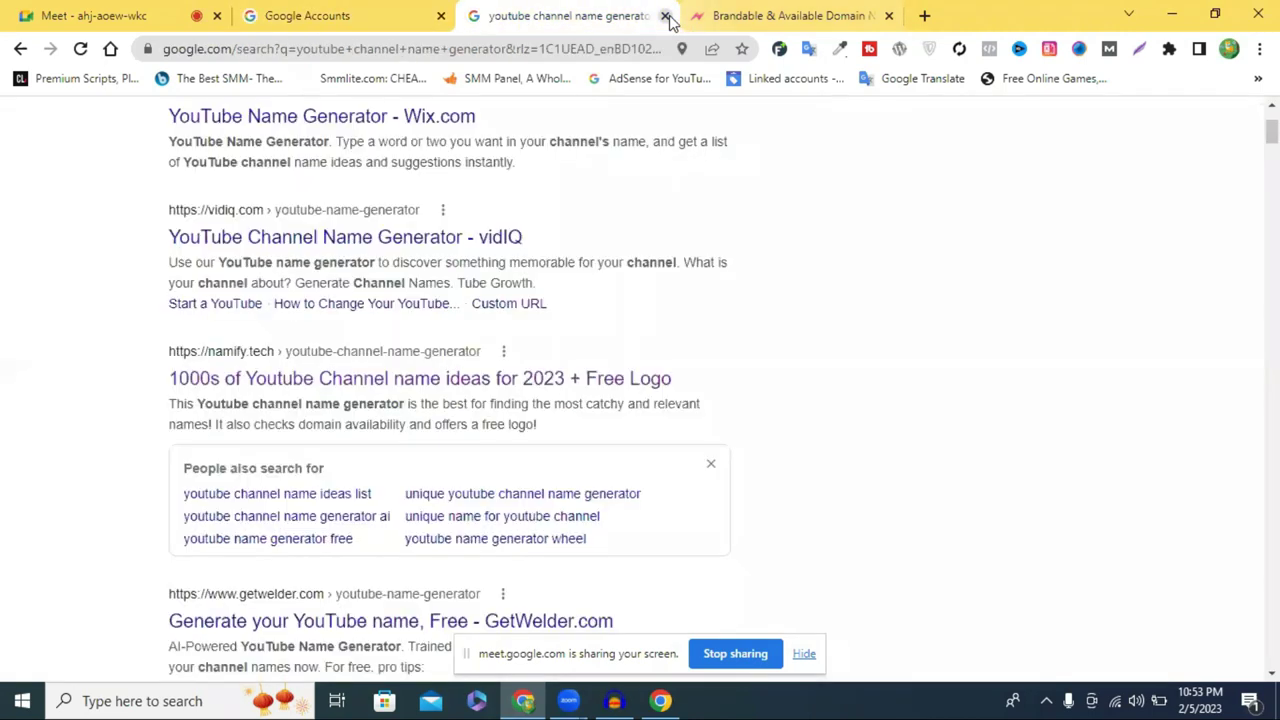
Step: Close the channel-name search and search 'phone number generator' in a new tab
{"action": "left_click", "coordinate": [666, 16]}
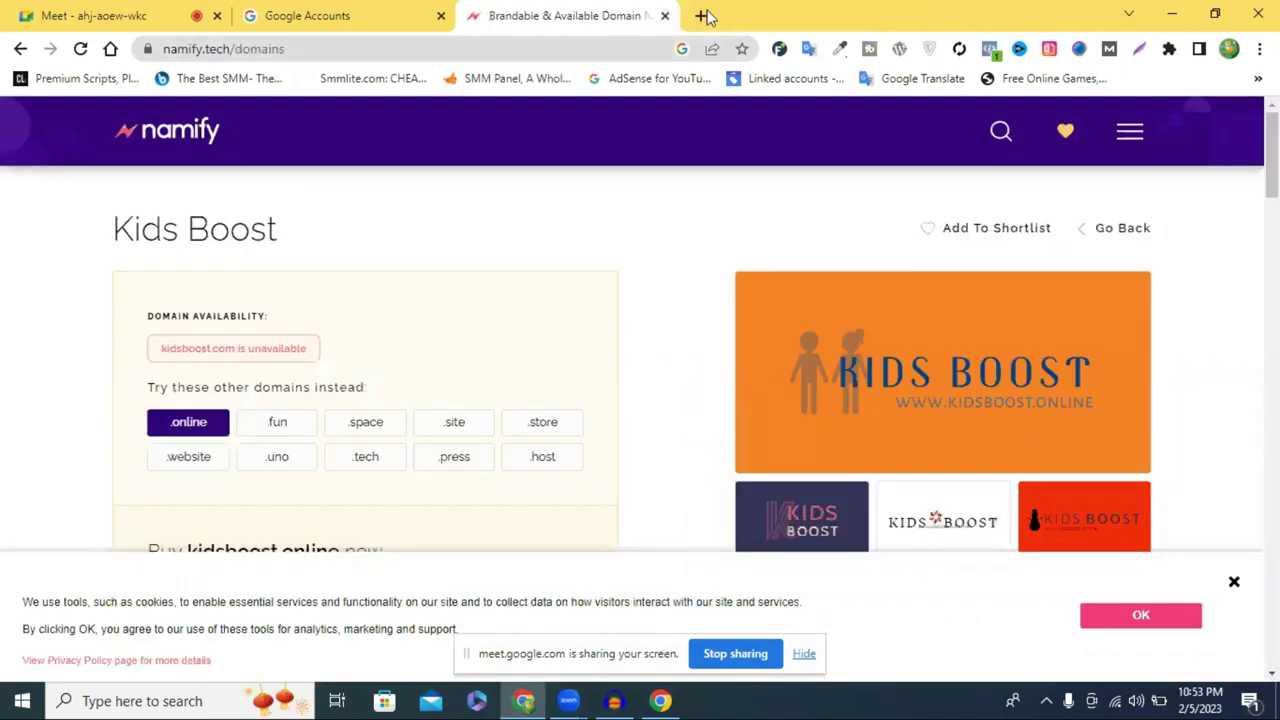
{"action": "key", "text": "ctrl+t"}
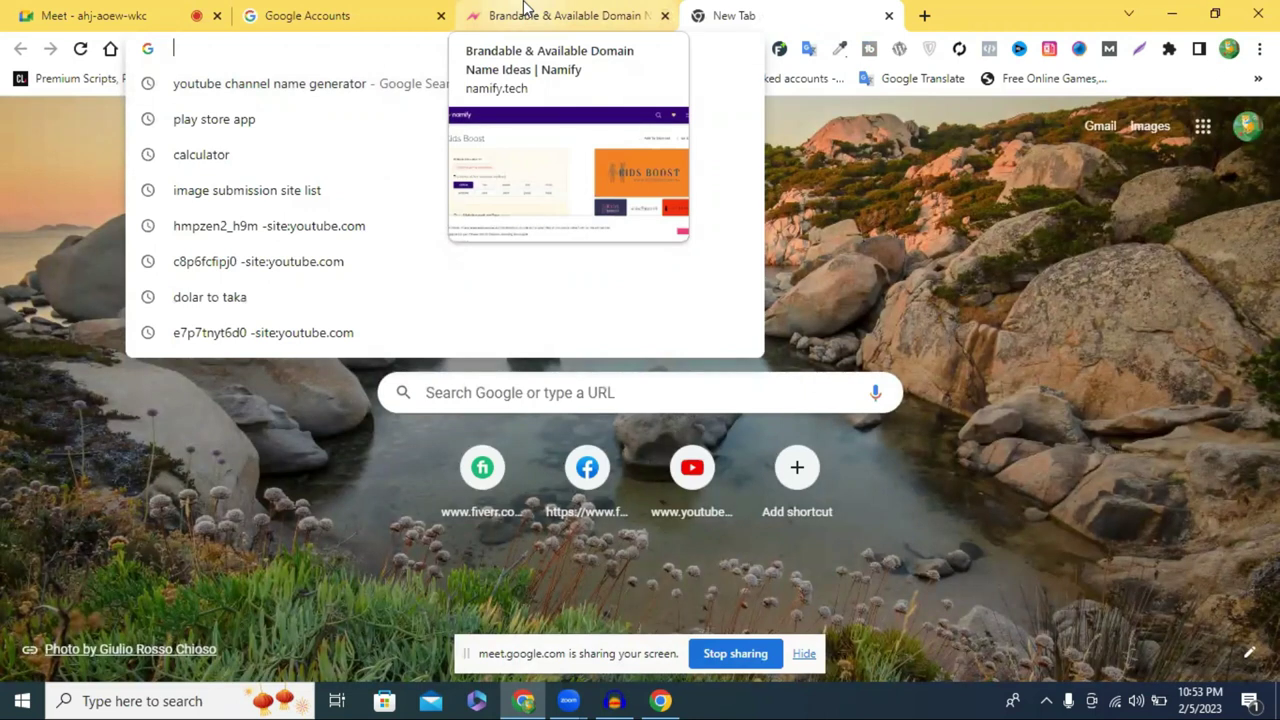
{"action": "type", "text": "ph"}
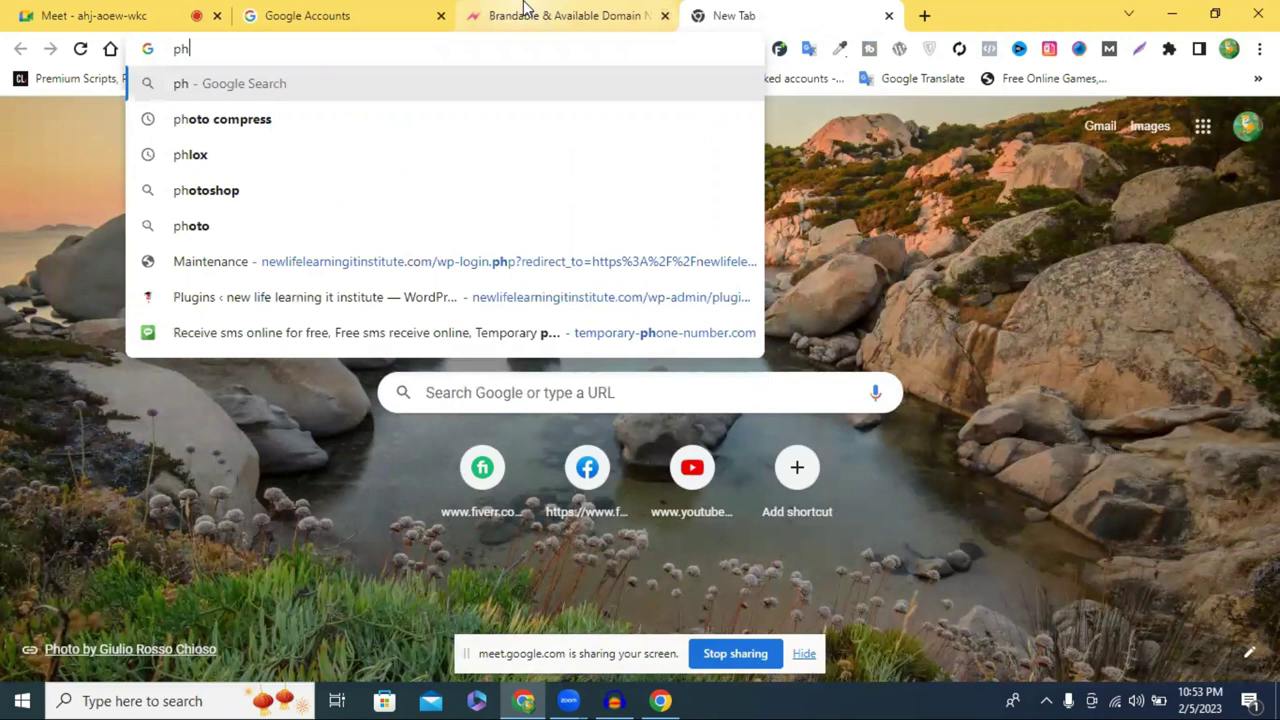
{"action": "type", "text": "one"}
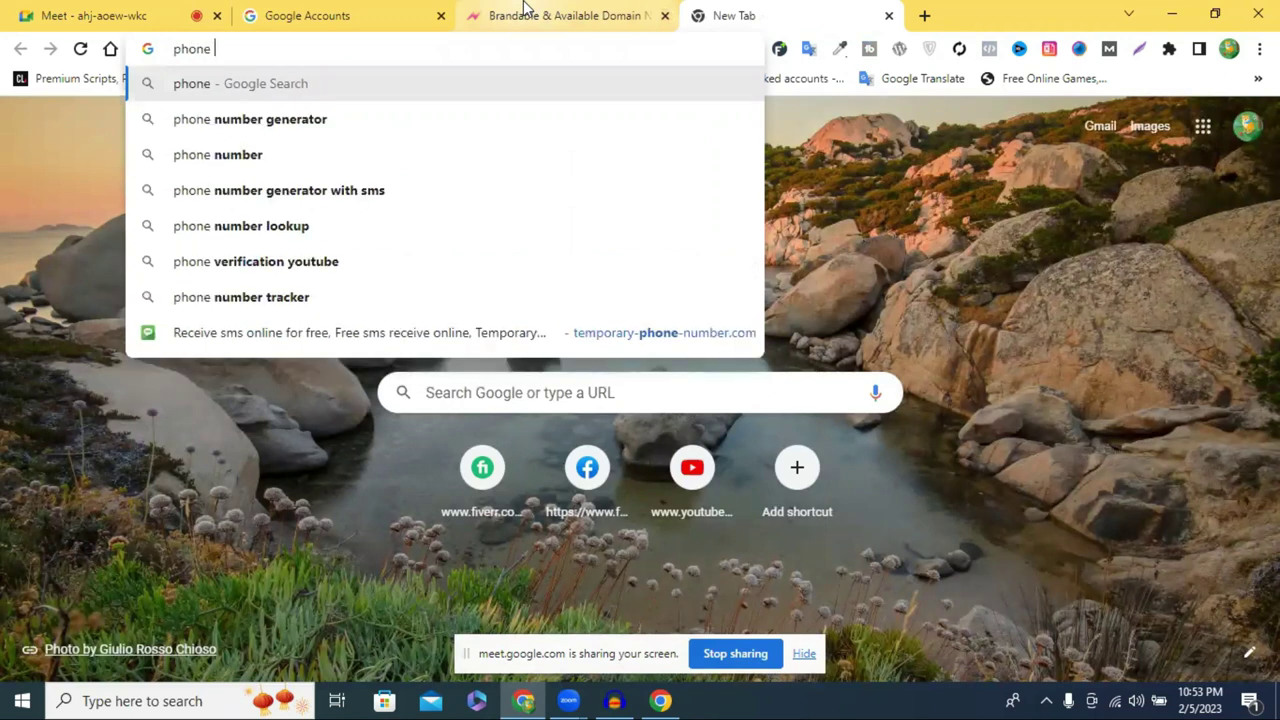
{"action": "left_click", "coordinate": [397, 112]}
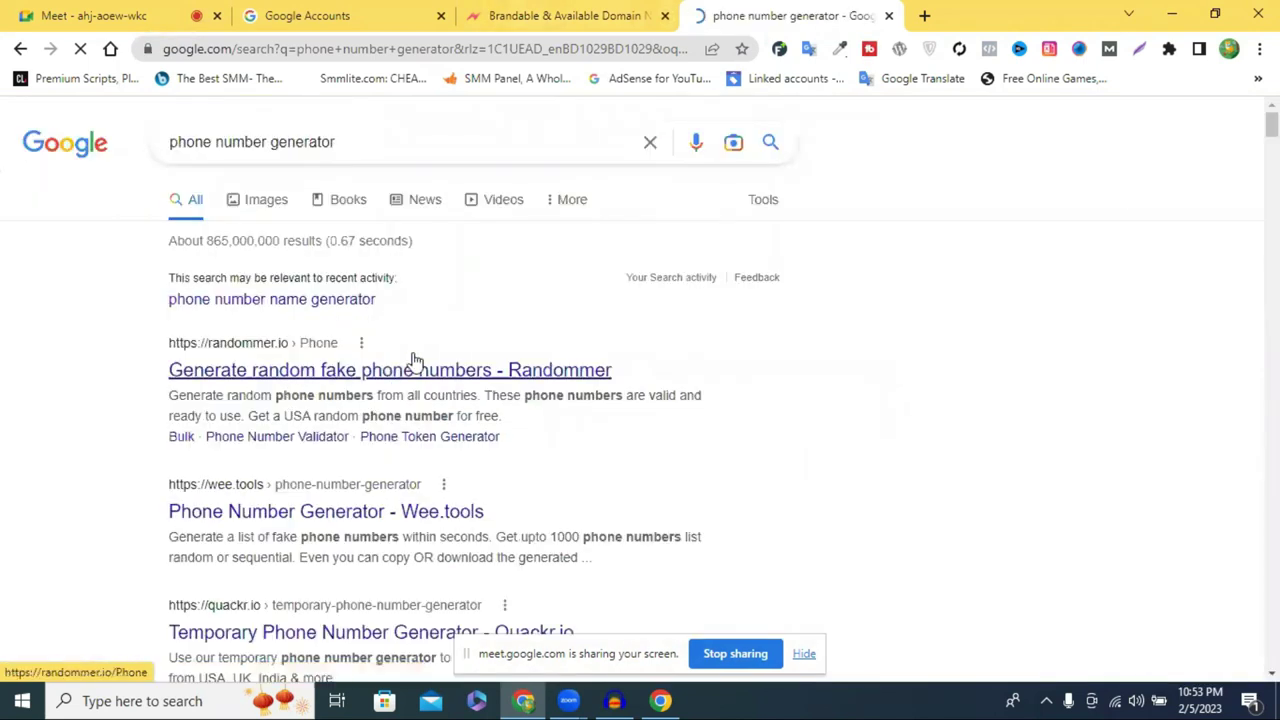
{"action": "scroll", "coordinate": [425, 352], "scroll_direction": "down", "scroll_amount": 1}
{"action": "scroll", "coordinate": [350, 325], "scroll_direction": "down", "scroll_amount": 1}
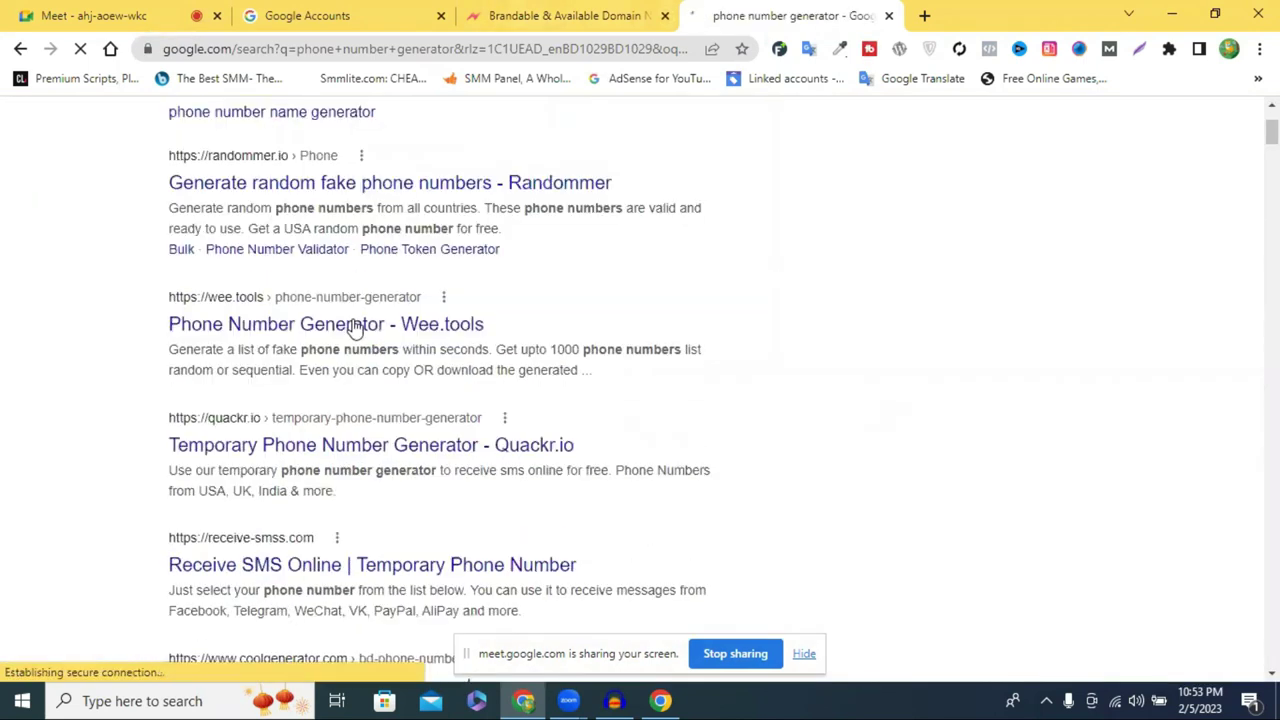
{"action": "scroll", "coordinate": [354, 326], "scroll_direction": "down", "scroll_amount": 1}
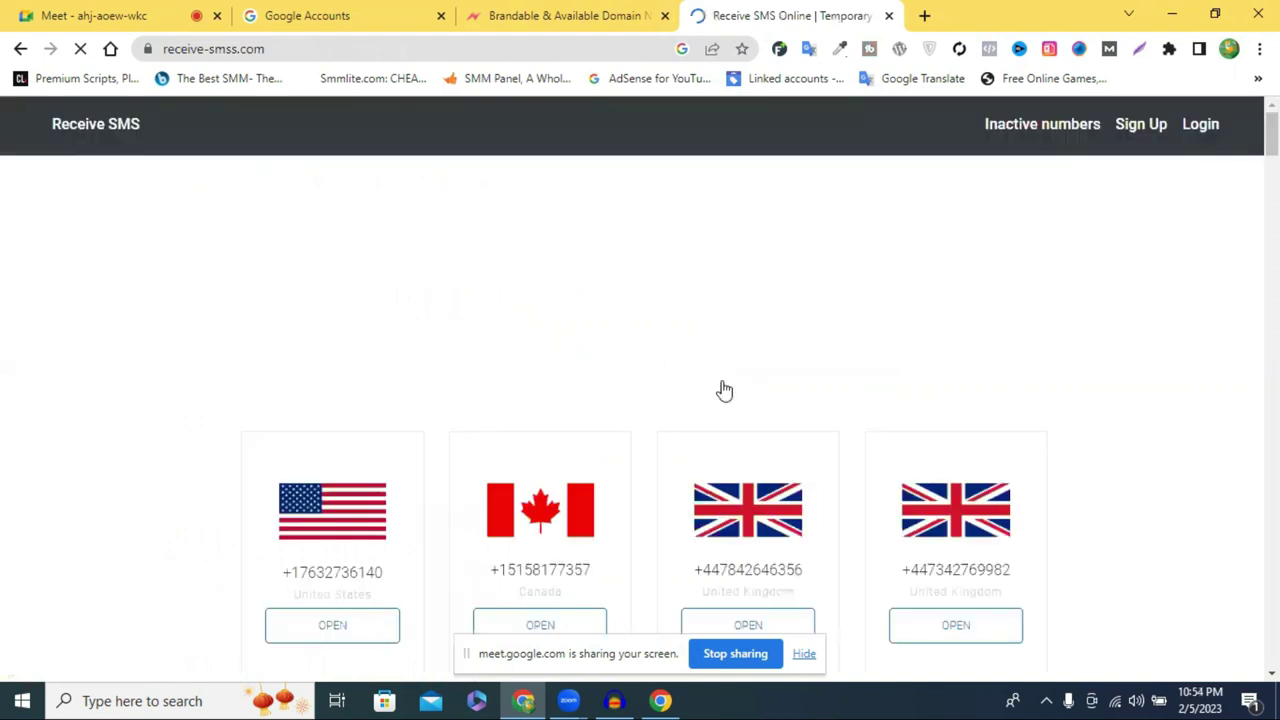
Step: Open the United States temporary number's inbox, then select Google's verification code field
{"action": "scroll", "coordinate": [705, 385], "scroll_direction": "down", "scroll_amount": 4}
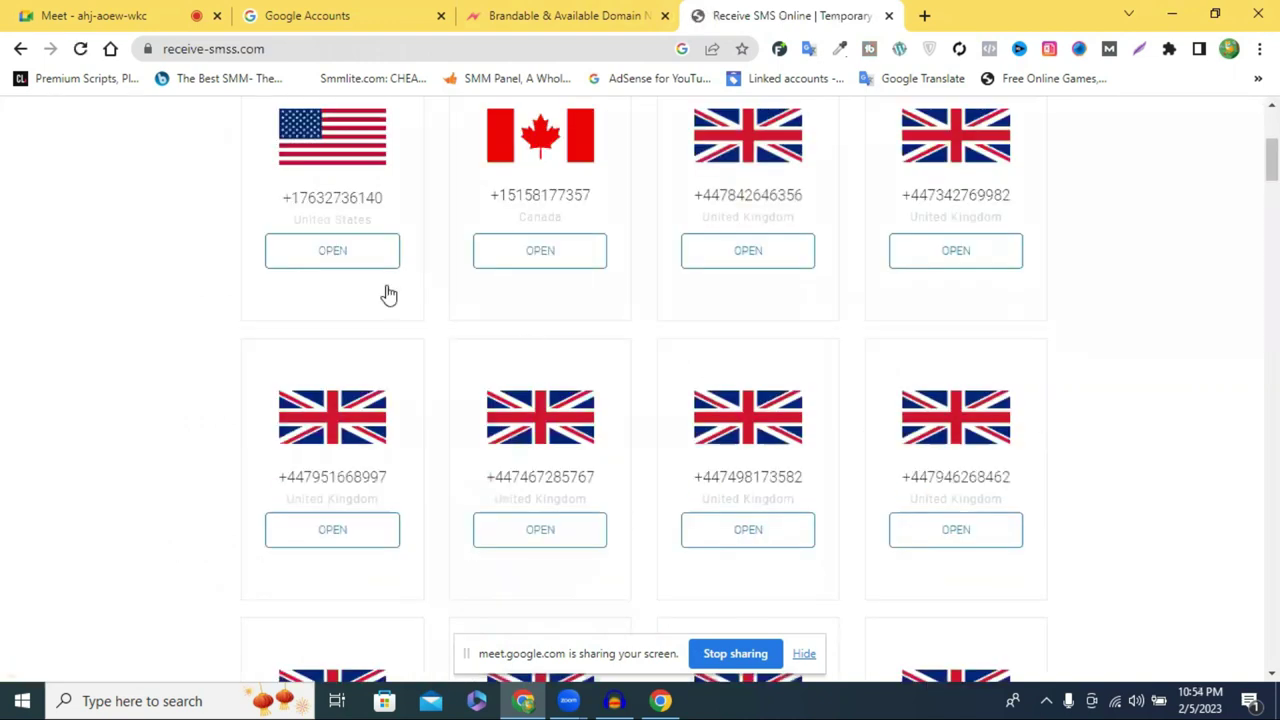
{"action": "scroll", "coordinate": [320, 295], "scroll_direction": "up", "scroll_amount": 1}
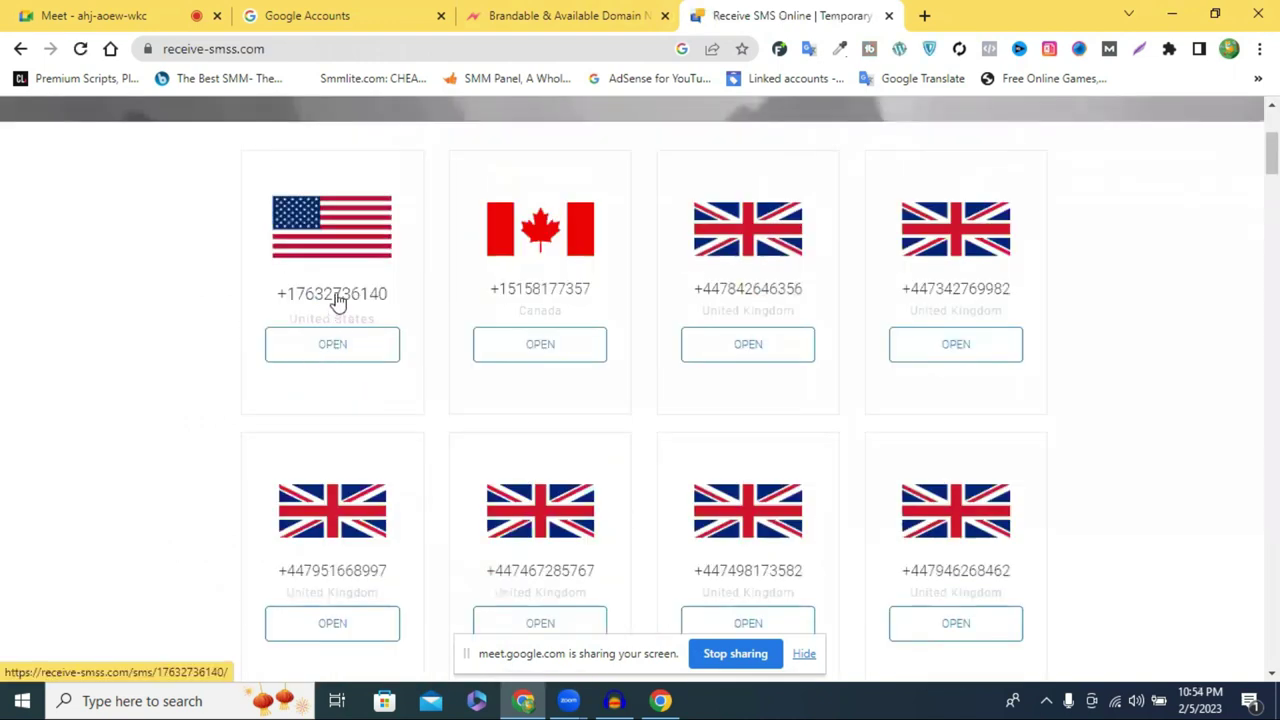
{"action": "left_click", "coordinate": [320, 343]}
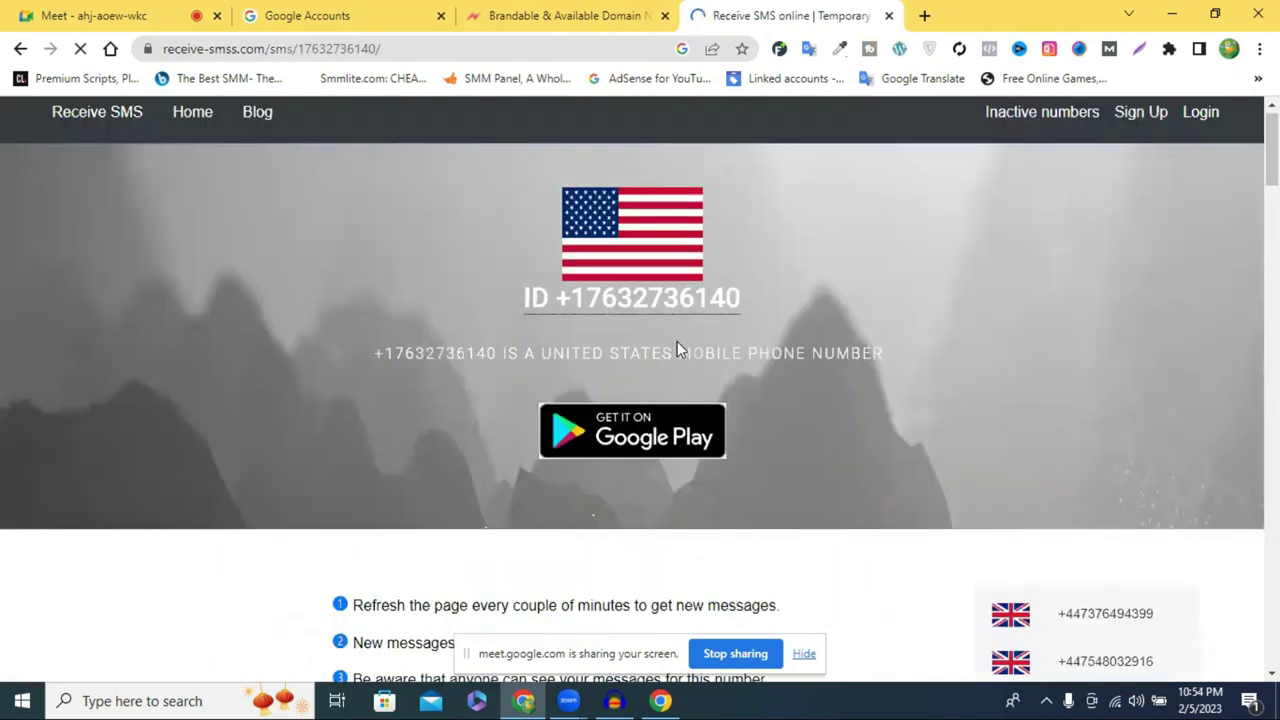
{"action": "scroll", "coordinate": [680, 370], "scroll_direction": "down", "scroll_amount": 4}
{"action": "scroll", "coordinate": [651, 366], "scroll_direction": "up", "scroll_amount": 2}
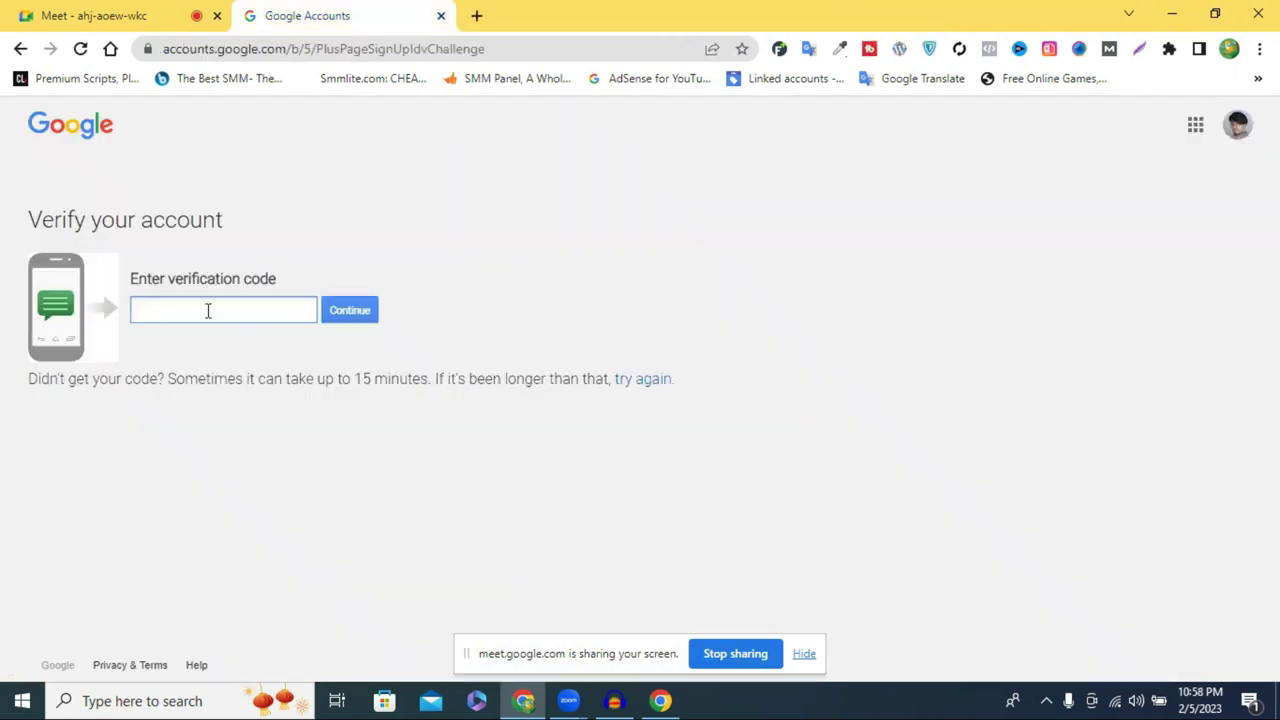
{"action": "left_click", "coordinate": [208, 311]}
Step: Enter the received verification code and continue, closing the extra YouTube tab
{"action": "left_click", "coordinate": [476, 15]}
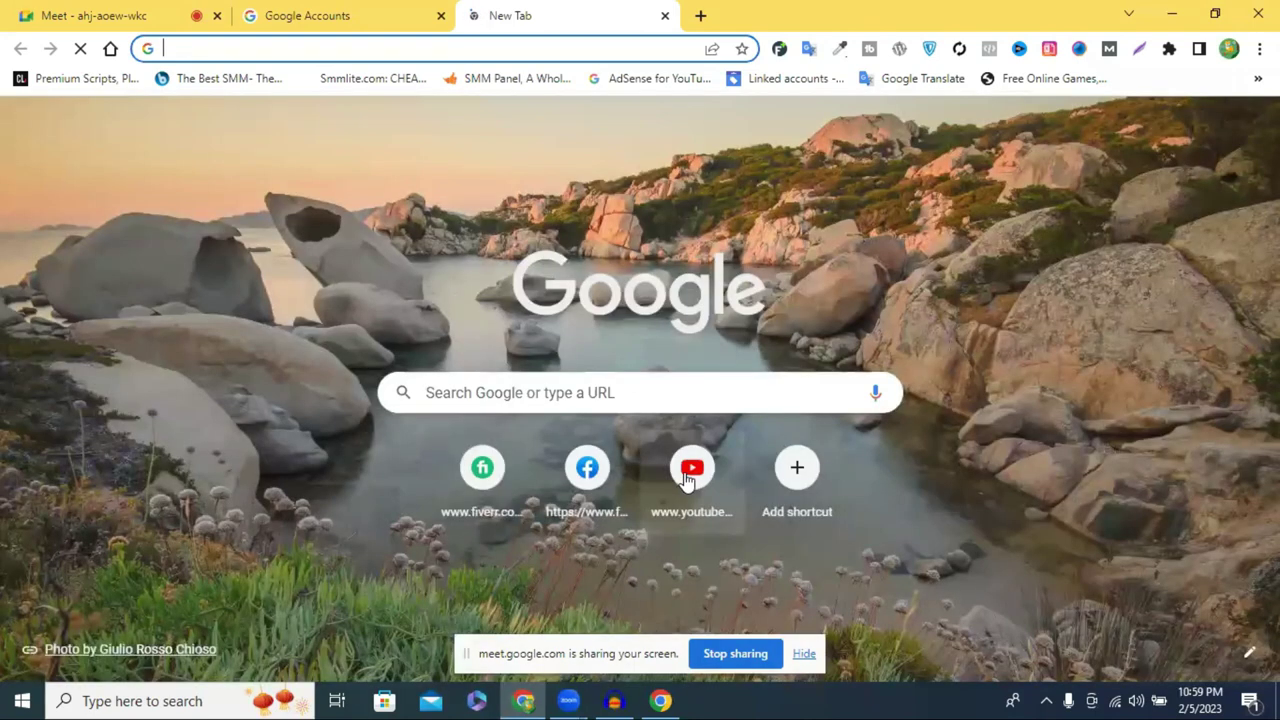
{"action": "left_click", "coordinate": [688, 477]}
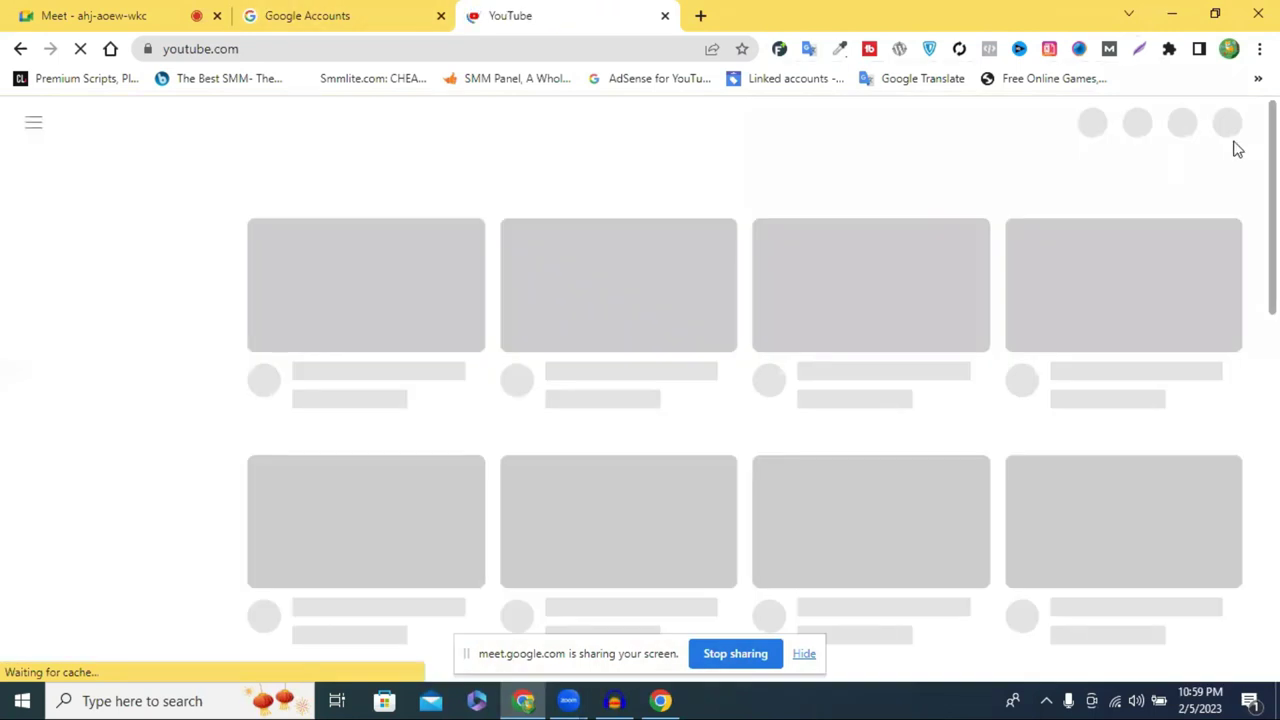
{"action": "left_click", "coordinate": [337, 12]}
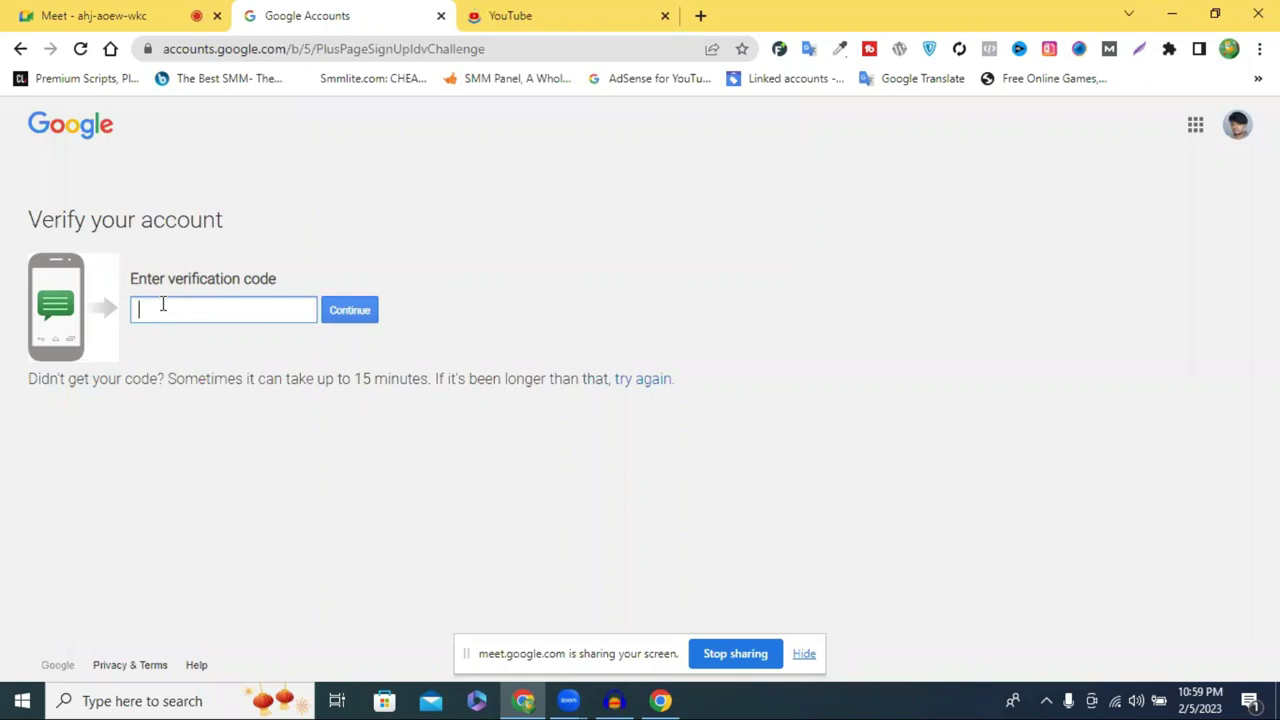
{"action": "left_click", "coordinate": [358, 312]}
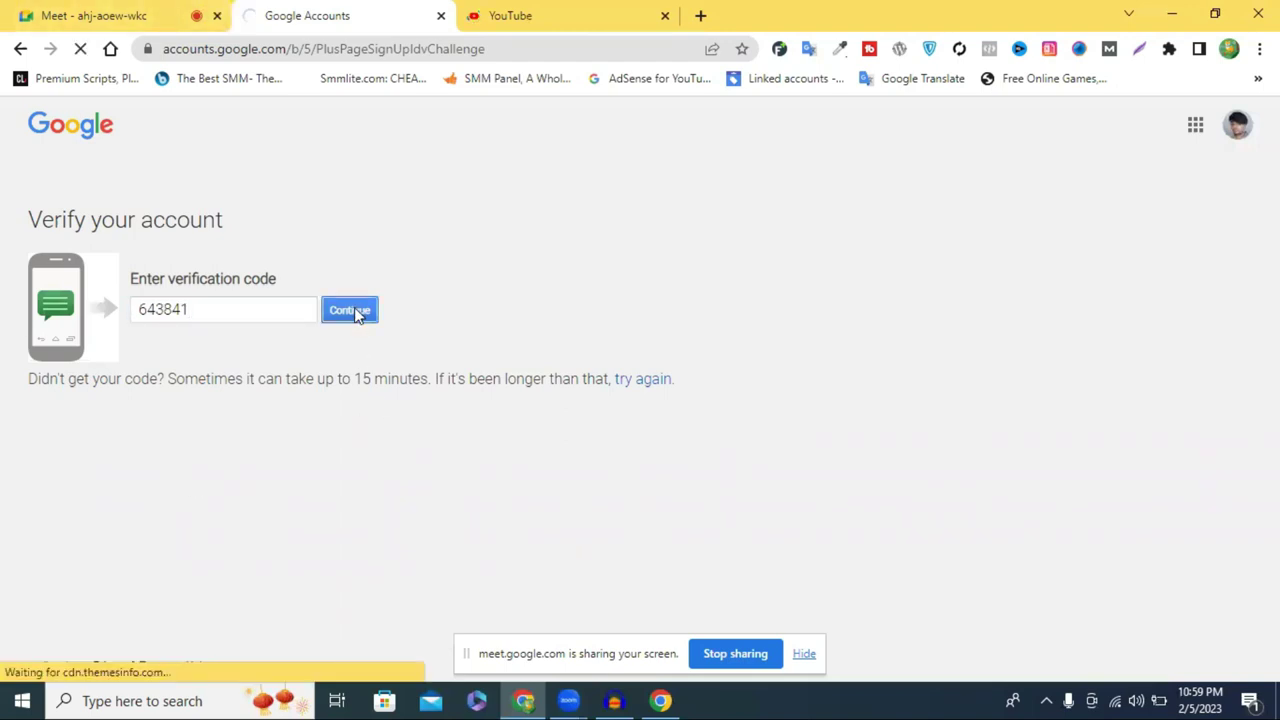
{"action": "left_click", "coordinate": [665, 18]}
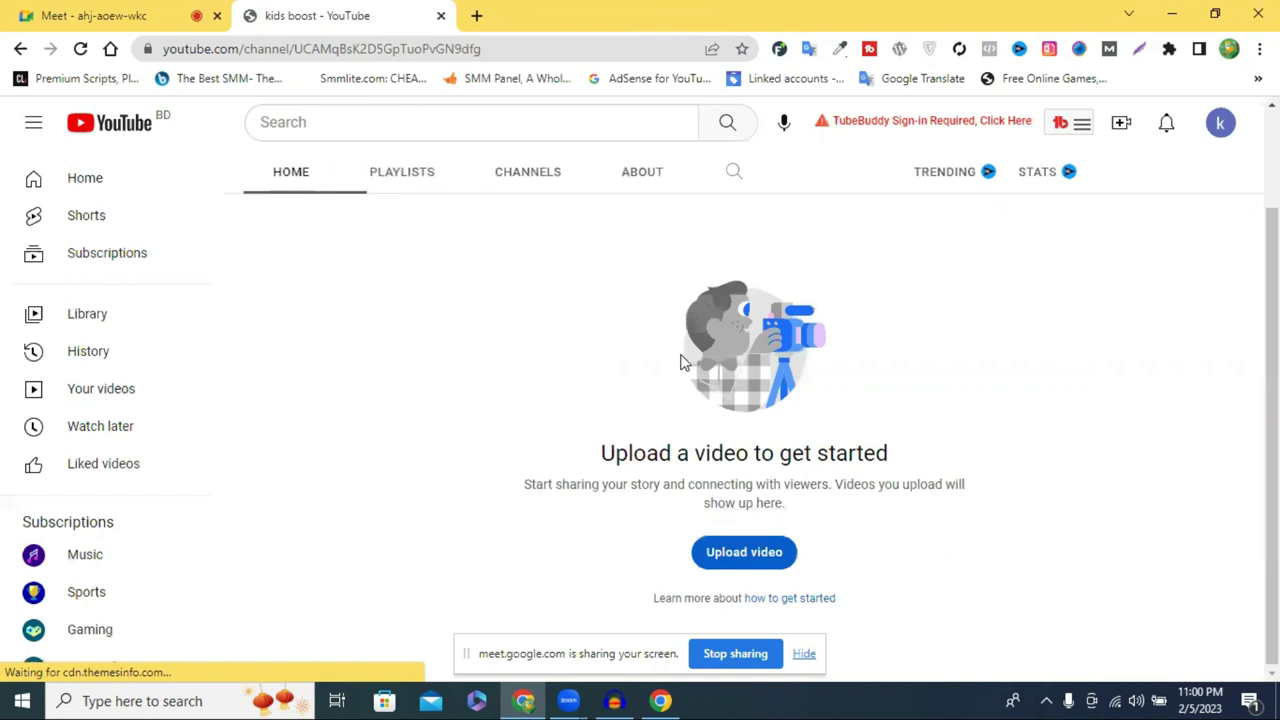
Step: Launch Customize channel so YouTube Studio loads in a new tab
{"action": "scroll", "coordinate": [683, 362], "scroll_direction": "up", "scroll_amount": 2}
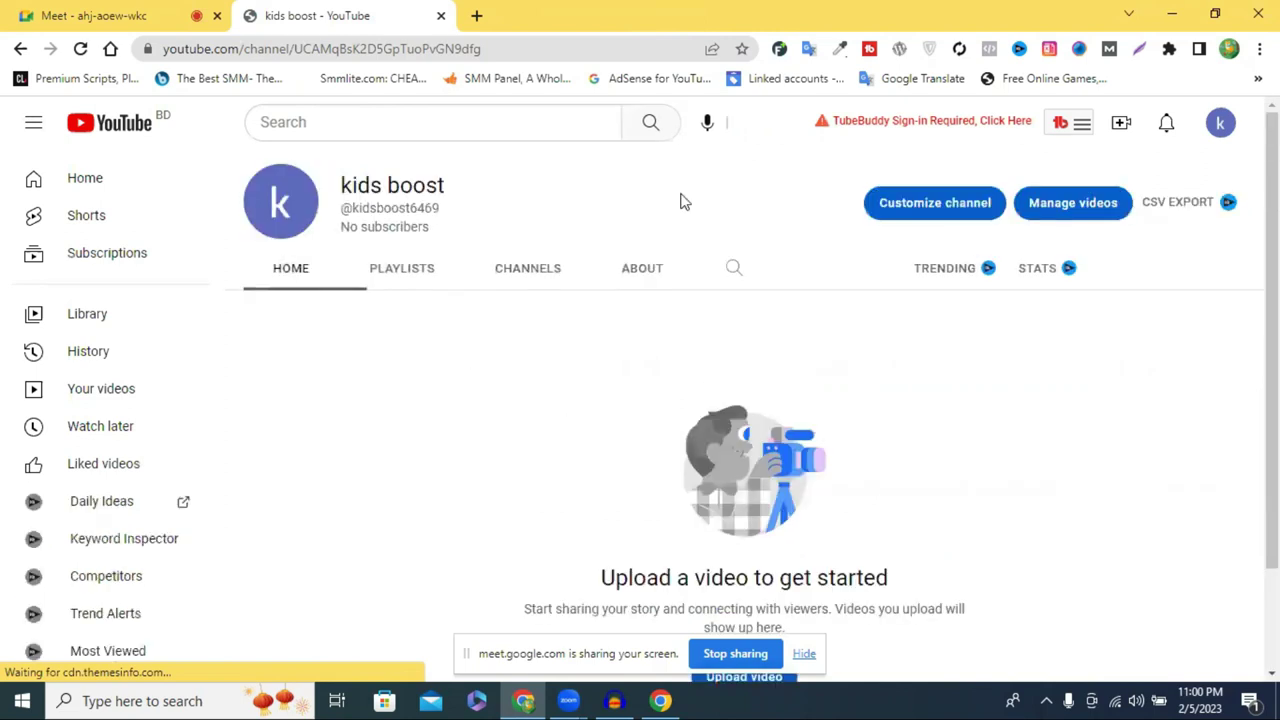
{"action": "left_click", "coordinate": [932, 205]}
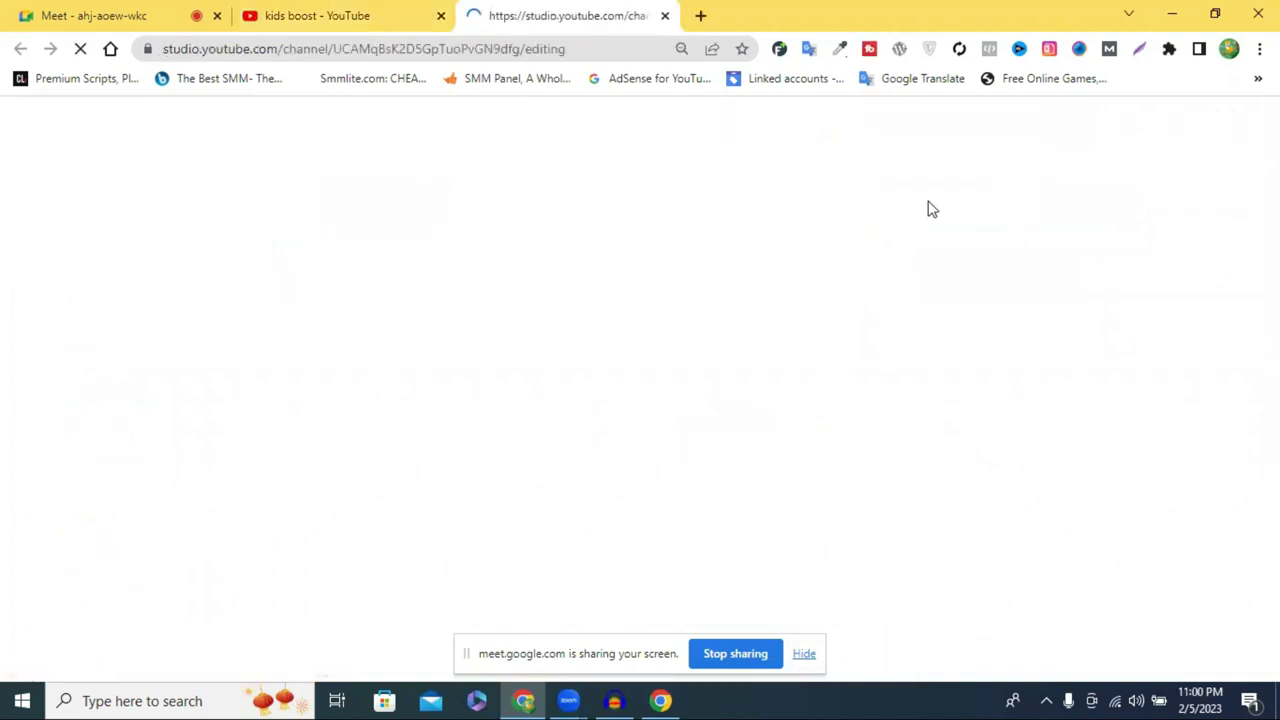
{"action": "left_click", "coordinate": [336, 14]}
{"action": "left_click", "coordinate": [540, 14]}
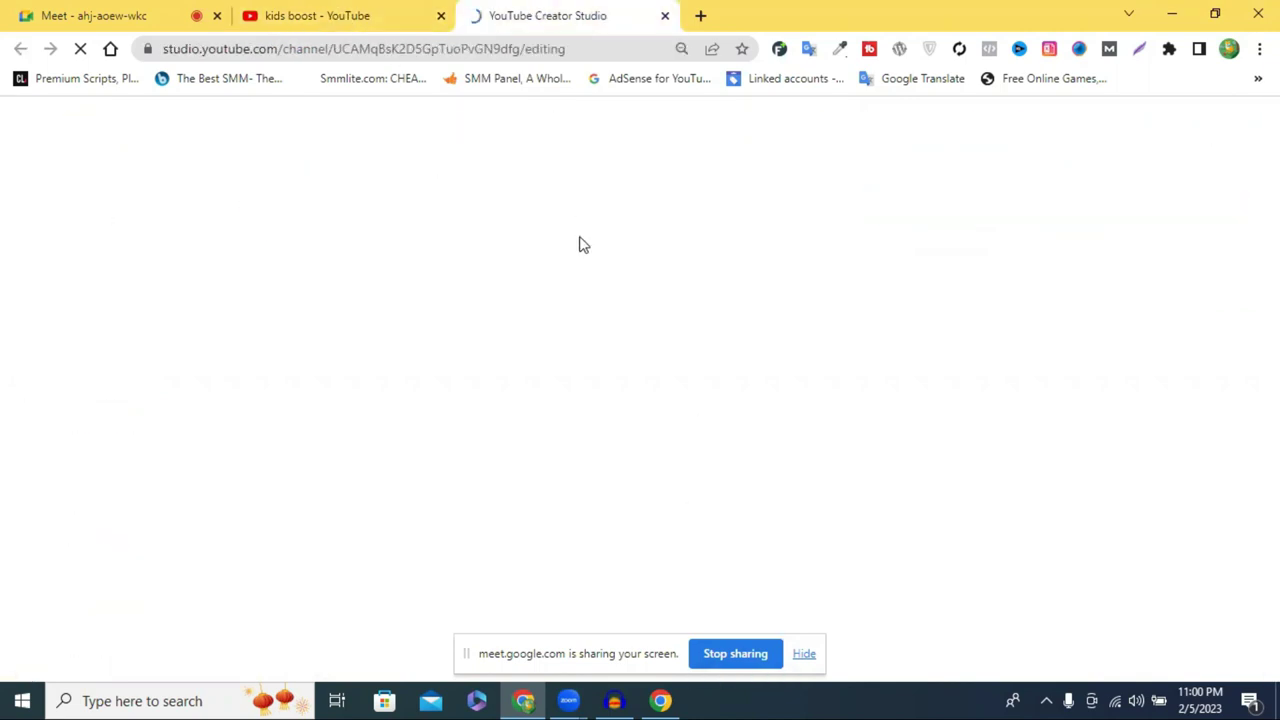
{"action": "left_click", "coordinate": [325, 12]}
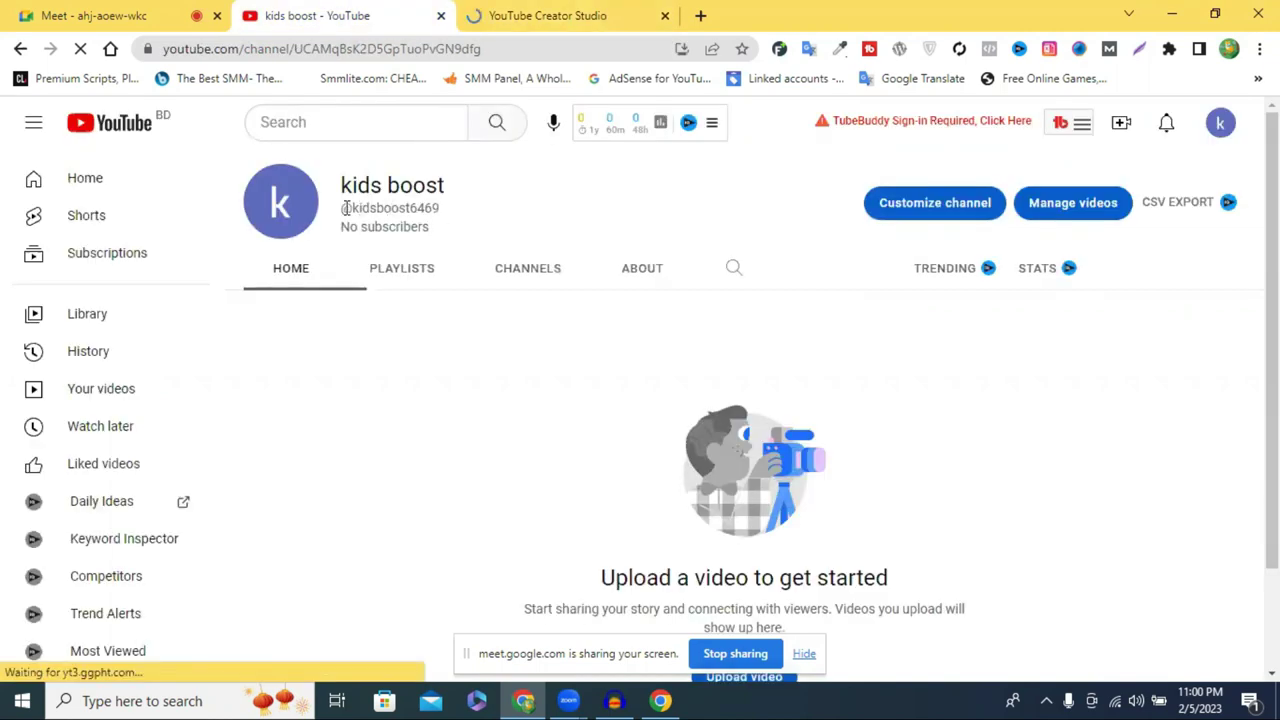
Step: Select the kids boost channel handle, then return to the Studio customization tab
{"action": "double_click", "coordinate": [425, 205]}
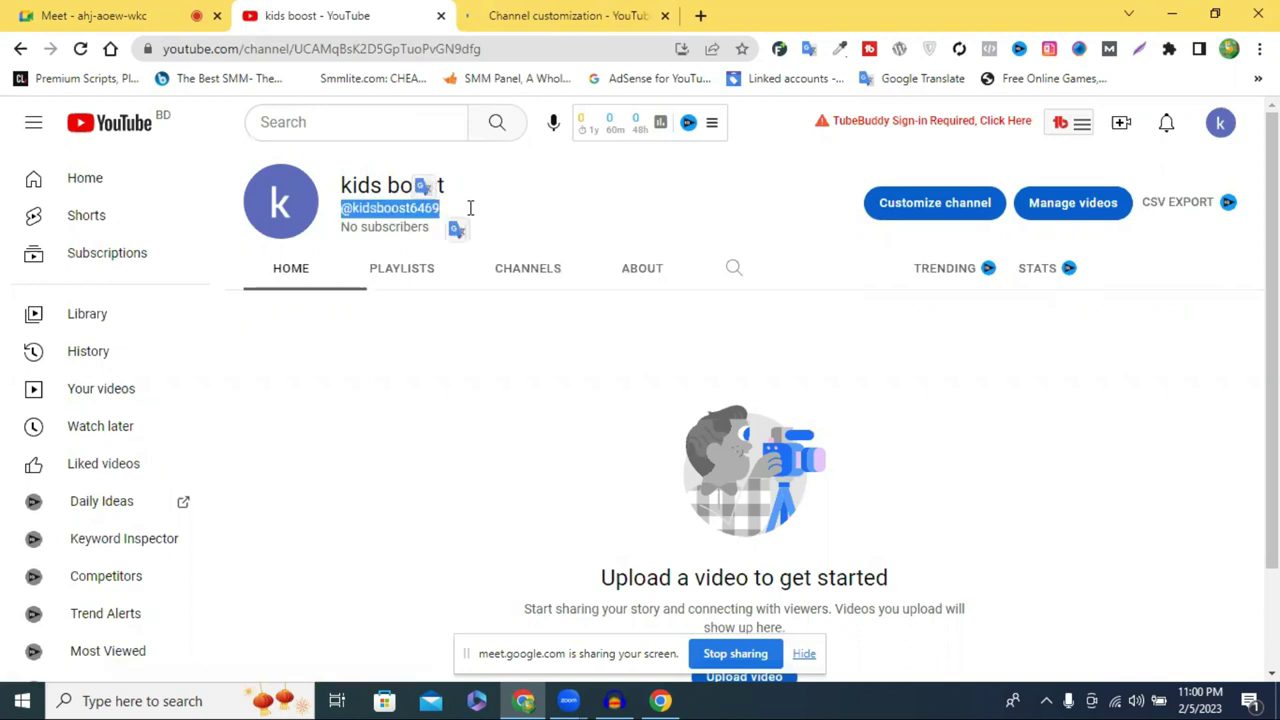
{"action": "left_click", "coordinate": [451, 220]}
{"action": "left_click_drag", "start_coordinate": [373, 212], "coordinate": [340, 212]}
{"action": "key", "text": "ctrl+Tab"}
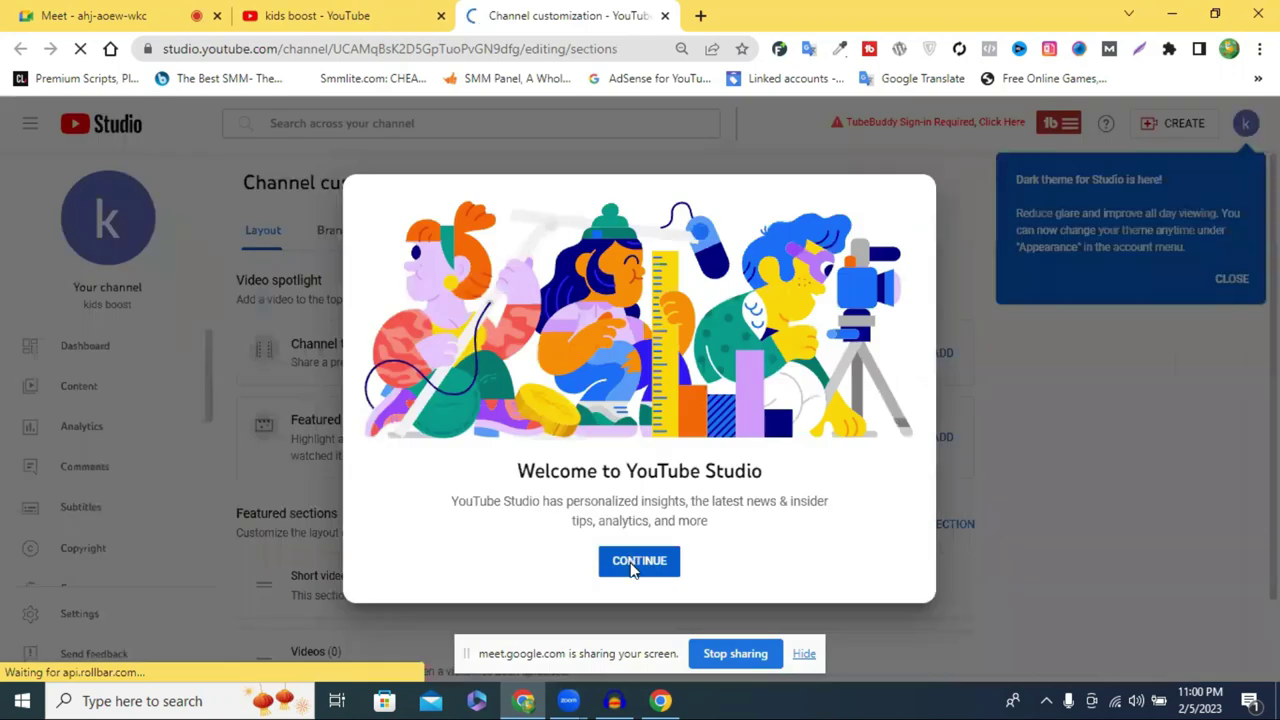
Step: Dismiss Studio's welcome and dark-theme tips and review the Branding picture and banner settings
{"action": "left_click", "coordinate": [636, 562]}
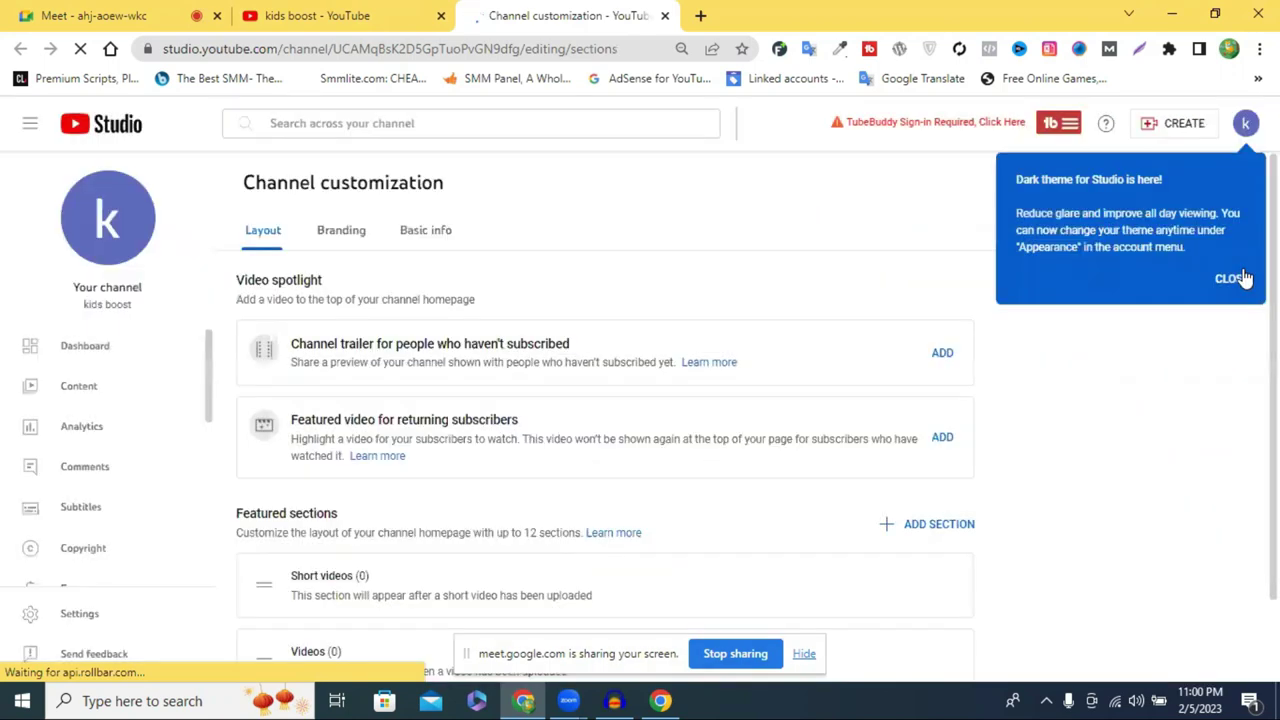
{"action": "left_click", "coordinate": [1166, 305]}
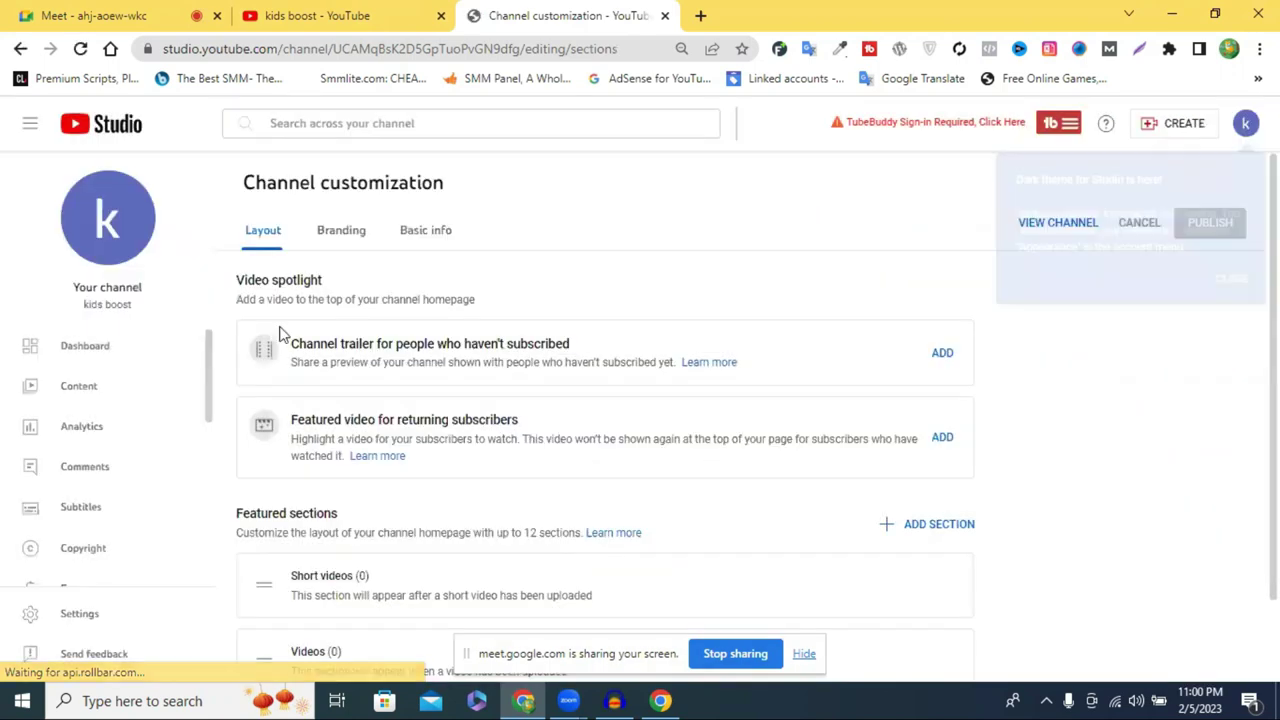
{"action": "left_click", "coordinate": [337, 238]}
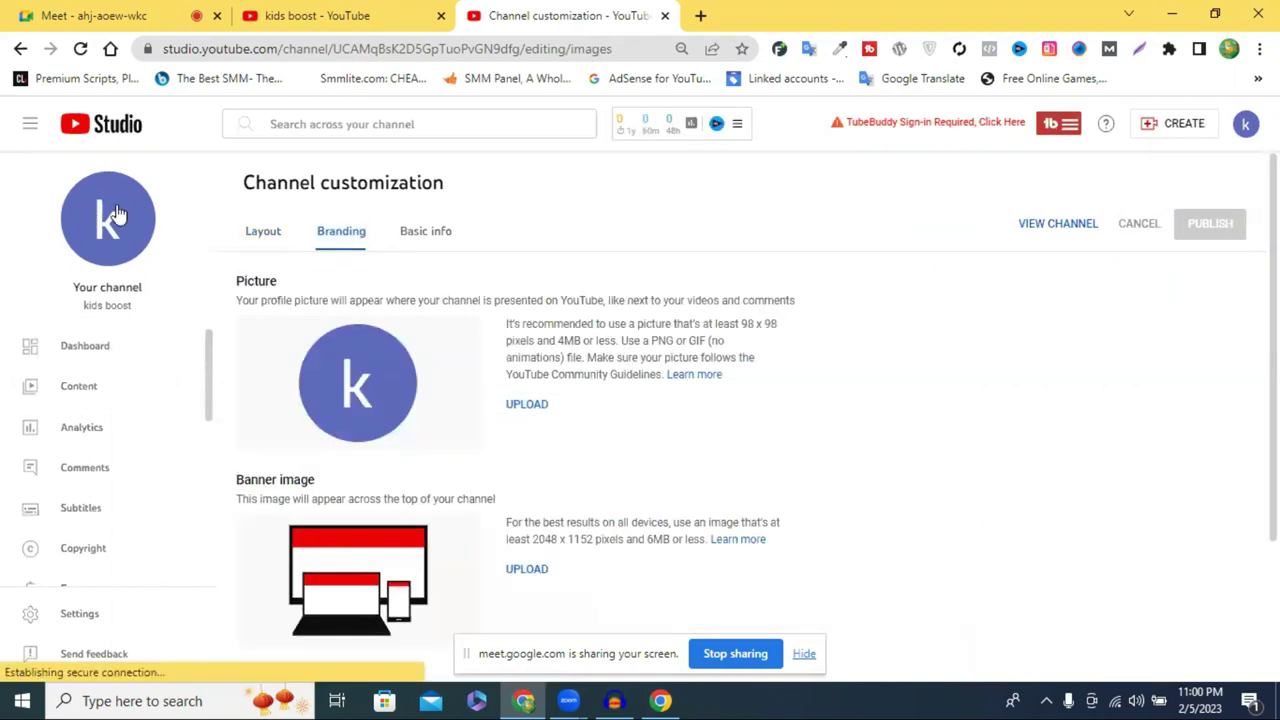
{"action": "scroll", "coordinate": [514, 440], "scroll_direction": "down", "scroll_amount": 1}
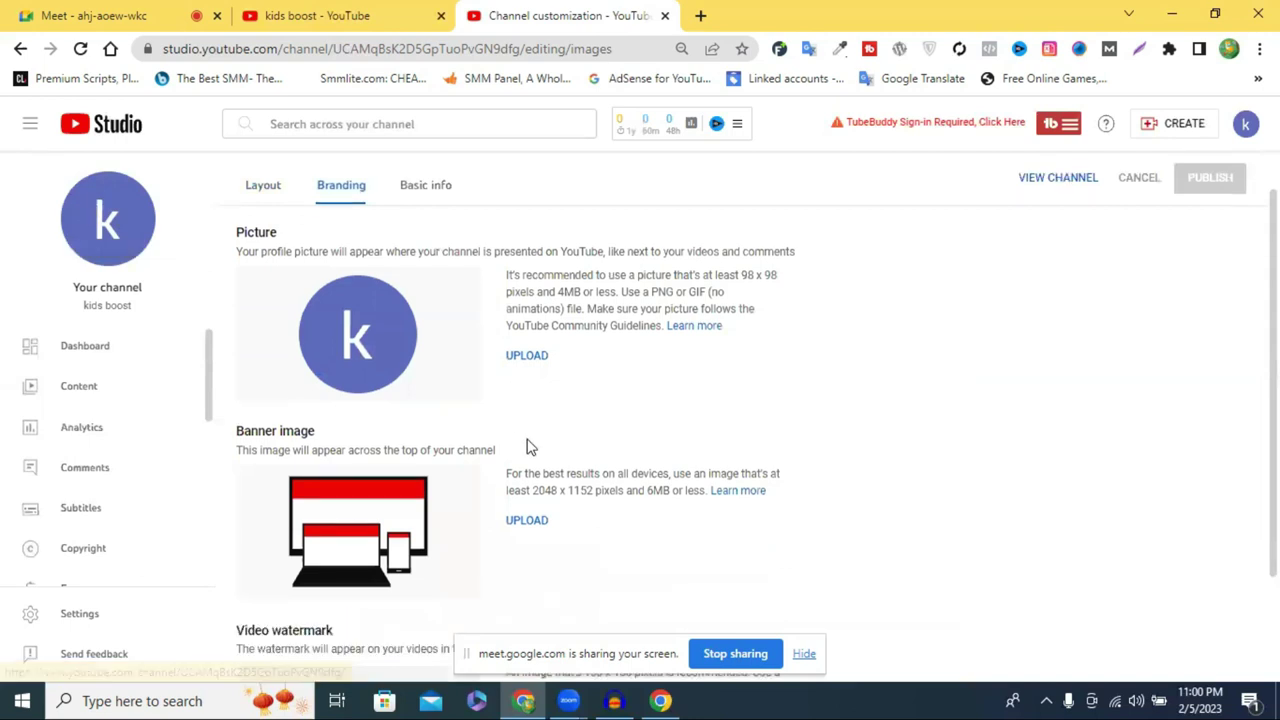
{"action": "scroll", "coordinate": [420, 432], "scroll_direction": "down", "scroll_amount": 1}
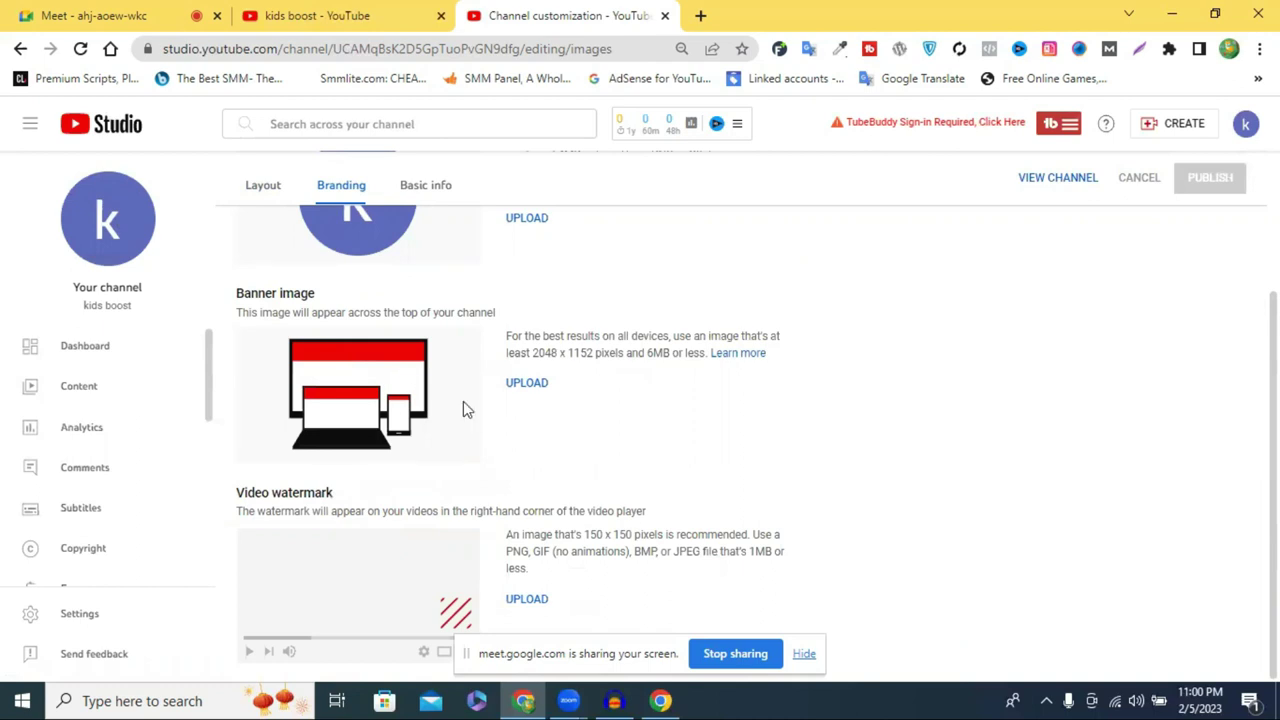
{"action": "scroll", "coordinate": [701, 234], "scroll_direction": "up", "scroll_amount": 2}
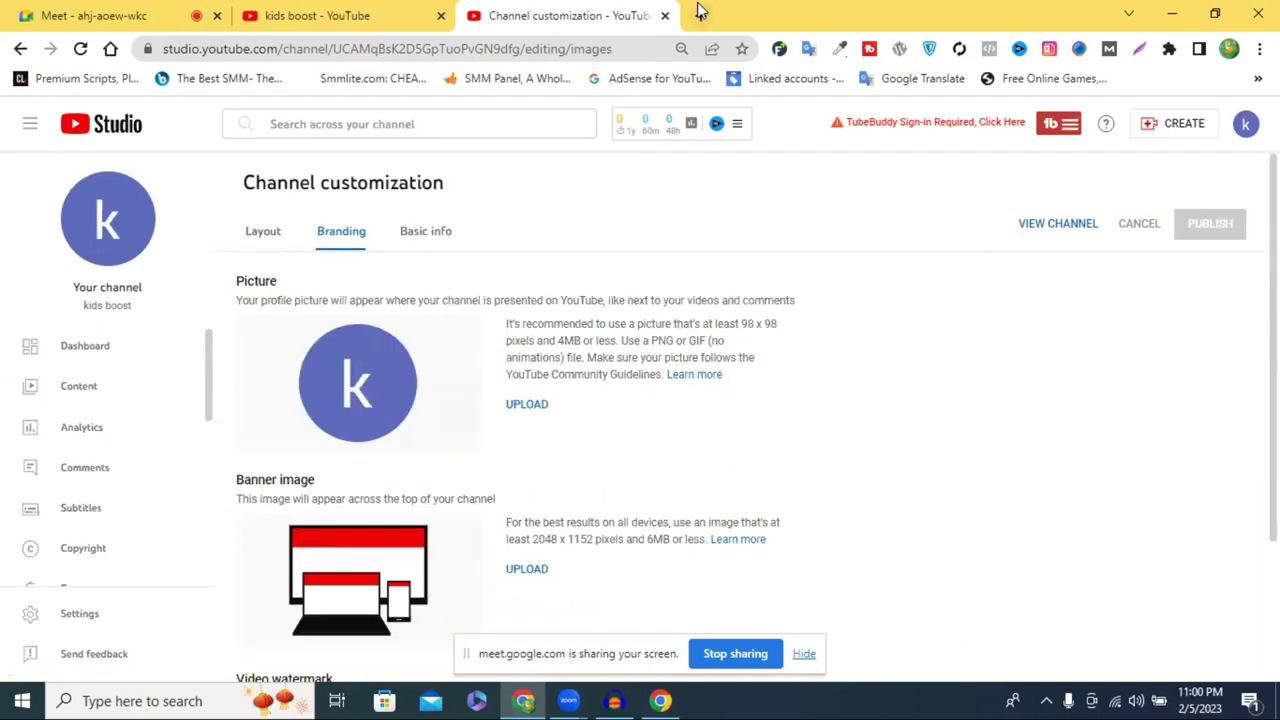
{"action": "key", "text": "ctrl+t"}
{"action": "left_click", "coordinate": [80, 15]}
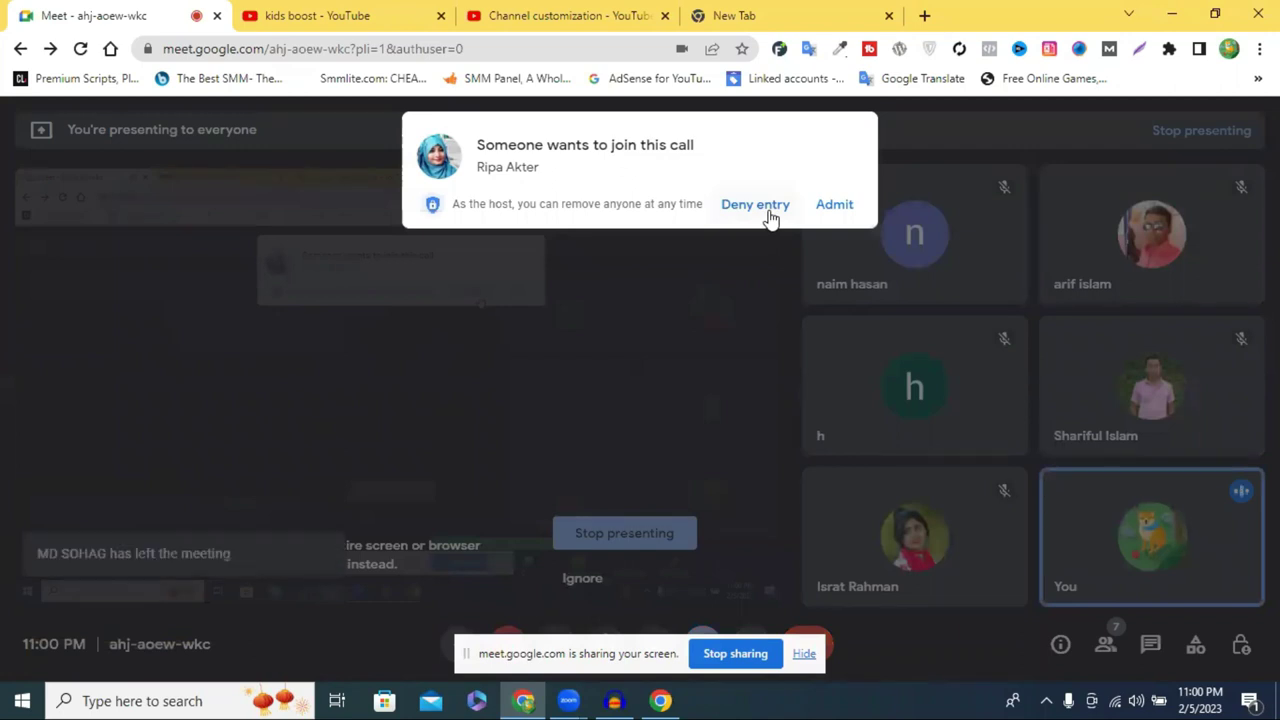
Step: Deny the Meet join request and load canva.com in the new tab
{"action": "left_click", "coordinate": [758, 205]}
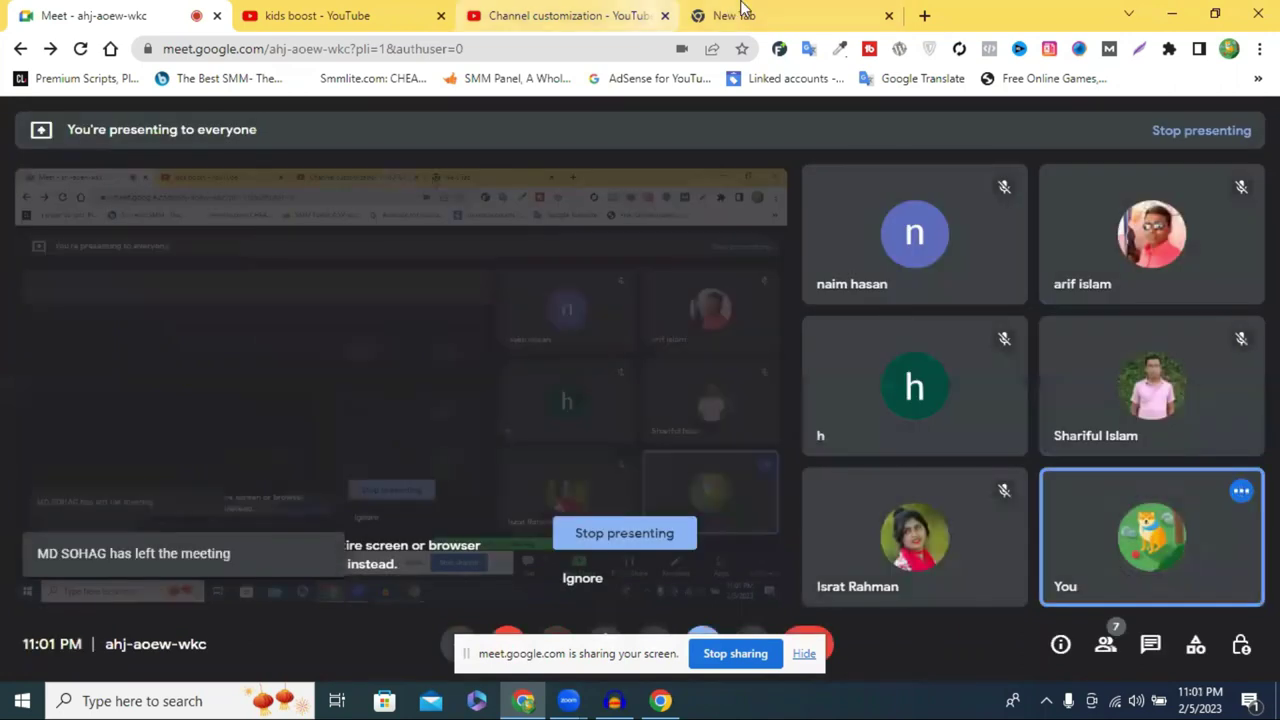
{"action": "key", "text": "ctrl+4"}
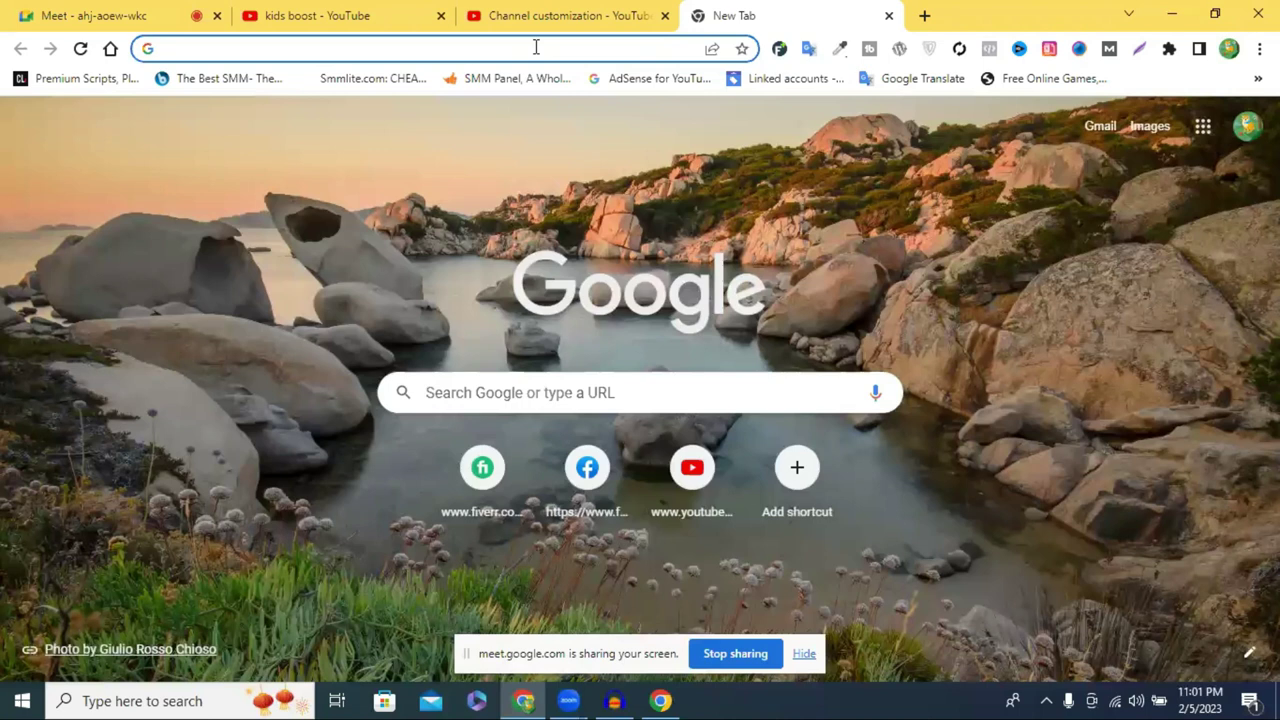
{"action": "type", "text": "c"}
{"action": "key", "text": "Return"}
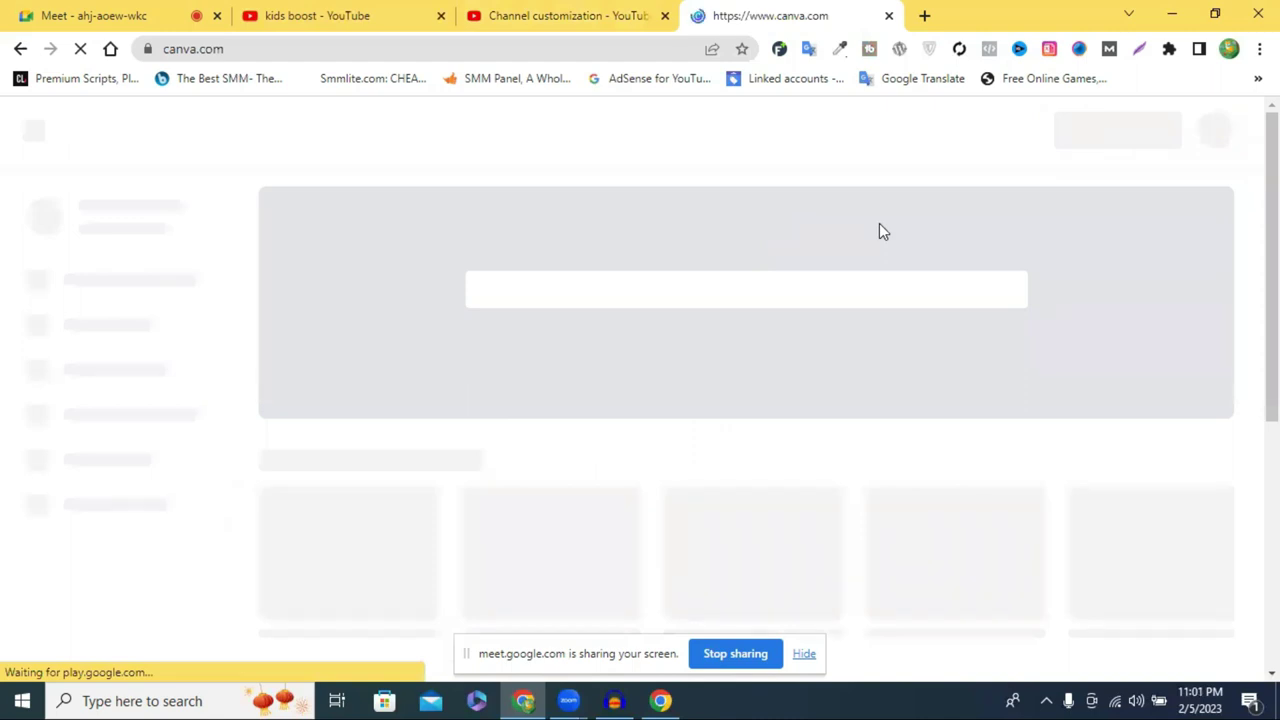
Step: Search Canva's home page for 'logo'
{"action": "left_click", "coordinate": [40, 12]}
{"action": "left_click", "coordinate": [724, 12]}
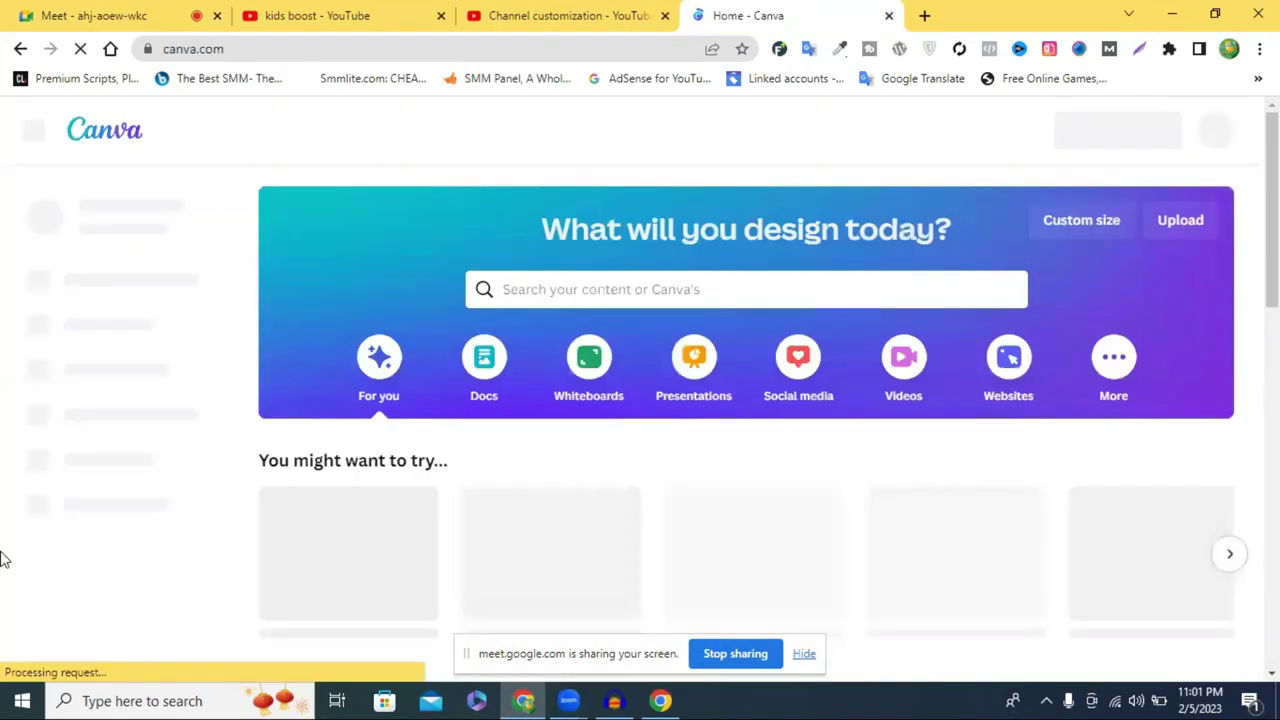
{"action": "left_click", "coordinate": [610, 291]}
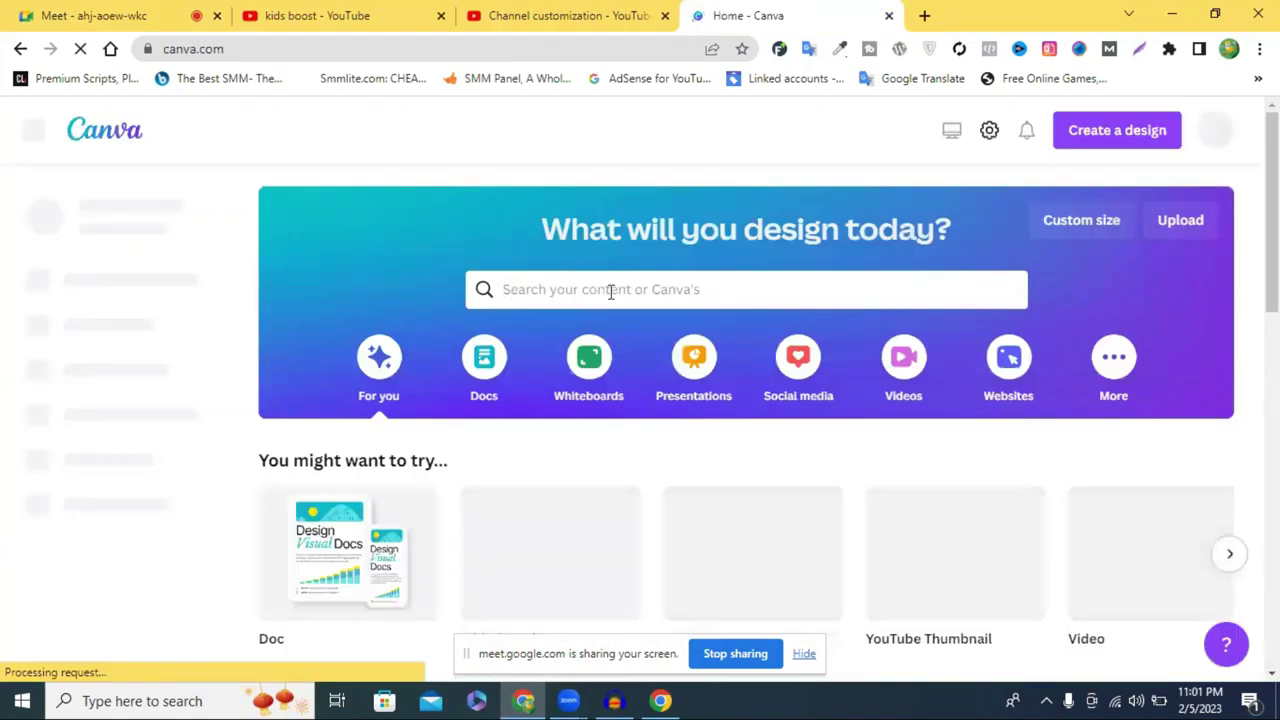
{"action": "type", "text": "logo"}
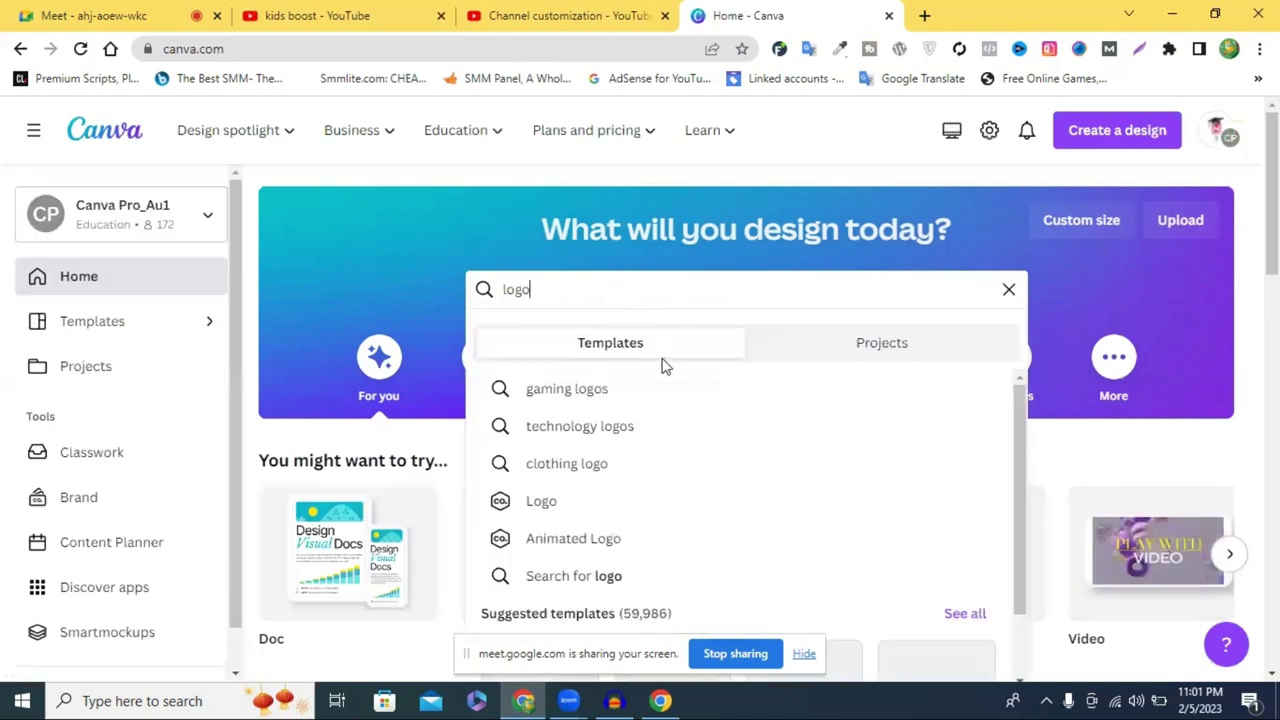
Step: From the Logo templates page, create a blank Logo design and switch to its tab
{"action": "left_click", "coordinate": [622, 515]}
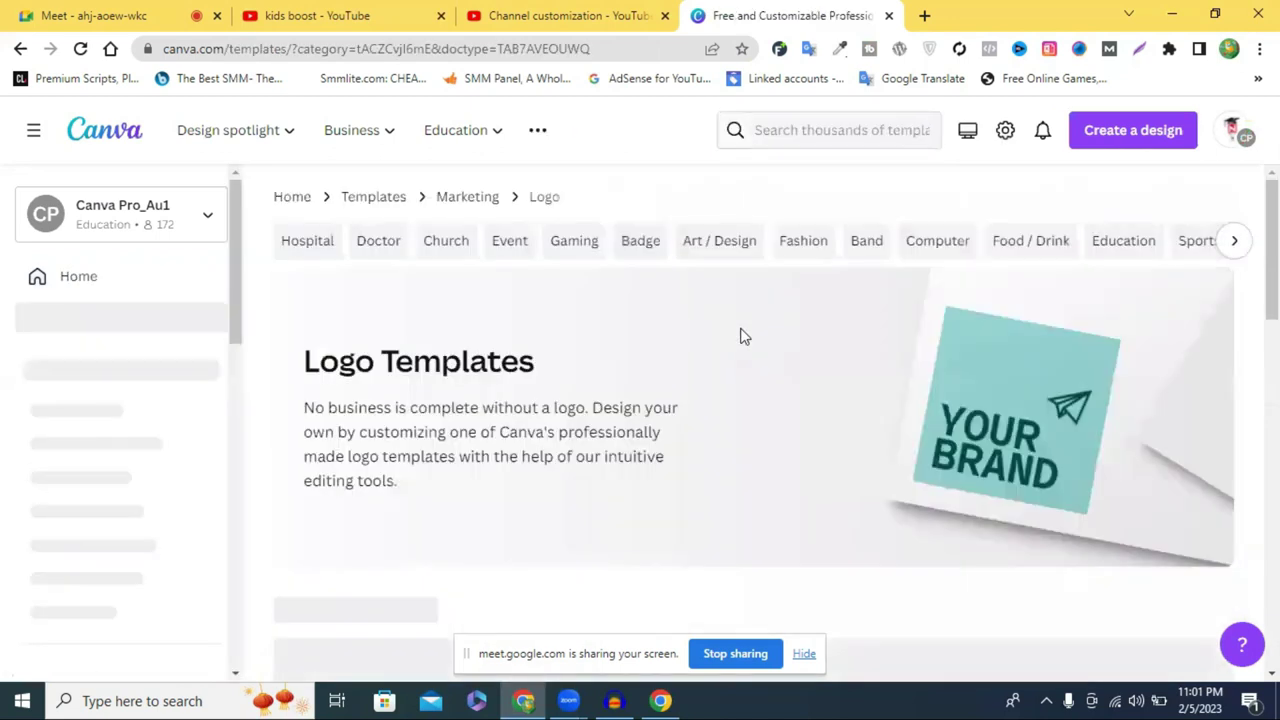
{"action": "scroll", "coordinate": [756, 336], "scroll_direction": "down", "scroll_amount": 5}
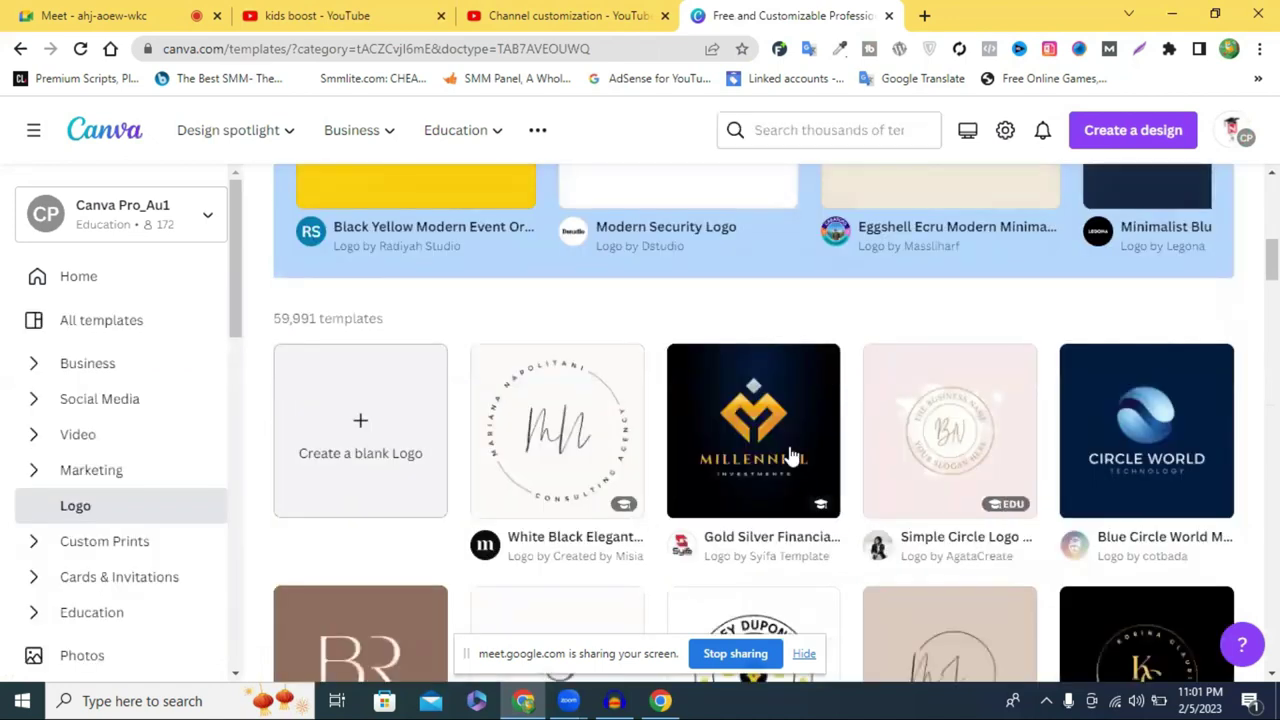
{"action": "scroll", "coordinate": [617, 486], "scroll_direction": "up", "scroll_amount": 2}
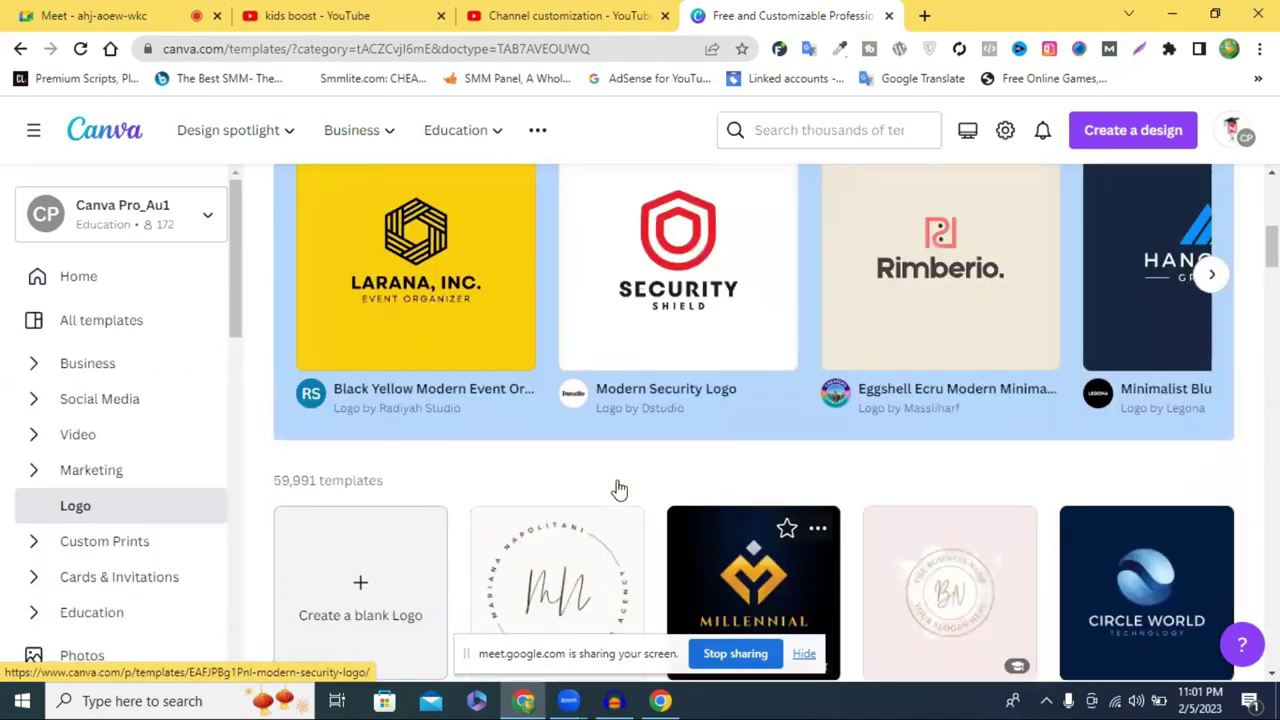
{"action": "scroll", "coordinate": [403, 560], "scroll_direction": "down", "scroll_amount": 1}
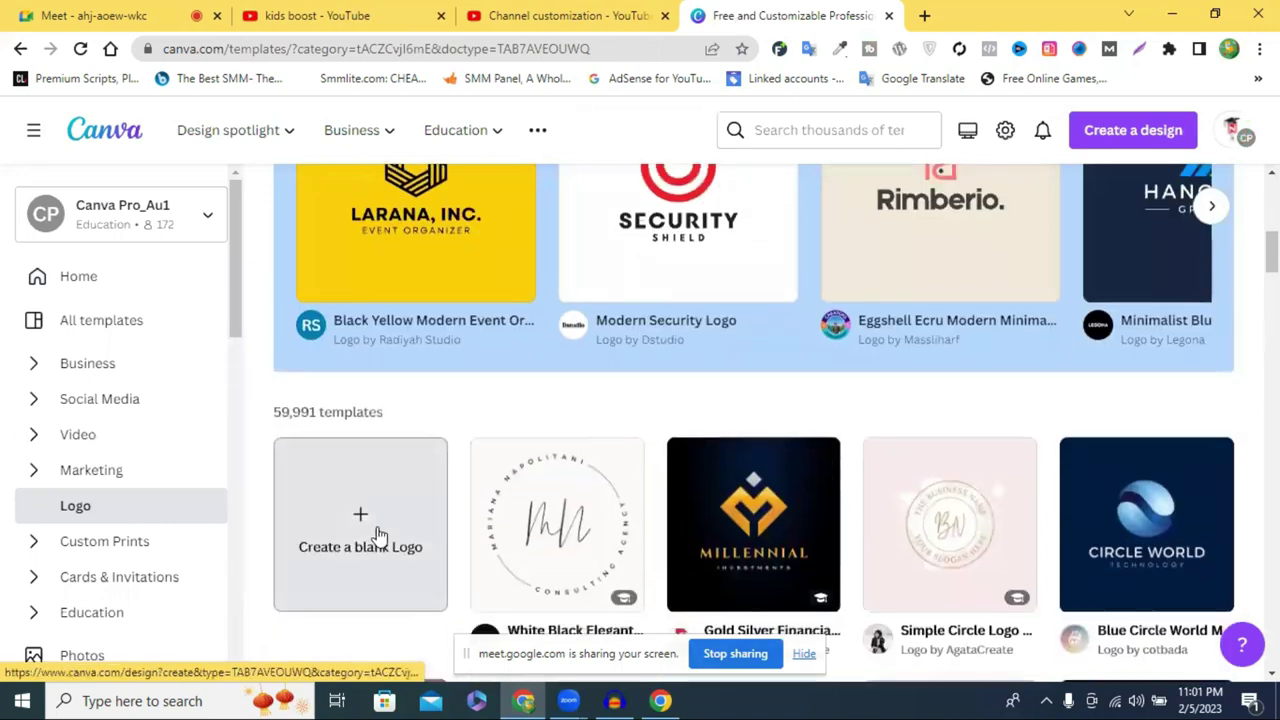
{"action": "left_click", "coordinate": [380, 530]}
{"action": "left_click", "coordinate": [706, 10]}
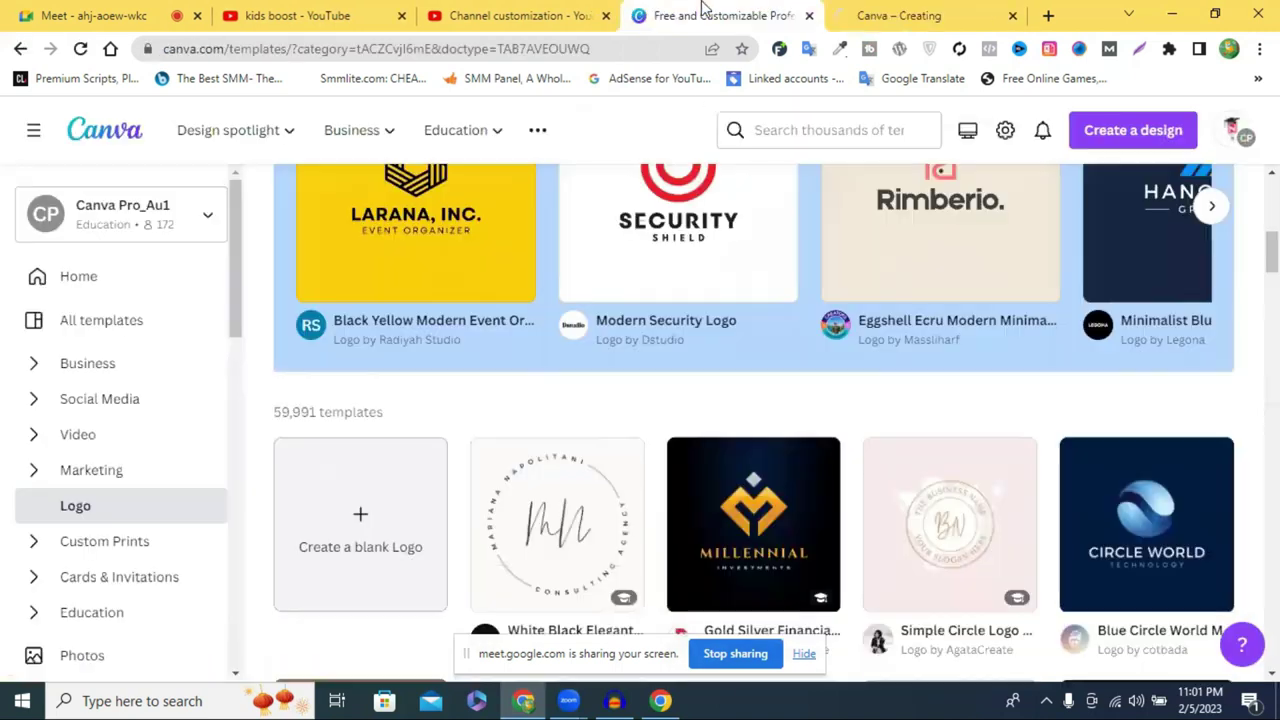
{"action": "left_click", "coordinate": [987, 10]}
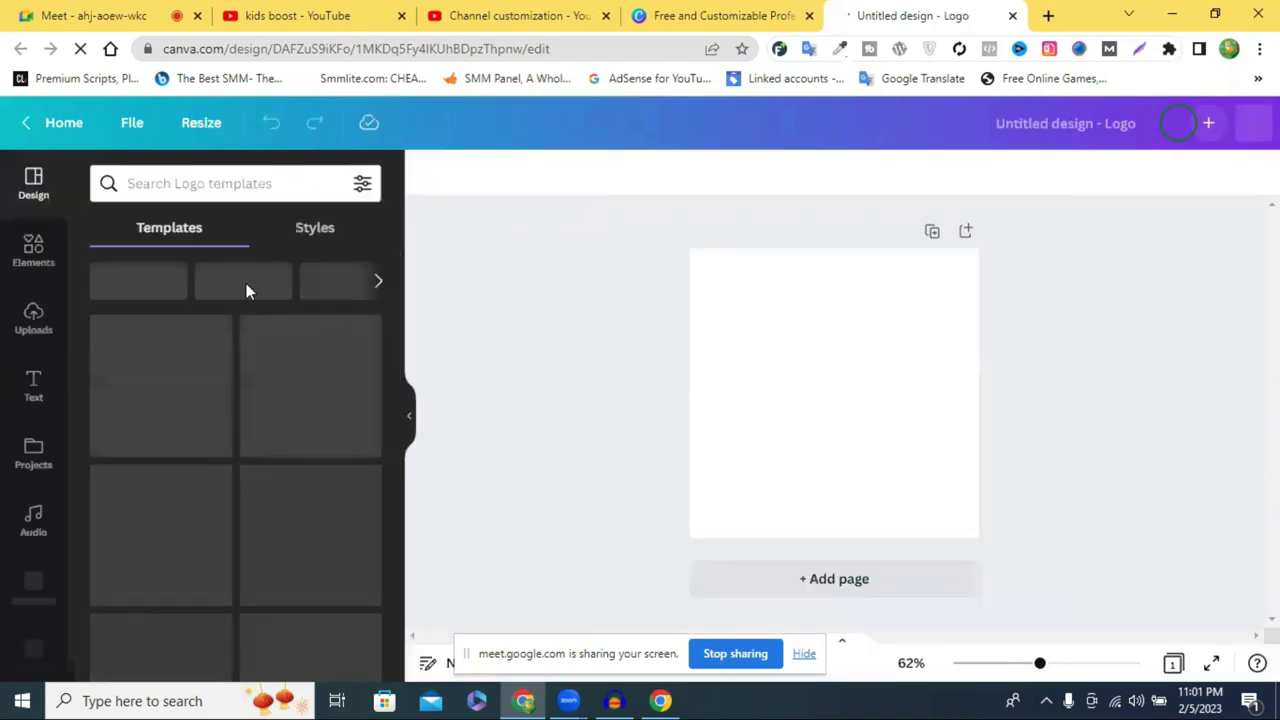
Step: Search the logo templates for 'kids' and browse the kid-themed results
{"action": "left_click", "coordinate": [228, 182]}
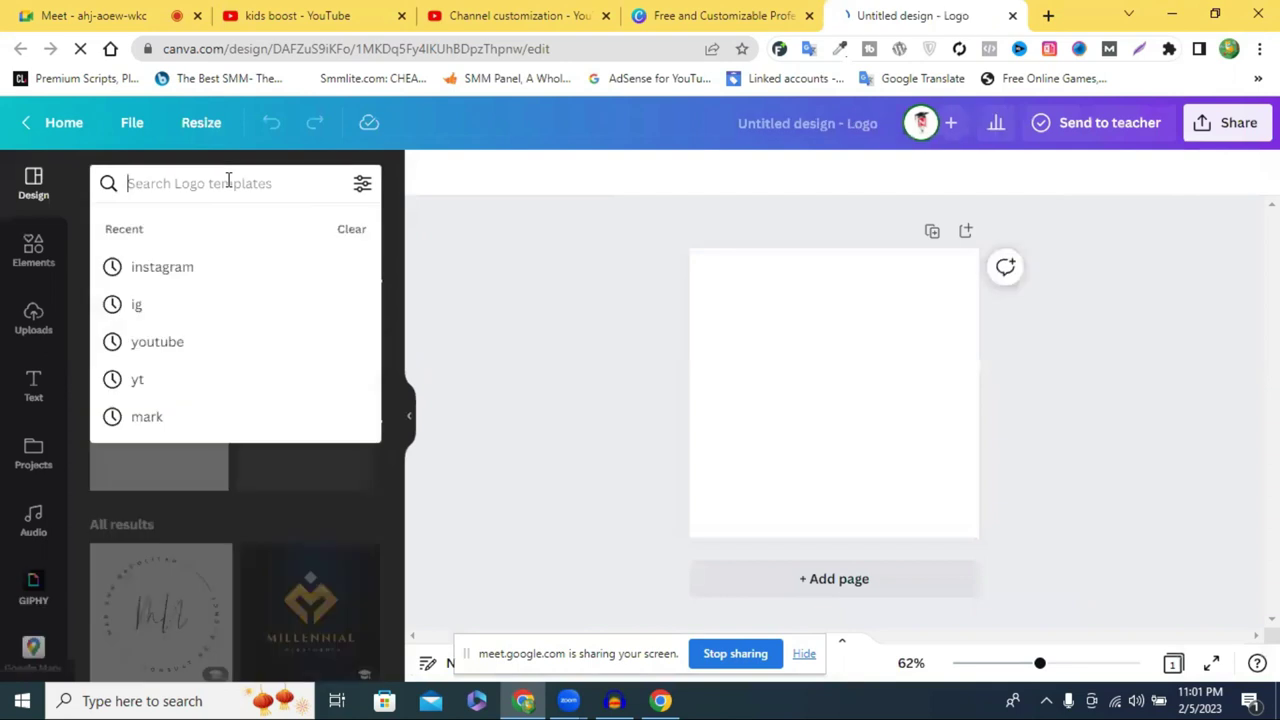
{"action": "type", "text": "k"}
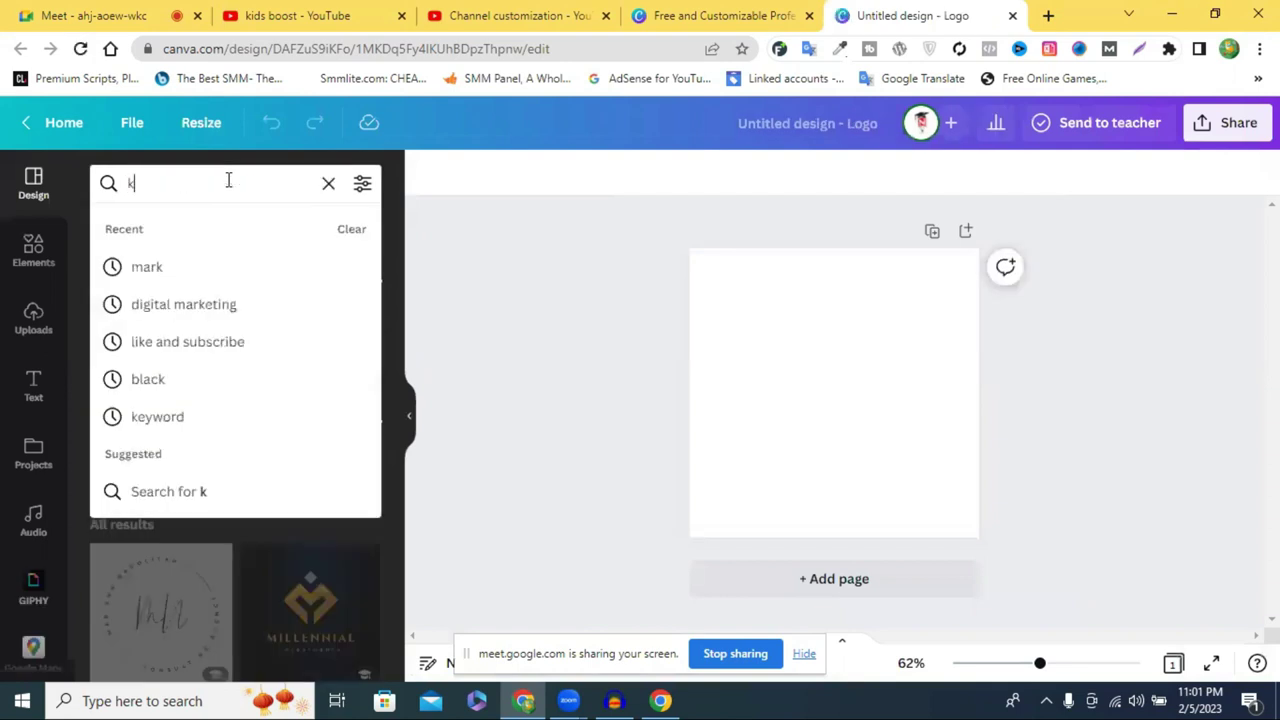
{"action": "type", "text": "ids"}
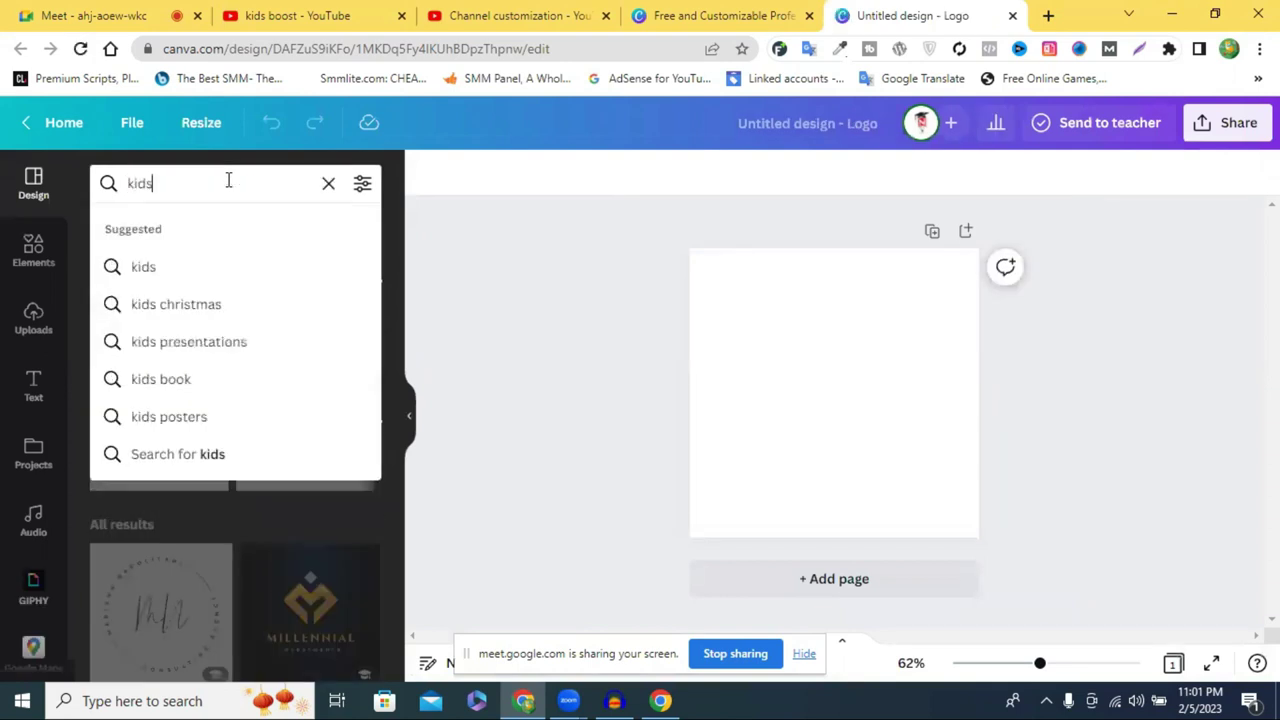
{"action": "key", "text": "Return"}
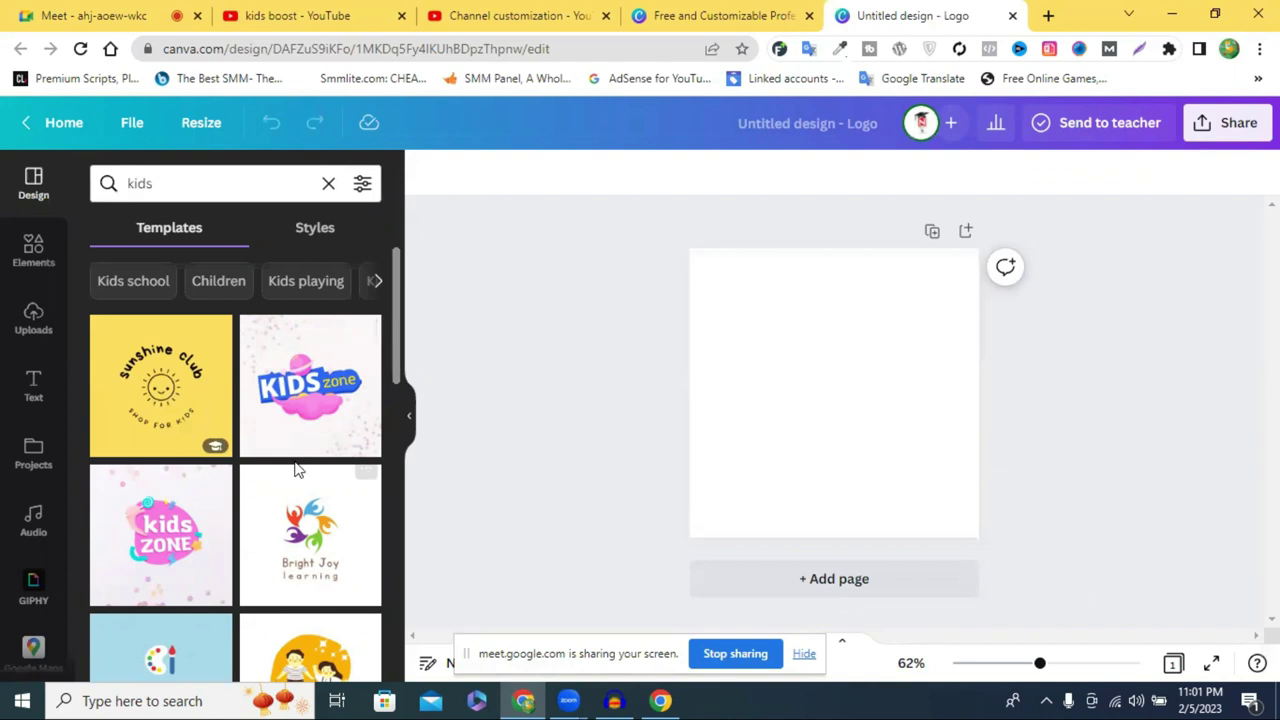
{"action": "scroll", "coordinate": [294, 472], "scroll_direction": "down", "scroll_amount": 2}
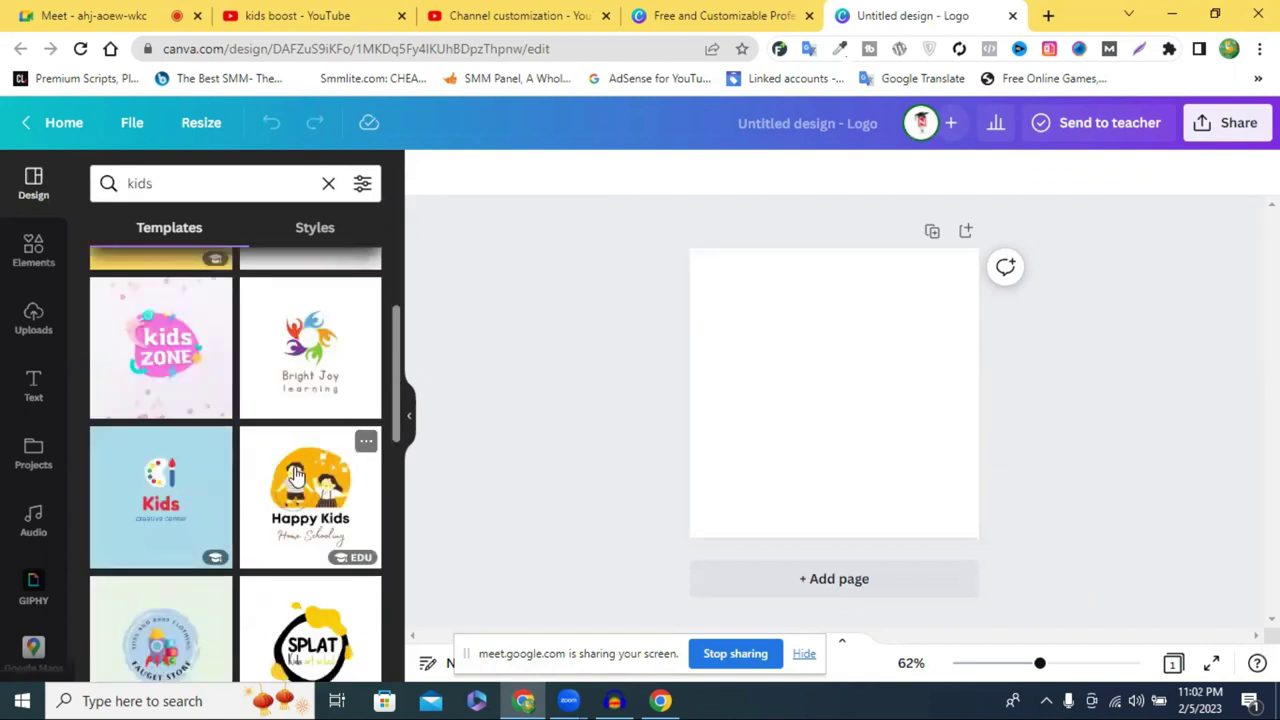
{"action": "scroll", "coordinate": [294, 472], "scroll_direction": "down", "scroll_amount": 2}
{"action": "scroll", "coordinate": [296, 472], "scroll_direction": "up", "scroll_amount": 1}
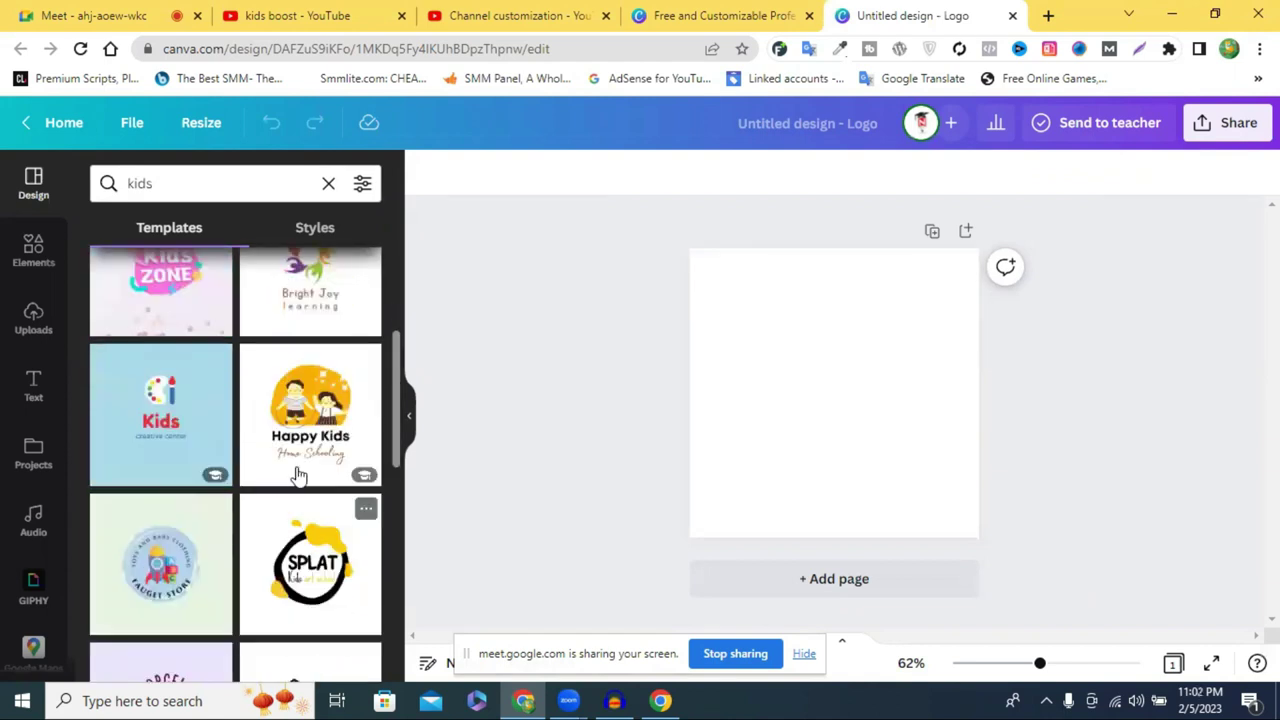
{"action": "scroll", "coordinate": [338, 540], "scroll_direction": "up", "scroll_amount": 3}
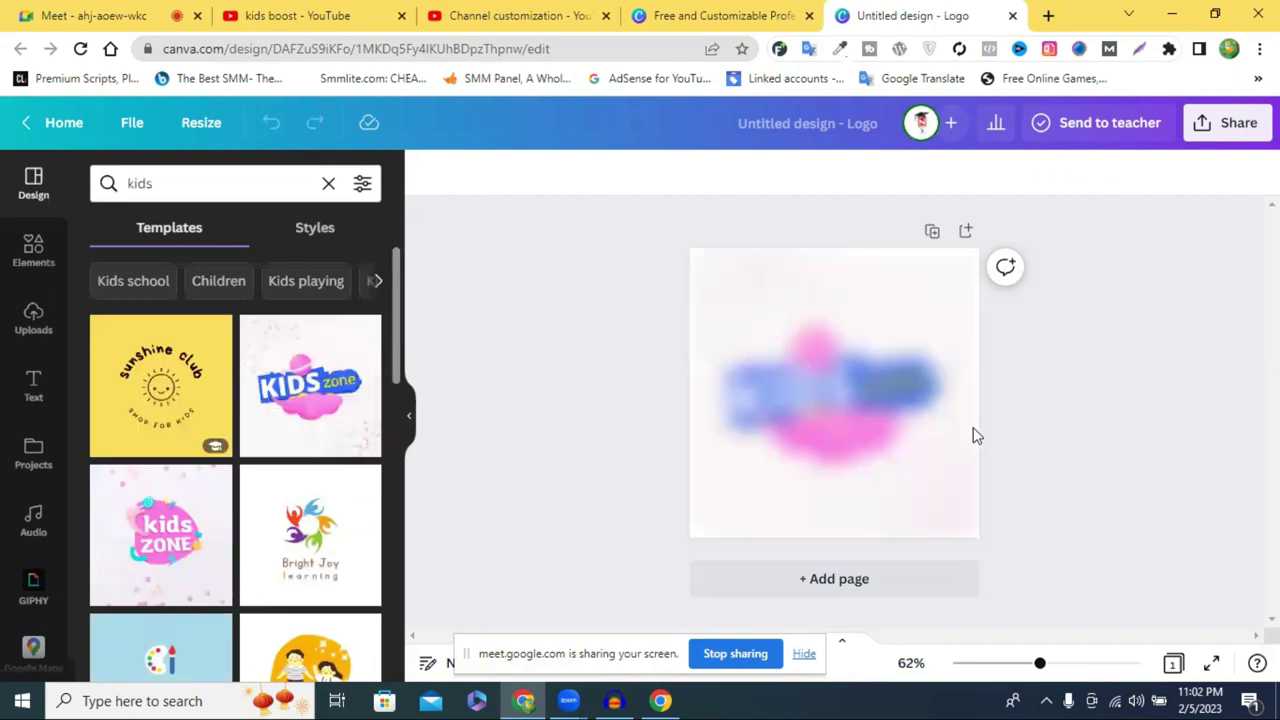
Step: Replace 'zone' in the logo with 'Boost' and reduce that text's size to 35
{"action": "left_click", "coordinate": [821, 393]}
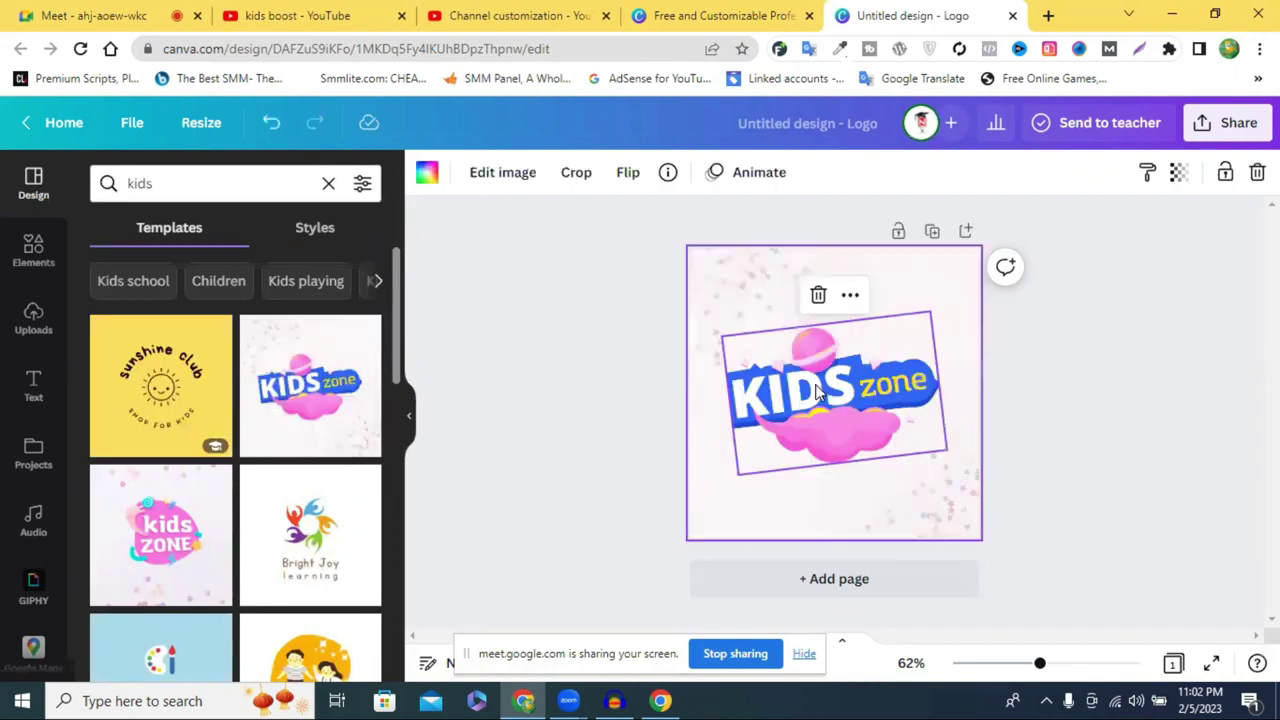
{"action": "left_click", "coordinate": [897, 393]}
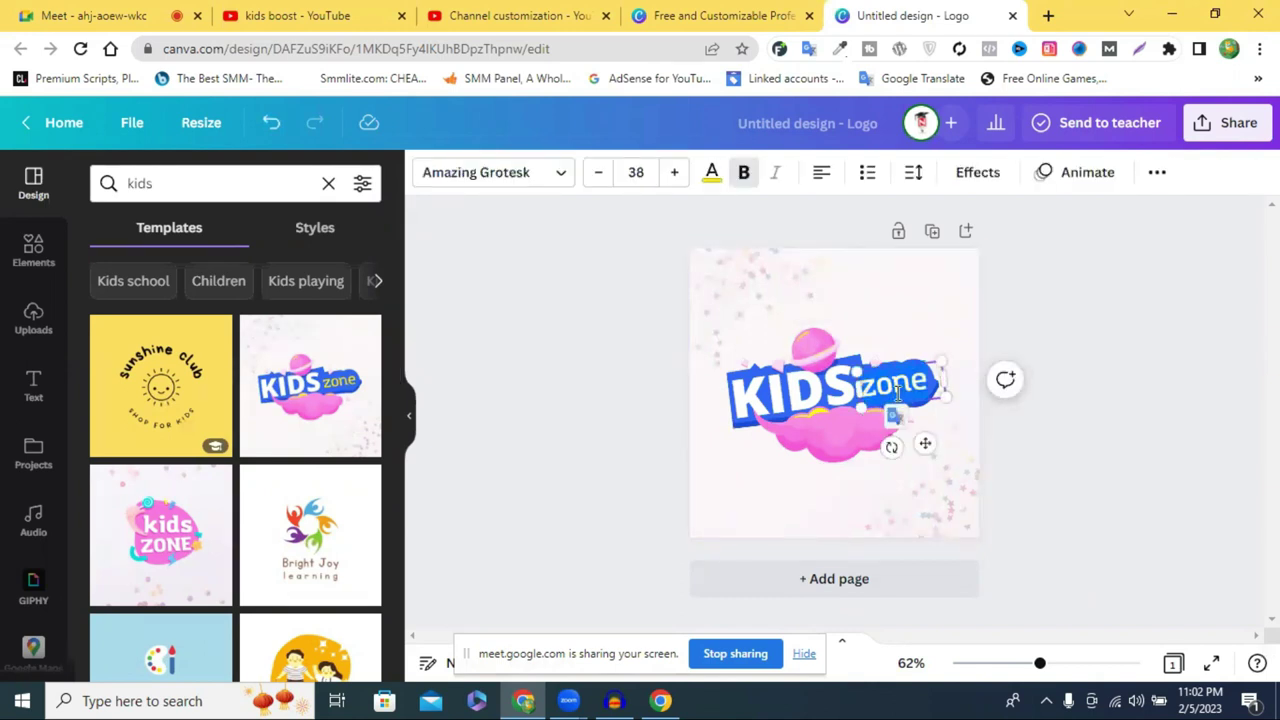
{"action": "type", "text": "Boo"}
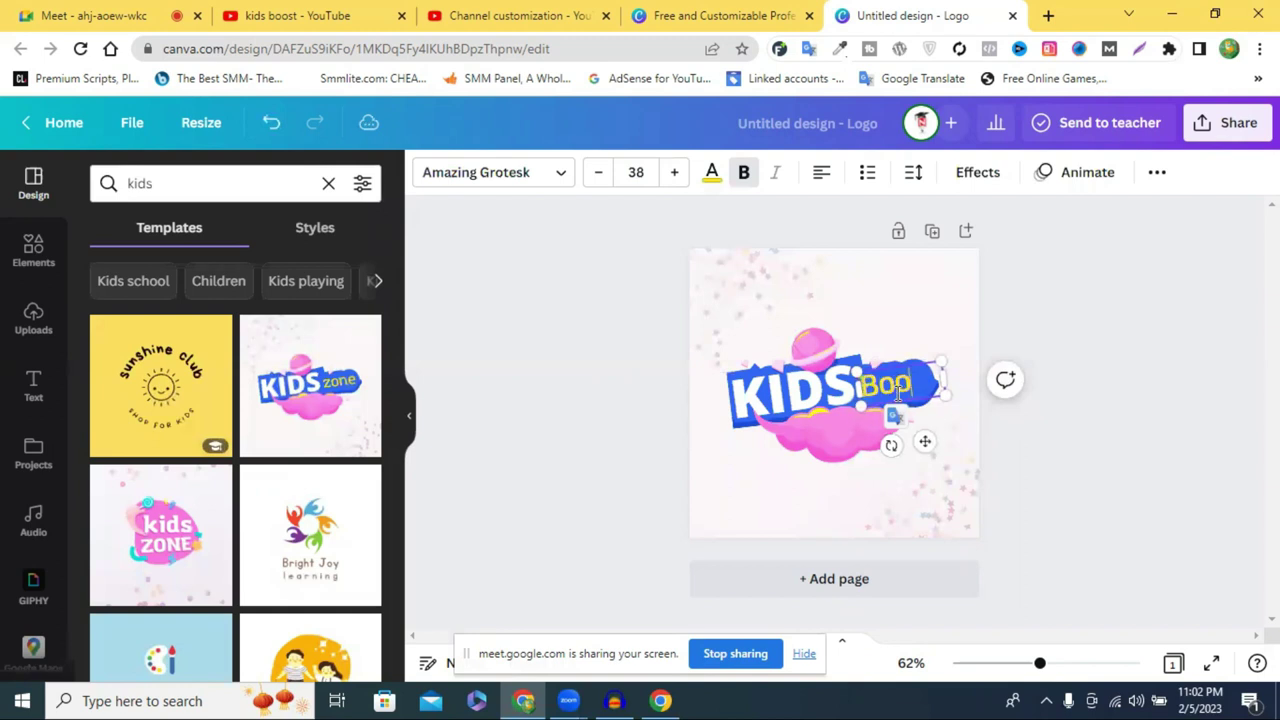
{"action": "type", "text": "st"}
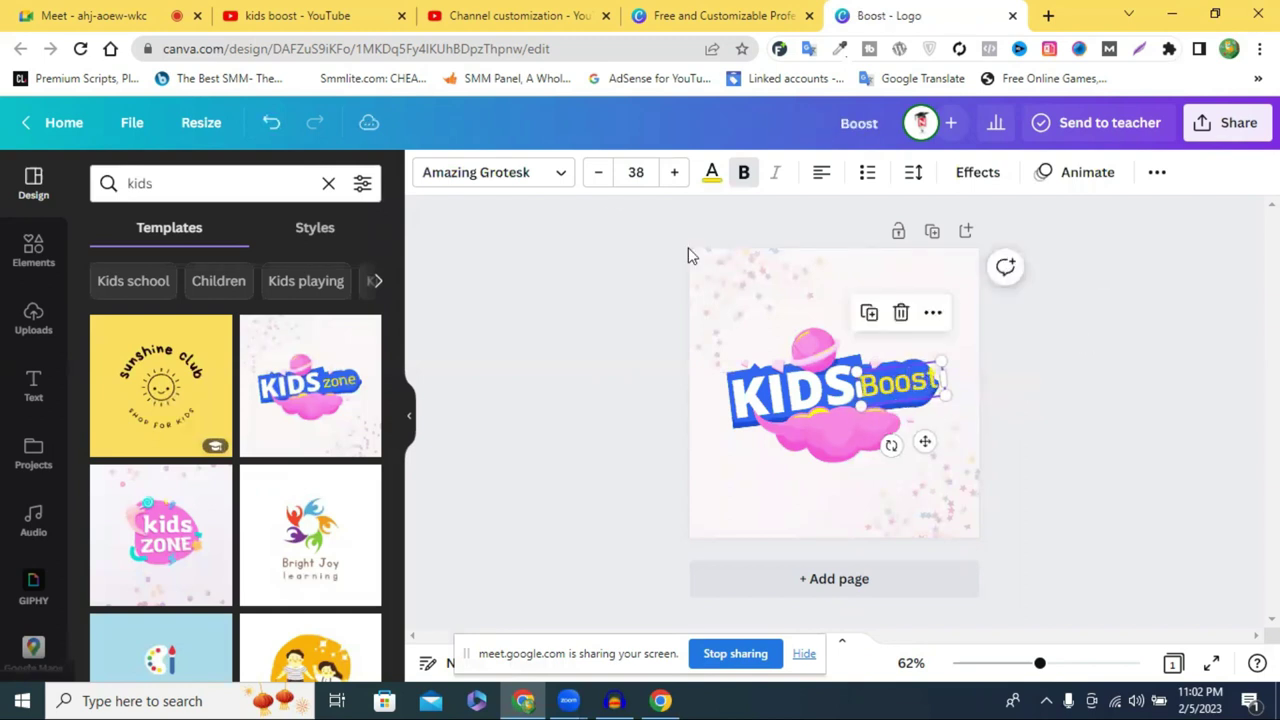
{"action": "left_click", "coordinate": [598, 177]}
{"action": "left_click", "coordinate": [598, 177]}
{"action": "left_click", "coordinate": [598, 177]}
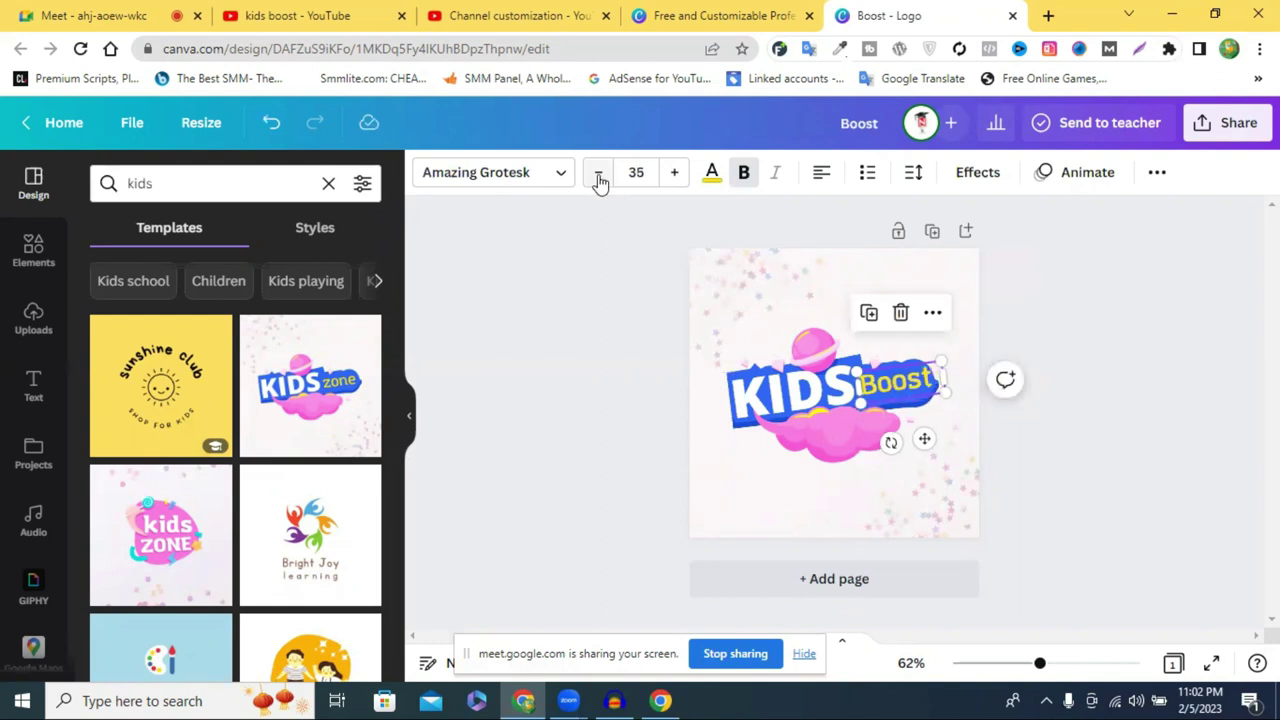
{"action": "left_click", "coordinate": [1155, 372]}
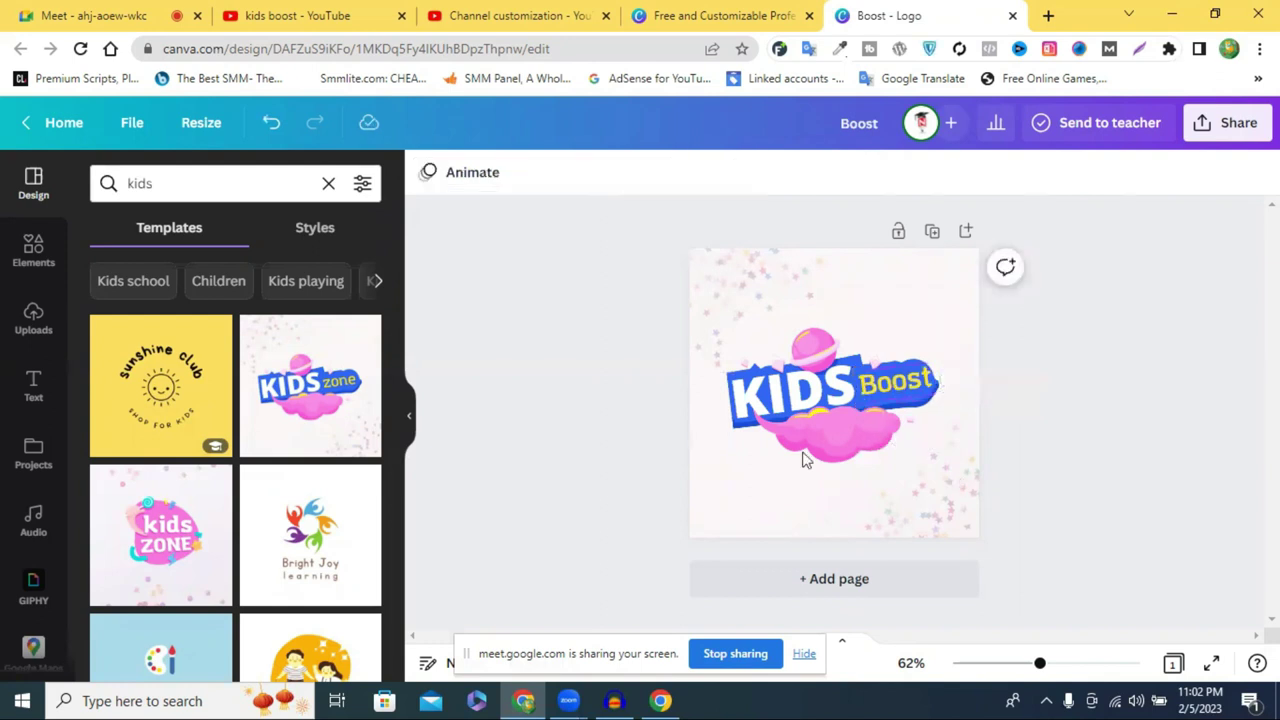
{"action": "left_click", "coordinate": [858, 389]}
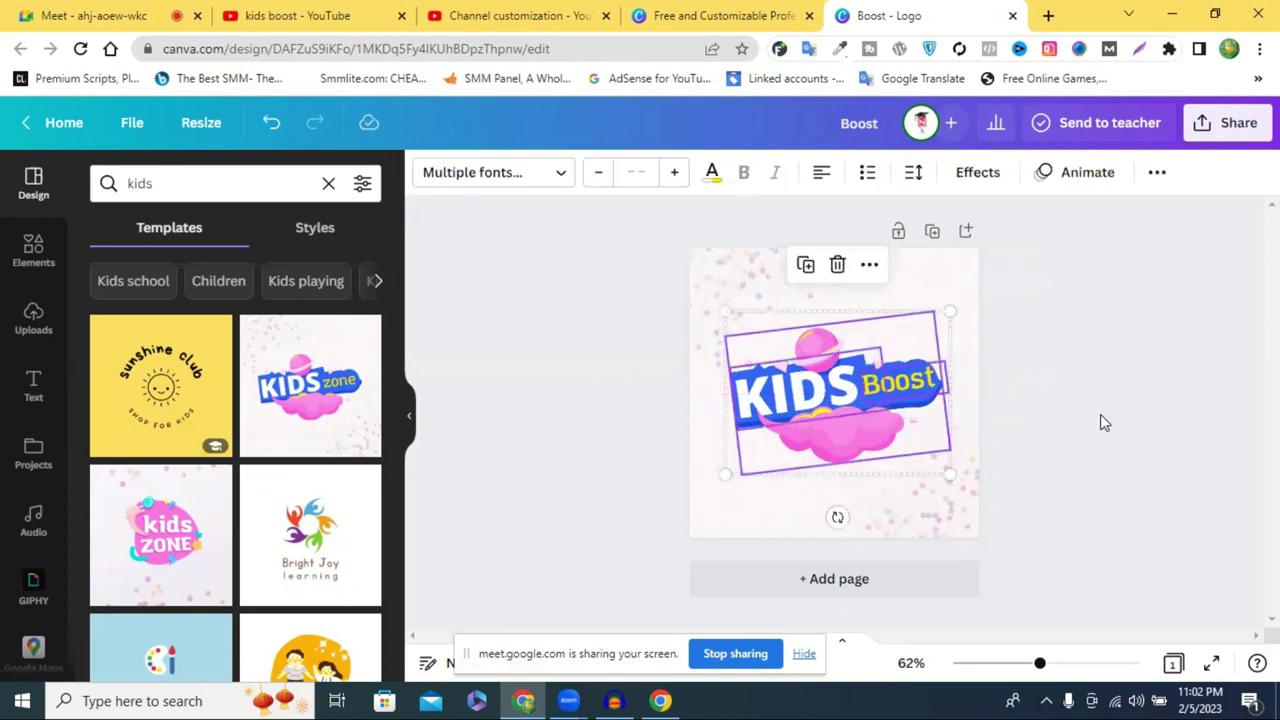
{"action": "left_click", "coordinate": [966, 510]}
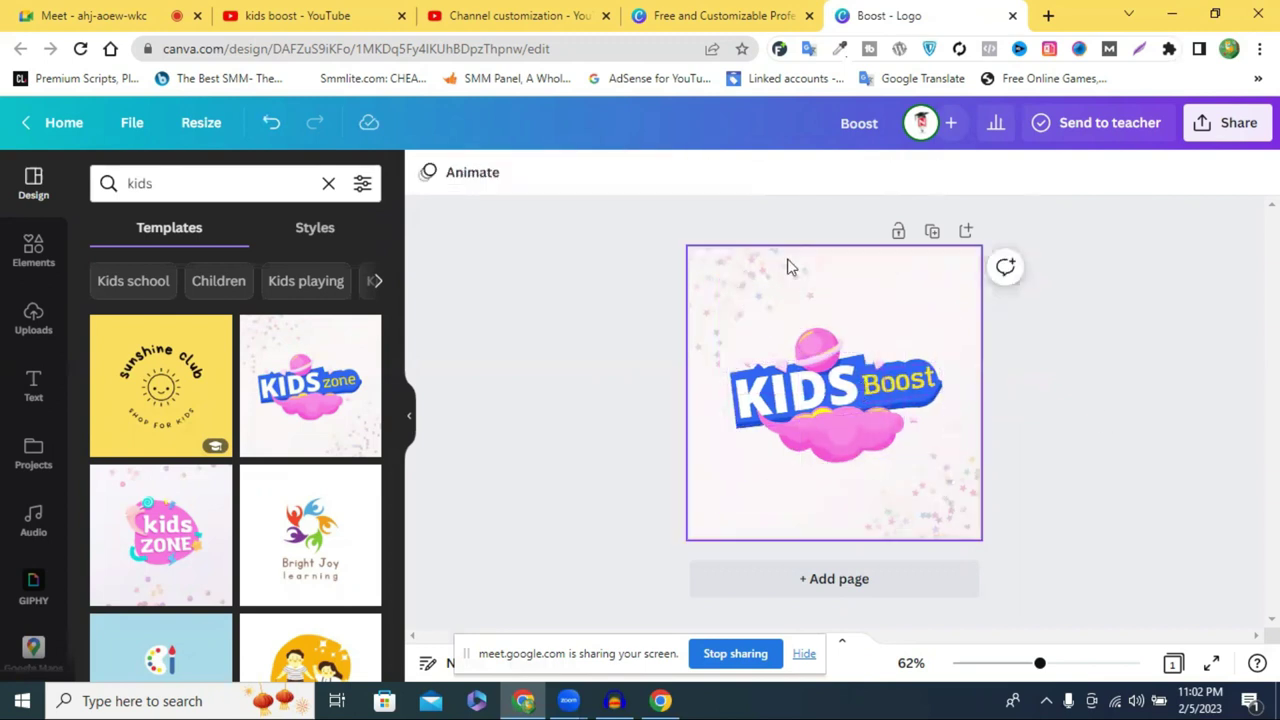
{"action": "left_click", "coordinate": [1064, 342]}
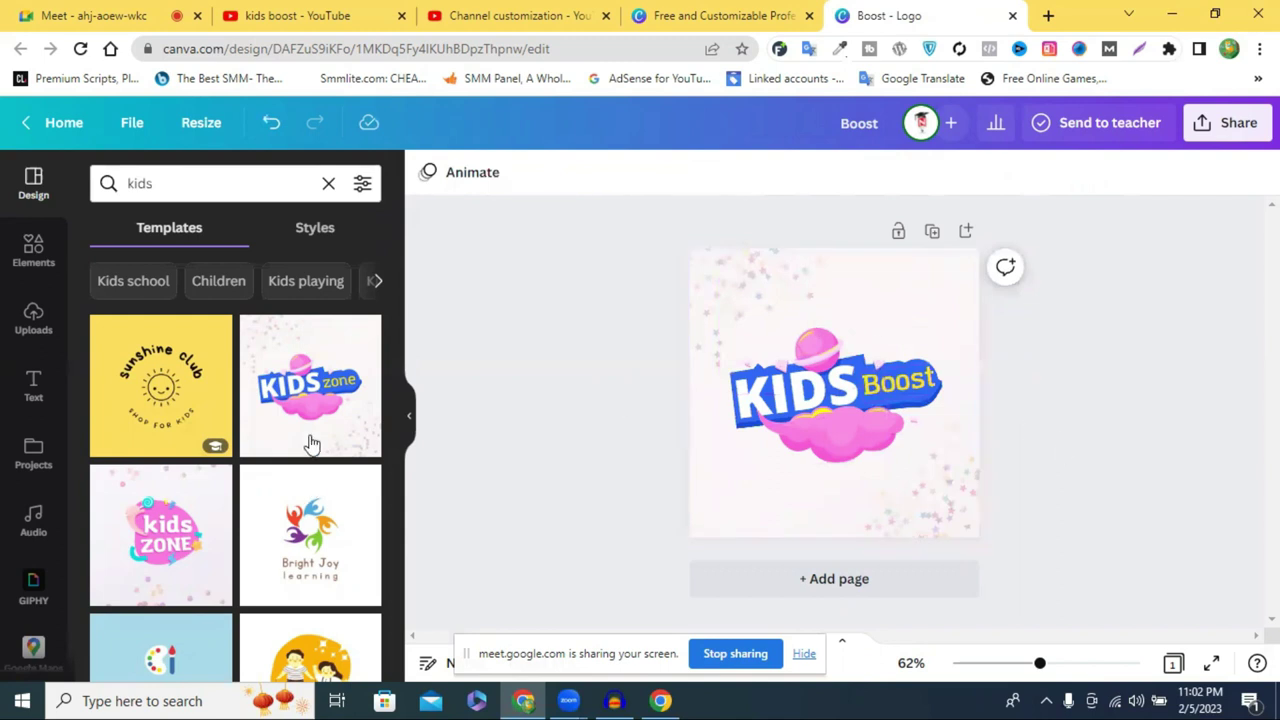
Step: Download the KIDS Boost logo as a PNG and return to the YouTube channel page
{"action": "scroll", "coordinate": [306, 424], "scroll_direction": "down", "scroll_amount": 5}
{"action": "scroll", "coordinate": [305, 426], "scroll_direction": "down", "scroll_amount": 3}
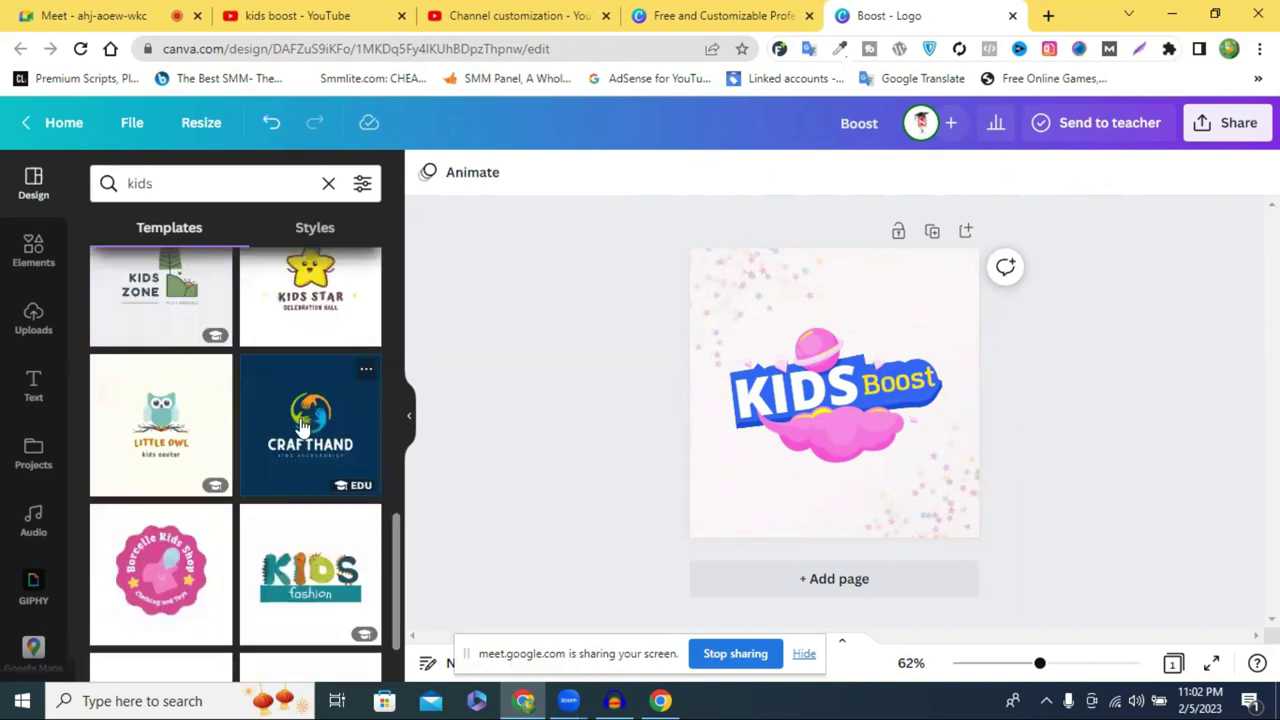
{"action": "scroll", "coordinate": [302, 428], "scroll_direction": "down", "scroll_amount": 3}
{"action": "scroll", "coordinate": [300, 425], "scroll_direction": "down", "scroll_amount": 3}
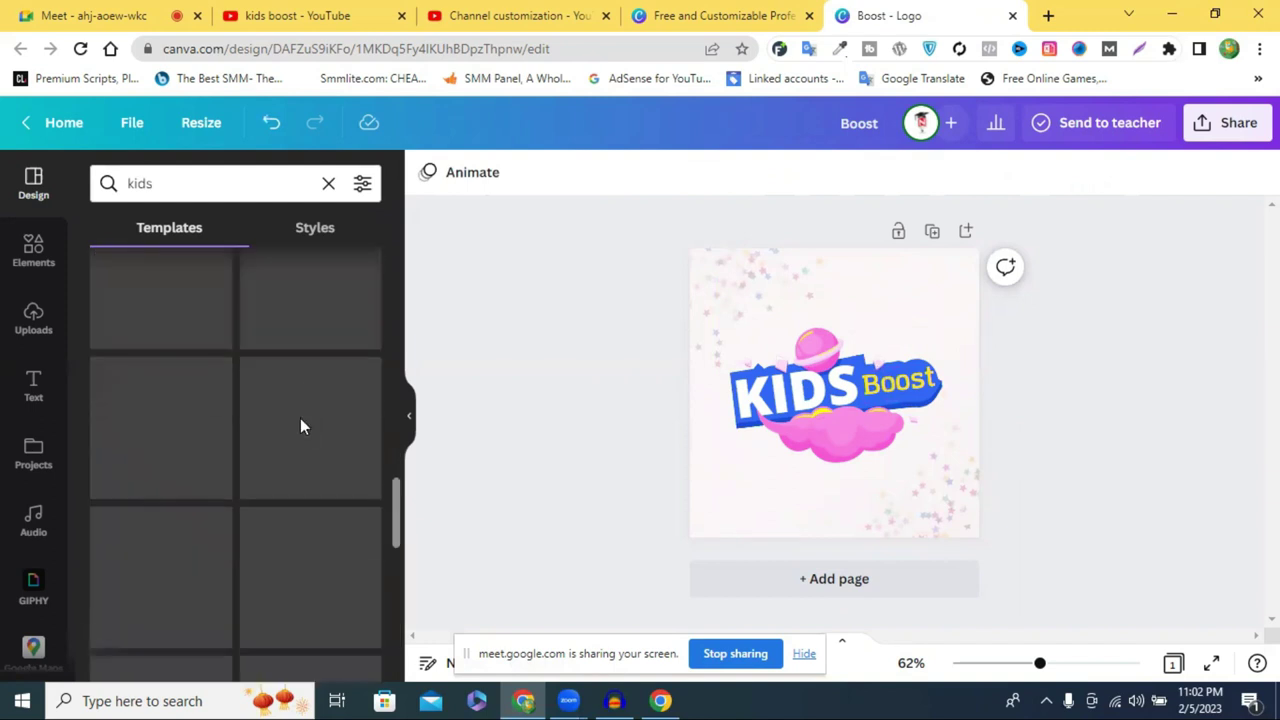
{"action": "scroll", "coordinate": [300, 428], "scroll_direction": "up", "scroll_amount": 4}
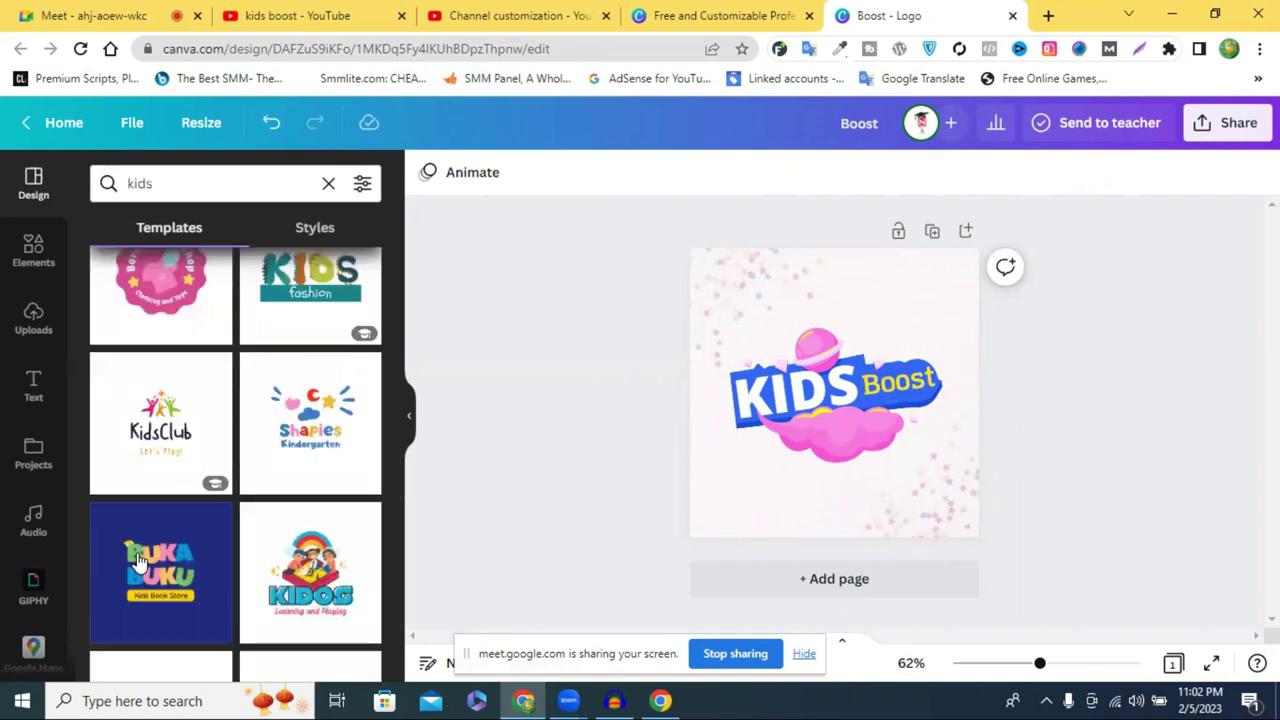
{"action": "scroll", "coordinate": [300, 575], "scroll_direction": "down", "scroll_amount": 3}
{"action": "scroll", "coordinate": [283, 541], "scroll_direction": "down", "scroll_amount": 3}
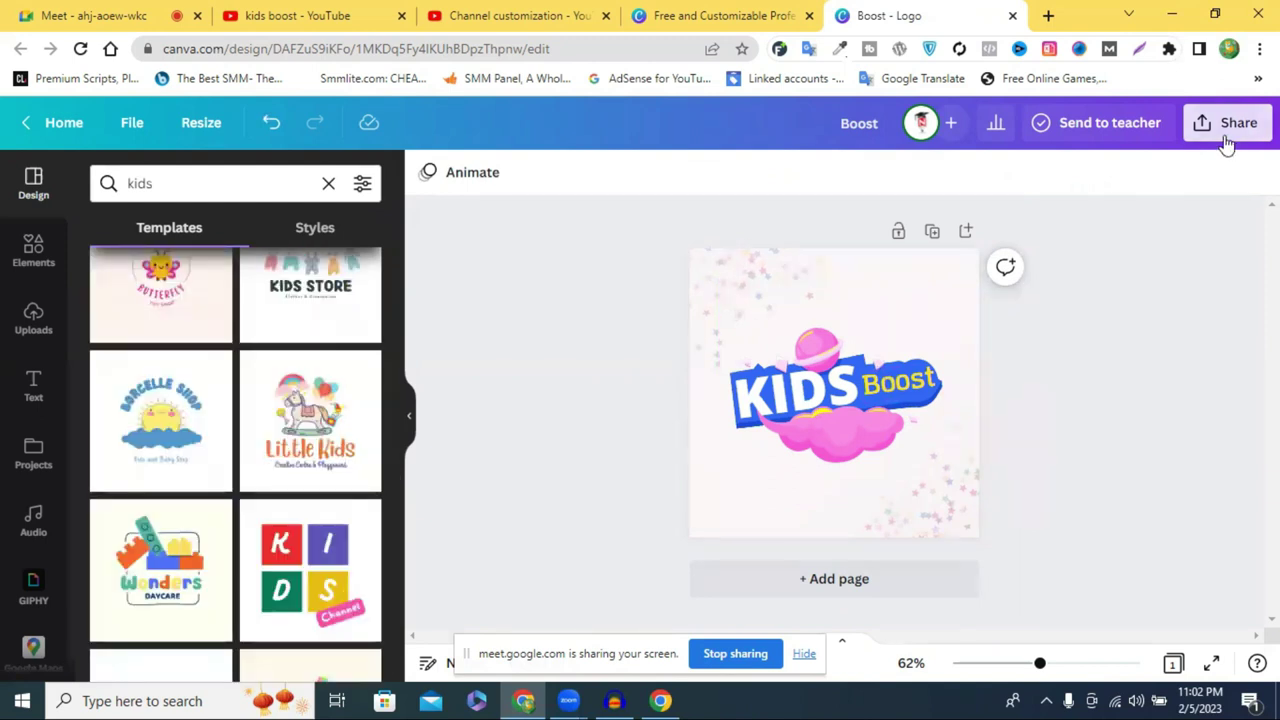
{"action": "left_click", "coordinate": [1228, 140]}
{"action": "scroll", "coordinate": [1015, 453], "scroll_direction": "down", "scroll_amount": 2}
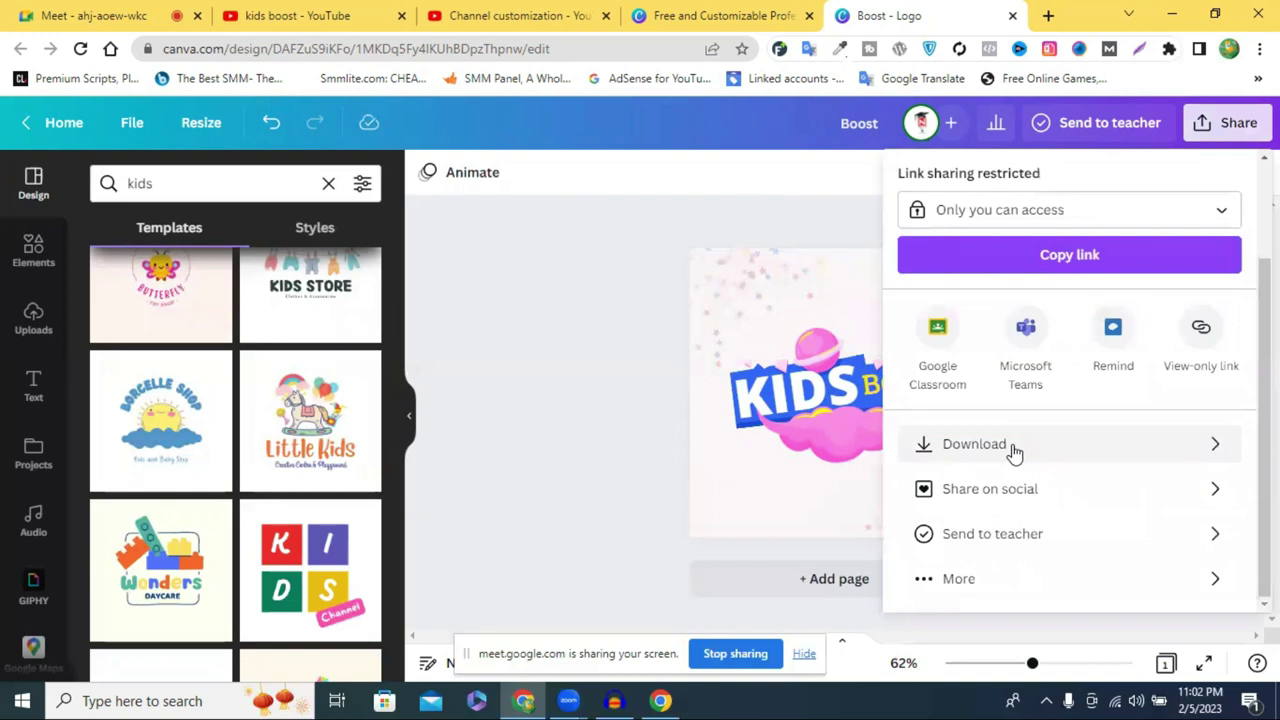
{"action": "left_click", "coordinate": [1100, 445]}
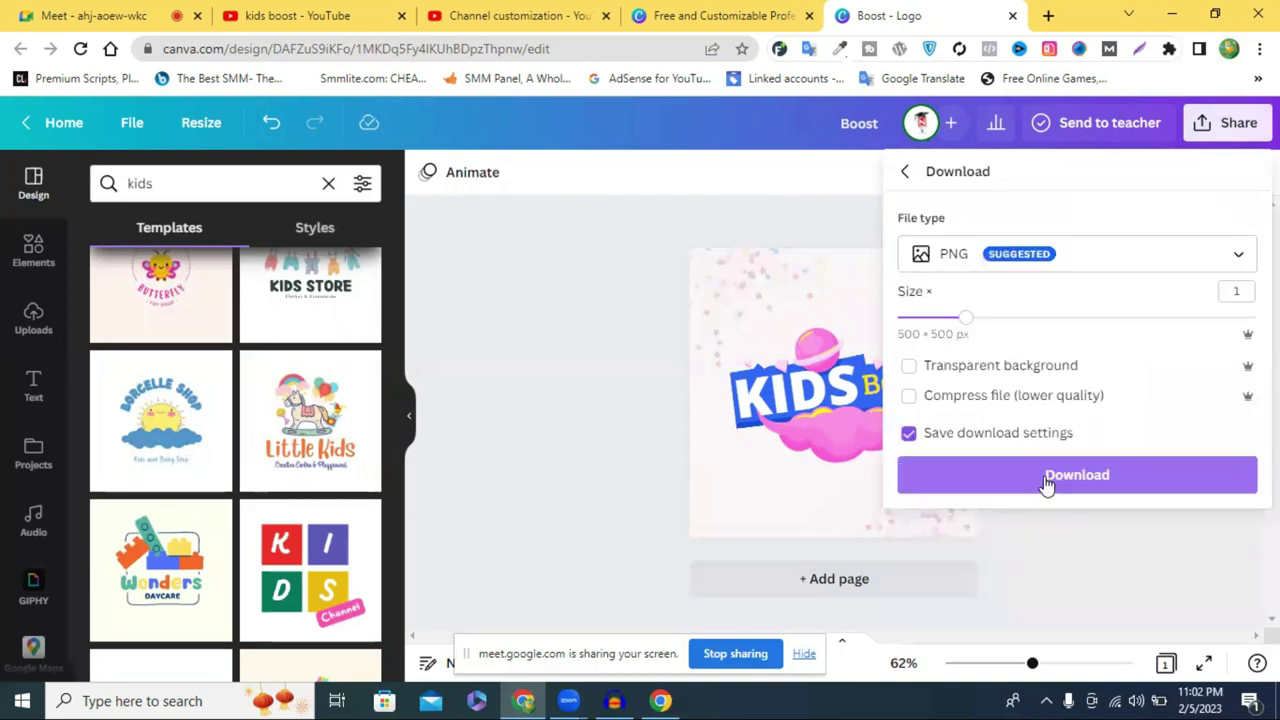
{"action": "left_click", "coordinate": [1048, 482]}
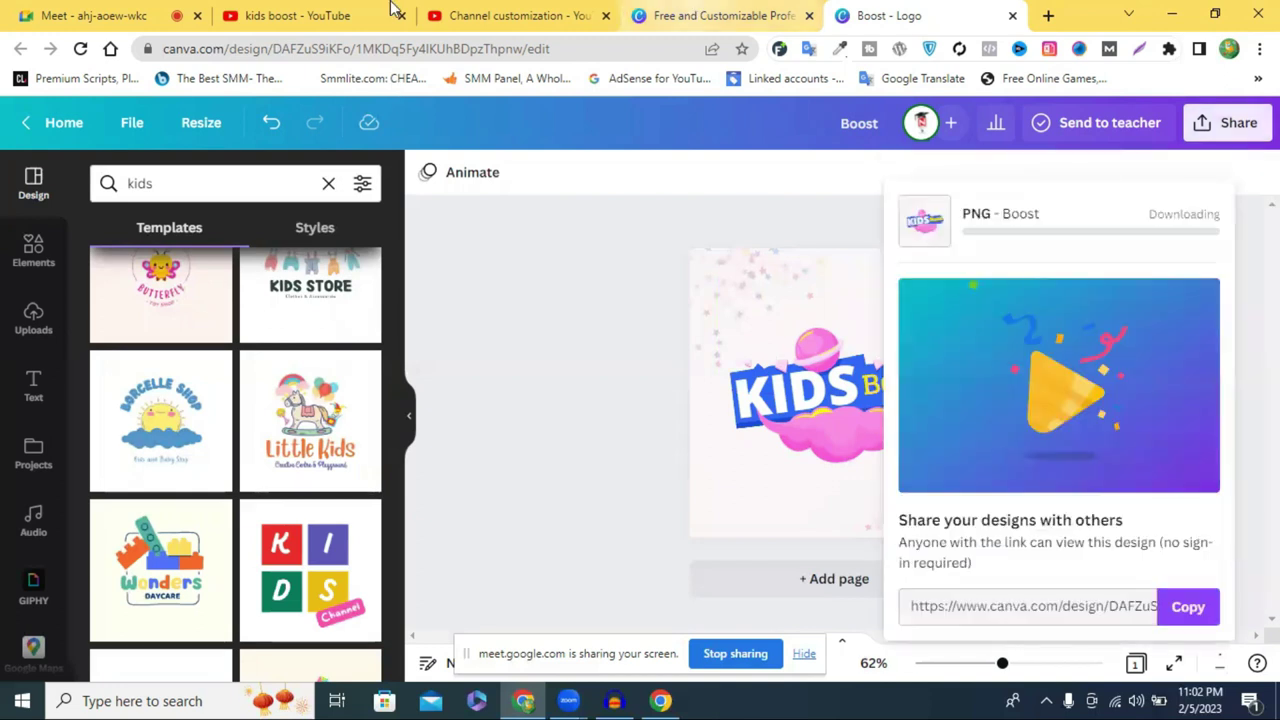
{"action": "left_click", "coordinate": [338, 12]}
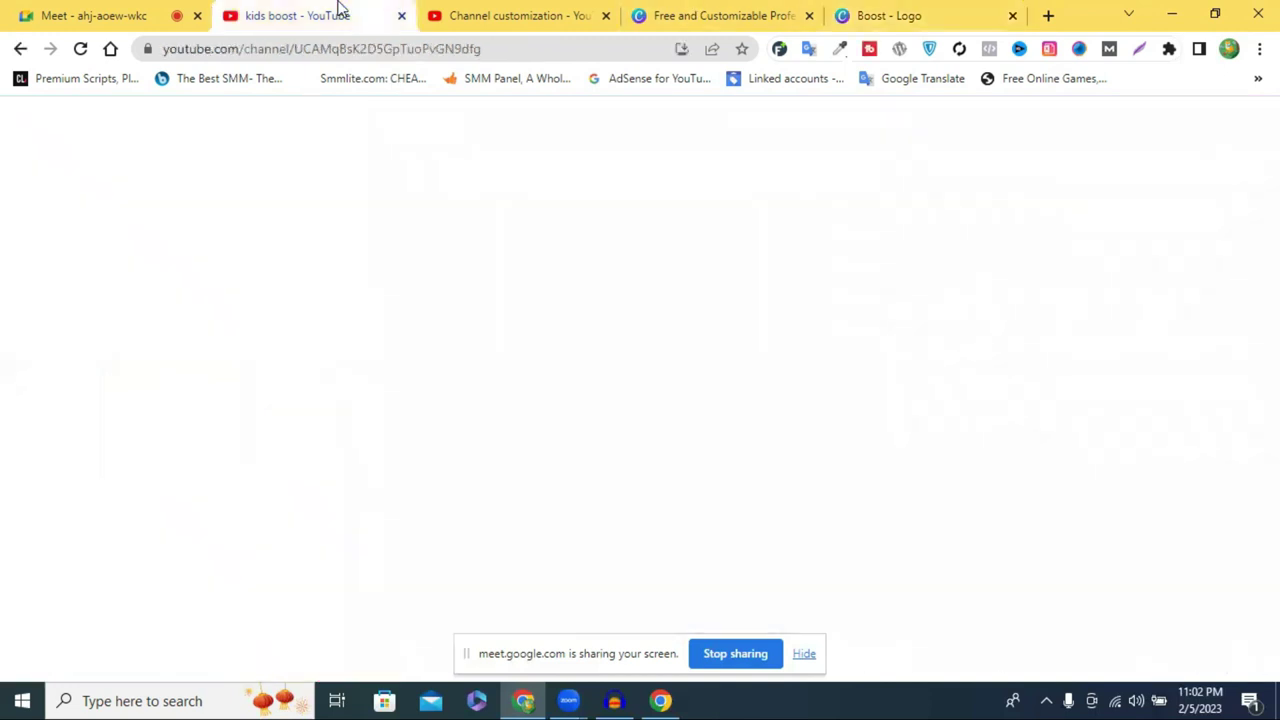
Step: On Channel customization, start a Branding profile picture upload with the file chooser on Downloads
{"action": "left_click", "coordinate": [505, 12]}
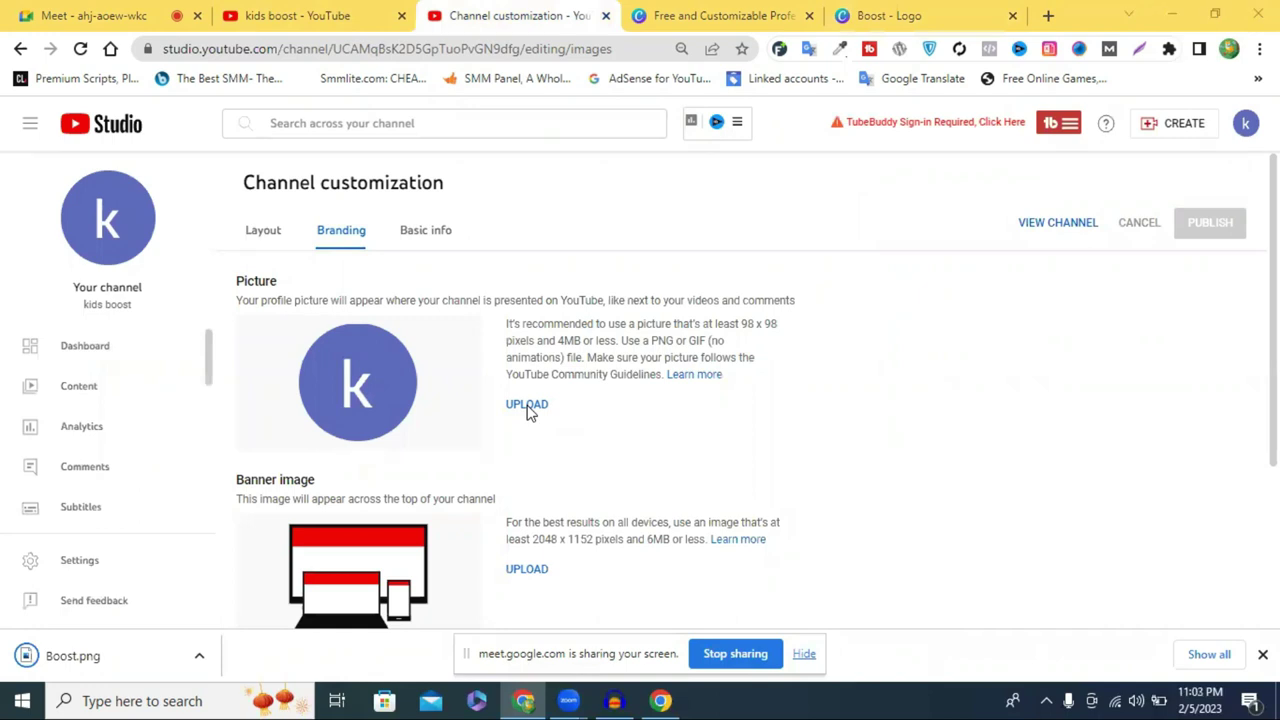
{"action": "left_click", "coordinate": [530, 410]}
{"action": "left_click", "coordinate": [527, 405]}
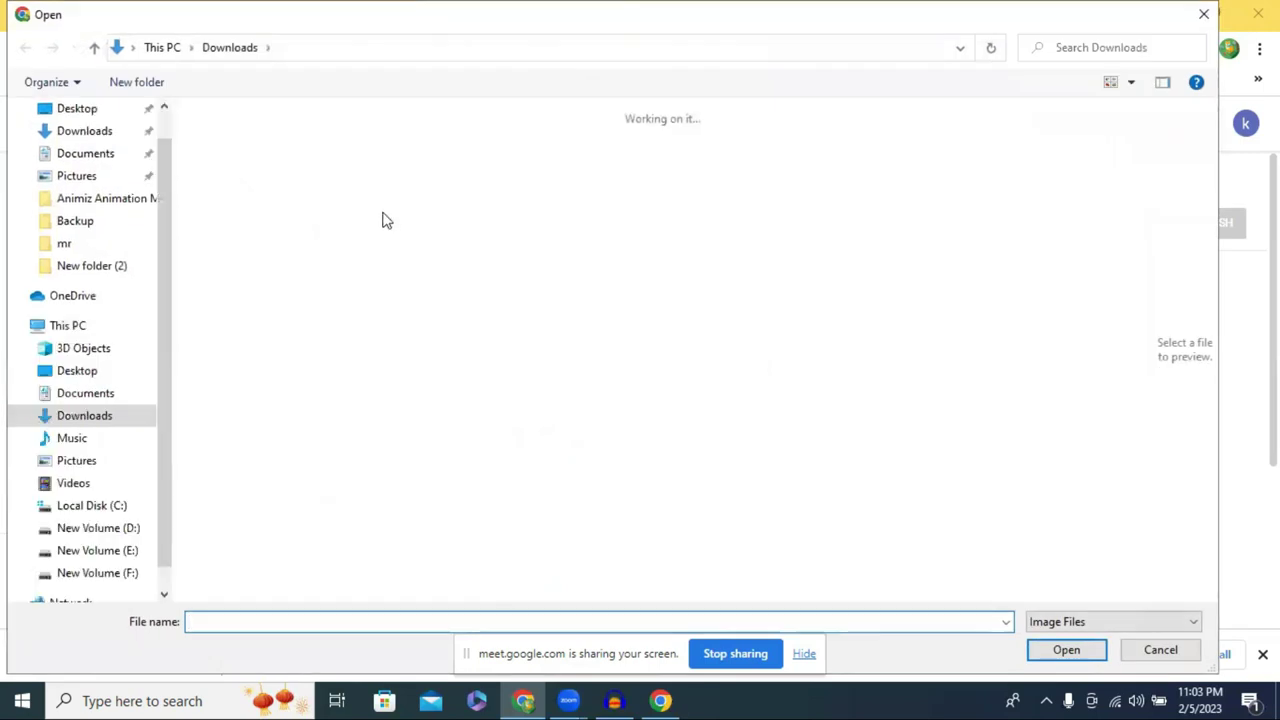
Step: Upload Boost.png as the profile picture, enlarging the crop box so the whole logo fits
{"action": "left_click", "coordinate": [223, 155]}
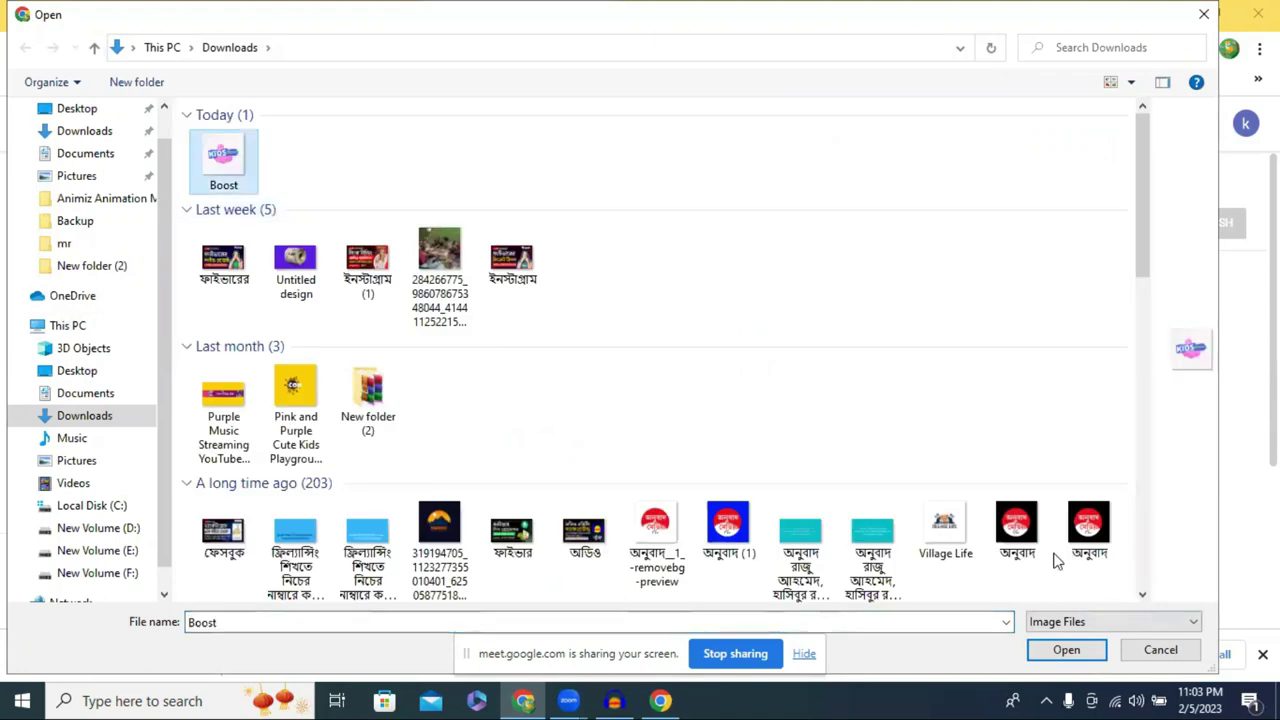
{"action": "left_click", "coordinate": [1077, 657]}
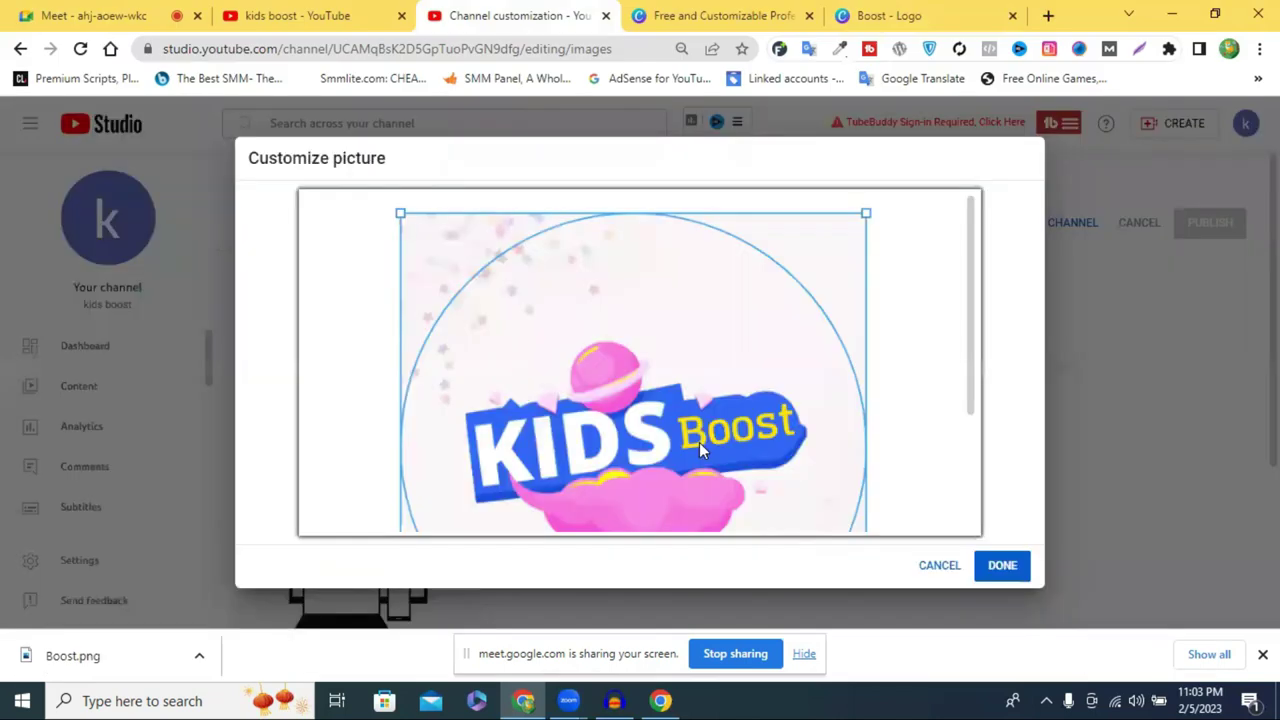
{"action": "scroll", "coordinate": [843, 422], "scroll_direction": "down", "scroll_amount": 2}
{"action": "scroll", "coordinate": [700, 380], "scroll_direction": "up", "scroll_amount": 2}
{"action": "scroll", "coordinate": [790, 450], "scroll_direction": "down", "scroll_amount": 2}
{"action": "scroll", "coordinate": [830, 470], "scroll_direction": "down", "scroll_amount": 1}
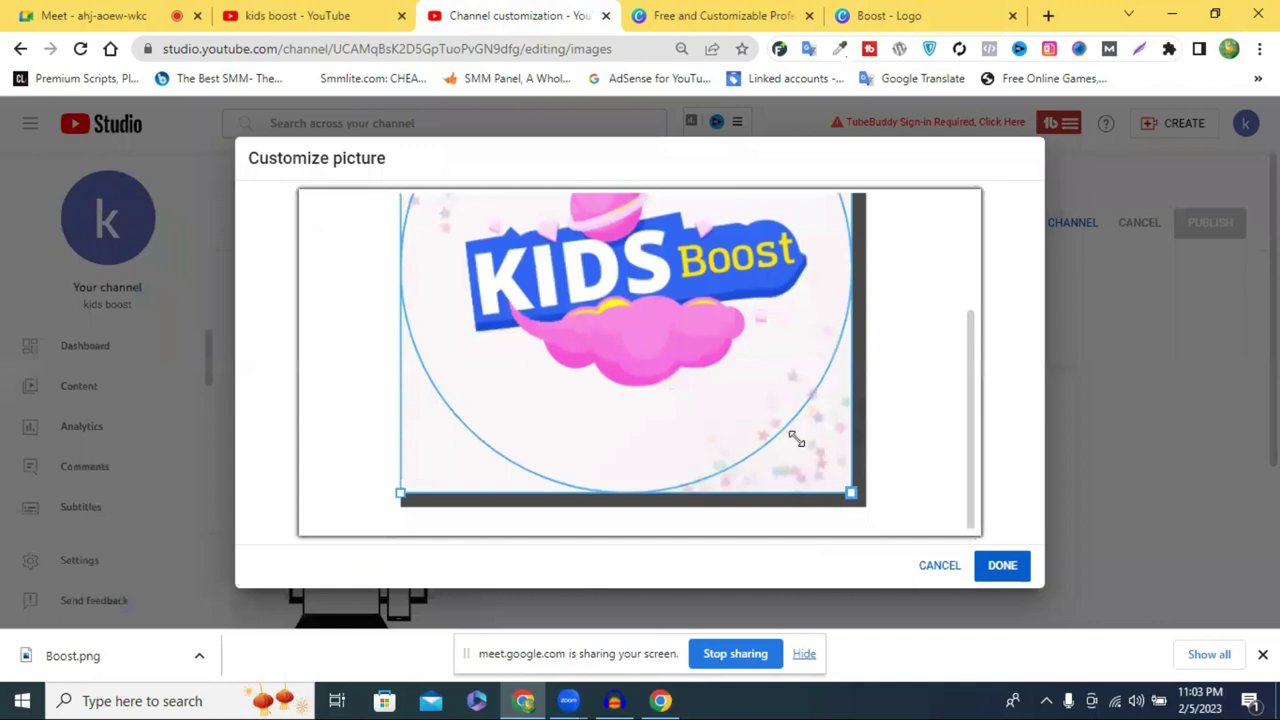
{"action": "left_click_drag", "start_coordinate": [877, 507], "coordinate": [803, 426]}
{"action": "left_click_drag", "start_coordinate": [855, 502], "coordinate": [865, 507]}
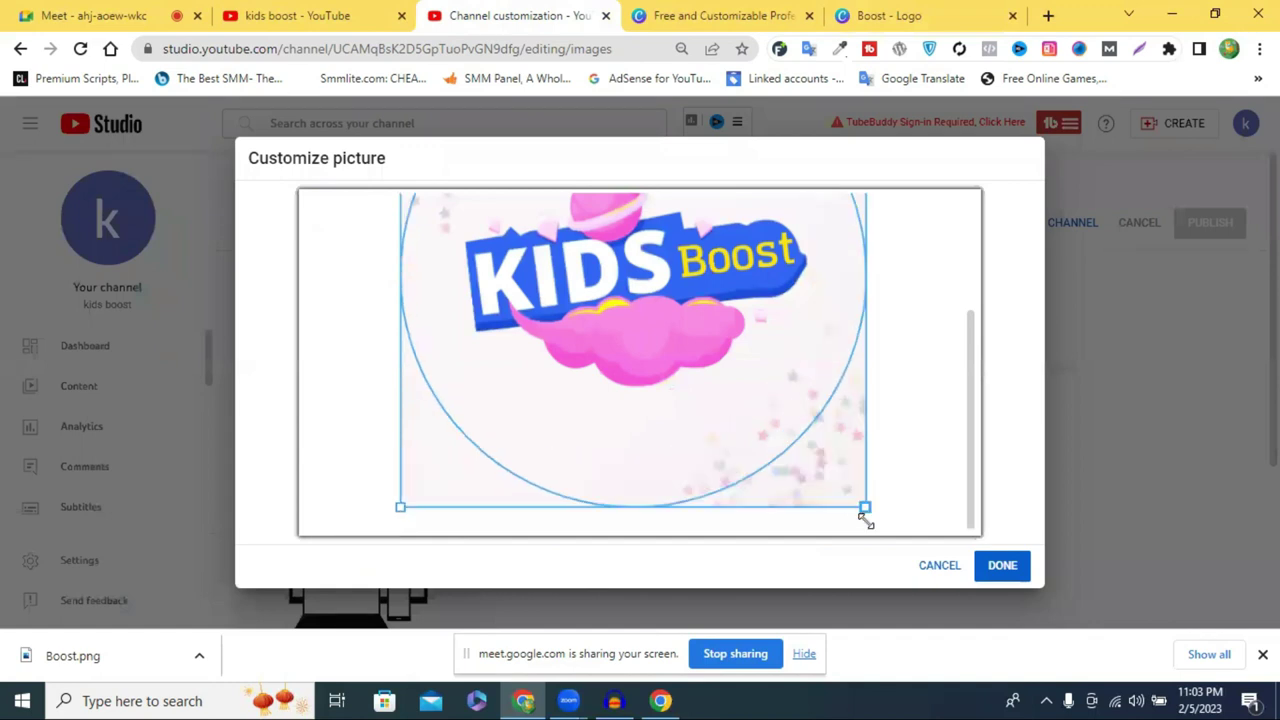
{"action": "left_click", "coordinate": [1000, 566]}
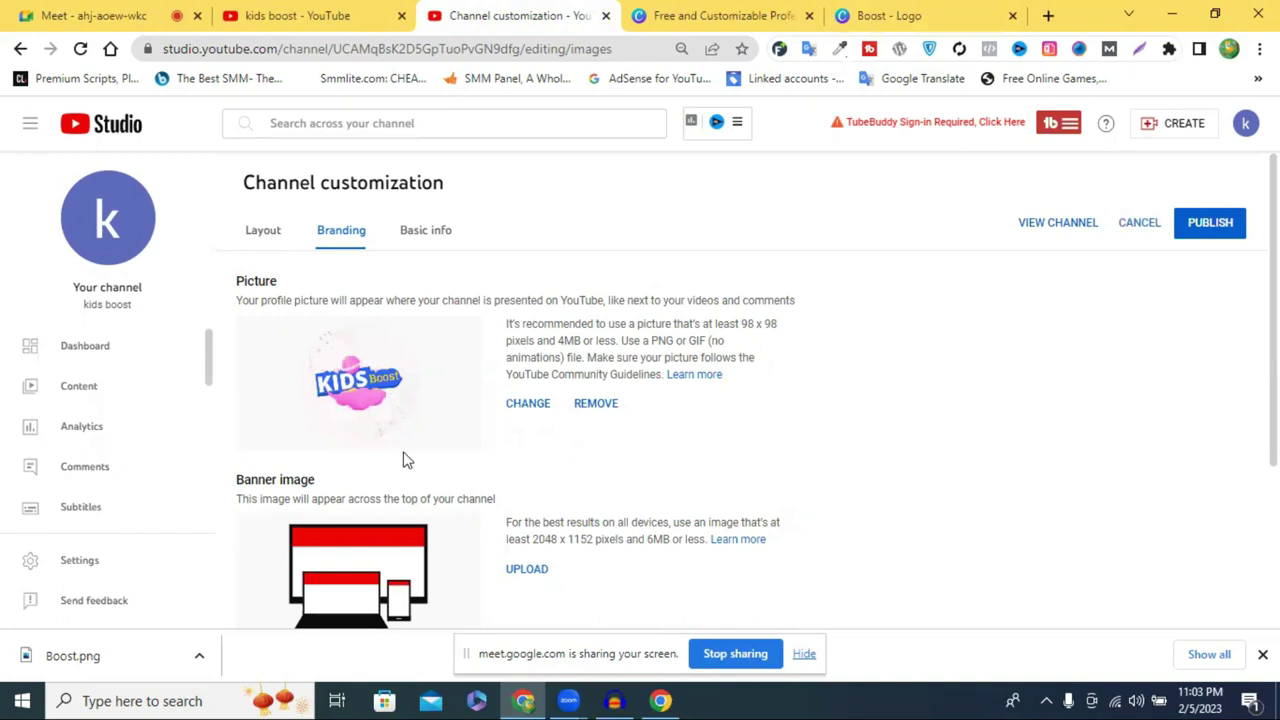
Step: Publish the new KIDS Boost profile picture and go back to the Boost logo design
{"action": "left_click", "coordinate": [1219, 228]}
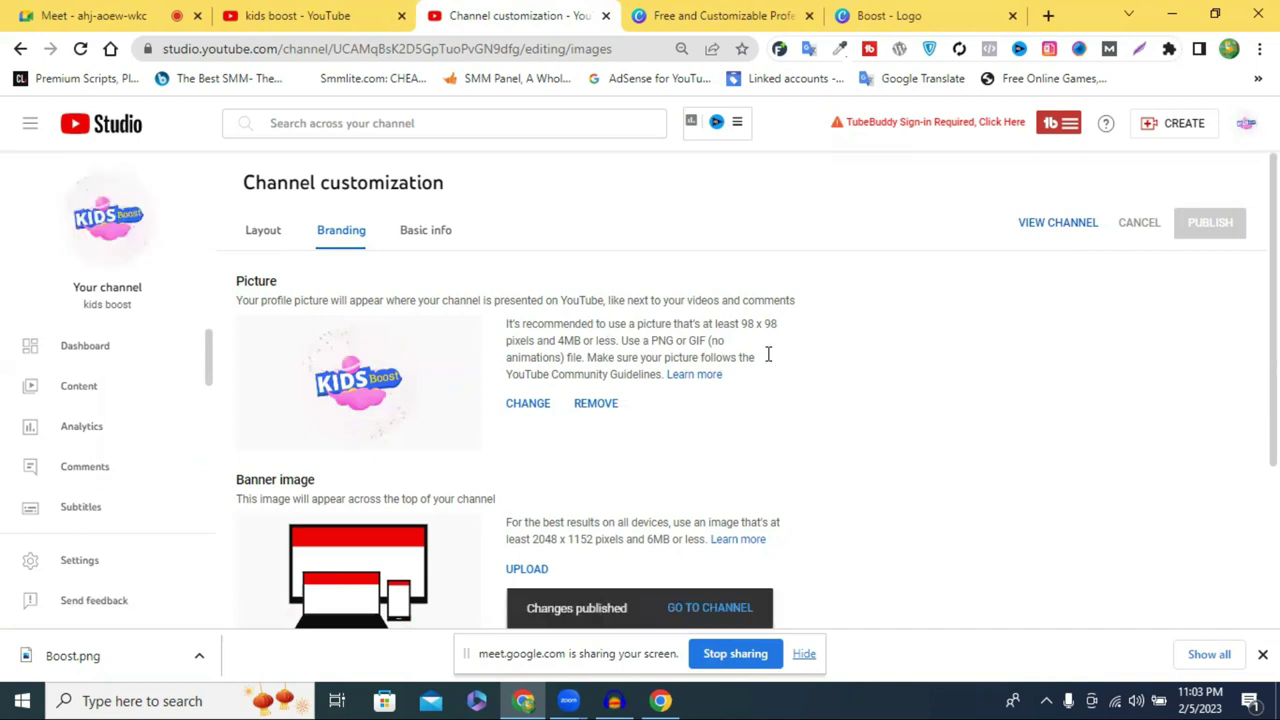
{"action": "left_click", "coordinate": [891, 12]}
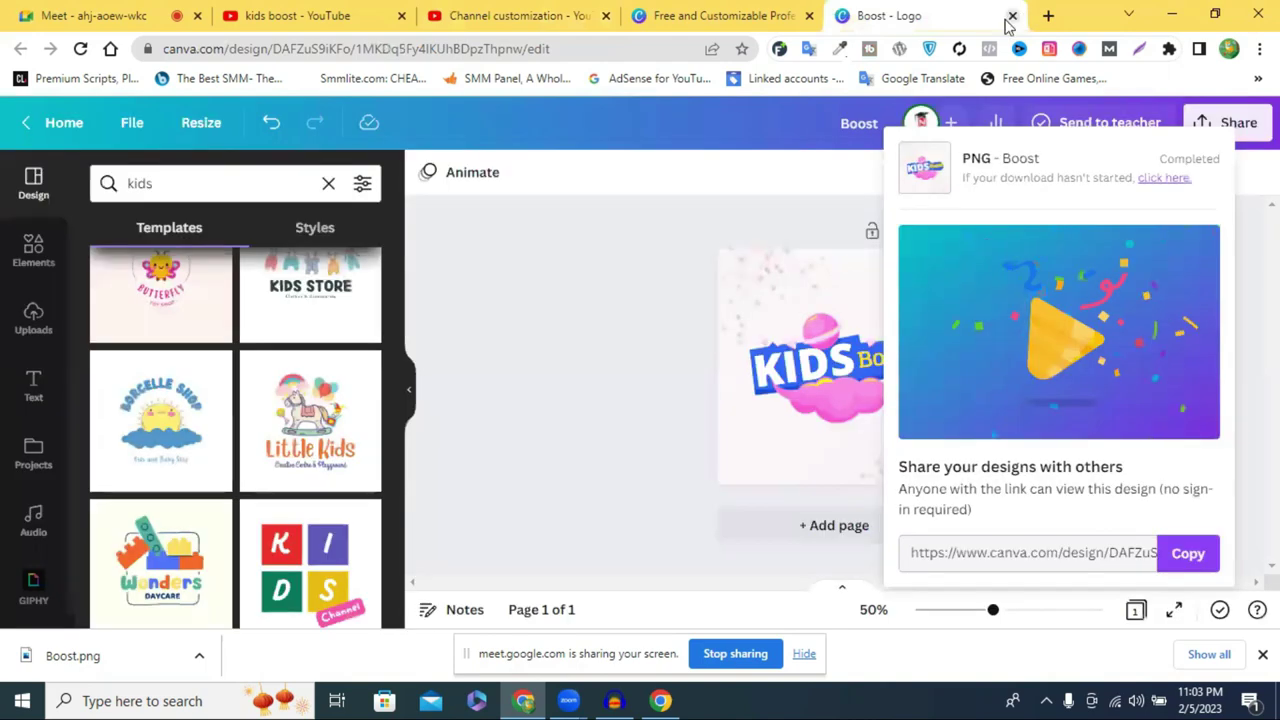
Step: Close the Boost design, search 'youtub' and browse the YouTube Banner templates
{"action": "key", "text": "ctrl+w"}
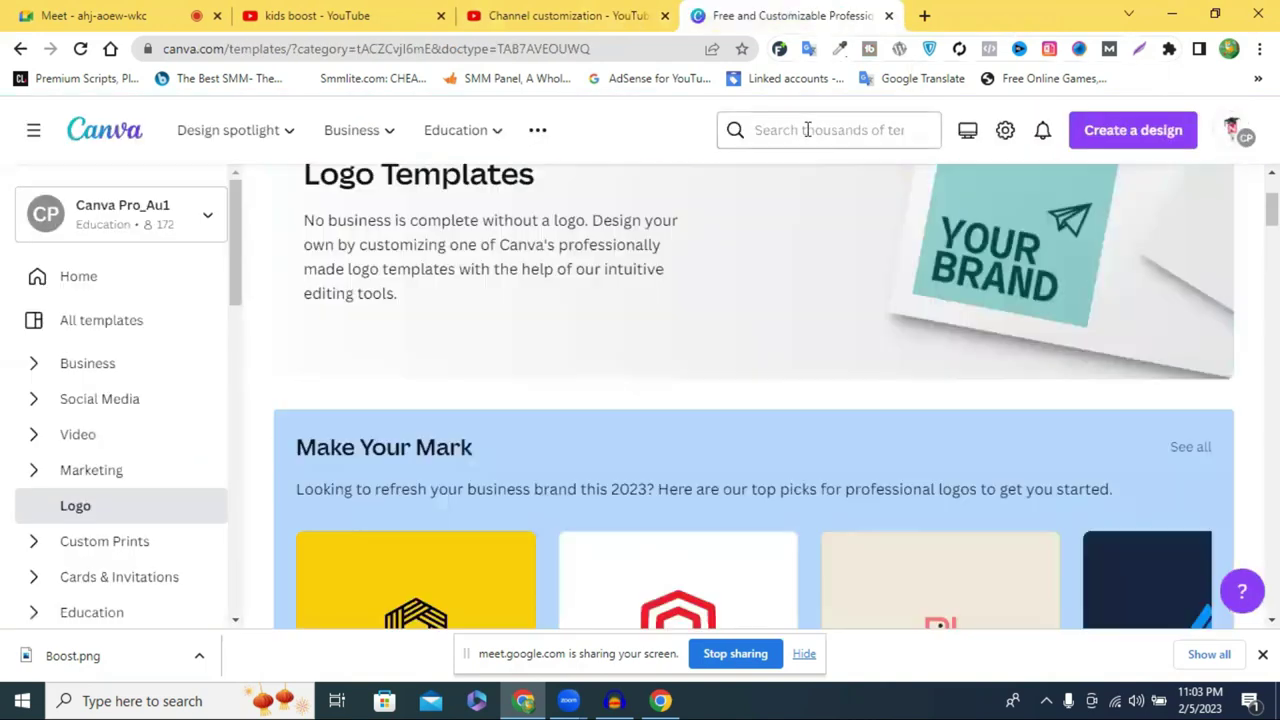
{"action": "left_click", "coordinate": [806, 134]}
{"action": "type", "text": "y"}
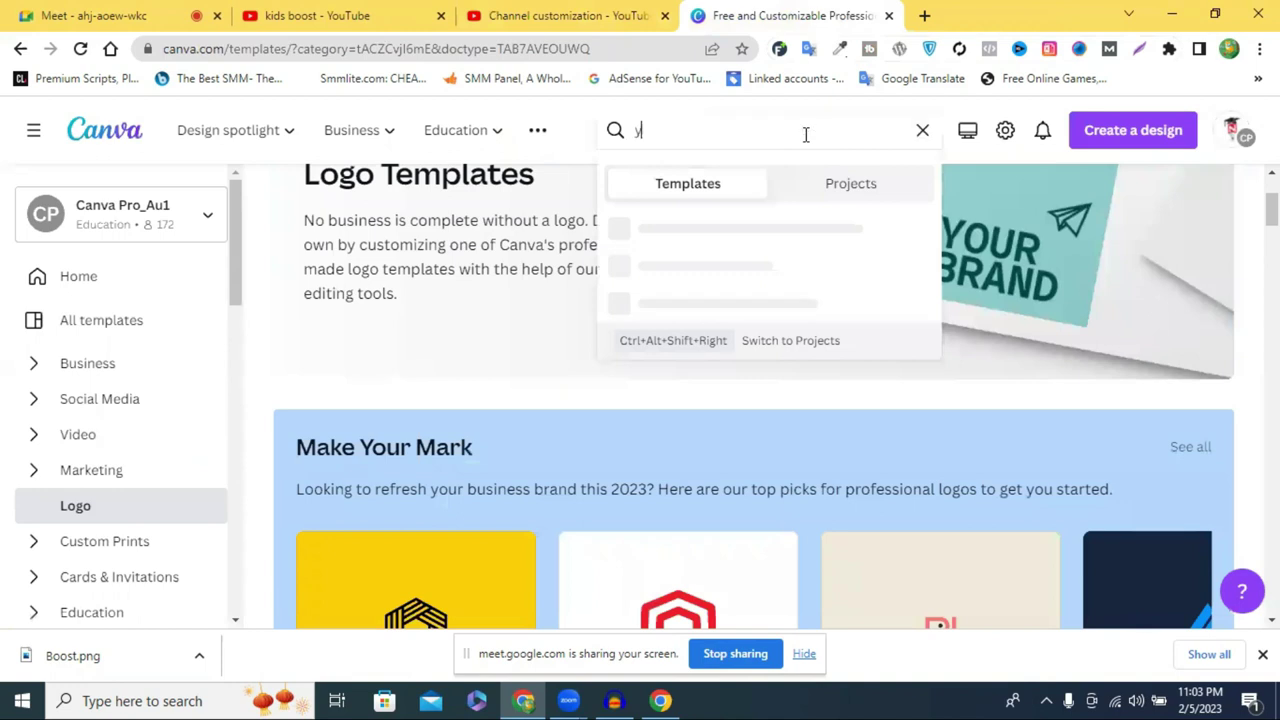
{"action": "type", "text": "out"}
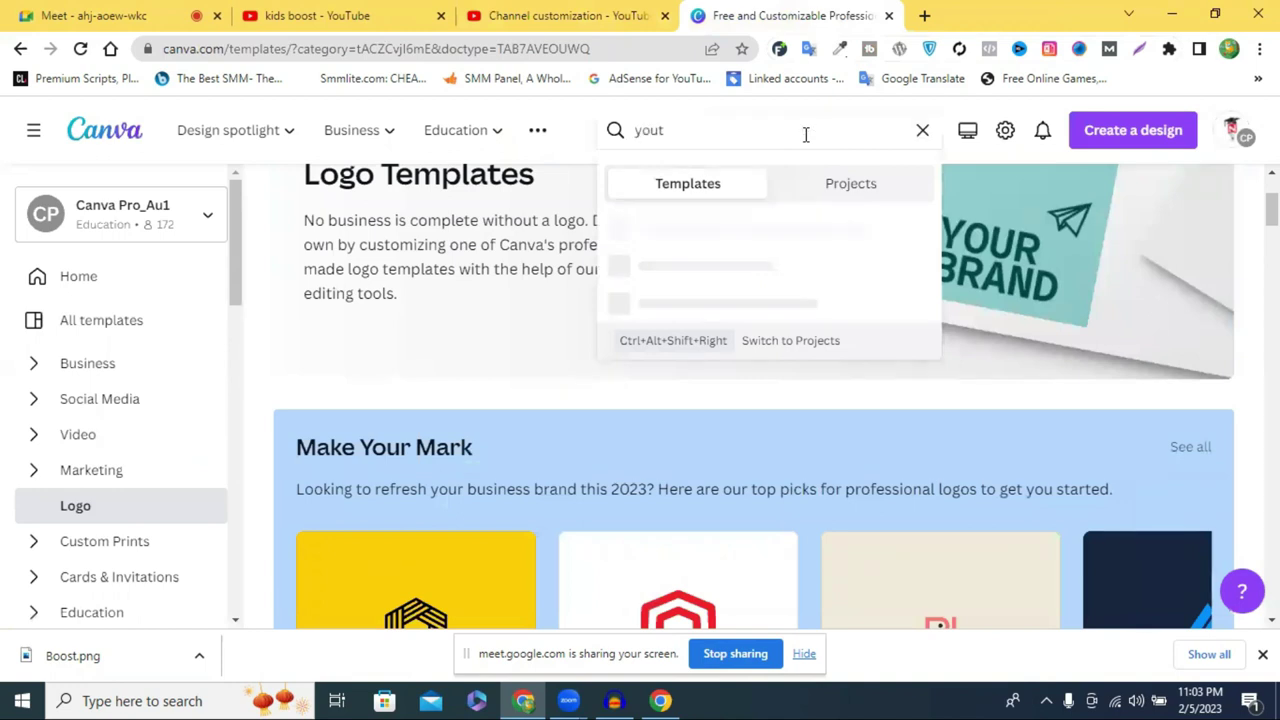
{"action": "type", "text": "ub"}
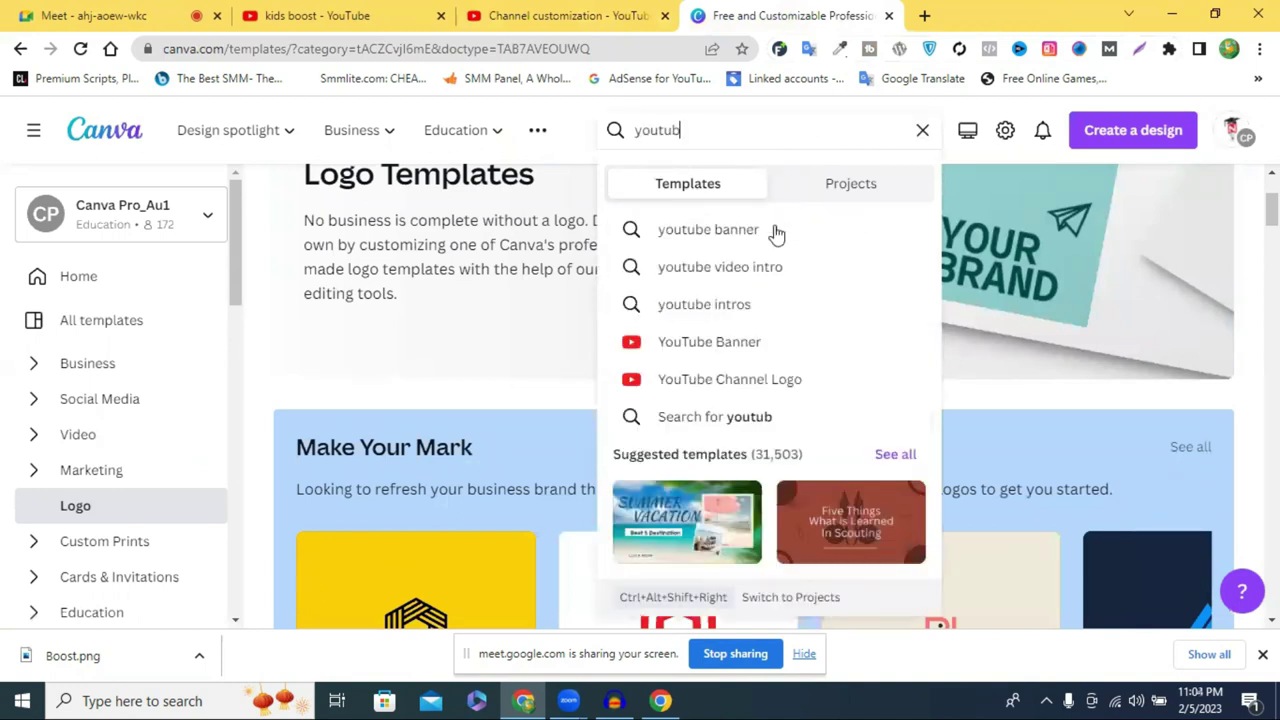
{"action": "left_click", "coordinate": [755, 345]}
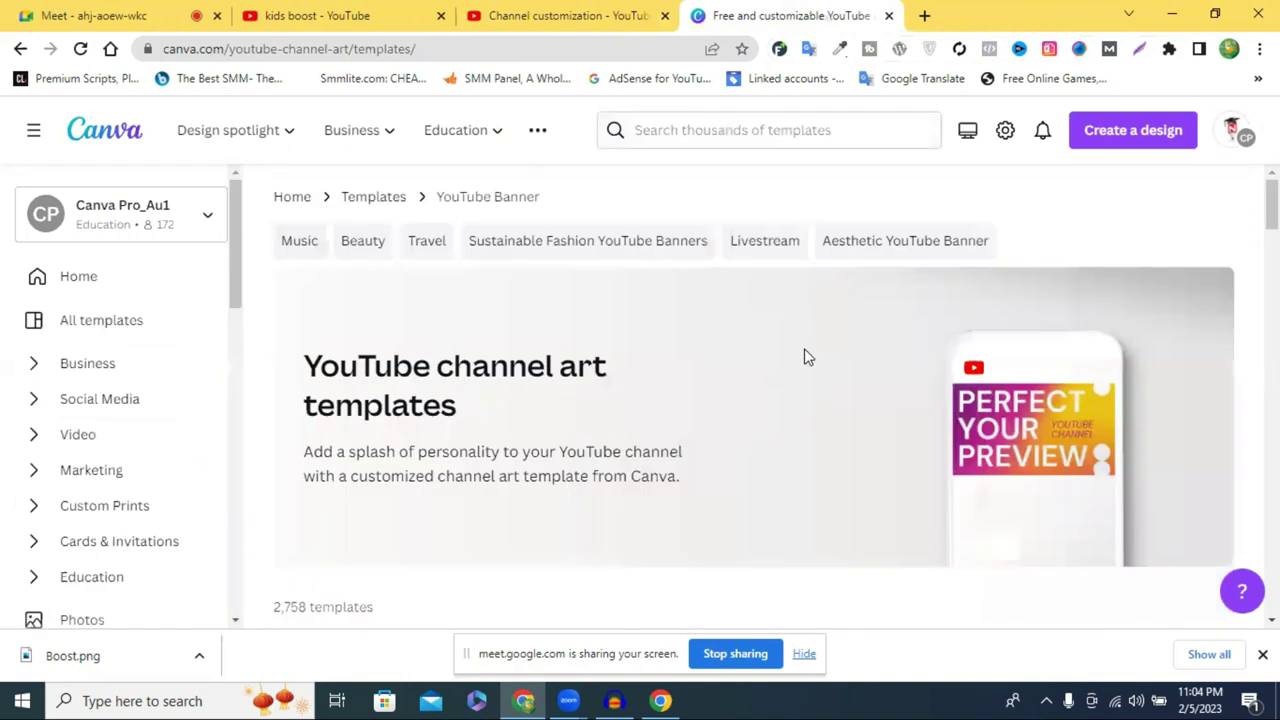
{"action": "scroll", "coordinate": [808, 366], "scroll_direction": "down", "scroll_amount": 3}
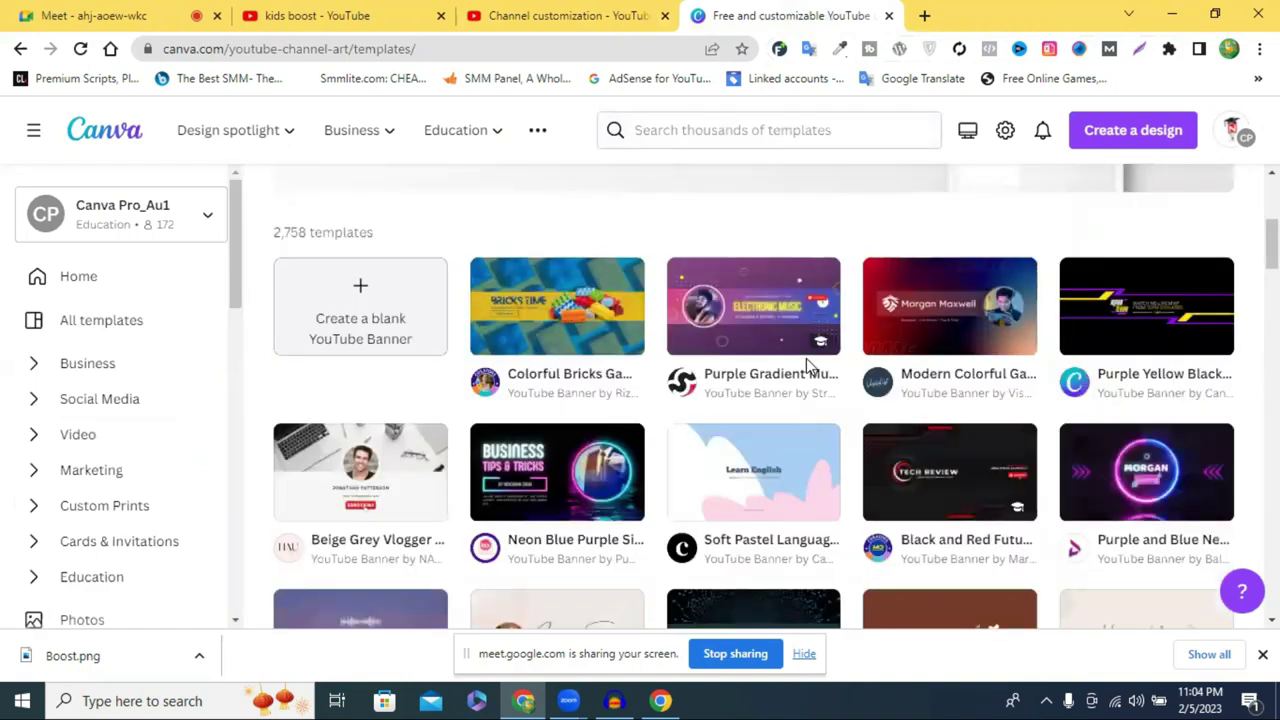
{"action": "scroll", "coordinate": [817, 368], "scroll_direction": "down", "scroll_amount": 1}
{"action": "scroll", "coordinate": [817, 368], "scroll_direction": "down", "scroll_amount": 2}
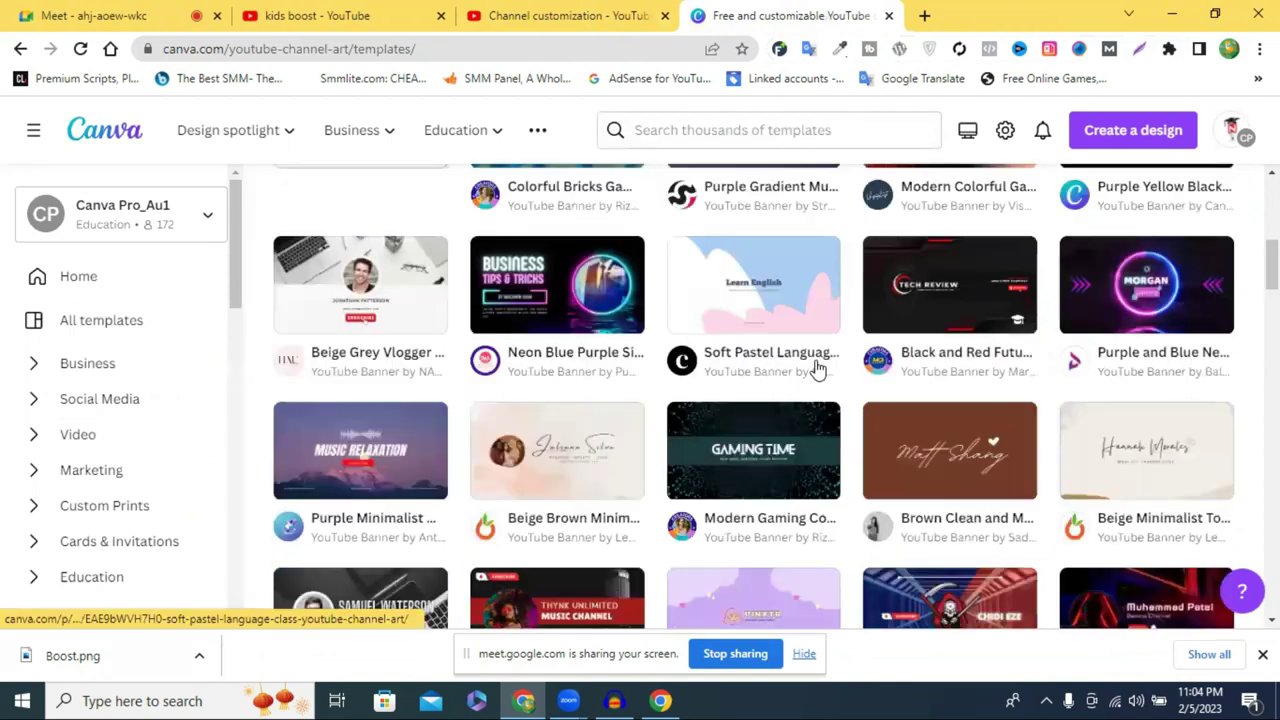
{"action": "scroll", "coordinate": [817, 368], "scroll_direction": "down", "scroll_amount": 1}
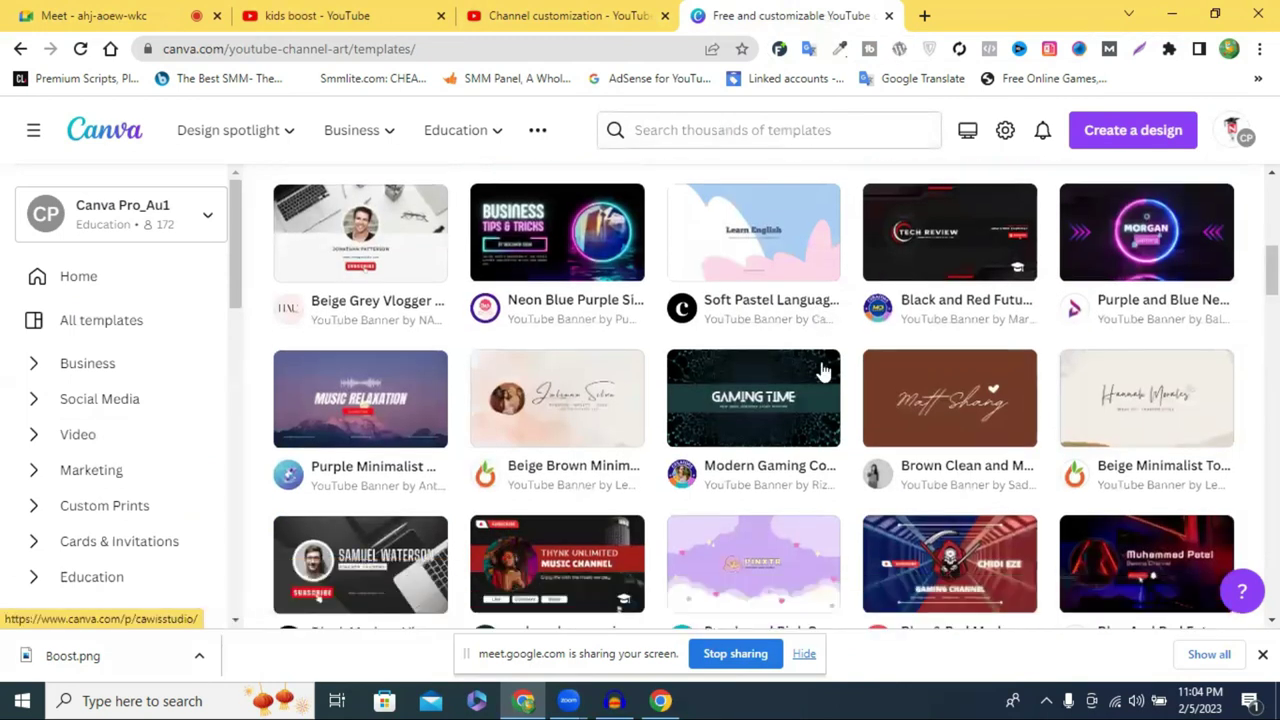
{"action": "scroll", "coordinate": [820, 372], "scroll_direction": "down", "scroll_amount": 3}
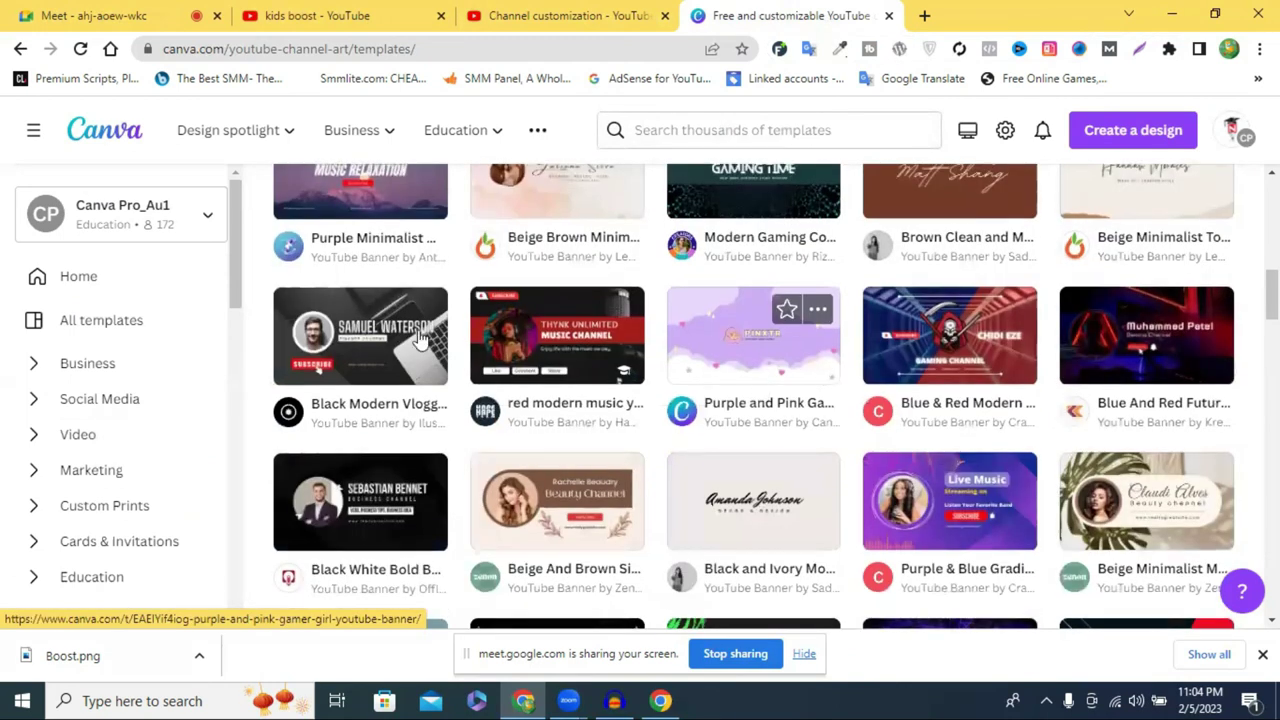
{"action": "scroll", "coordinate": [360, 257], "scroll_direction": "up", "scroll_amount": 5}
Step: Create a new blank YouTube Banner design
{"action": "left_click", "coordinate": [358, 249]}
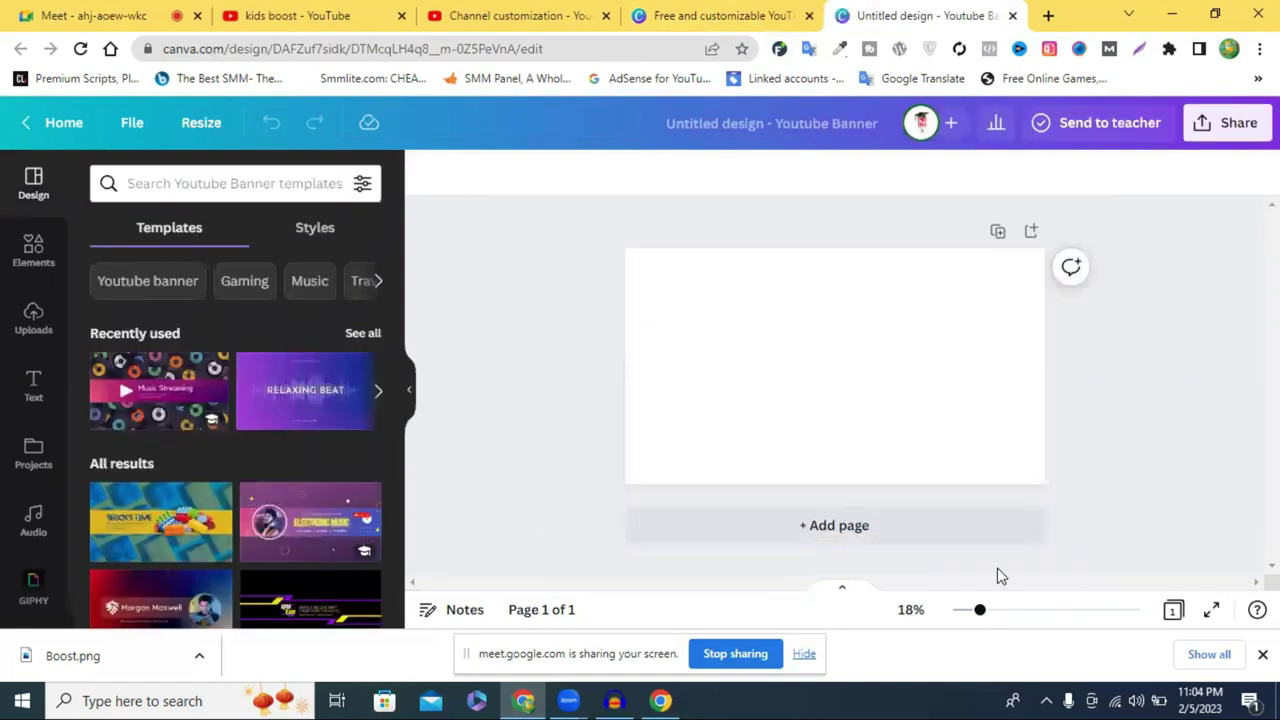
{"action": "scroll", "coordinate": [272, 553], "scroll_direction": "down", "scroll_amount": 2}
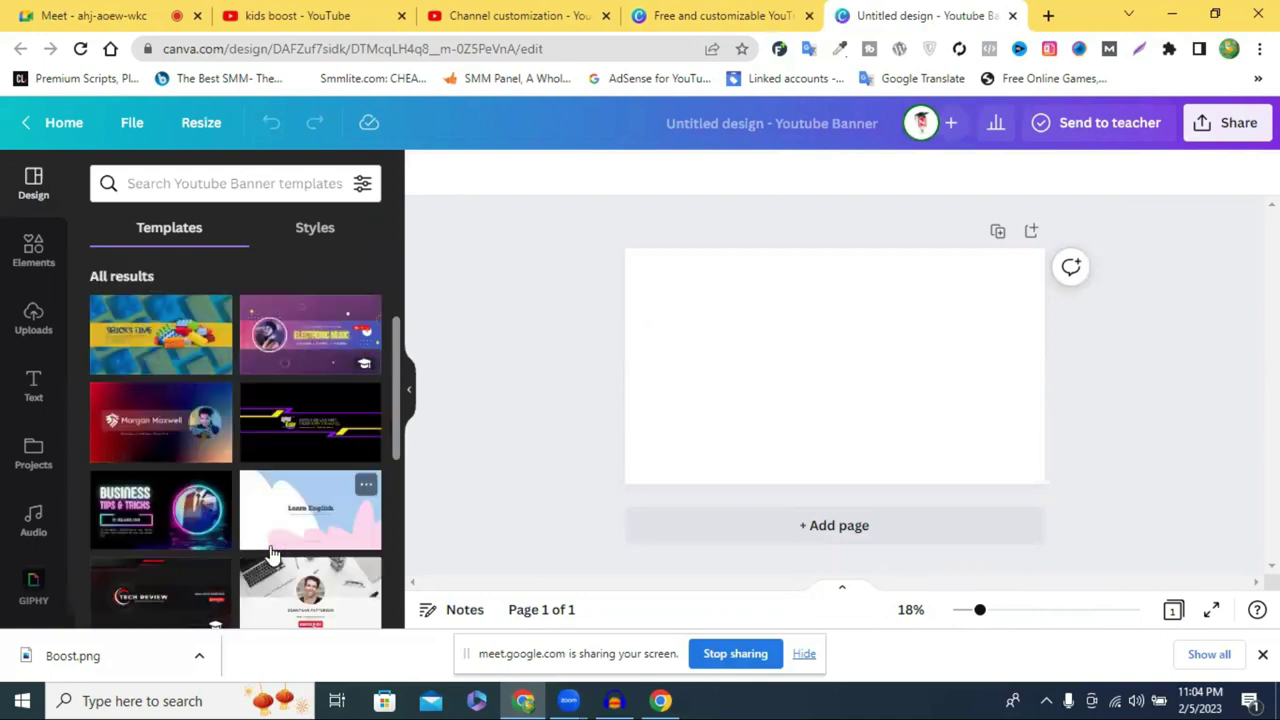
{"action": "scroll", "coordinate": [276, 556], "scroll_direction": "down", "scroll_amount": 2}
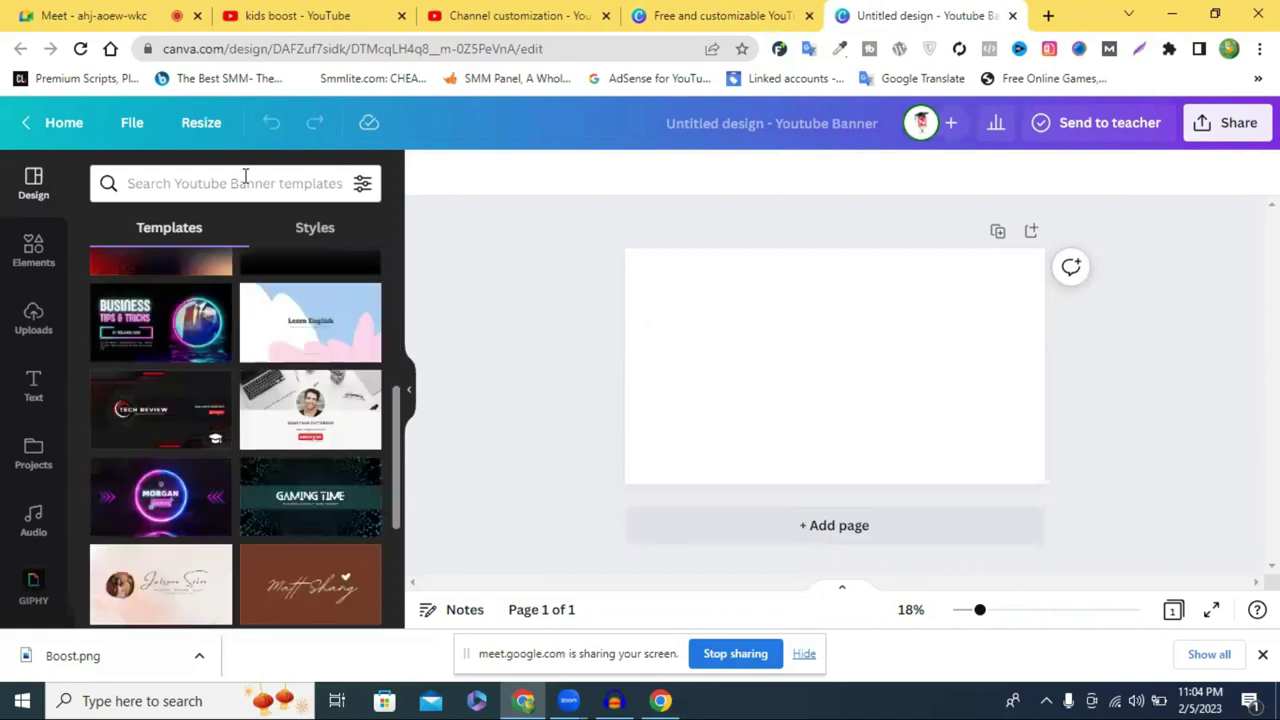
Step: Browse the 'kids' banner templates, then apply the Electronic Music template
{"action": "left_click", "coordinate": [245, 180]}
{"action": "type", "text": "k"}
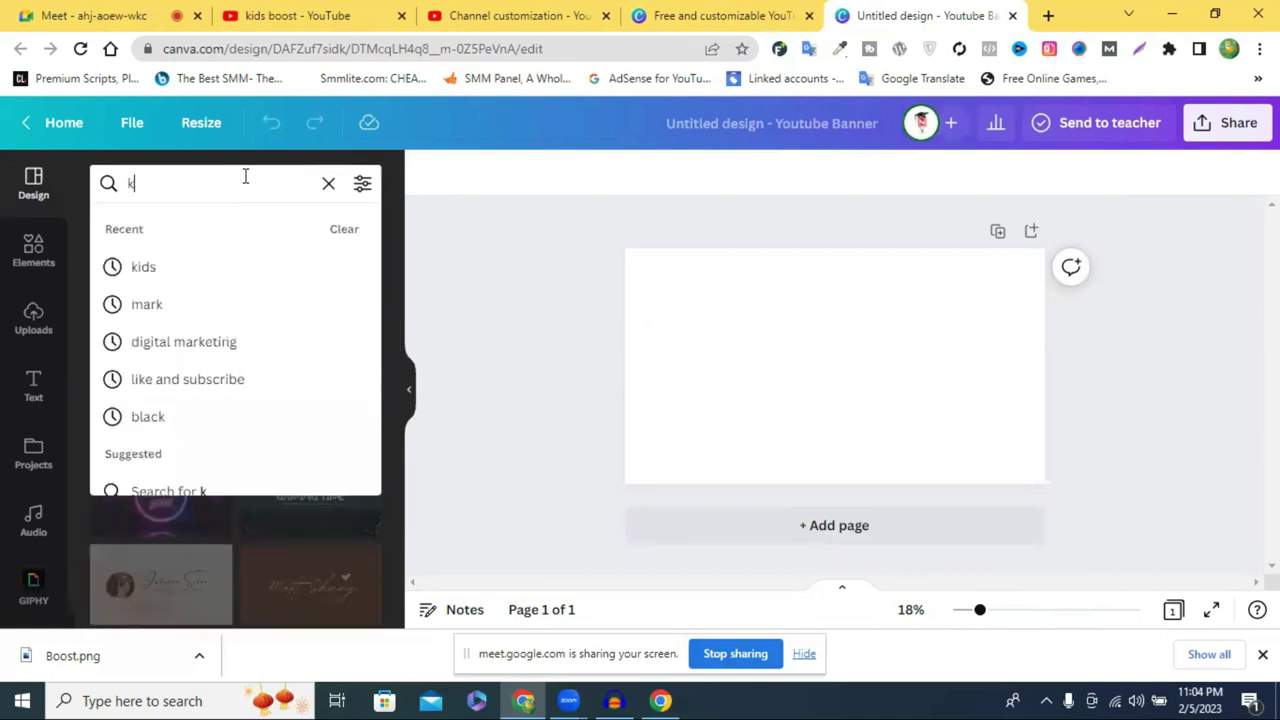
{"action": "type", "text": "ids"}
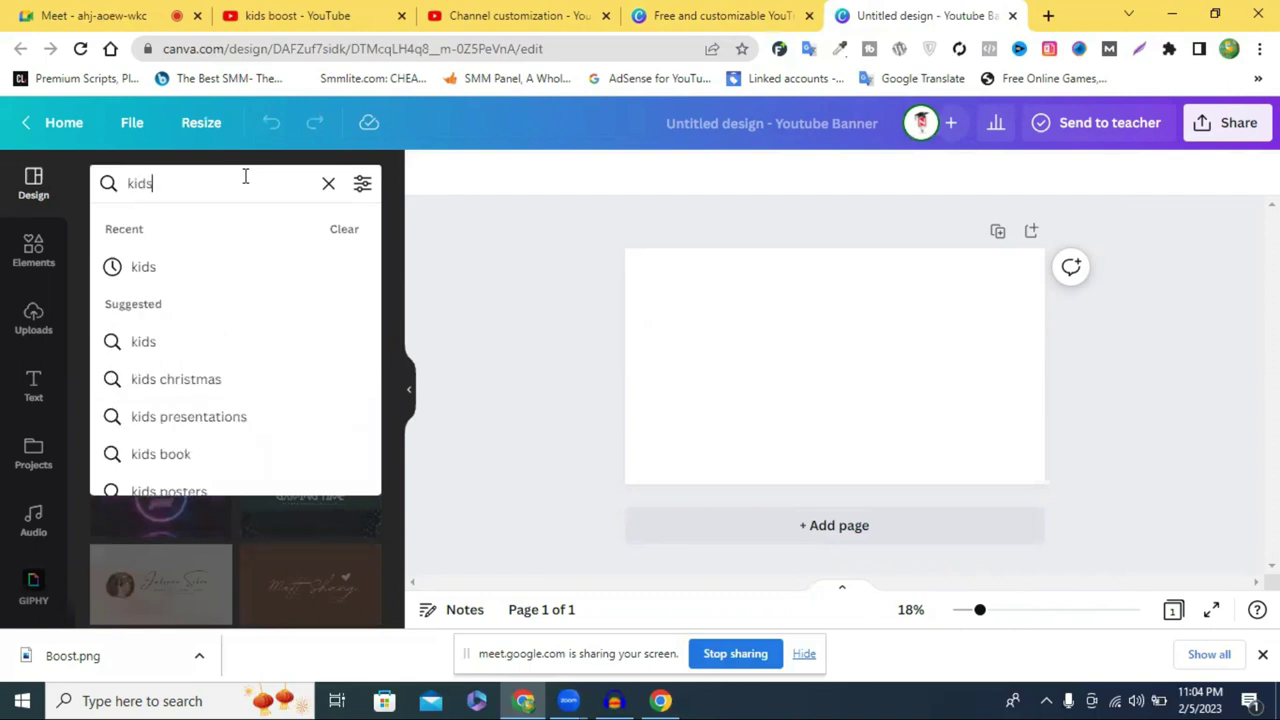
{"action": "left_click", "coordinate": [228, 274]}
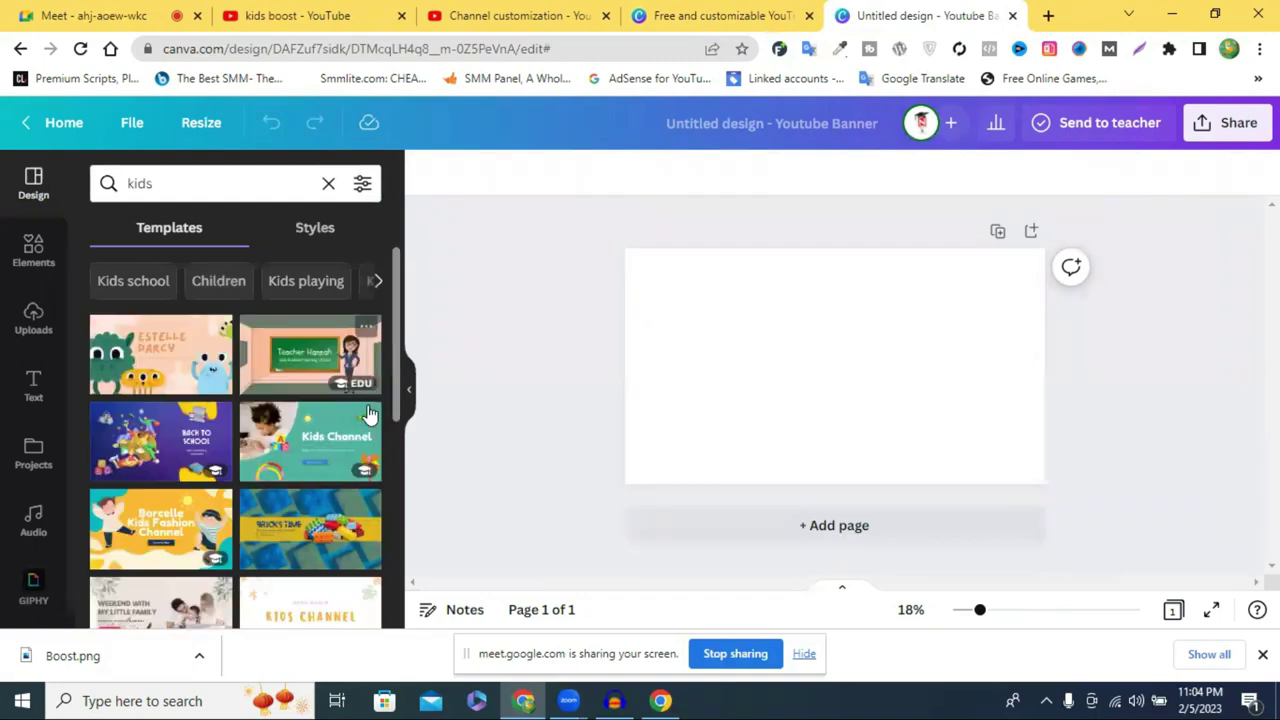
{"action": "scroll", "coordinate": [264, 405], "scroll_direction": "down", "scroll_amount": 2}
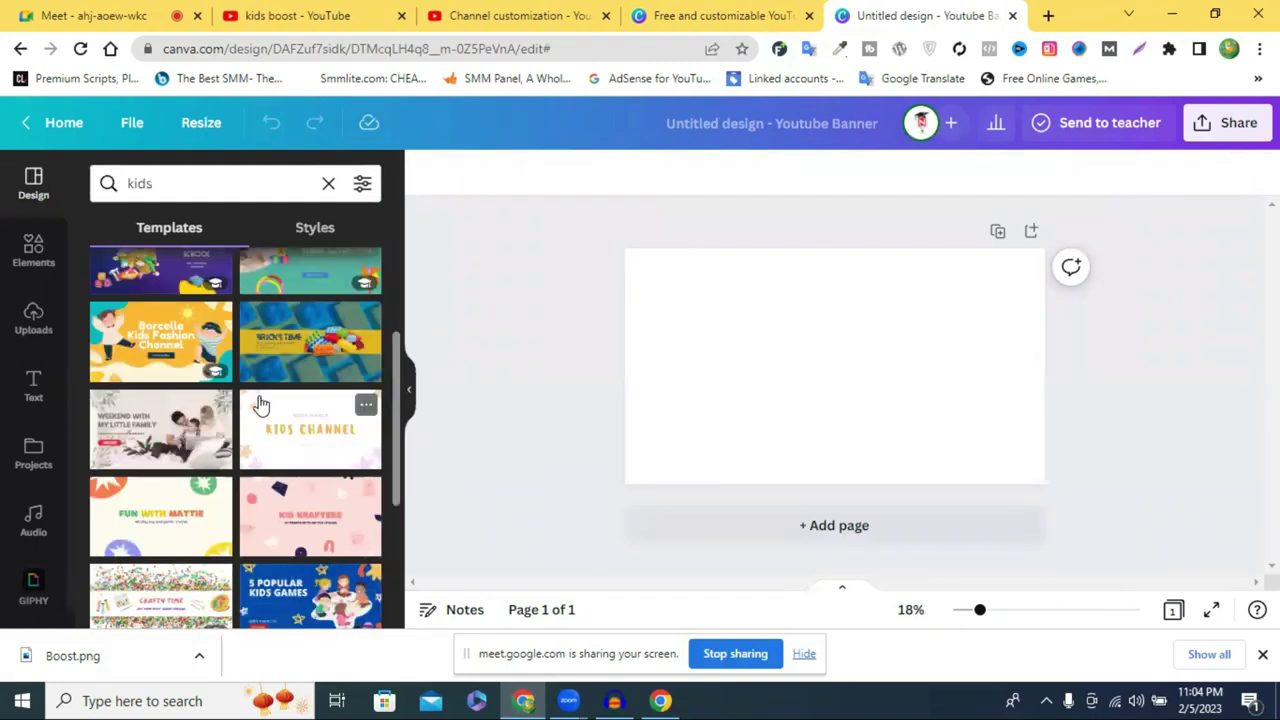
{"action": "scroll", "coordinate": [268, 401], "scroll_direction": "down", "scroll_amount": 2}
{"action": "scroll", "coordinate": [268, 400], "scroll_direction": "down", "scroll_amount": 2}
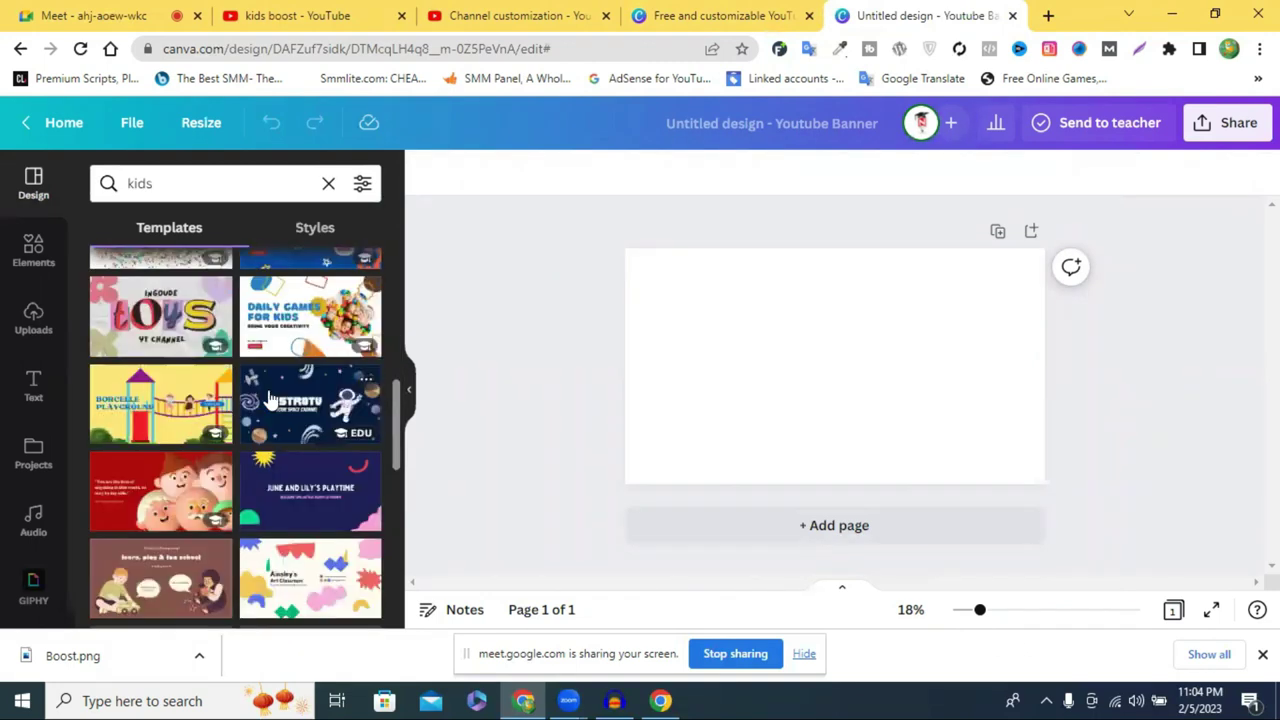
{"action": "scroll", "coordinate": [286, 372], "scroll_direction": "down", "scroll_amount": 2}
{"action": "scroll", "coordinate": [286, 372], "scroll_direction": "down", "scroll_amount": 2}
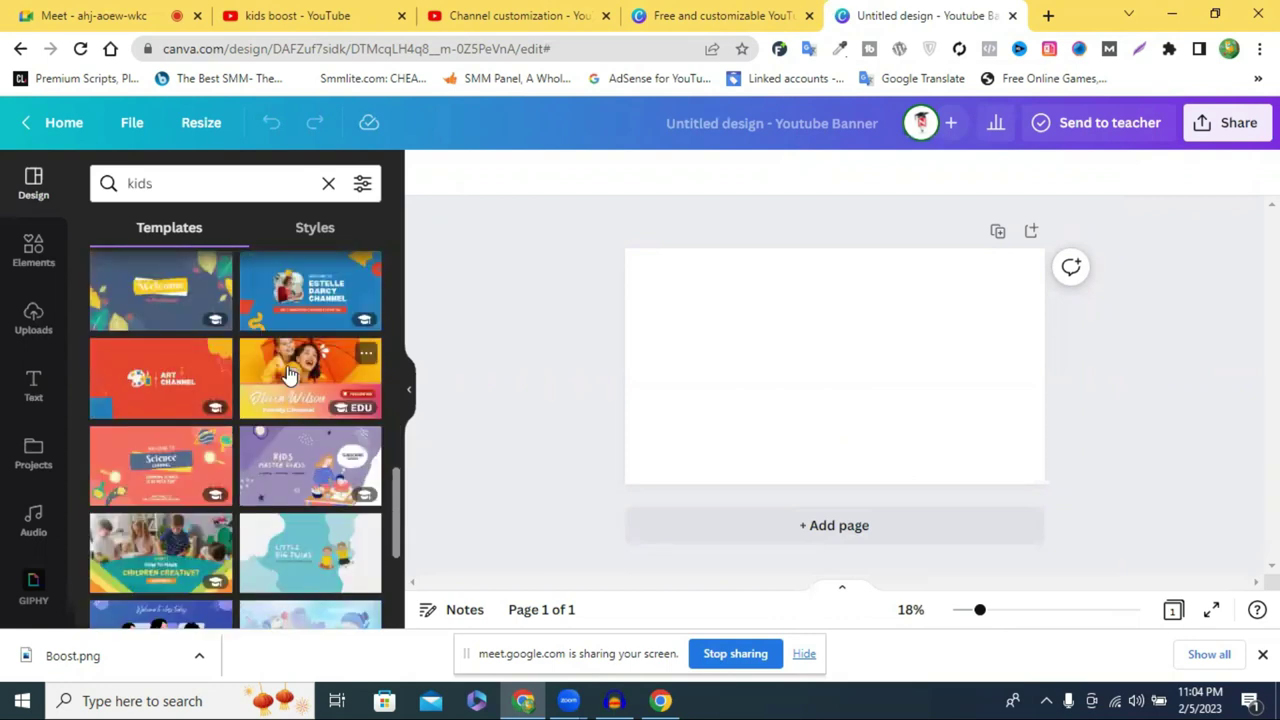
{"action": "scroll", "coordinate": [292, 370], "scroll_direction": "down", "scroll_amount": 3}
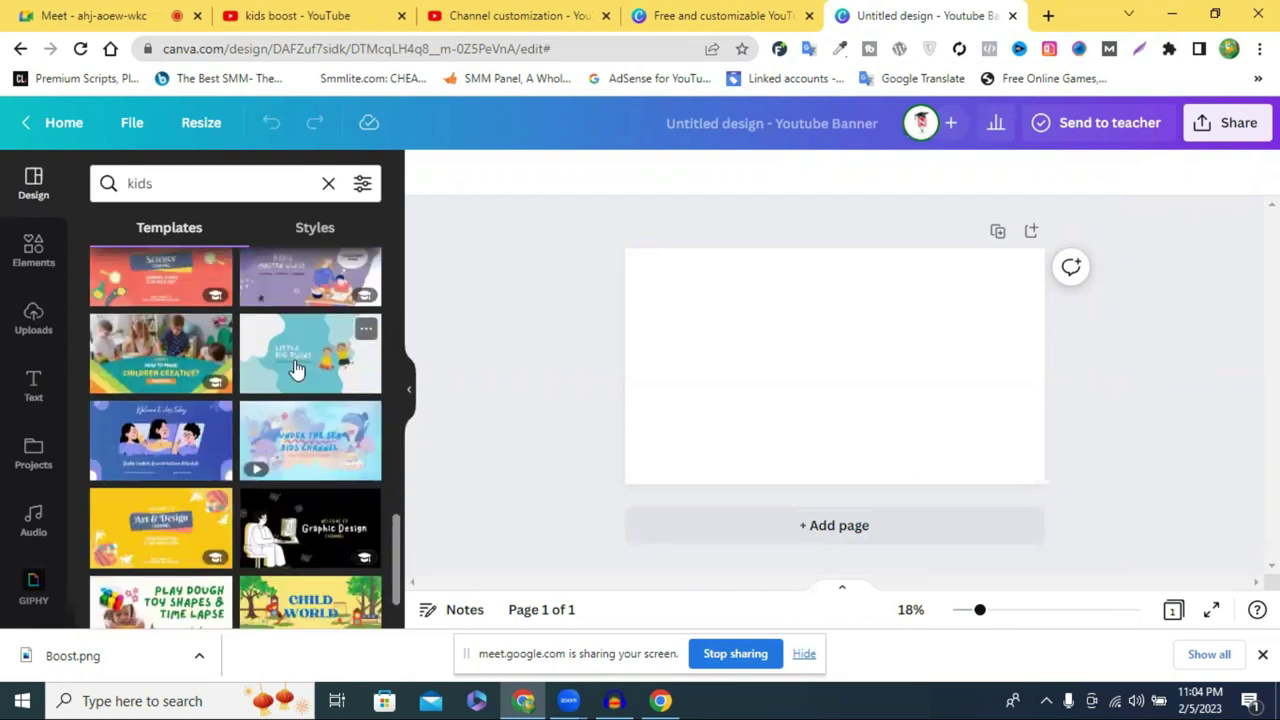
{"action": "scroll", "coordinate": [295, 369], "scroll_direction": "down", "scroll_amount": 1}
{"action": "scroll", "coordinate": [295, 367], "scroll_direction": "down", "scroll_amount": 2}
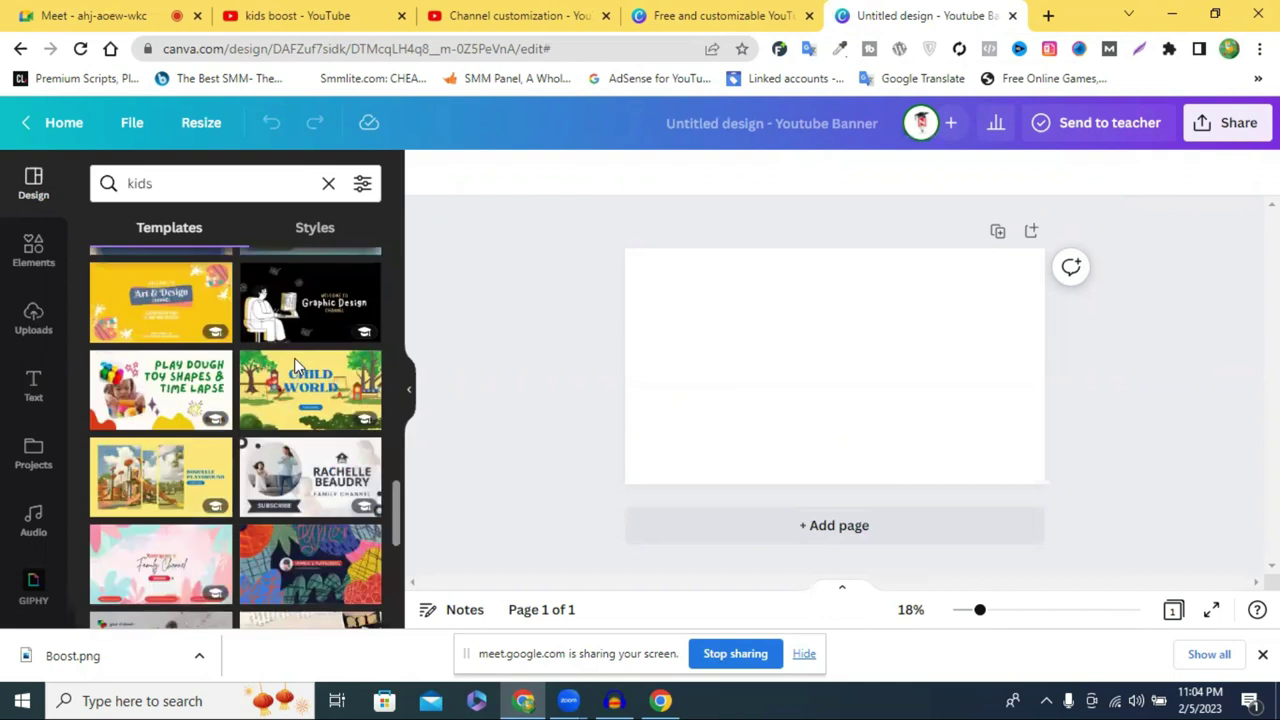
{"action": "scroll", "coordinate": [295, 367], "scroll_direction": "down", "scroll_amount": 3}
{"action": "scroll", "coordinate": [295, 367], "scroll_direction": "down", "scroll_amount": 2}
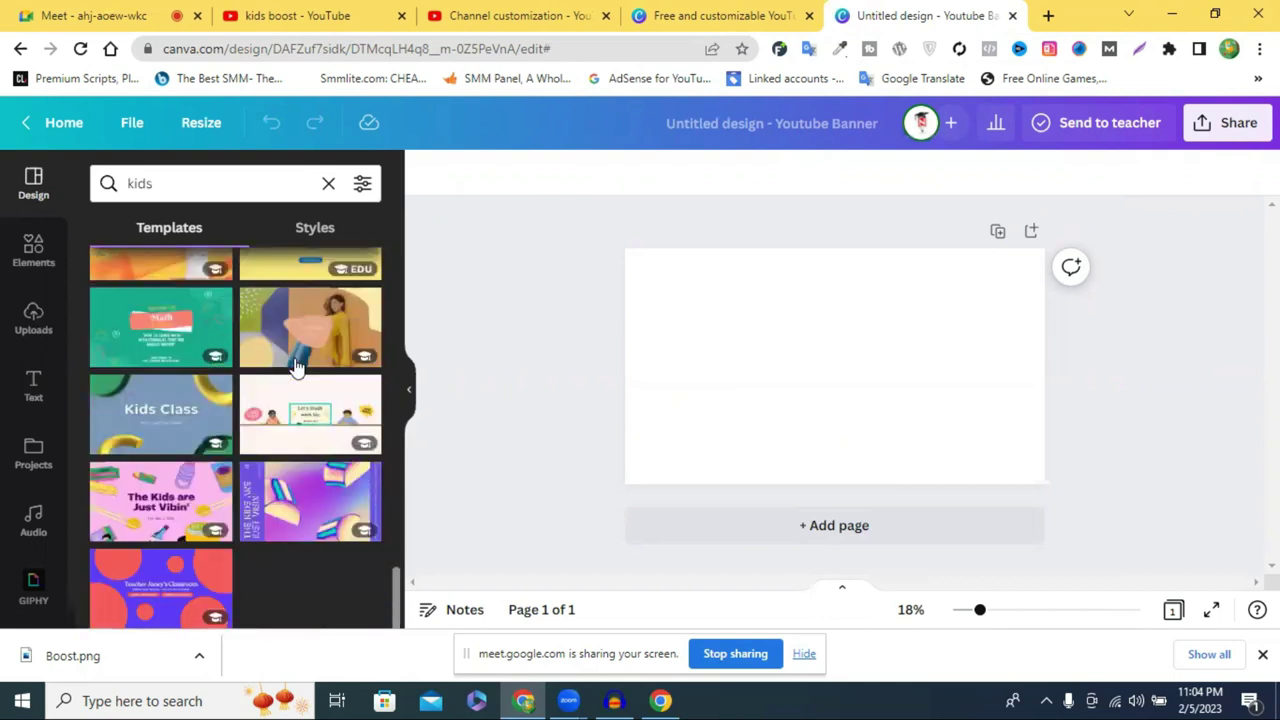
{"action": "left_click", "coordinate": [331, 185]}
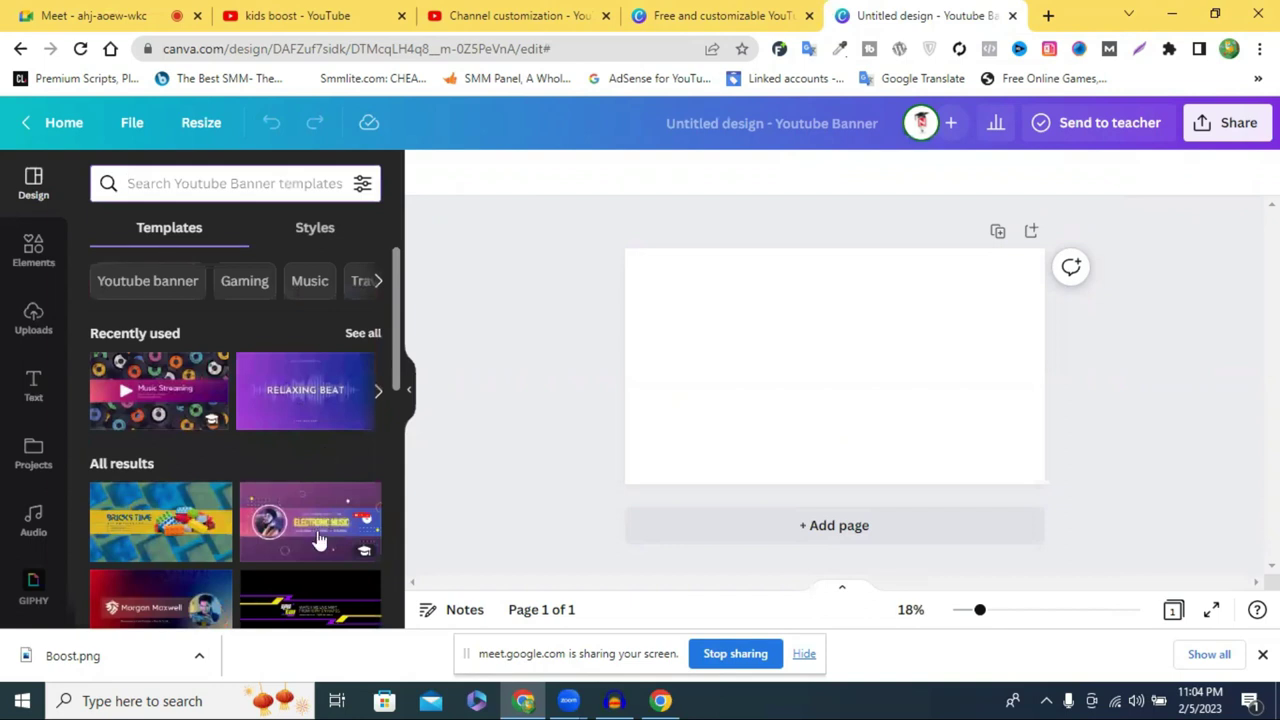
{"action": "left_click", "coordinate": [280, 526]}
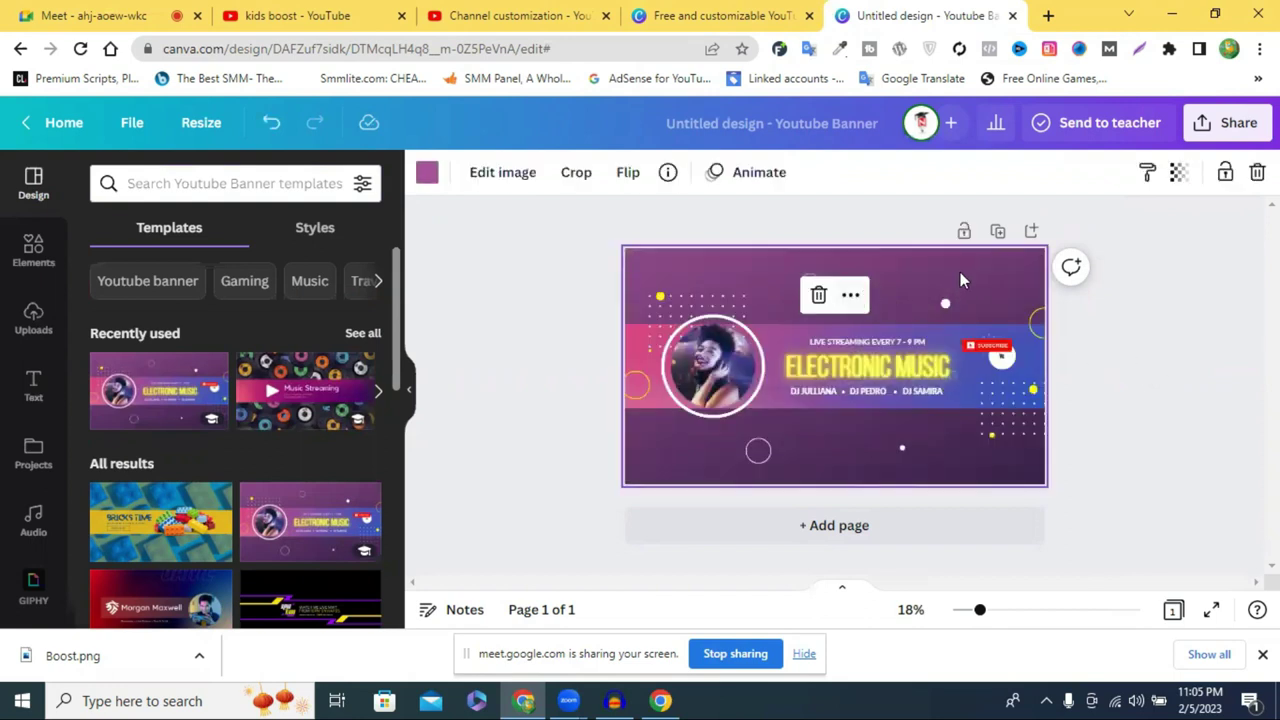
Step: Set the banner background colour to magenta #FF00EF
{"action": "left_click", "coordinate": [427, 173]}
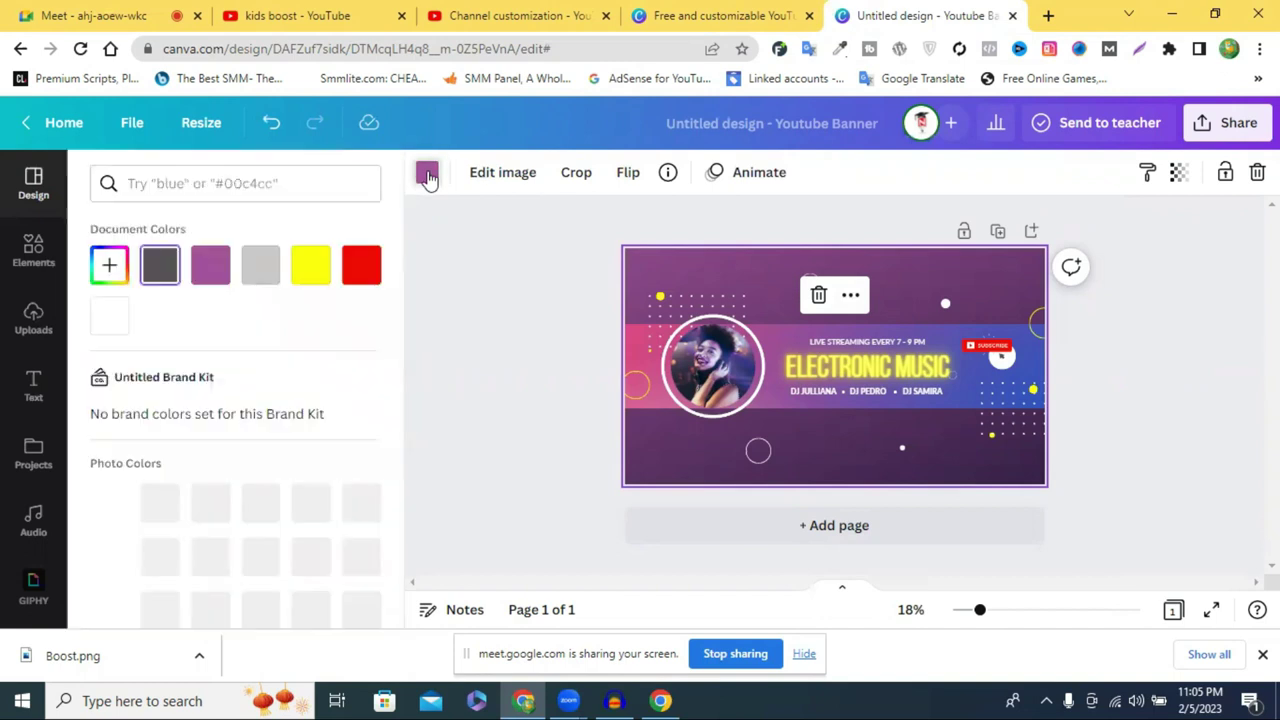
{"action": "left_click", "coordinate": [111, 266]}
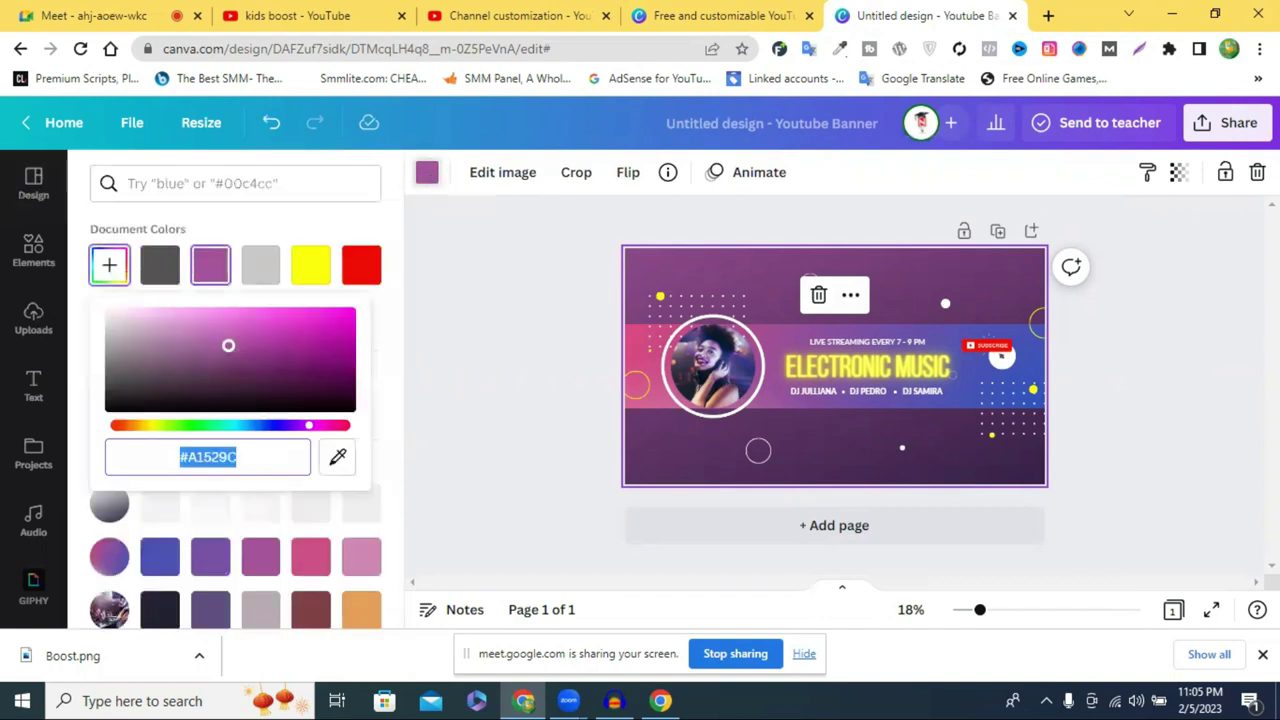
{"action": "left_click_drag", "start_coordinate": [228, 345], "coordinate": [350, 314]}
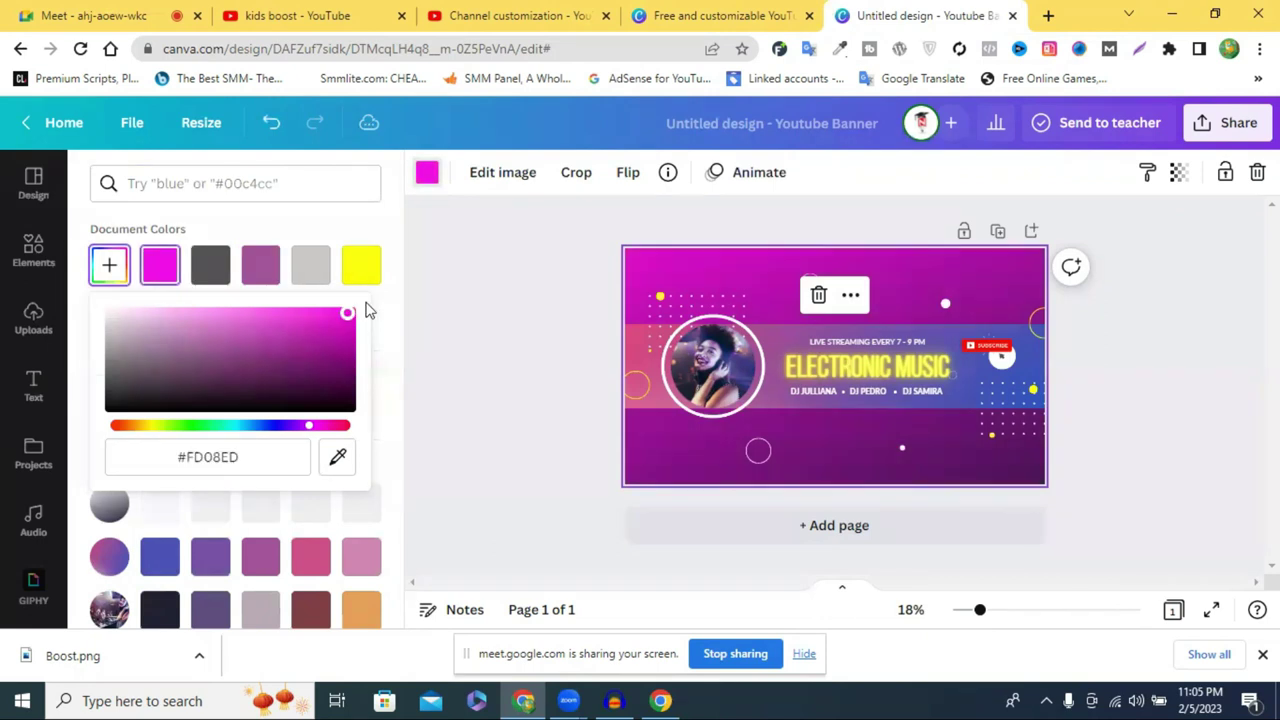
Step: Recolour the horizontal middle band bright blue #1C00FF
{"action": "left_click", "coordinate": [643, 355]}
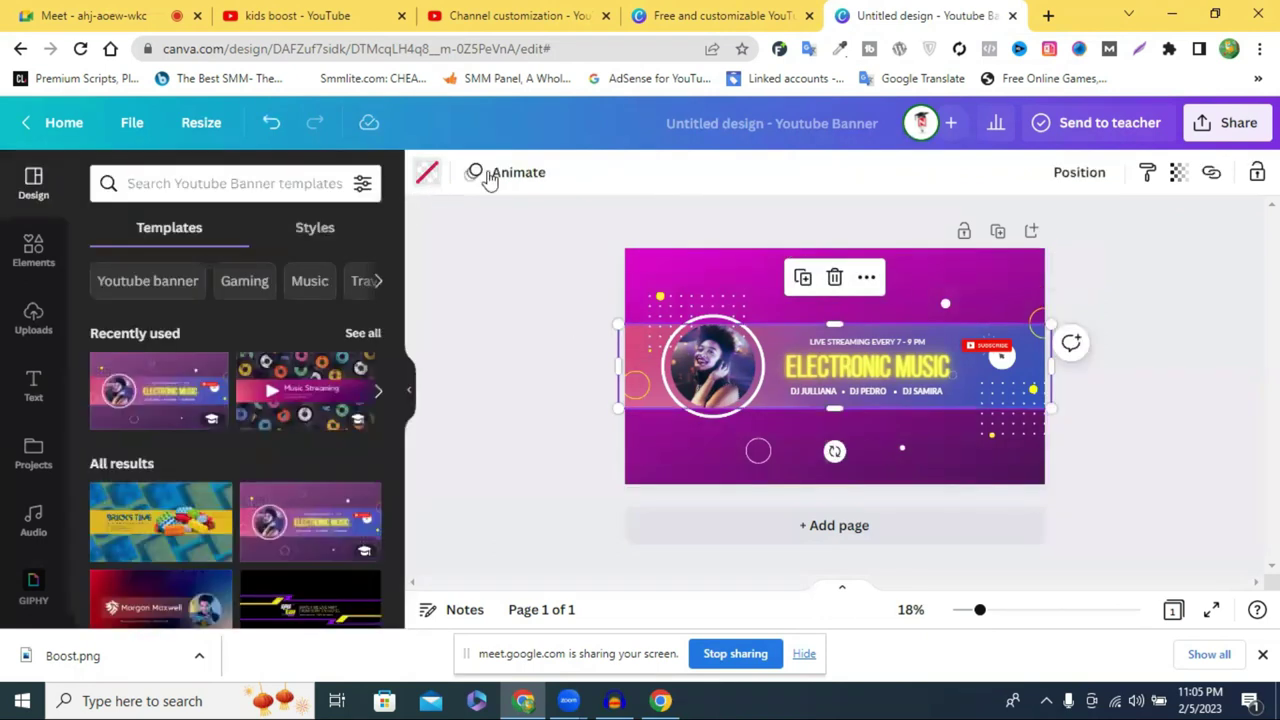
{"action": "left_click", "coordinate": [427, 178]}
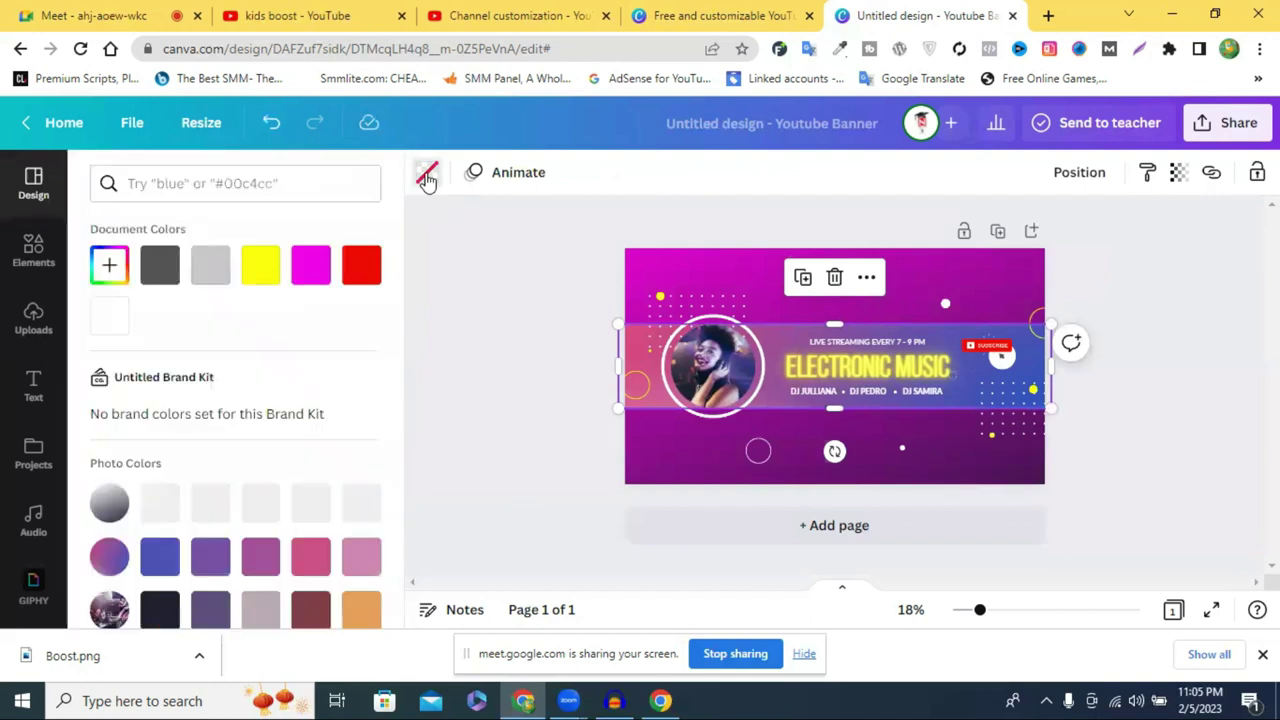
{"action": "left_click", "coordinate": [109, 264]}
{"action": "left_click_drag", "start_coordinate": [225, 428], "coordinate": [268, 428]}
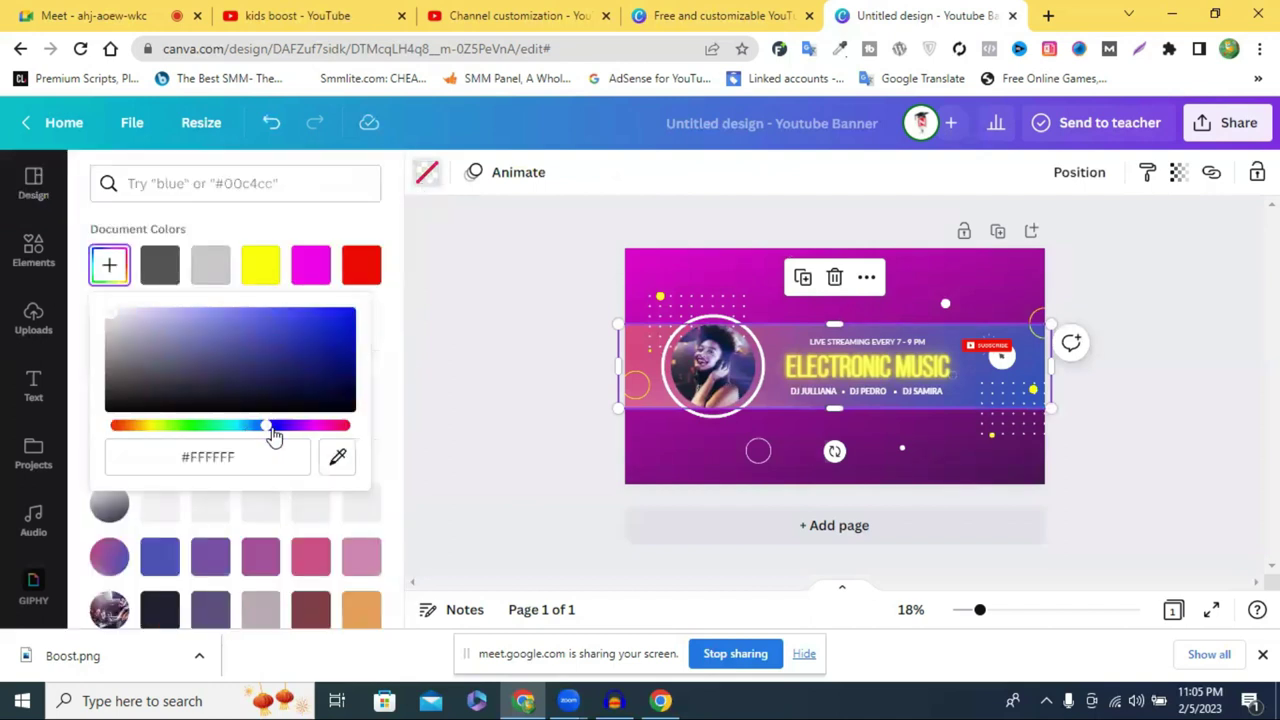
{"action": "left_click", "coordinate": [296, 354]}
{"action": "left_click", "coordinate": [351, 310]}
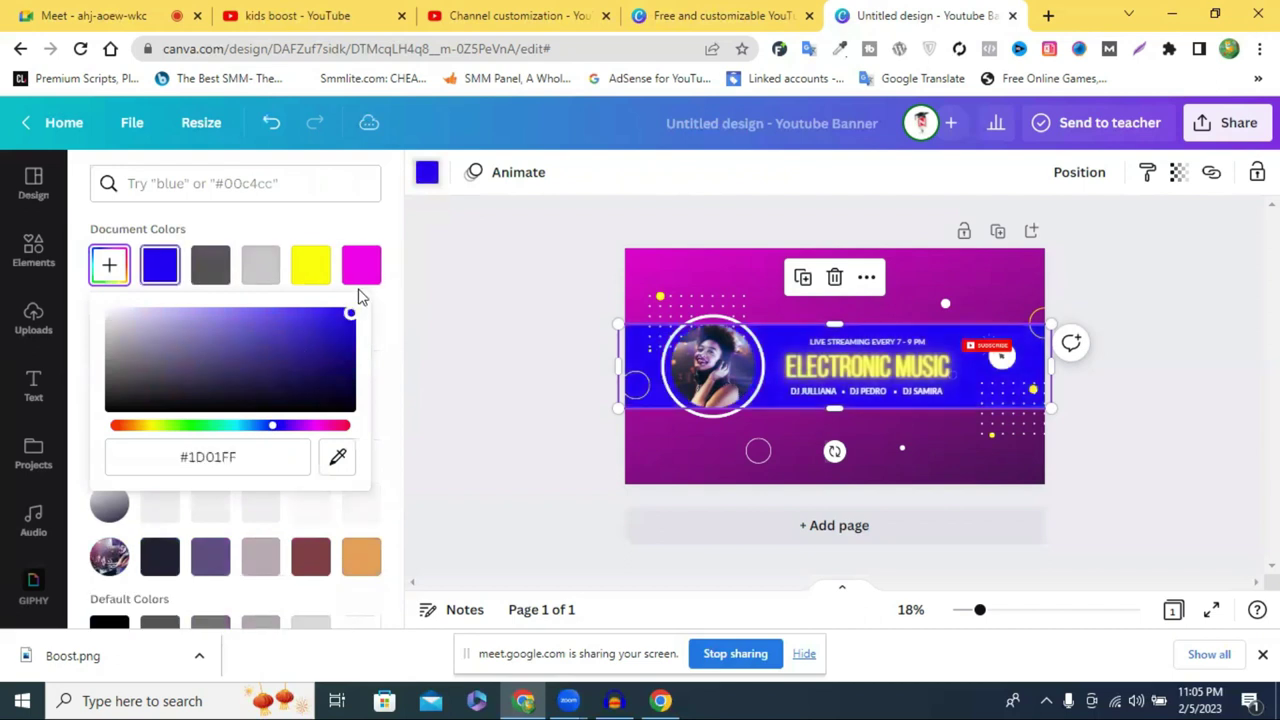
{"action": "left_click_drag", "start_coordinate": [362, 296], "coordinate": [352, 311]}
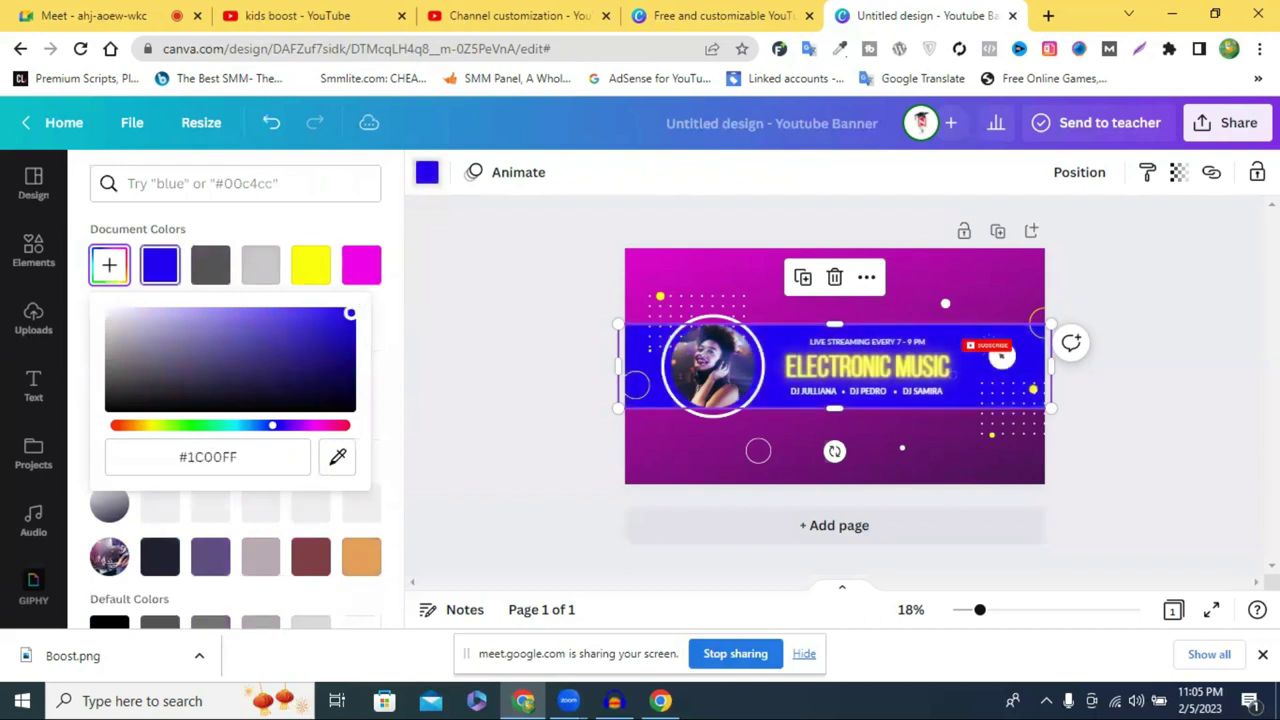
{"action": "left_click", "coordinate": [1196, 401]}
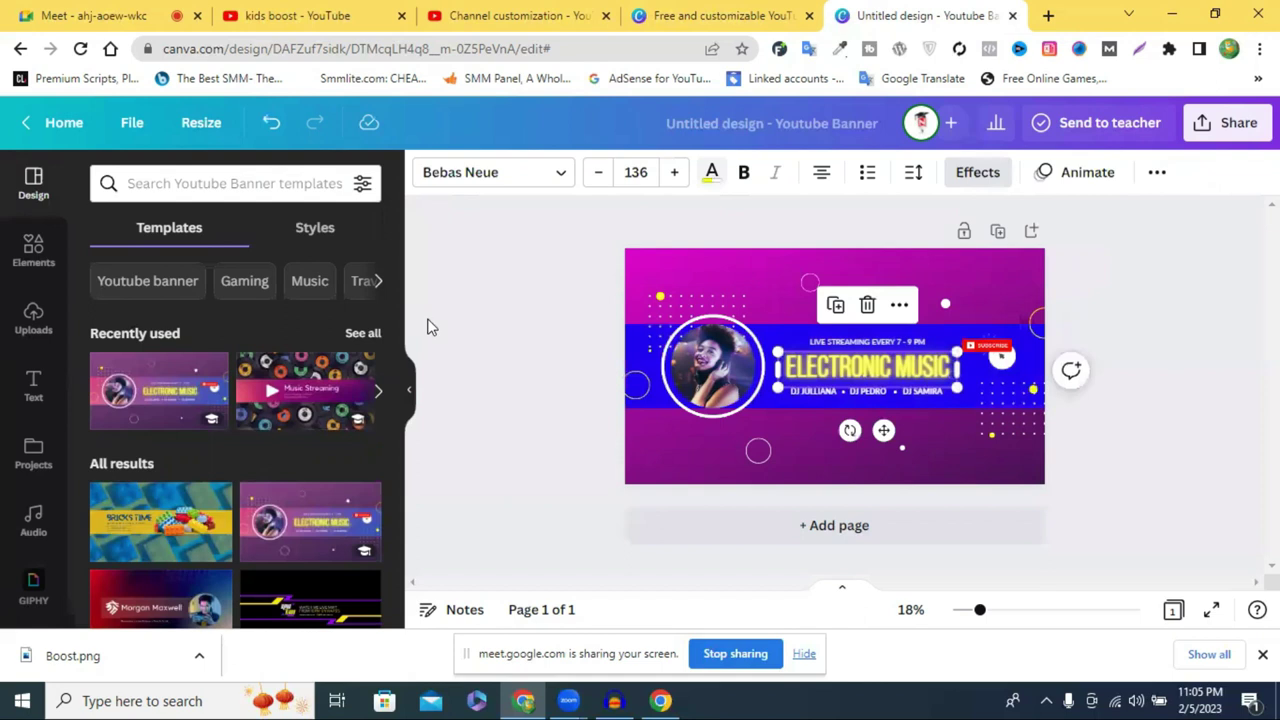
Step: Remove the neon effect from ELECTRONIC MUSIC and make the title solid white
{"action": "left_click", "coordinate": [112, 318]}
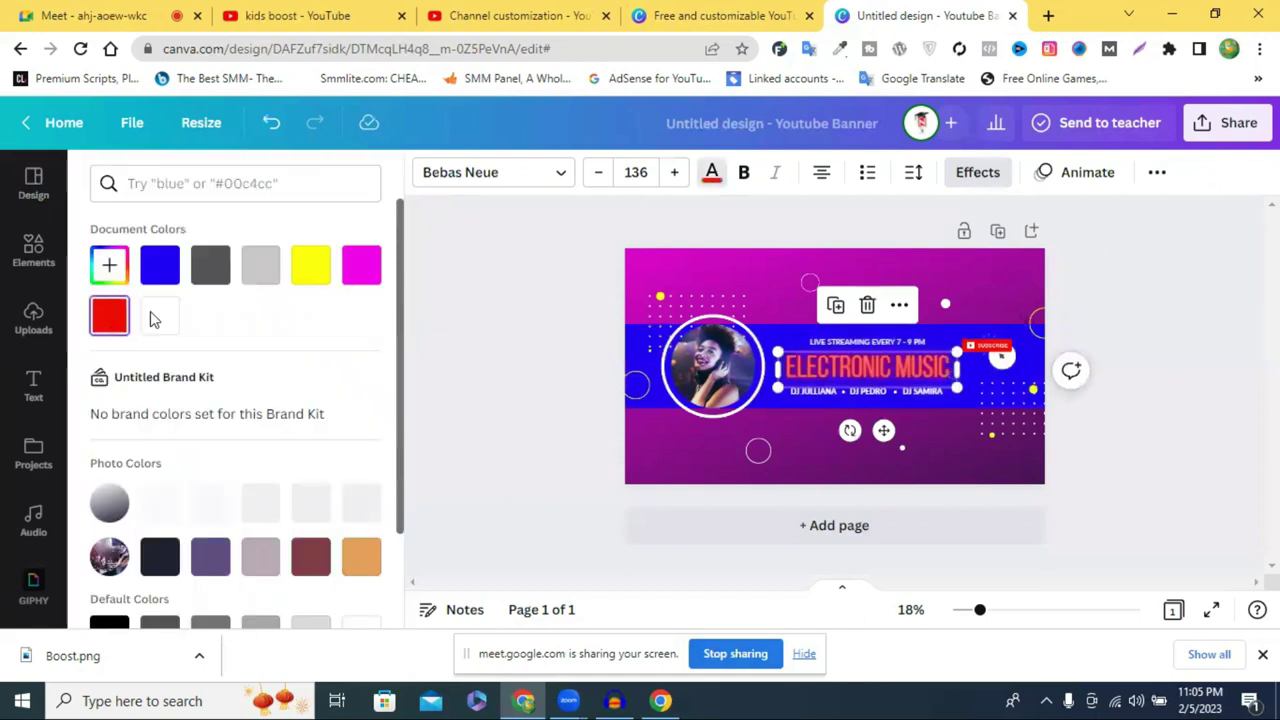
{"action": "left_click", "coordinate": [980, 174]}
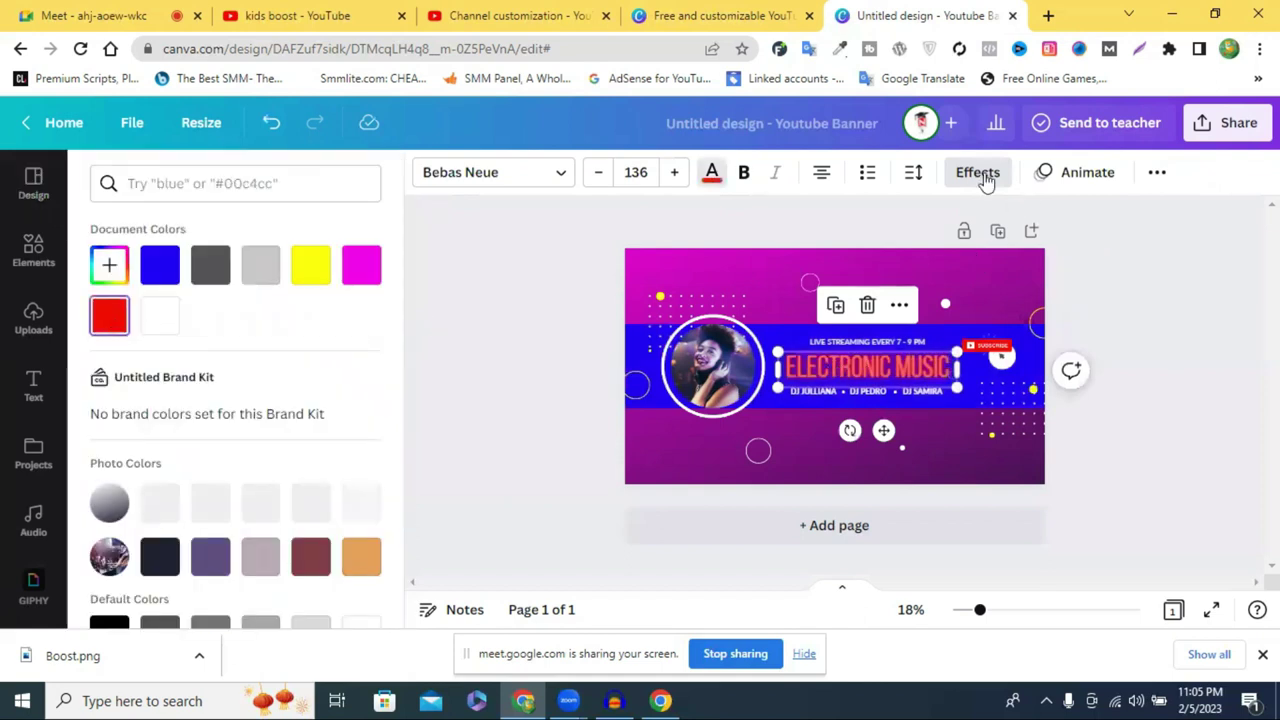
{"action": "left_click", "coordinate": [150, 322]}
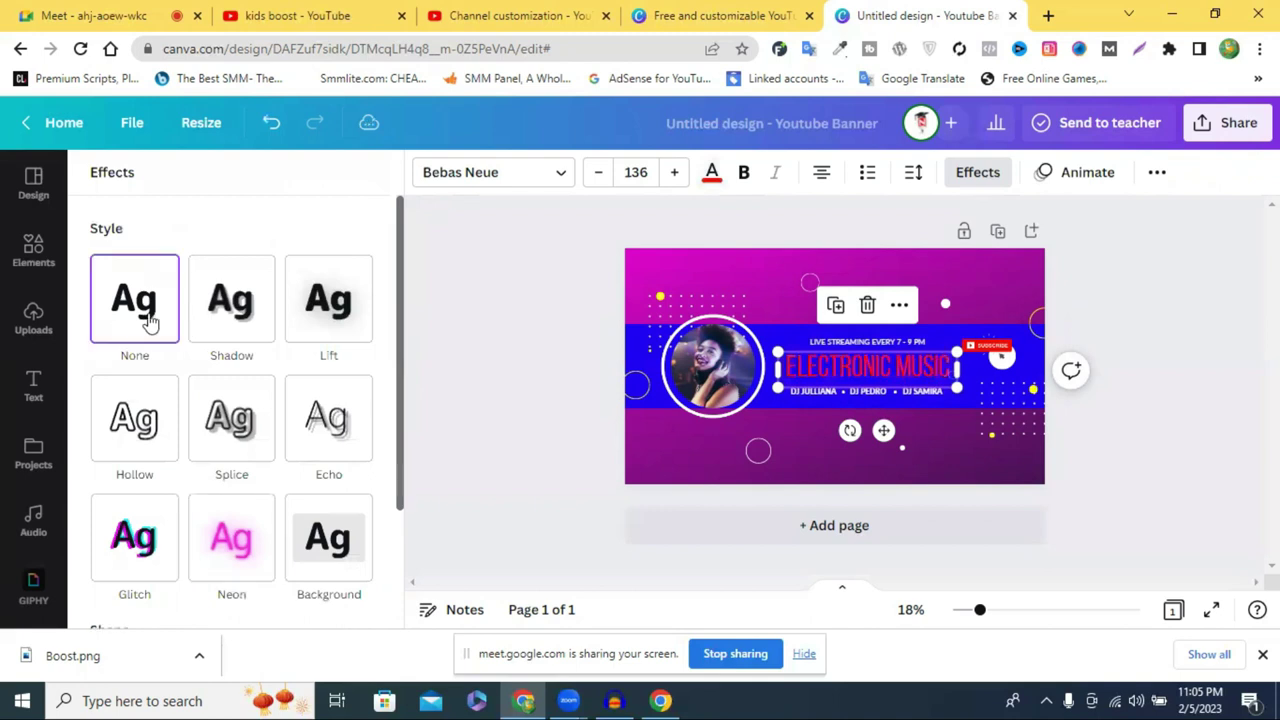
{"action": "left_click", "coordinate": [143, 422]}
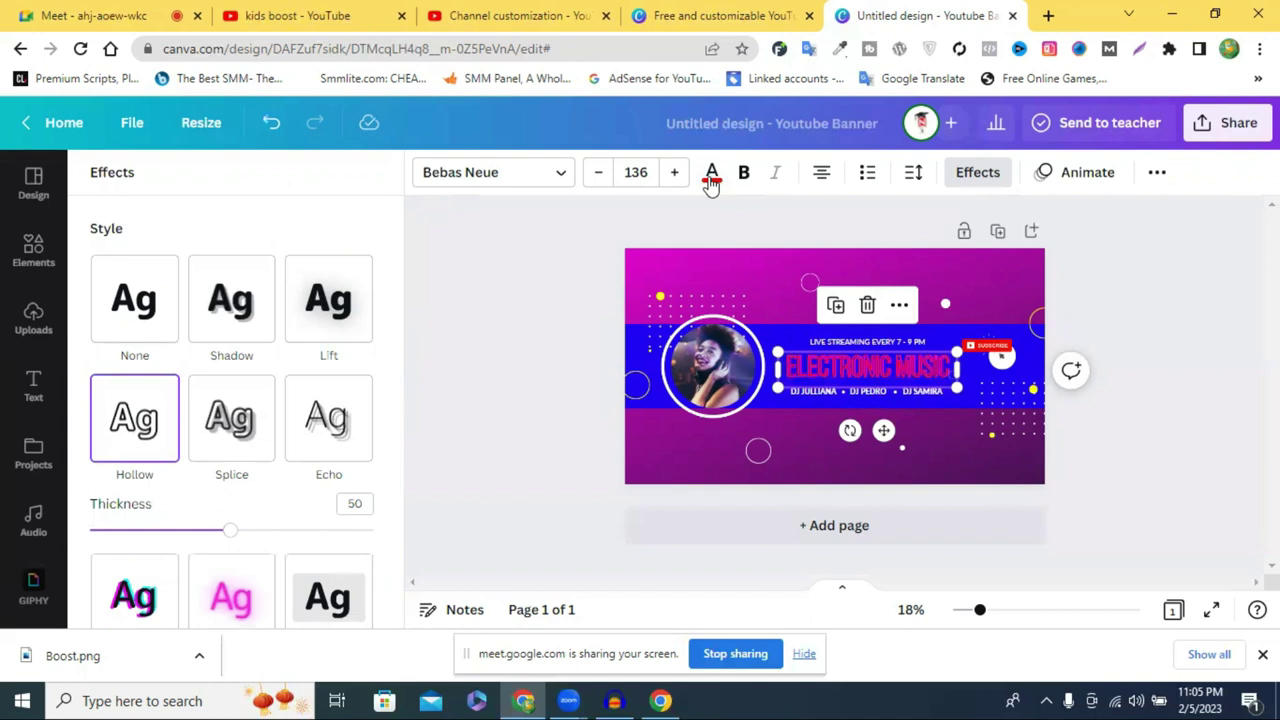
{"action": "left_click", "coordinate": [165, 315]}
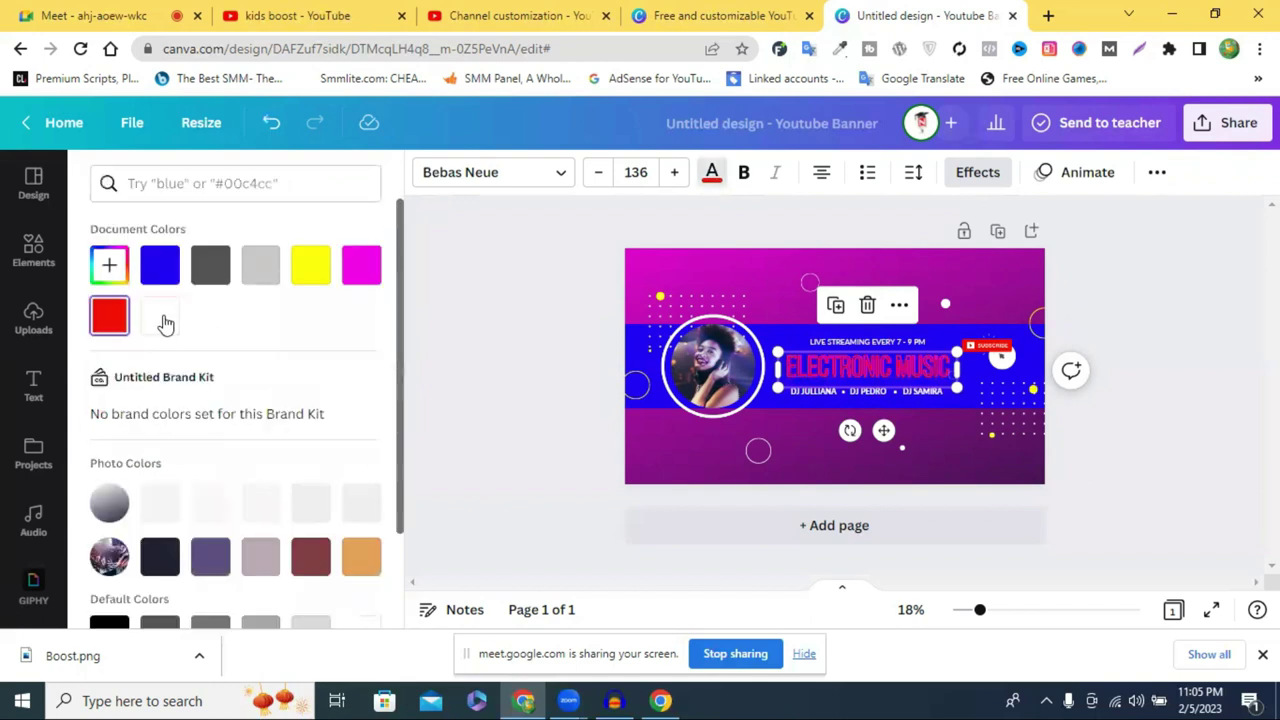
{"action": "left_click", "coordinate": [503, 365]}
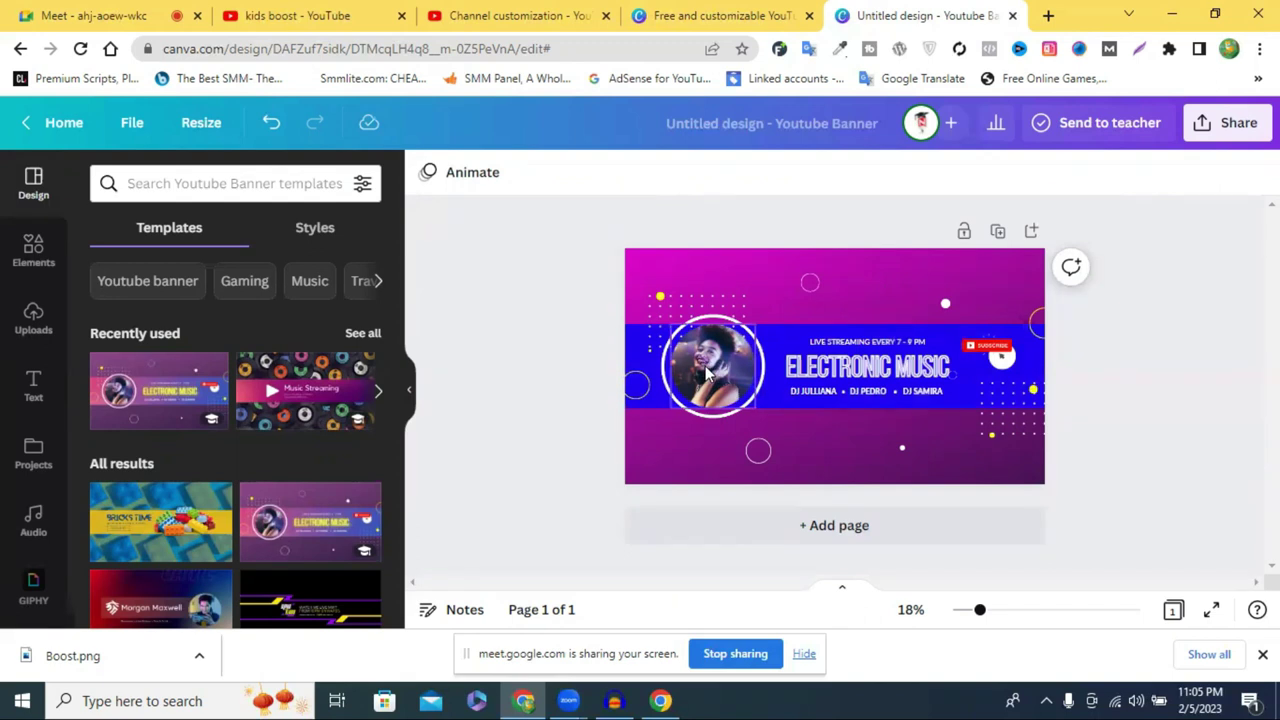
Step: Upload Boost.png from the Downloads folder into Canva's Uploads
{"action": "left_click", "coordinate": [31, 330]}
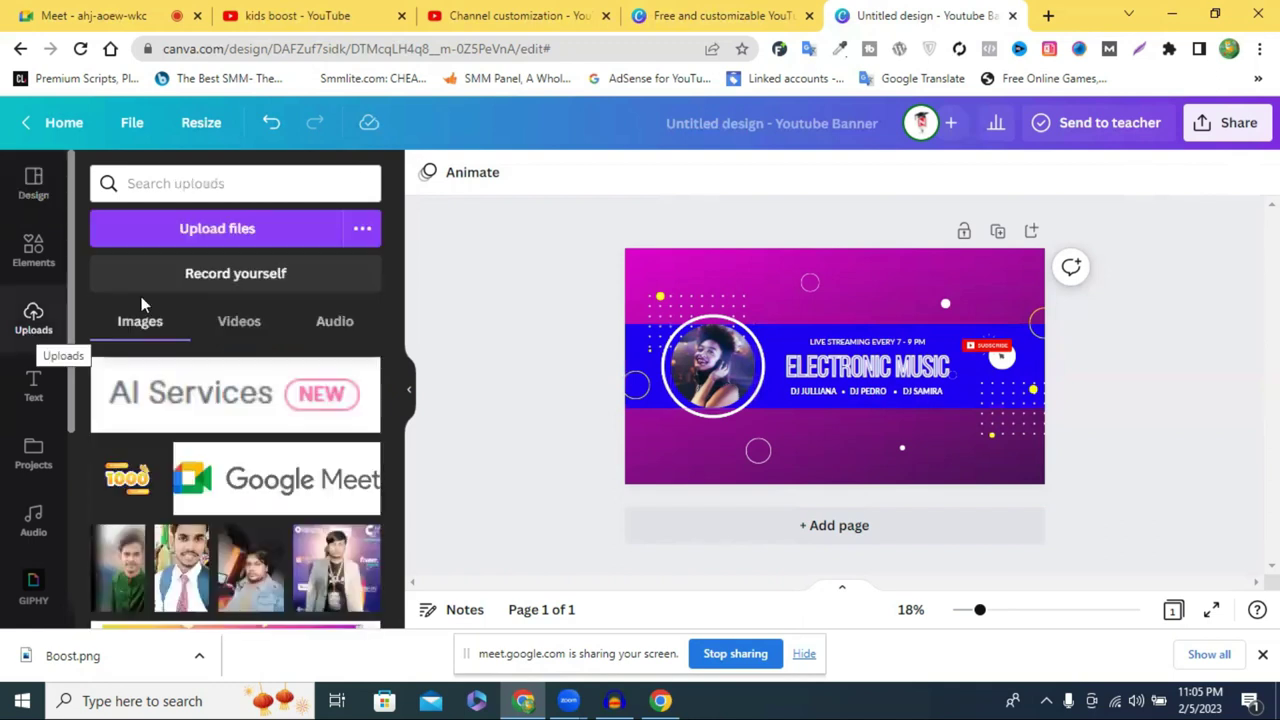
{"action": "left_click", "coordinate": [215, 232]}
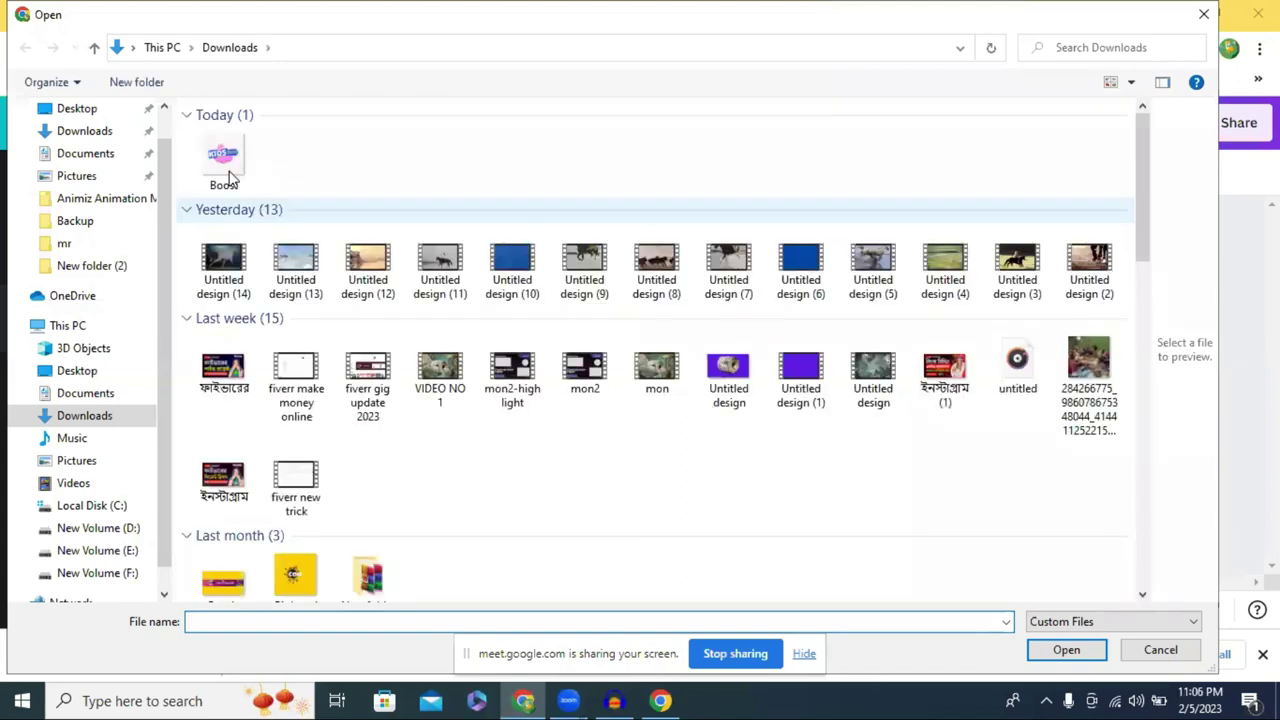
{"action": "left_click", "coordinate": [225, 176]}
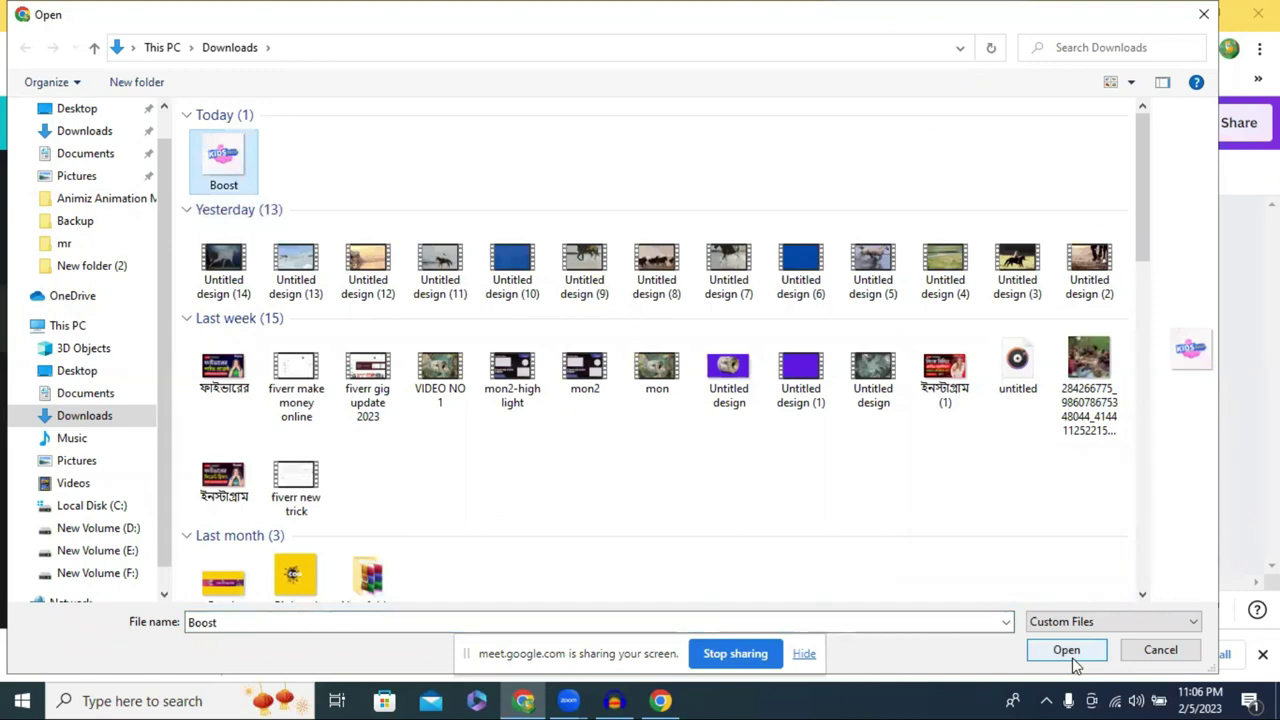
{"action": "left_click", "coordinate": [1066, 650]}
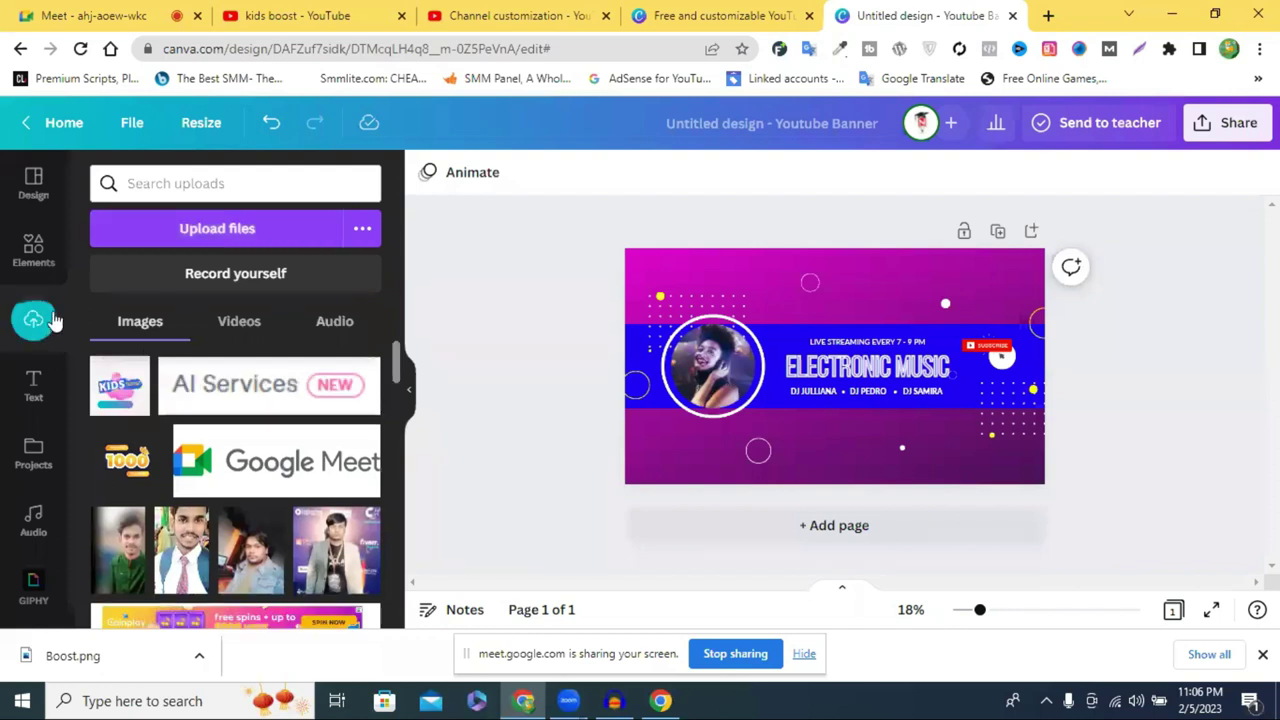
Step: Place the KIDS Boost logo over the portrait circle, replacing the DJ photo beside the title
{"action": "left_click", "coordinate": [120, 398]}
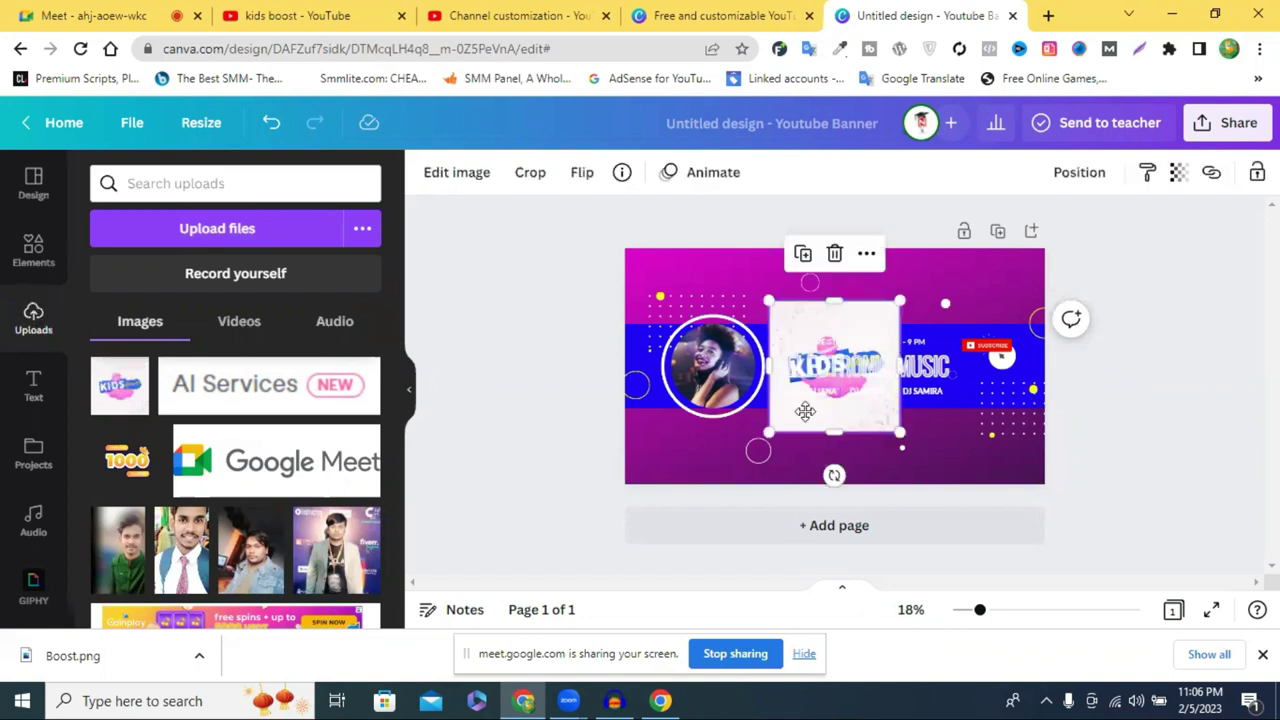
{"action": "left_click_drag", "start_coordinate": [862, 410], "coordinate": [724, 372]}
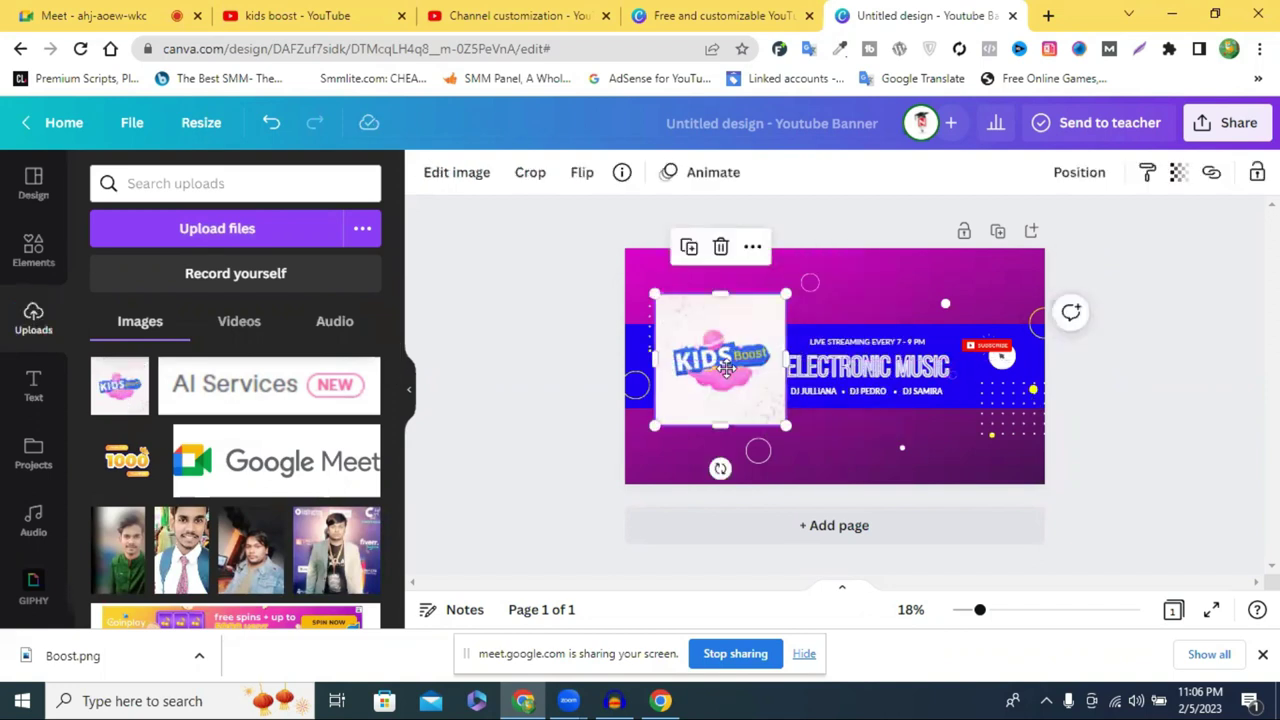
{"action": "left_click", "coordinate": [855, 344]}
{"action": "left_click", "coordinate": [913, 345]}
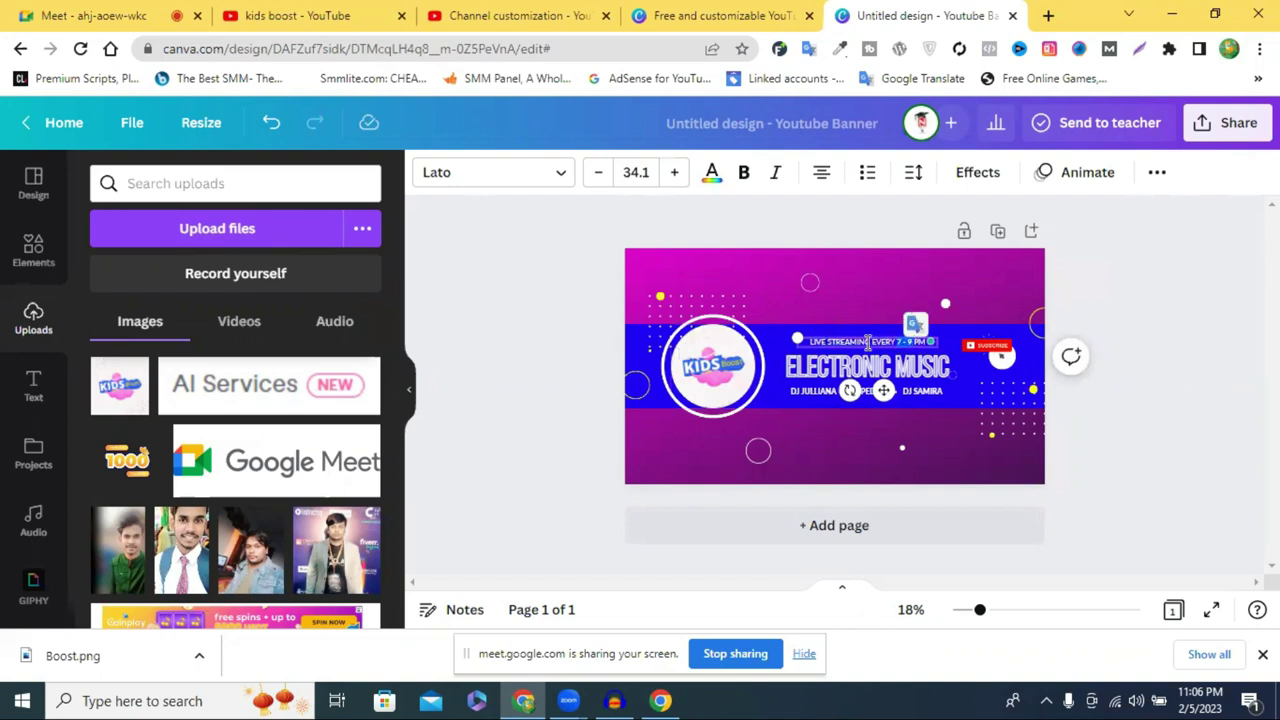
{"action": "left_click", "coordinate": [995, 320]}
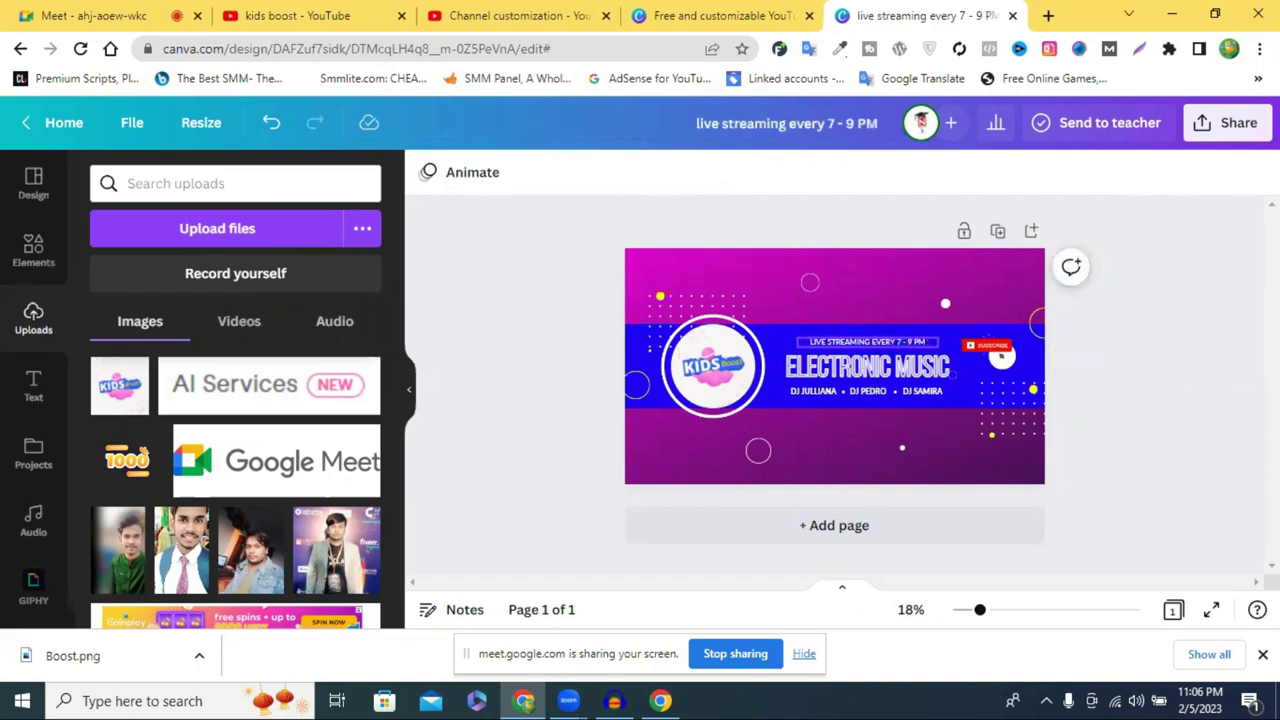
{"action": "left_click", "coordinate": [835, 362]}
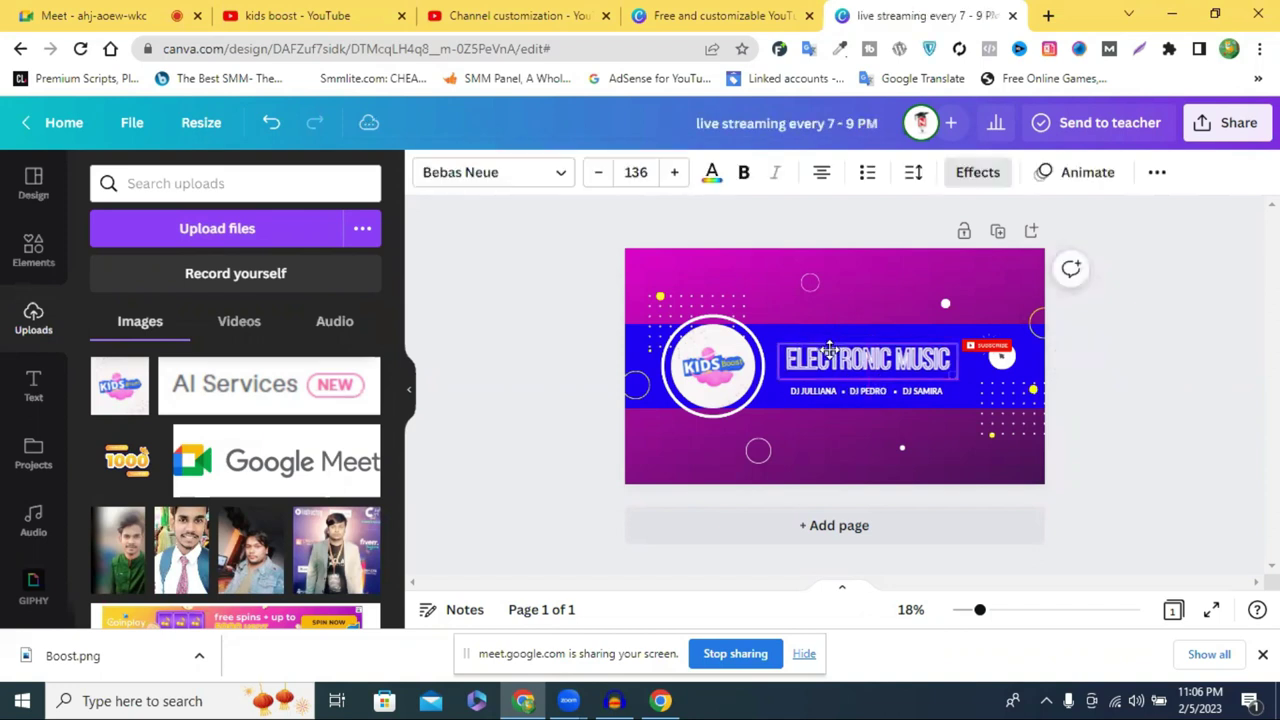
Step: Change the banner title to read KIDS BOOST
{"action": "left_click", "coordinate": [845, 358]}
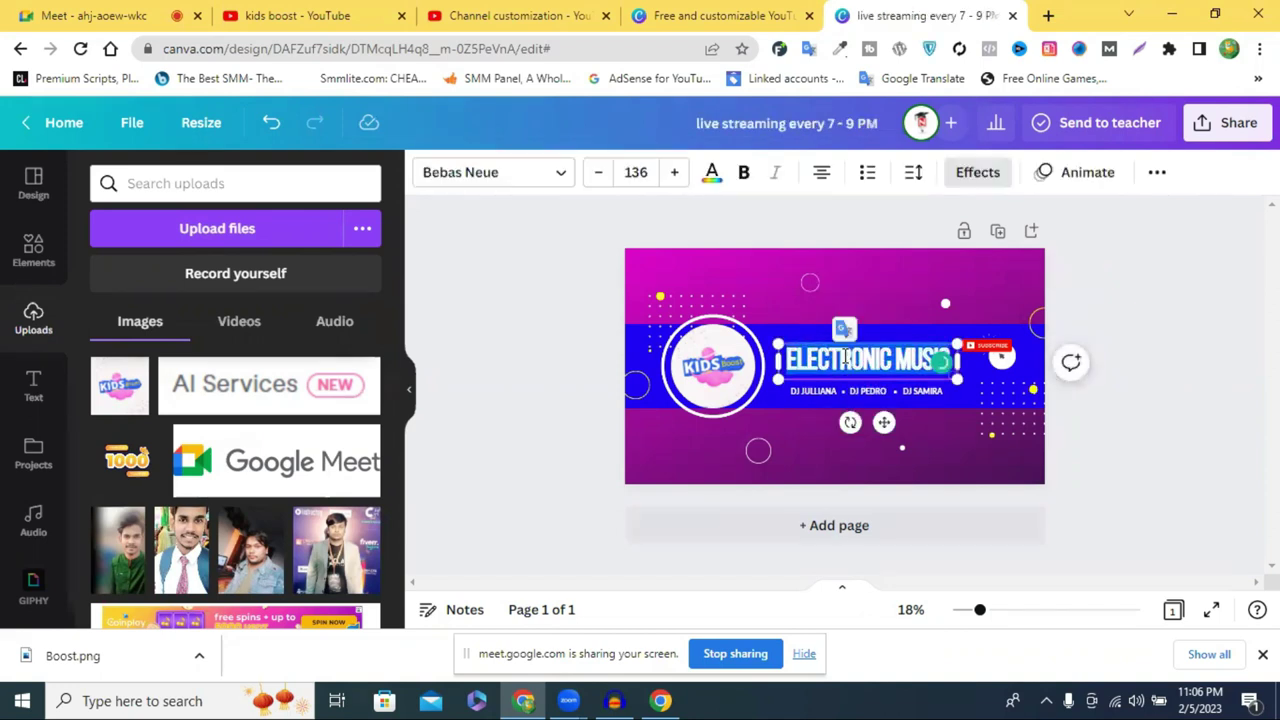
{"action": "type", "text": "K"}
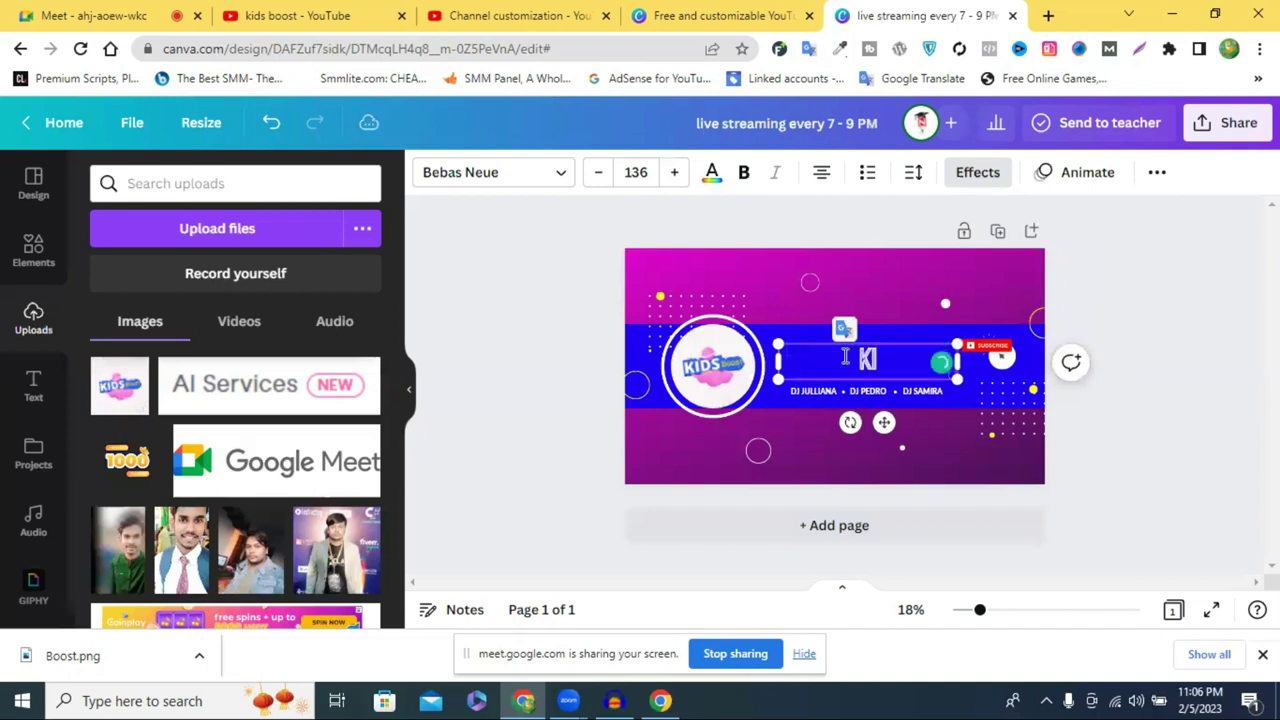
{"action": "type", "text": "IDS"}
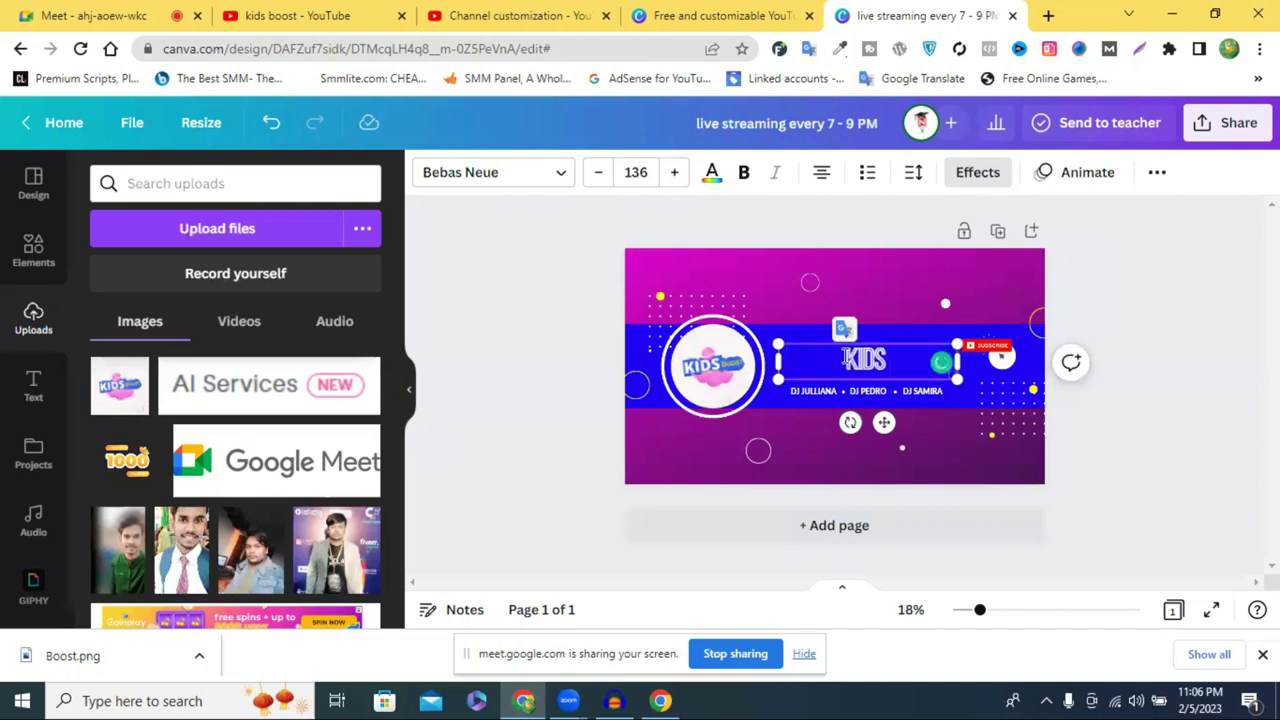
{"action": "type", "text": " BOOST"}
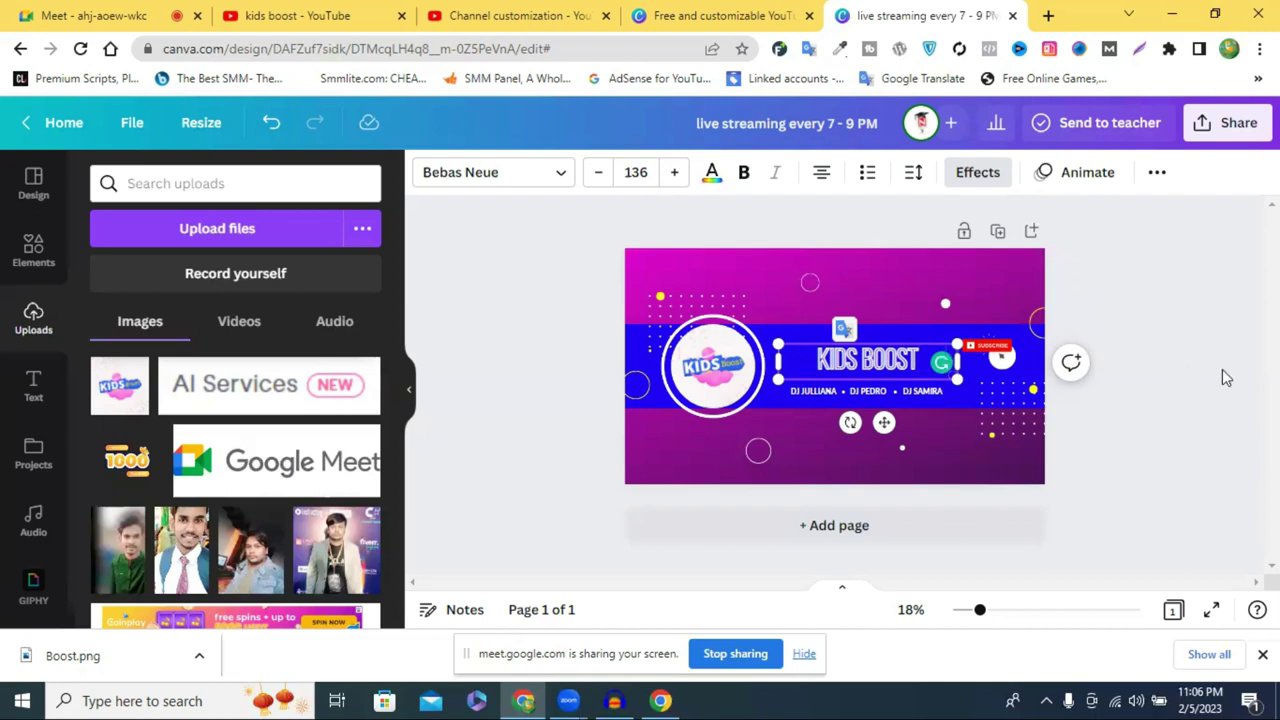
{"action": "left_click", "coordinate": [926, 424]}
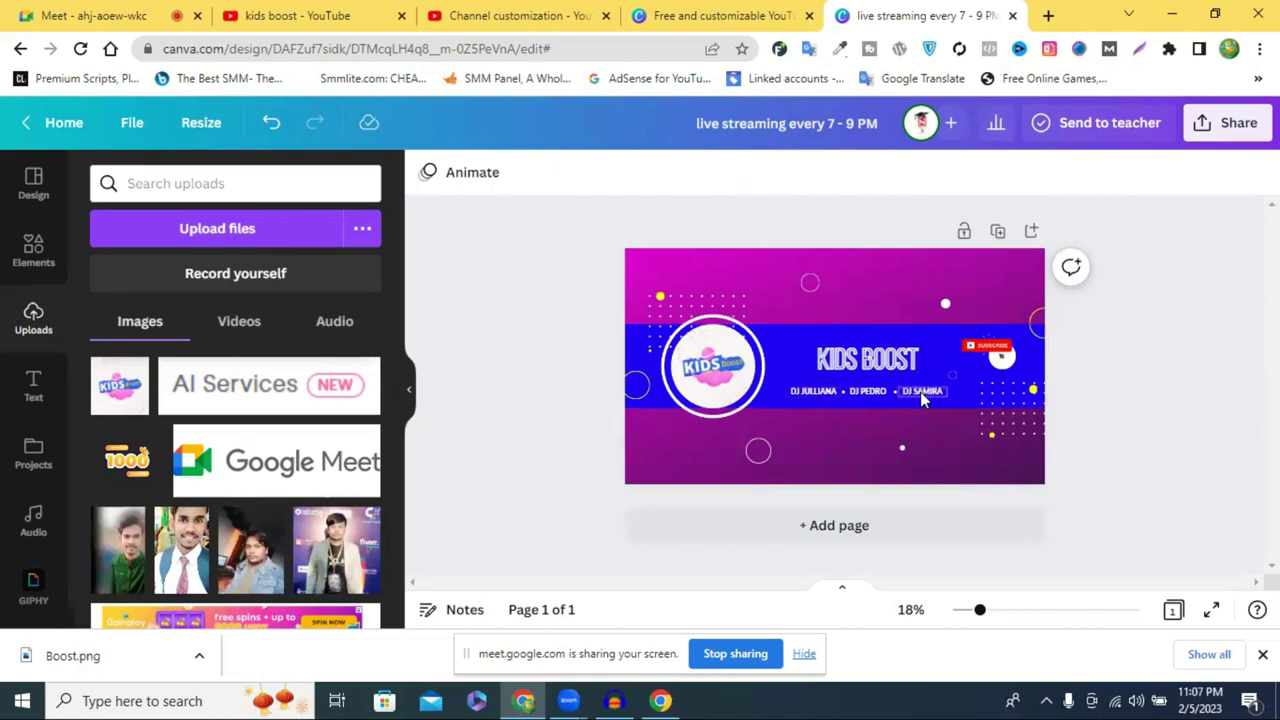
Step: Shift the line of DJ names slightly to the left
{"action": "left_click", "coordinate": [930, 399]}
{"action": "left_click", "coordinate": [800, 393]}
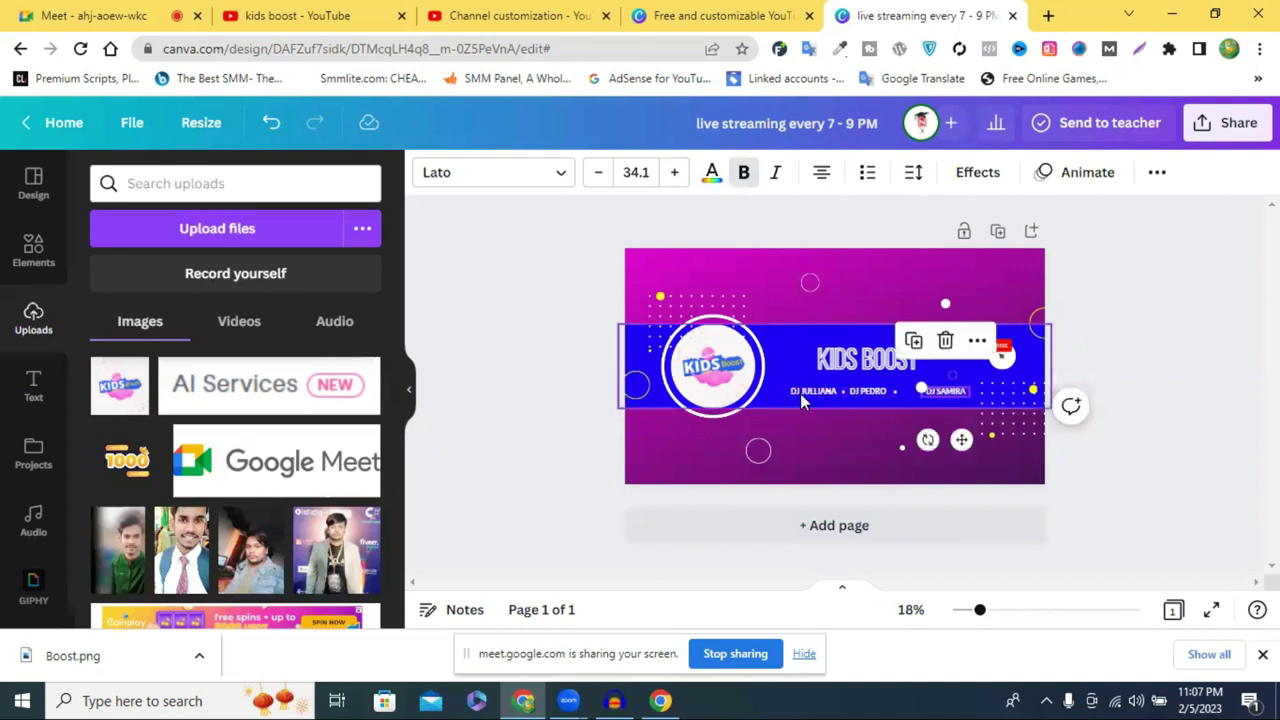
{"action": "left_click_drag", "start_coordinate": [800, 393], "coordinate": [785, 392]}
{"action": "left_click_drag", "start_coordinate": [872, 400], "coordinate": [866, 396]}
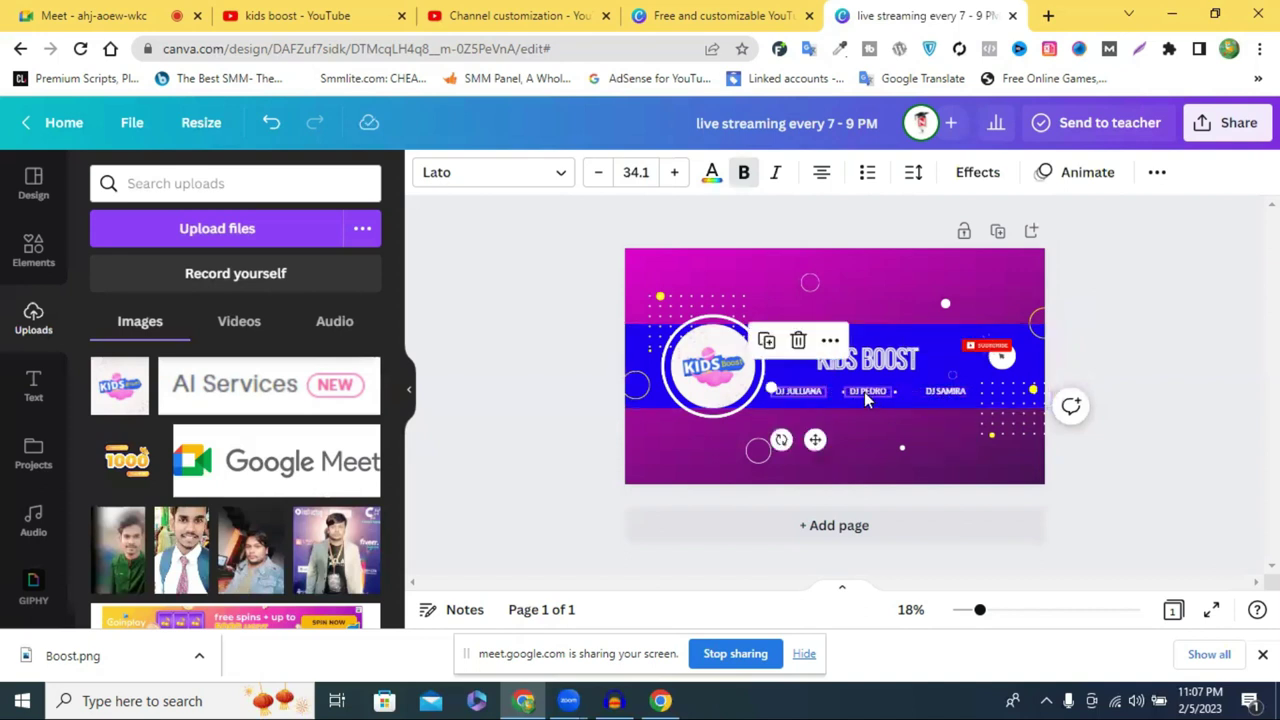
{"action": "left_click", "coordinate": [866, 396]}
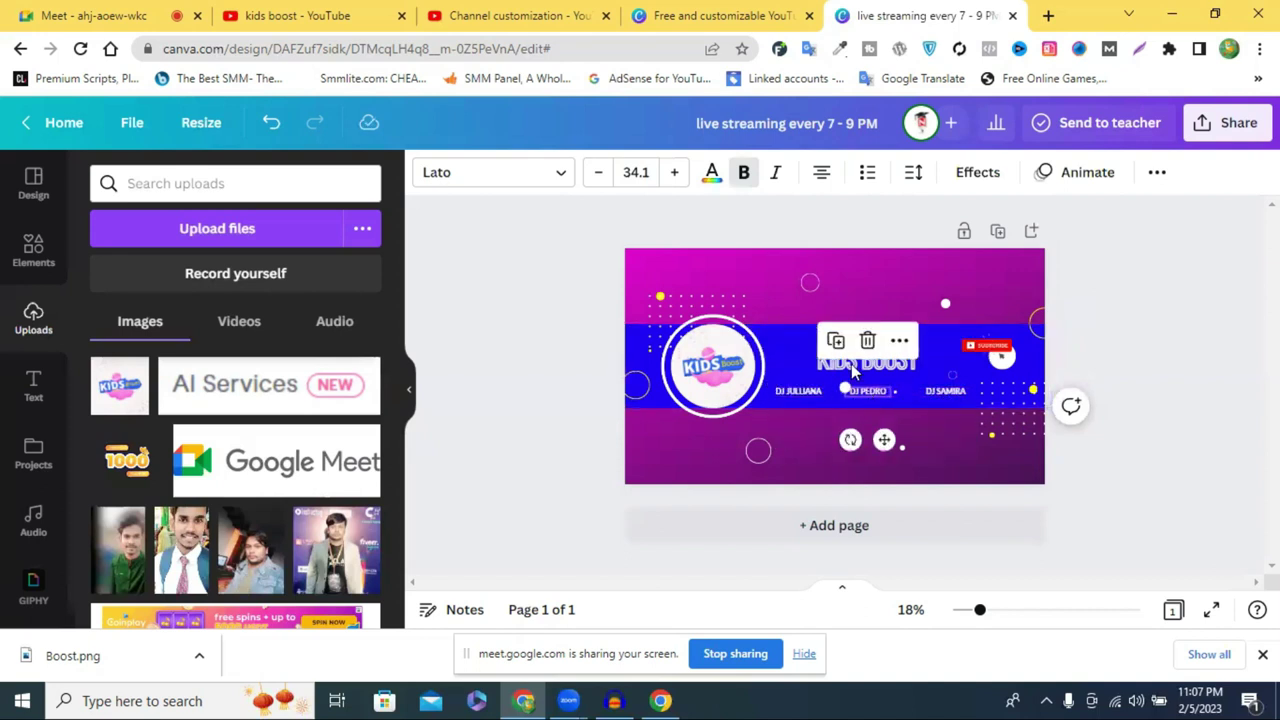
Step: Copy the KIDS BOOST title and paste it over DJ Julliana, DJ Pedro and DJ Samira
{"action": "left_click", "coordinate": [853, 368]}
{"action": "double_click", "coordinate": [849, 364]}
{"action": "key", "text": "ctrl+c"}
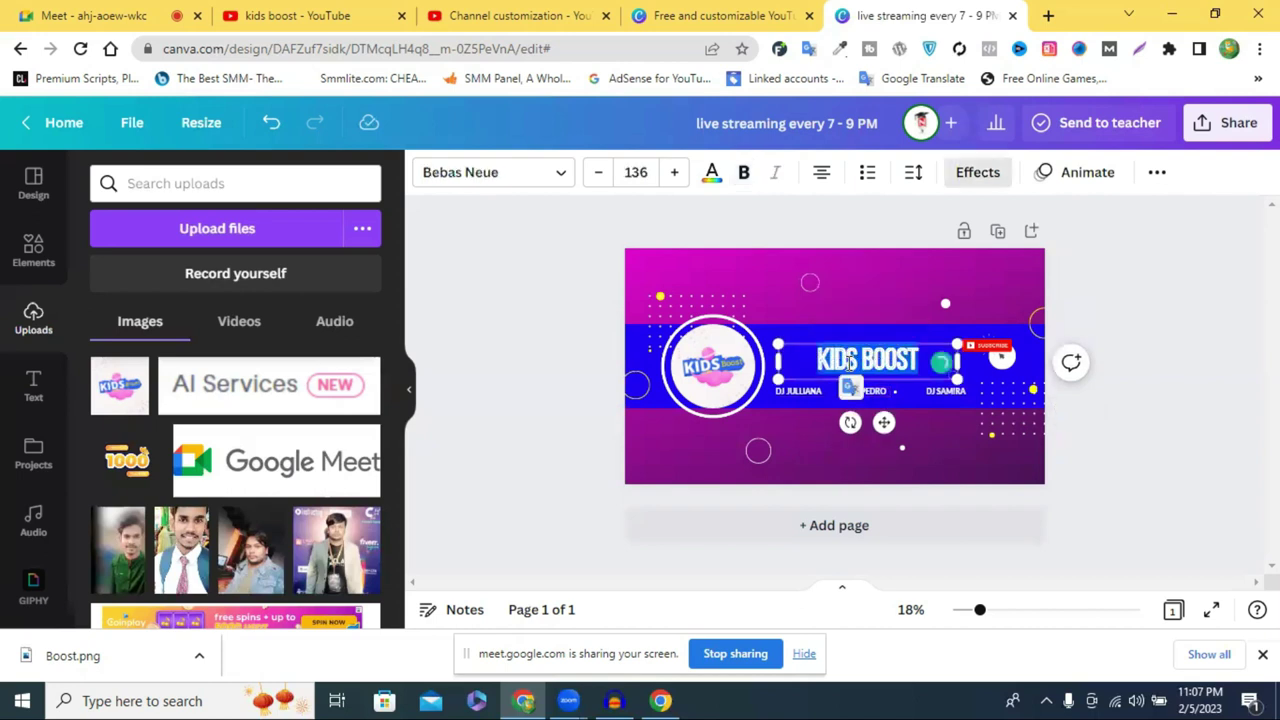
{"action": "double_click", "coordinate": [803, 393]}
{"action": "key", "text": "ctrl+v"}
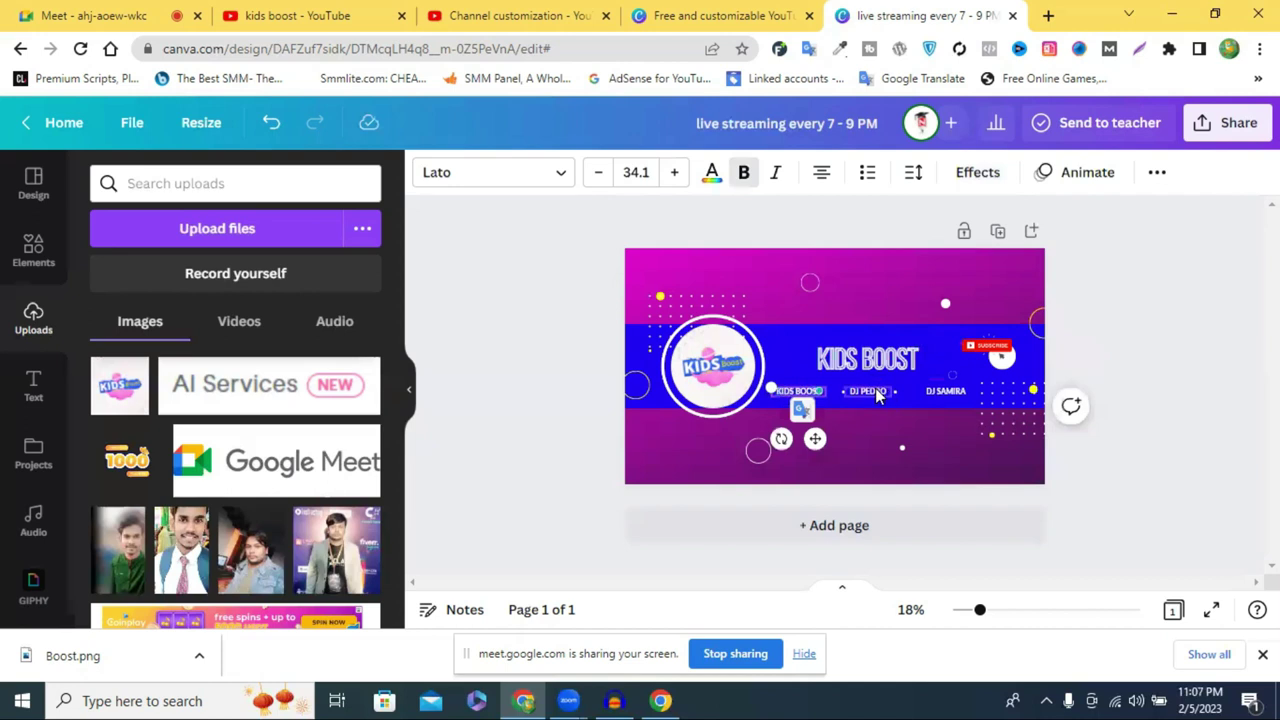
{"action": "double_click", "coordinate": [877, 391]}
{"action": "key", "text": "ctrl+v"}
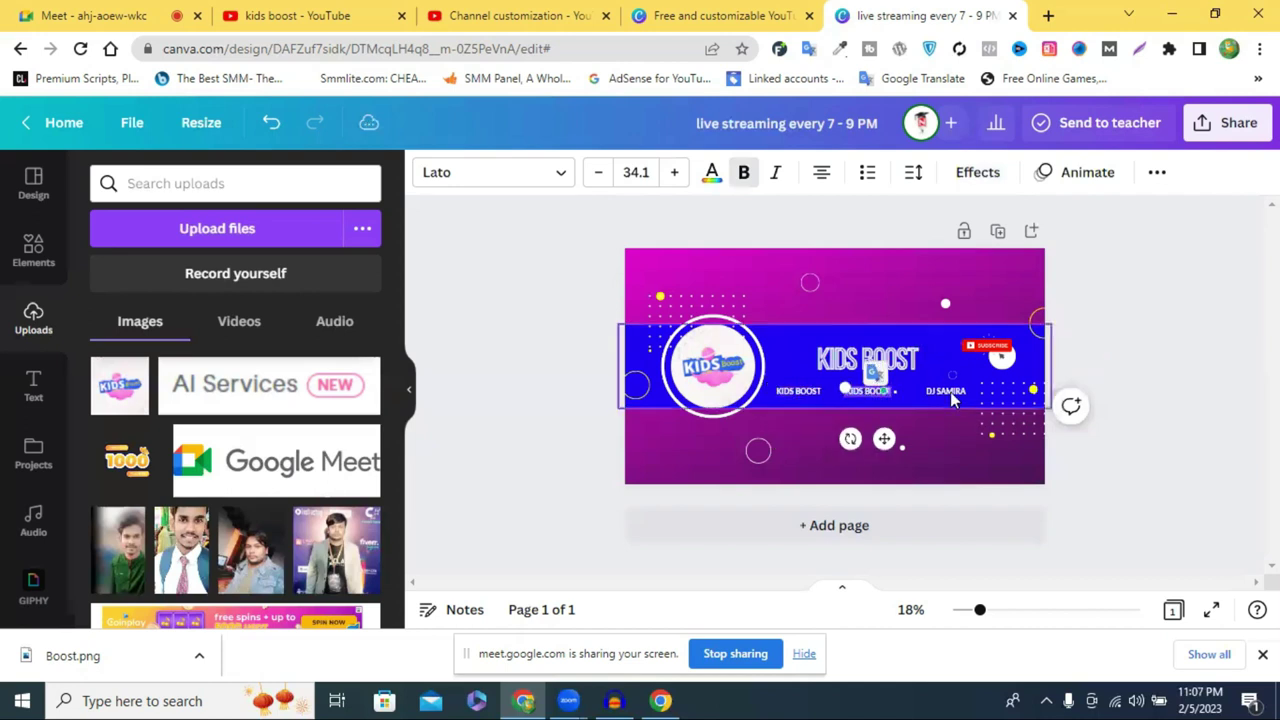
{"action": "double_click", "coordinate": [952, 393]}
{"action": "key", "text": "ctrl+v"}
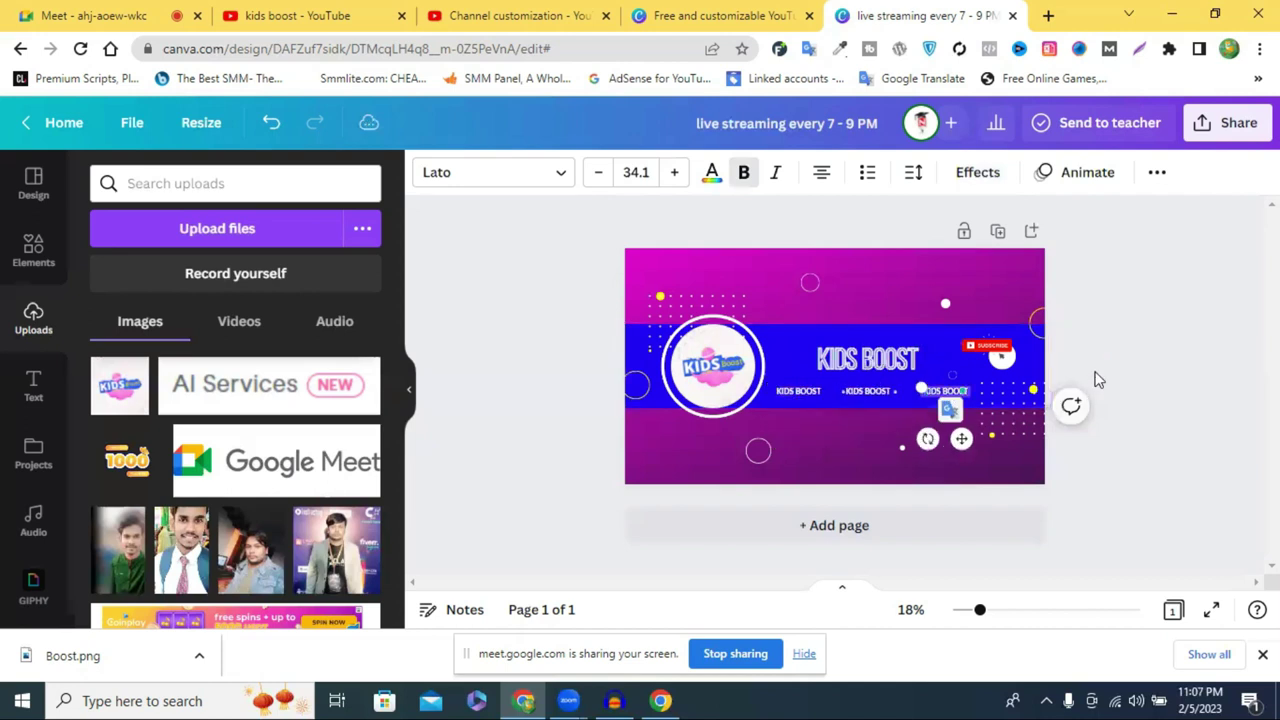
{"action": "key", "text": "Escape"}
Step: Search Elements for 'ig' and add the Instagram circle graphic to the banner
{"action": "left_click", "coordinate": [10, 252]}
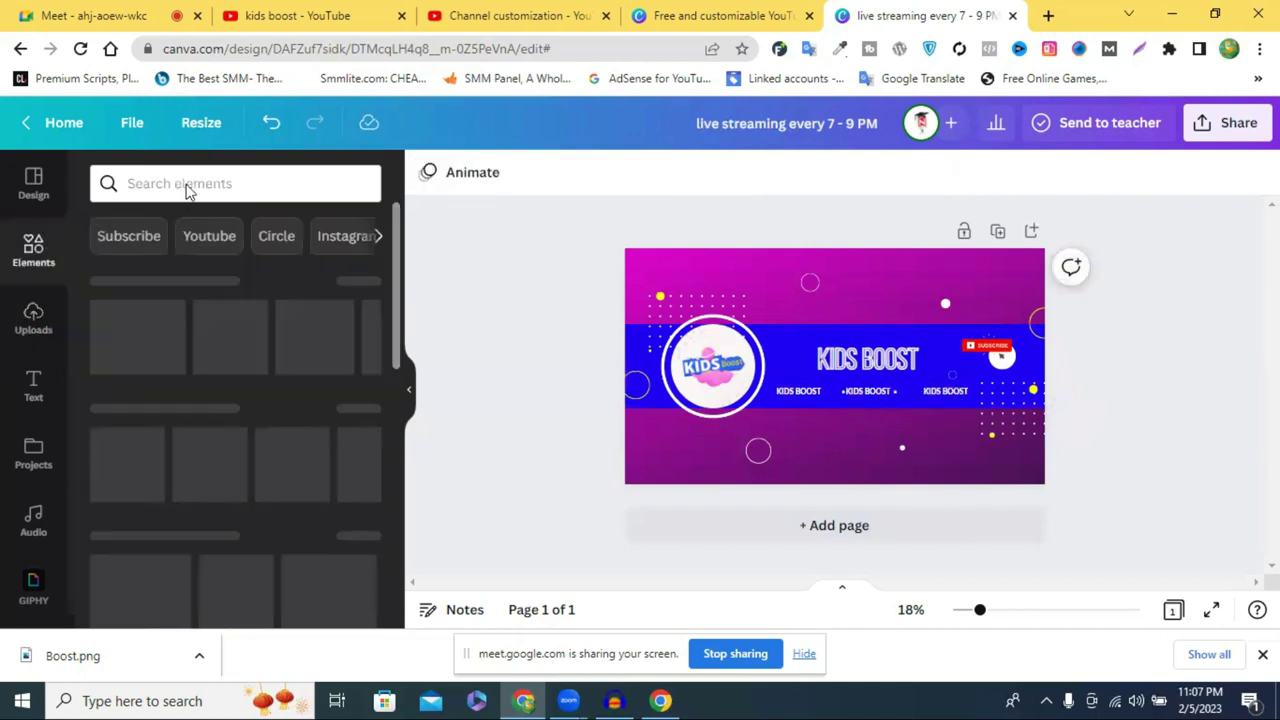
{"action": "left_click", "coordinate": [187, 184]}
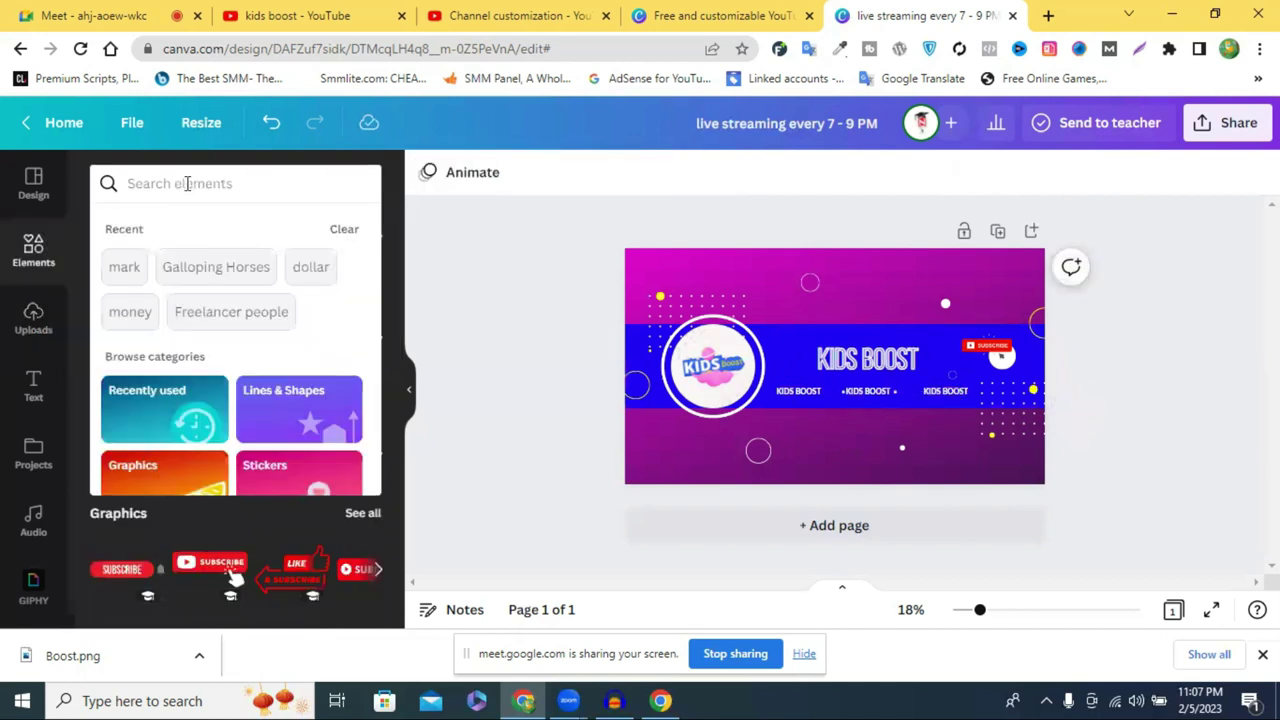
{"action": "type", "text": "ig"}
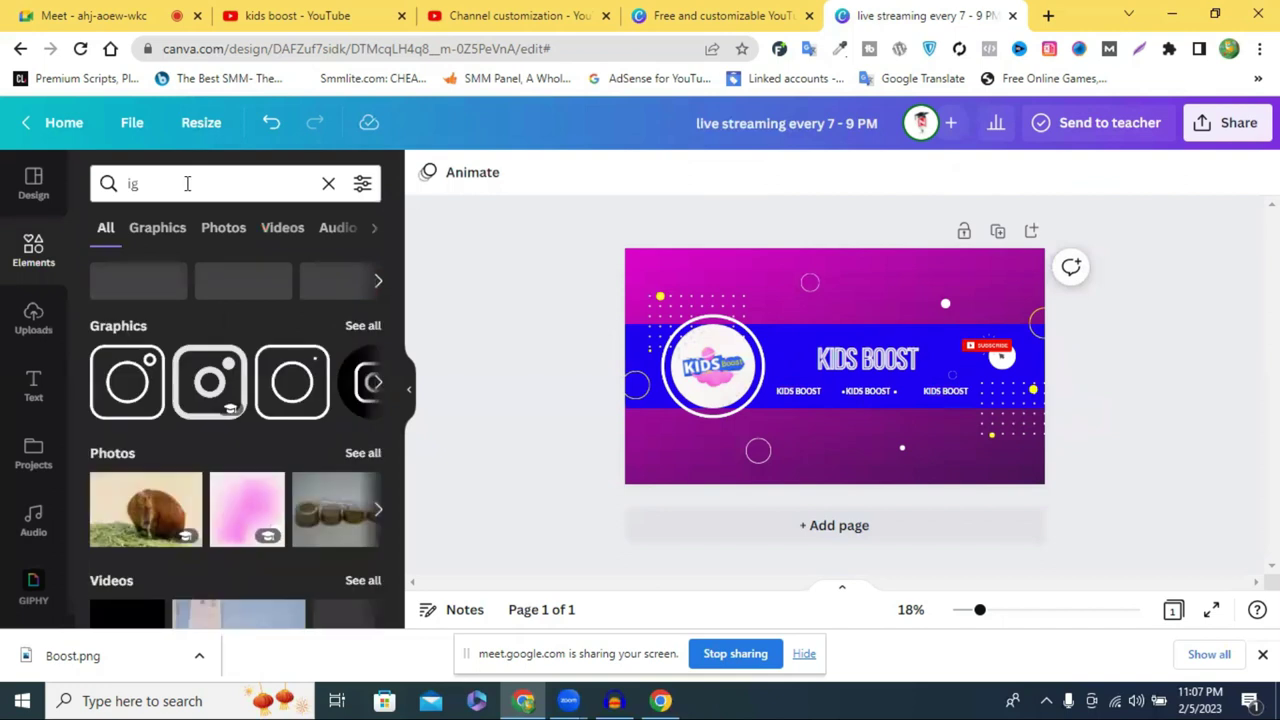
{"action": "left_click", "coordinate": [287, 388]}
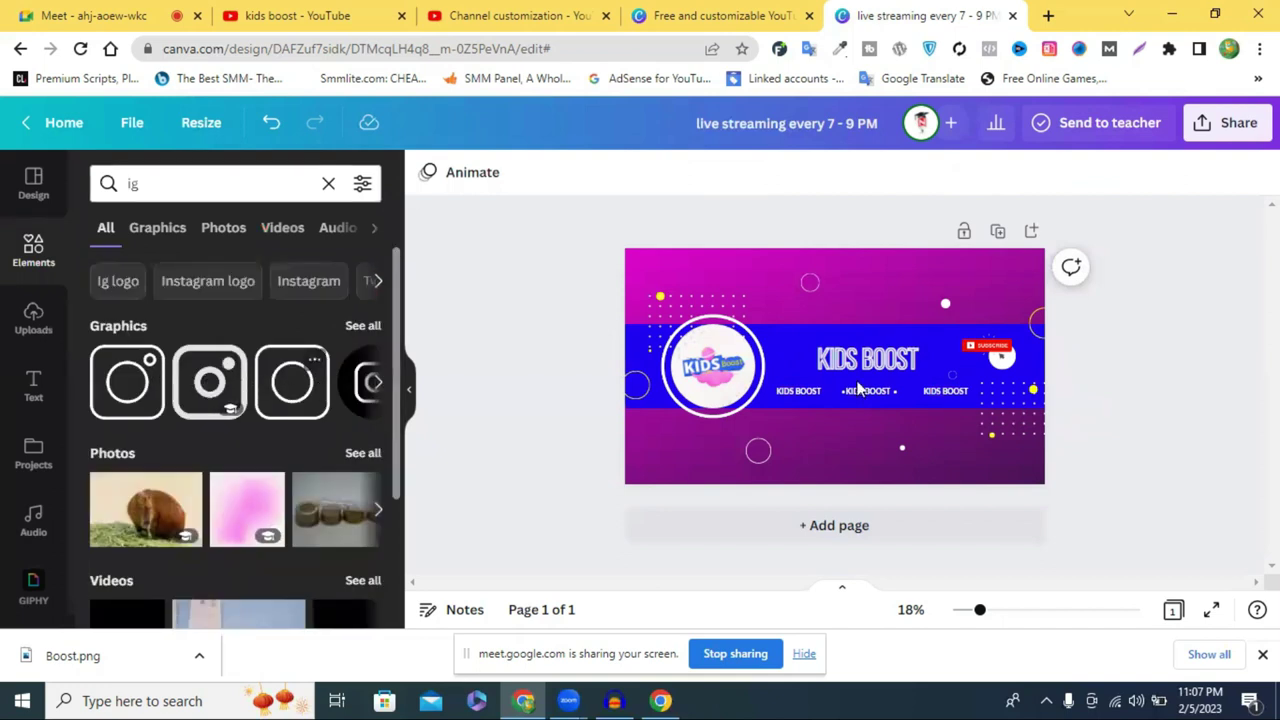
Step: Shrink the Instagram graphic to a tiny icon beside the first KIDS BOOST label
{"action": "left_click_drag", "start_coordinate": [850, 335], "coordinate": [761, 396]}
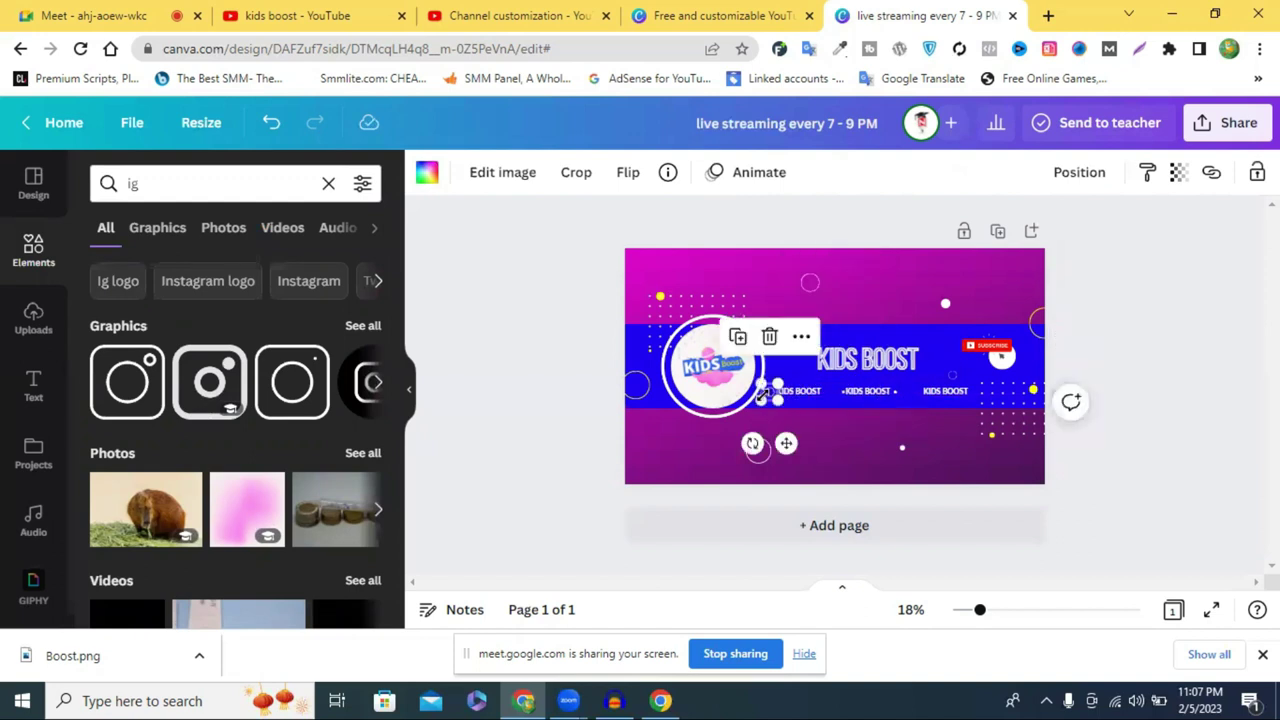
{"action": "left_click_drag", "start_coordinate": [786, 443], "coordinate": [788, 440]}
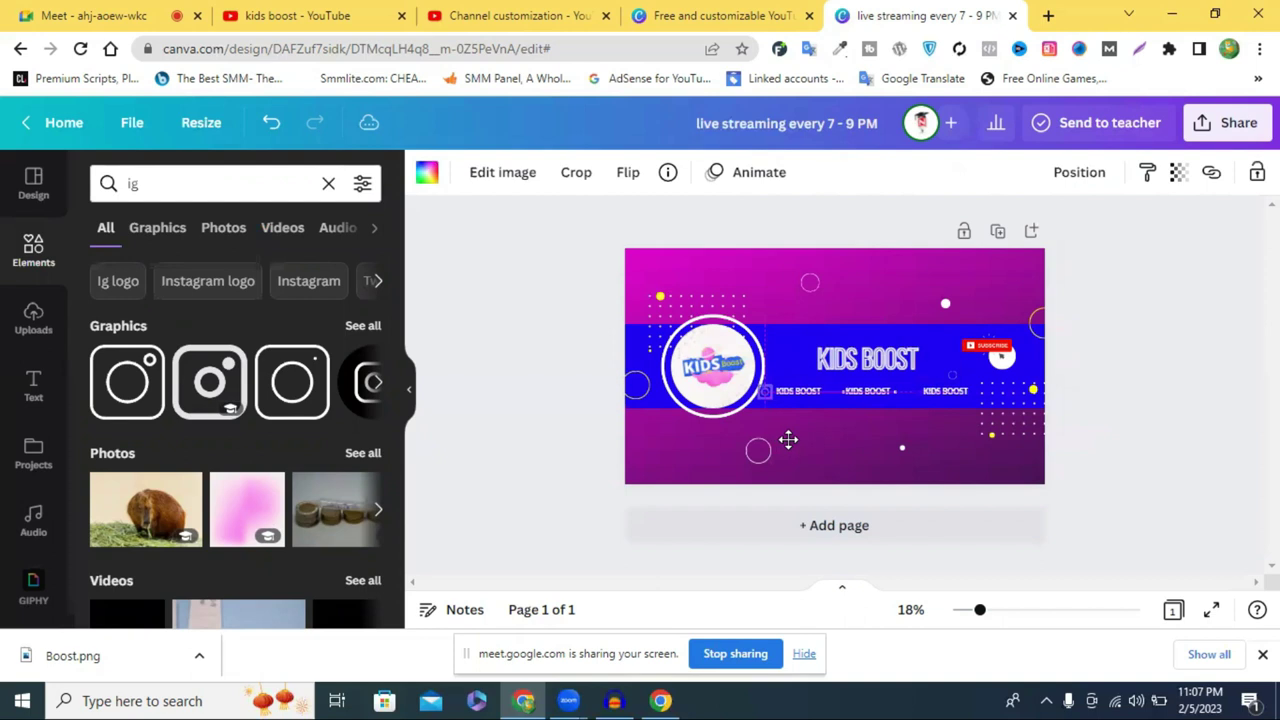
{"action": "left_click", "coordinate": [786, 440]}
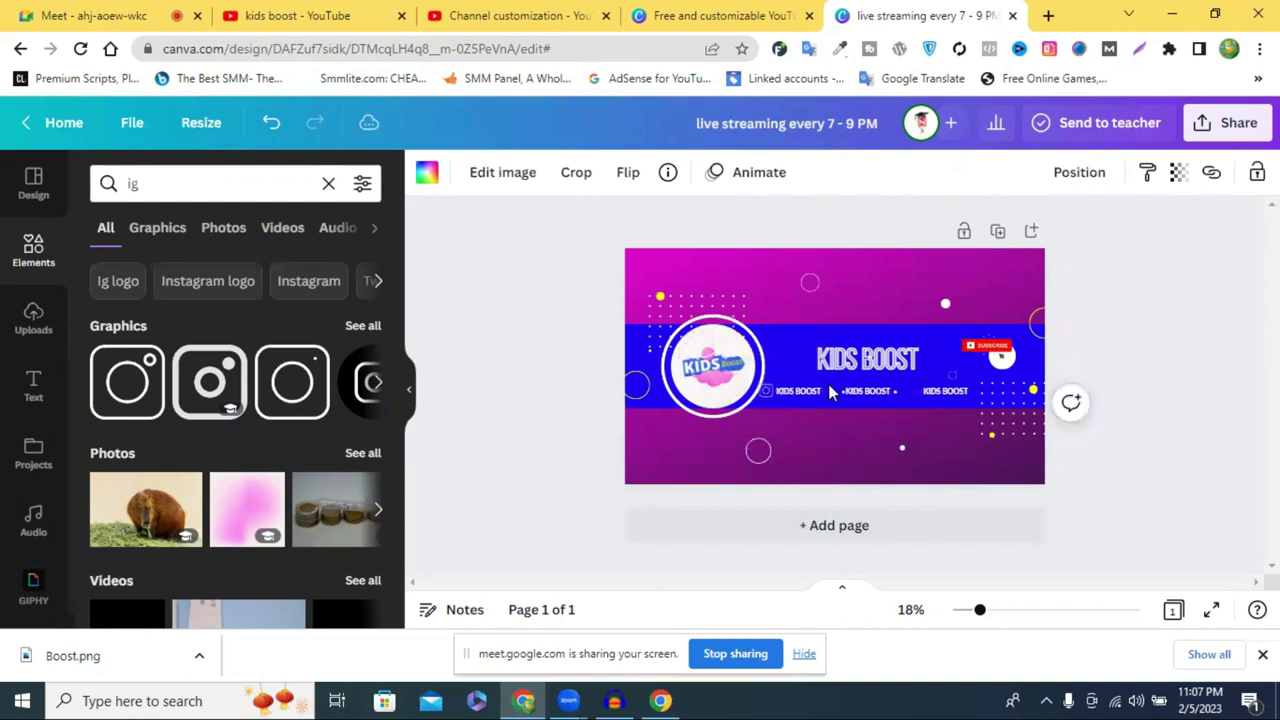
{"action": "left_click", "coordinate": [800, 393]}
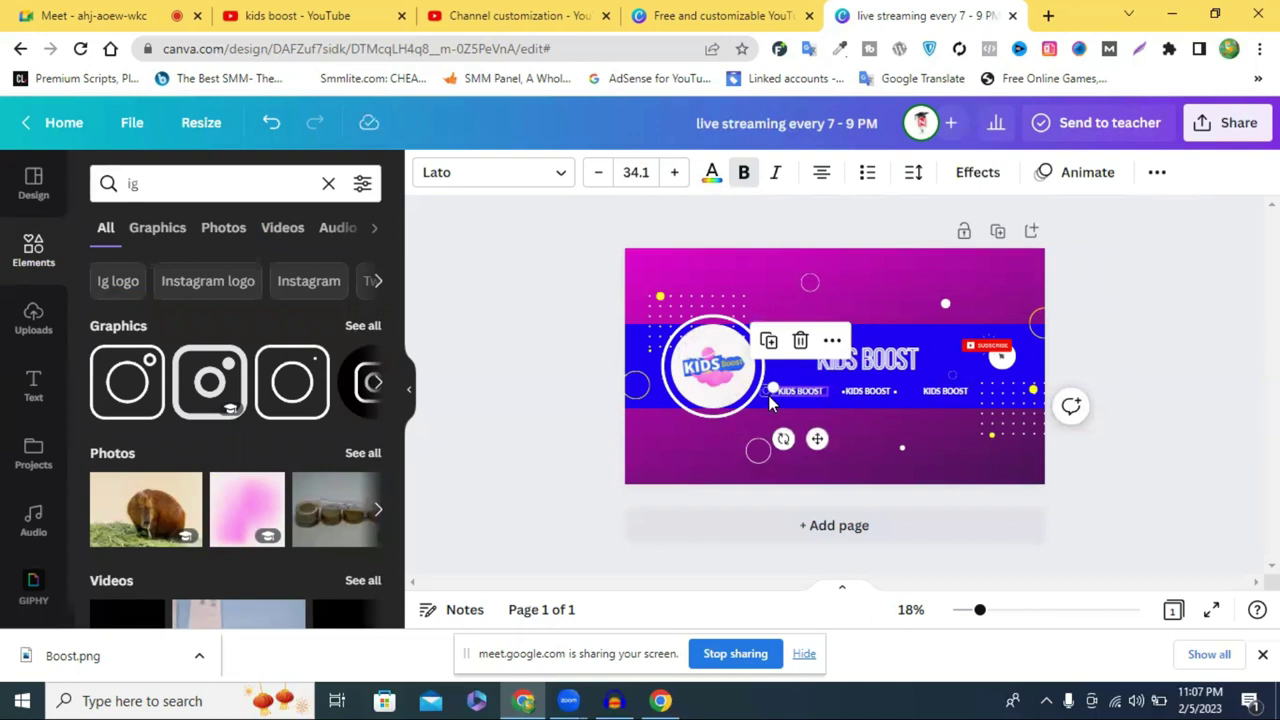
{"action": "key", "text": "Escape"}
{"action": "left_click", "coordinate": [906, 397]}
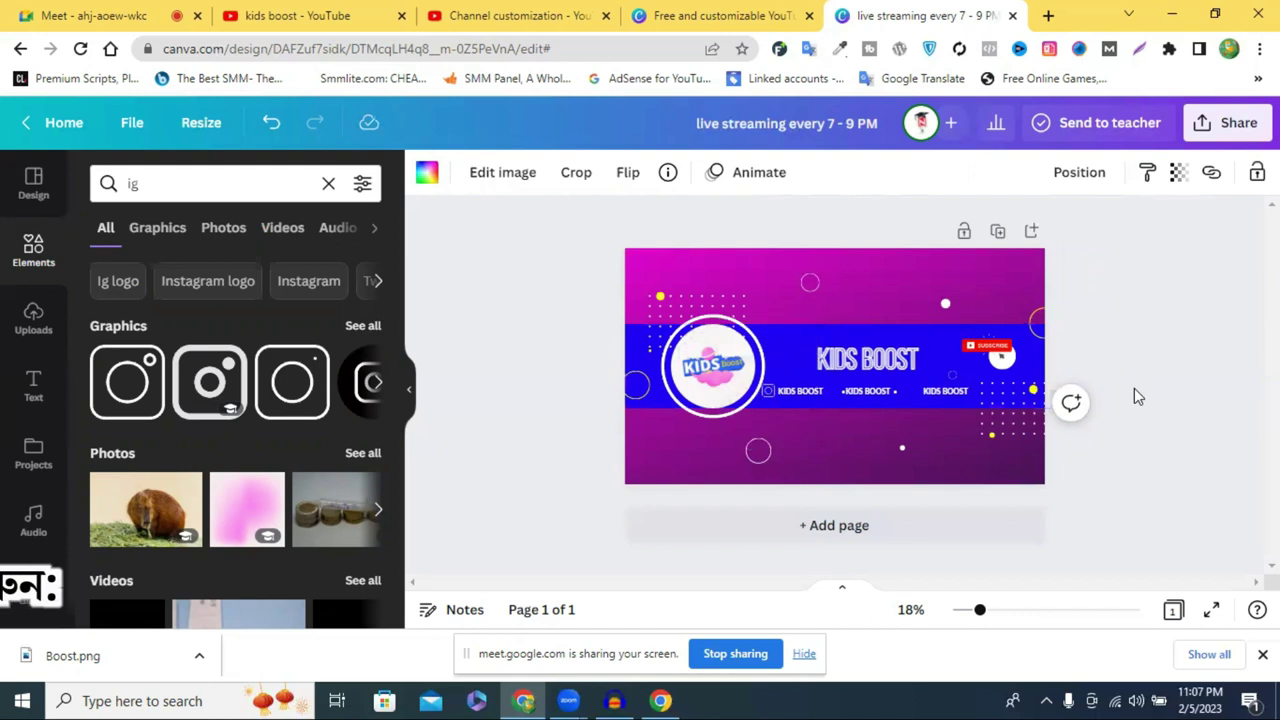
Step: Search Elements for 'fb' and add the white Facebook f graphic
{"action": "double_click", "coordinate": [204, 186]}
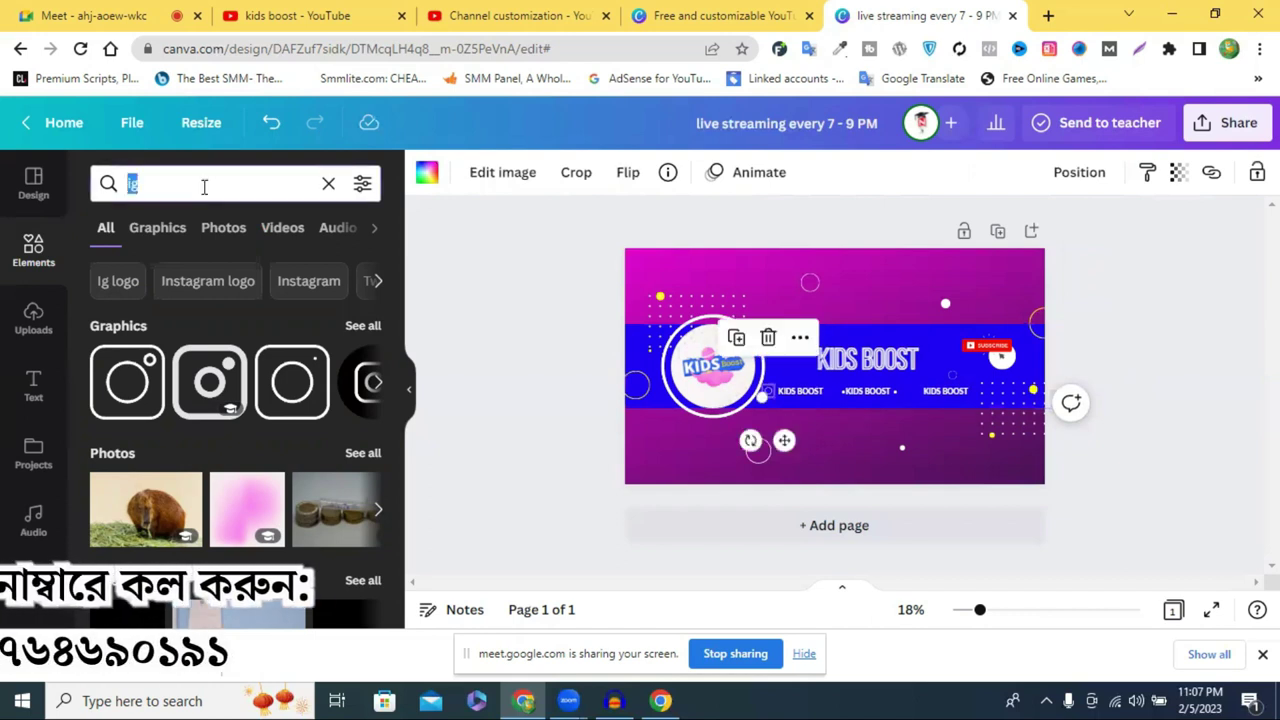
{"action": "type", "text": "fb"}
{"action": "key", "text": "Return"}
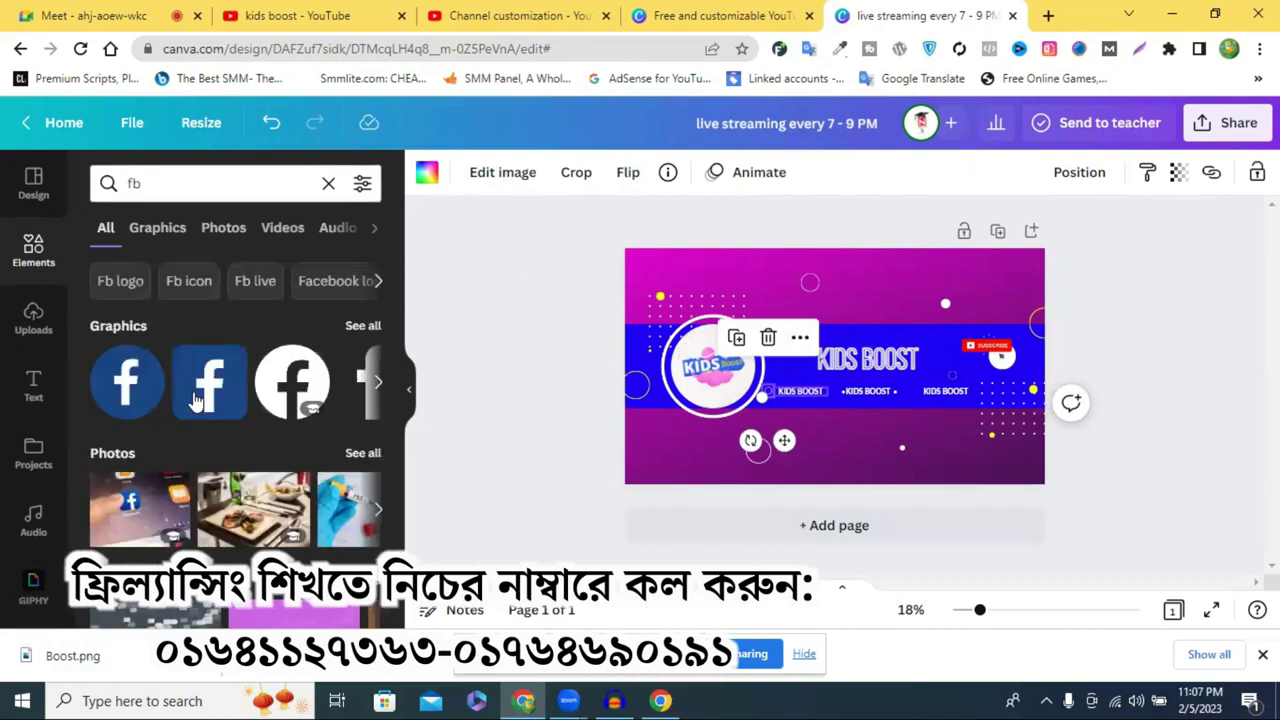
{"action": "left_click", "coordinate": [362, 326]}
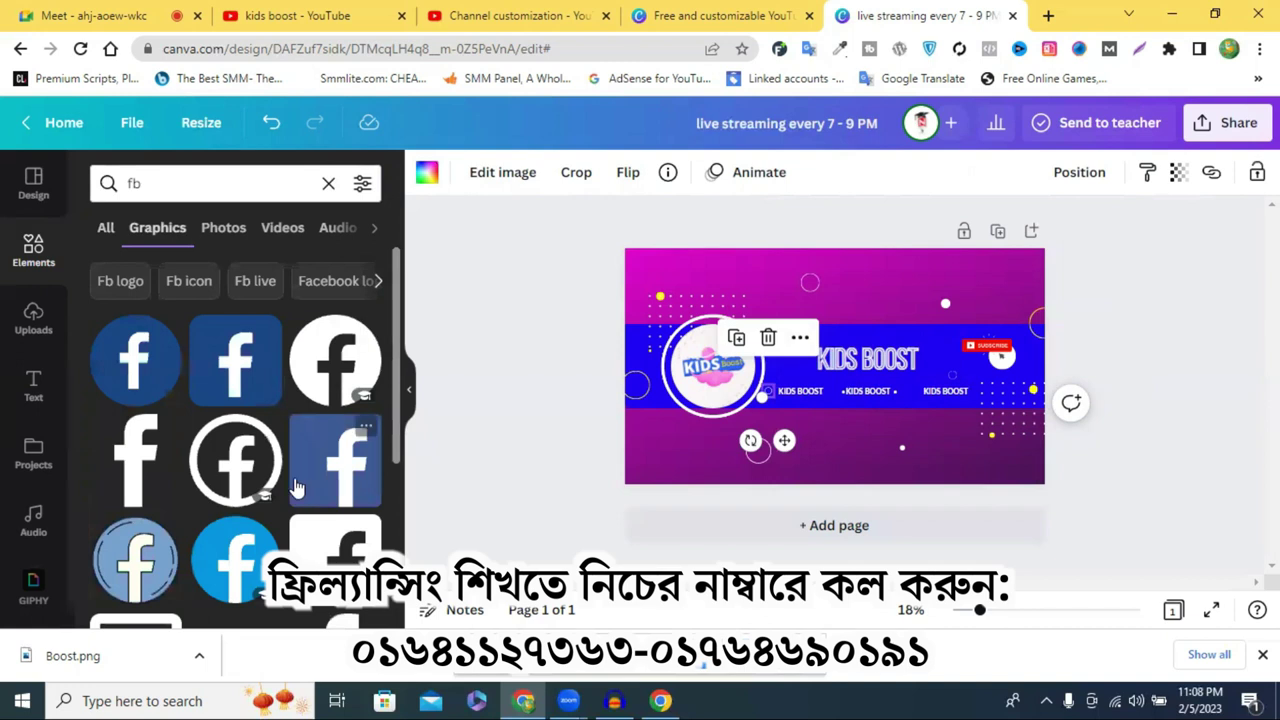
{"action": "scroll", "coordinate": [345, 440], "scroll_direction": "down", "scroll_amount": 2}
{"action": "left_click", "coordinate": [322, 472]}
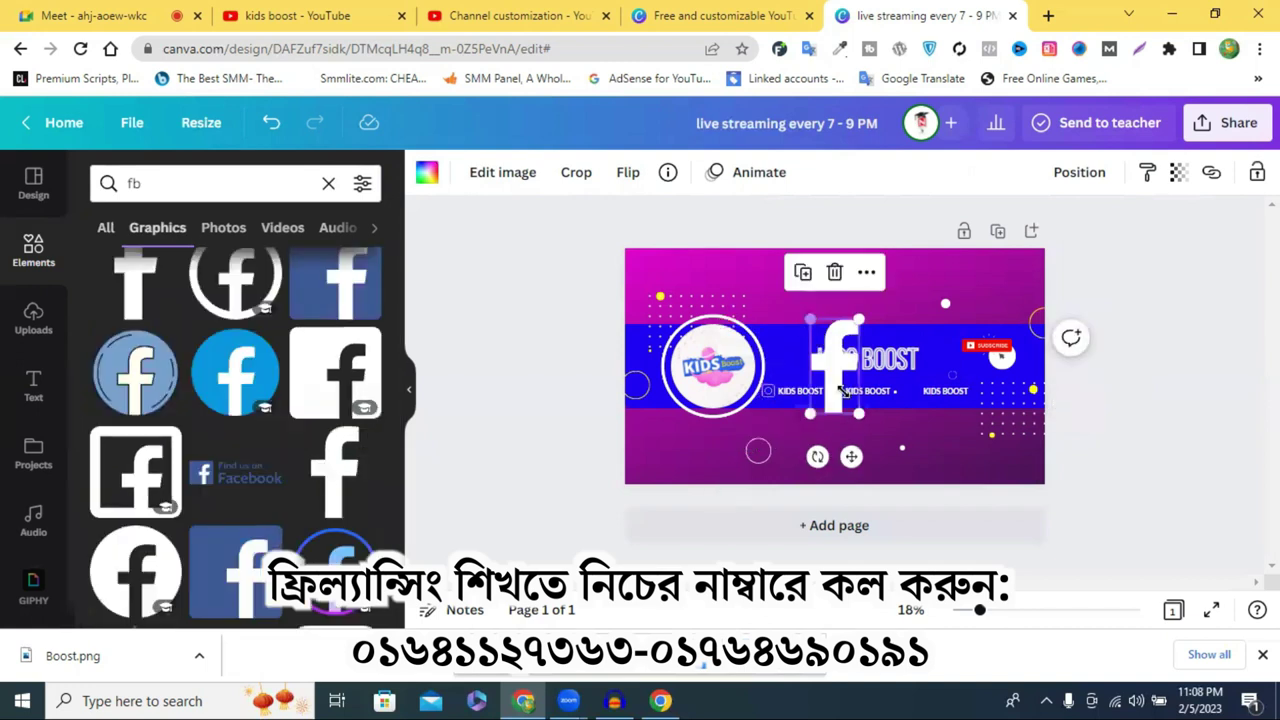
Step: Shrink the Facebook f and place it before the second KIDS BOOST label
{"action": "left_click_drag", "start_coordinate": [800, 318], "coordinate": [835, 495]}
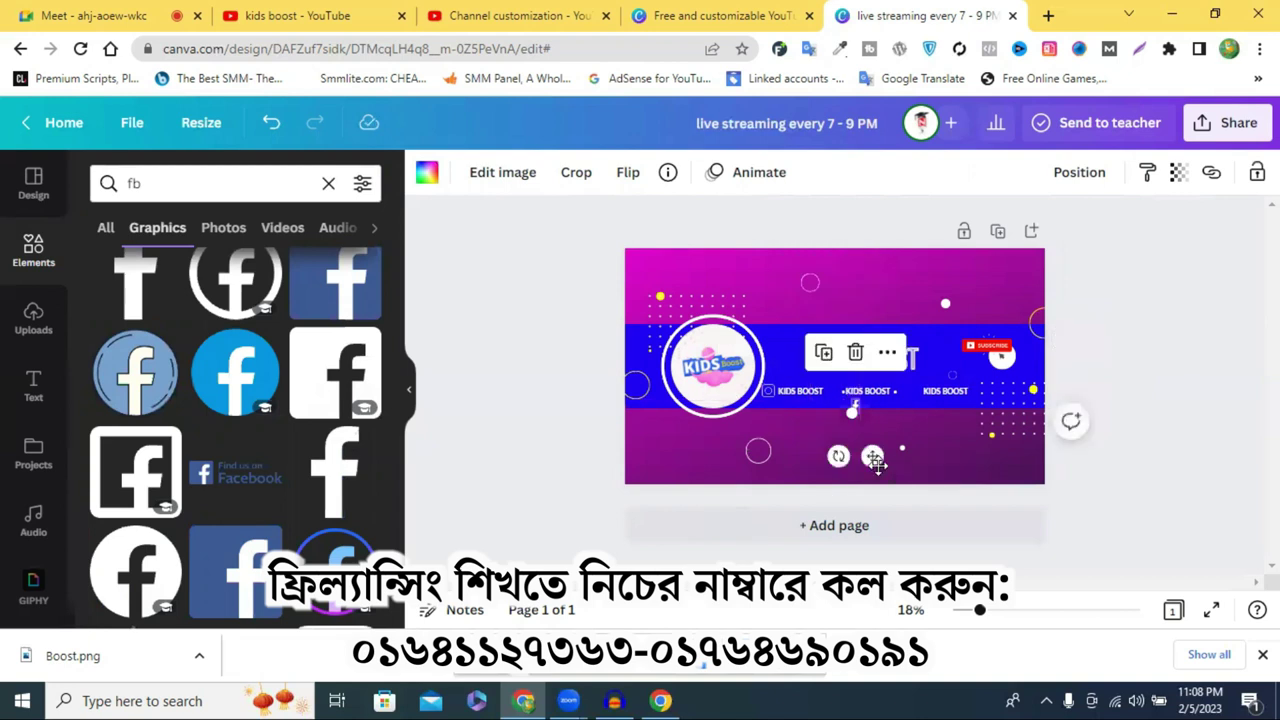
{"action": "left_click_drag", "start_coordinate": [872, 449], "coordinate": [860, 449]}
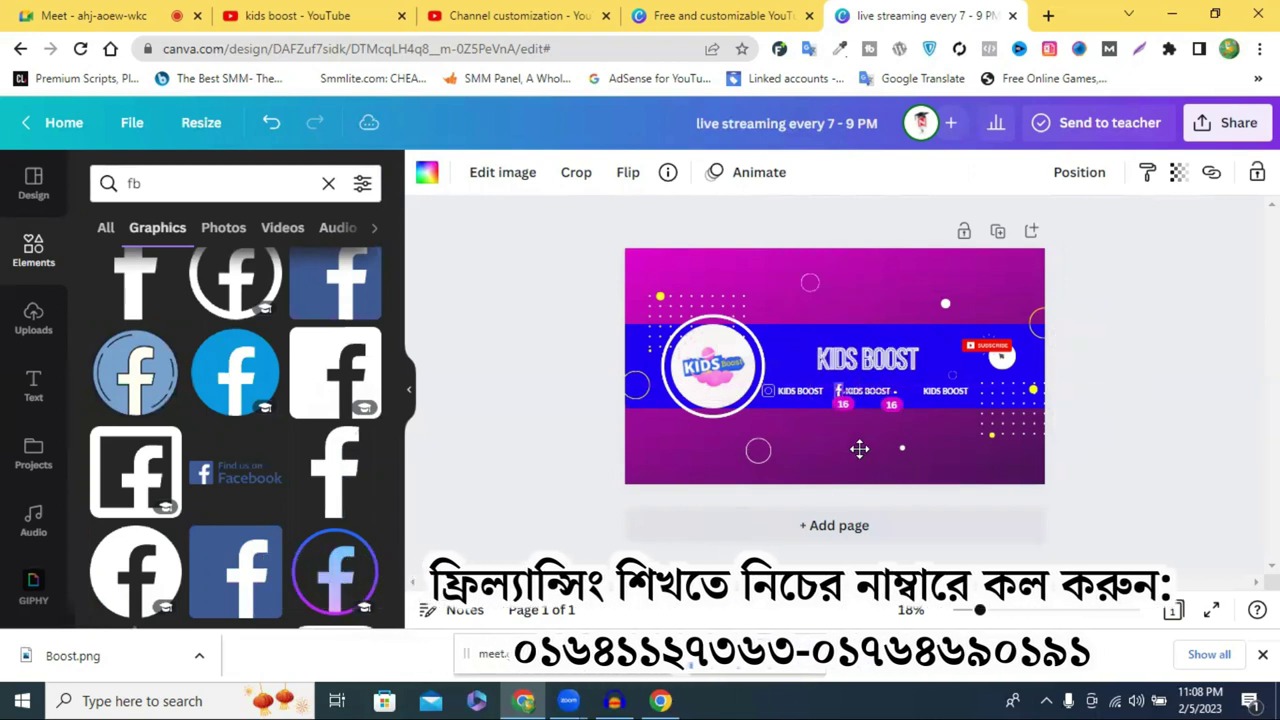
{"action": "left_click", "coordinate": [1147, 440]}
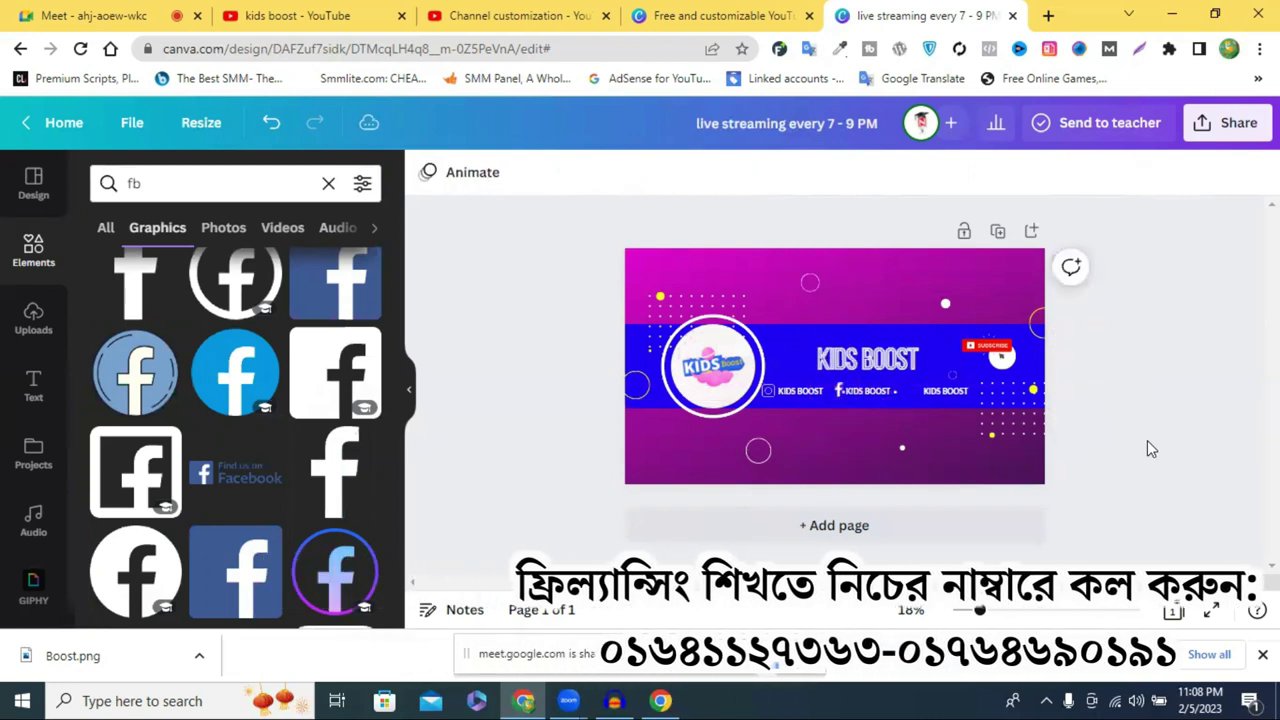
{"action": "left_click", "coordinate": [838, 393]}
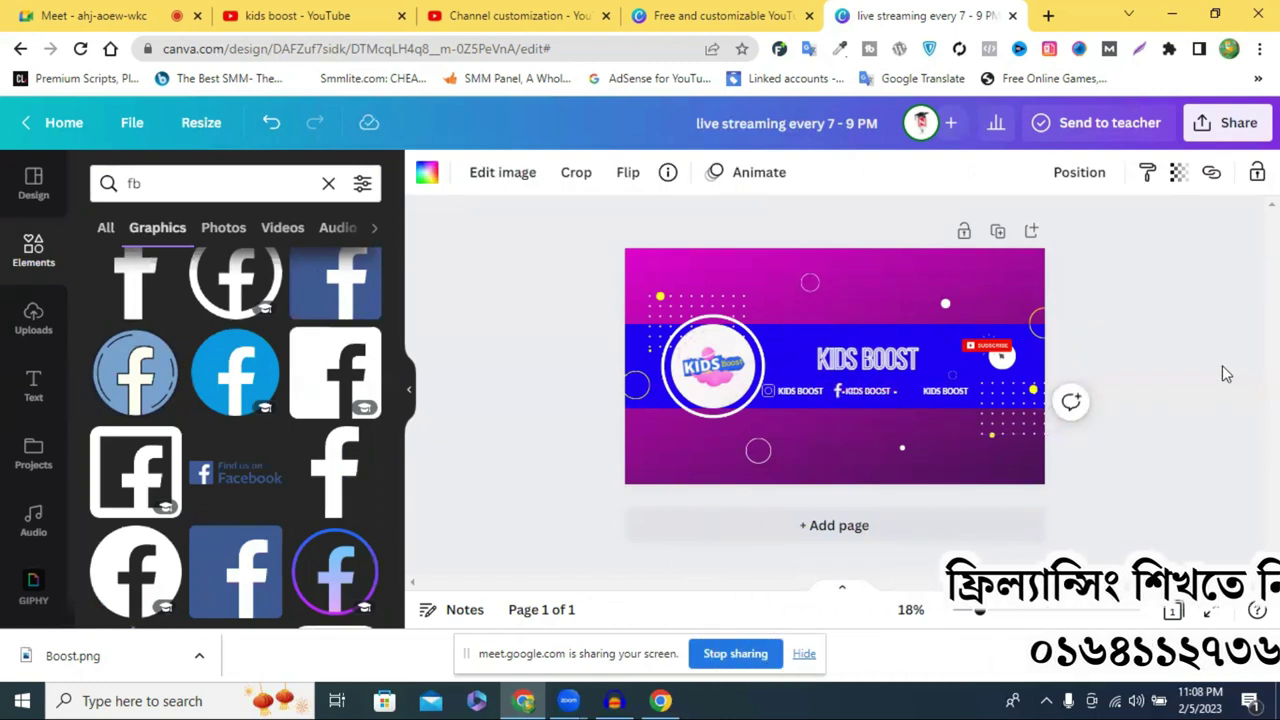
{"action": "left_click", "coordinate": [1150, 390]}
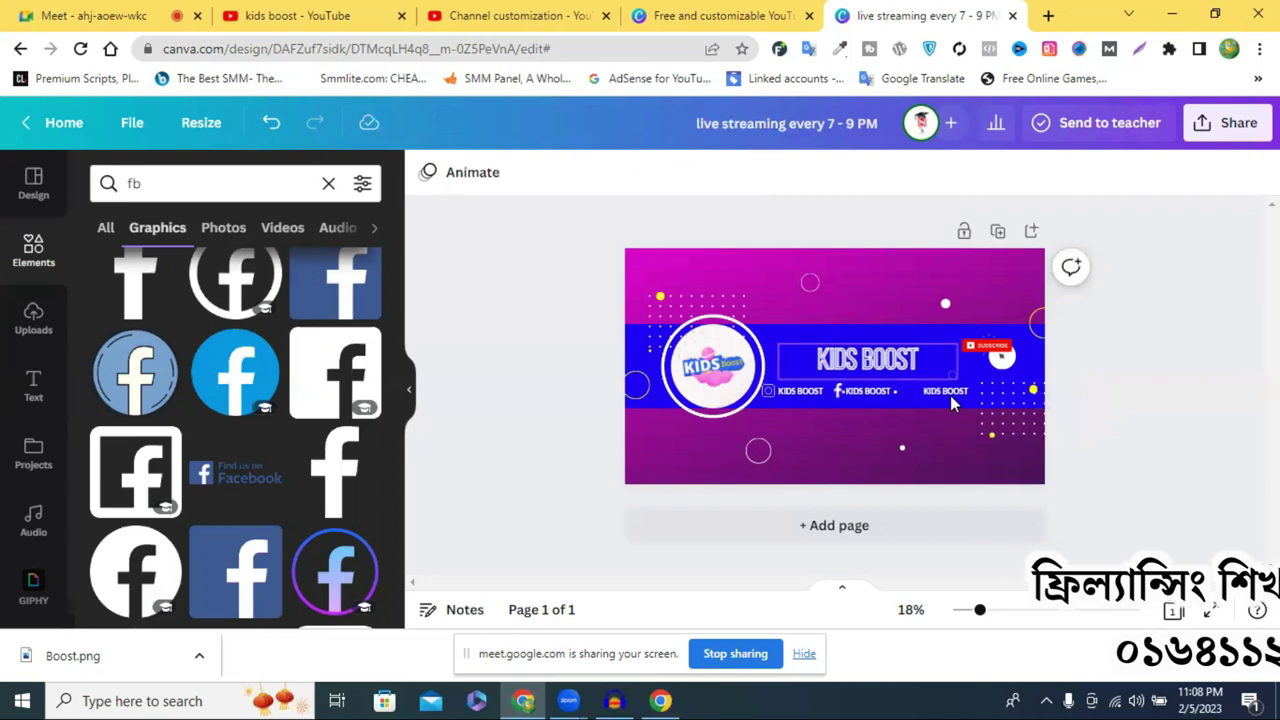
{"action": "left_click", "coordinate": [838, 393]}
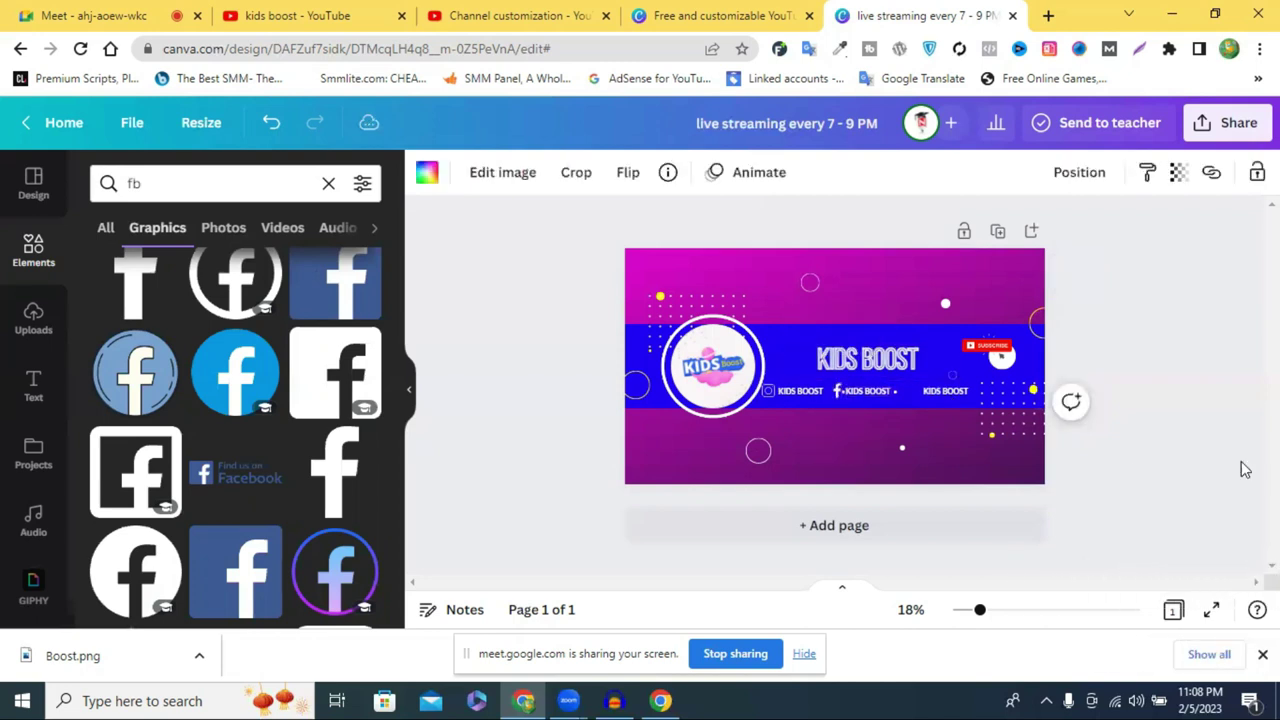
Step: Search Elements for 'tw' and shrink the Twitter bird to a tiny icon by the third label
{"action": "left_click", "coordinate": [204, 184]}
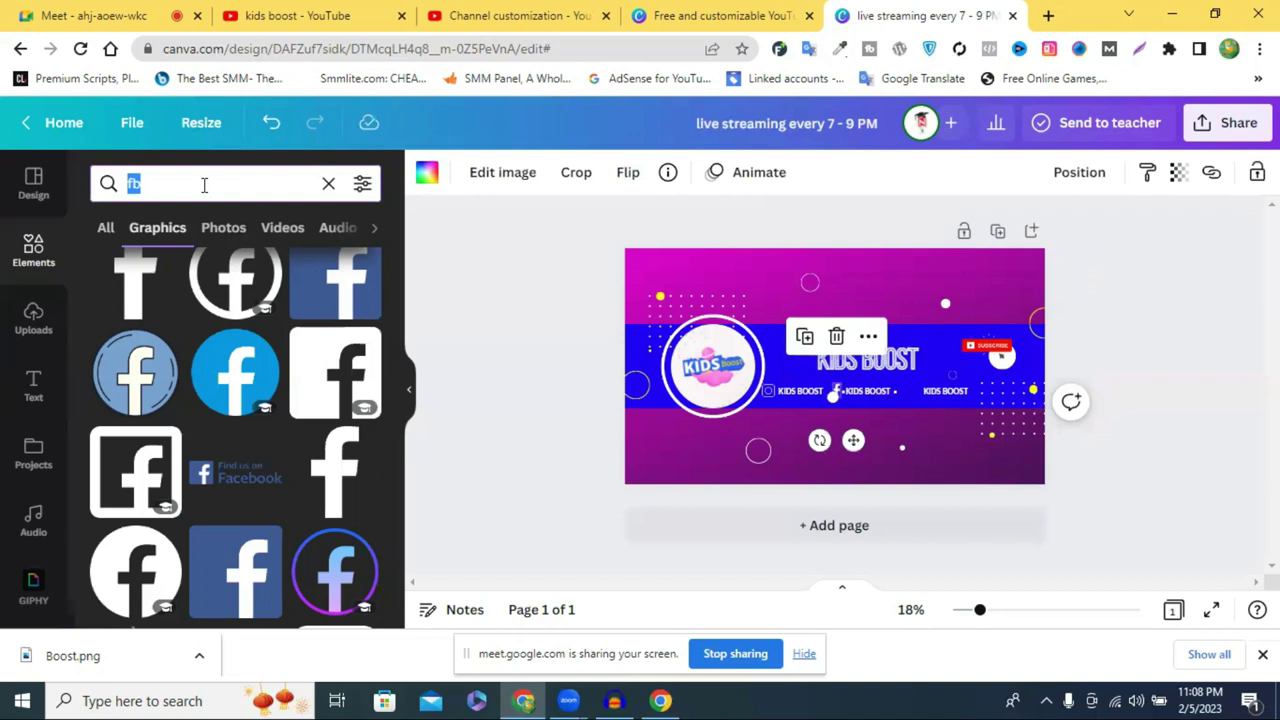
{"action": "type", "text": "tw"}
{"action": "key", "text": "Return"}
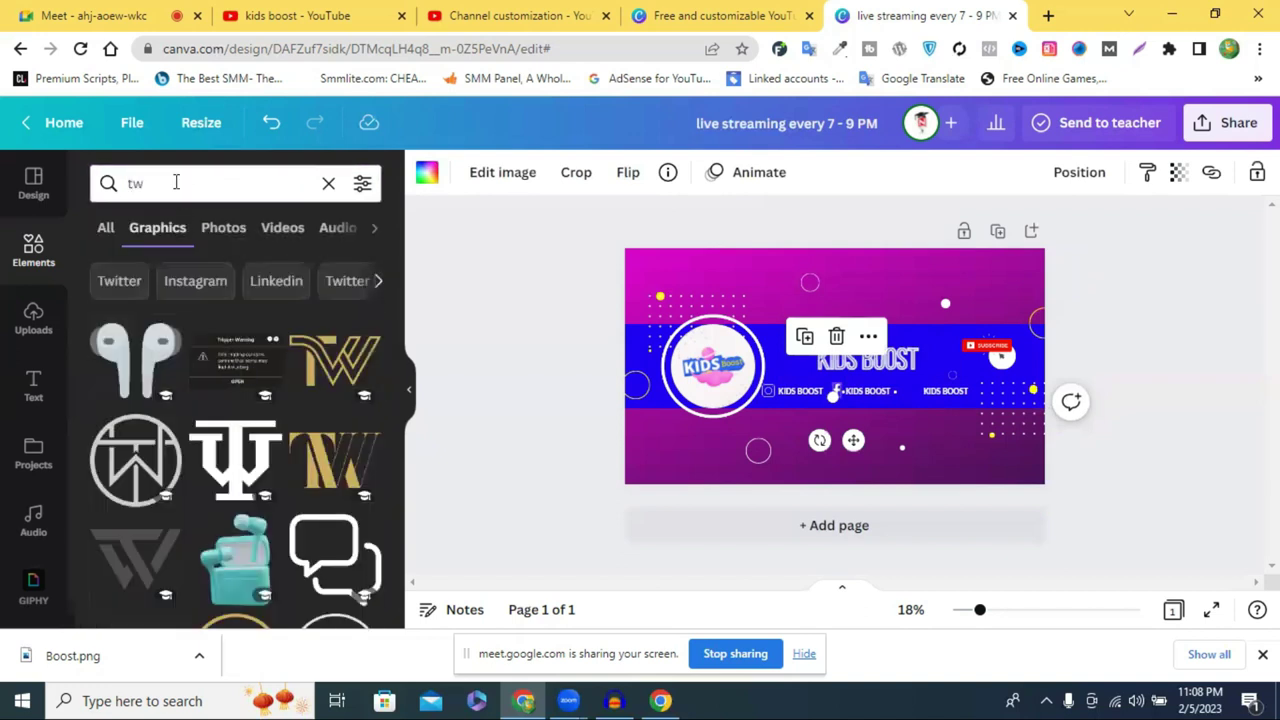
{"action": "key", "text": "Return"}
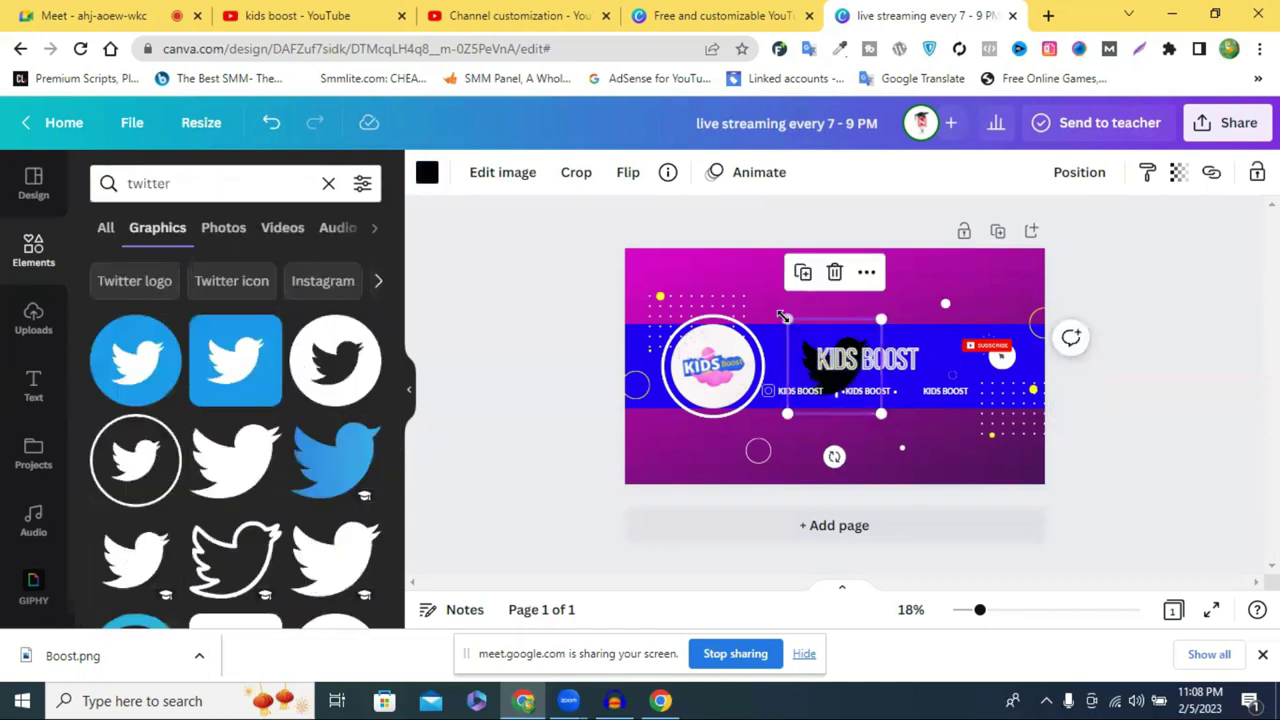
{"action": "left_click_drag", "start_coordinate": [880, 395], "coordinate": [907, 434]}
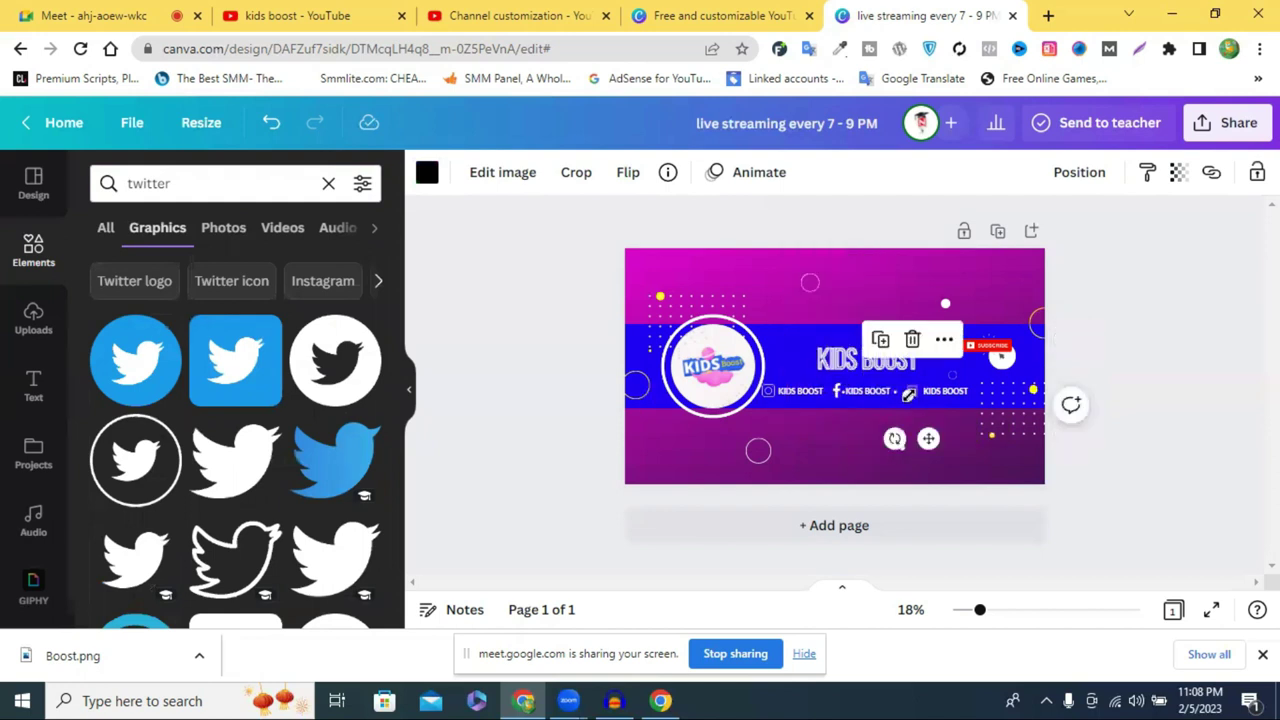
Step: Recolour the Twitter bird white, then bring up the design's Share panel
{"action": "left_click", "coordinate": [1158, 396]}
{"action": "left_click", "coordinate": [427, 172]}
{"action": "left_click", "coordinate": [218, 325]}
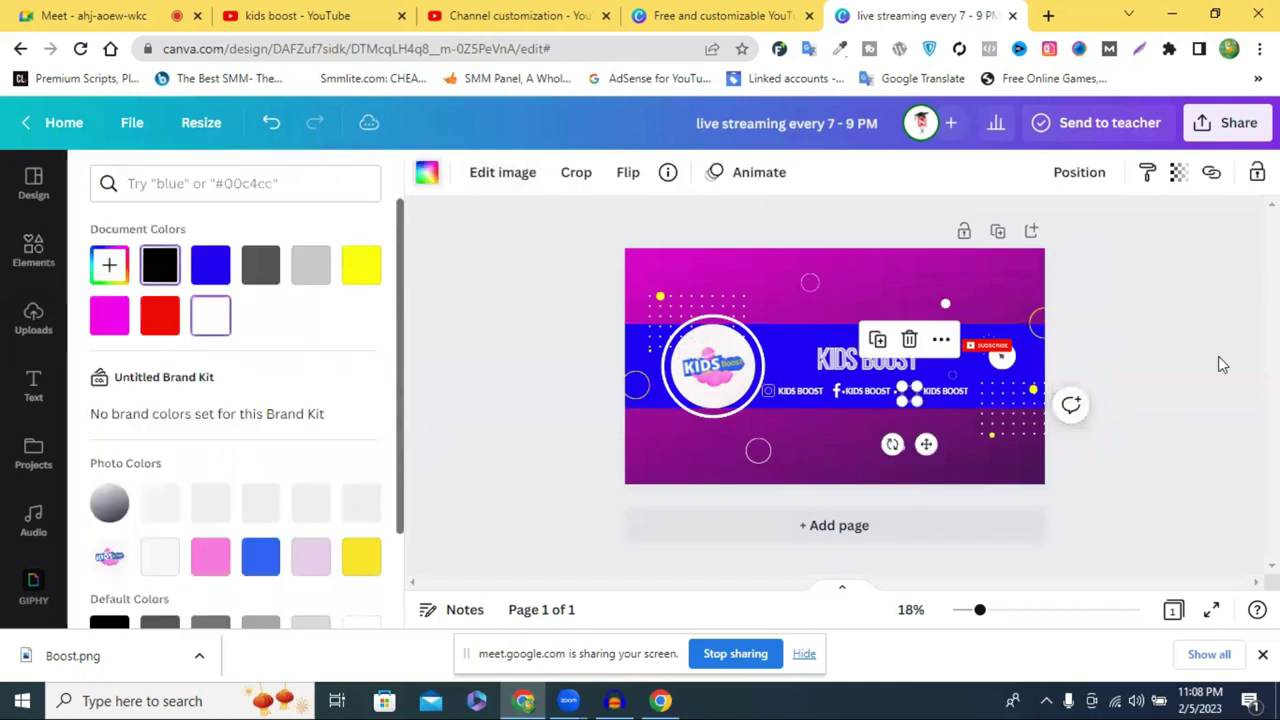
{"action": "left_click", "coordinate": [1209, 350]}
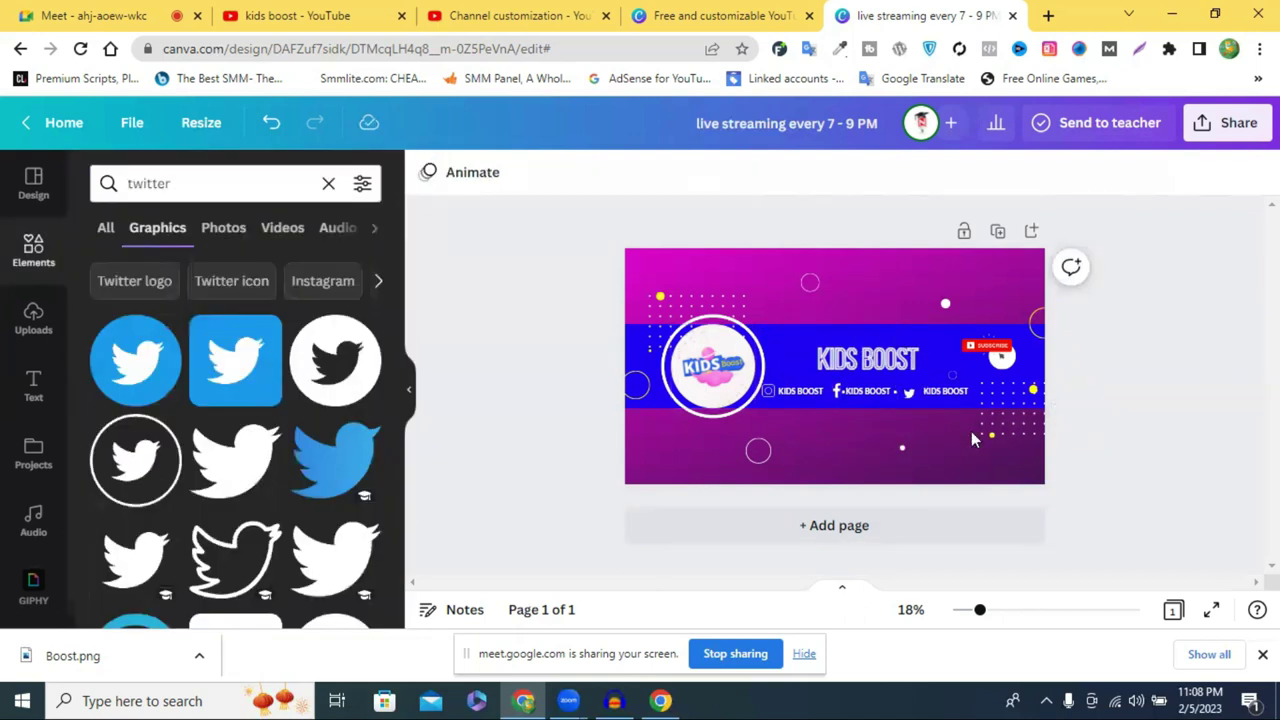
{"action": "left_click", "coordinate": [913, 394]}
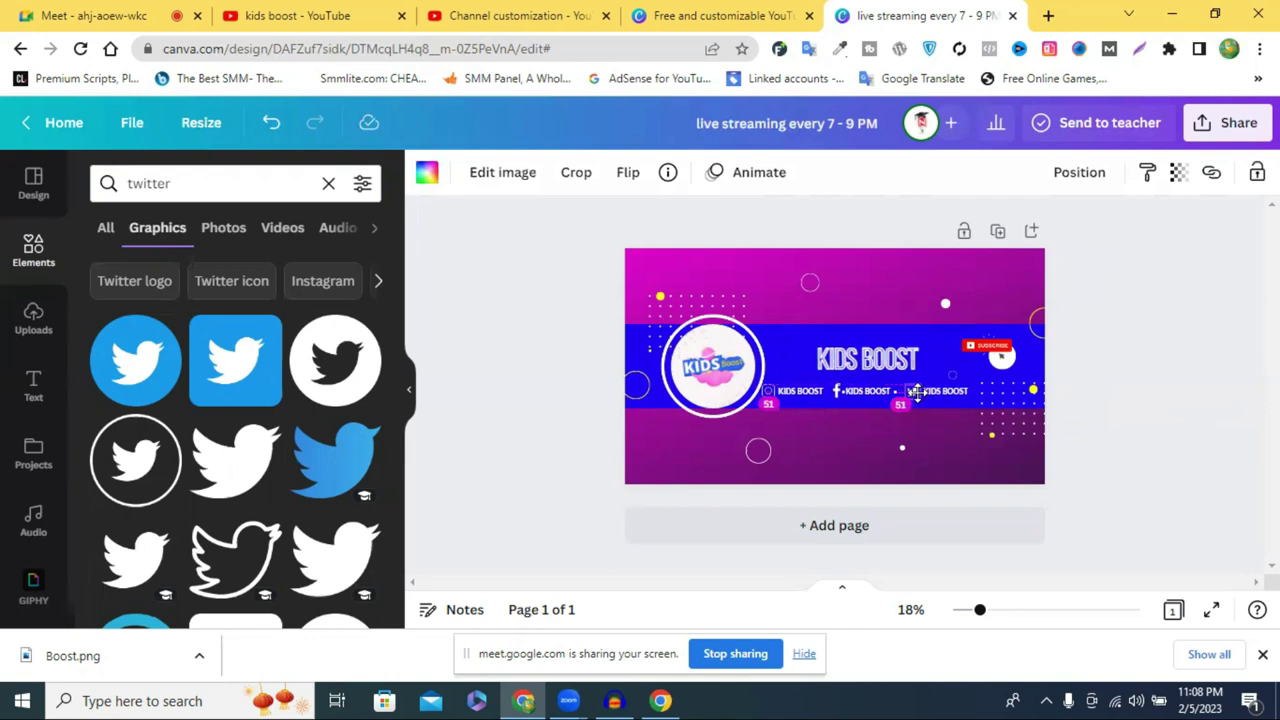
{"action": "left_click", "coordinate": [1192, 384]}
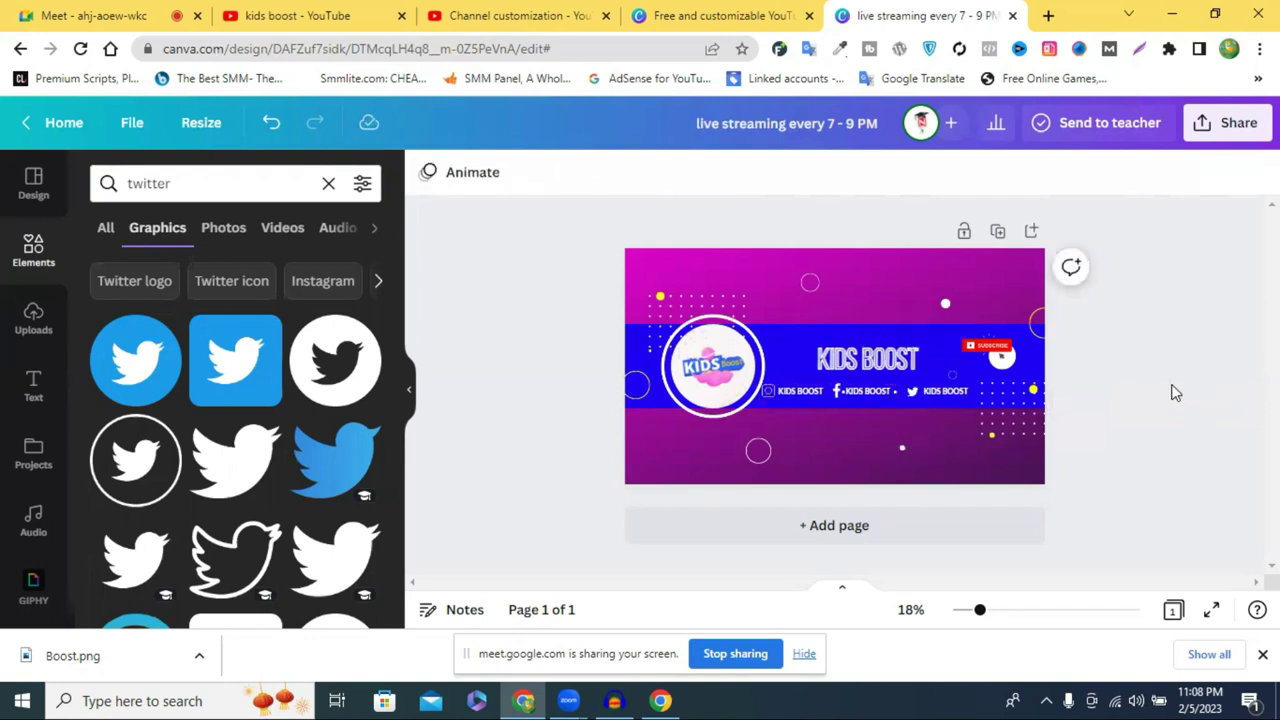
{"action": "left_click", "coordinate": [1238, 133]}
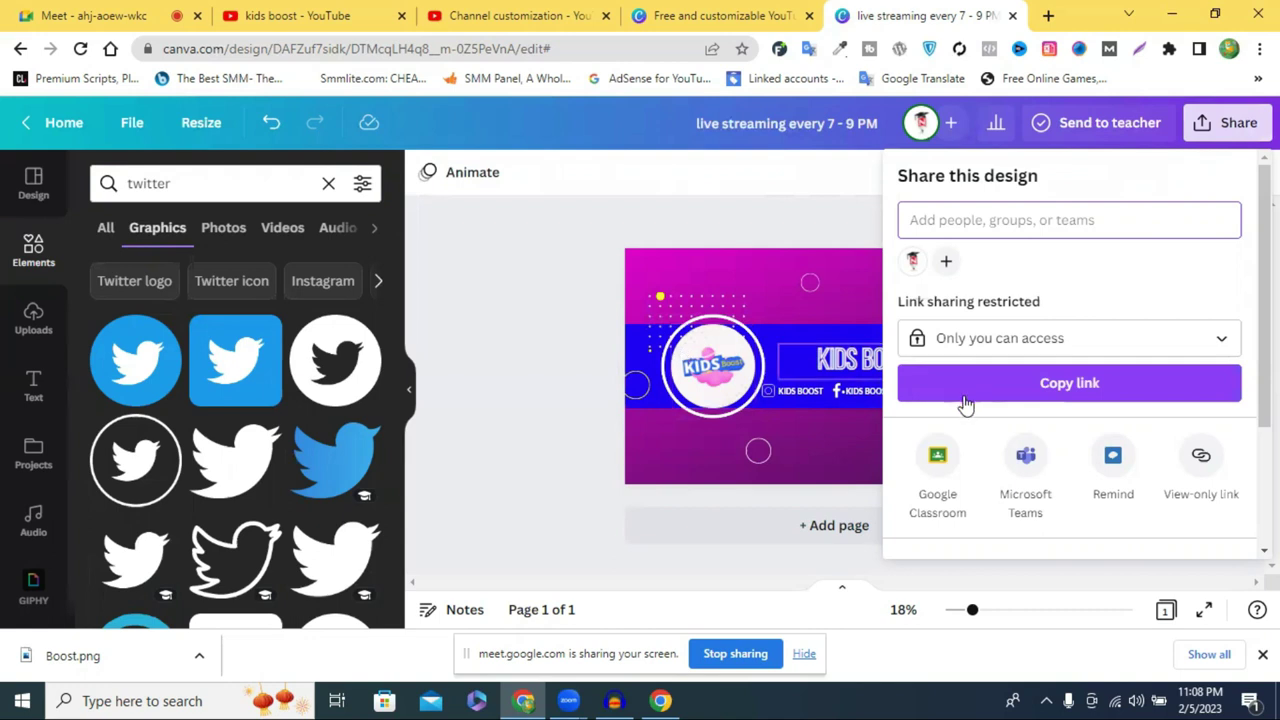
Step: Download the KIDS BOOST banner as a 2,560 × 1,440 PNG
{"action": "scroll", "coordinate": [1150, 430], "scroll_direction": "down", "scroll_amount": 2}
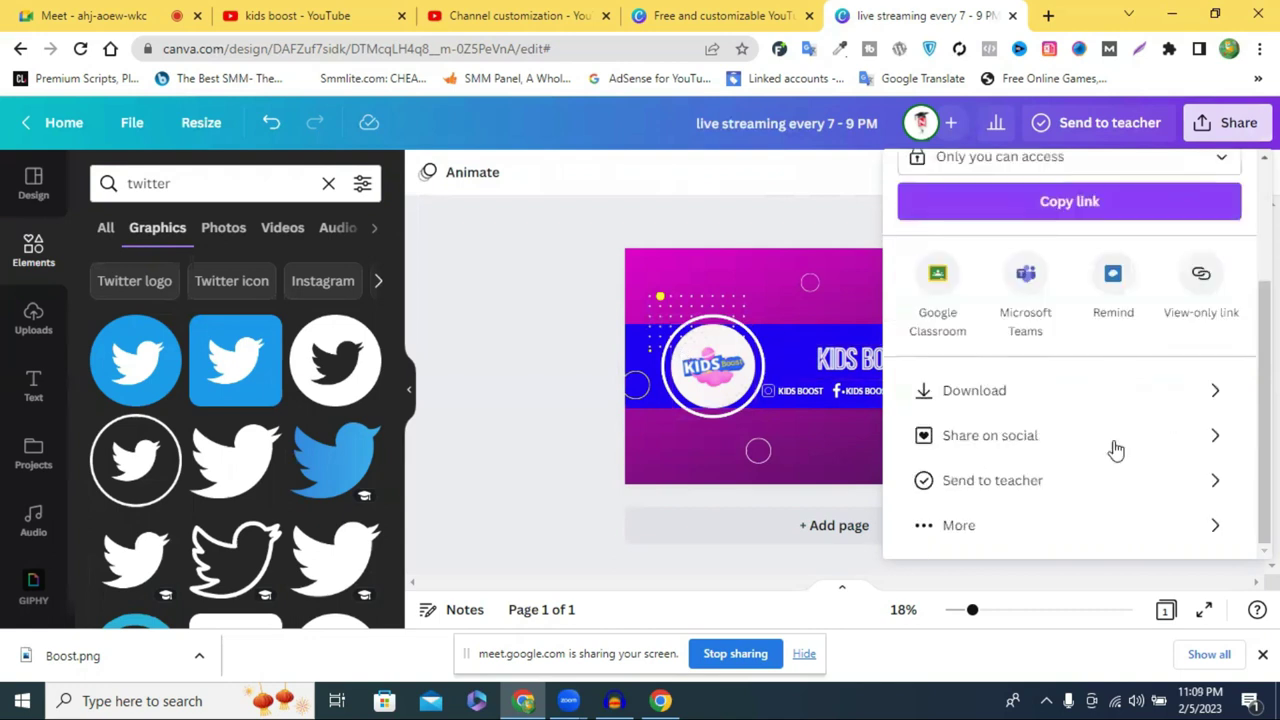
{"action": "left_click", "coordinate": [1005, 406]}
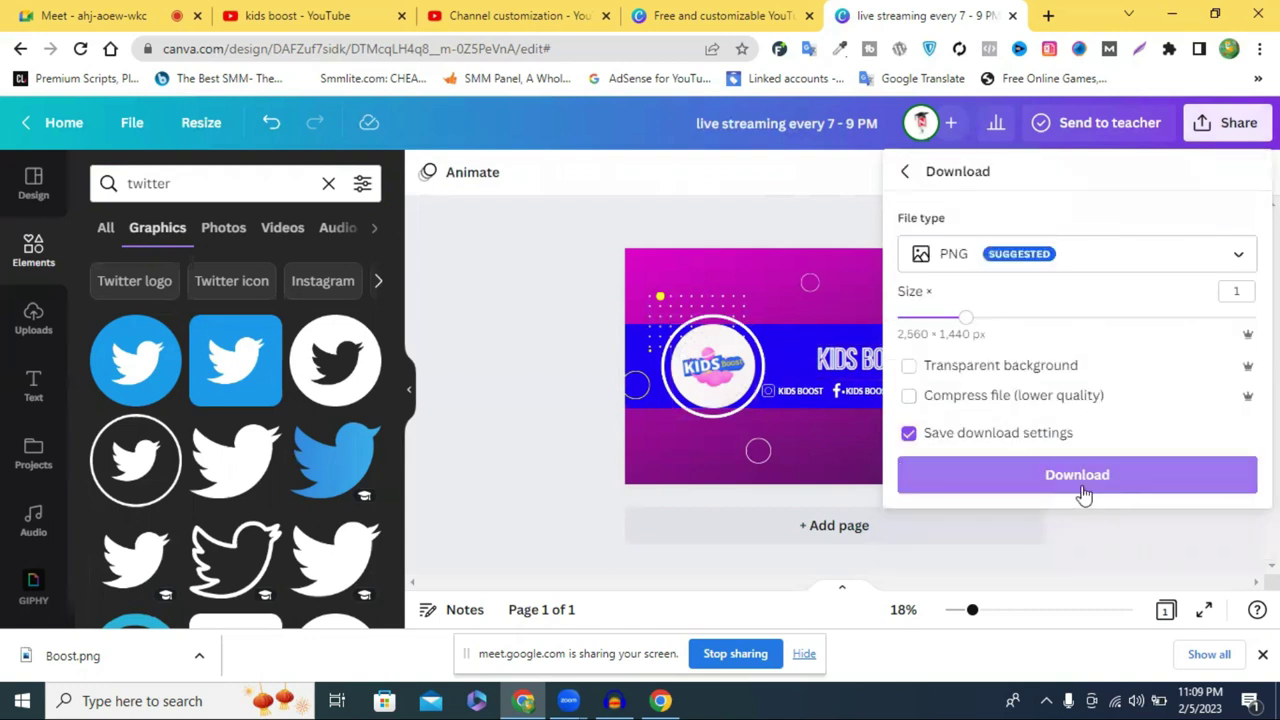
{"action": "left_click", "coordinate": [1027, 476]}
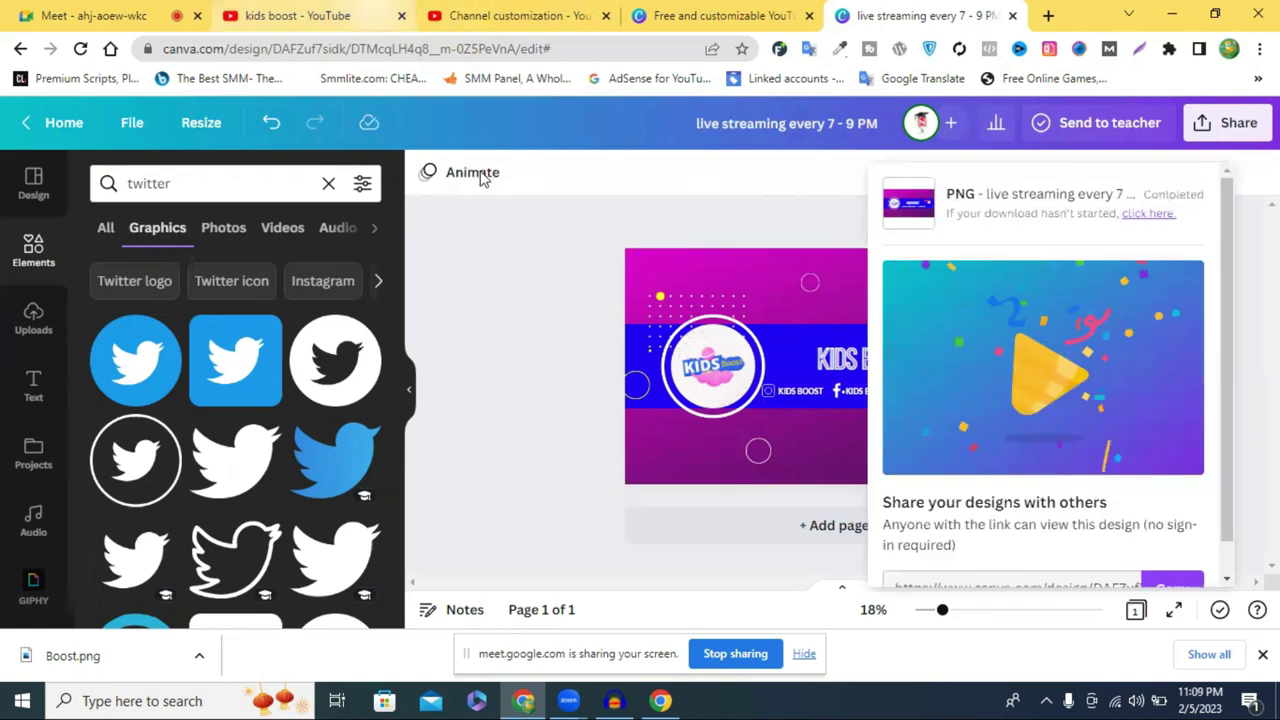
Step: Upload the downloaded 'live streaming every 7 - 9 PM' PNG as the channel banner and accept the crop
{"action": "key", "text": "ctrl+2"}
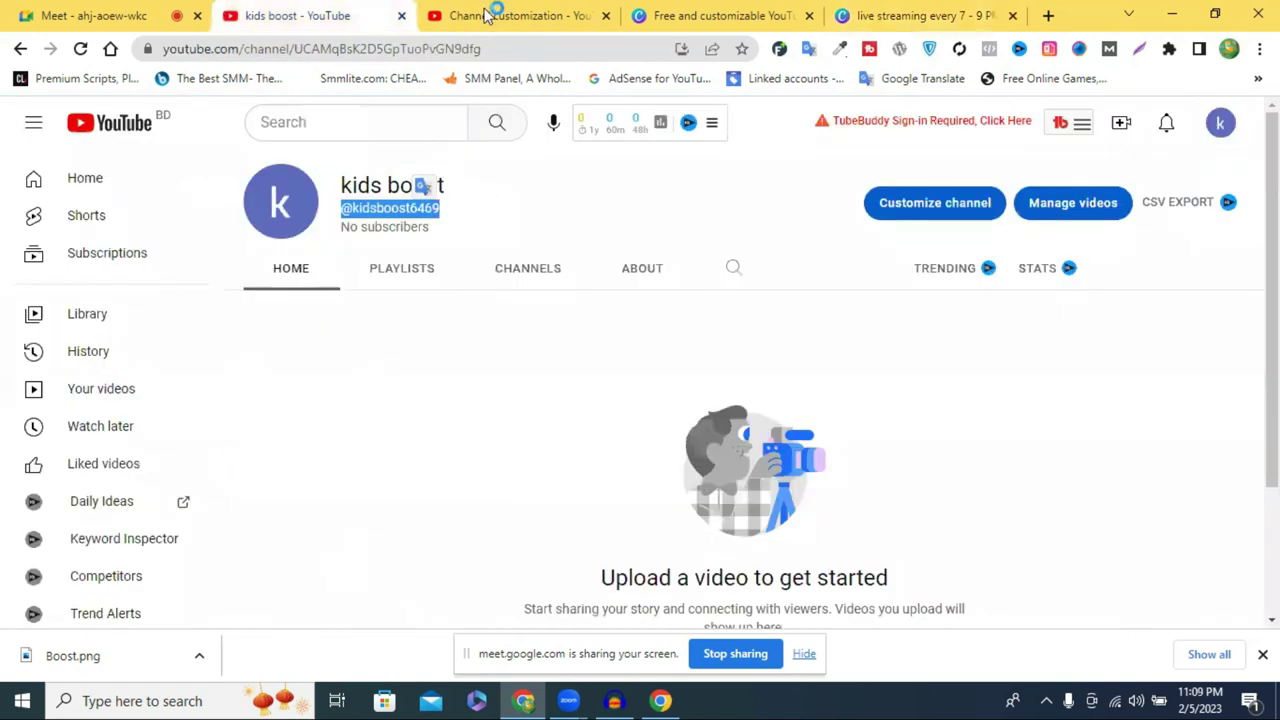
{"action": "left_click", "coordinate": [490, 14]}
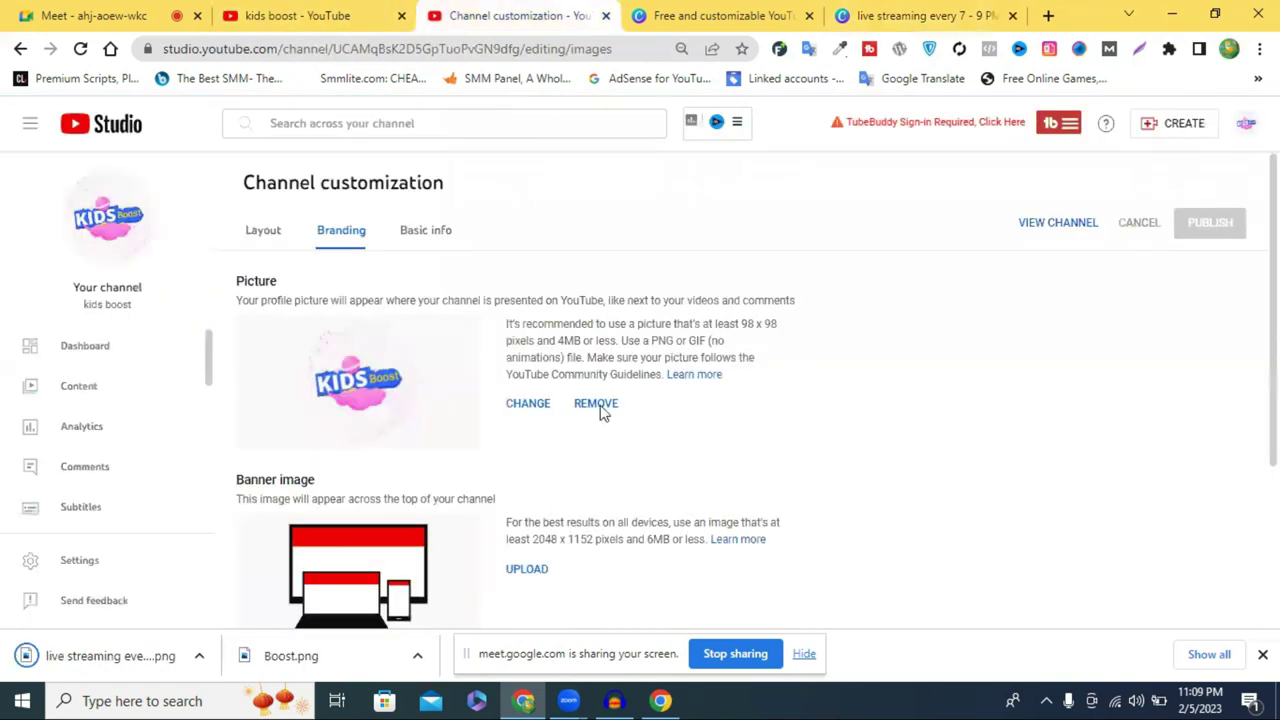
{"action": "scroll", "coordinate": [525, 390], "scroll_direction": "down", "scroll_amount": 2}
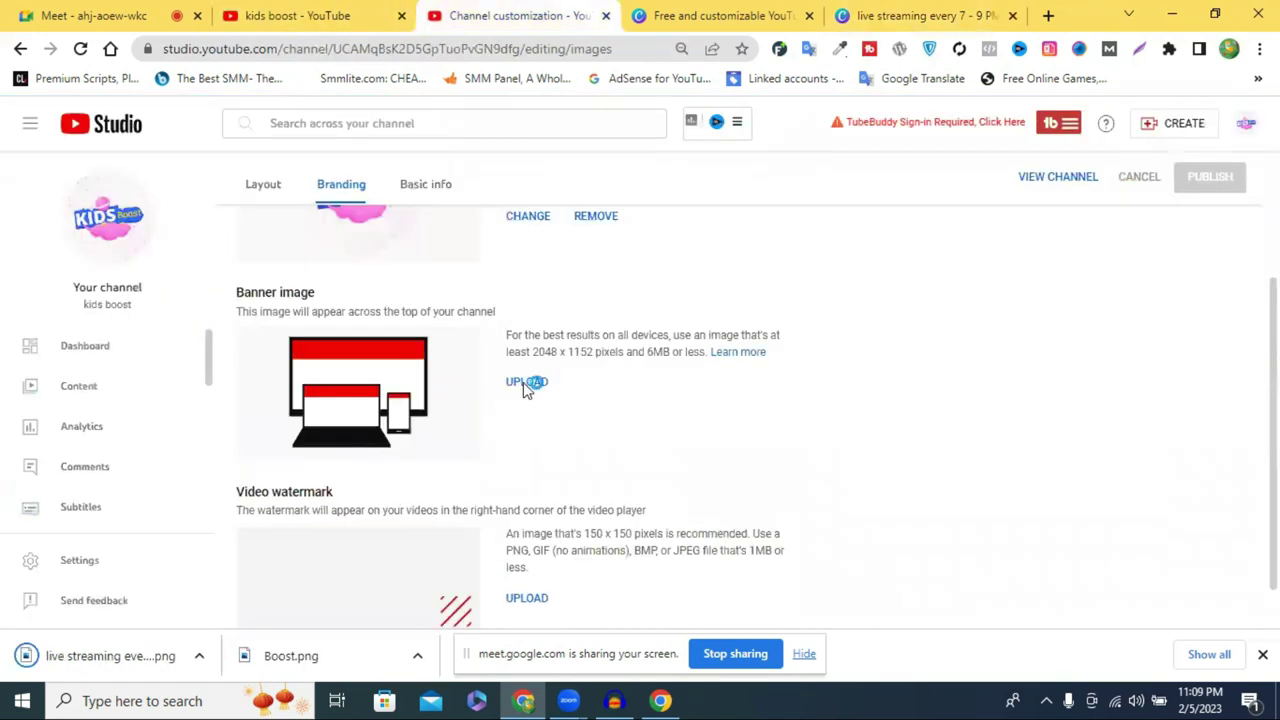
{"action": "left_click", "coordinate": [523, 382]}
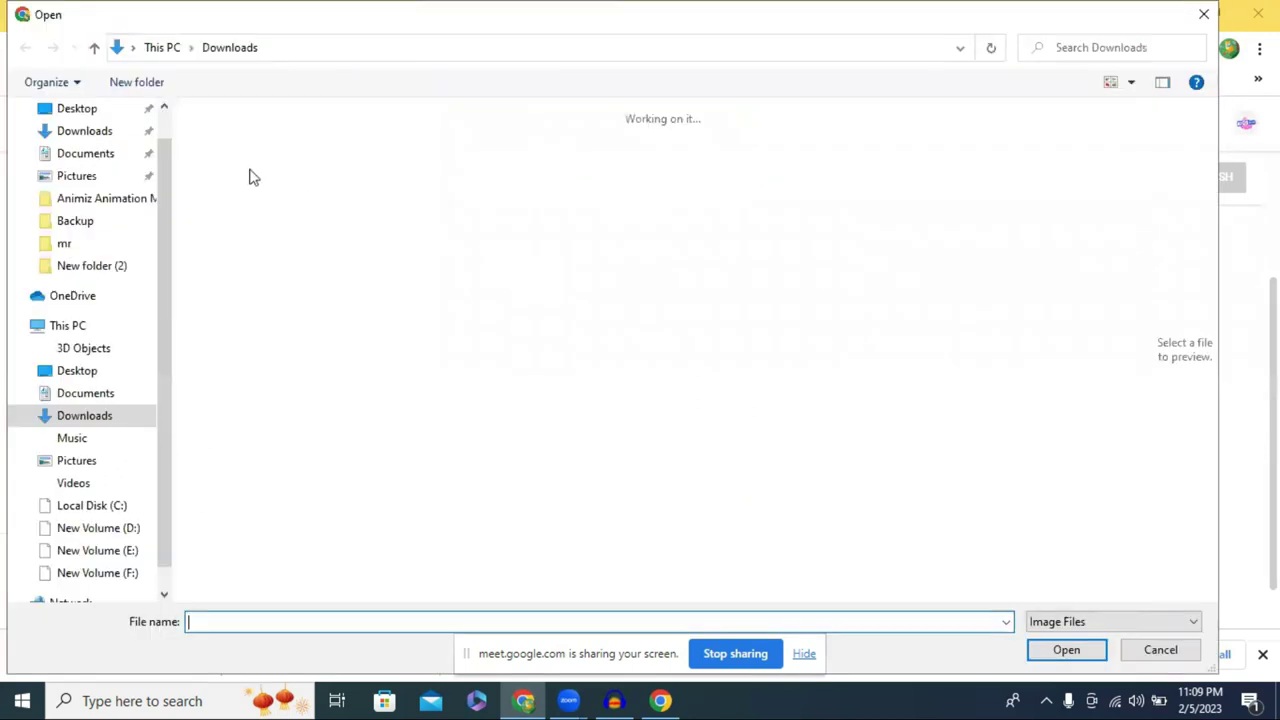
{"action": "left_click", "coordinate": [240, 172]}
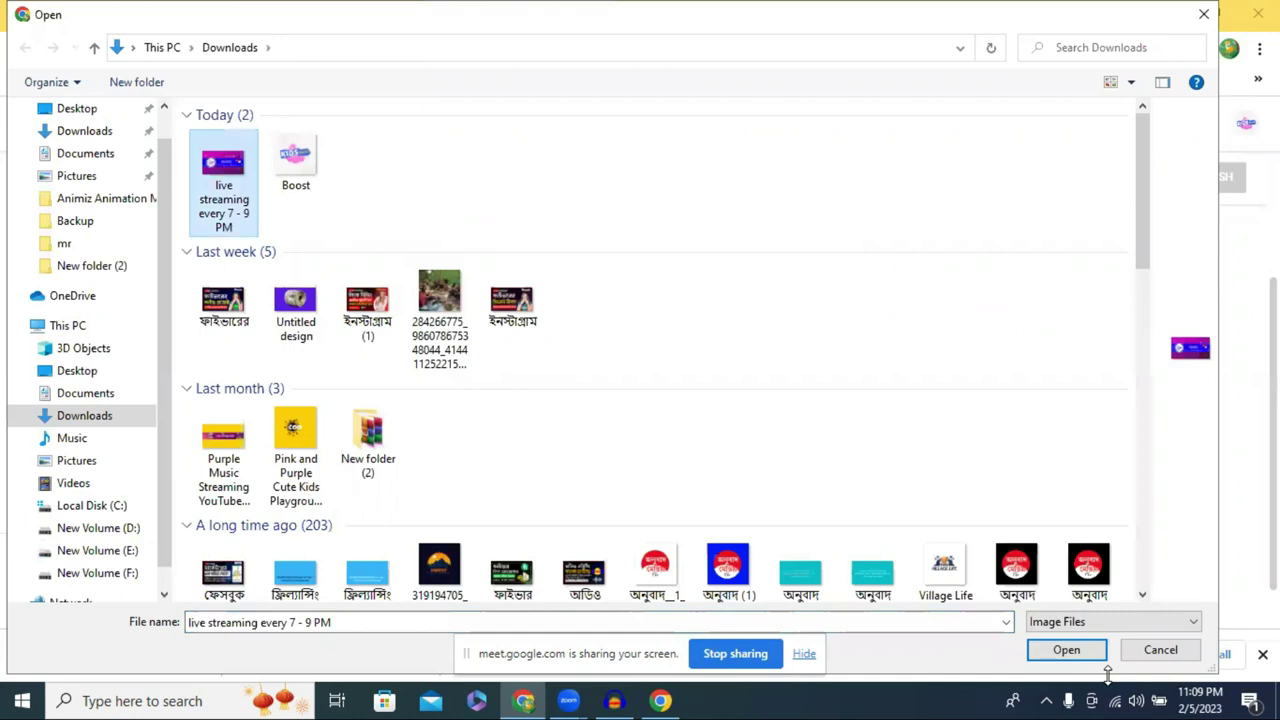
{"action": "key", "text": "Return"}
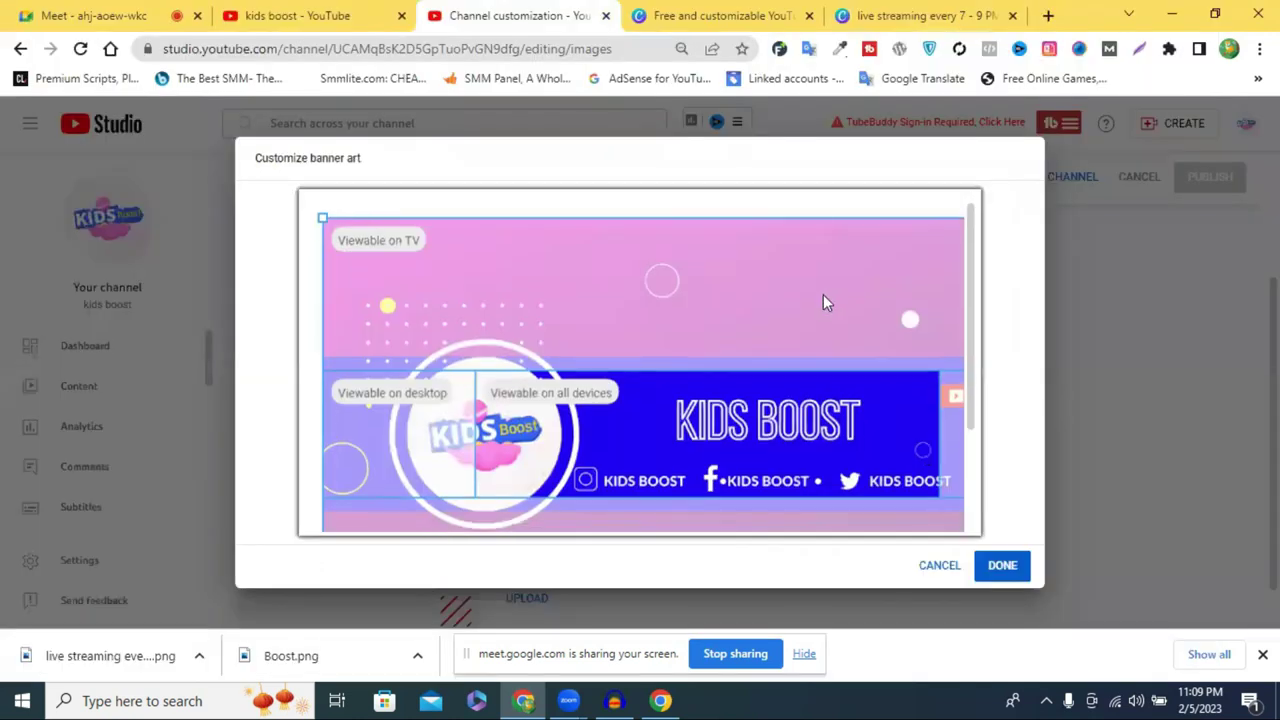
{"action": "scroll", "coordinate": [823, 300], "scroll_direction": "down", "scroll_amount": 3}
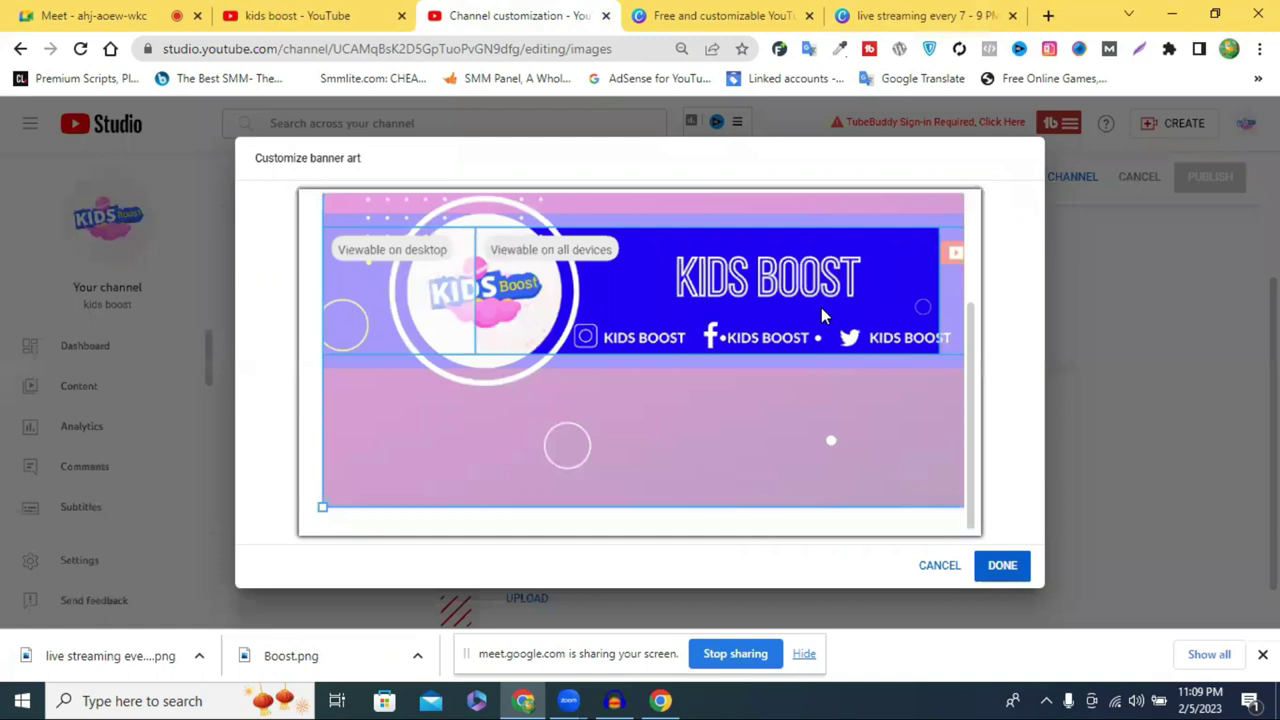
{"action": "left_click", "coordinate": [1024, 567]}
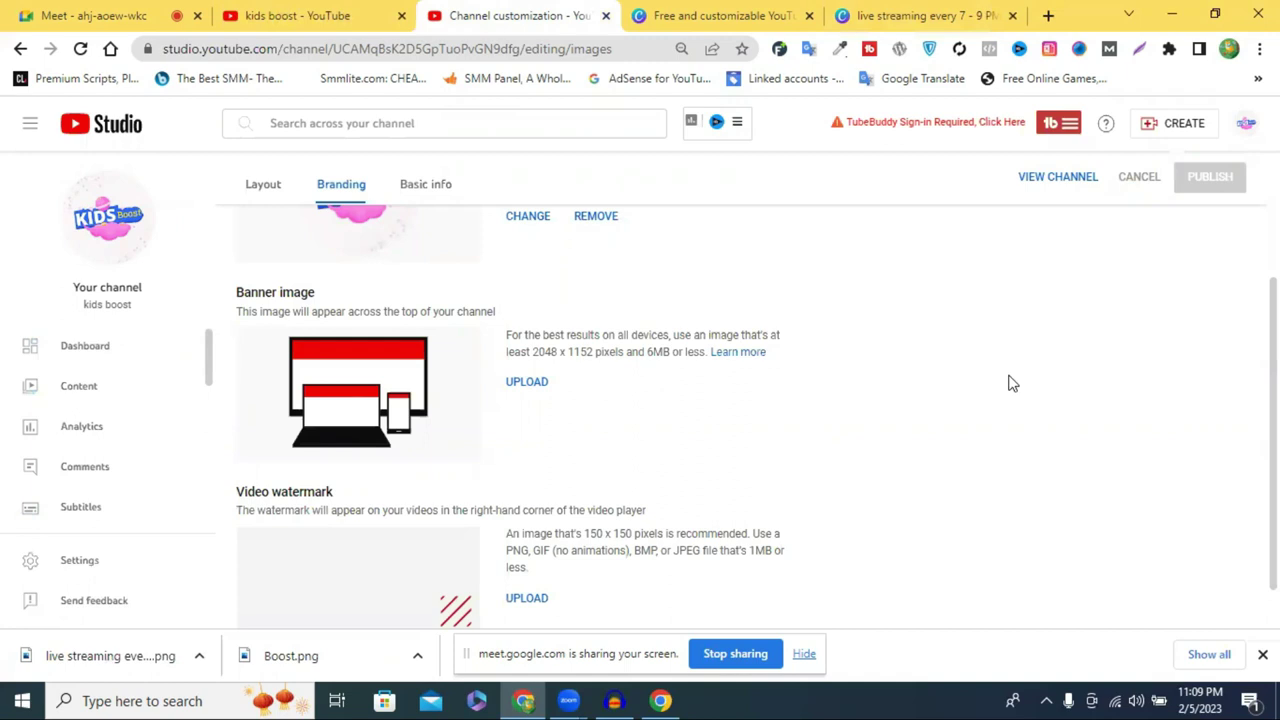
{"action": "scroll", "coordinate": [1213, 240], "scroll_direction": "up", "scroll_amount": 2}
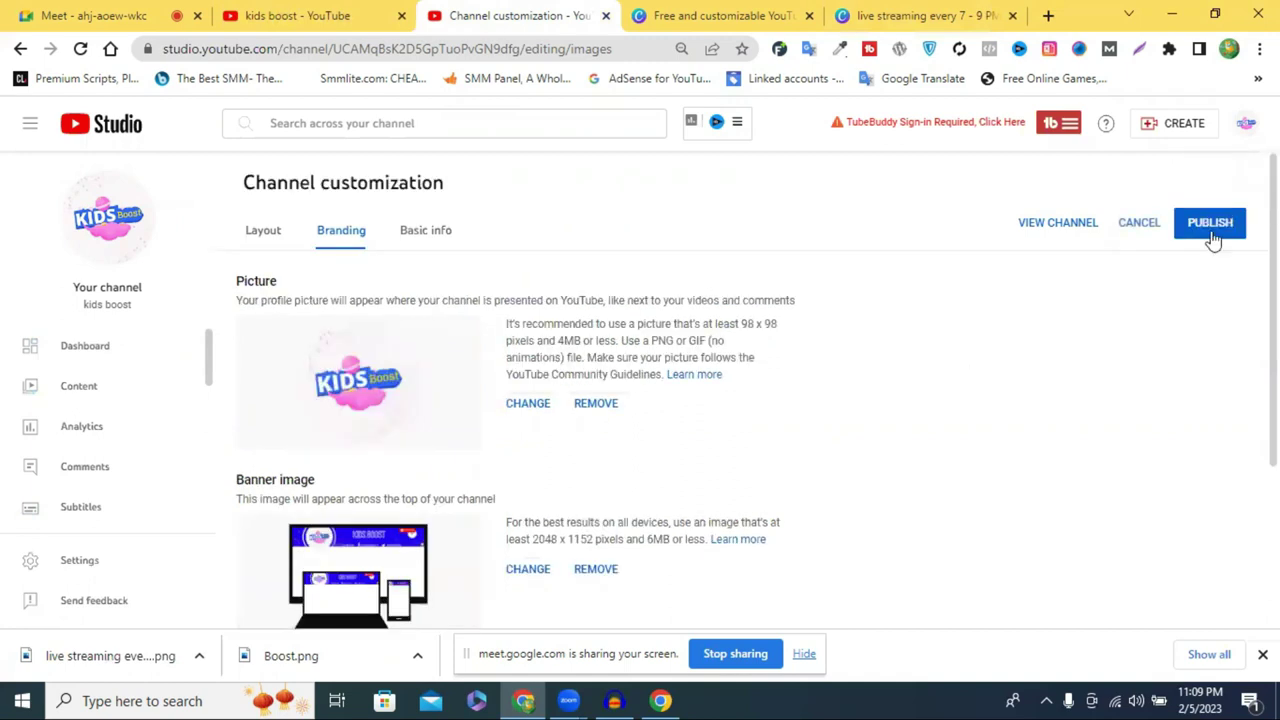
Step: Publish the new KIDS BOOST banner and open a new browser tab
{"action": "left_click", "coordinate": [1211, 226]}
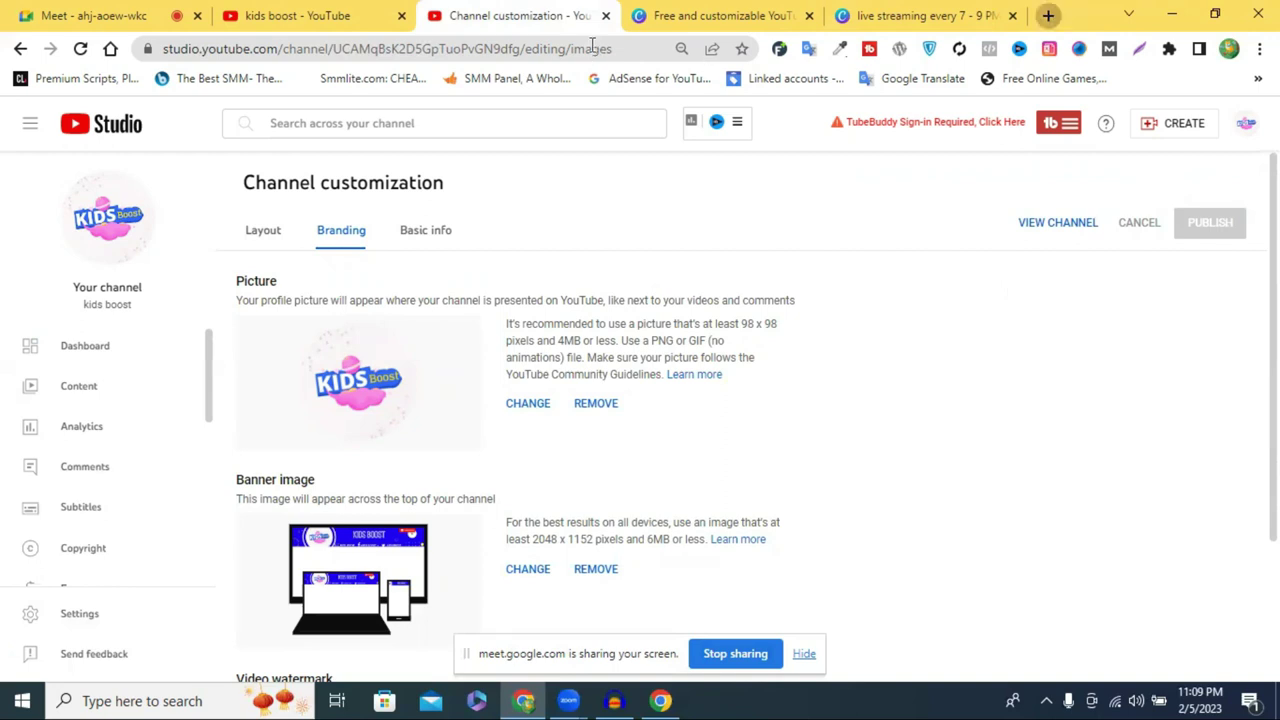
{"action": "key", "text": "ctrl+t"}
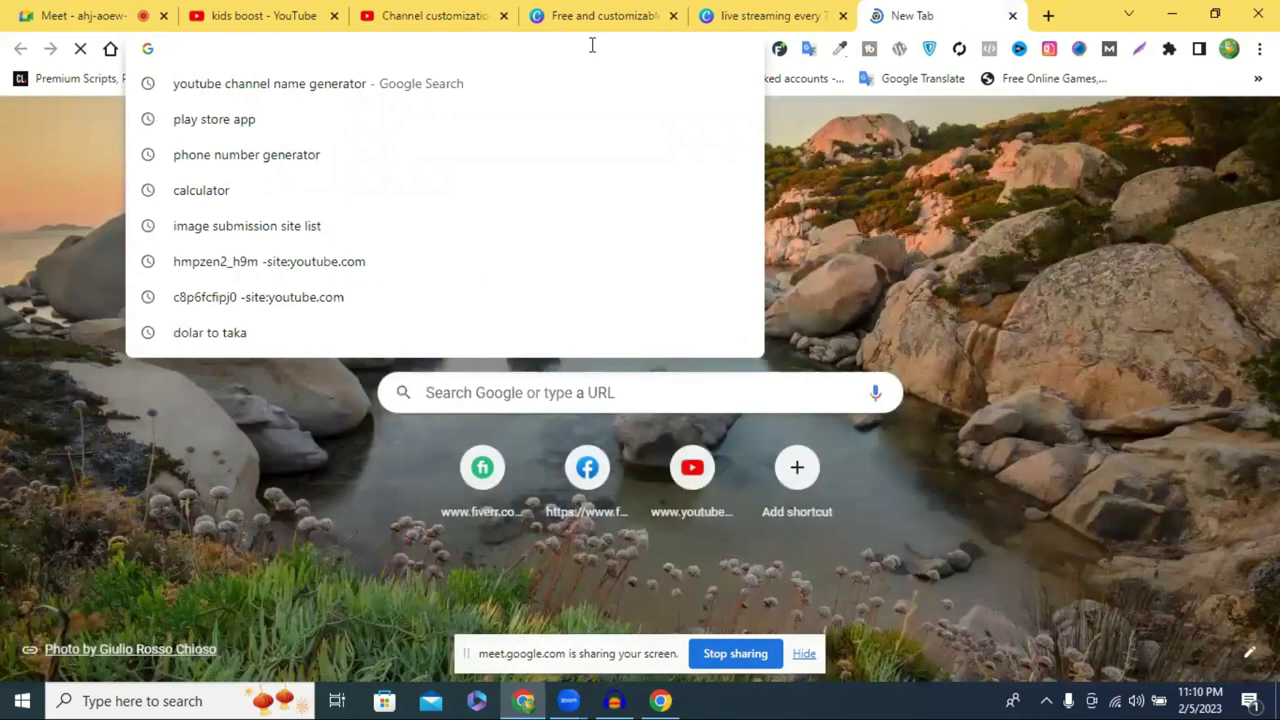
Step: Search 'play store app' from the address bar to find Android Apps on Google Play
{"action": "type", "text": "play"}
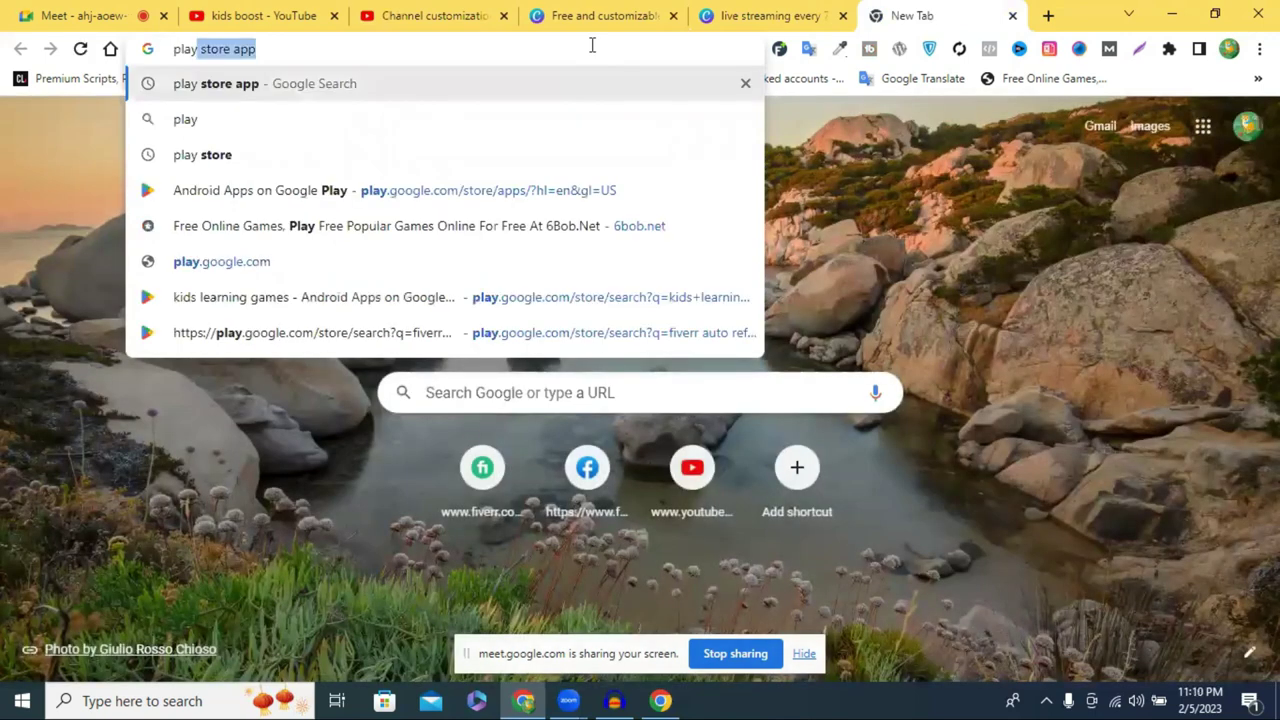
{"action": "key", "text": "Return"}
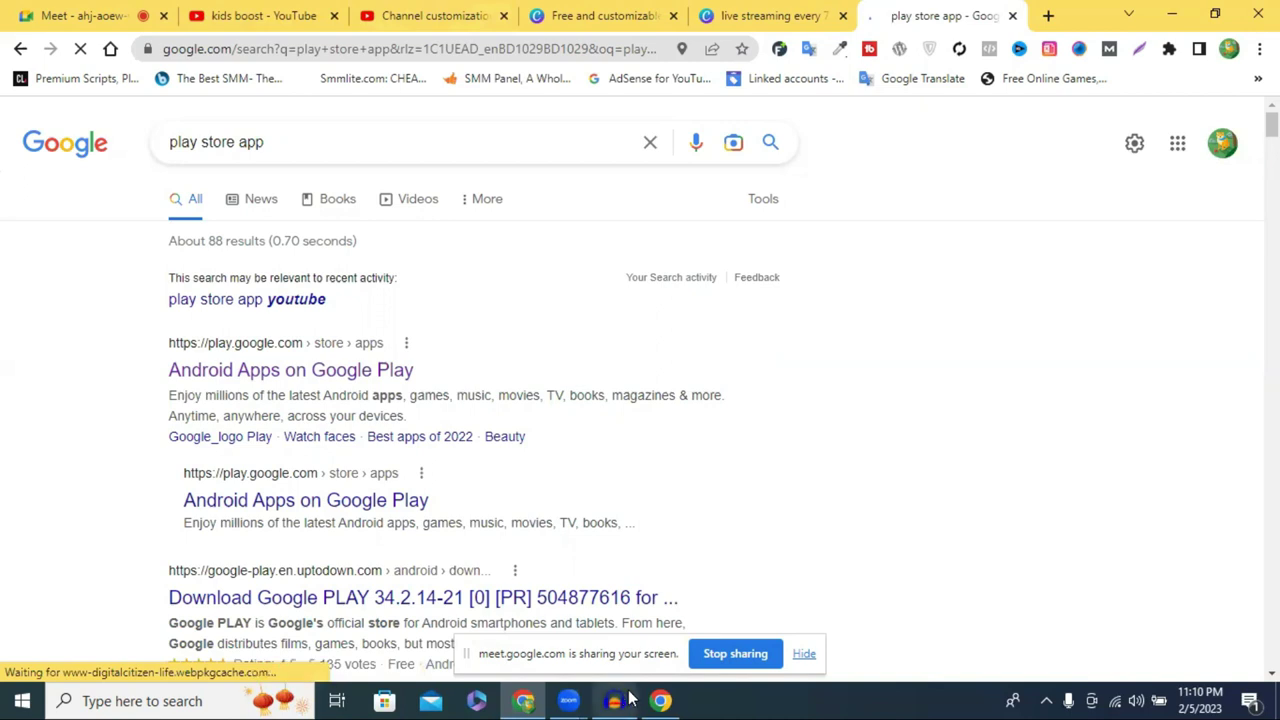
{"action": "mouse_move", "coordinate": [628, 698]}
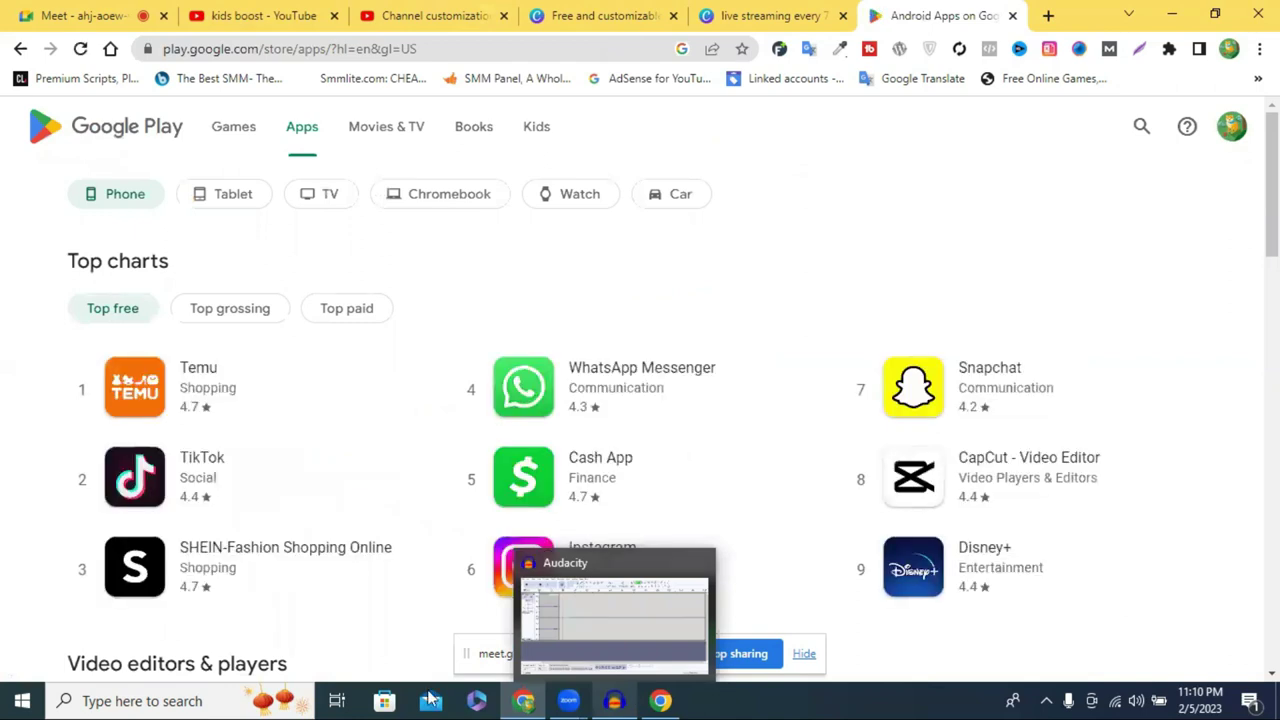
Step: Search Google Play for 'logo maker' and open the Logo Maker : Graphic Design app
{"action": "left_click", "coordinate": [1142, 132]}
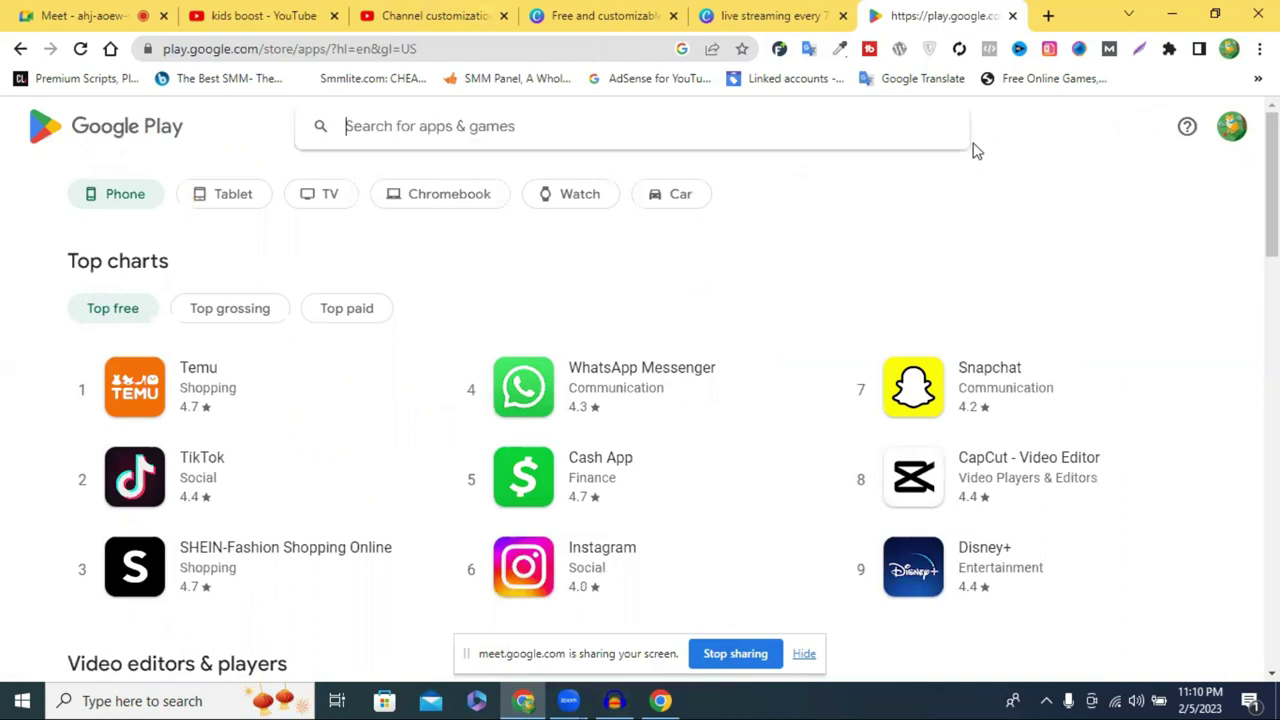
{"action": "left_click", "coordinate": [687, 134]}
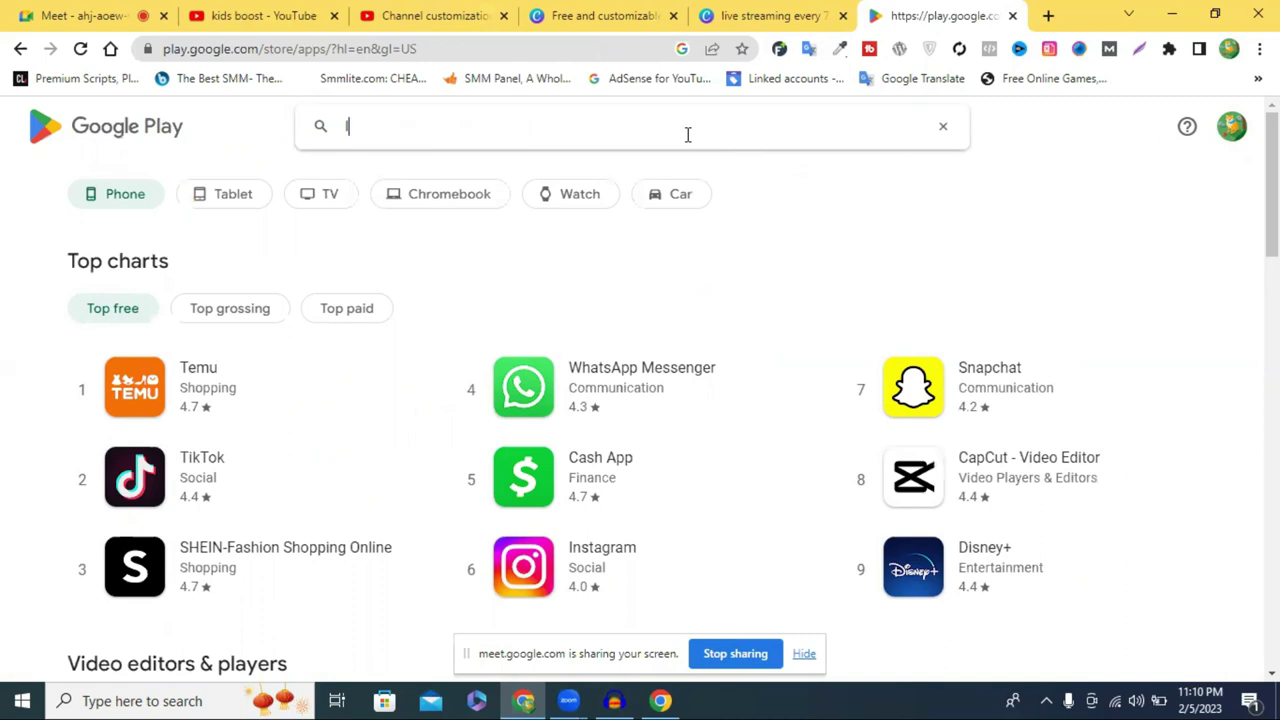
{"action": "type", "text": "logo"}
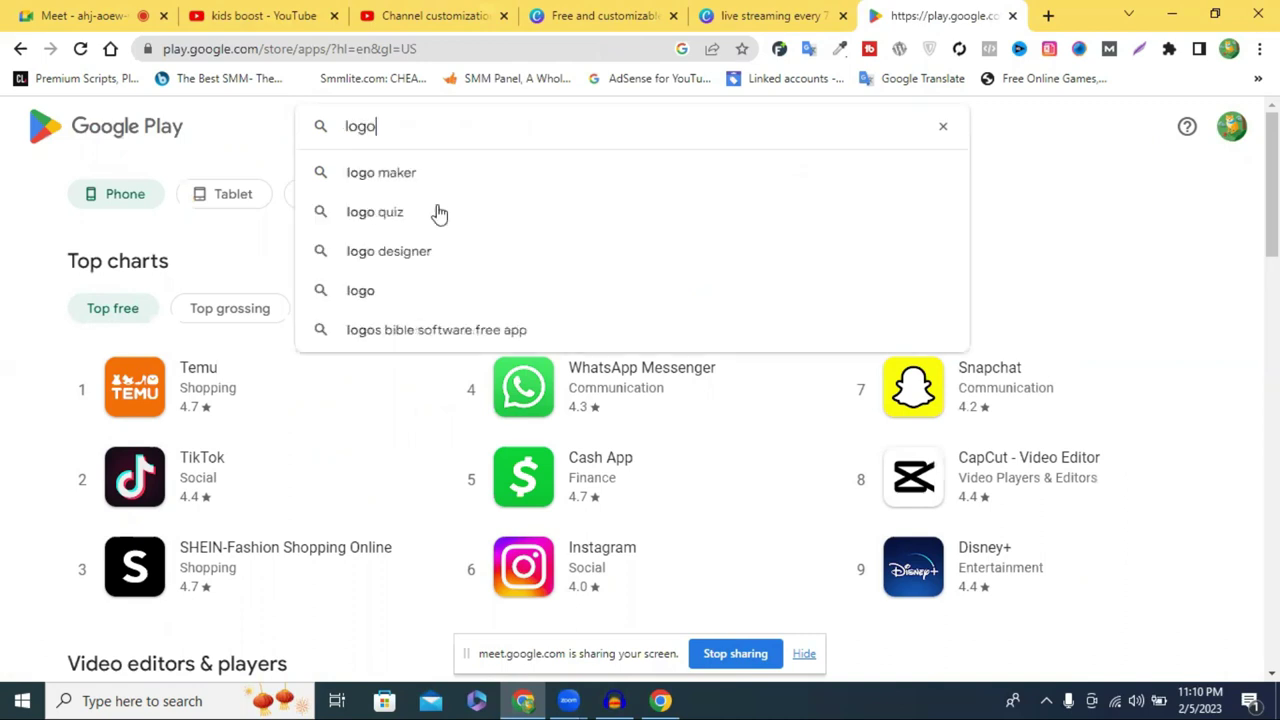
{"action": "left_click", "coordinate": [433, 178]}
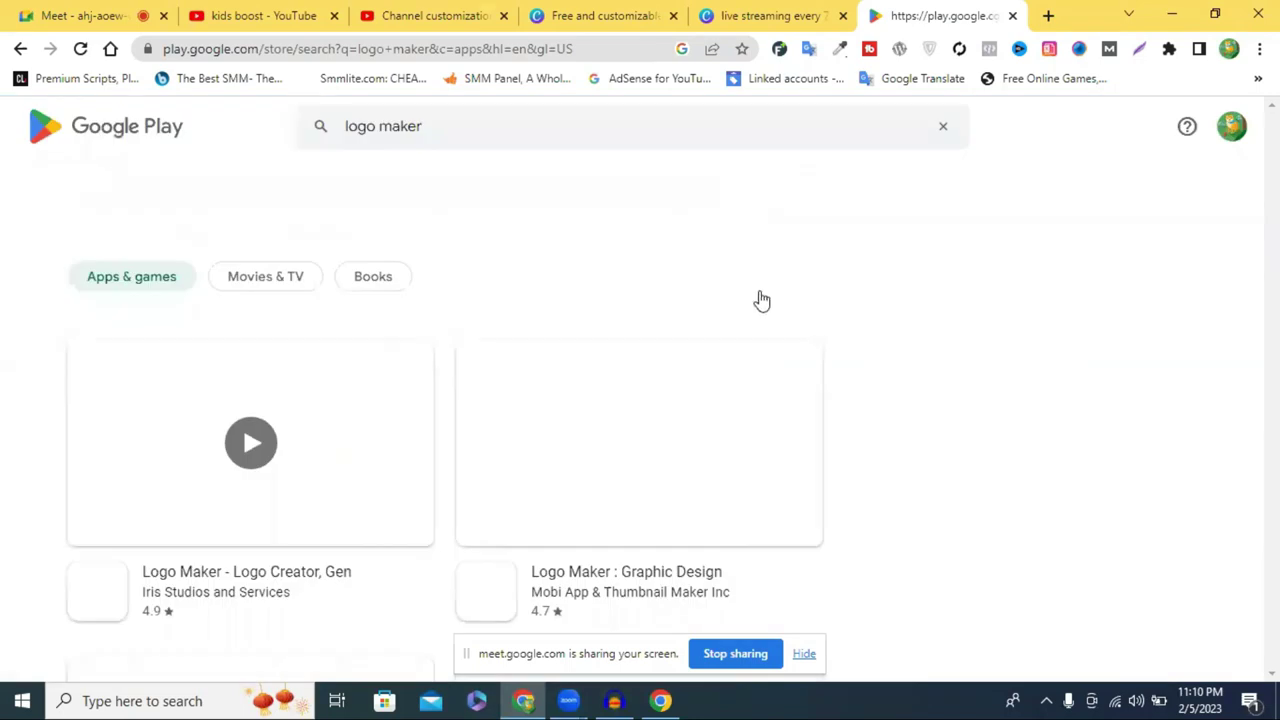
{"action": "scroll", "coordinate": [789, 349], "scroll_direction": "down", "scroll_amount": 2}
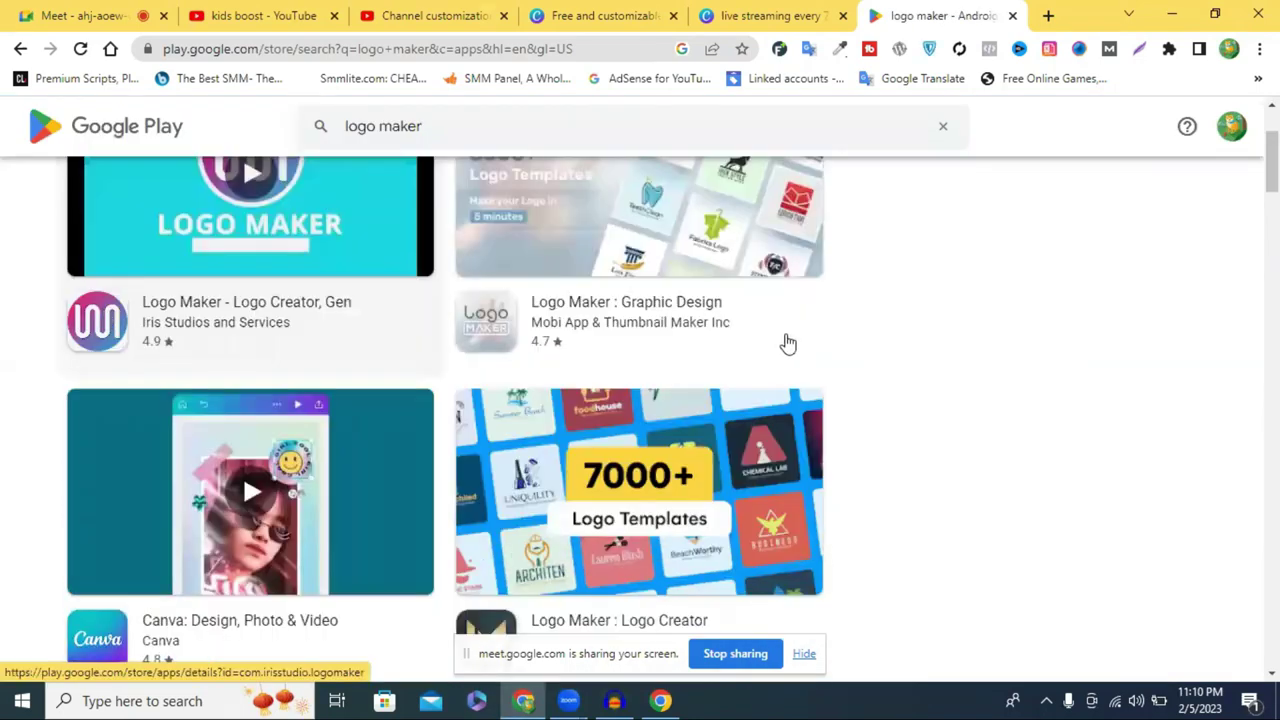
{"action": "scroll", "coordinate": [591, 277], "scroll_direction": "up", "scroll_amount": 1}
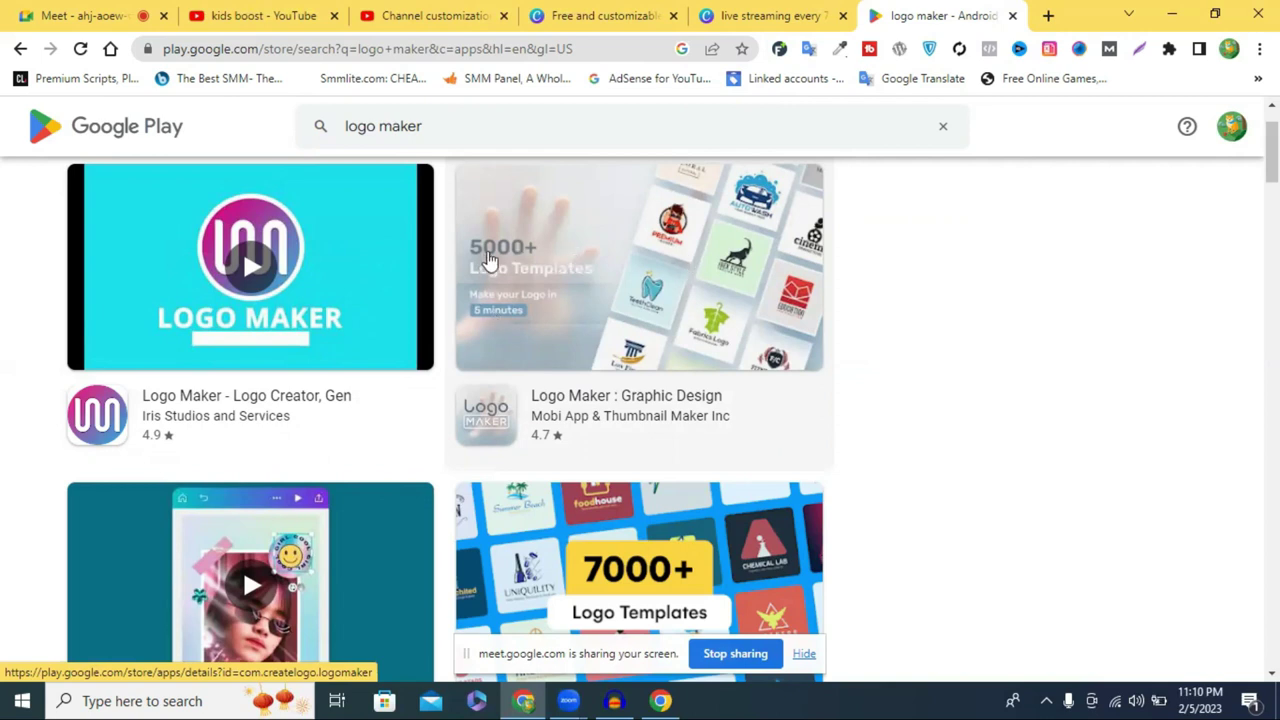
{"action": "scroll", "coordinate": [840, 288], "scroll_direction": "up", "scroll_amount": 1}
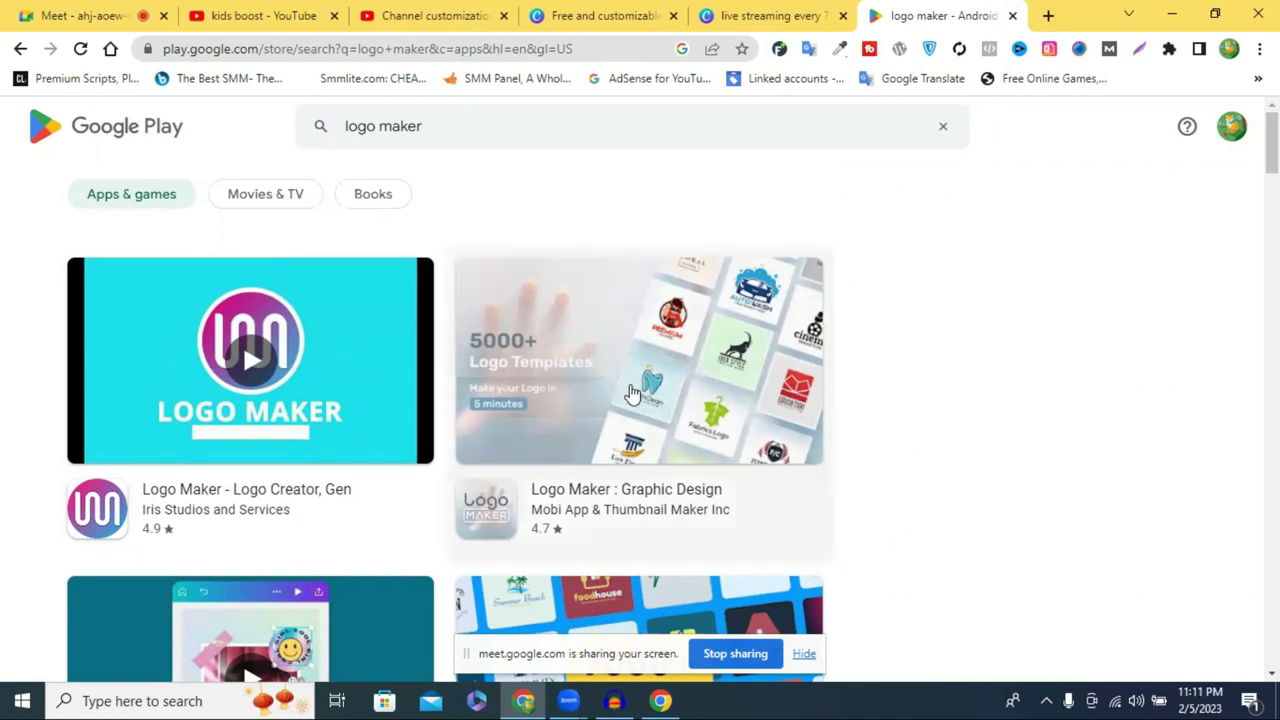
{"action": "scroll", "coordinate": [674, 346], "scroll_direction": "down", "scroll_amount": 1}
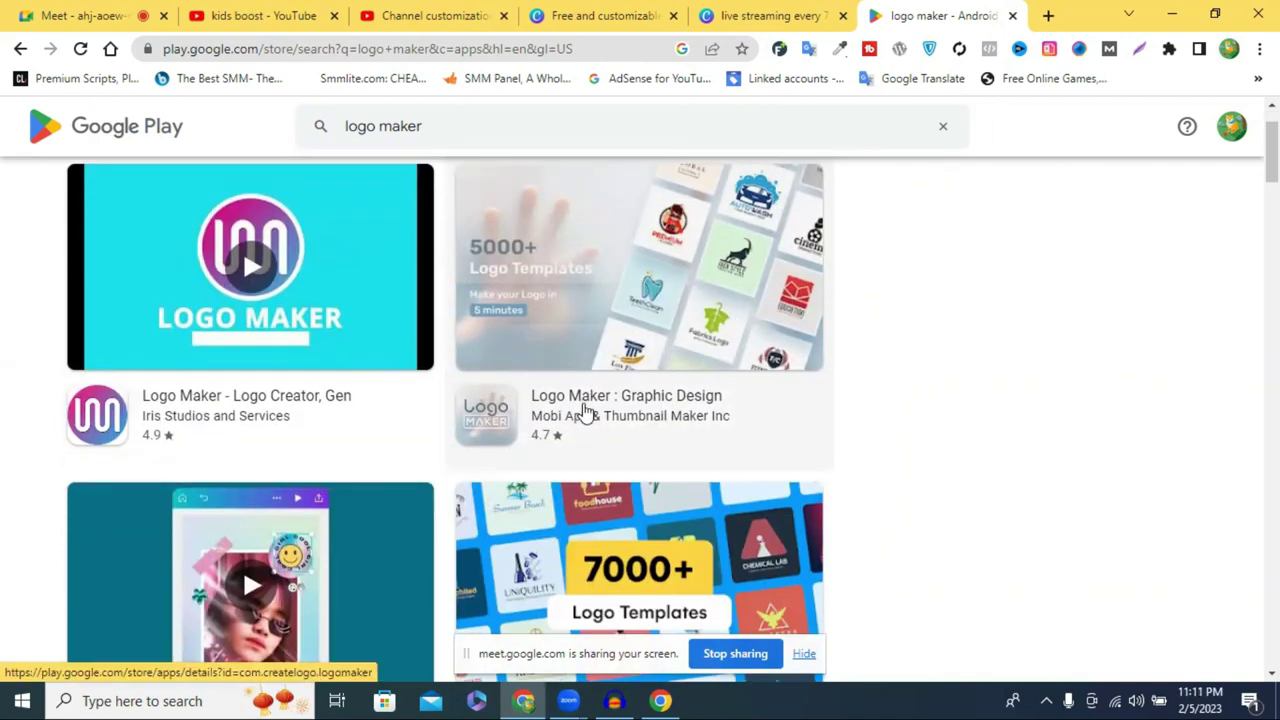
{"action": "left_click", "coordinate": [585, 408]}
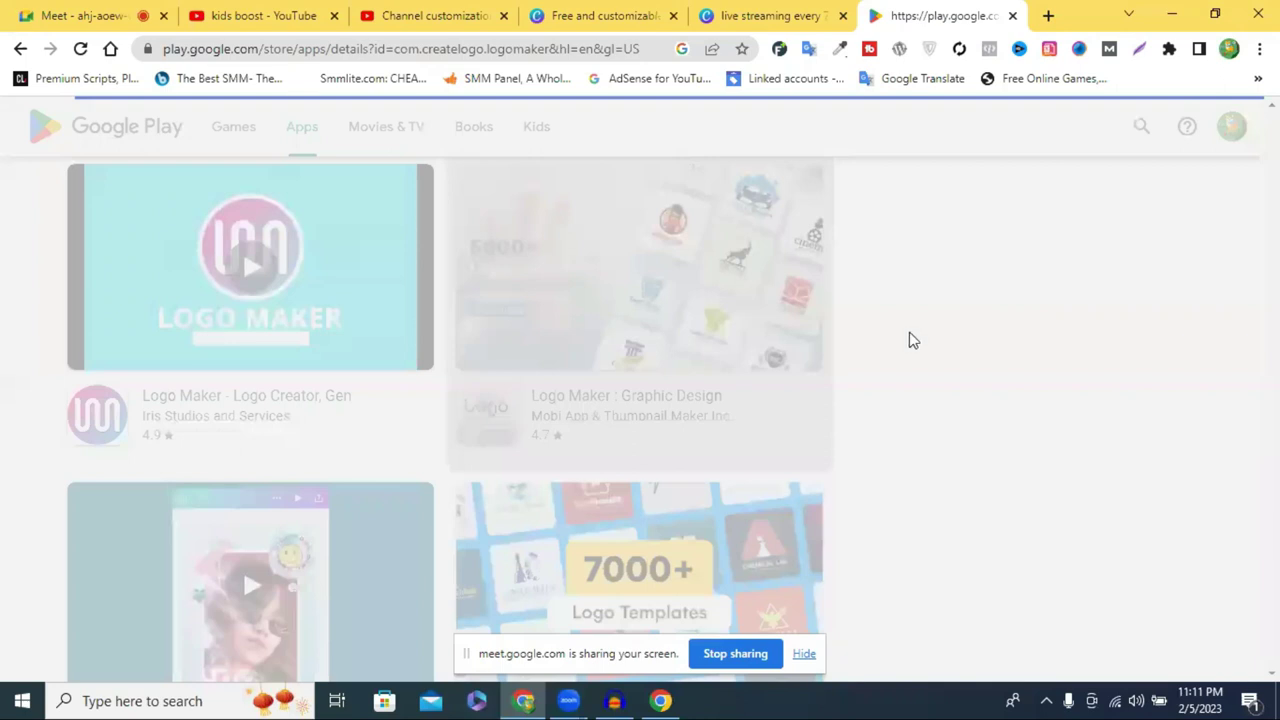
Step: Browse back and forth through the Logo Maker : Graphic Design screenshots
{"action": "scroll", "coordinate": [770, 370], "scroll_direction": "down", "scroll_amount": 4}
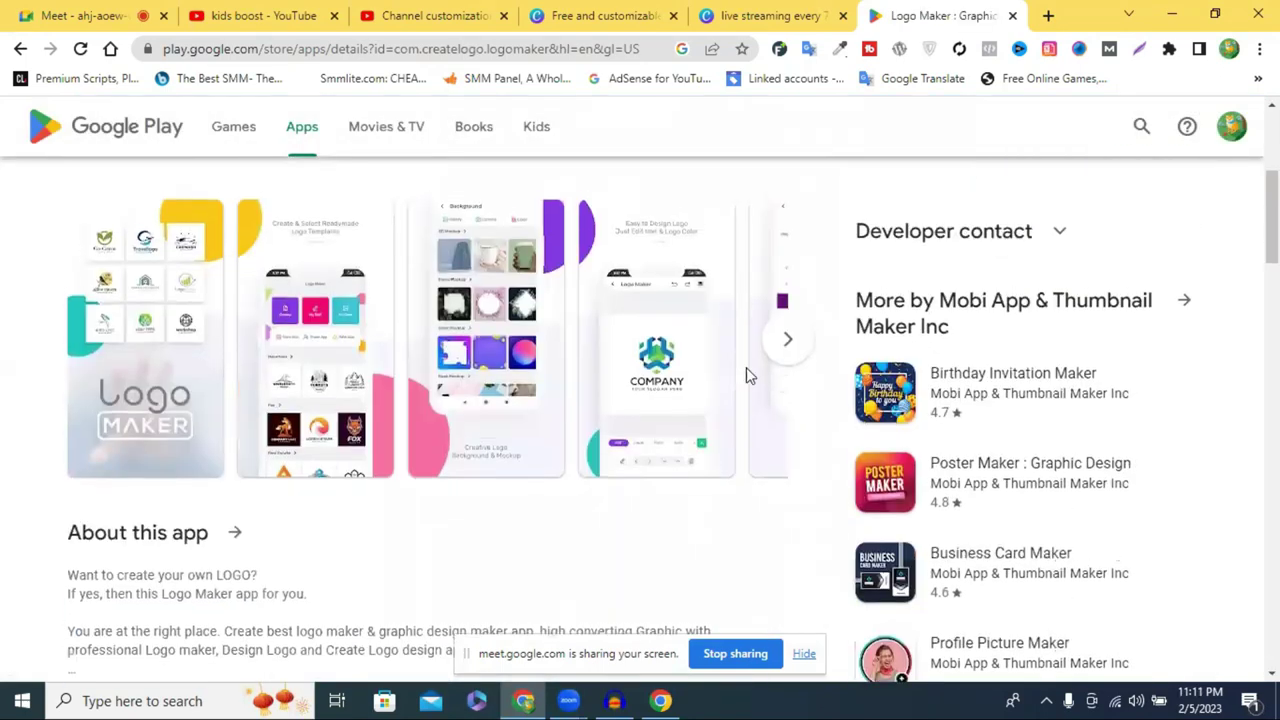
{"action": "scroll", "coordinate": [748, 371], "scroll_direction": "up", "scroll_amount": 2}
{"action": "left_click", "coordinate": [790, 523]}
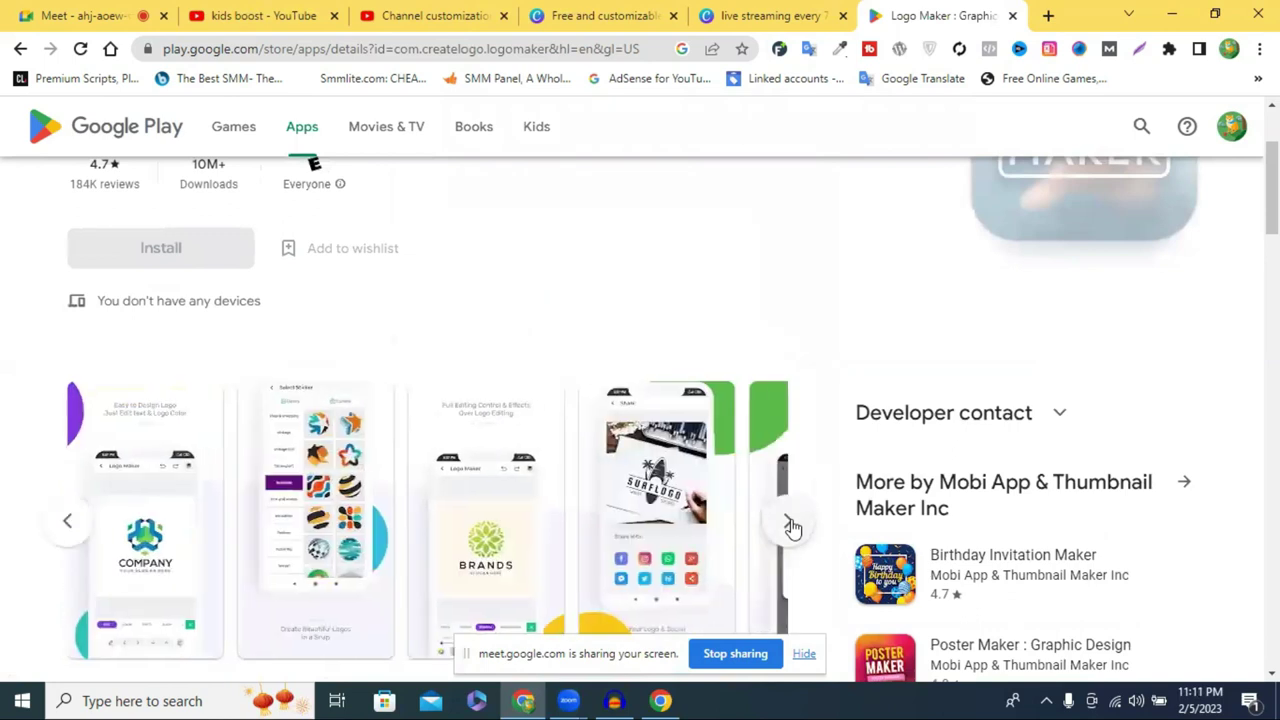
{"action": "scroll", "coordinate": [100, 338], "scroll_direction": "down", "scroll_amount": 2}
{"action": "left_click", "coordinate": [68, 338]}
{"action": "scroll", "coordinate": [744, 347], "scroll_direction": "up", "scroll_amount": 2}
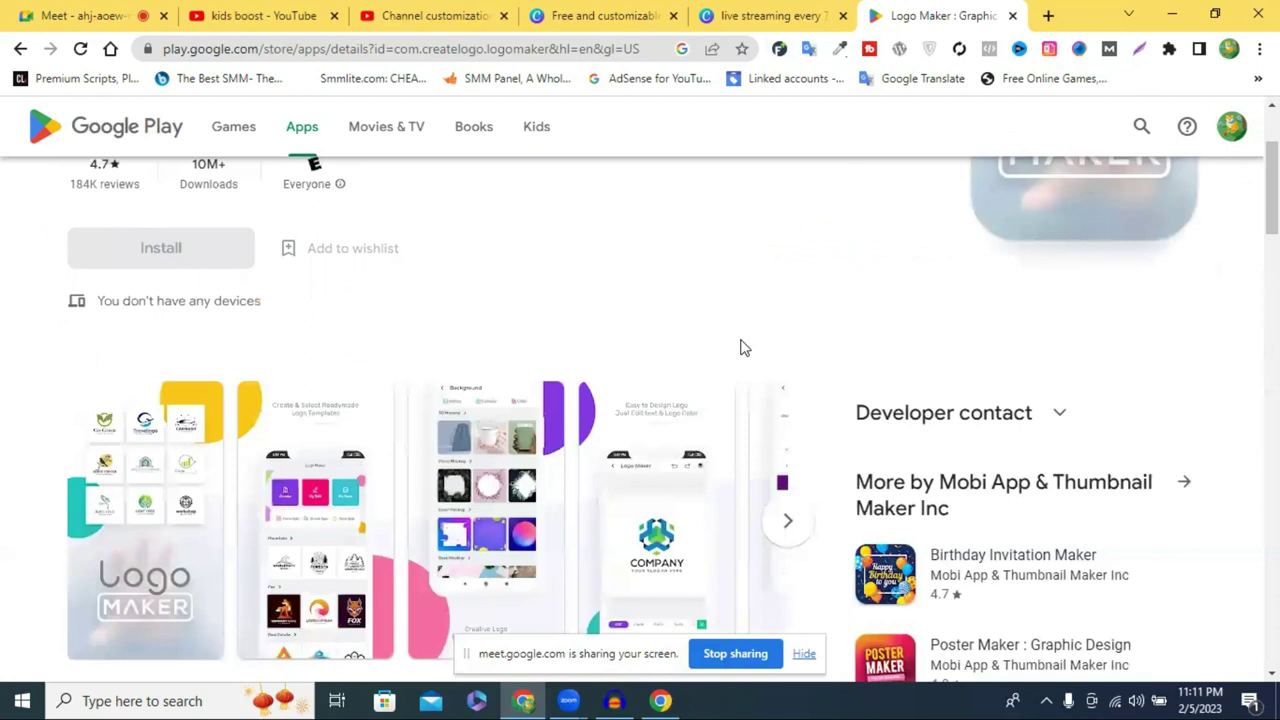
{"action": "scroll", "coordinate": [742, 347], "scroll_direction": "up", "scroll_amount": 2}
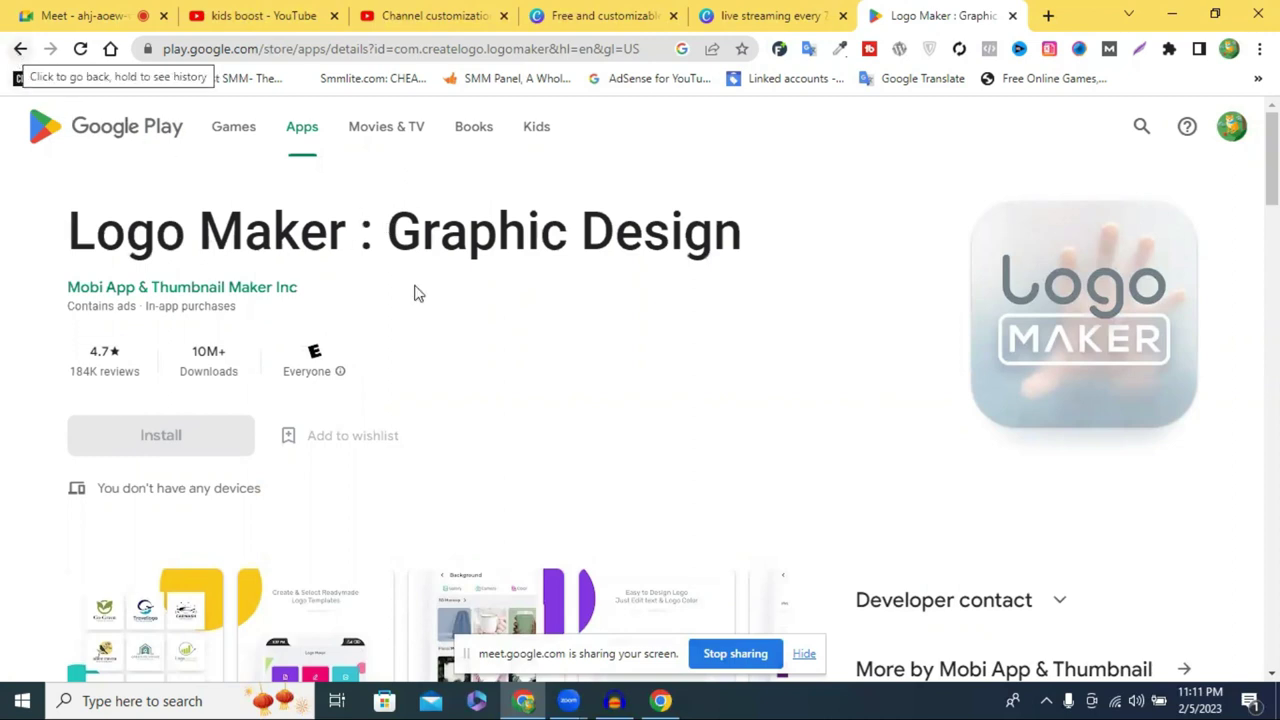
Step: Highlight the 10M+ downloads figure, view later screenshots, then return to the results
{"action": "left_click_drag", "start_coordinate": [218, 351], "coordinate": [180, 352]}
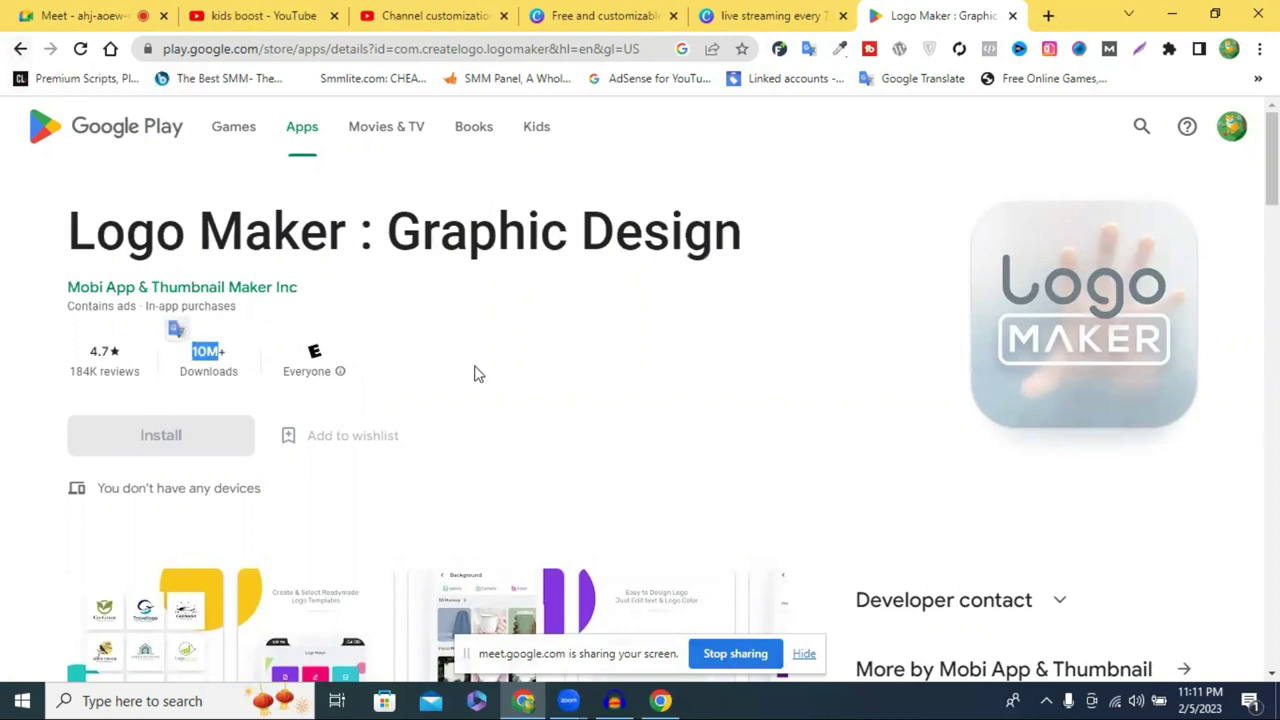
{"action": "scroll", "coordinate": [474, 371], "scroll_direction": "down", "scroll_amount": 4}
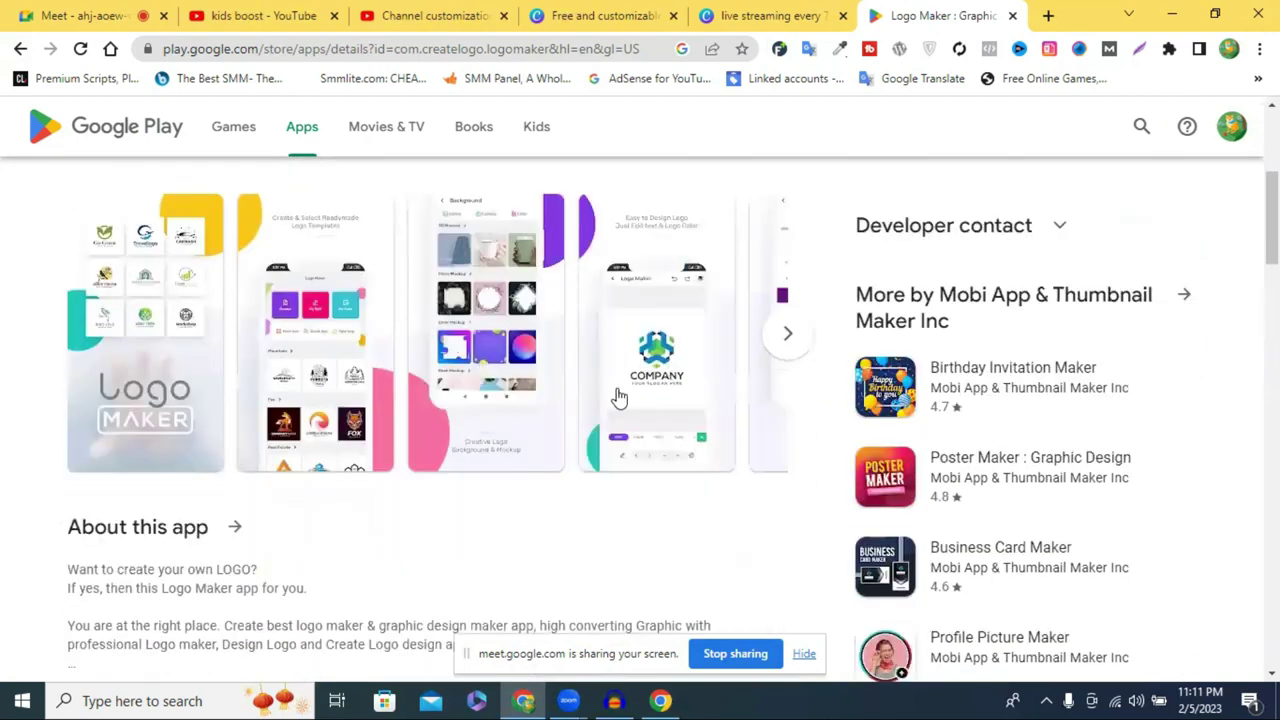
{"action": "left_click", "coordinate": [788, 338]}
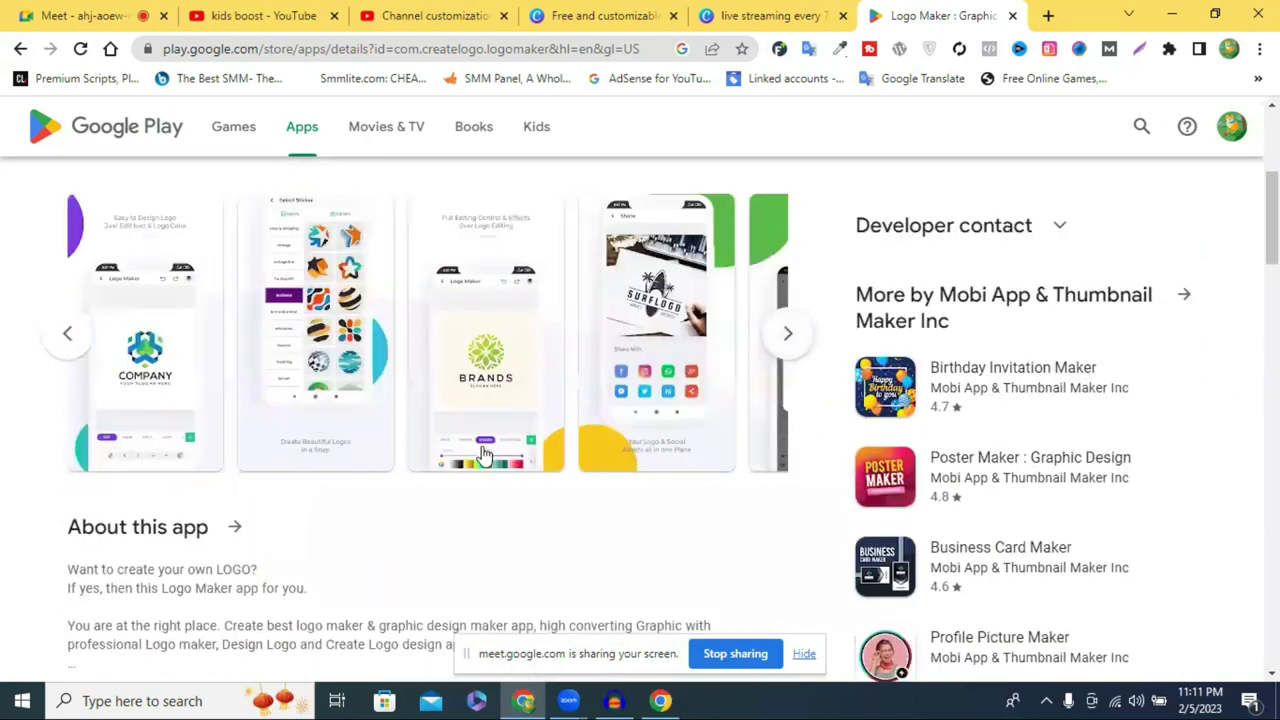
{"action": "left_click", "coordinate": [790, 338]}
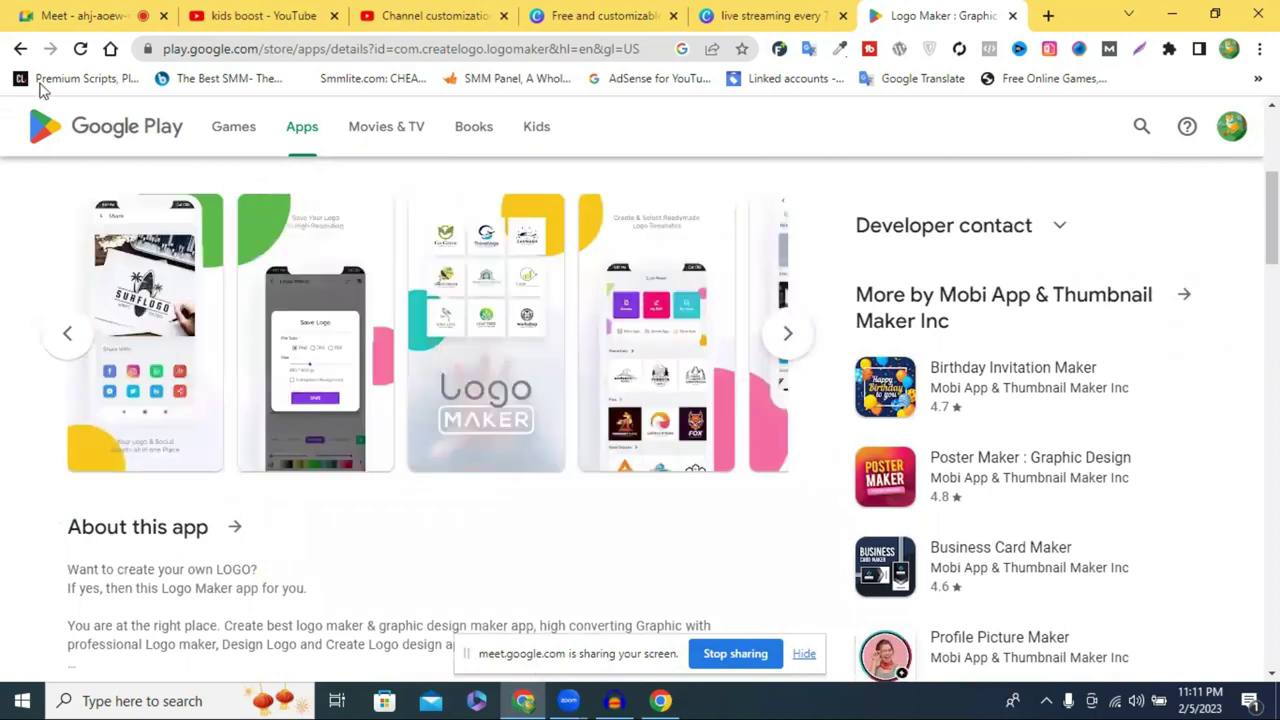
{"action": "left_click", "coordinate": [20, 48]}
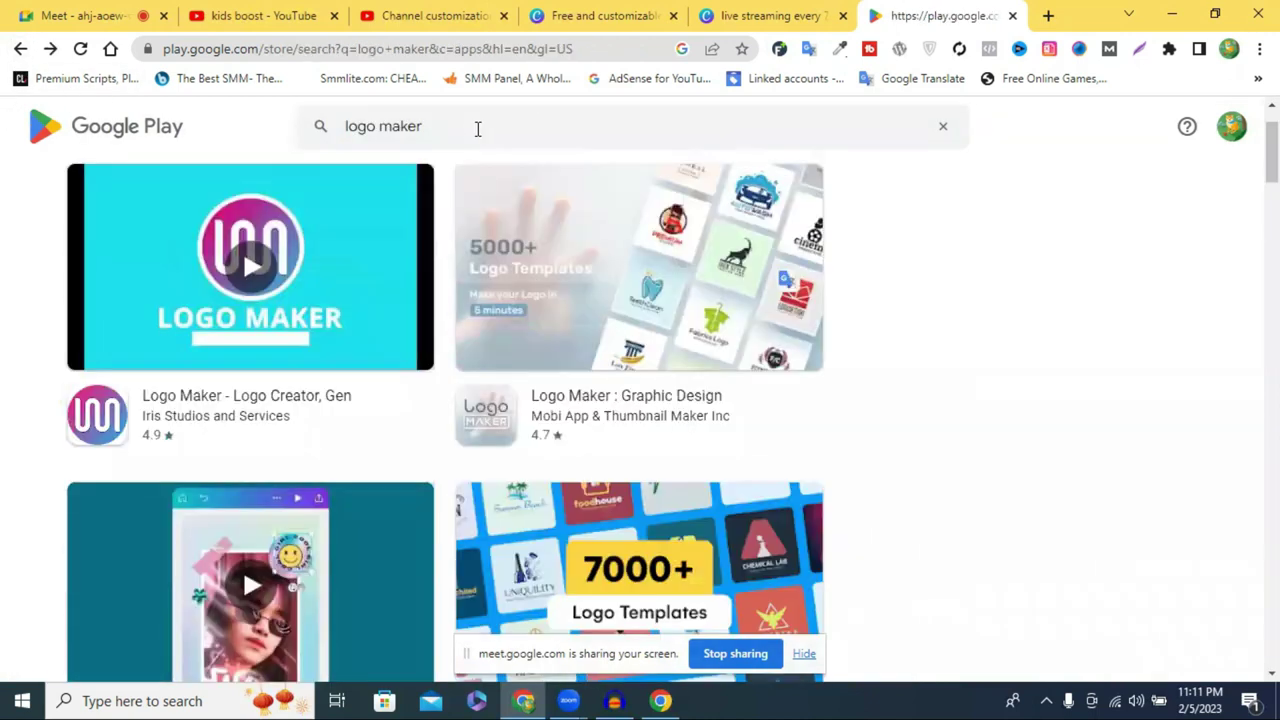
Step: Replace the logo maker query with a Google Play search for 'yt art'
{"action": "double_click", "coordinate": [467, 128]}
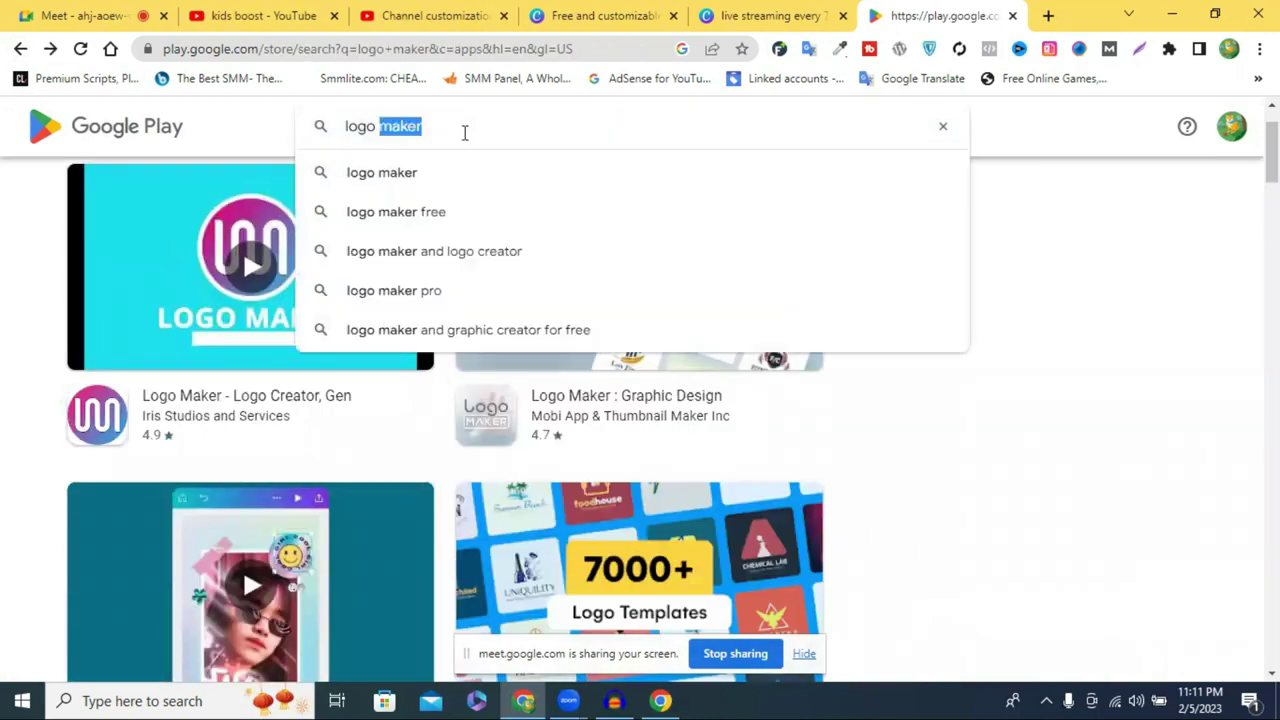
{"action": "key", "text": "BackSpace"}
{"action": "key", "text": "BackSpace"}
{"action": "key", "text": "BackSpace"}
{"action": "key", "text": "BackSpace"}
{"action": "key", "text": "BackSpace"}
{"action": "key", "text": "BackSpace"}
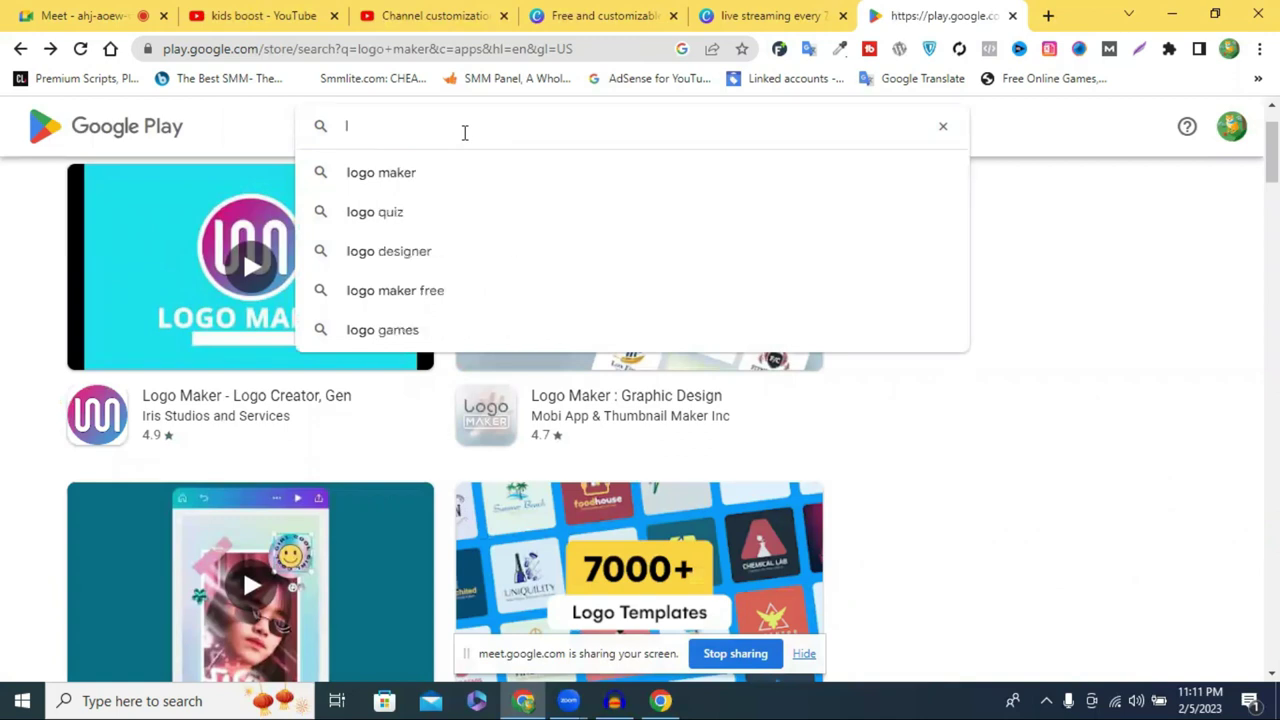
{"action": "type", "text": "ba"}
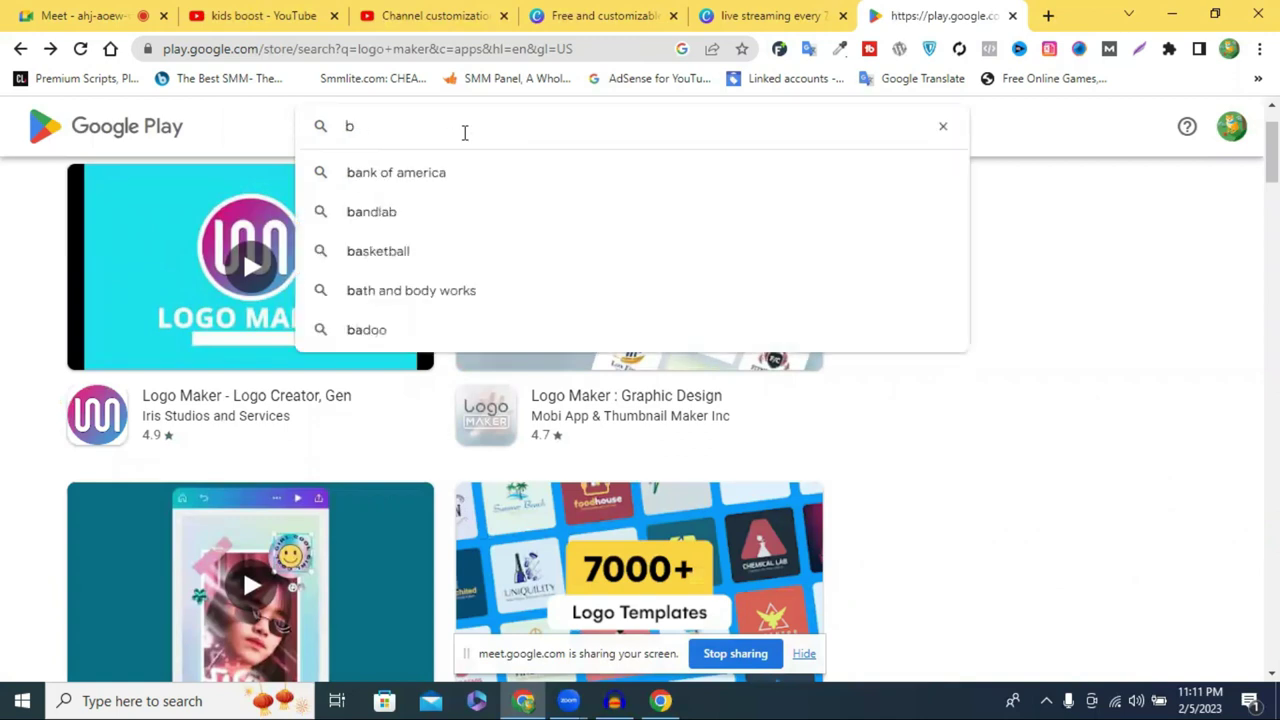
{"action": "key", "text": "BackSpace"}
{"action": "type", "text": "yt"}
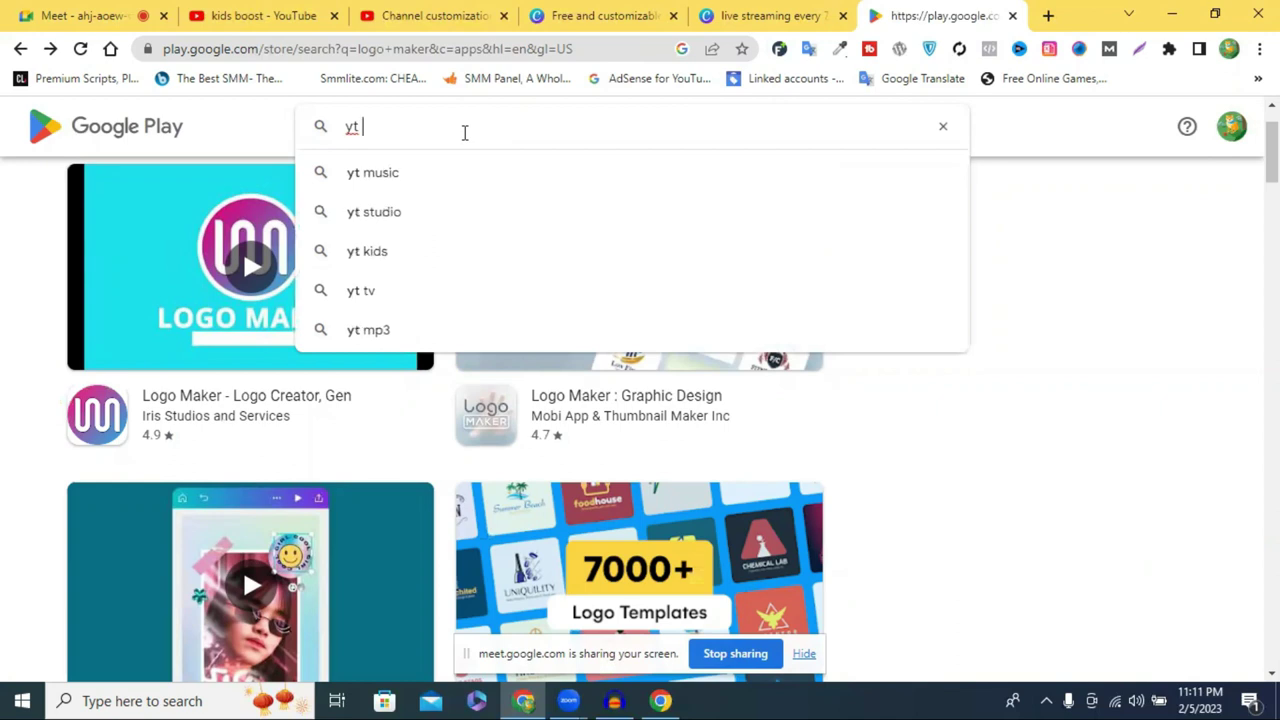
{"action": "type", "text": " ar"}
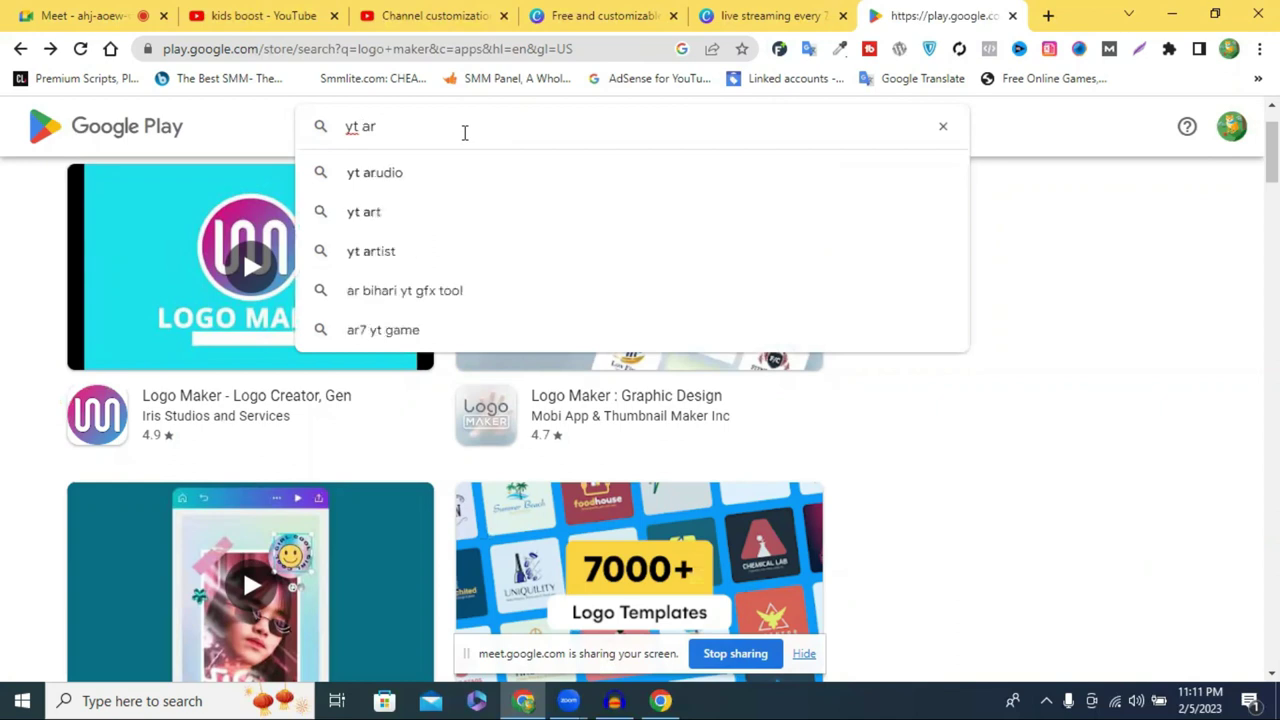
{"action": "left_click", "coordinate": [411, 225]}
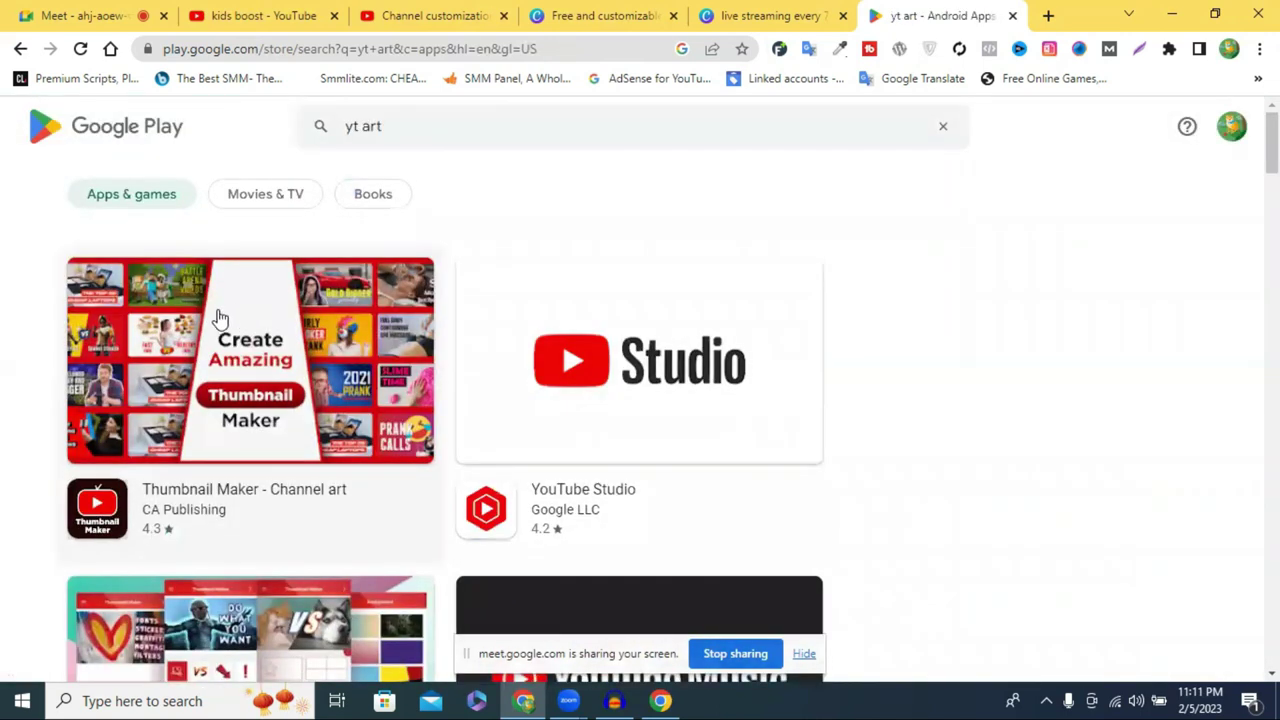
Step: Scroll through the 'yt art' results and open the Thumbnail Maker - YT Banner app
{"action": "scroll", "coordinate": [172, 283], "scroll_direction": "down", "scroll_amount": 2}
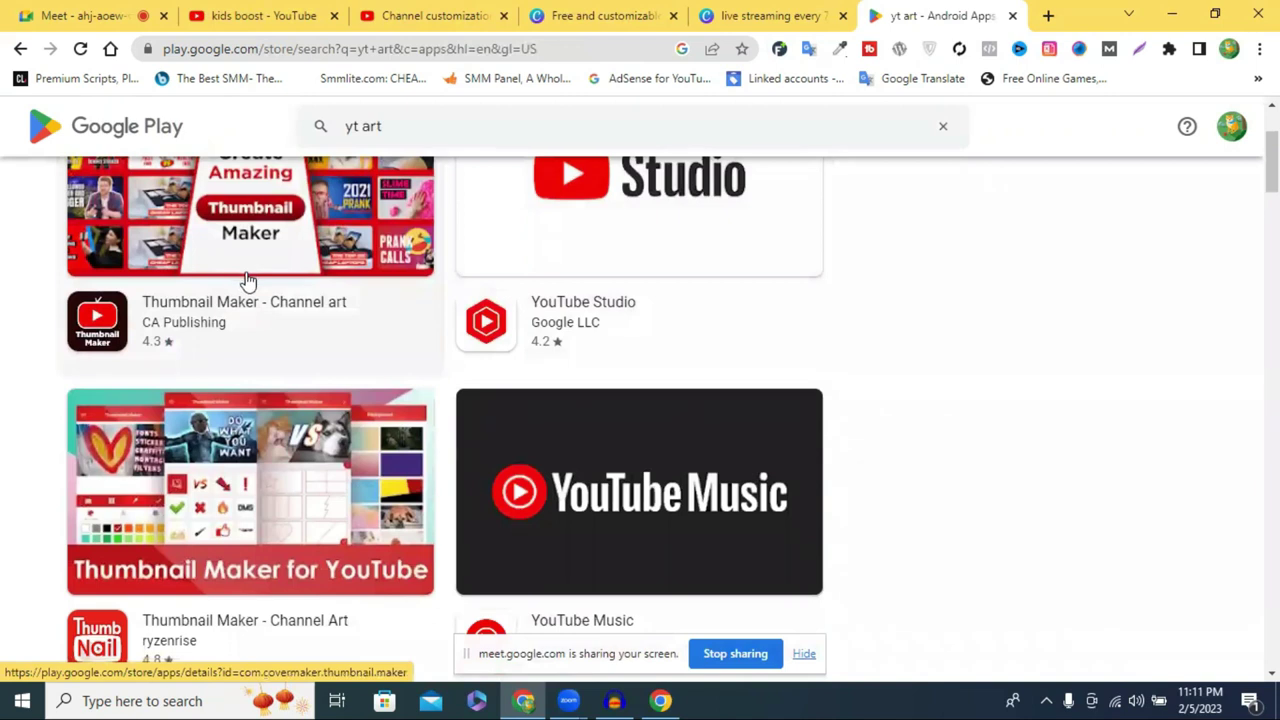
{"action": "scroll", "coordinate": [285, 293], "scroll_direction": "down", "scroll_amount": 3}
{"action": "scroll", "coordinate": [297, 280], "scroll_direction": "up", "scroll_amount": 3}
{"action": "scroll", "coordinate": [303, 275], "scroll_direction": "down", "scroll_amount": 4}
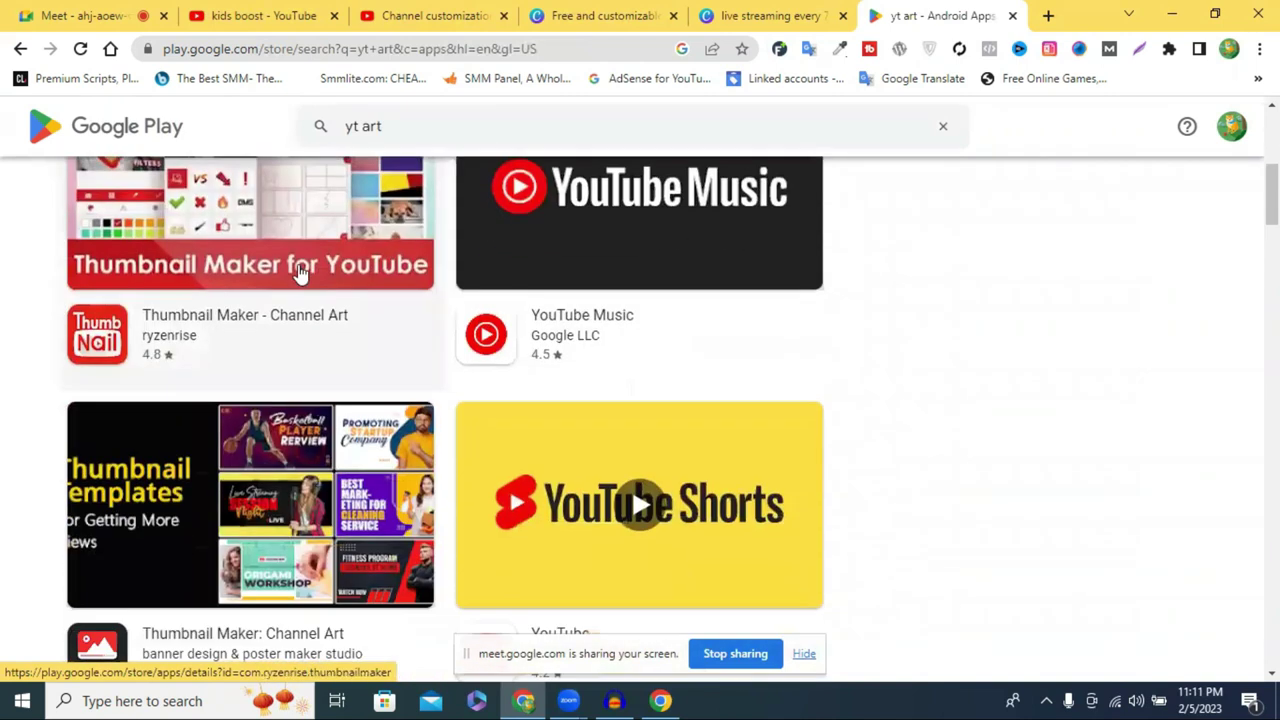
{"action": "scroll", "coordinate": [300, 414], "scroll_direction": "up", "scroll_amount": 3}
{"action": "scroll", "coordinate": [250, 430], "scroll_direction": "down", "scroll_amount": 3}
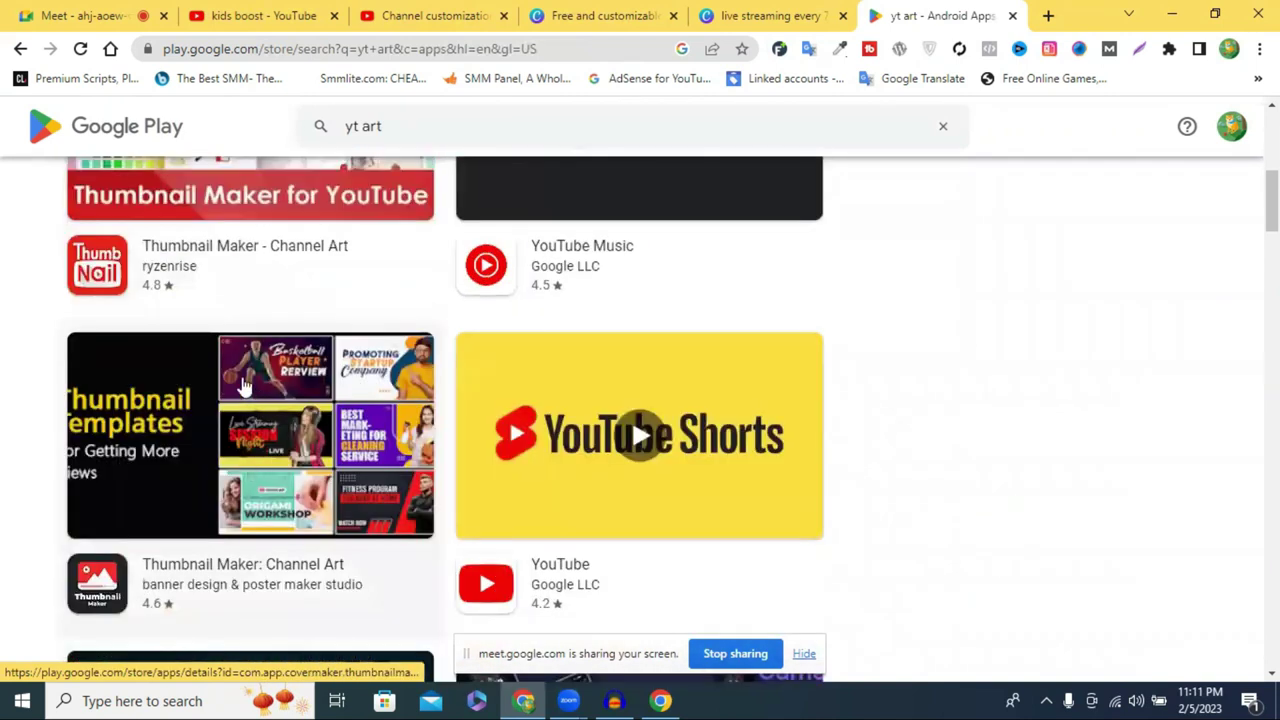
{"action": "scroll", "coordinate": [215, 420], "scroll_direction": "up", "scroll_amount": 4}
{"action": "scroll", "coordinate": [270, 395], "scroll_direction": "down", "scroll_amount": 6}
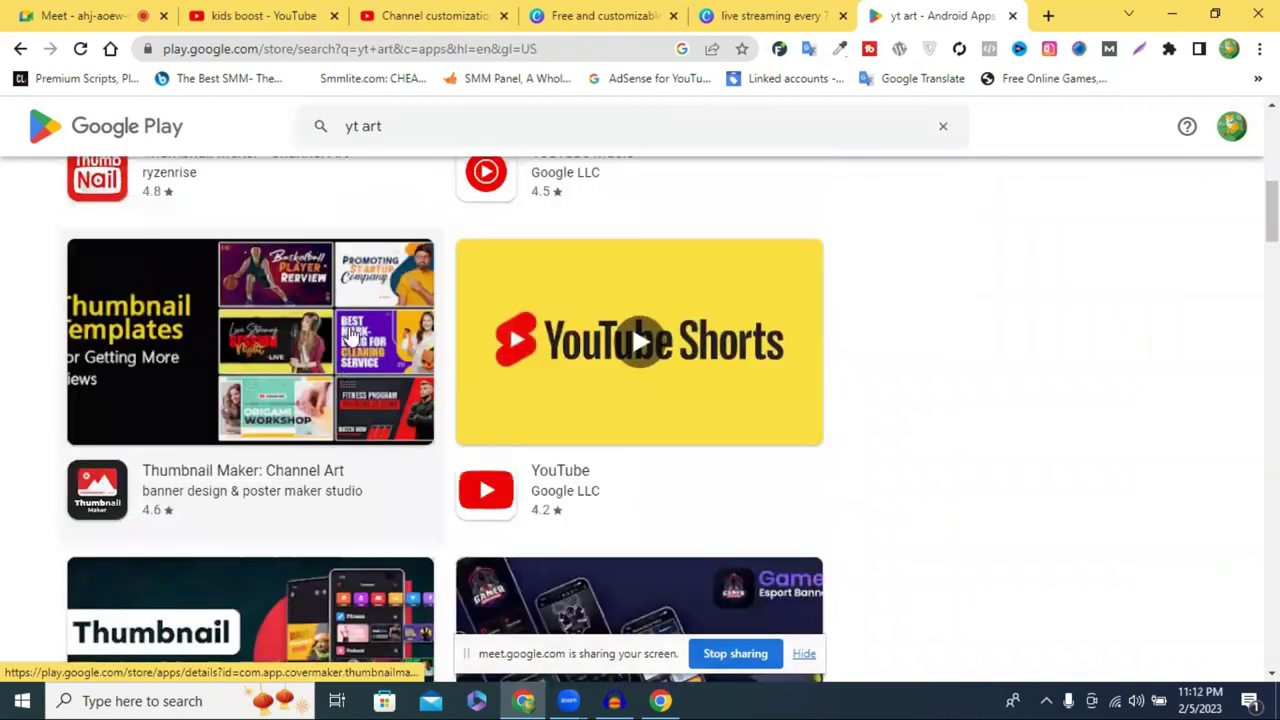
{"action": "scroll", "coordinate": [287, 390], "scroll_direction": "down", "scroll_amount": 1}
{"action": "scroll", "coordinate": [287, 390], "scroll_direction": "down", "scroll_amount": 3}
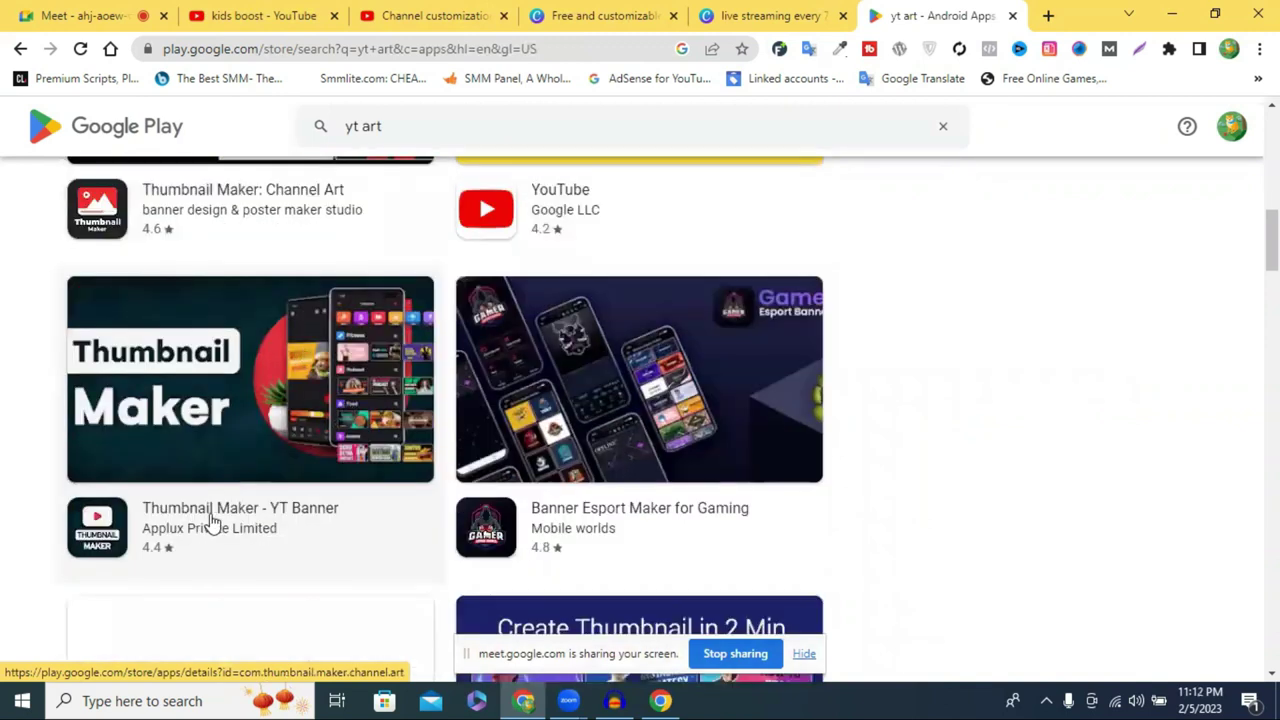
{"action": "left_click", "coordinate": [216, 524]}
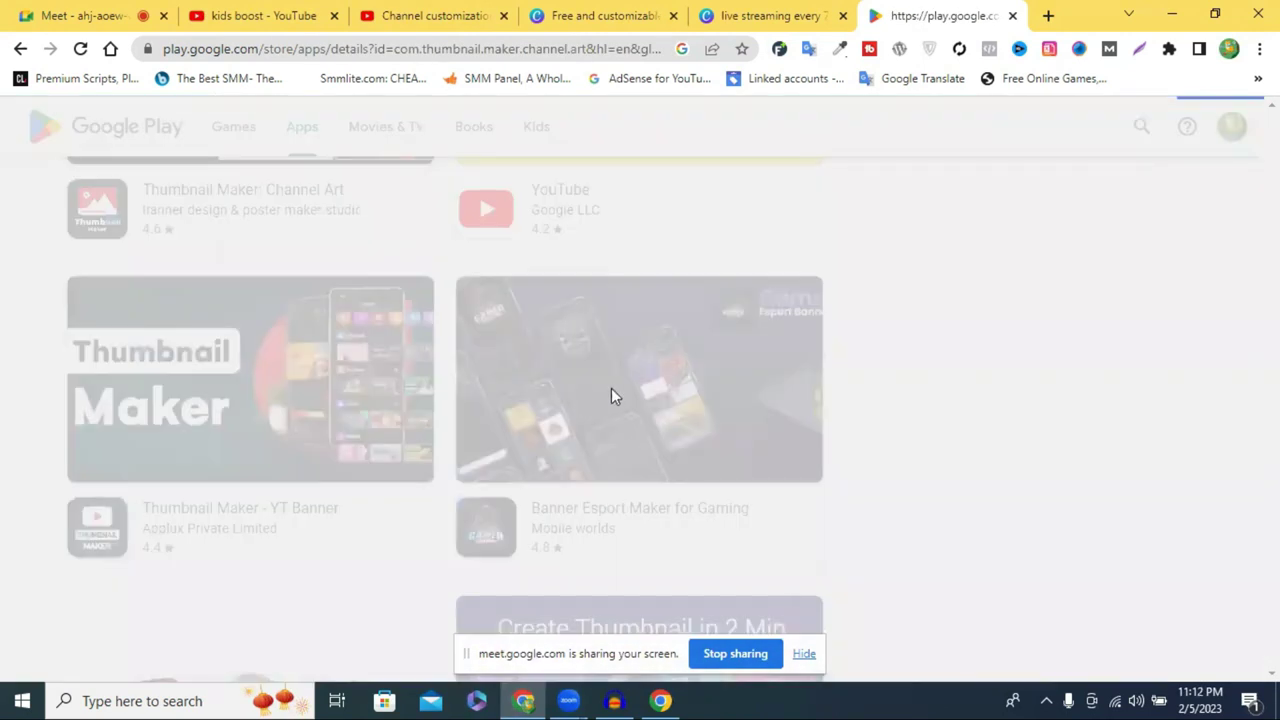
Step: Advance the Thumbnail Maker carousel four screenshots, then close its Google Play tab
{"action": "scroll", "coordinate": [611, 383], "scroll_direction": "down", "scroll_amount": 5}
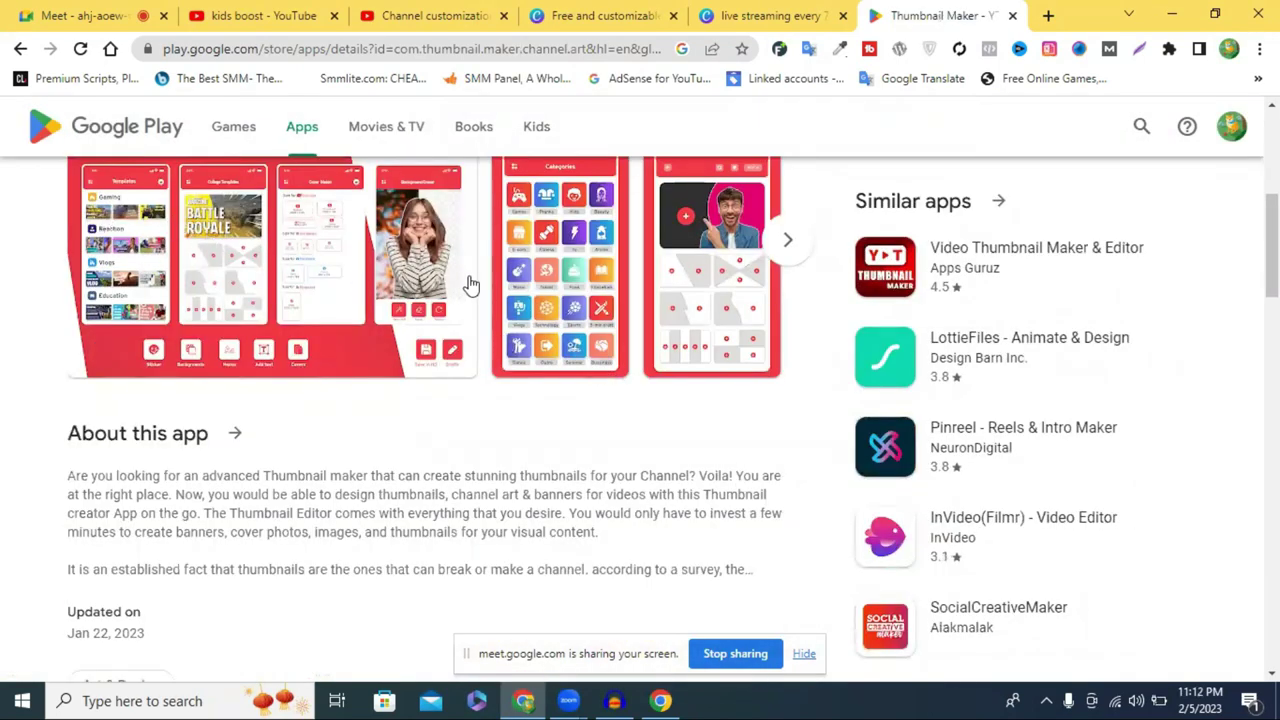
{"action": "scroll", "coordinate": [471, 283], "scroll_direction": "up", "scroll_amount": 2}
{"action": "left_click", "coordinate": [788, 427]}
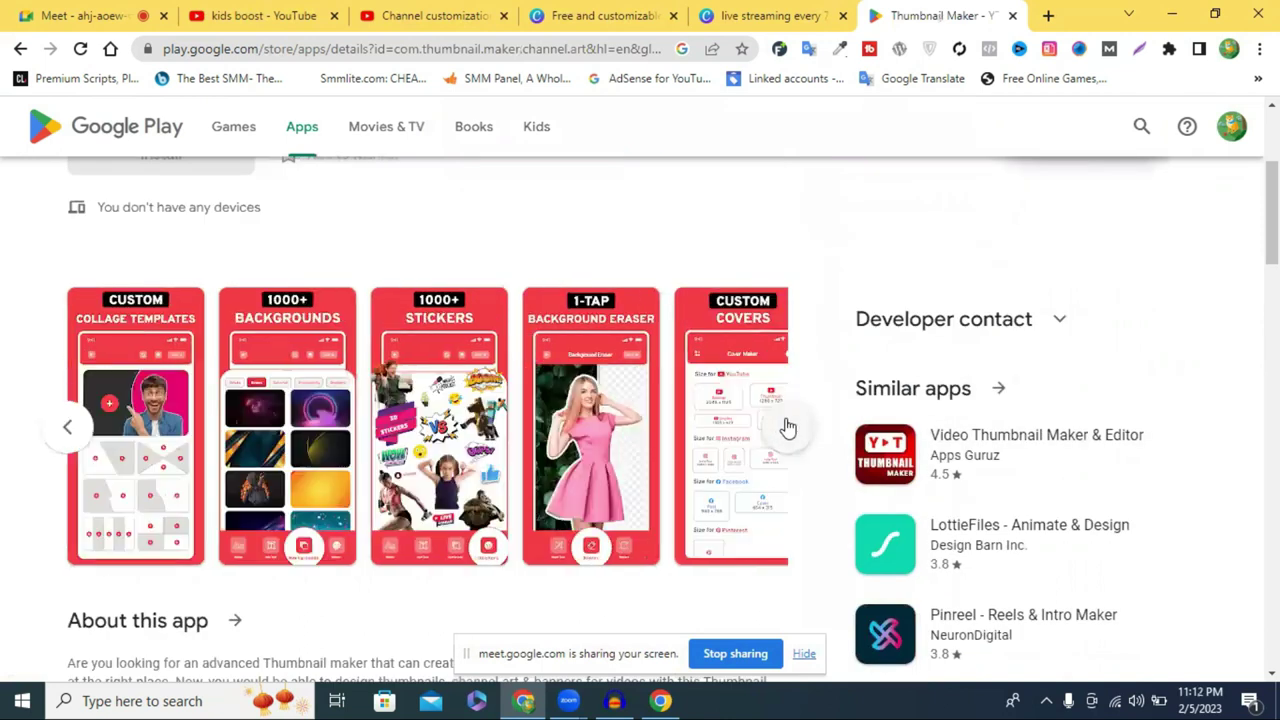
{"action": "left_click", "coordinate": [788, 427]}
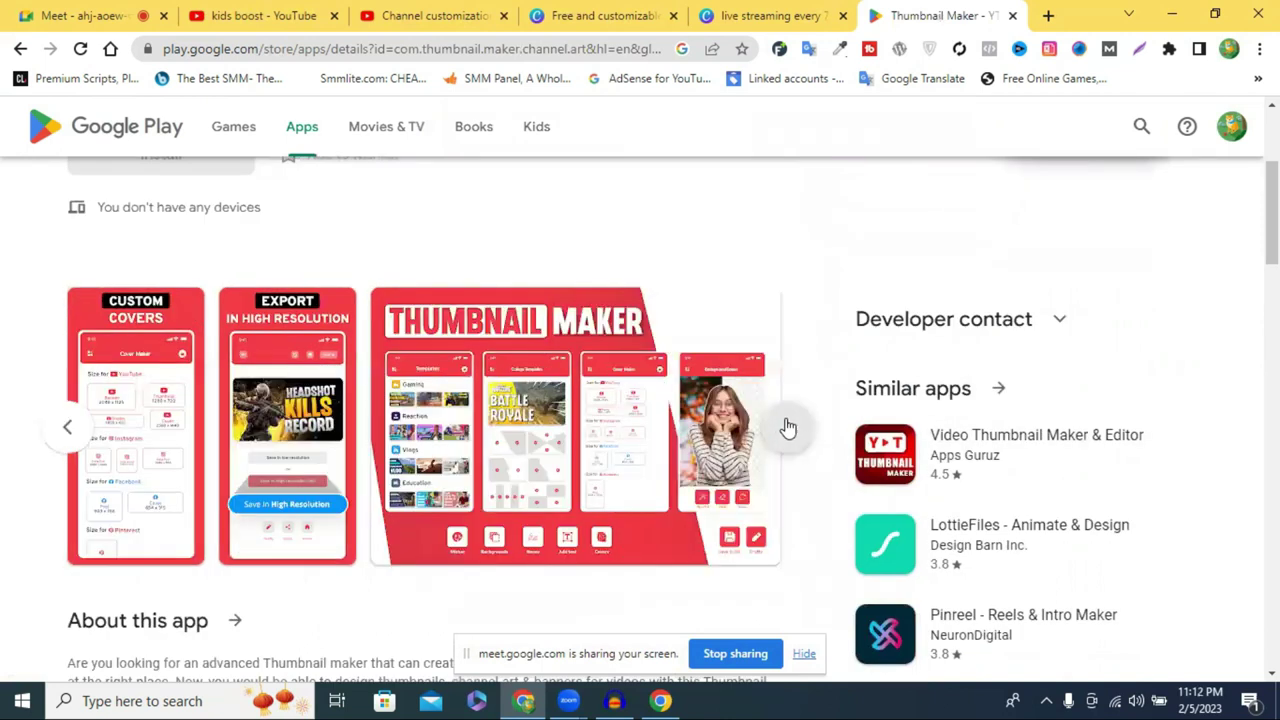
{"action": "left_click", "coordinate": [788, 427]}
{"action": "left_click", "coordinate": [788, 427]}
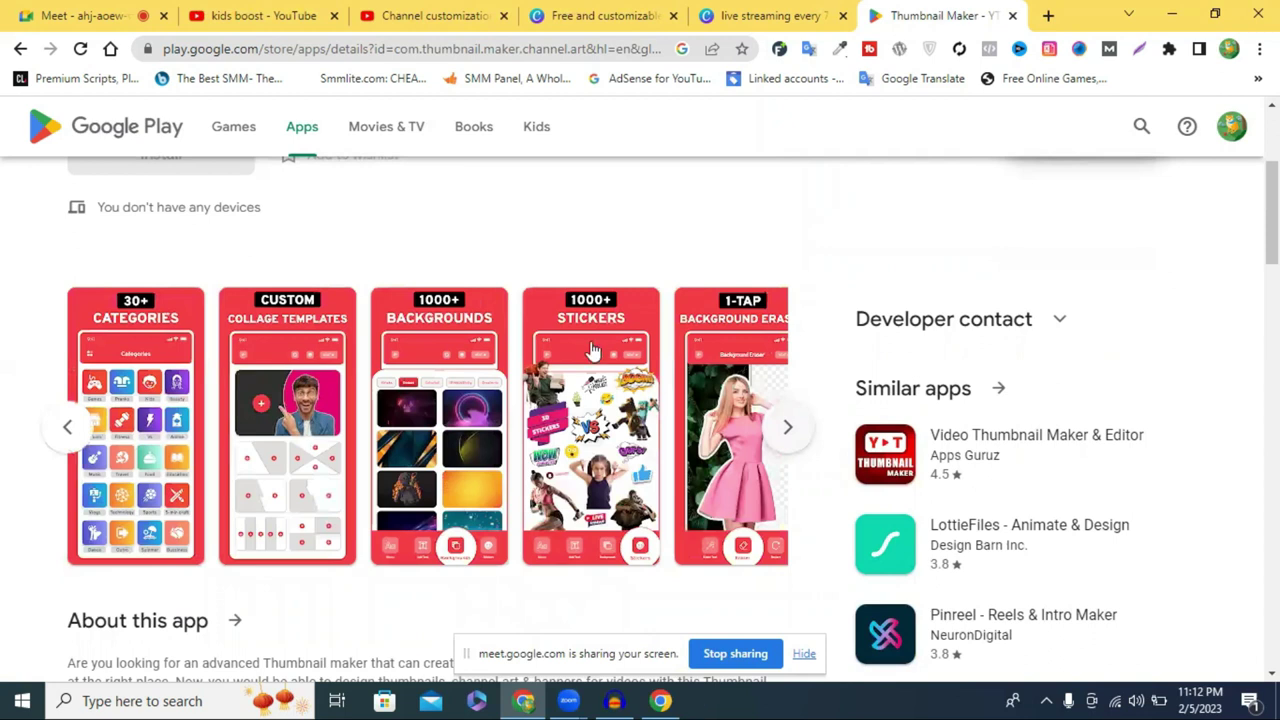
{"action": "left_click", "coordinate": [1011, 16]}
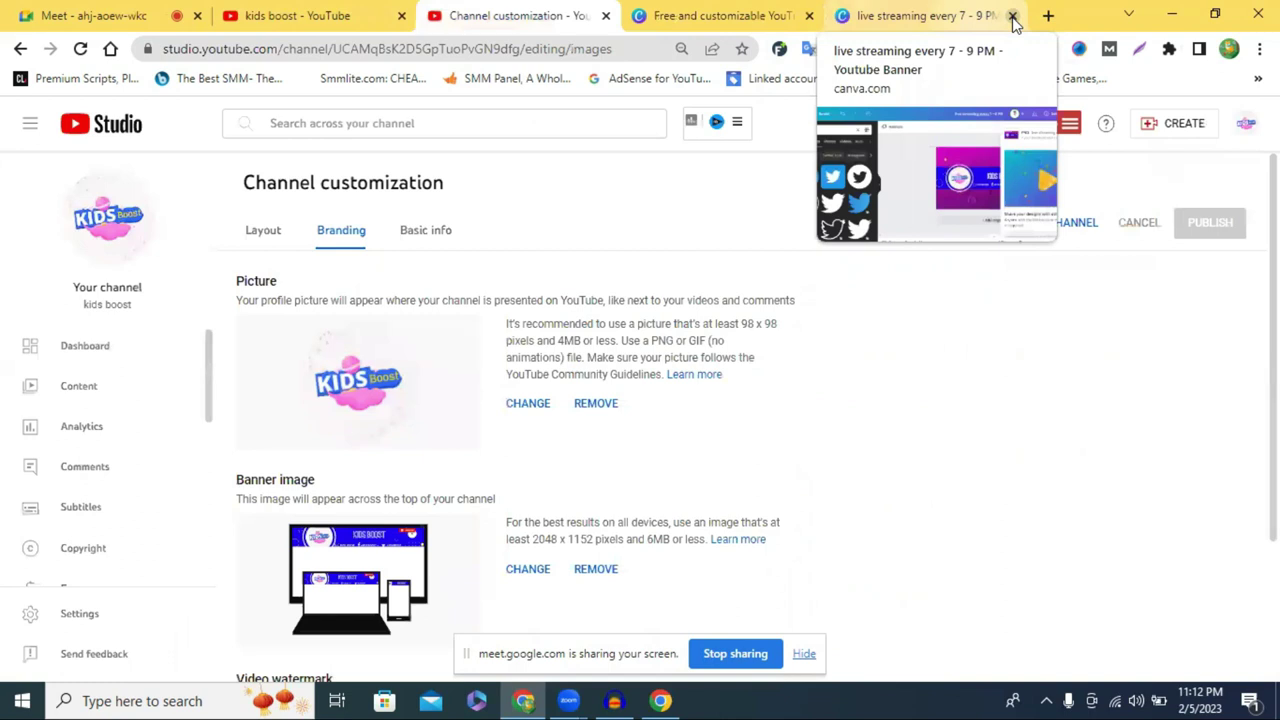
Step: Close the Canva 'live streaming' banner tab and scroll Branding down toward Video watermark
{"action": "left_click", "coordinate": [1012, 16]}
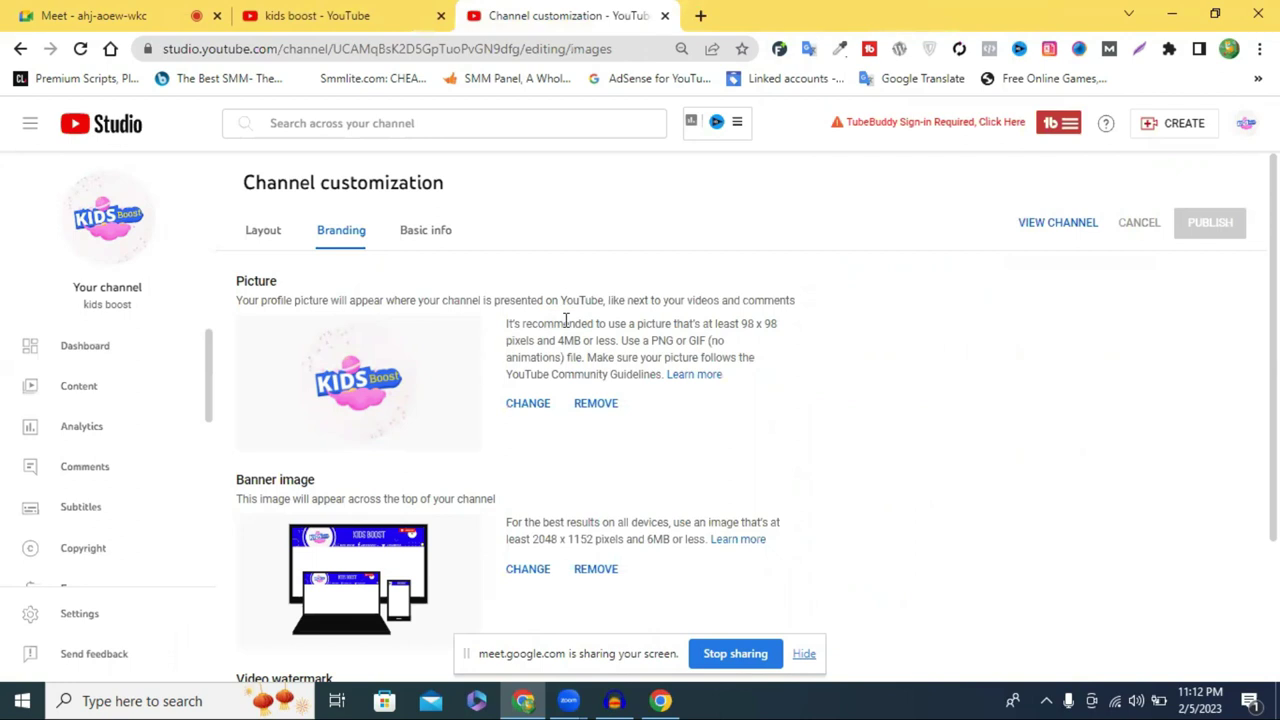
{"action": "scroll", "coordinate": [544, 345], "scroll_direction": "down", "scroll_amount": 2}
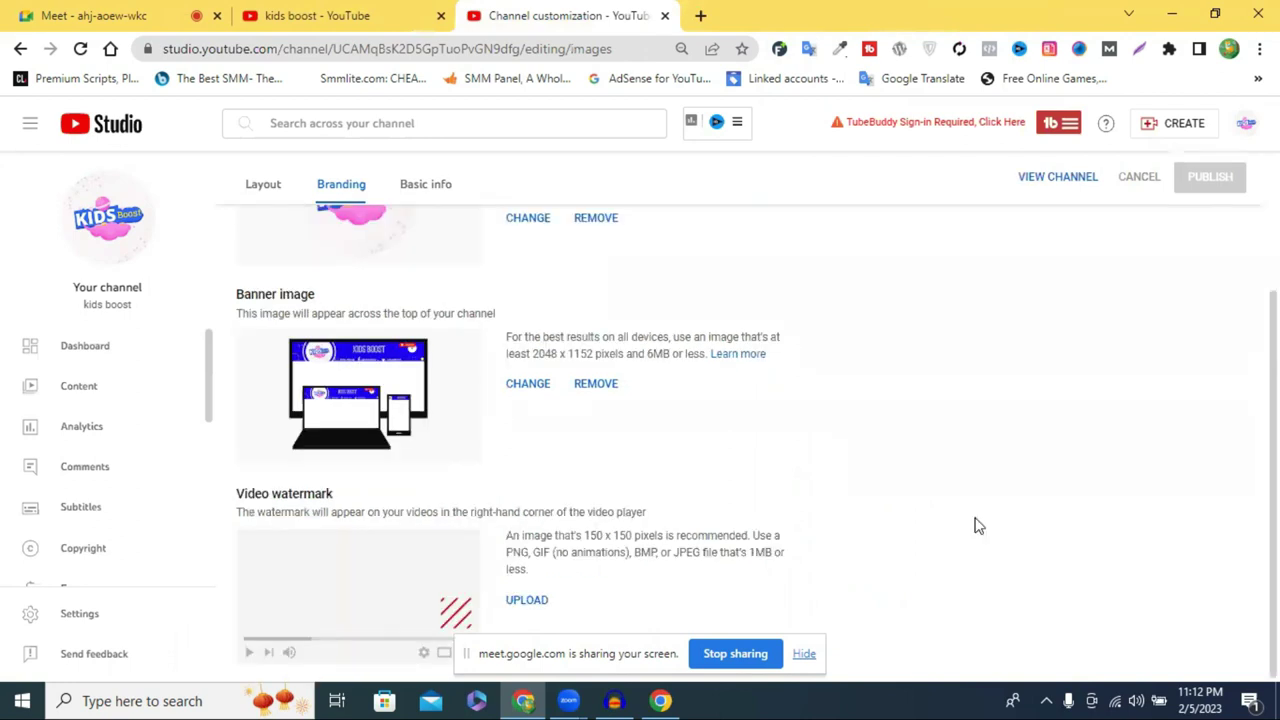
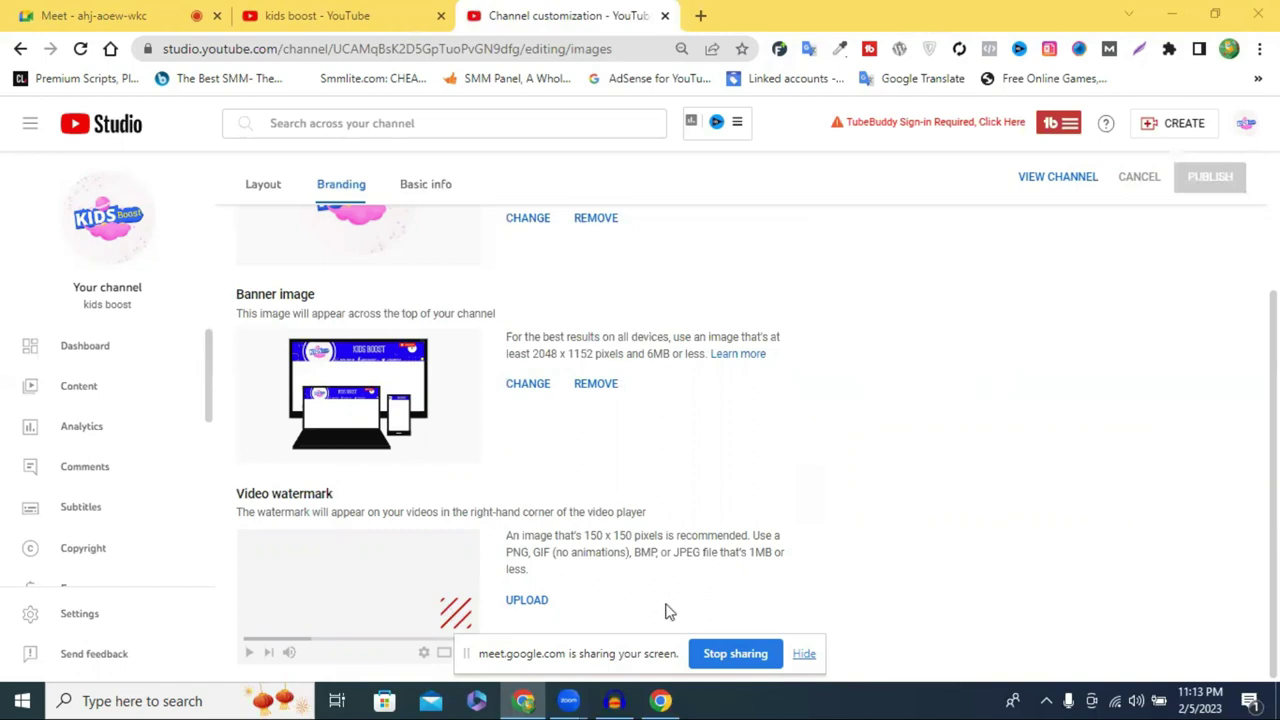
Step: Upload the Boost logo image as the video watermark and accept its crop
{"action": "left_click", "coordinate": [531, 602]}
{"action": "left_click", "coordinate": [530, 601]}
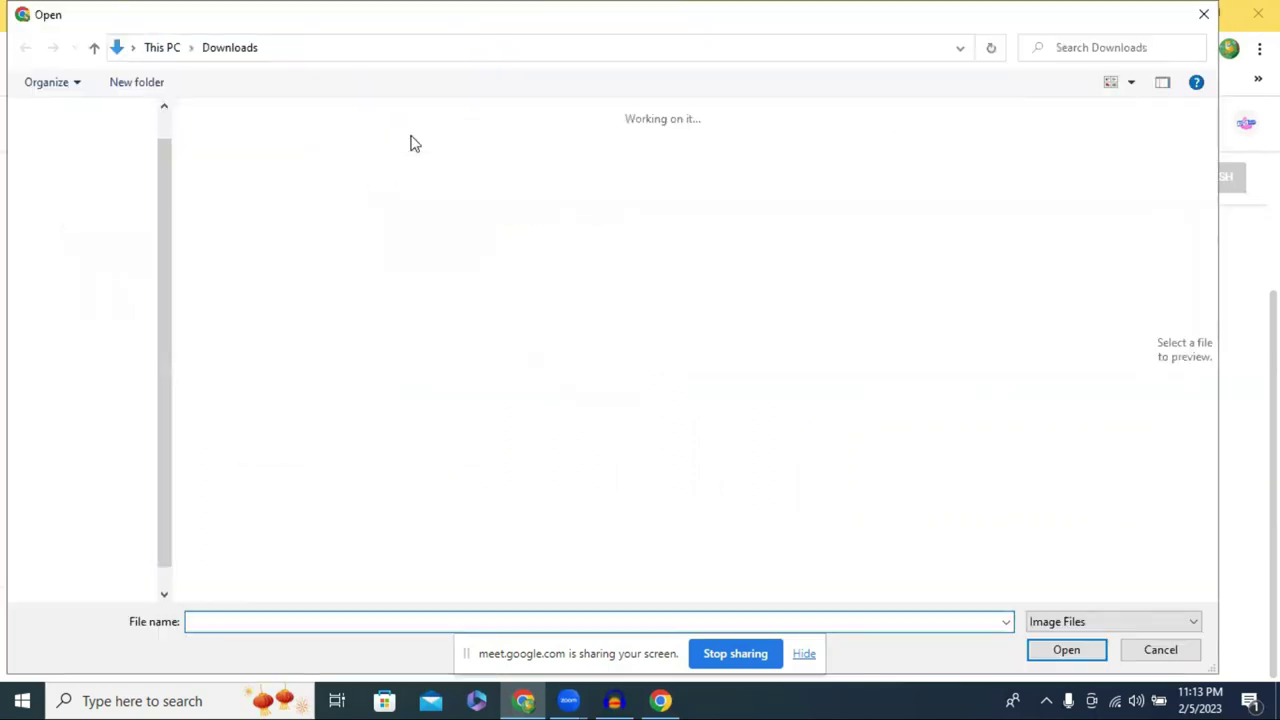
{"action": "left_click", "coordinate": [298, 166]}
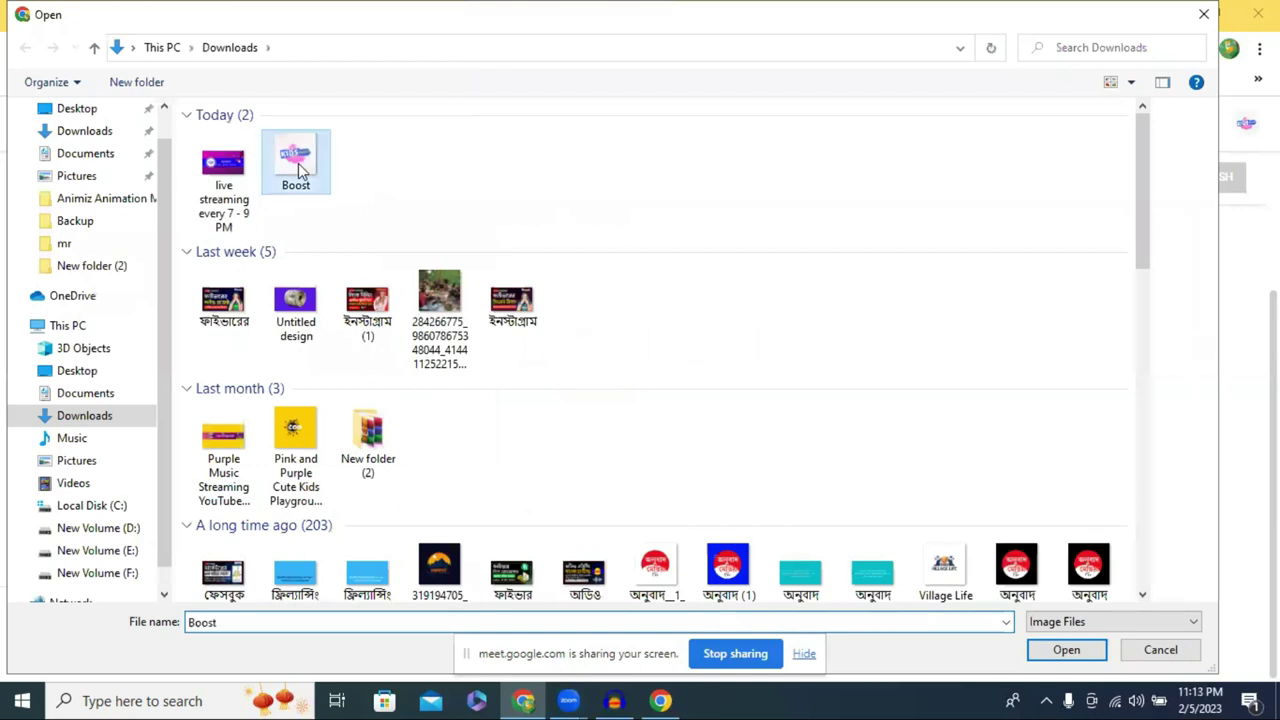
{"action": "left_click", "coordinate": [1062, 649]}
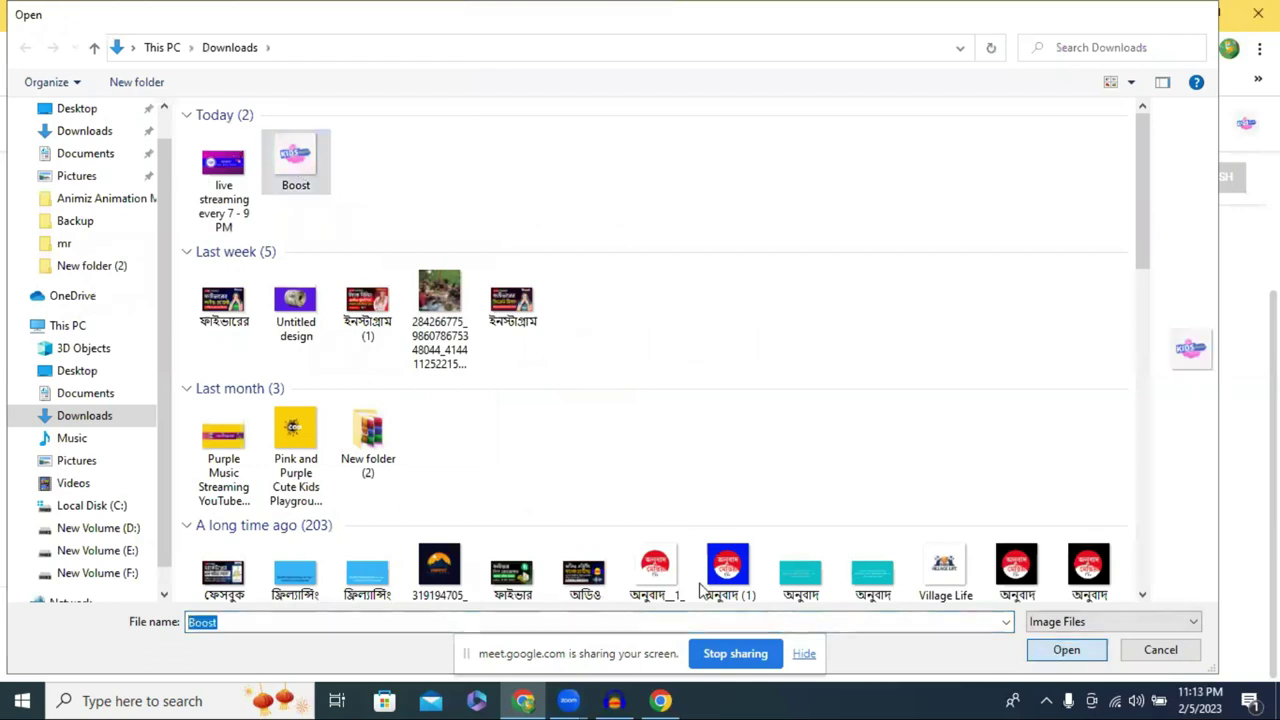
{"action": "scroll", "coordinate": [857, 557], "scroll_direction": "down", "scroll_amount": 1}
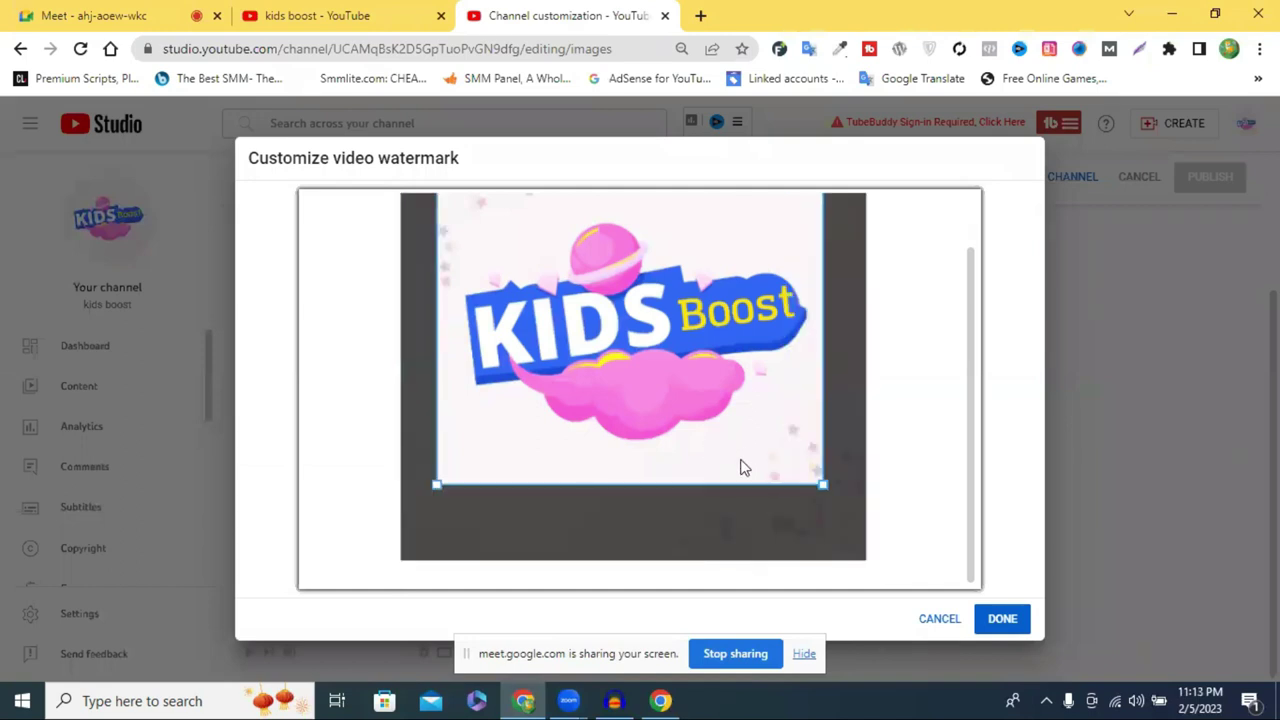
{"action": "left_click", "coordinate": [1002, 620]}
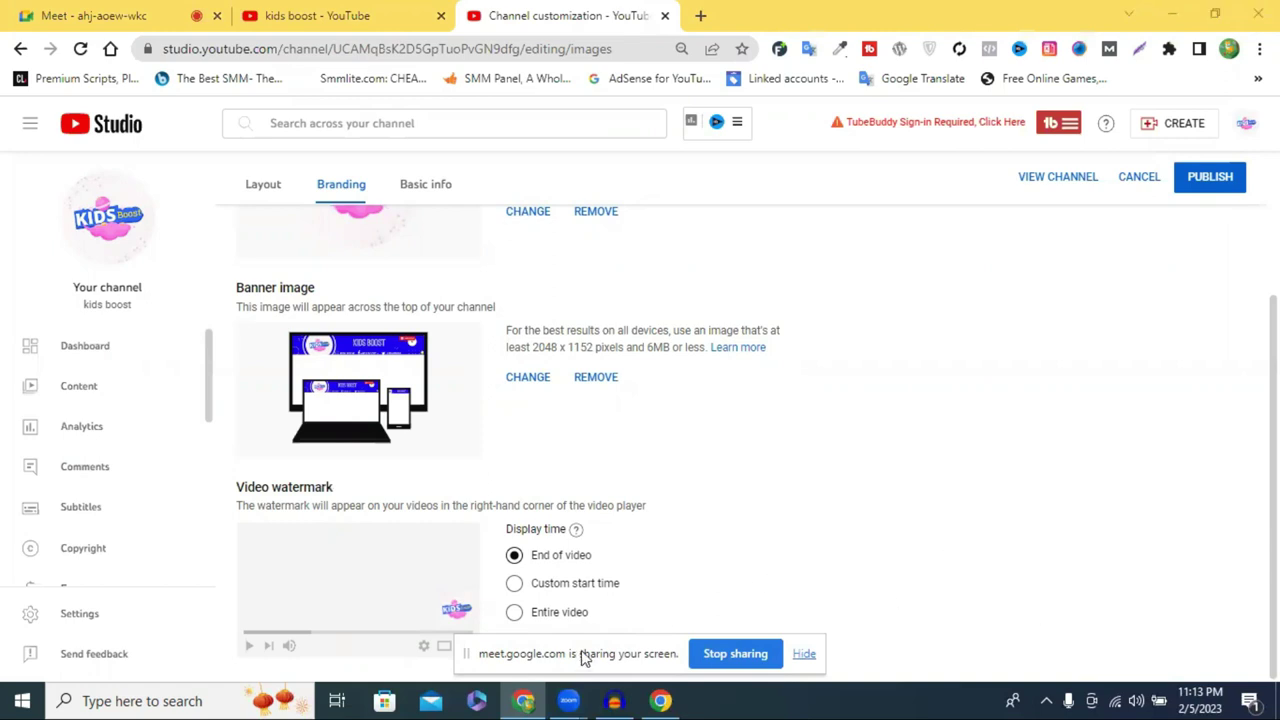
Step: Cancel replacing the watermark and publish it, keeping the 'End of video' display
{"action": "left_click", "coordinate": [524, 646]}
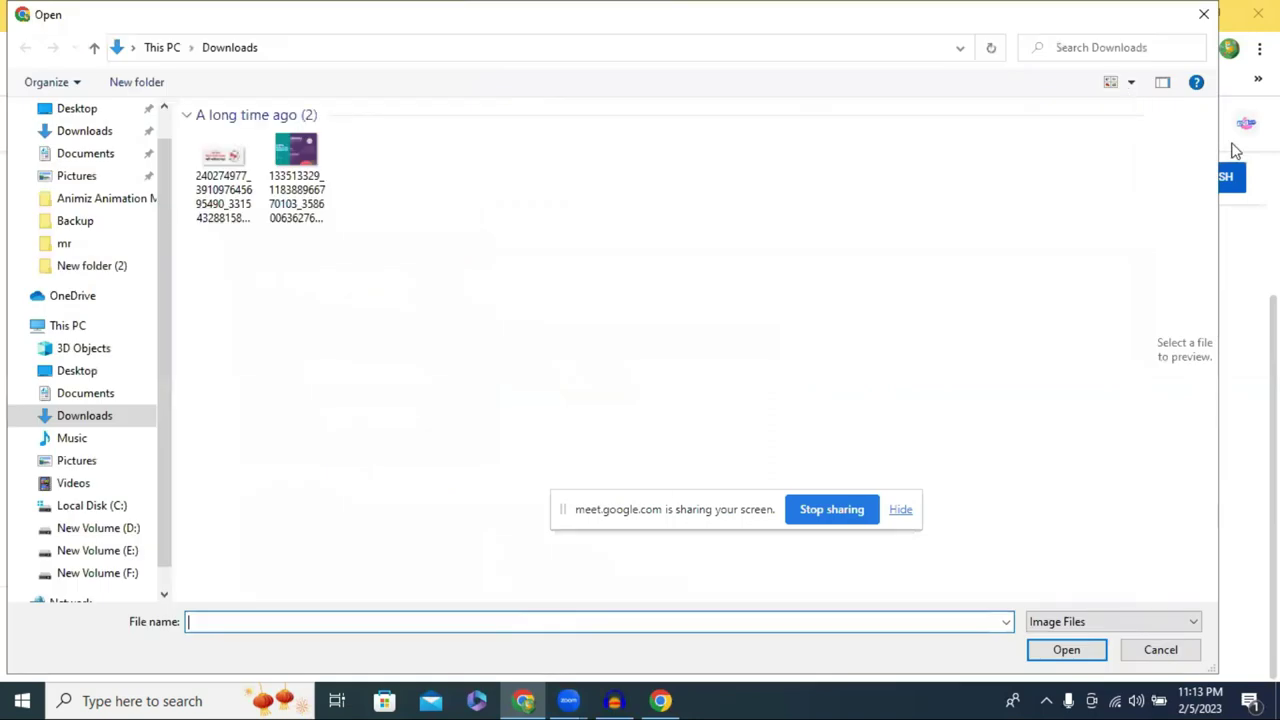
{"action": "key", "text": "Escape"}
{"action": "left_click", "coordinate": [1205, 177]}
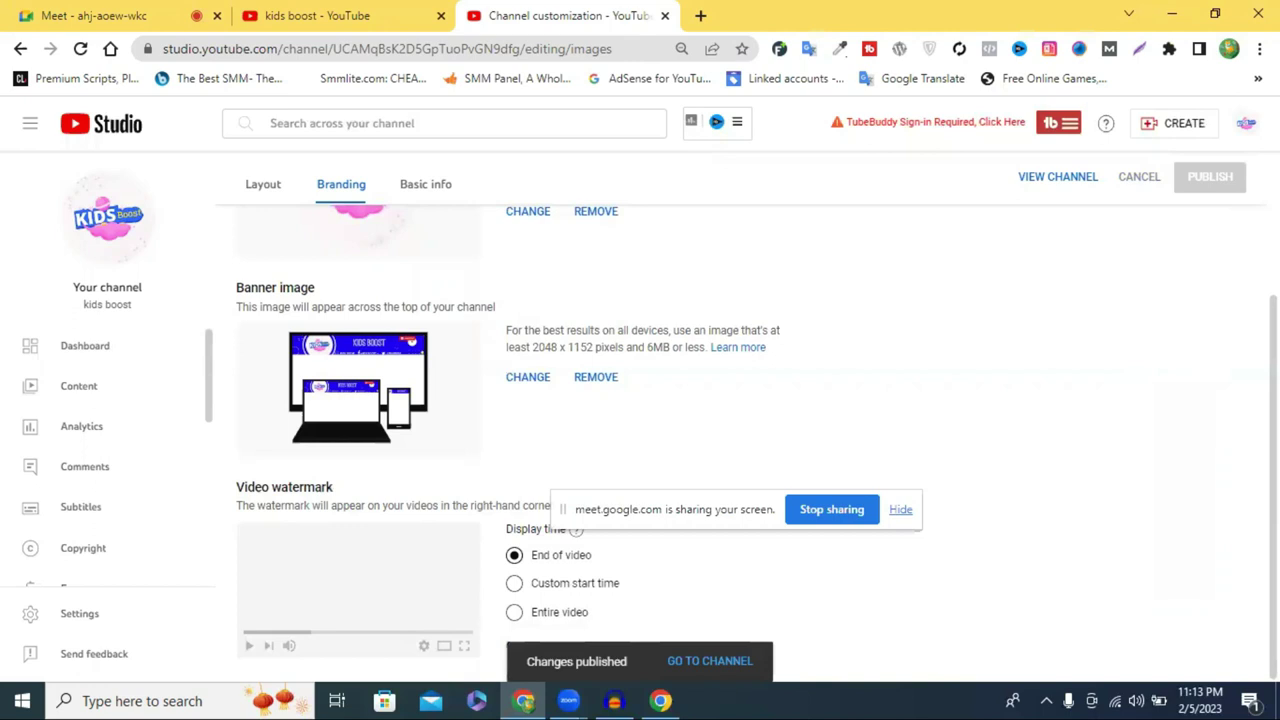
{"action": "left_click", "coordinate": [433, 234]}
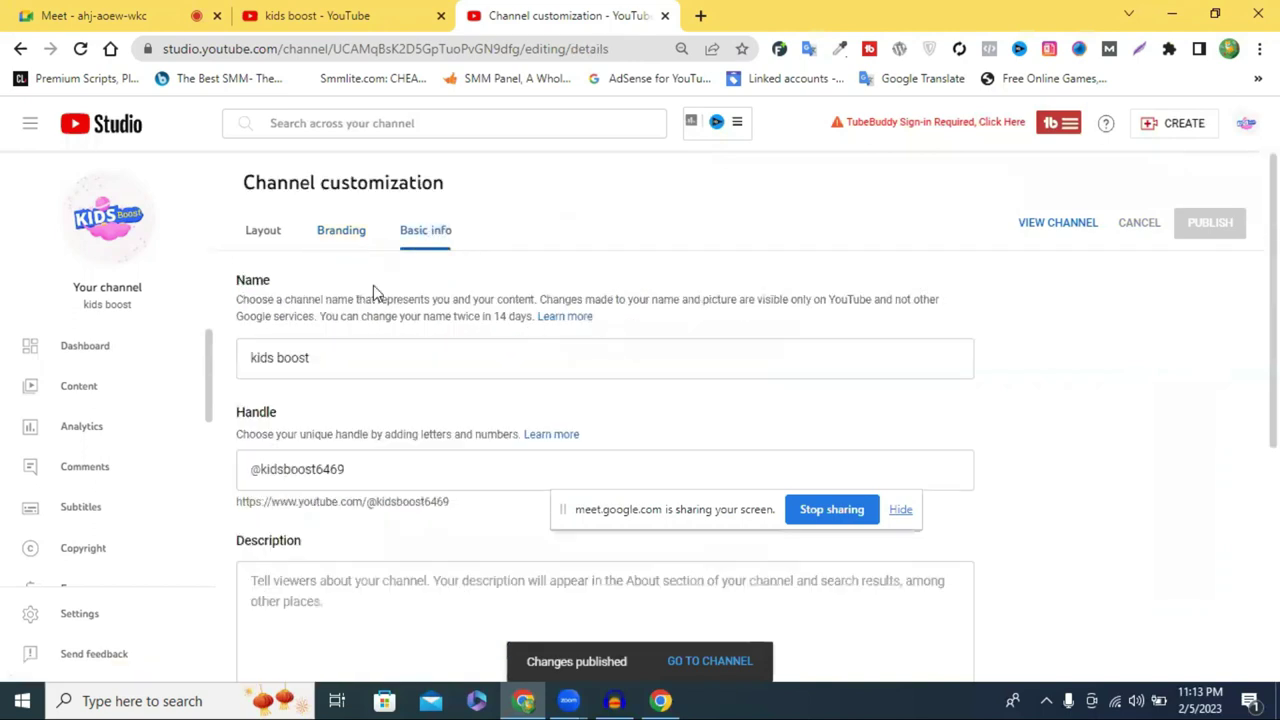
Step: Keep the channel name and change the handle's trailing digits to 119, then publish
{"action": "scroll", "coordinate": [373, 291], "scroll_direction": "down", "scroll_amount": 1}
{"action": "triple_click", "coordinate": [372, 267]}
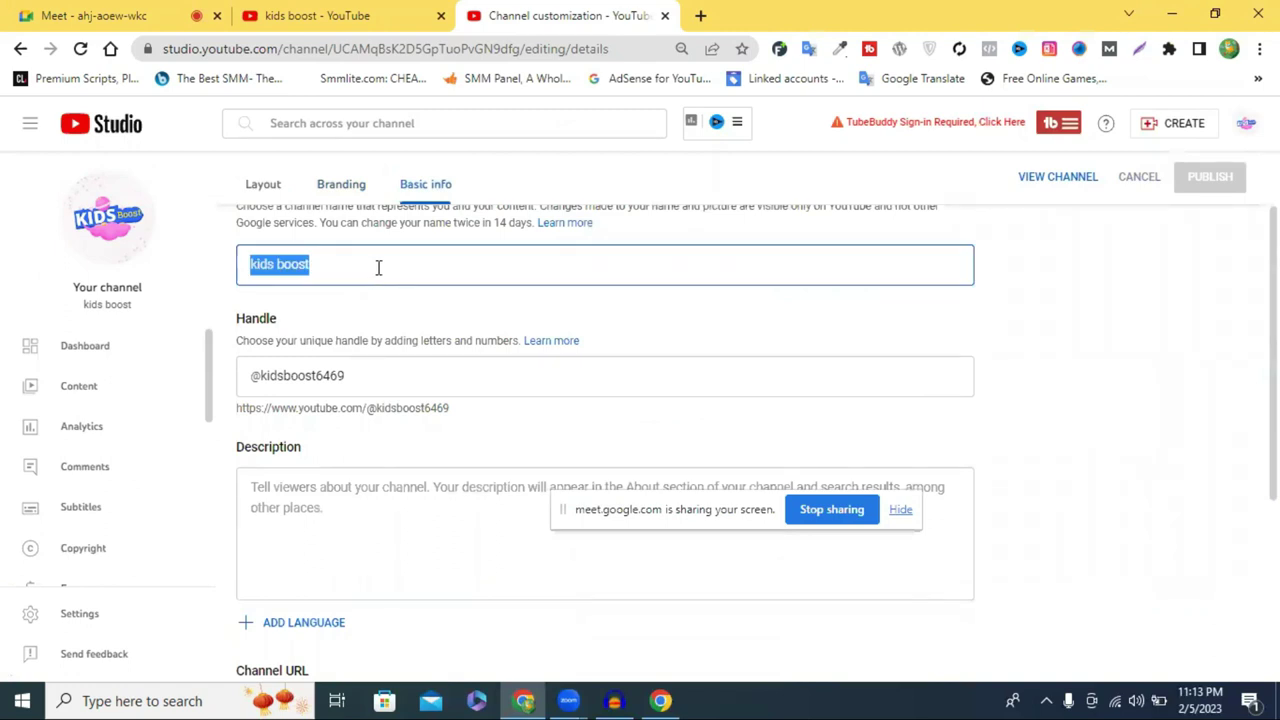
{"action": "left_click", "coordinate": [407, 268]}
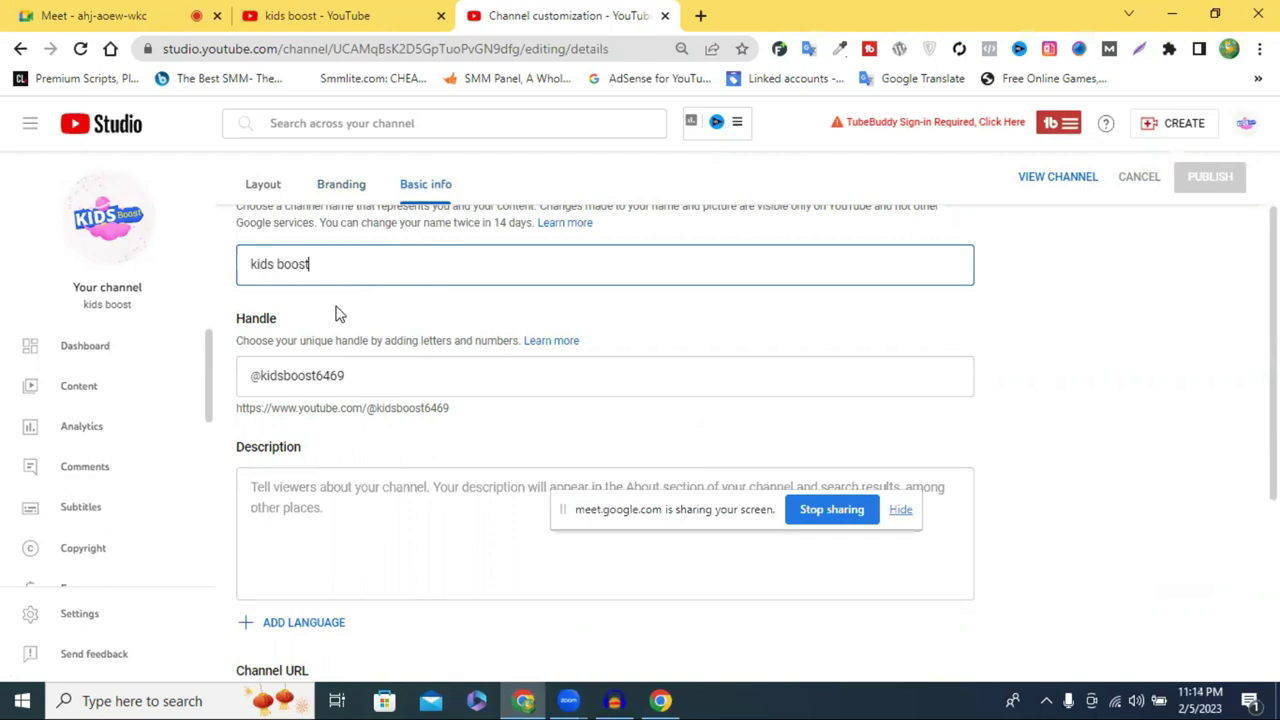
{"action": "left_click", "coordinate": [265, 376]}
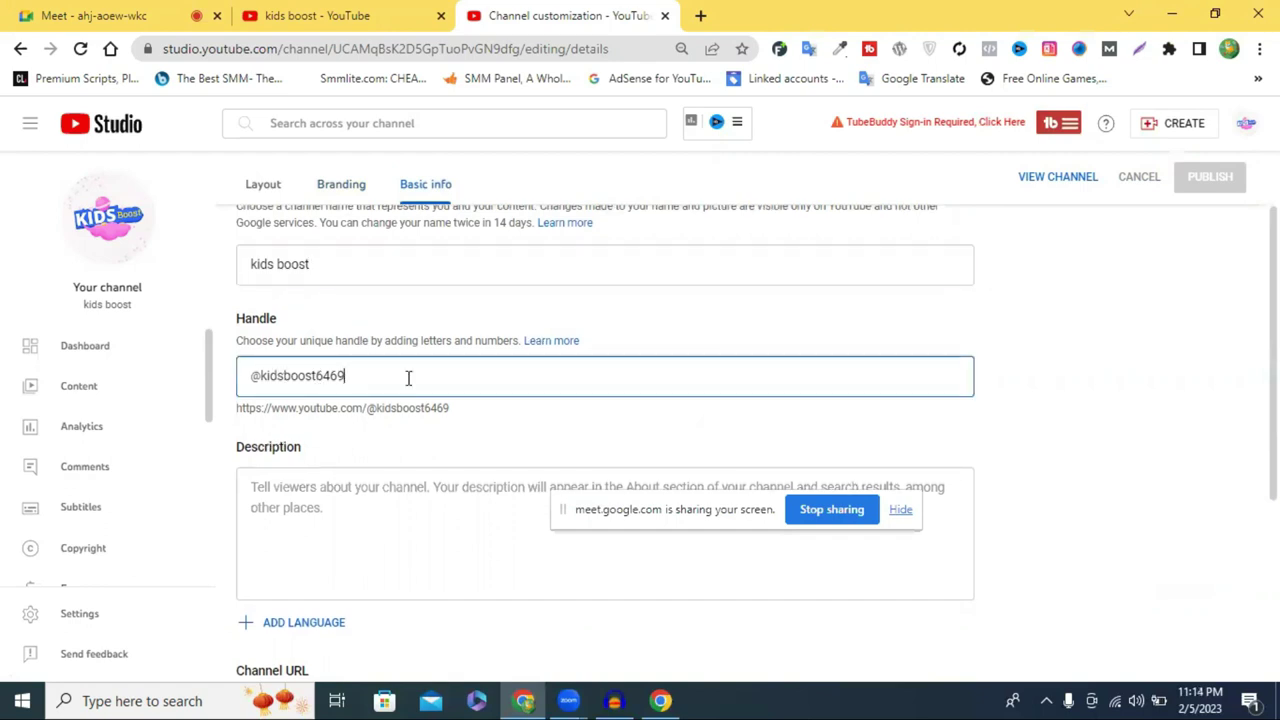
{"action": "left_click_drag", "start_coordinate": [367, 377], "coordinate": [321, 372]}
{"action": "type", "text": "119"}
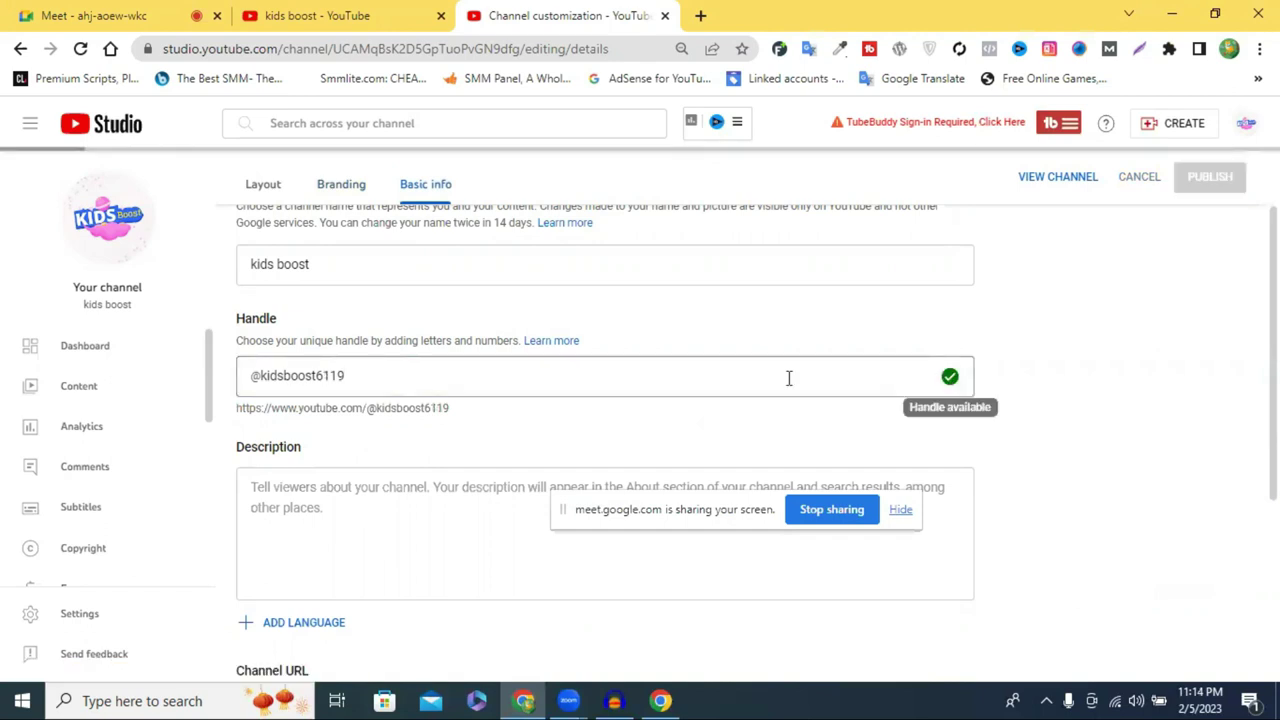
{"action": "left_click", "coordinate": [326, 375]}
{"action": "key", "text": "BackSpace"}
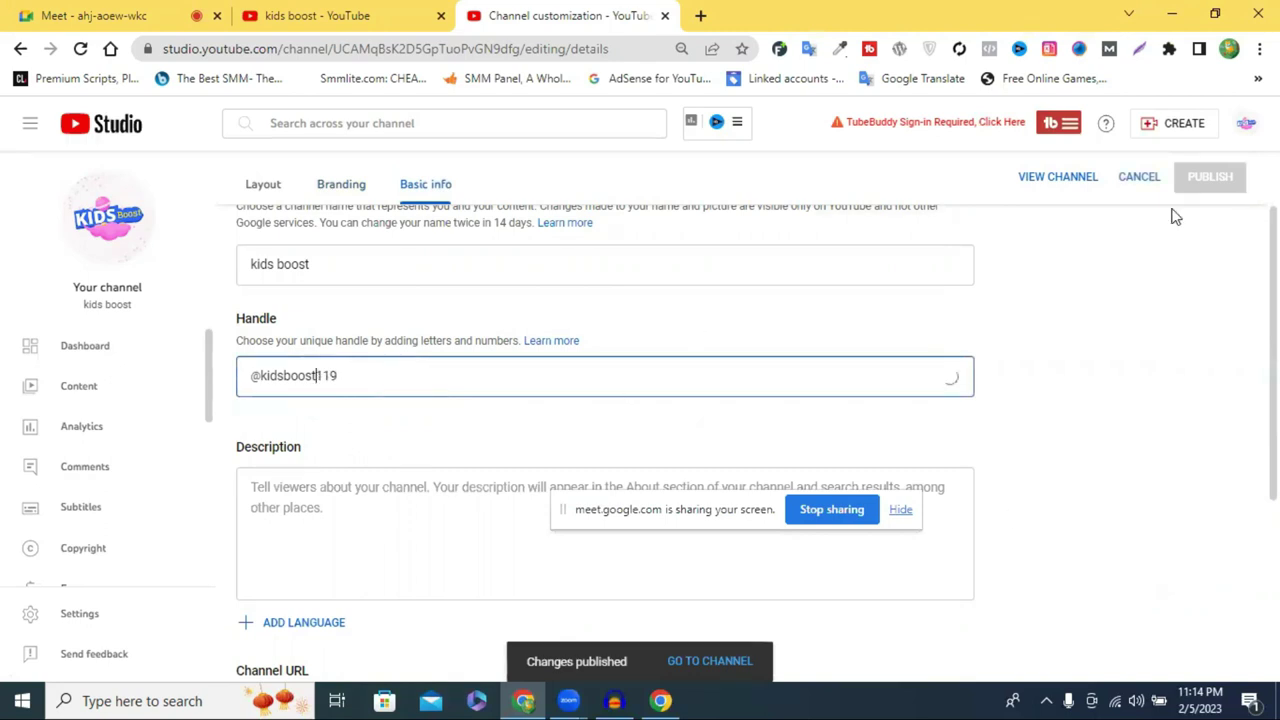
{"action": "key", "text": "Return"}
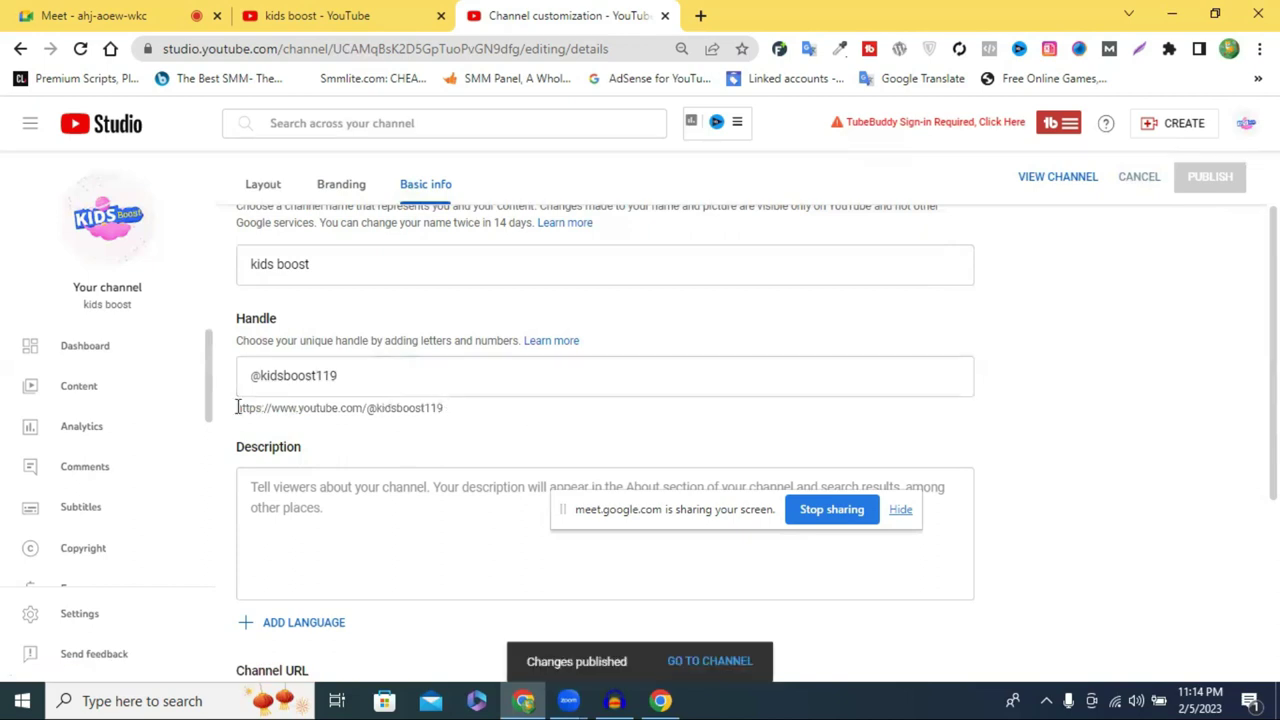
Step: Select the channel's web address and pick out its handle part
{"action": "triple_click", "coordinate": [238, 408]}
{"action": "right_click", "coordinate": [382, 411]}
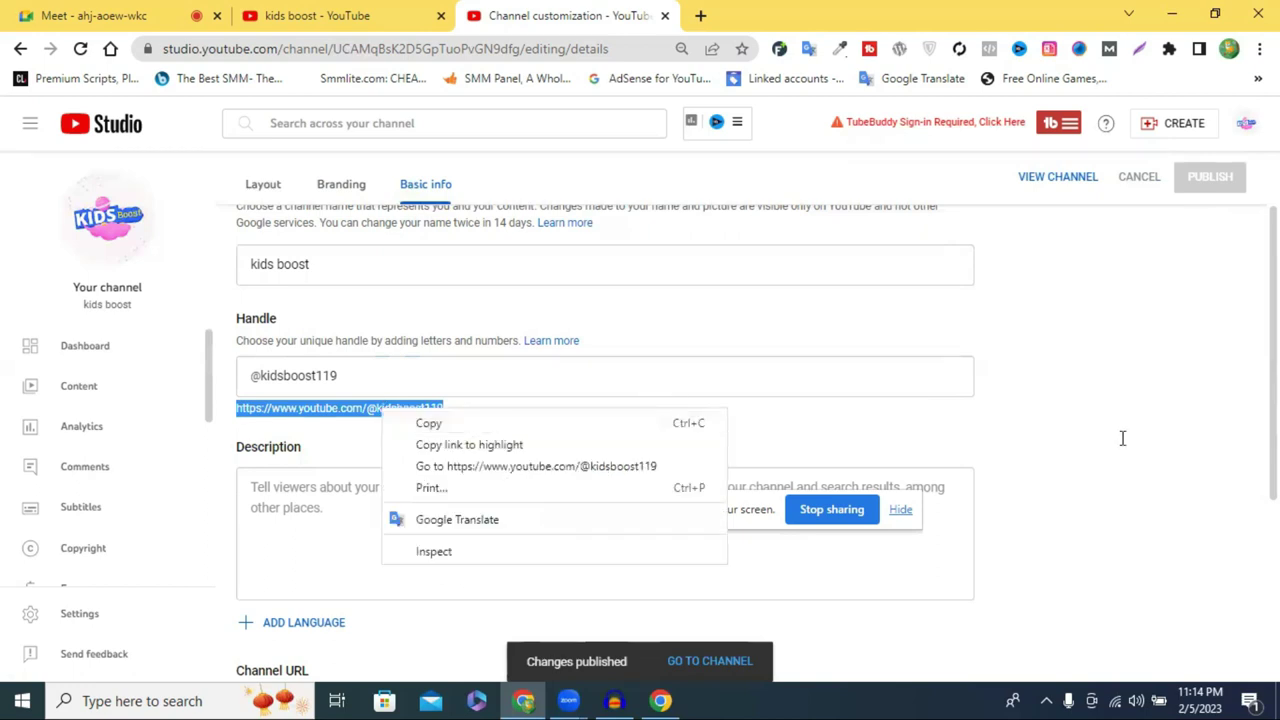
{"action": "left_click", "coordinate": [466, 421]}
{"action": "double_click", "coordinate": [376, 413]}
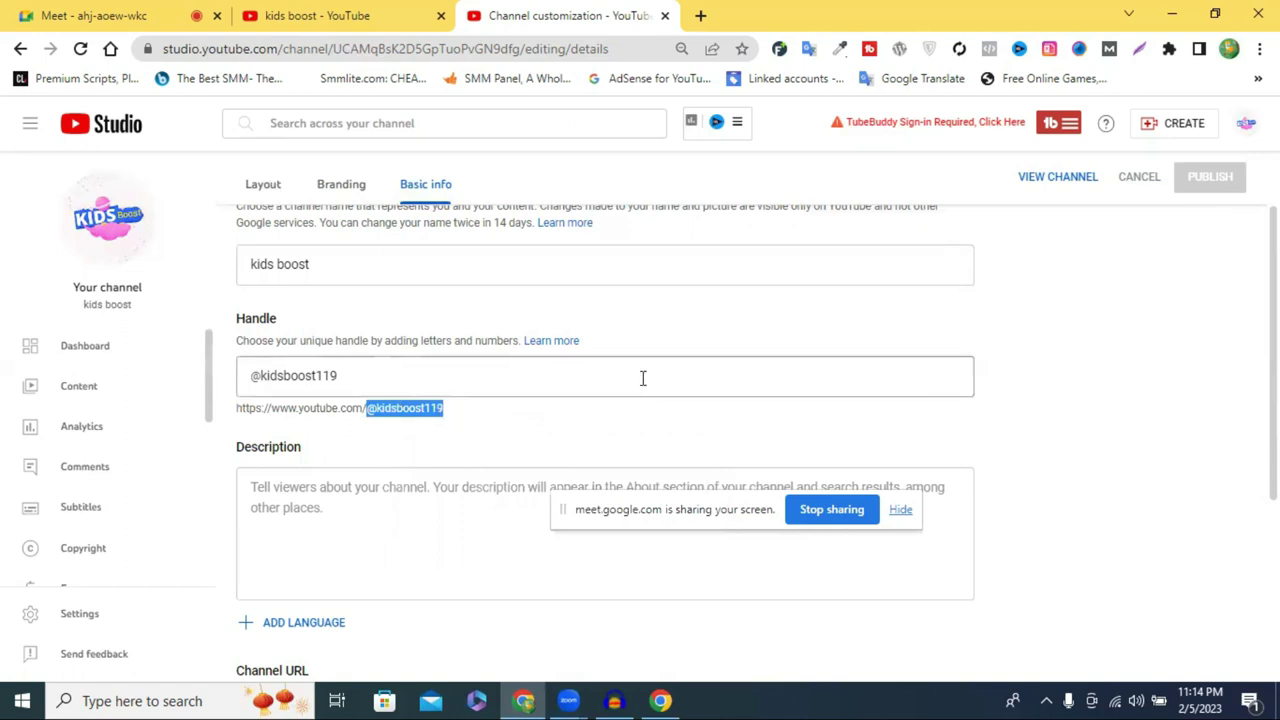
{"action": "scroll", "coordinate": [643, 378], "scroll_direction": "down", "scroll_amount": 1}
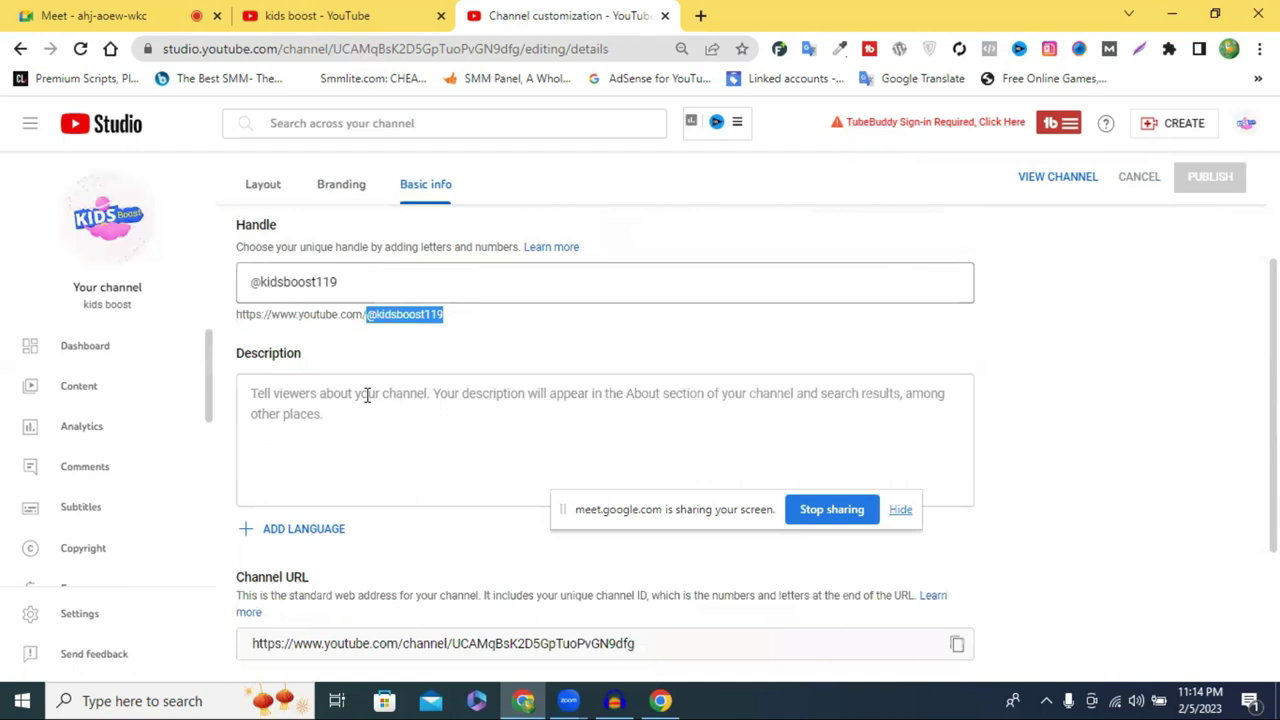
Step: Click into the channel Description without writing anything
{"action": "left_click", "coordinate": [367, 395]}
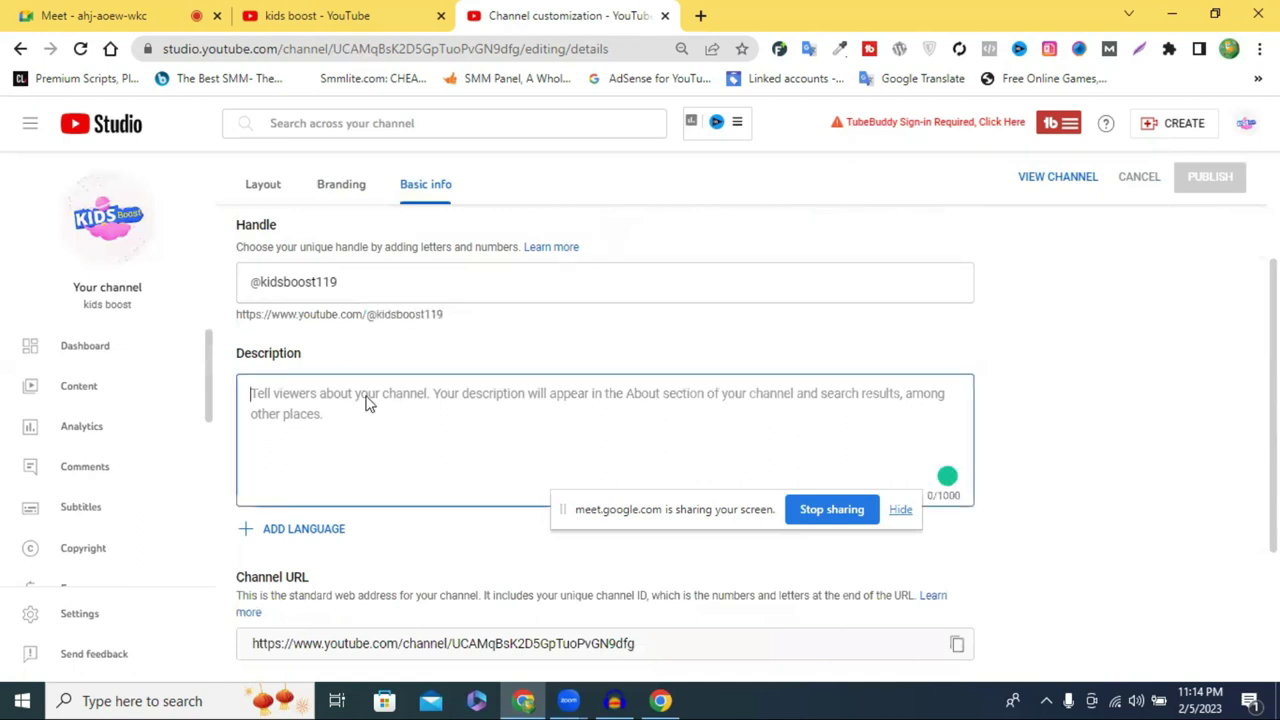
{"action": "scroll", "coordinate": [366, 400], "scroll_direction": "down", "scroll_amount": 2}
{"action": "scroll", "coordinate": [361, 418], "scroll_direction": "up", "scroll_amount": 2}
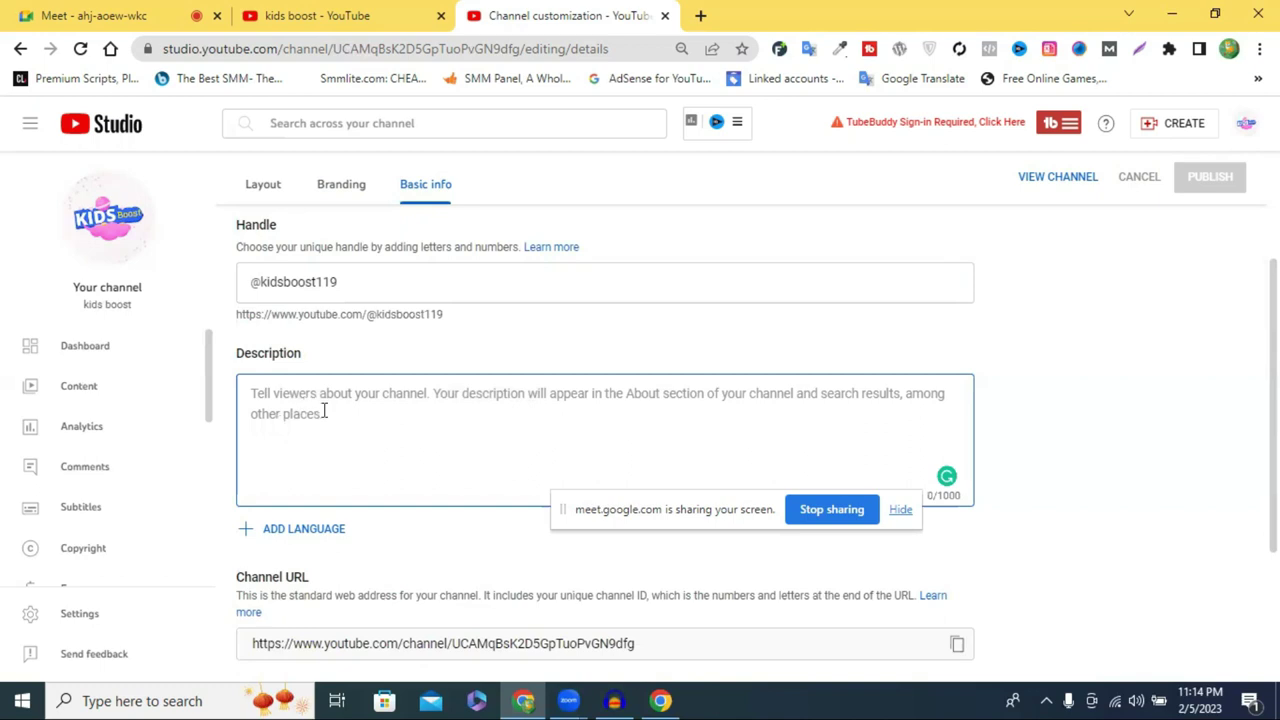
{"action": "scroll", "coordinate": [366, 409], "scroll_direction": "down", "scroll_amount": 2}
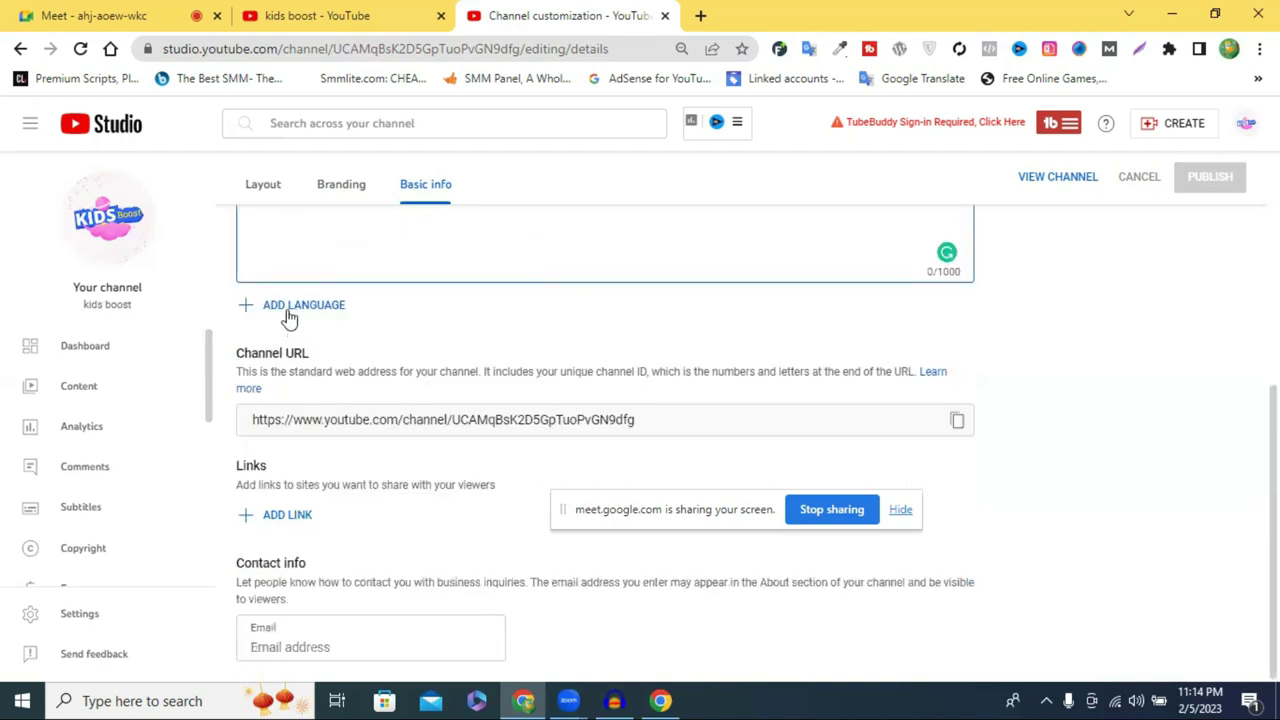
Step: Cancel the Add Language dialog unchanged and switch to the 'kids boost - YouTube' tab
{"action": "left_click", "coordinate": [289, 314]}
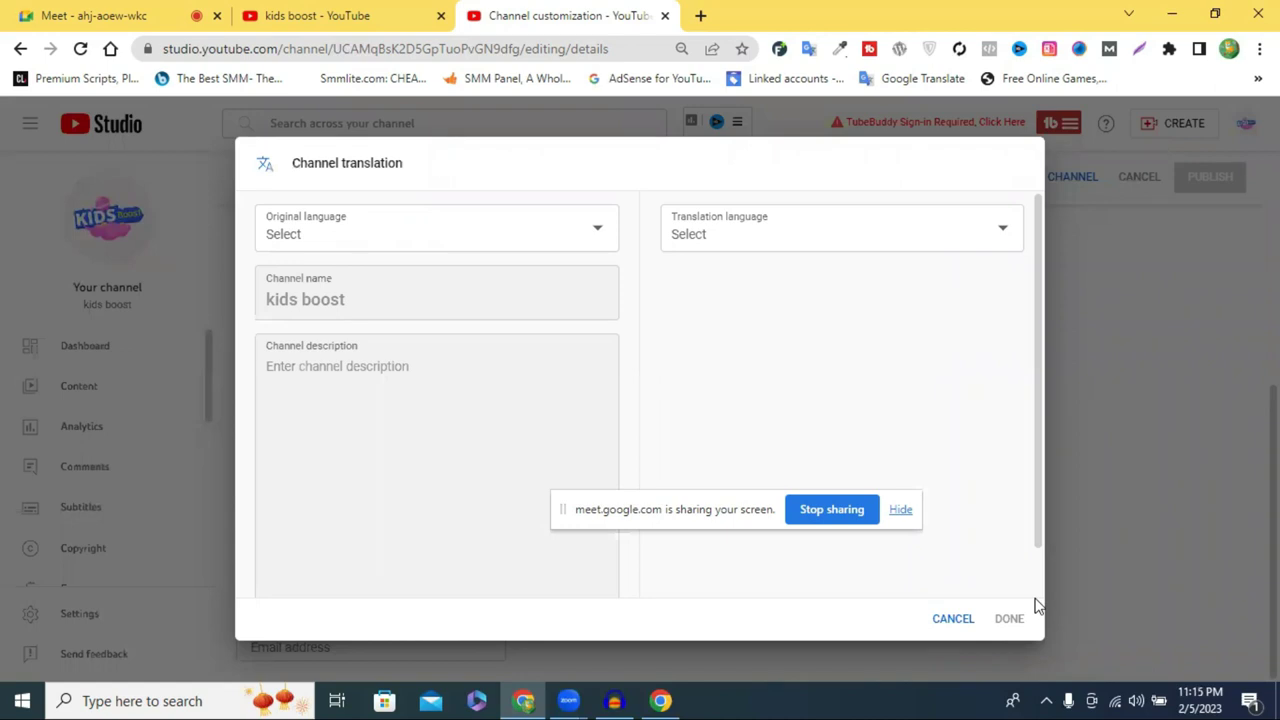
{"action": "left_click", "coordinate": [945, 622]}
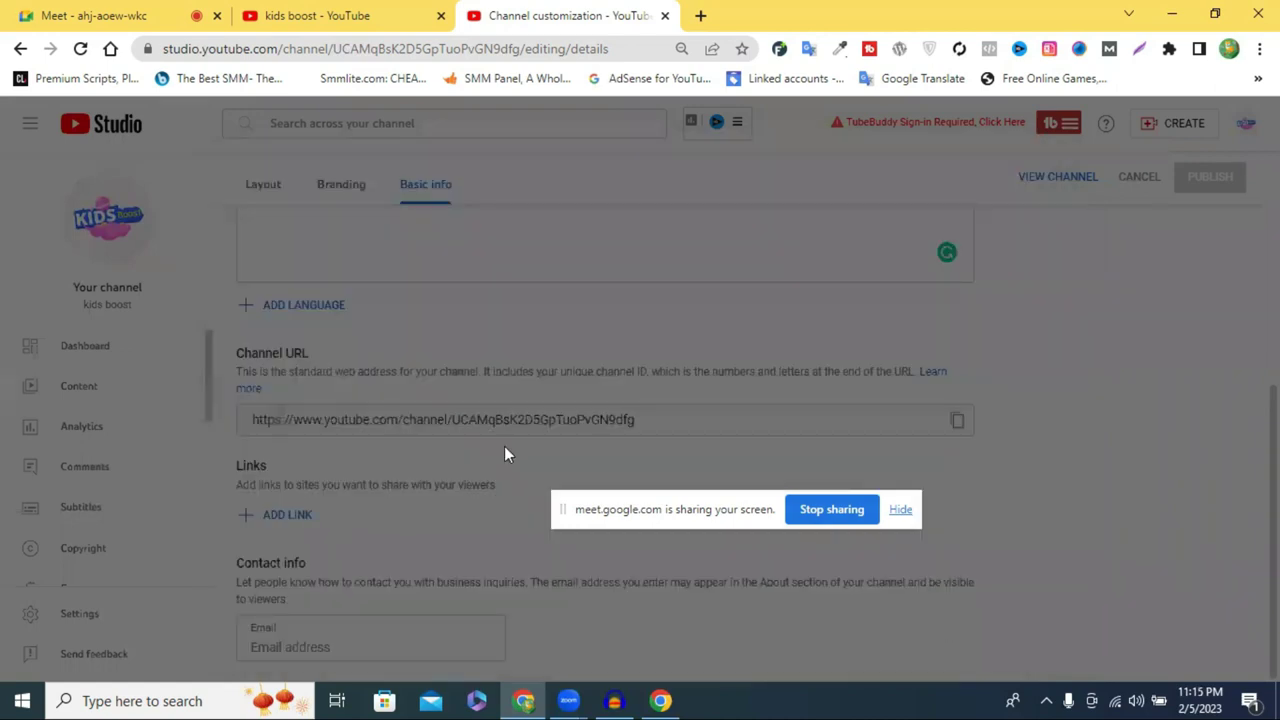
{"action": "left_click", "coordinate": [474, 468]}
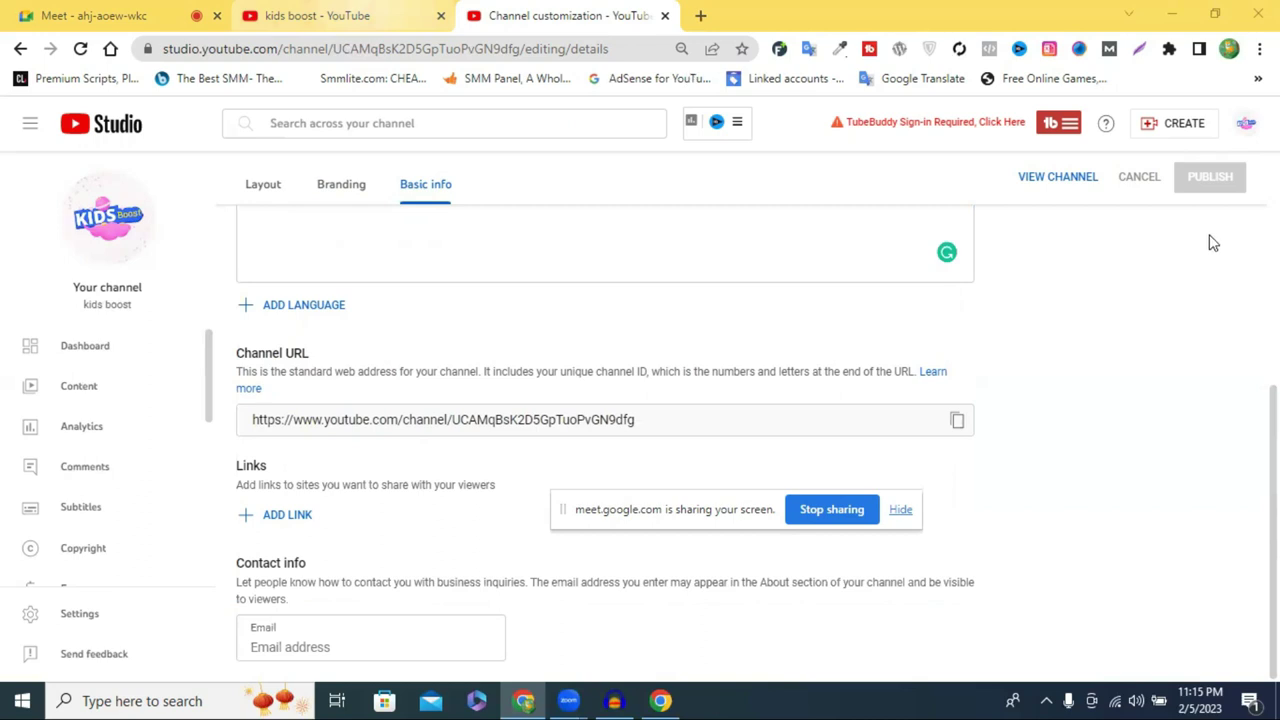
{"action": "key", "text": "ctrl+shift+Tab"}
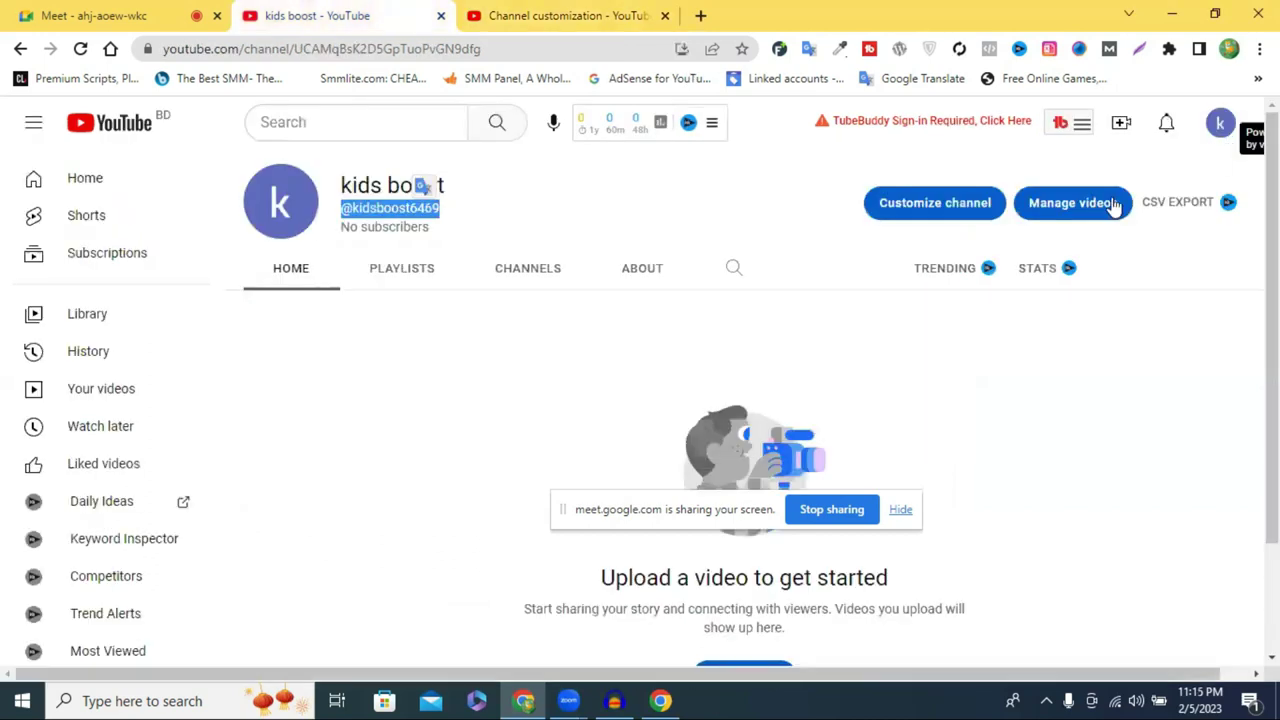
Step: Reload the channel page, then search 'freelancer r' and open the Freelancer Raju channel
{"action": "left_click", "coordinate": [1068, 205]}
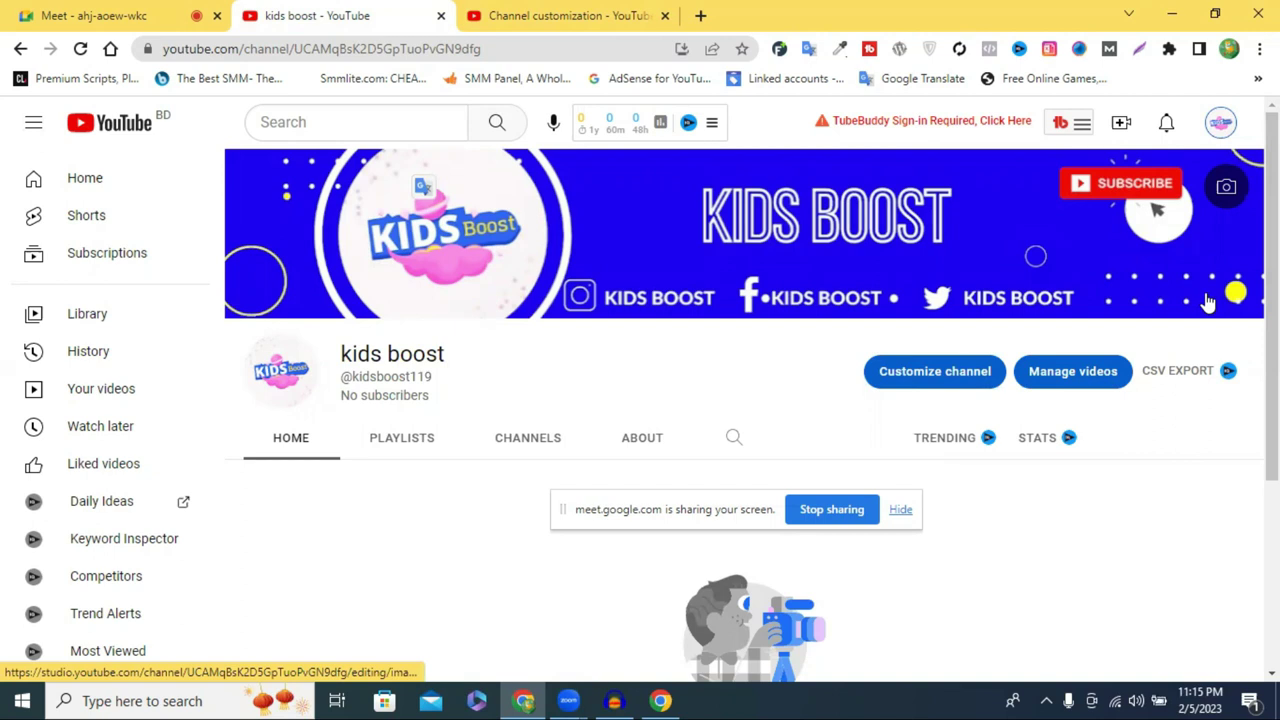
{"action": "left_click", "coordinate": [364, 121]}
{"action": "type", "text": "f"}
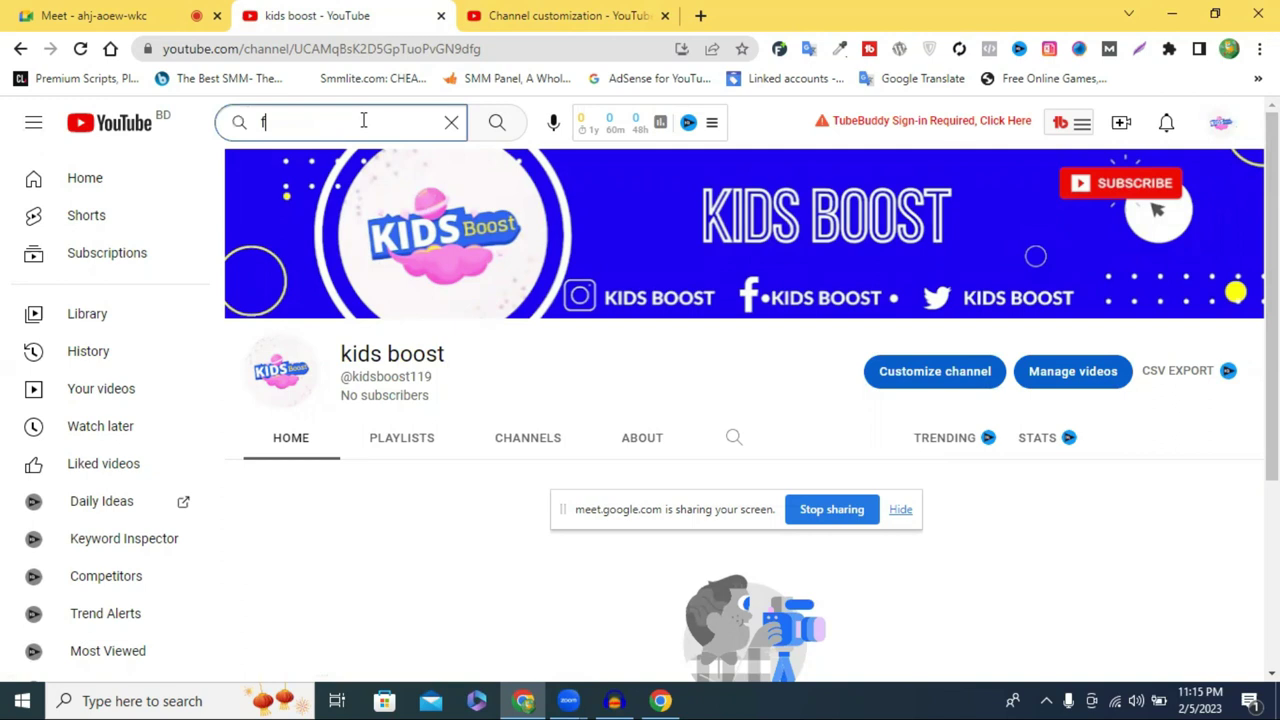
{"action": "type", "text": "reelancer "}
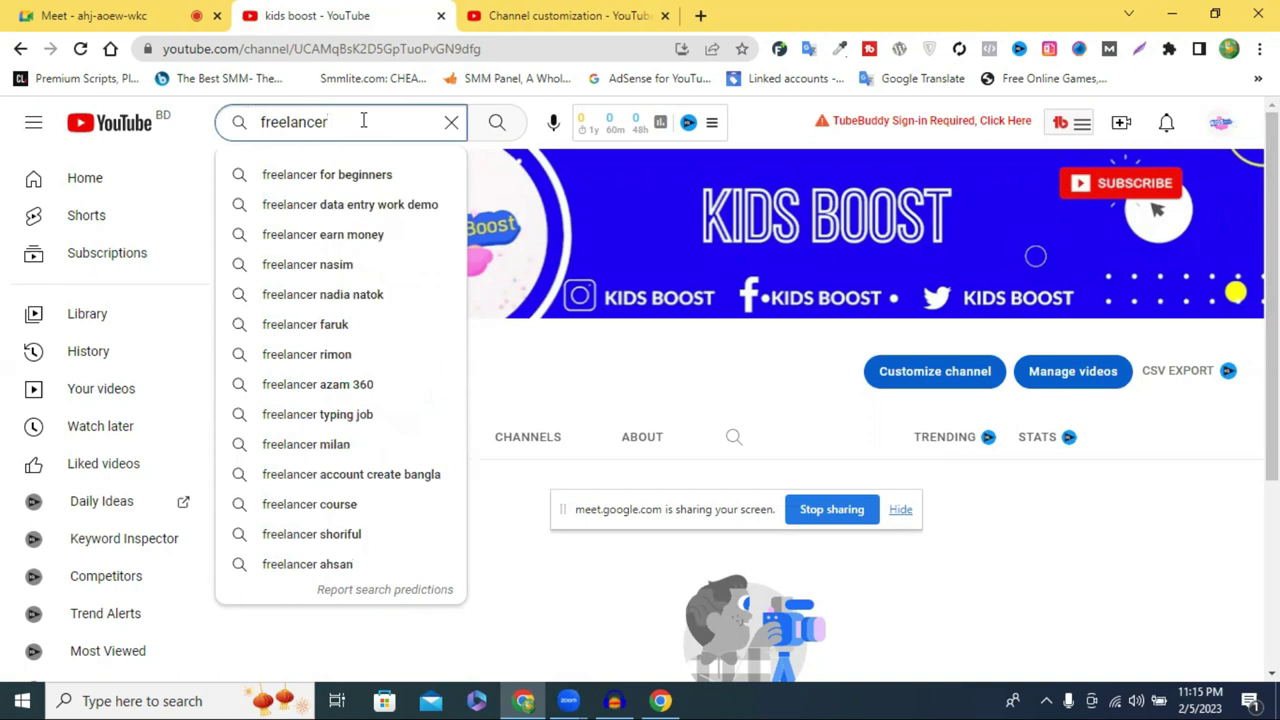
{"action": "type", "text": "r"}
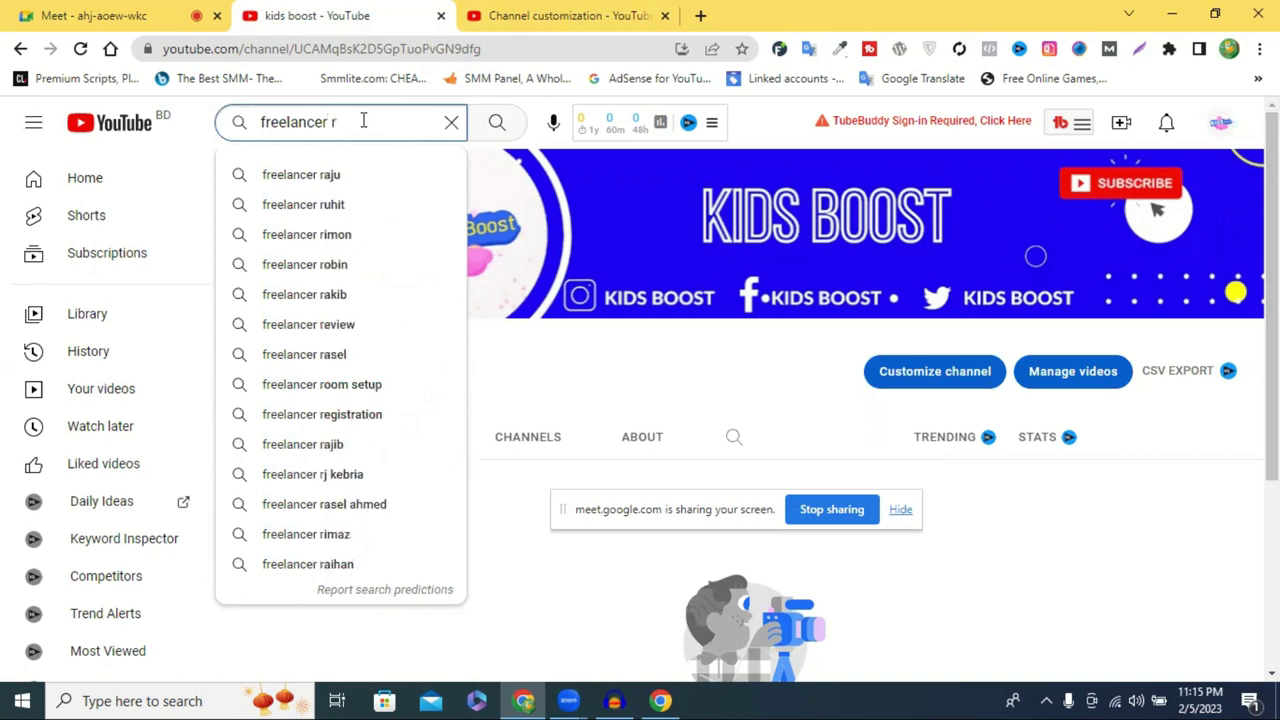
{"action": "left_click", "coordinate": [329, 173]}
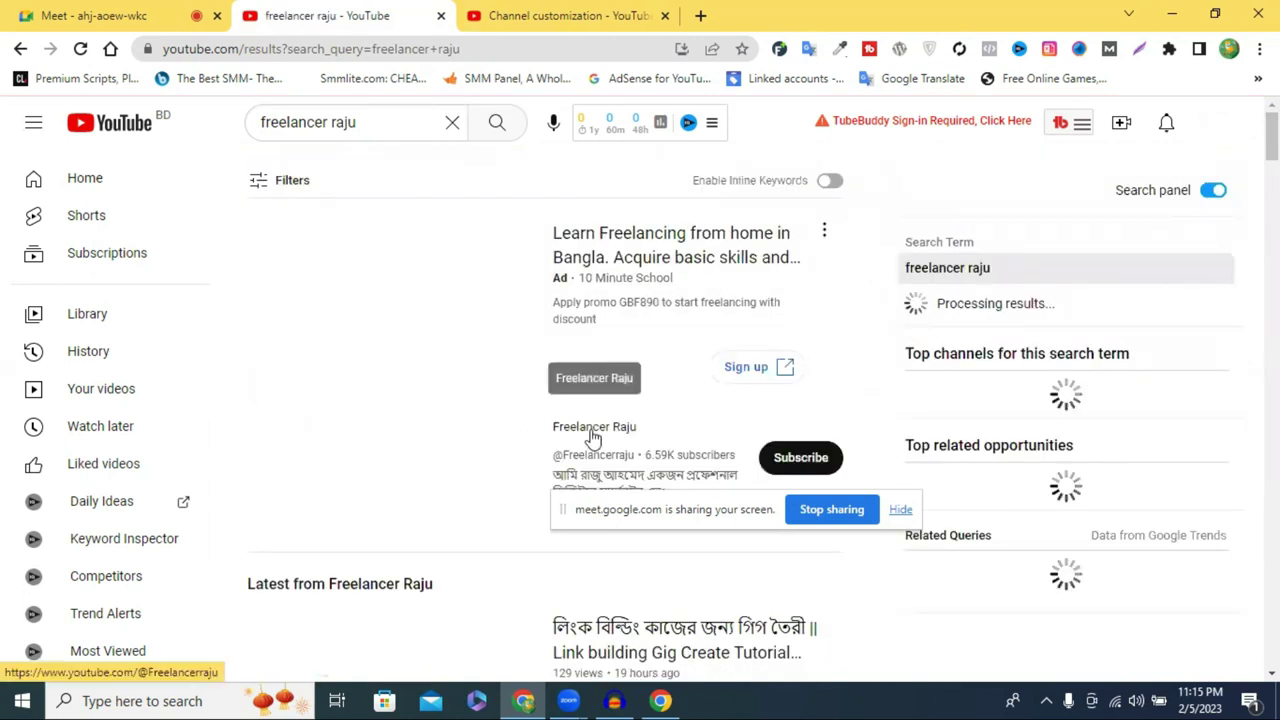
{"action": "left_click", "coordinate": [593, 430]}
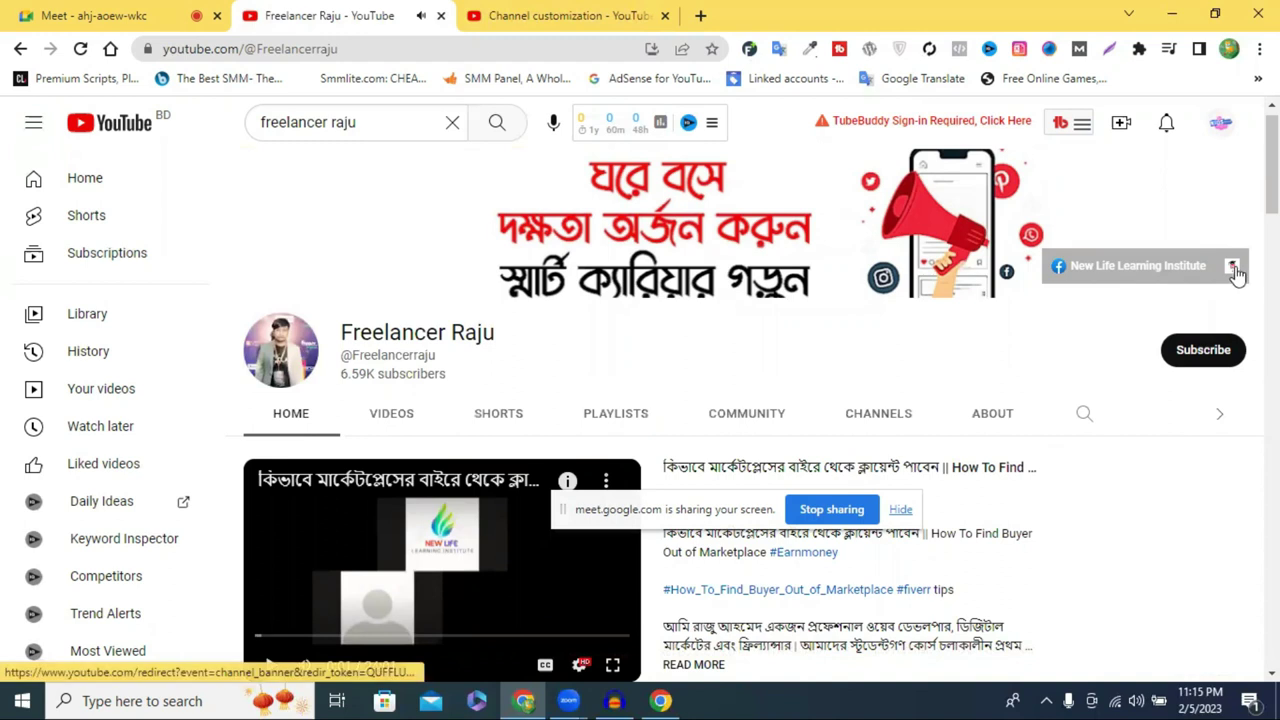
Step: Open the institute's Facebook page from the channel banner and highlight its likes count
{"action": "left_click", "coordinate": [1058, 272]}
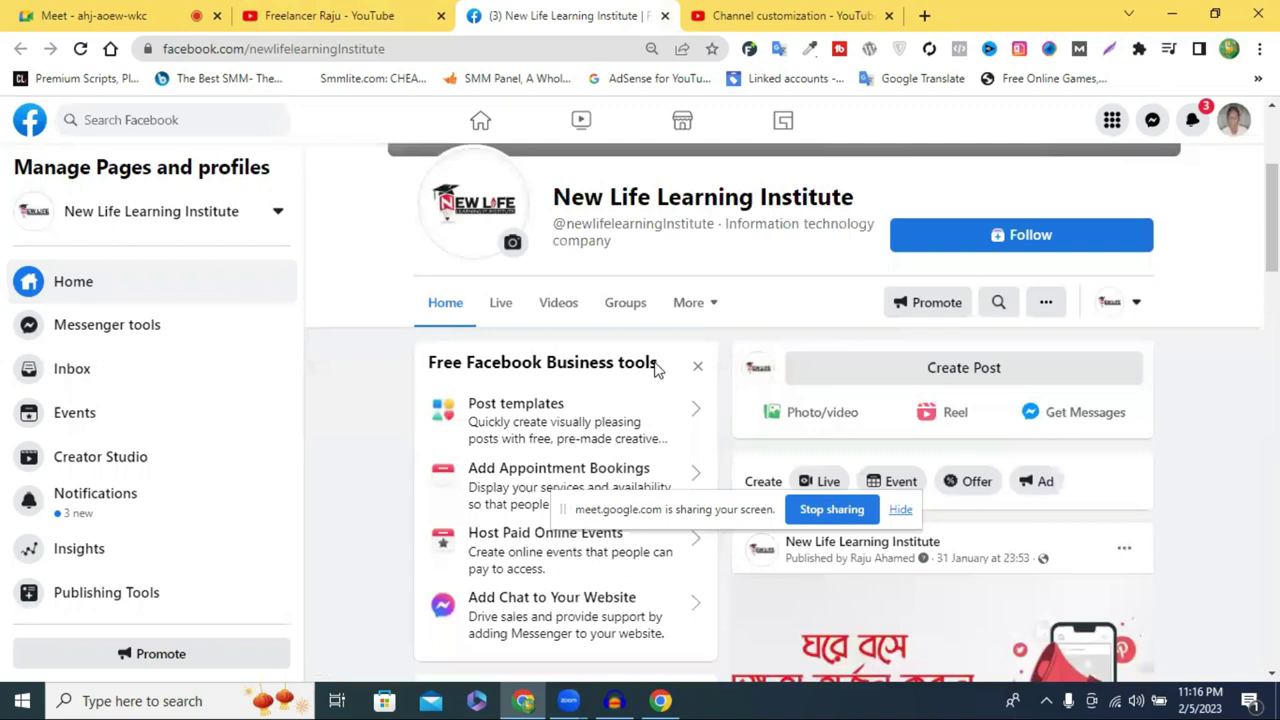
{"action": "scroll", "coordinate": [620, 374], "scroll_direction": "down", "scroll_amount": 2}
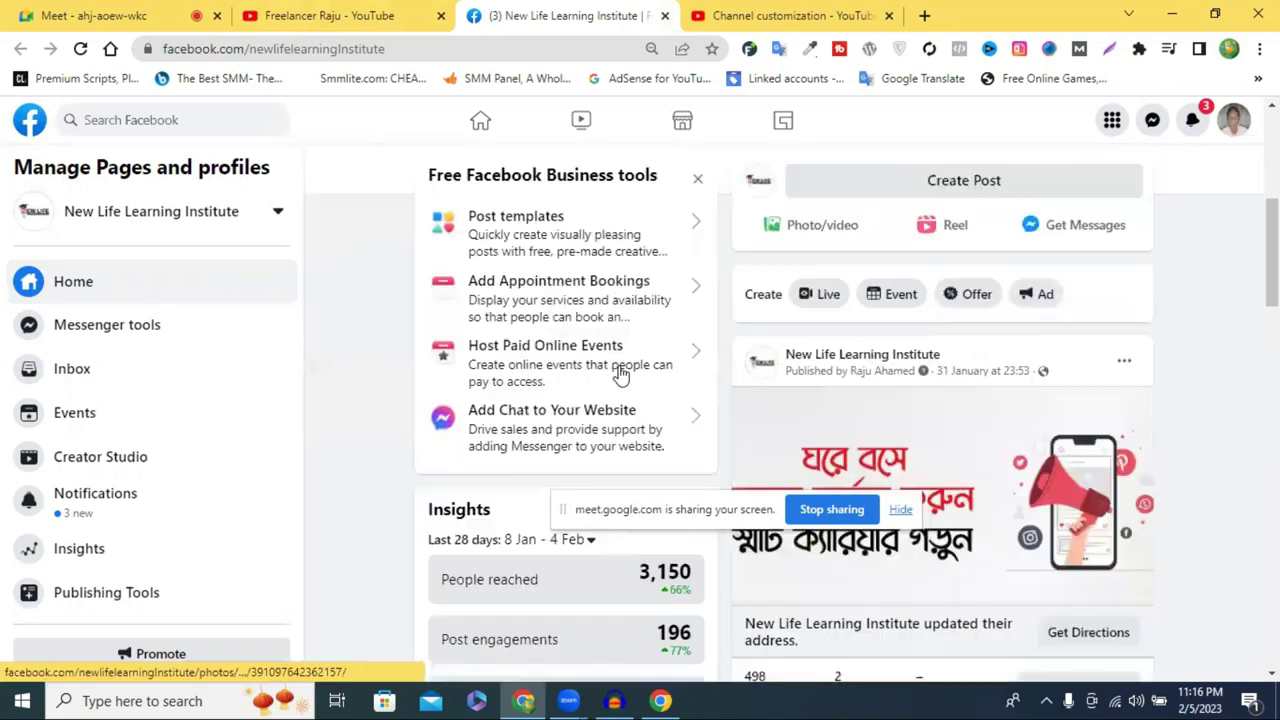
{"action": "scroll", "coordinate": [620, 374], "scroll_direction": "down", "scroll_amount": 4}
{"action": "scroll", "coordinate": [617, 371], "scroll_direction": "down", "scroll_amount": 5}
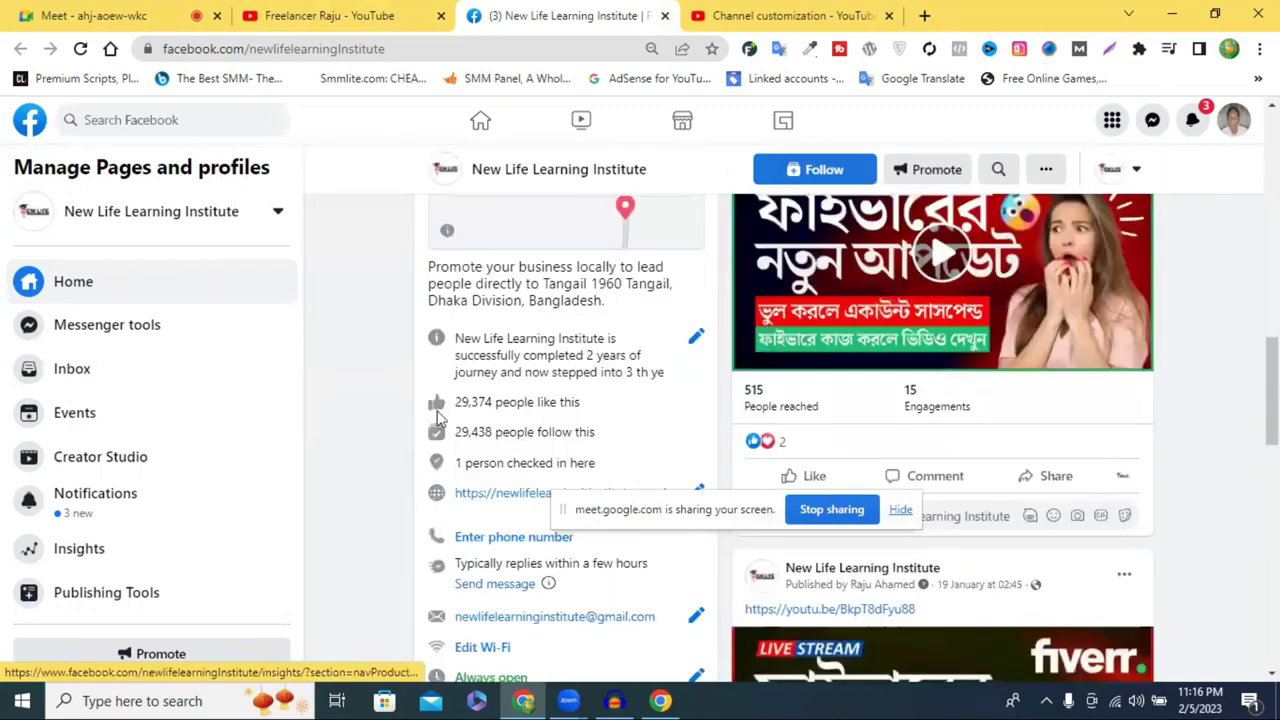
{"action": "left_click_drag", "start_coordinate": [457, 401], "coordinate": [609, 403]}
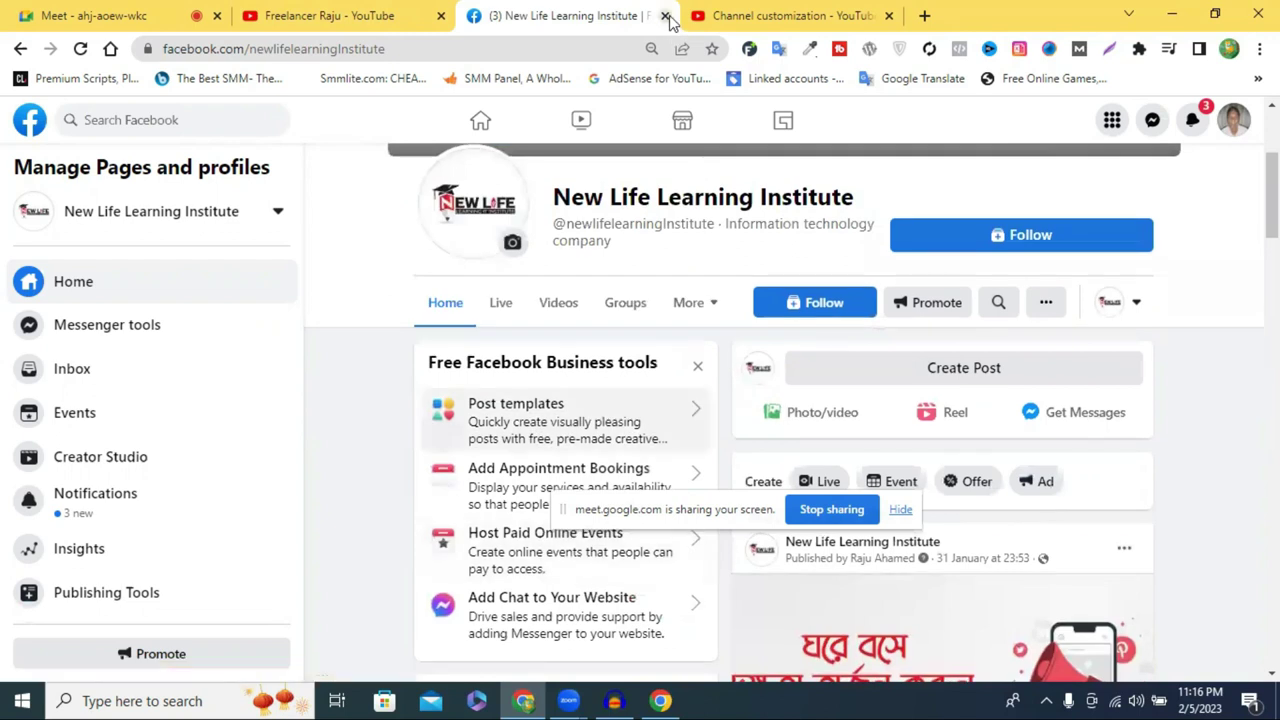
Step: Close the Facebook tab, open the institute's website from the banner, and return to Studio
{"action": "key", "text": "ctrl+shift+Tab"}
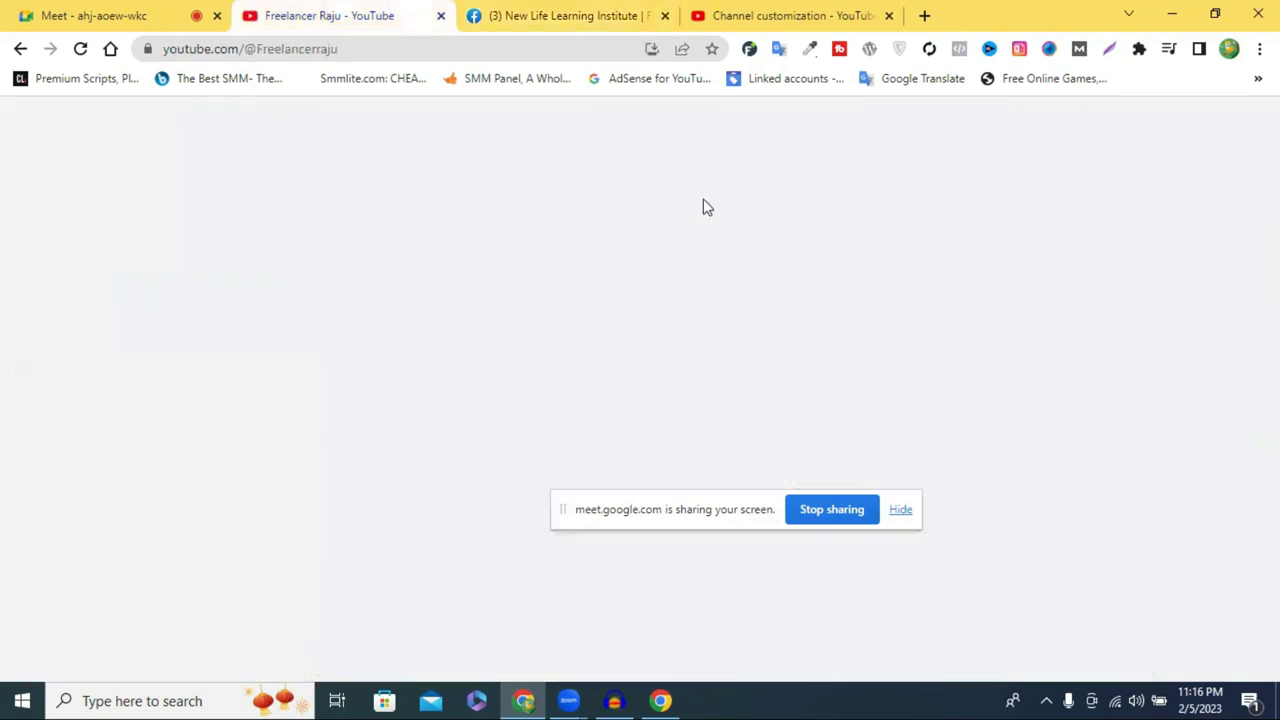
{"action": "middle_click", "coordinate": [565, 8]}
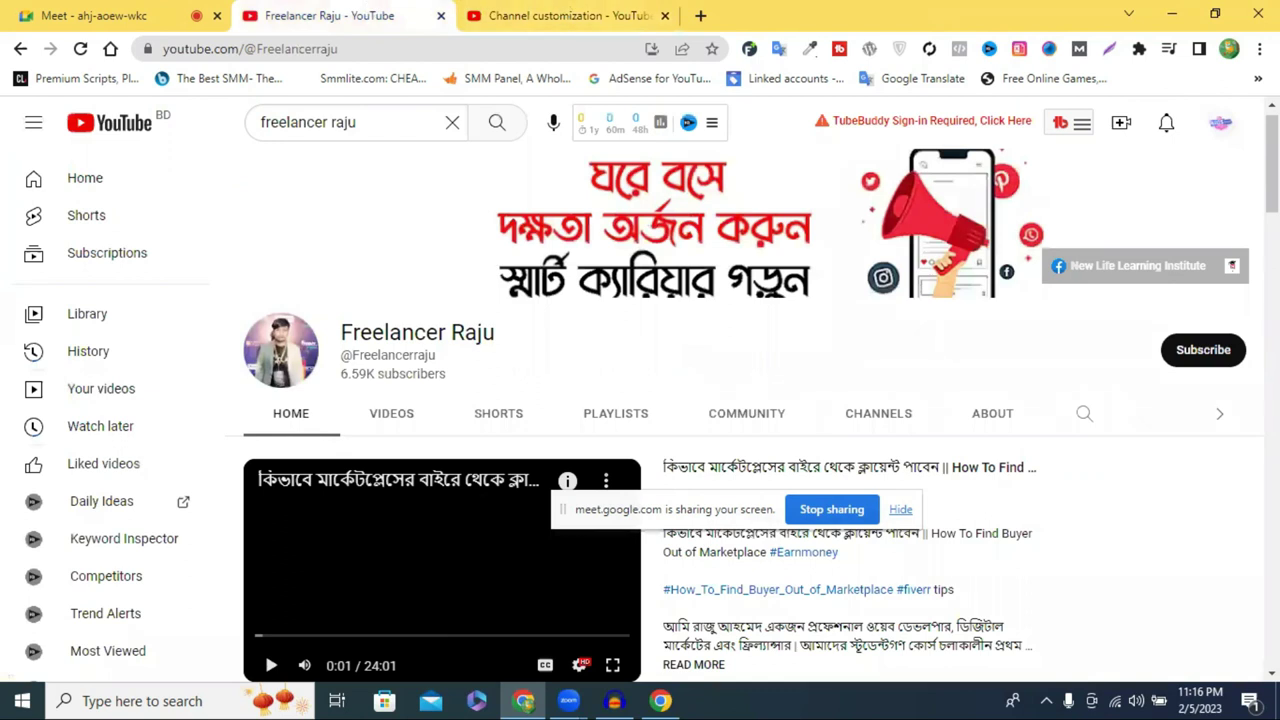
{"action": "left_click", "coordinate": [1237, 272]}
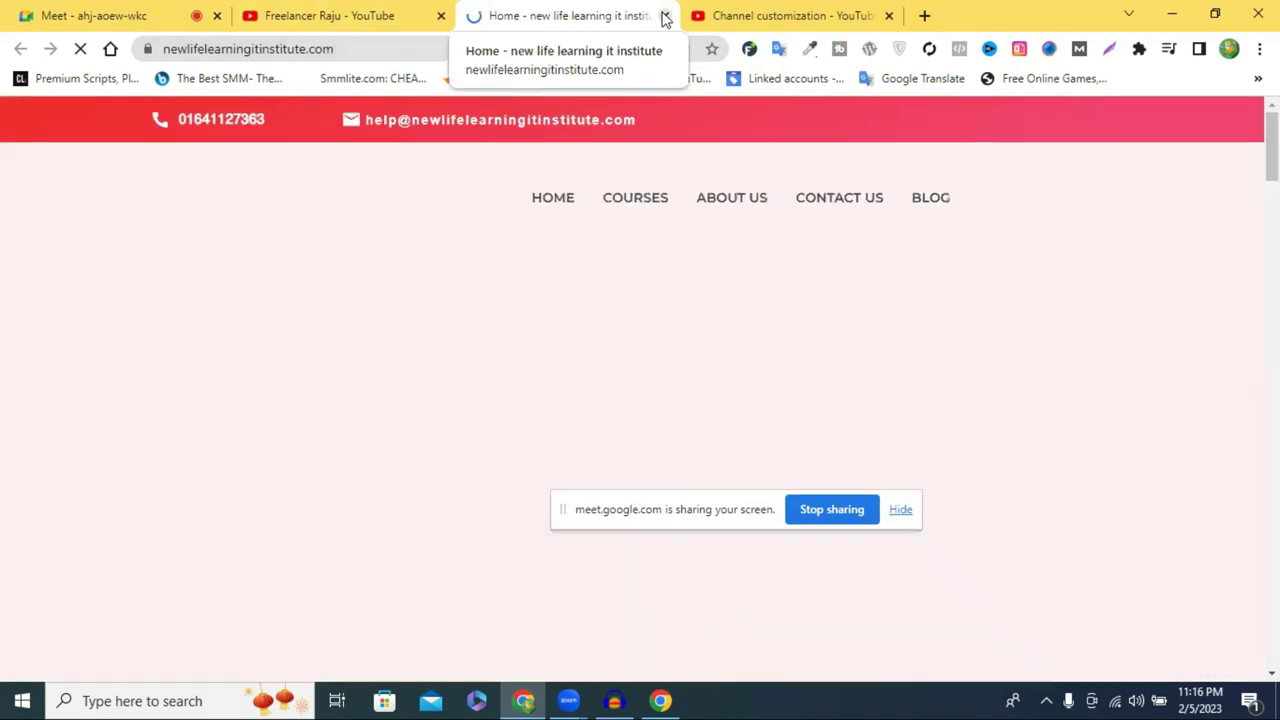
{"action": "key", "text": "ctrl+Tab"}
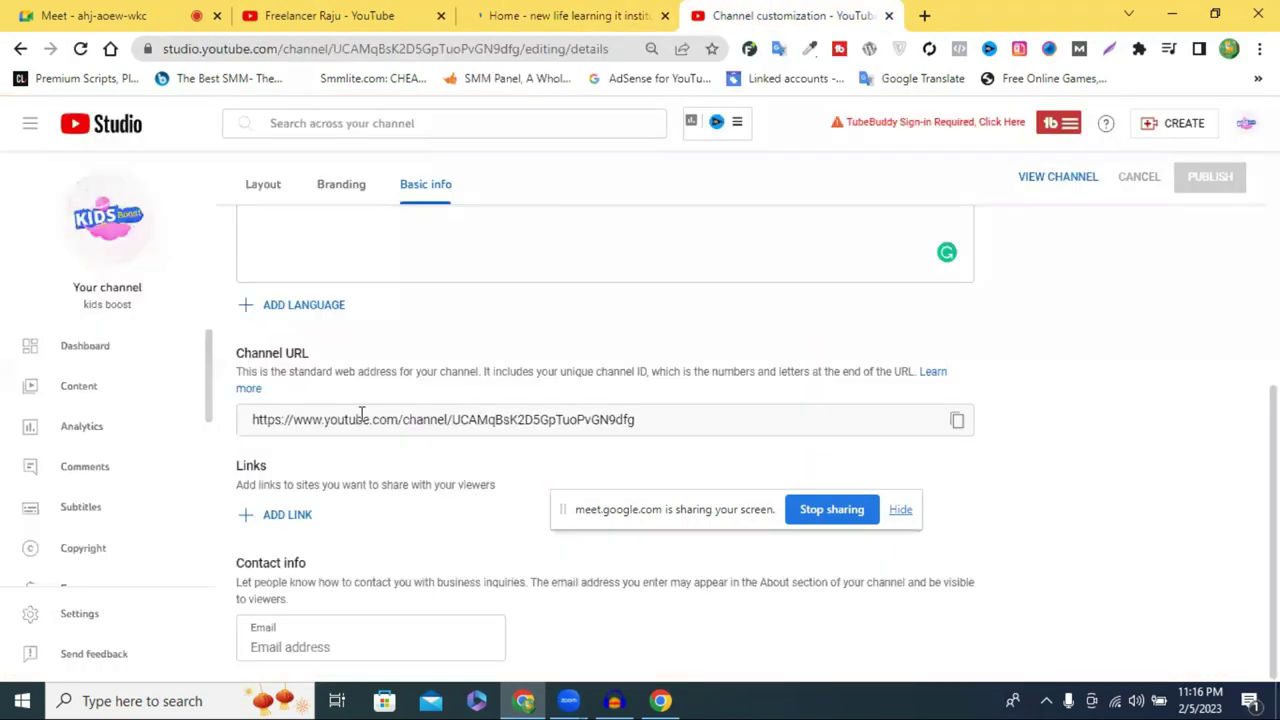
{"action": "left_click", "coordinate": [285, 516]}
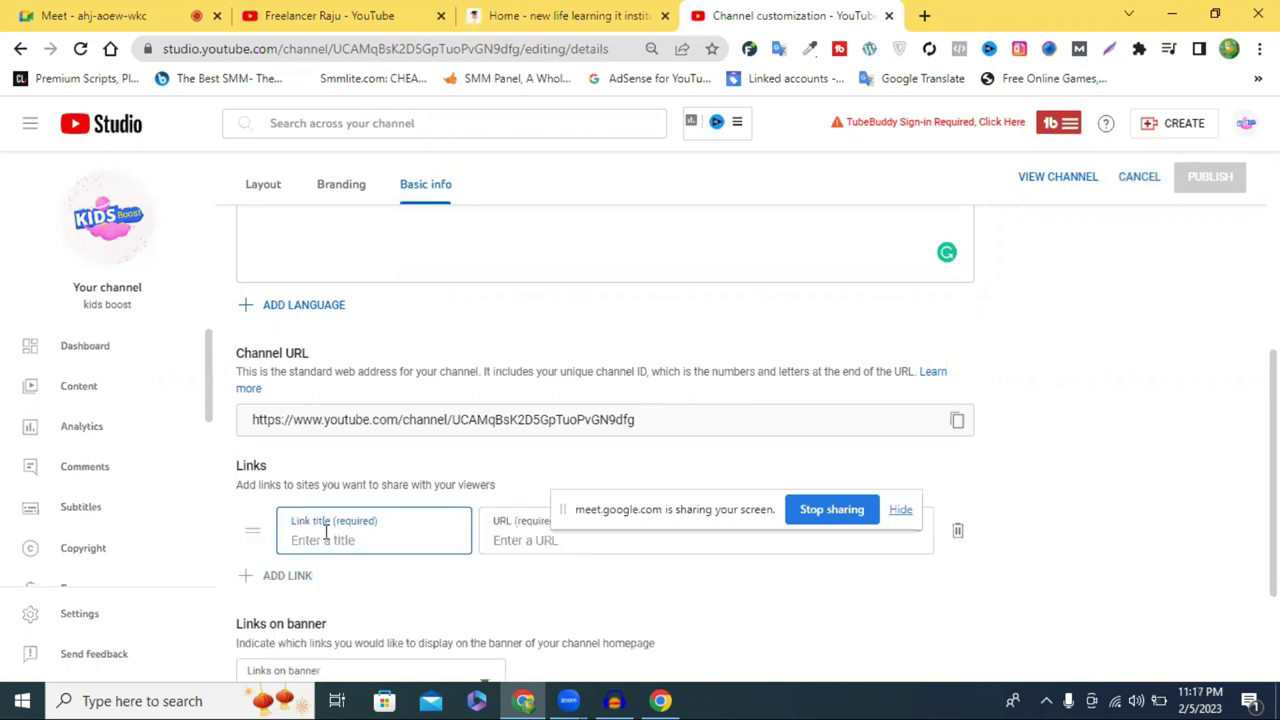
{"action": "type", "text": "facebook"}
{"action": "left_click", "coordinate": [525, 12]}
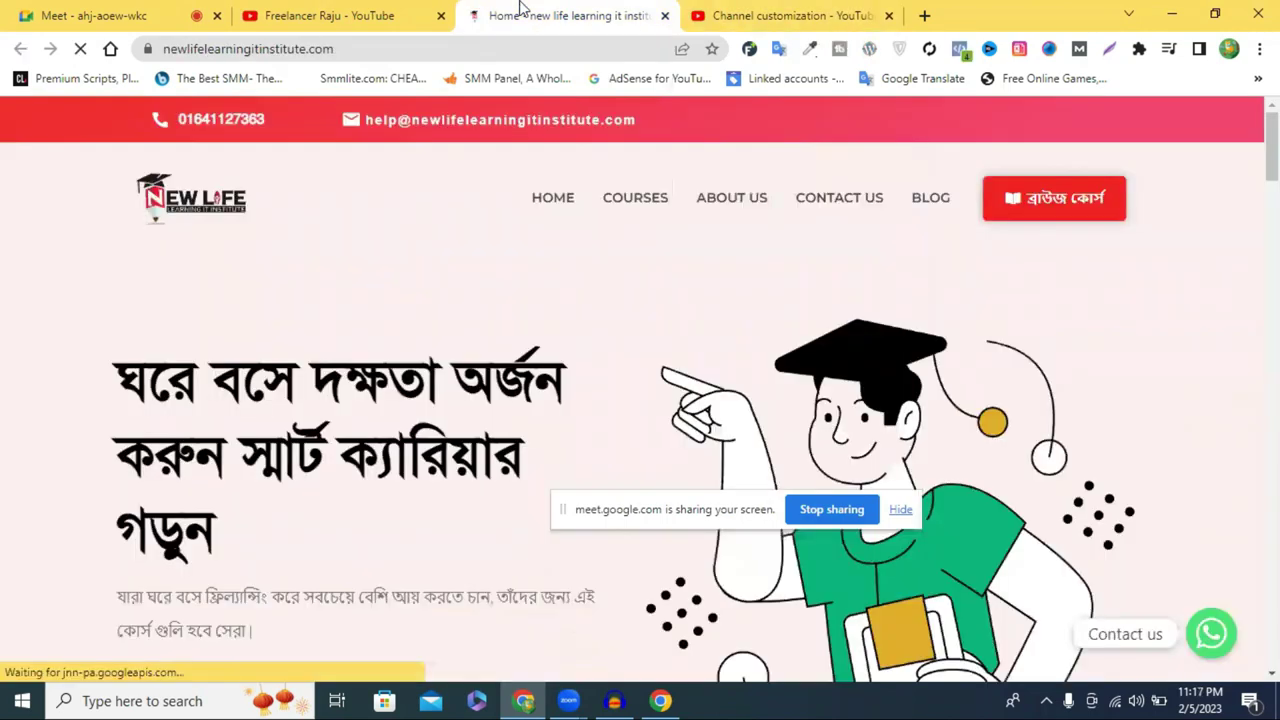
{"action": "left_click", "coordinate": [350, 49]}
{"action": "left_click", "coordinate": [362, 48]}
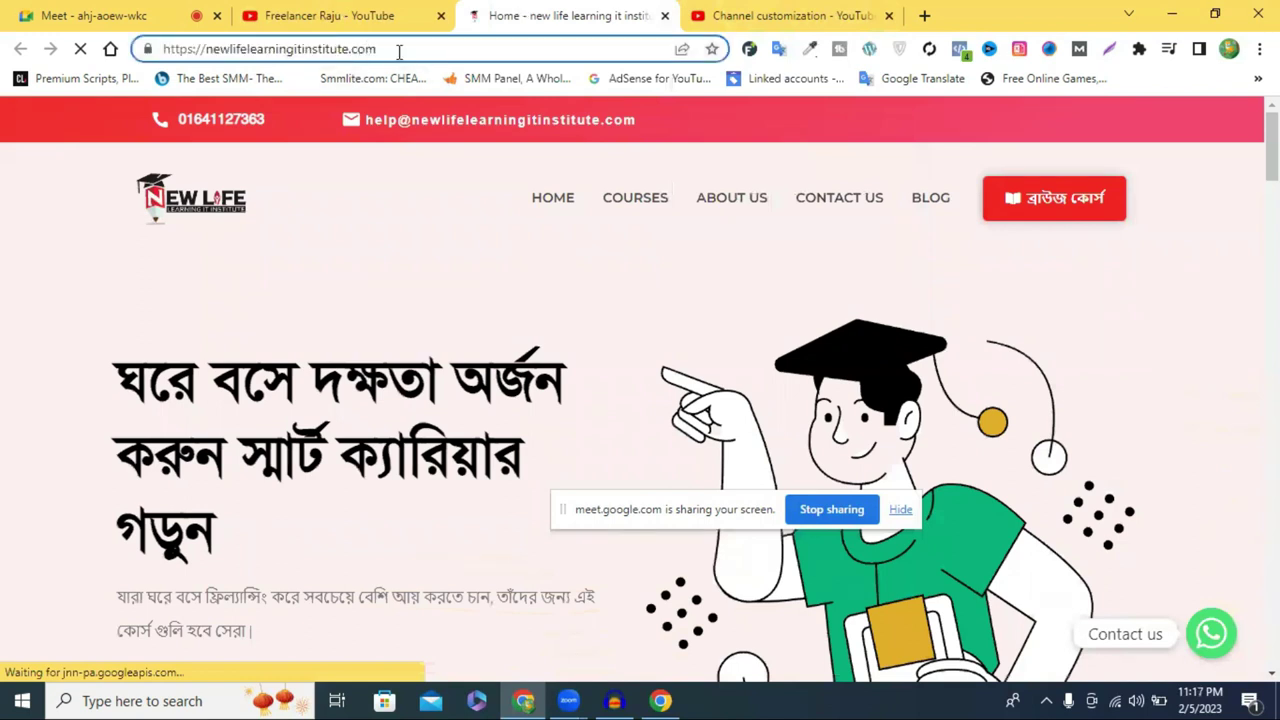
{"action": "triple_click", "coordinate": [255, 56]}
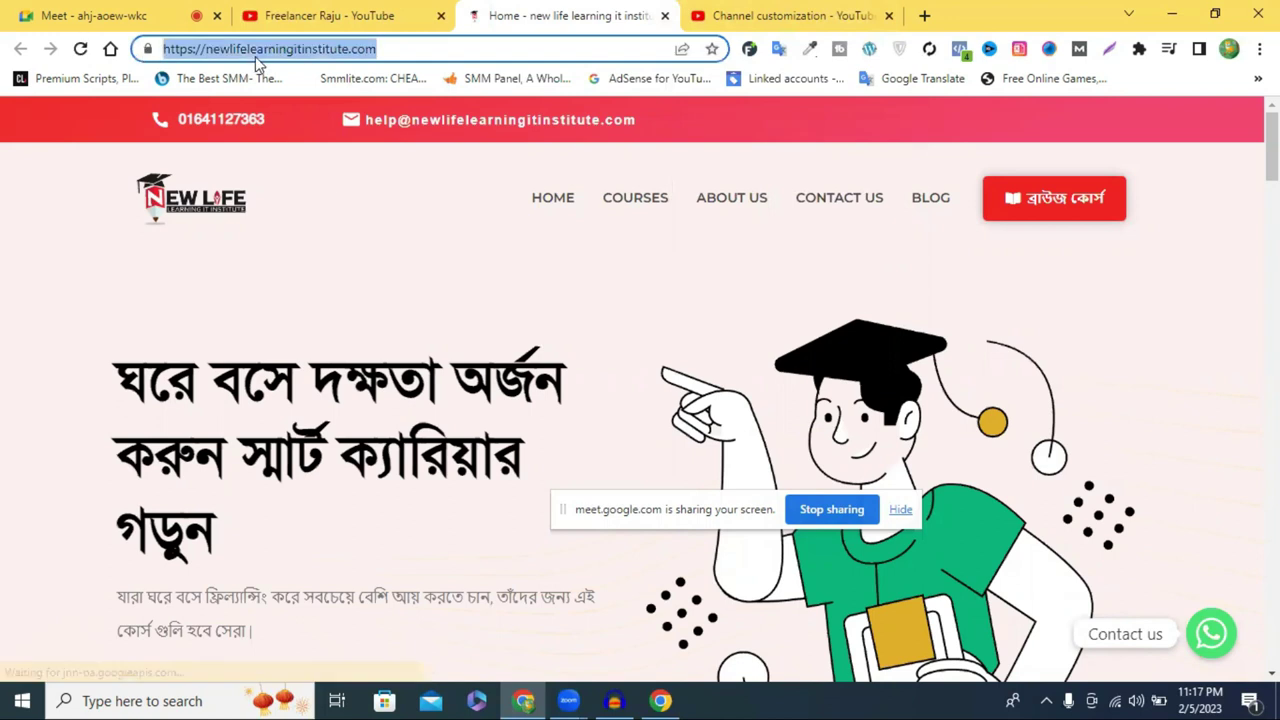
{"action": "left_click", "coordinate": [762, 15]}
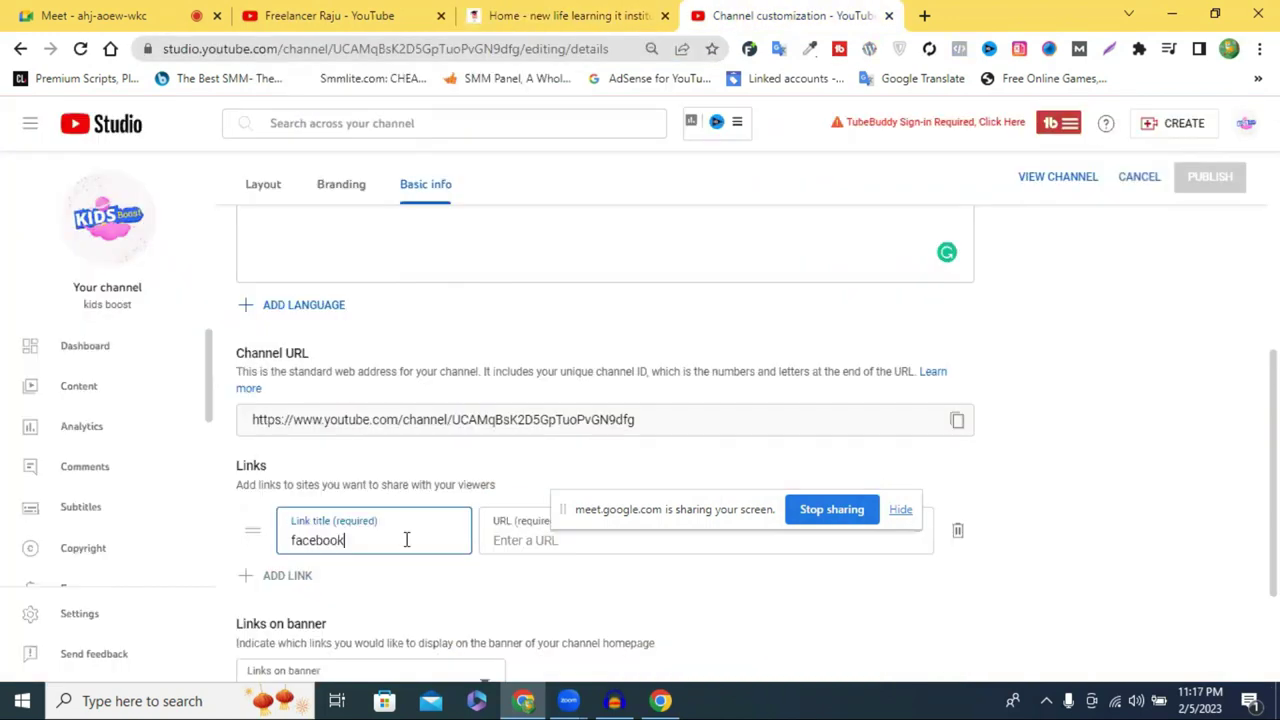
Step: Paste the address as the link URL and title the link 'website'
{"action": "key", "text": "Tab"}
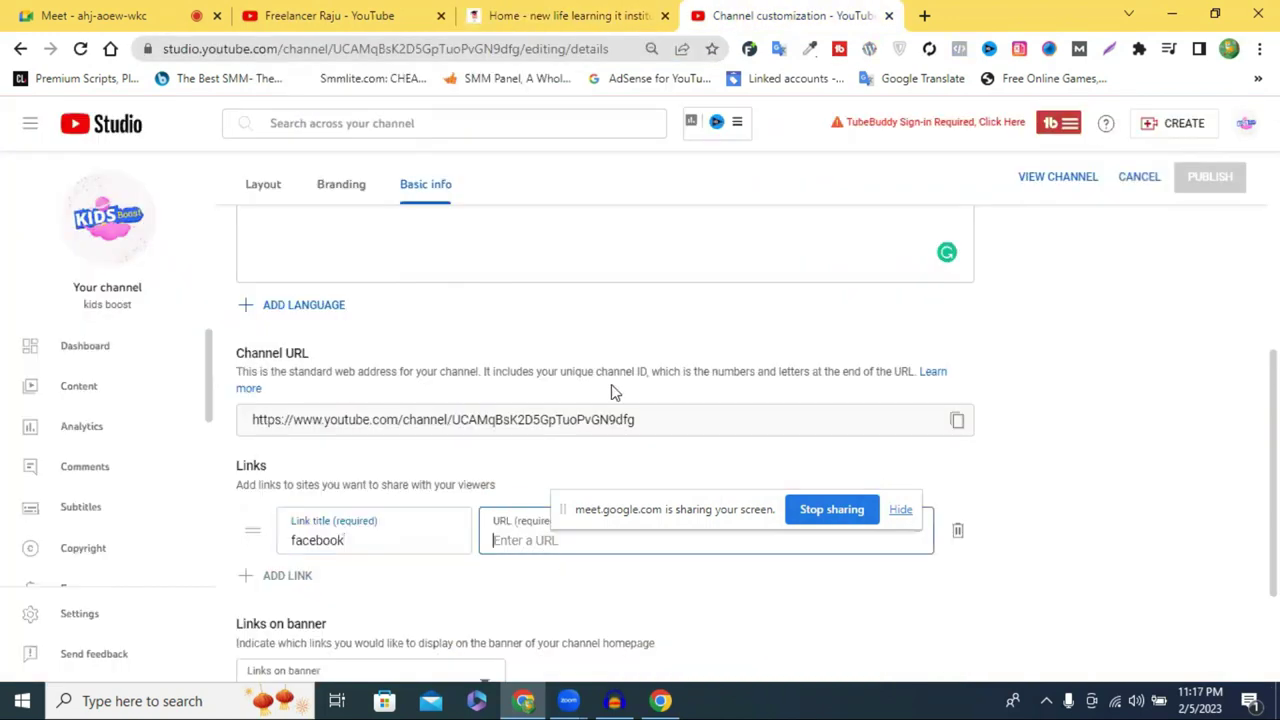
{"action": "type", "text": "https://newlifelearninginstitute.com/"}
{"action": "key", "text": "shift+Tab"}
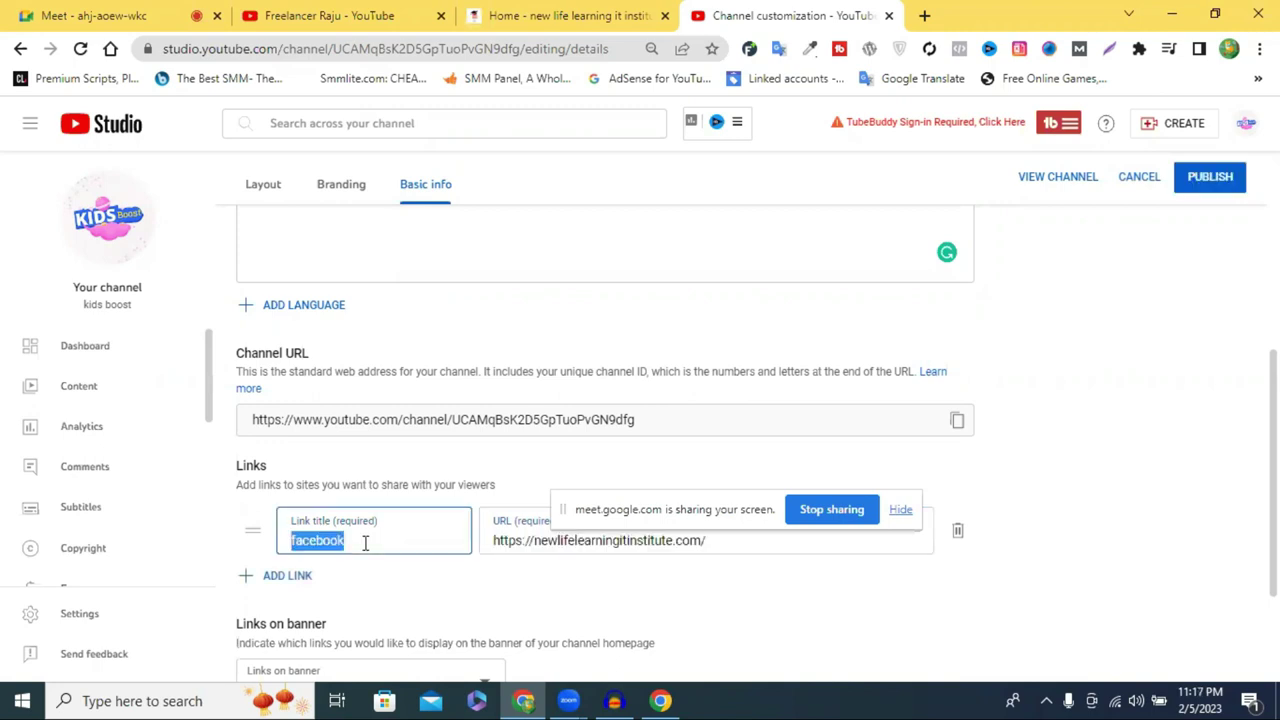
{"action": "type", "text": "webs"}
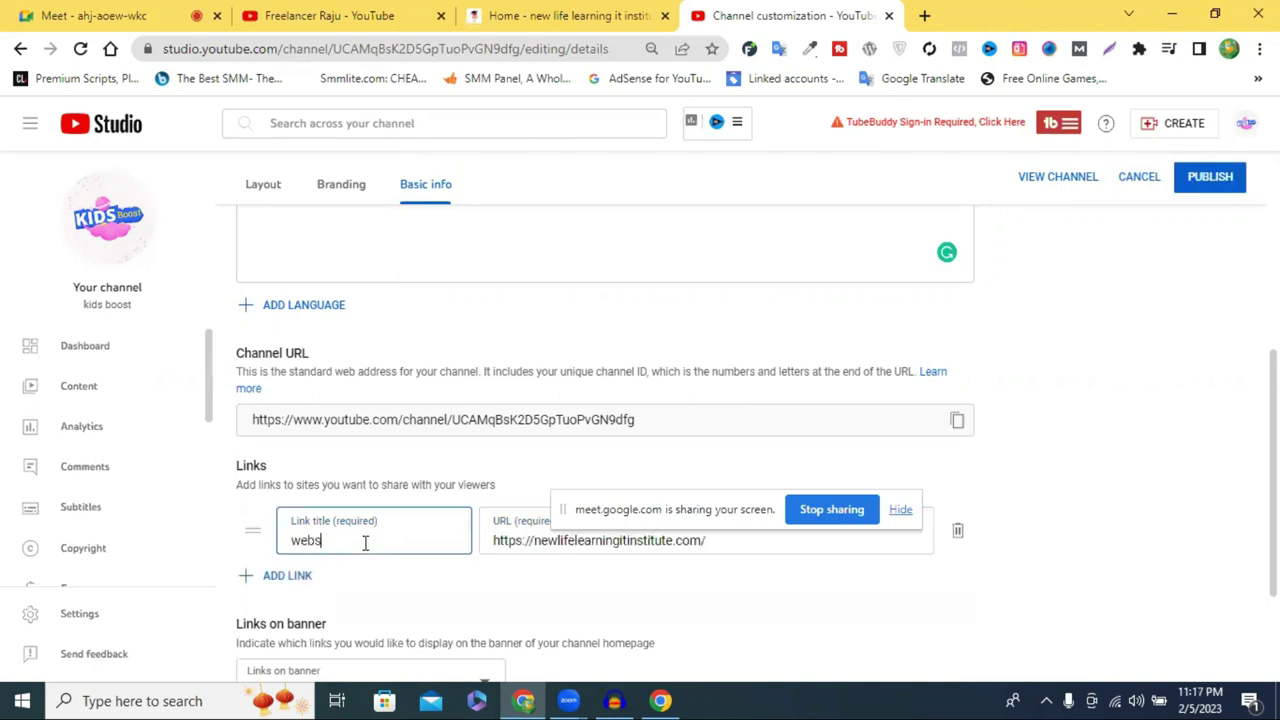
{"action": "type", "text": "ite"}
{"action": "left_click", "coordinate": [1108, 487]}
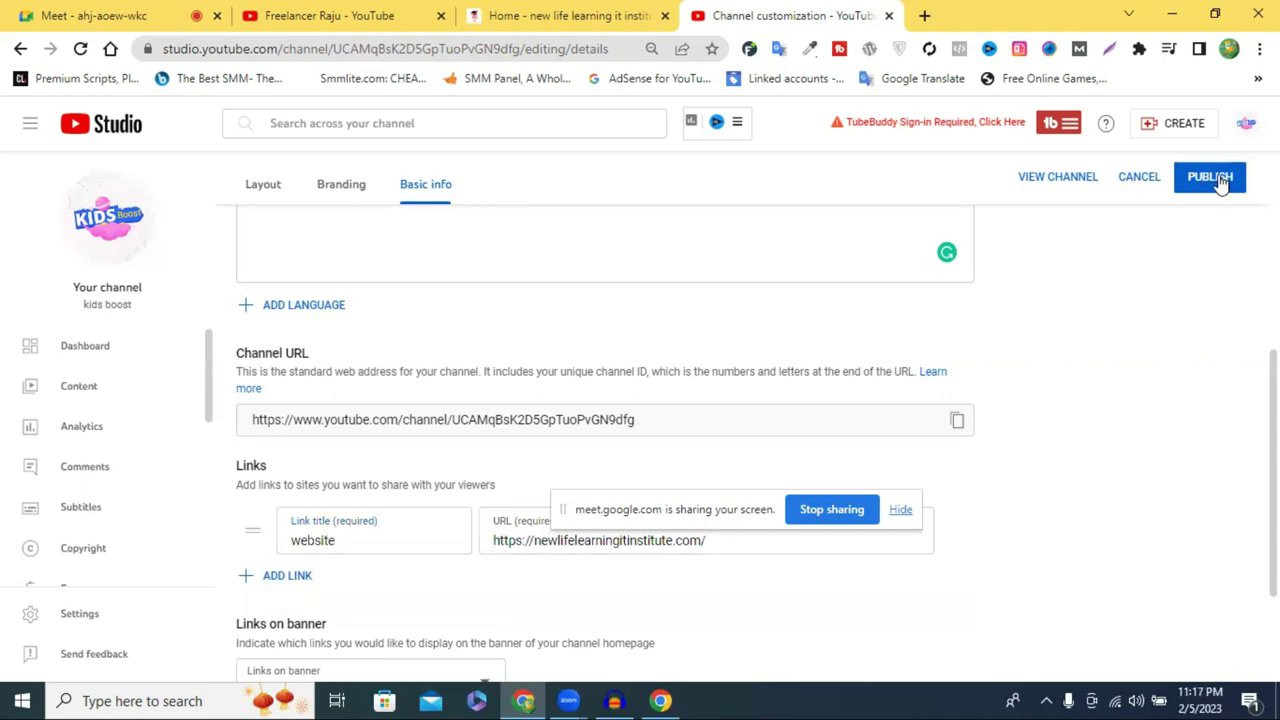
{"action": "scroll", "coordinate": [1217, 177], "scroll_direction": "down", "scroll_amount": 2}
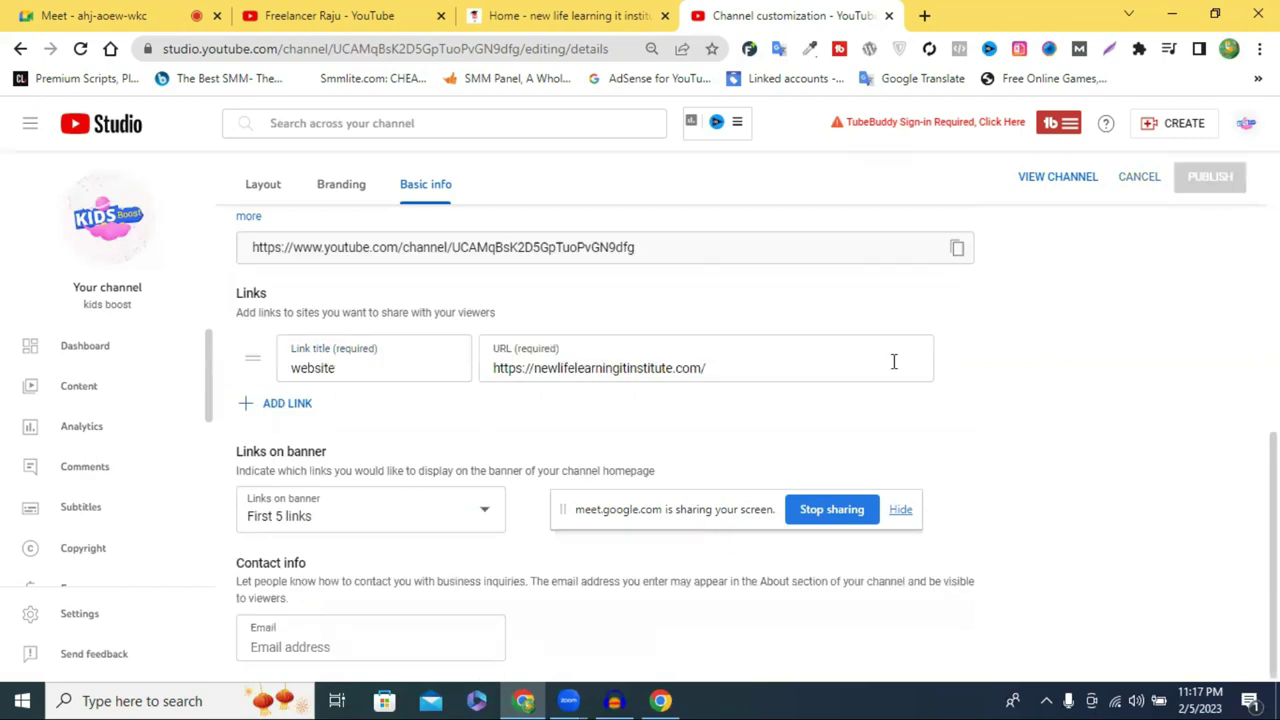
{"action": "mouse_move", "coordinate": [971, 366]}
Step: Add a second link titled 'facebook' with the Facebook profile URL, and publish it
{"action": "left_click", "coordinate": [258, 408]}
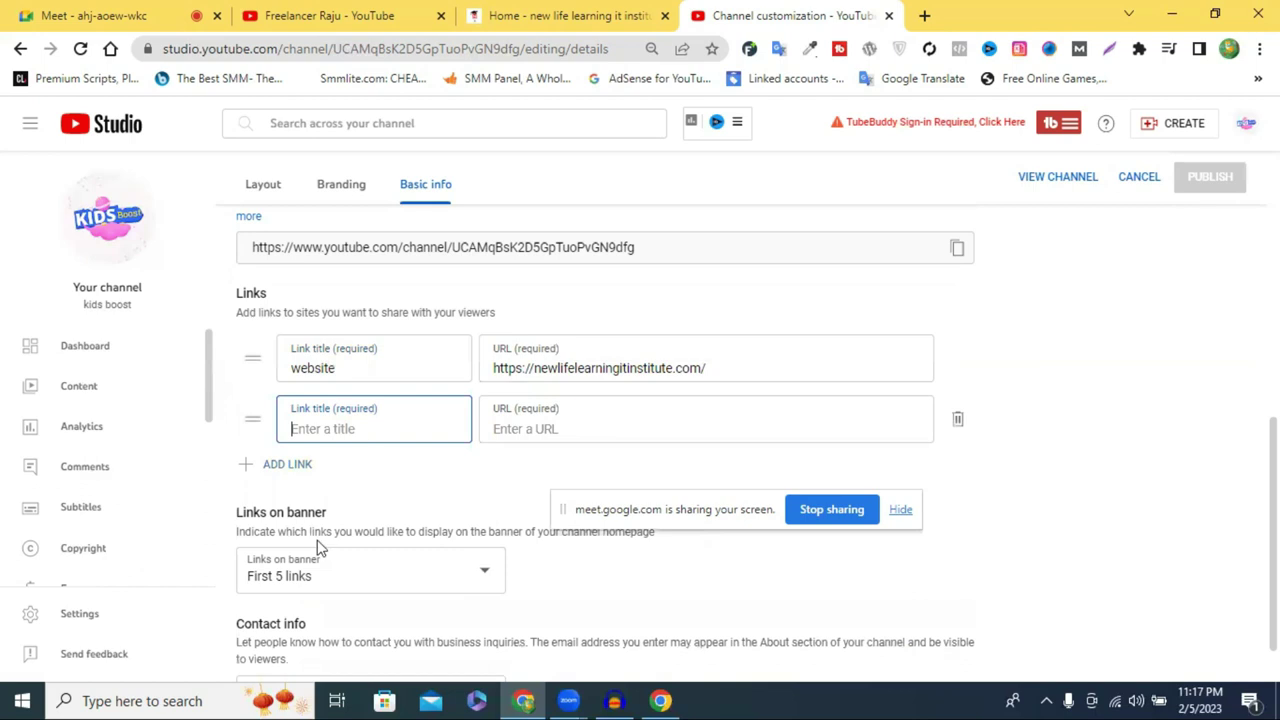
{"action": "type", "text": "facebook."}
{"action": "left_click", "coordinate": [530, 431]}
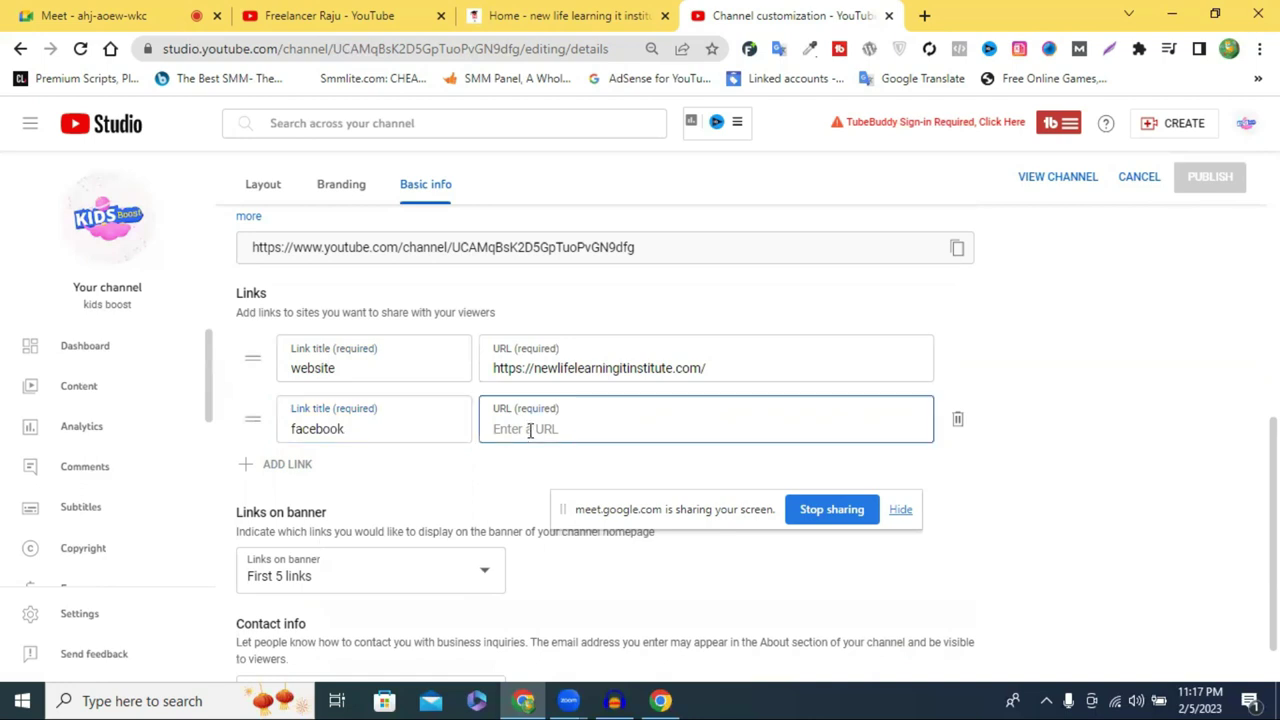
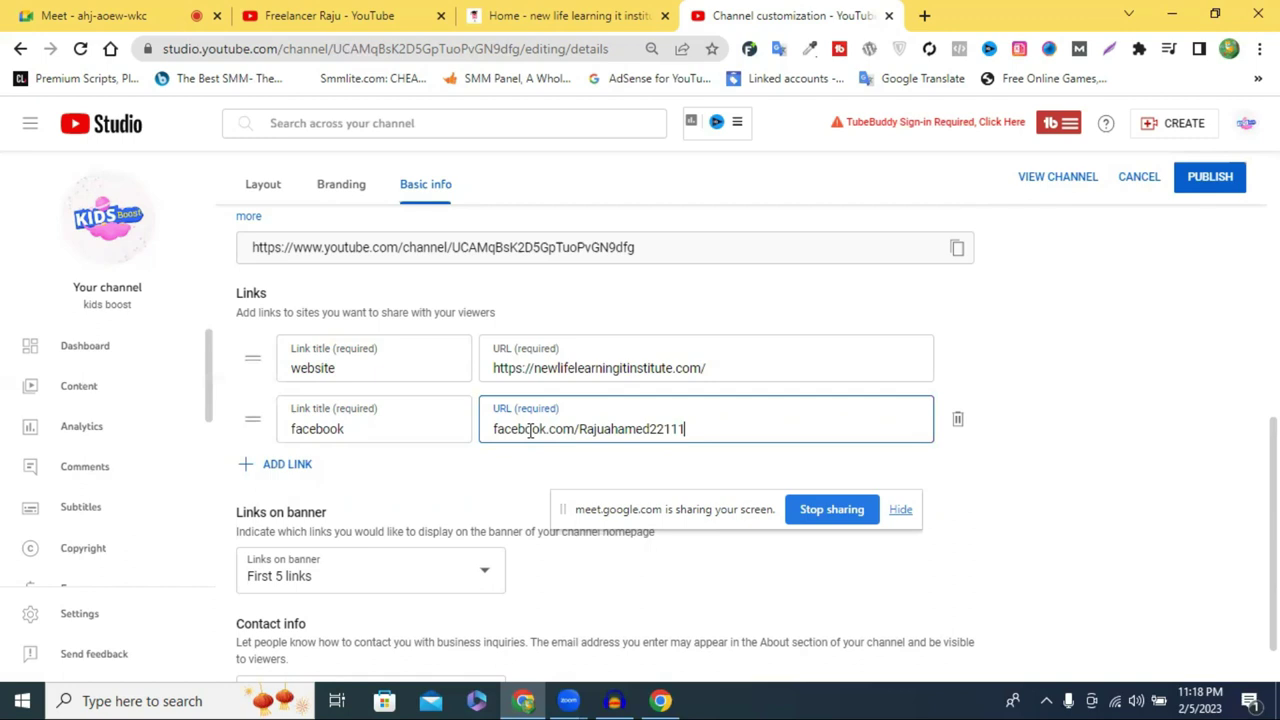
{"action": "scroll", "coordinate": [1075, 470], "scroll_direction": "down", "scroll_amount": 1}
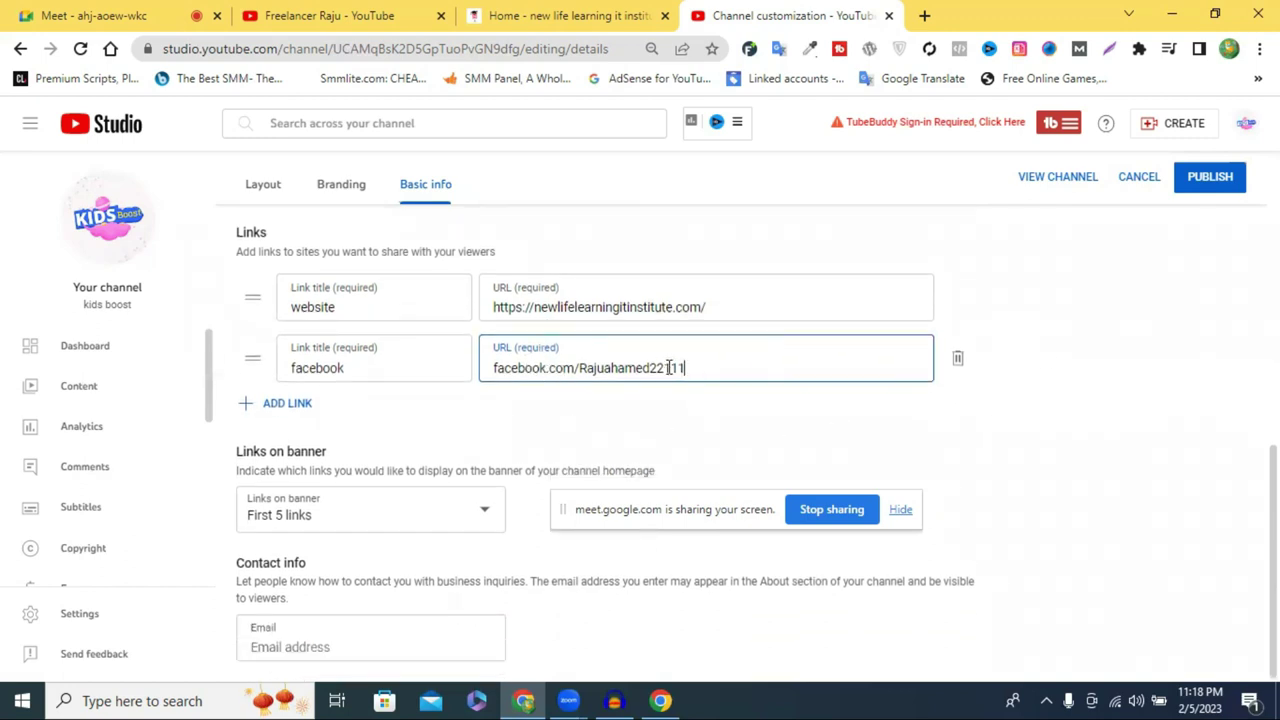
{"action": "left_click", "coordinate": [1211, 185]}
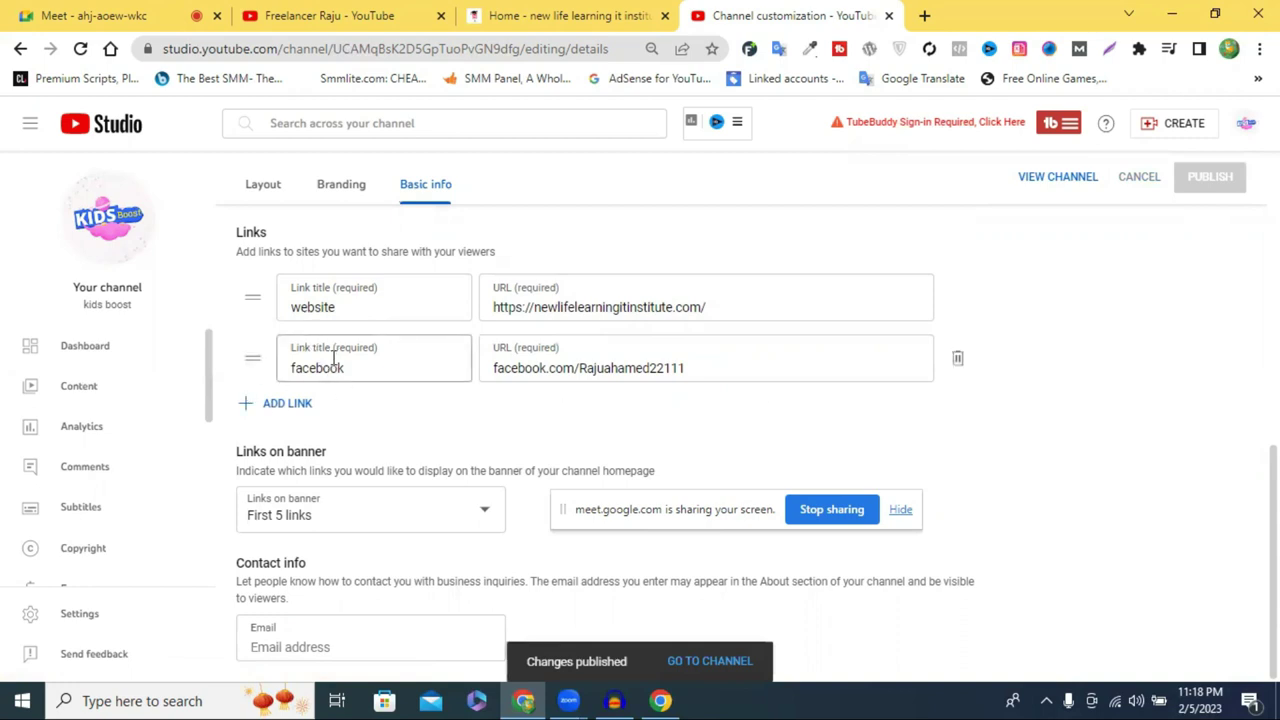
Step: Drag the facebook link above the website link and publish the new order
{"action": "mouse_move", "coordinate": [251, 360]}
{"action": "left_mouse_down"}
{"action": "mouse_move", "coordinate": [257, 286]}
{"action": "mouse_move", "coordinate": [247, 370]}
{"action": "mouse_move", "coordinate": [251, 357]}
{"action": "left_mouse_up"}
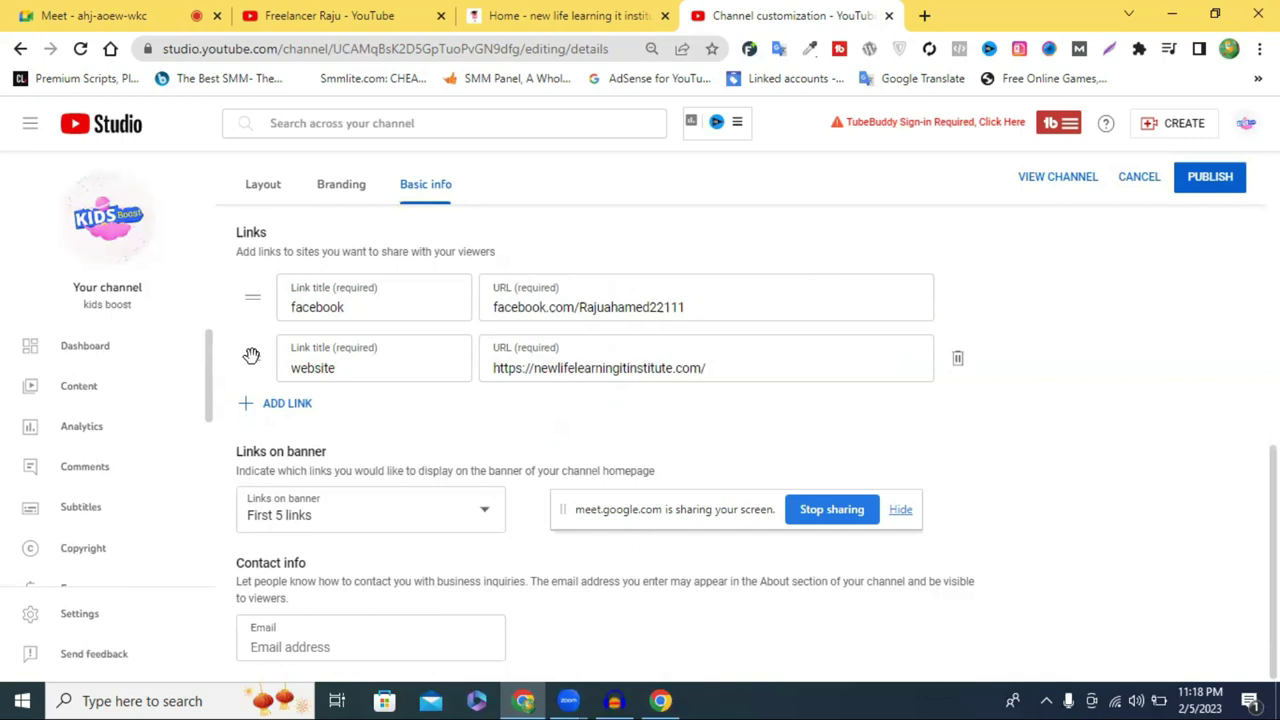
{"action": "mouse_move", "coordinate": [251, 356]}
{"action": "left_mouse_down"}
{"action": "mouse_move", "coordinate": [251, 330]}
{"action": "mouse_move", "coordinate": [251, 355]}
{"action": "left_mouse_up"}
{"action": "left_click", "coordinate": [1212, 177]}
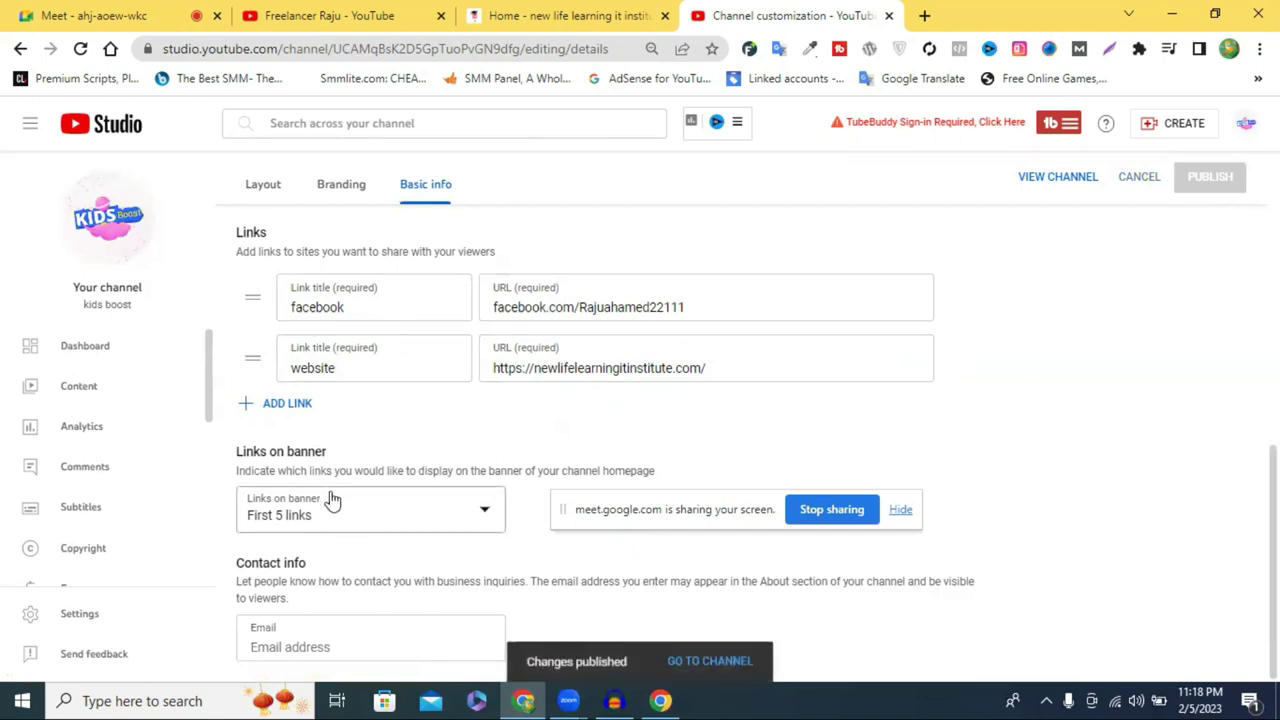
{"action": "left_click", "coordinate": [729, 518]}
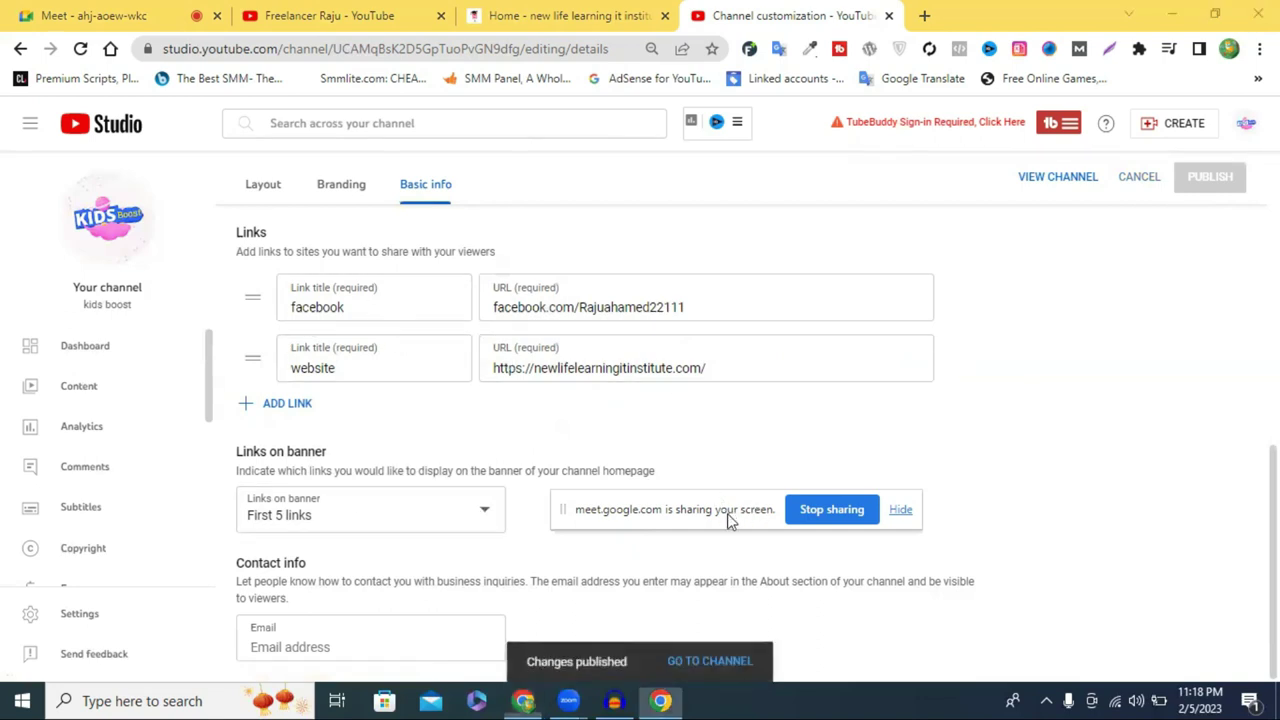
{"action": "left_click_drag", "start_coordinate": [727, 513], "coordinate": [1196, 578]}
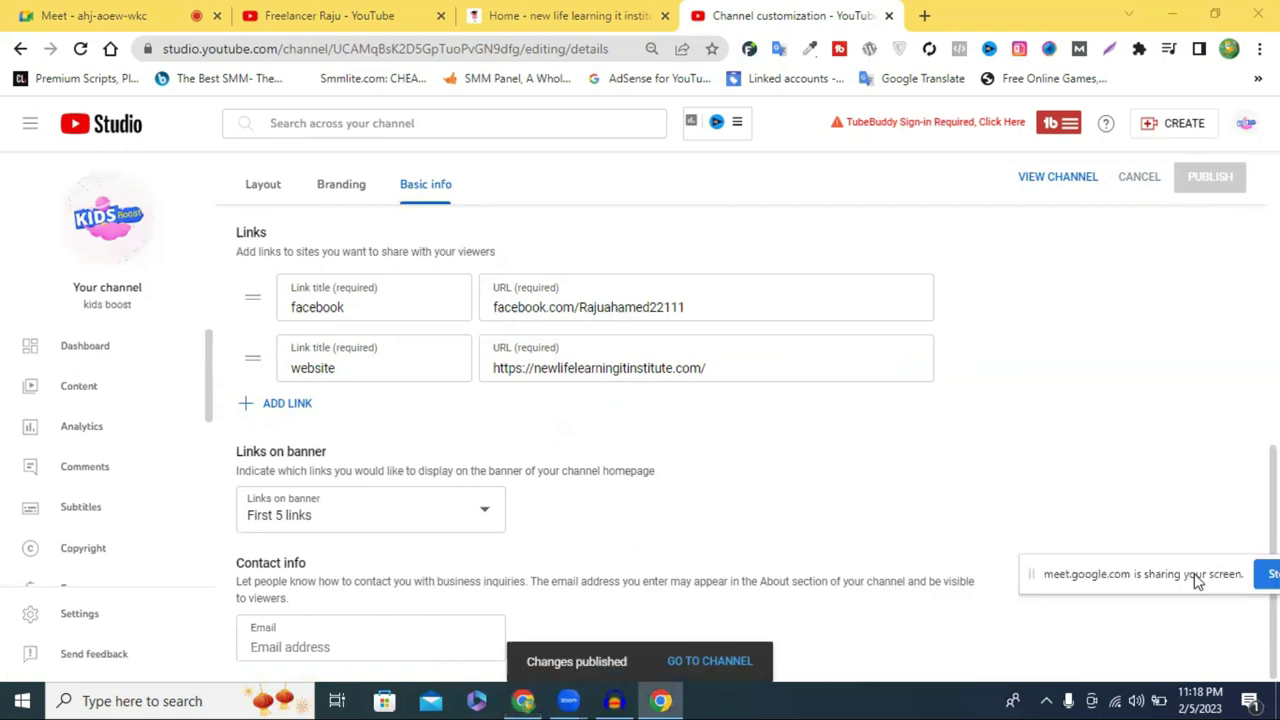
Step: Click into the contact e-mail field, then scroll through the Channel URL and Links sections
{"action": "left_click", "coordinate": [301, 649]}
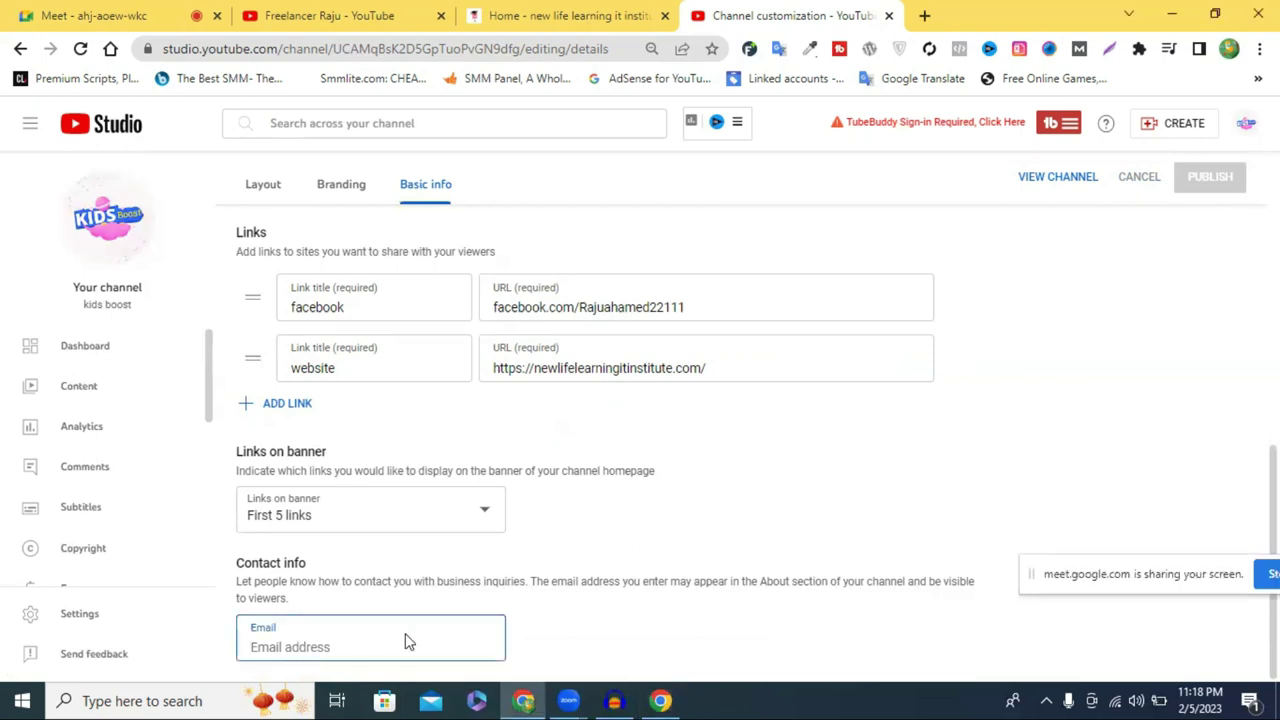
{"action": "left_click", "coordinate": [367, 649]}
{"action": "scroll", "coordinate": [622, 542], "scroll_direction": "up", "scroll_amount": 2}
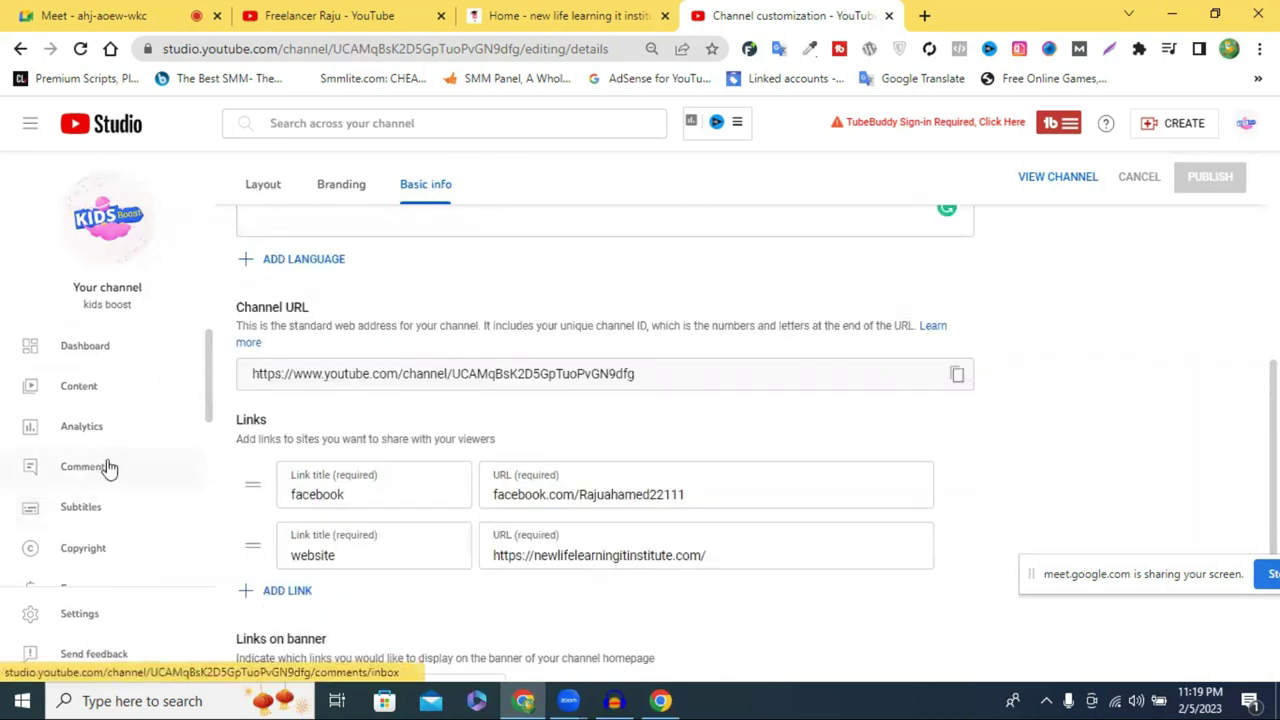
{"action": "scroll", "coordinate": [110, 470], "scroll_direction": "down", "scroll_amount": 1}
{"action": "scroll", "coordinate": [122, 506], "scroll_direction": "down", "scroll_amount": 2}
{"action": "scroll", "coordinate": [122, 506], "scroll_direction": "up", "scroll_amount": 2}
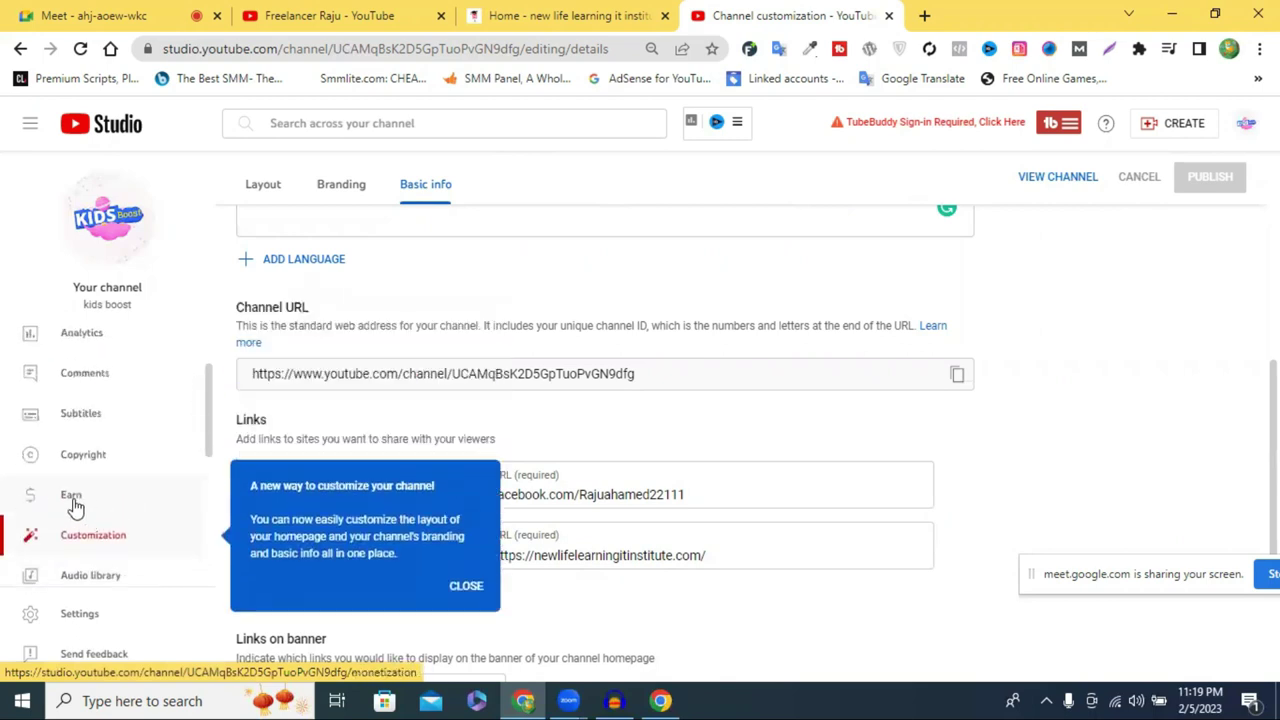
Step: Open the Earn page, dismiss the customization tip, and highlight the monetization-unavailable heading
{"action": "left_click", "coordinate": [79, 503]}
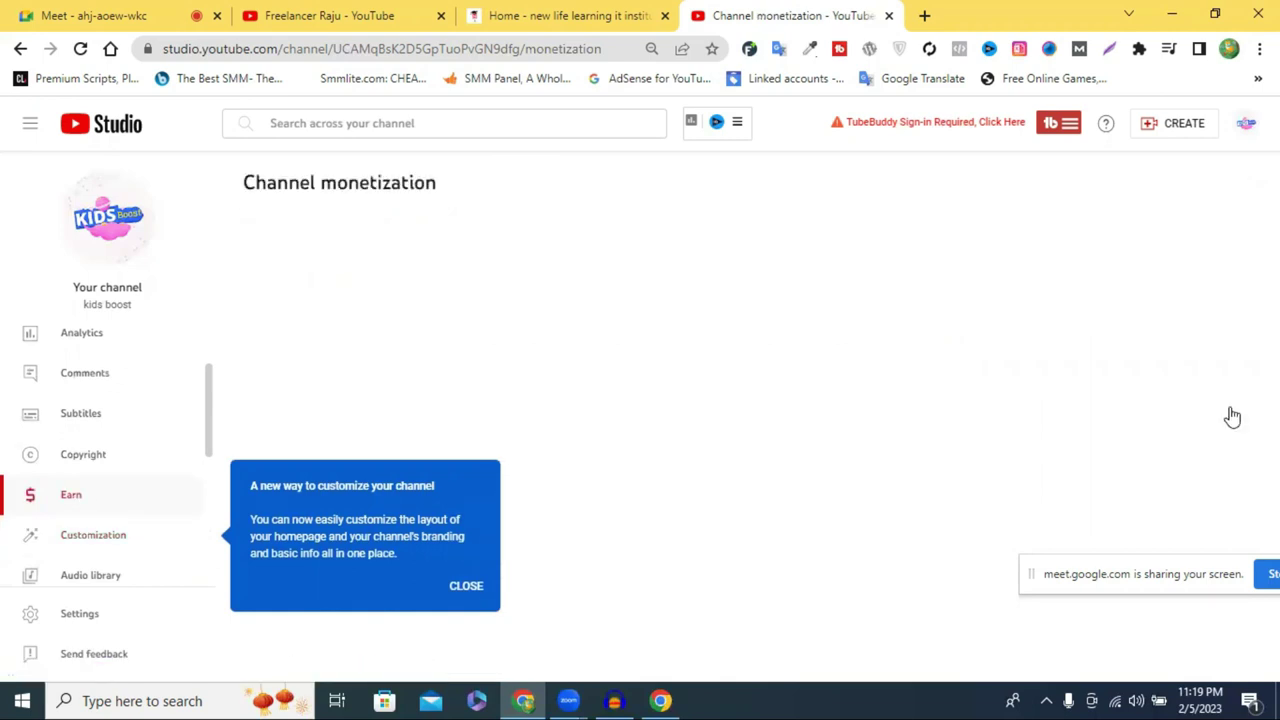
{"action": "left_click", "coordinate": [466, 588]}
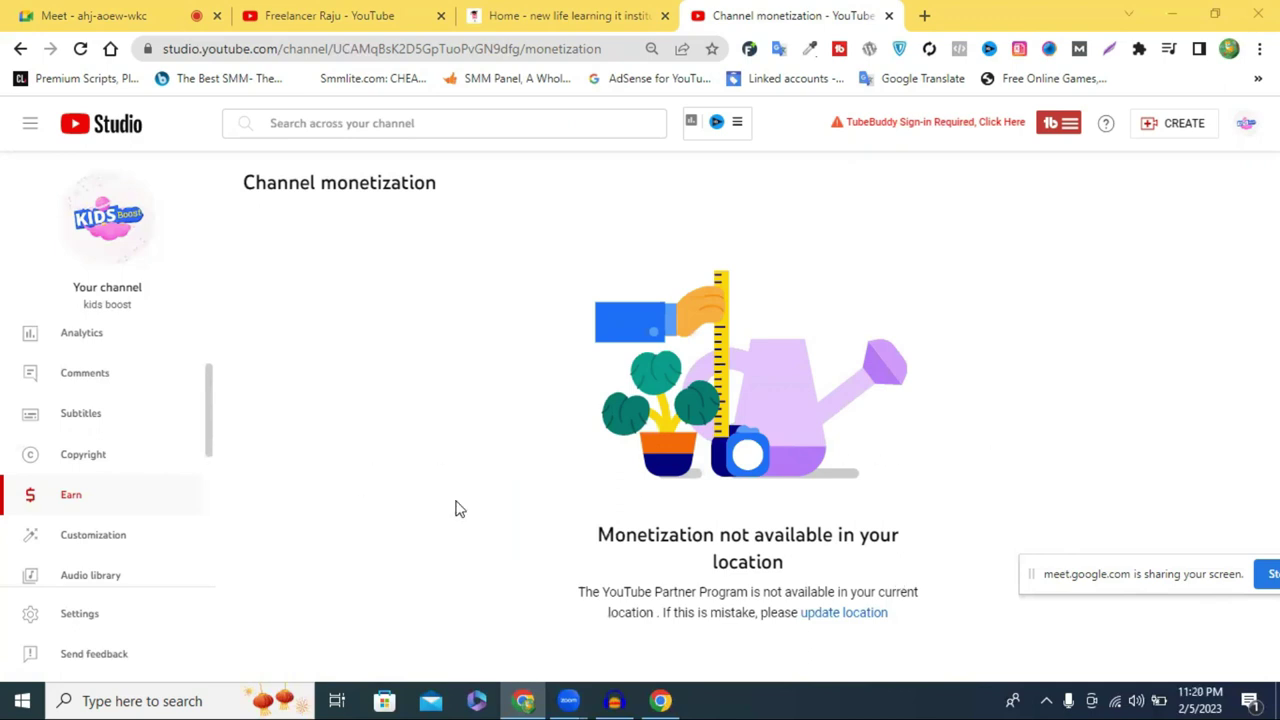
{"action": "left_click_drag", "start_coordinate": [598, 535], "coordinate": [895, 540]}
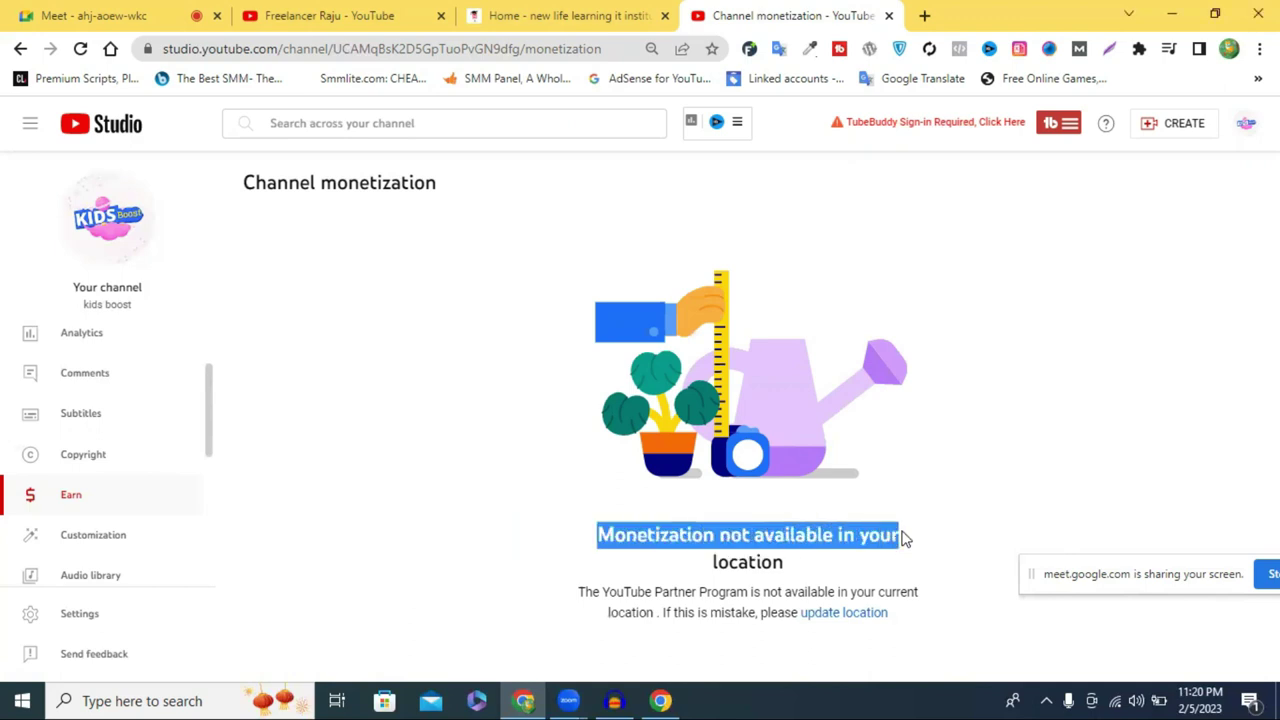
{"action": "left_click", "coordinate": [904, 542]}
Step: Reselect the heading and the word Monetization, then go to the Copyright page
{"action": "left_click_drag", "start_coordinate": [858, 537], "coordinate": [604, 537]}
{"action": "left_click", "coordinate": [599, 541]}
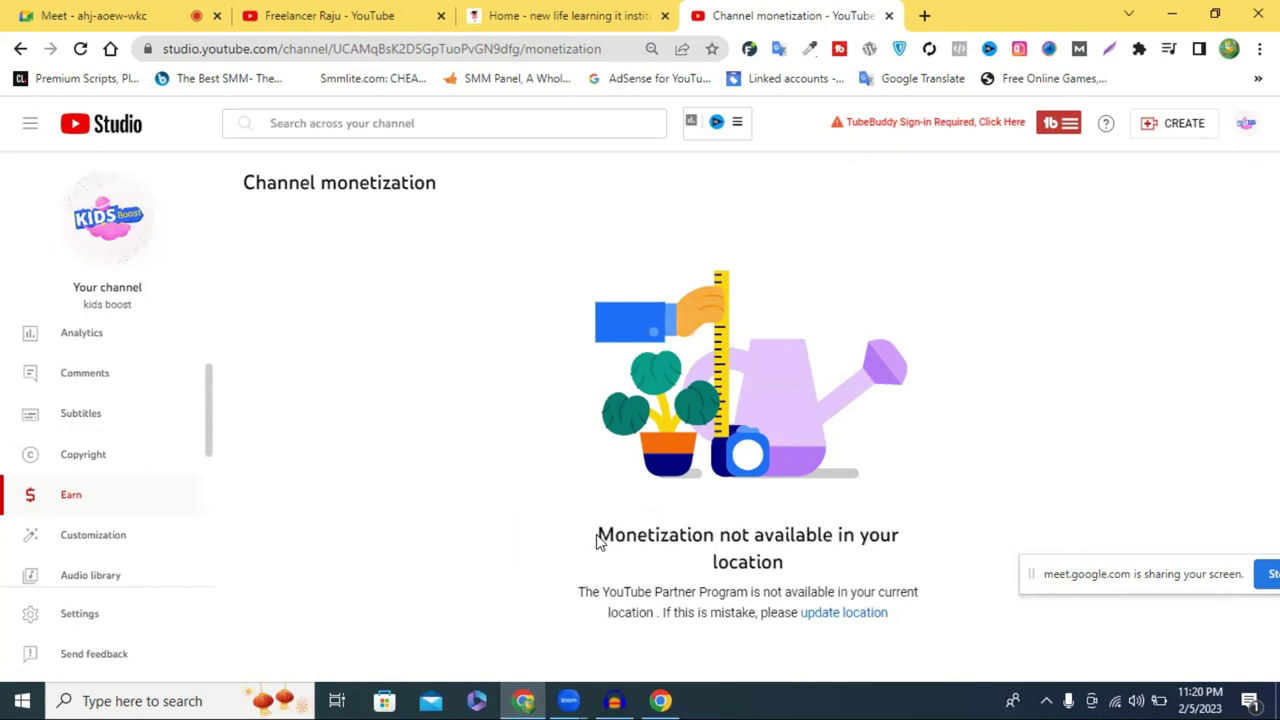
{"action": "double_click", "coordinate": [652, 535]}
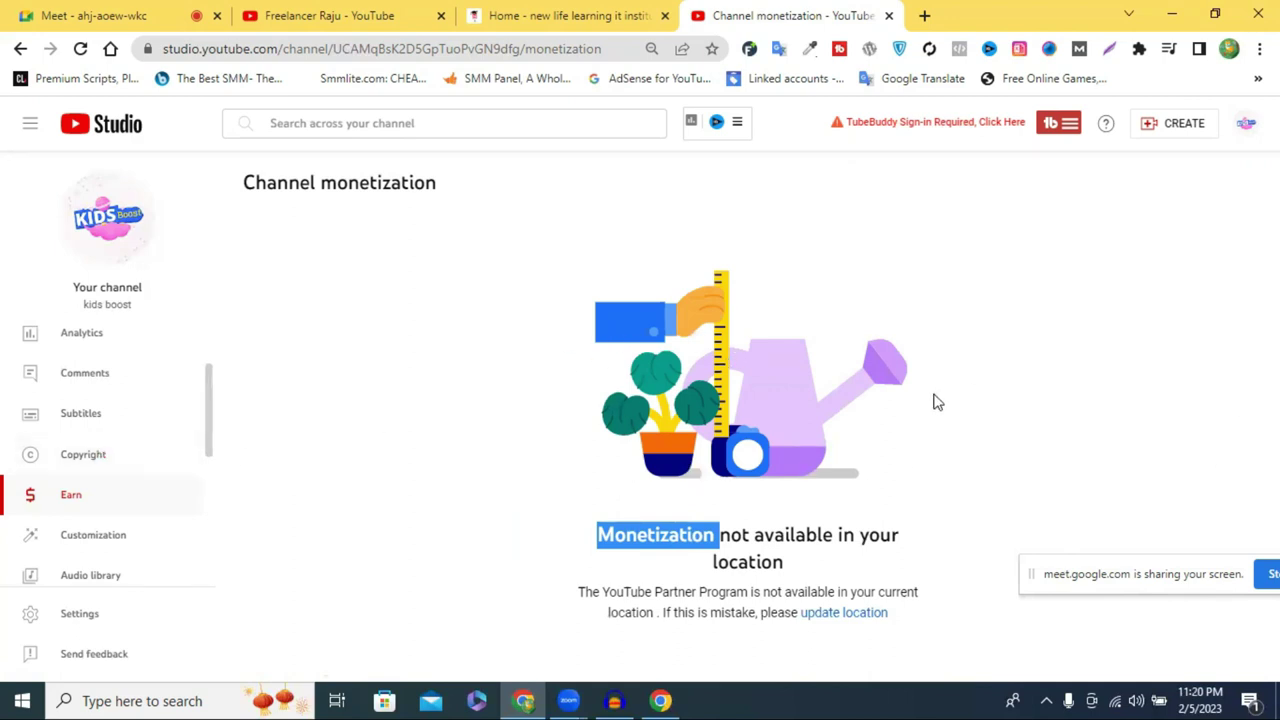
{"action": "left_click", "coordinate": [98, 458]}
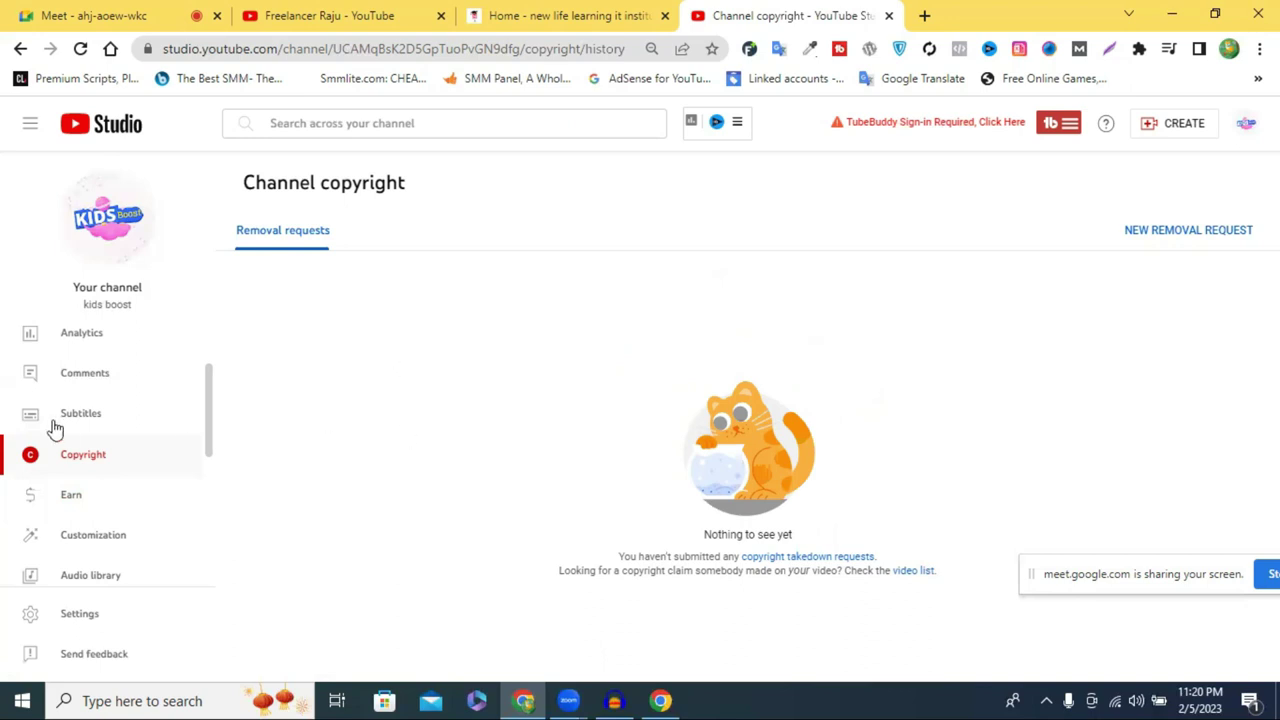
Step: Browse the Subtitles and Comments pages, dismiss the spam tip, and open Channel analytics
{"action": "left_click", "coordinate": [88, 416]}
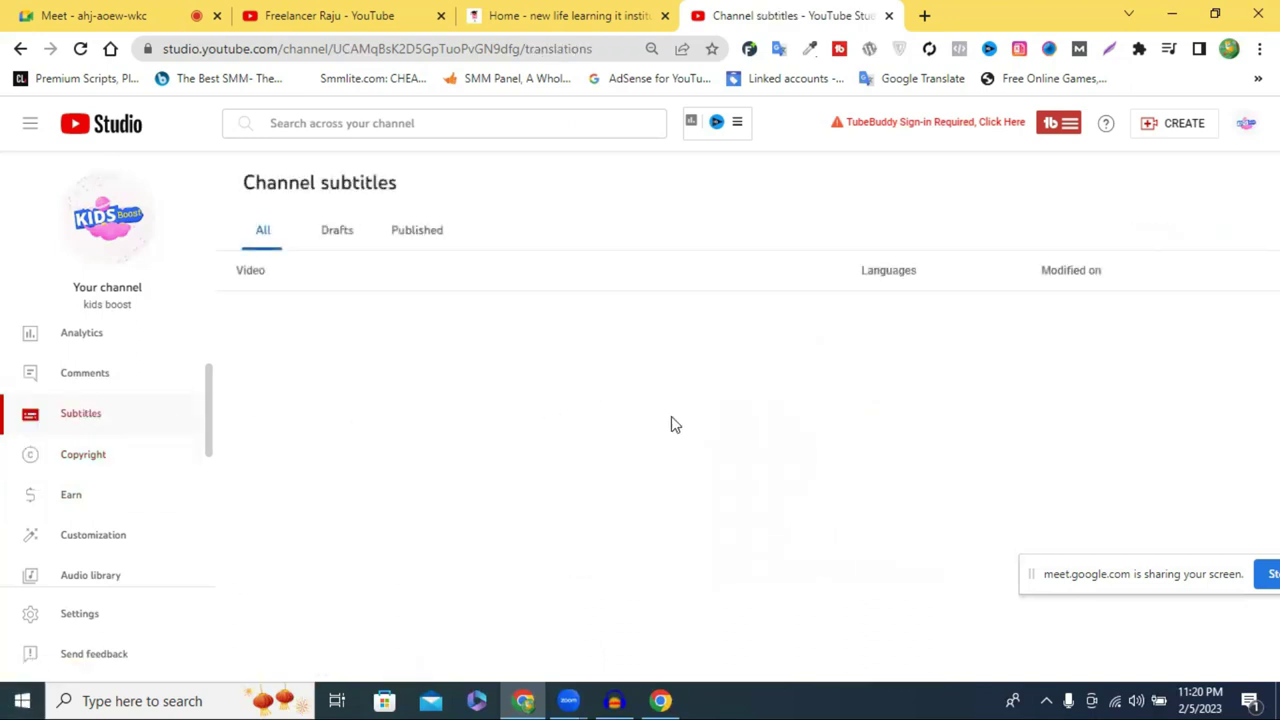
{"action": "left_click", "coordinate": [85, 376]}
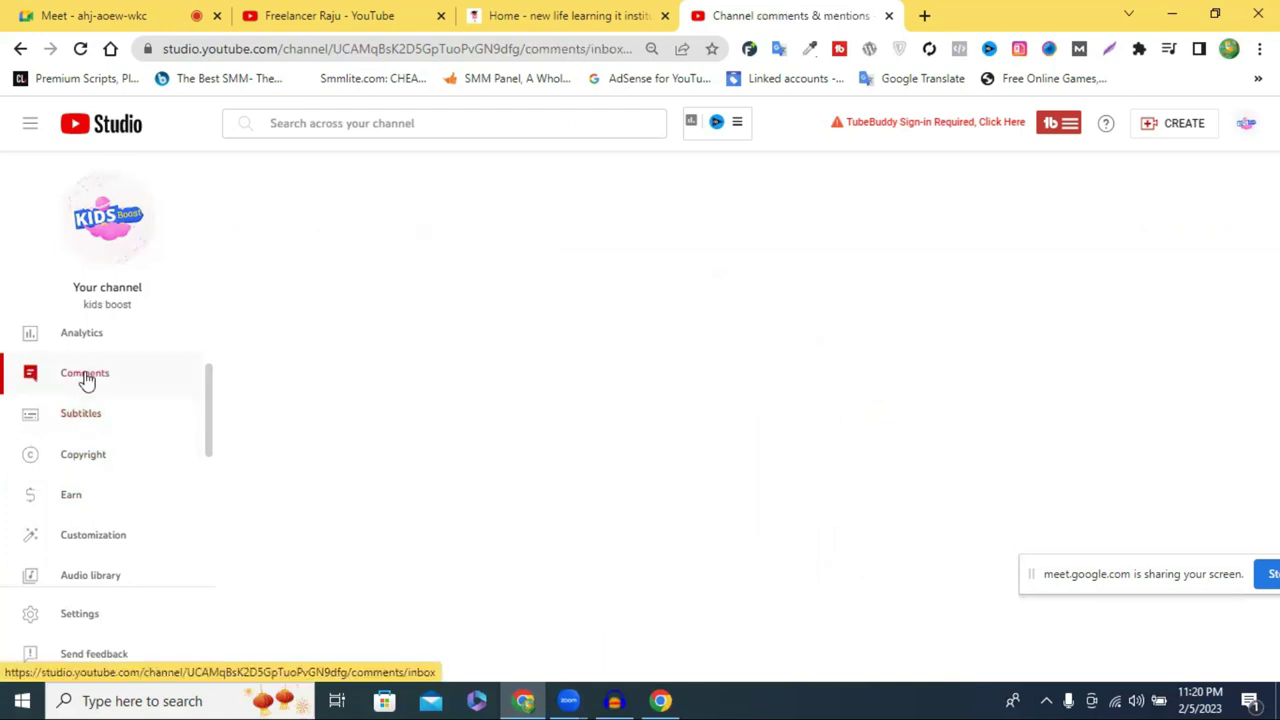
{"action": "left_click", "coordinate": [572, 342]}
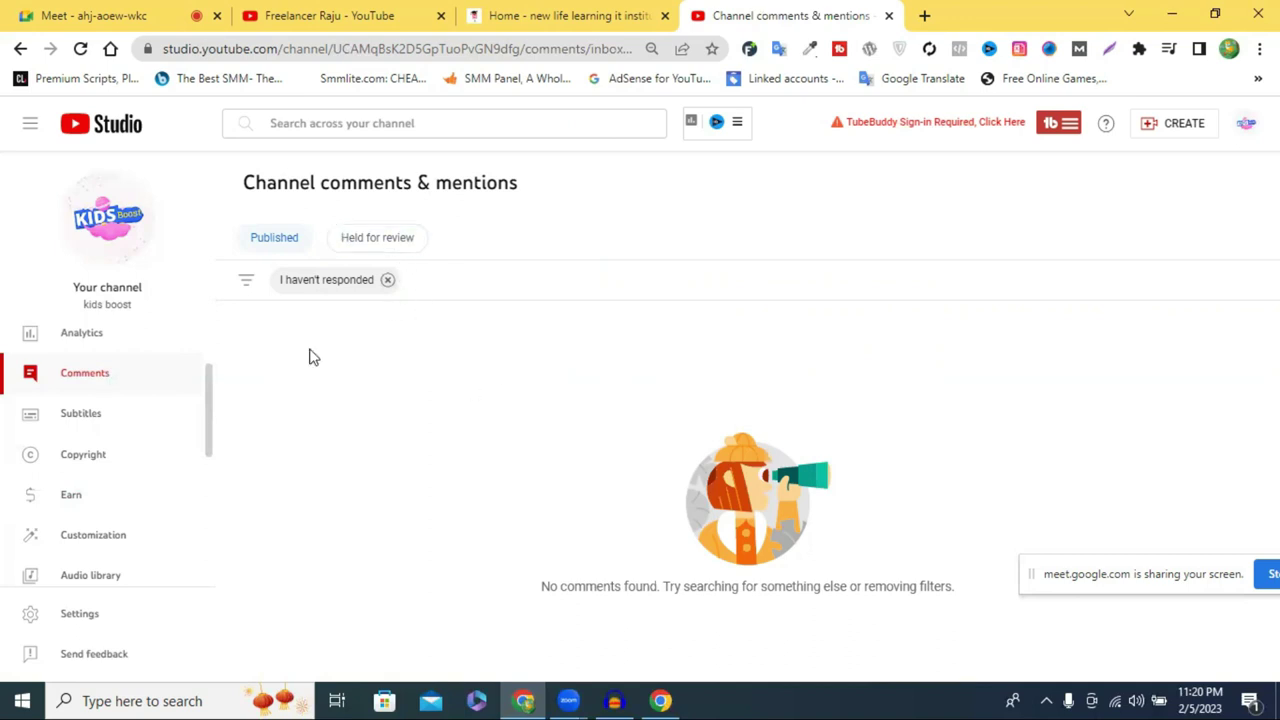
{"action": "left_click", "coordinate": [76, 350]}
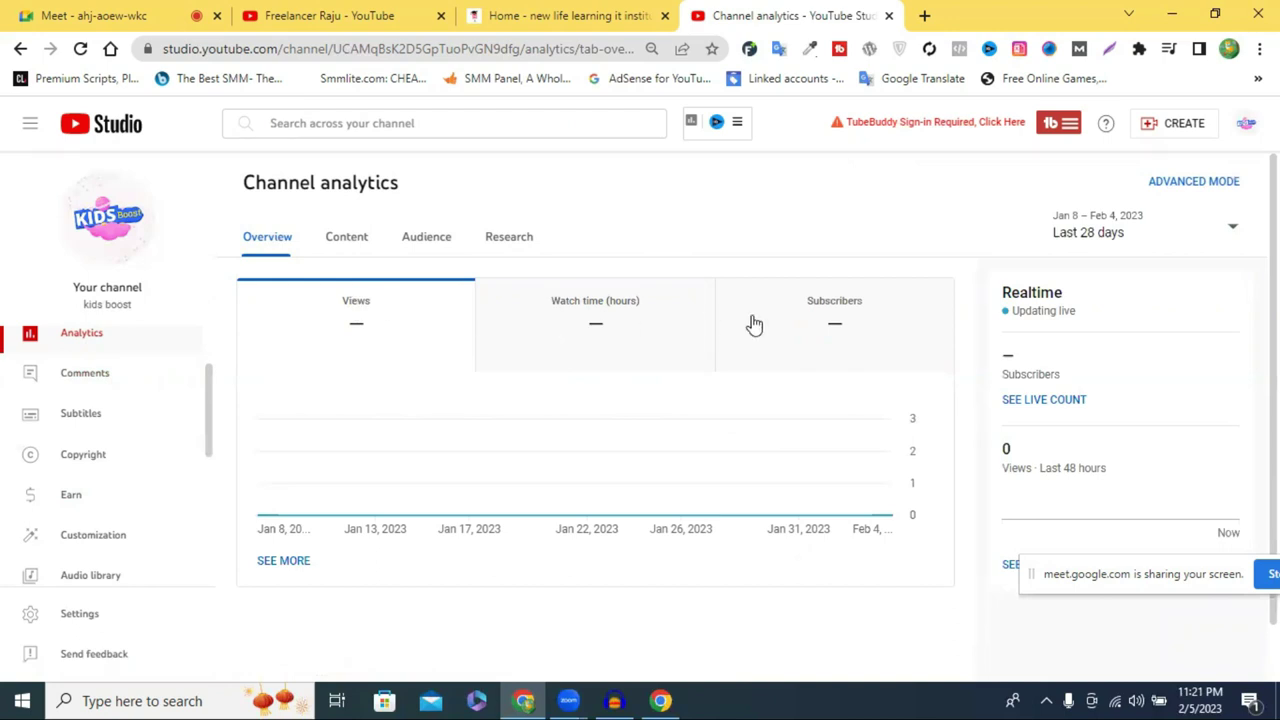
Step: Review the Content and Audience analytics tabs
{"action": "left_click", "coordinate": [358, 244]}
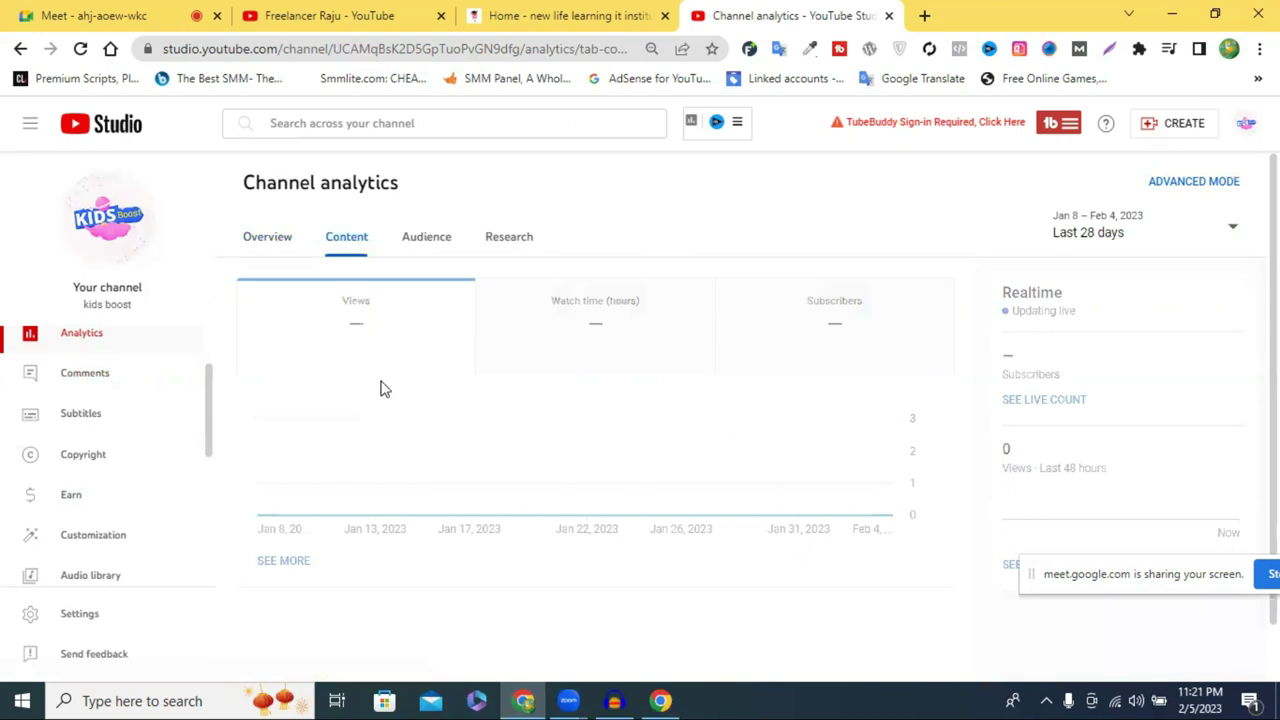
{"action": "left_click", "coordinate": [423, 243]}
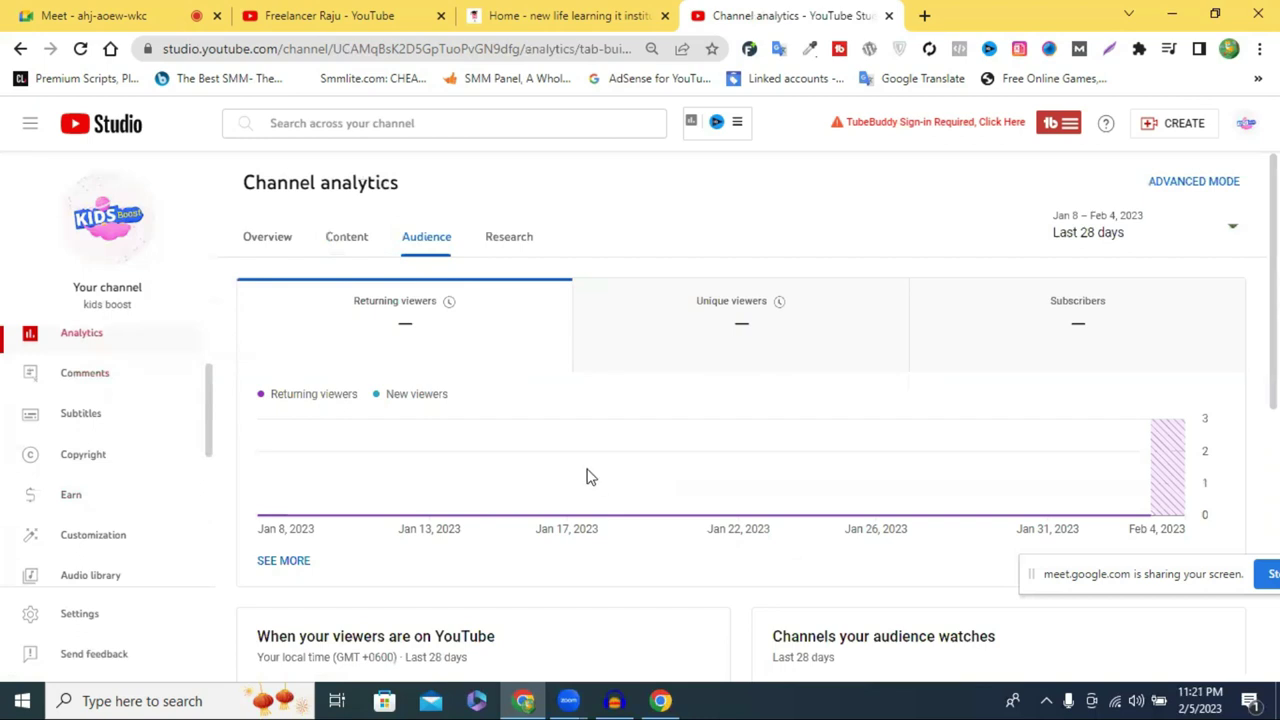
{"action": "scroll", "coordinate": [588, 470], "scroll_direction": "down", "scroll_amount": 2}
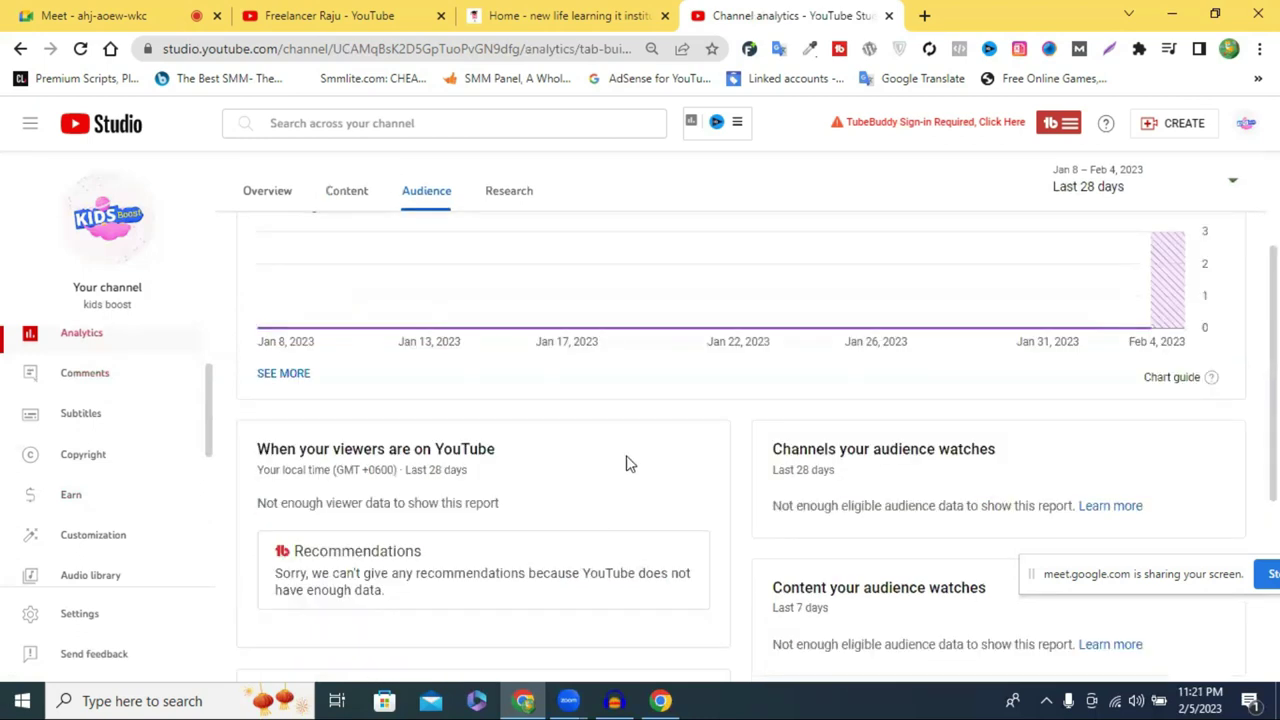
{"action": "scroll", "coordinate": [628, 463], "scroll_direction": "up", "scroll_amount": 2}
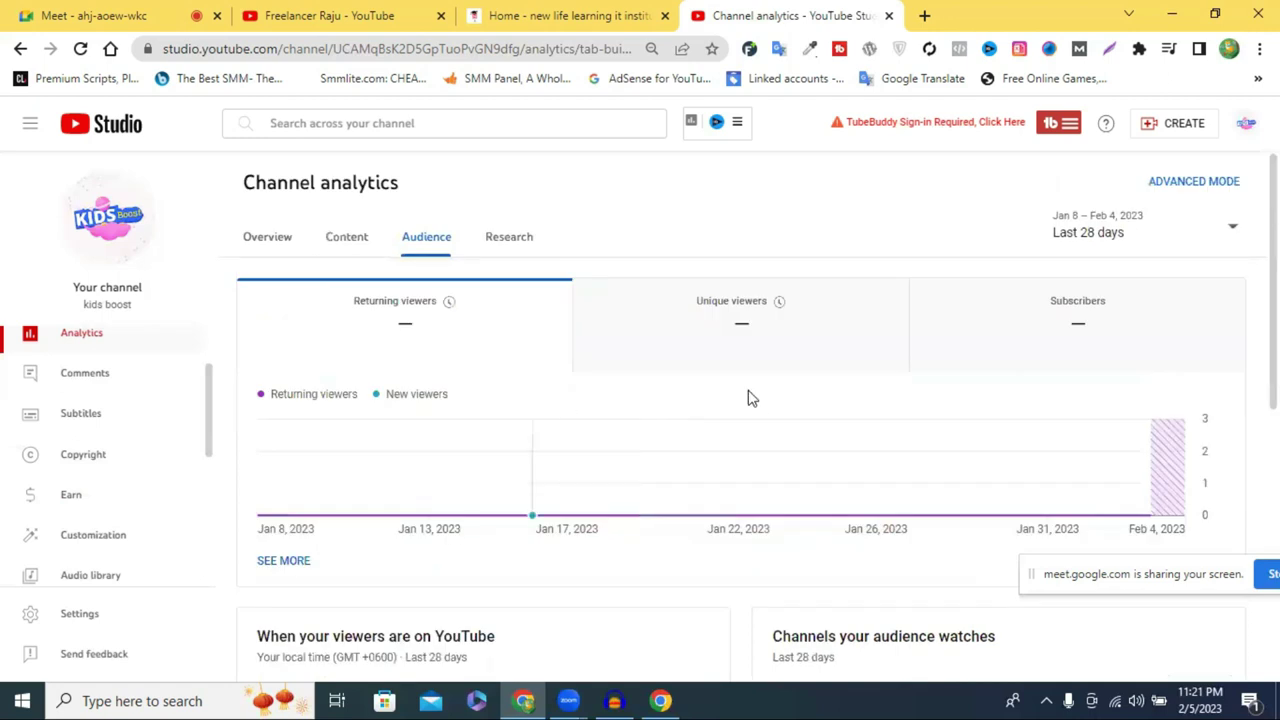
{"action": "scroll", "coordinate": [735, 424], "scroll_direction": "down", "scroll_amount": 3}
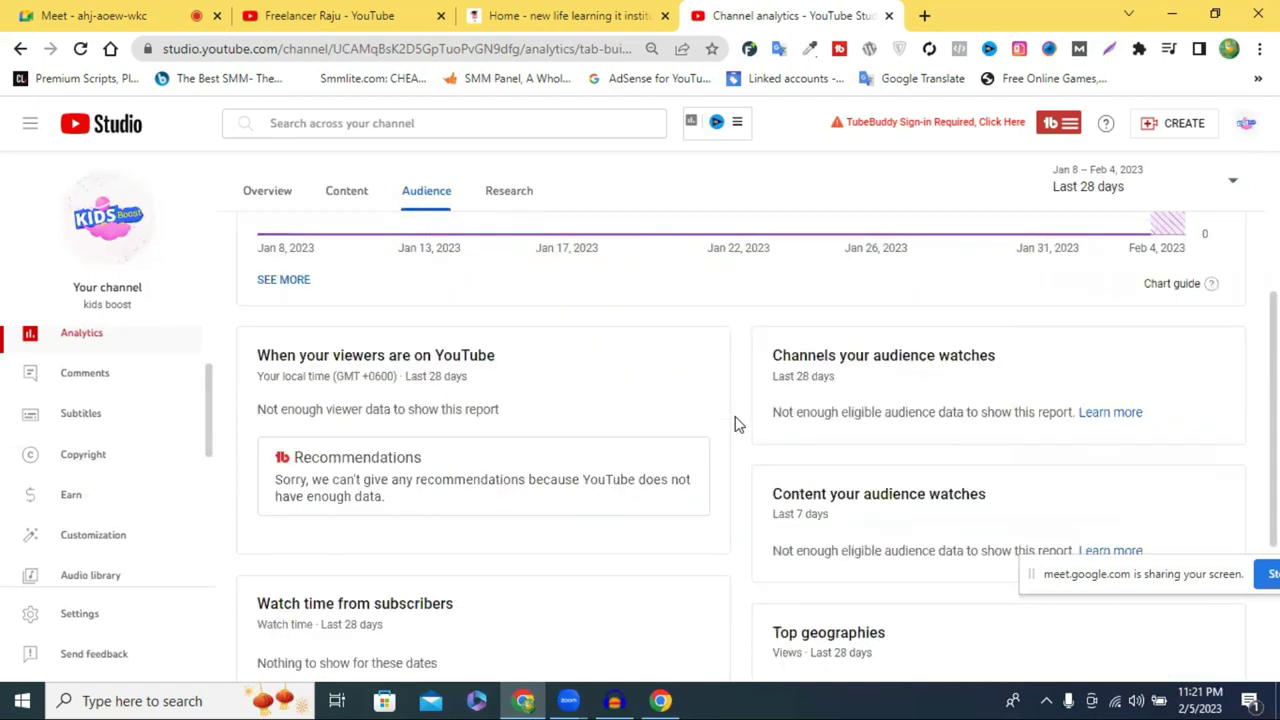
{"action": "scroll", "coordinate": [735, 424], "scroll_direction": "down", "scroll_amount": 3}
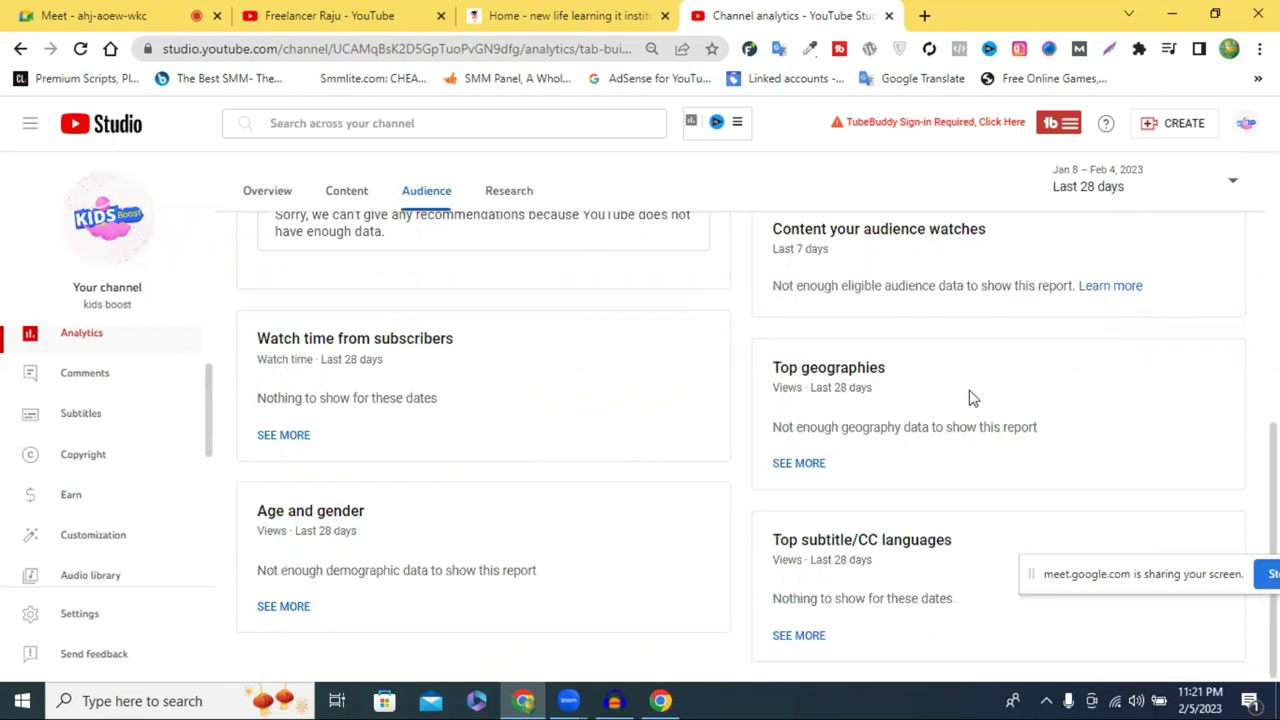
{"action": "scroll", "coordinate": [970, 398], "scroll_direction": "up", "scroll_amount": 5}
{"action": "scroll", "coordinate": [970, 398], "scroll_direction": "up", "scroll_amount": 1}
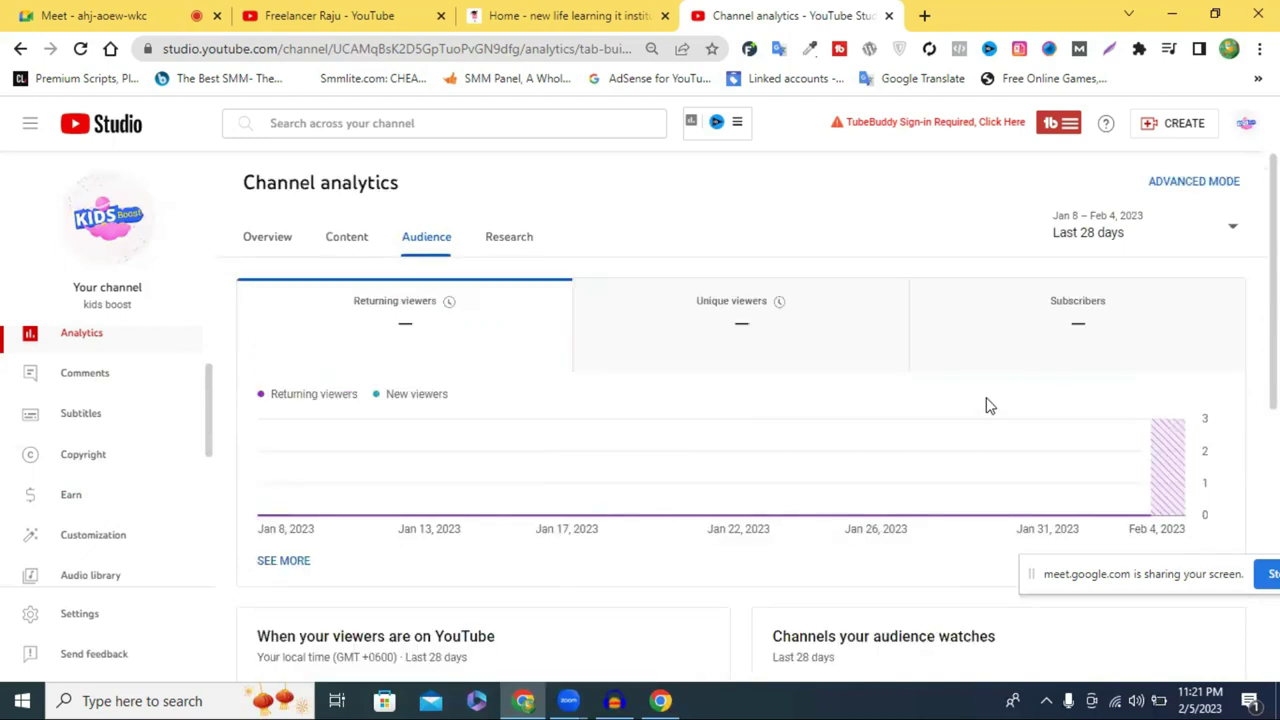
Step: Look at the Research viewer search tool, then go back to the analytics overview
{"action": "left_click", "coordinate": [511, 240]}
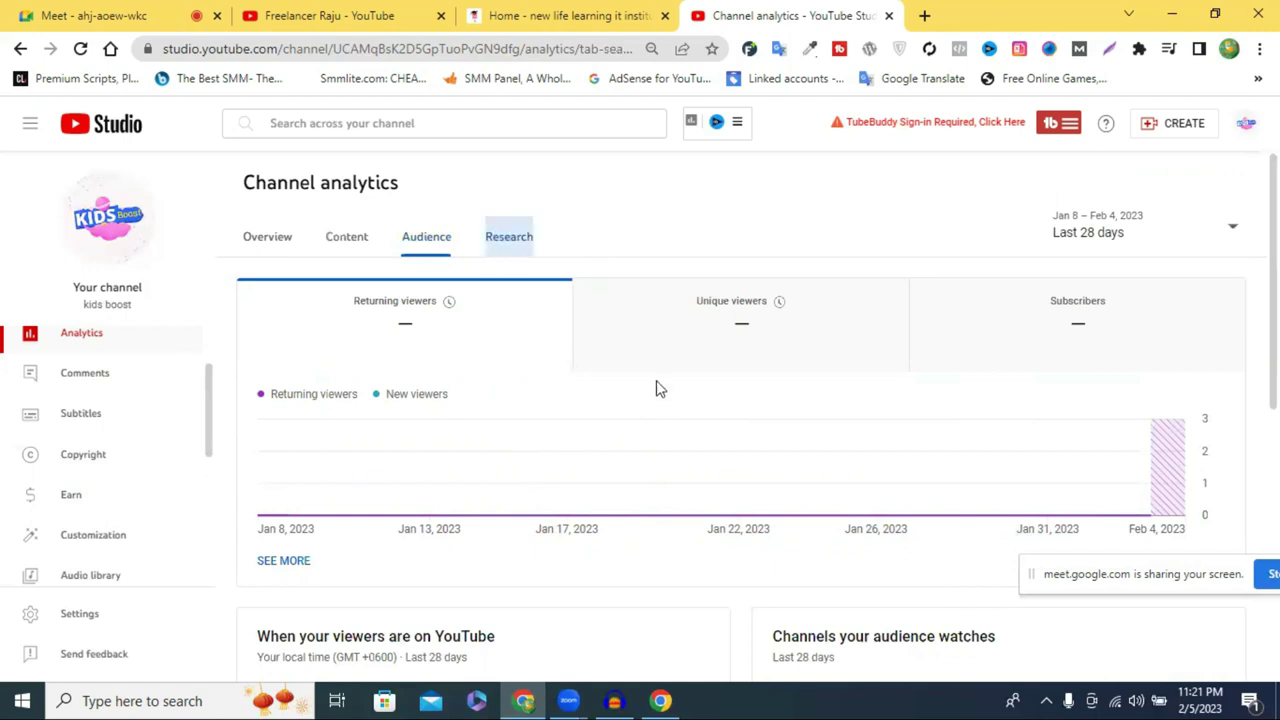
{"action": "left_click", "coordinate": [509, 500]}
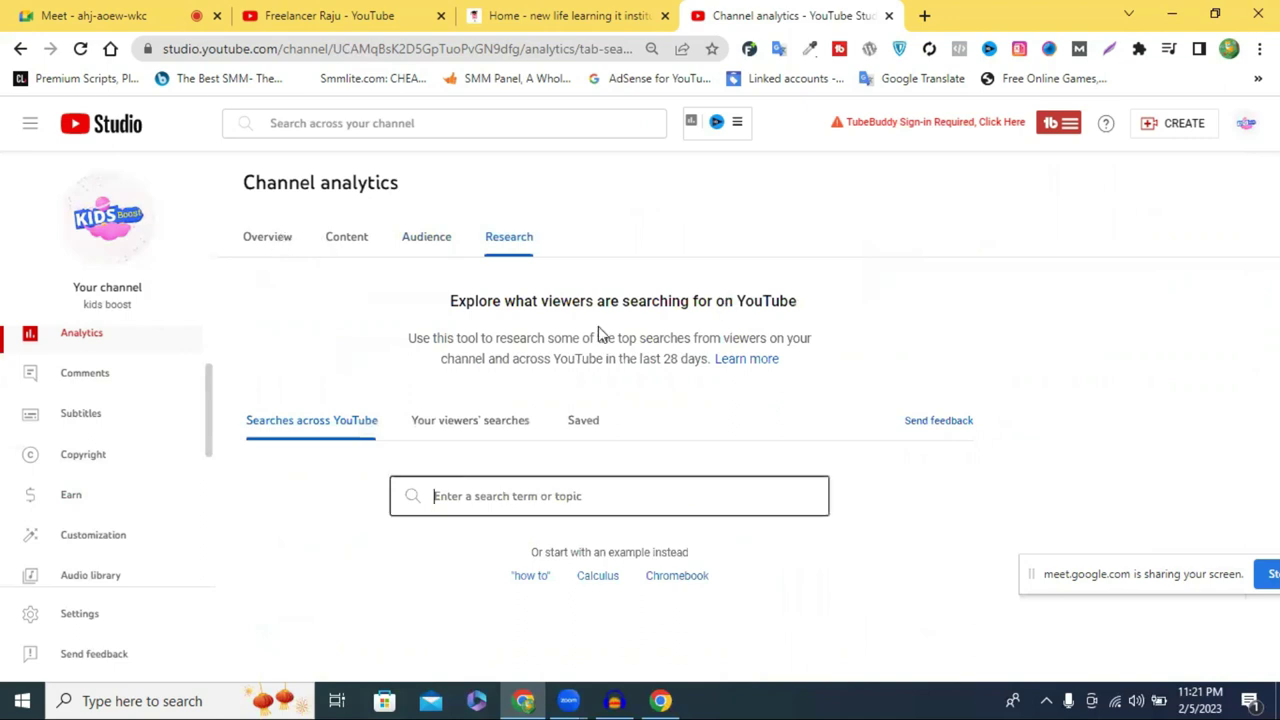
{"action": "key", "text": "alt+Left"}
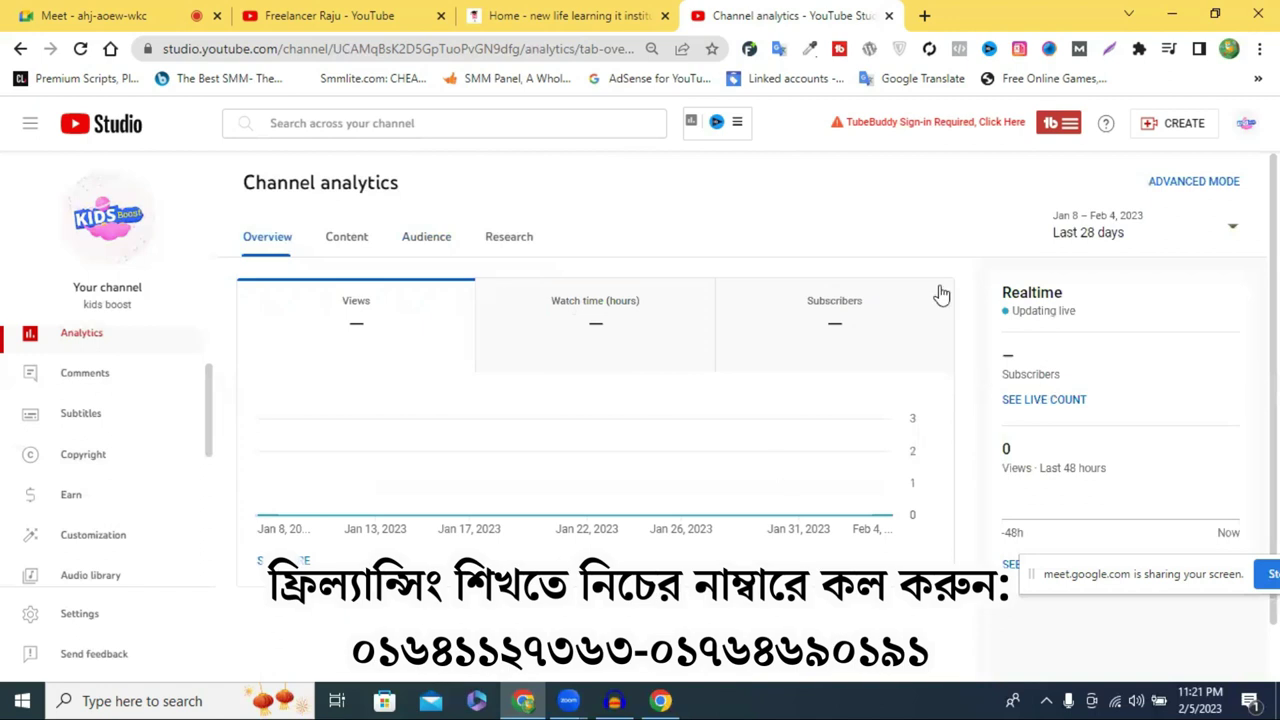
Step: Check the date range, keeping Last 28 days, and go to channel Customization
{"action": "left_click", "coordinate": [1090, 242]}
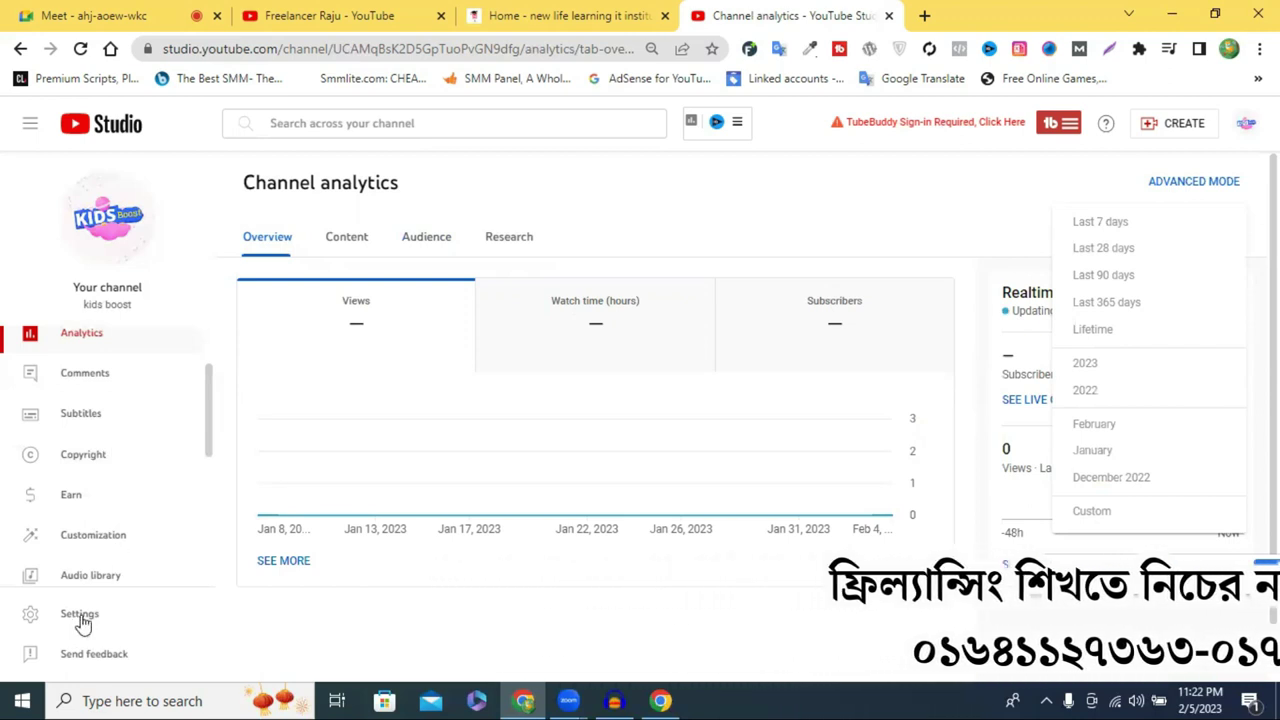
{"action": "left_click", "coordinate": [83, 620]}
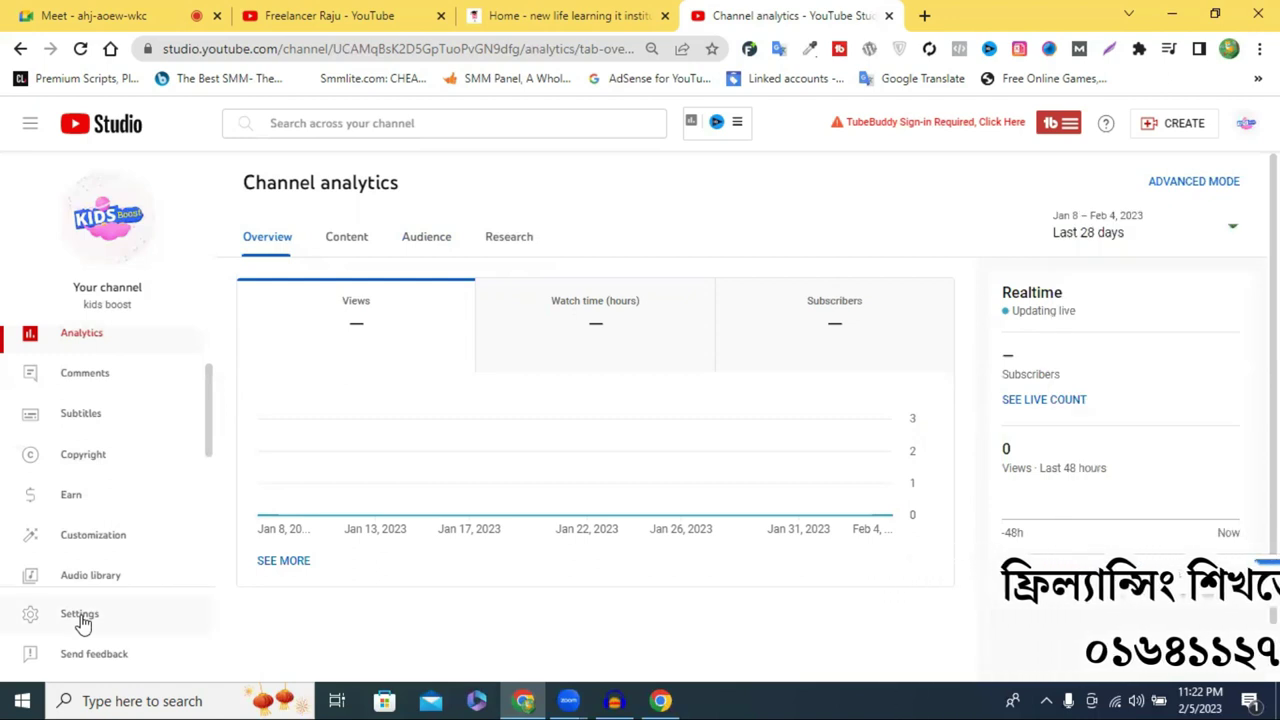
{"action": "left_click", "coordinate": [97, 541]}
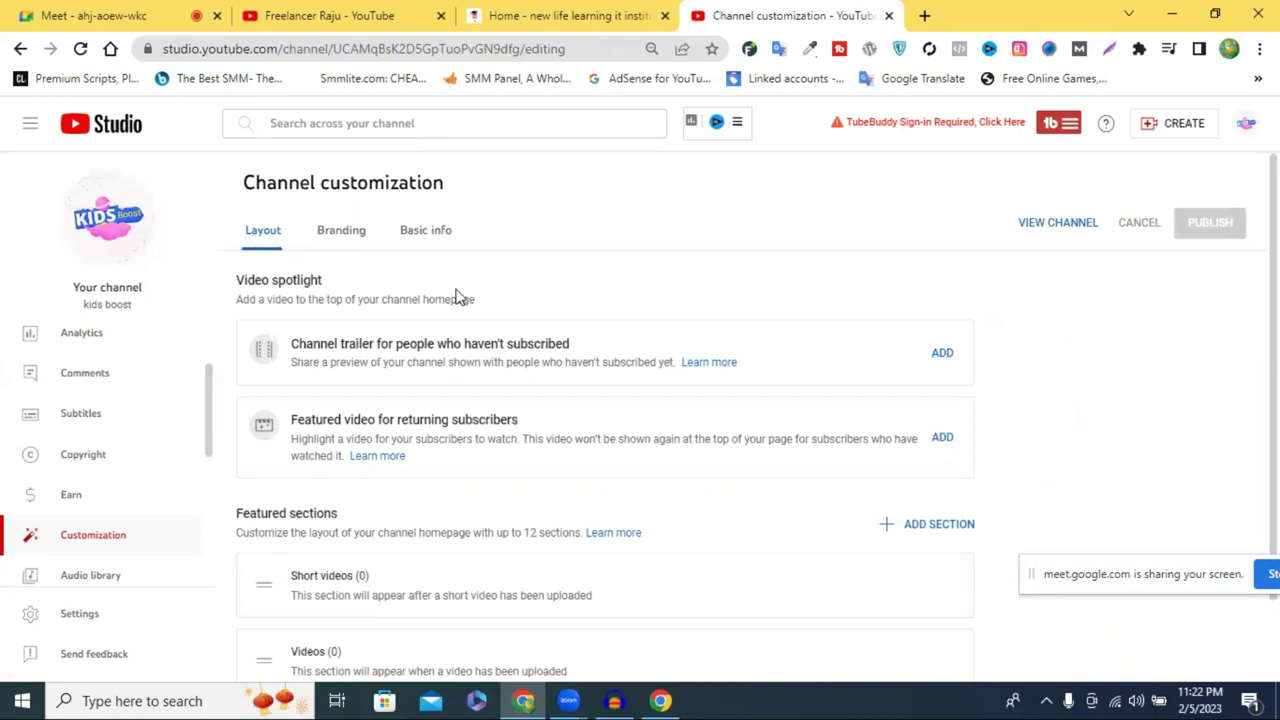
{"action": "left_click", "coordinate": [350, 15]}
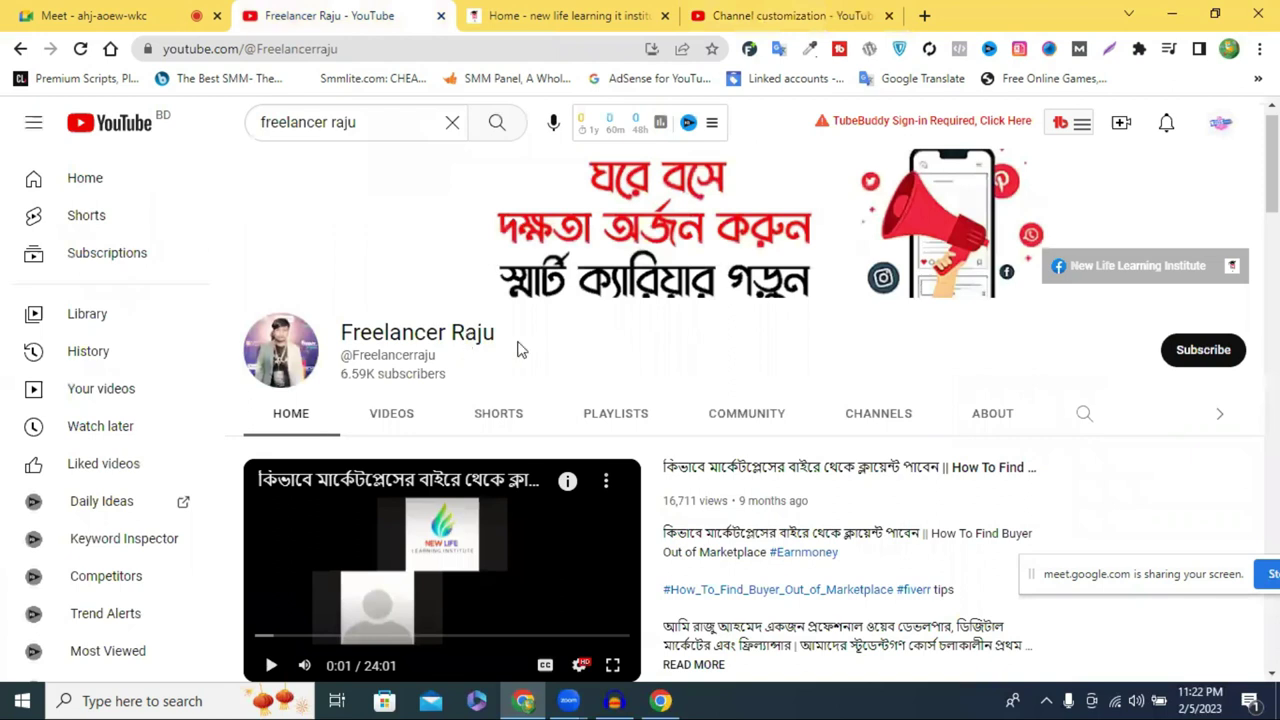
{"action": "scroll", "coordinate": [500, 335], "scroll_direction": "down", "scroll_amount": 3}
{"action": "scroll", "coordinate": [546, 320], "scroll_direction": "up", "scroll_amount": 1}
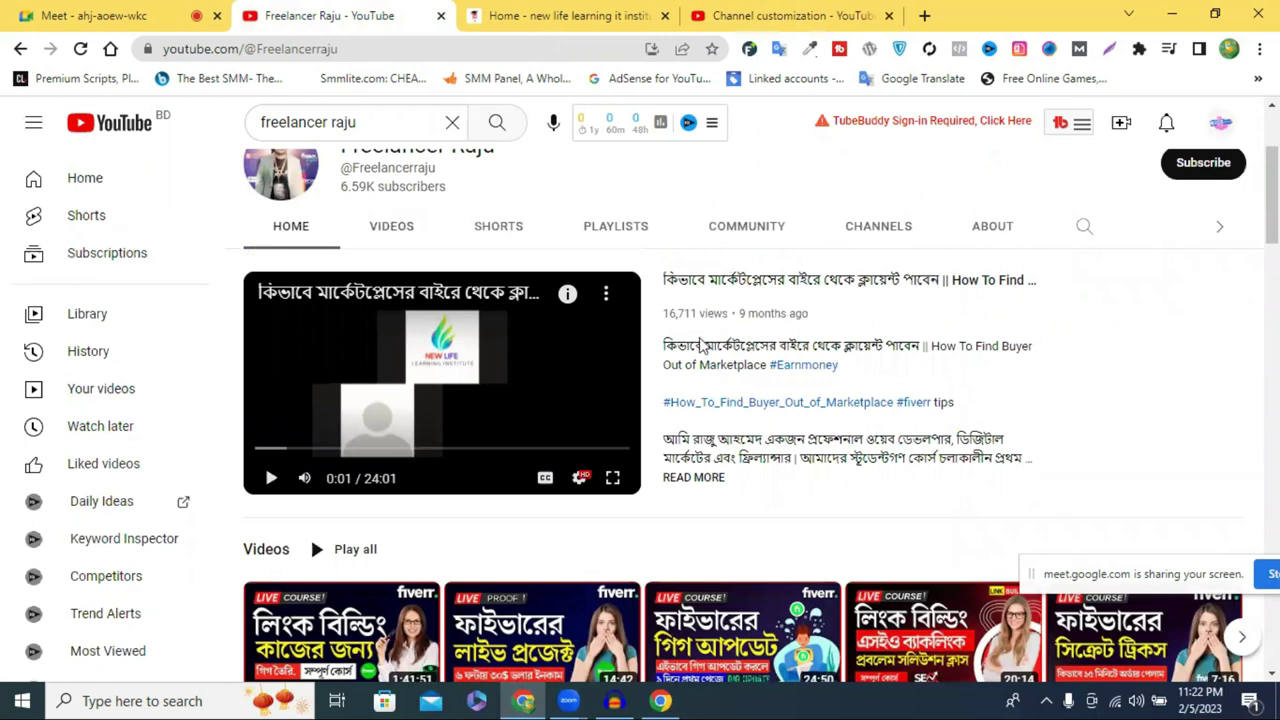
{"action": "left_click", "coordinate": [790, 15]}
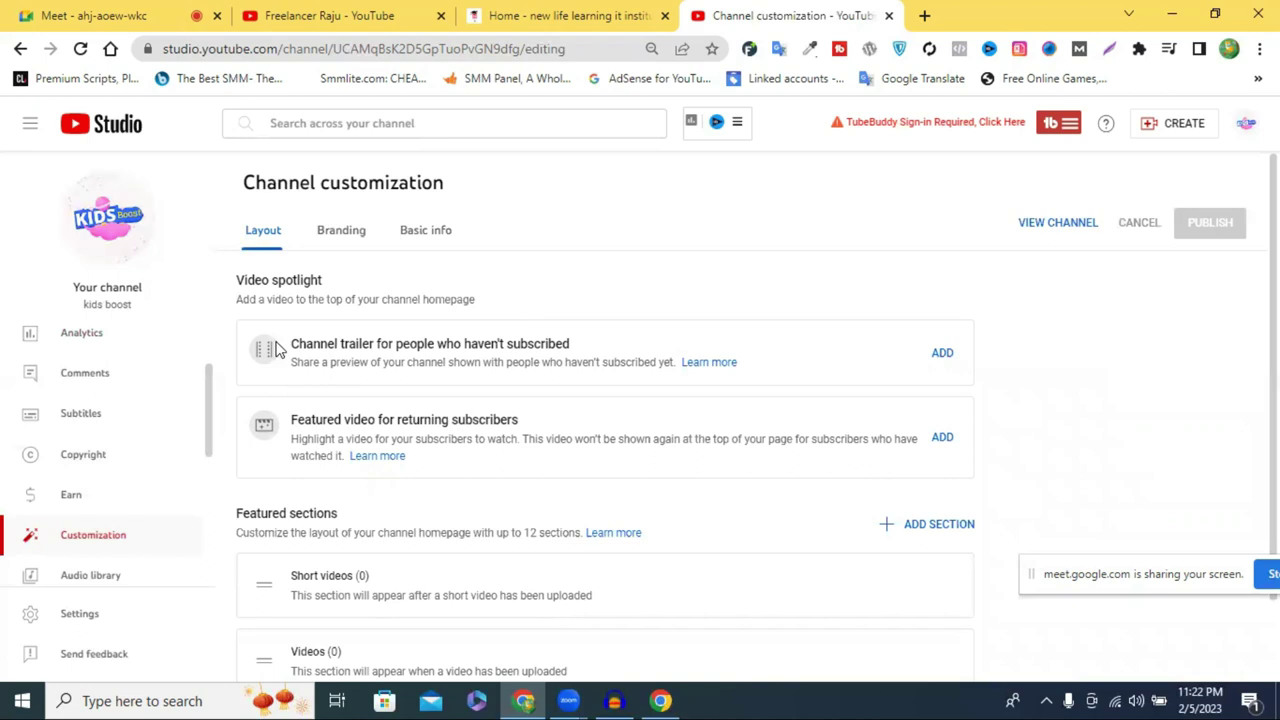
{"action": "triple_click", "coordinate": [594, 344]}
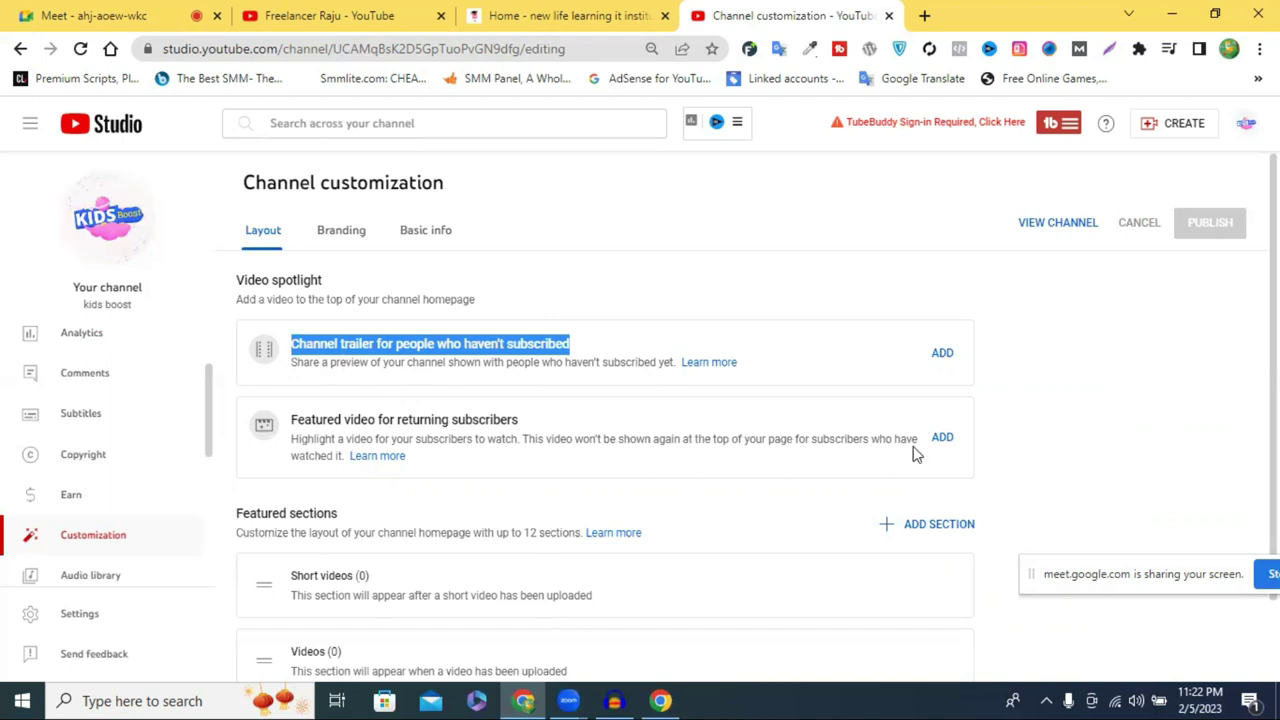
{"action": "scroll", "coordinate": [434, 443], "scroll_direction": "down", "scroll_amount": 1}
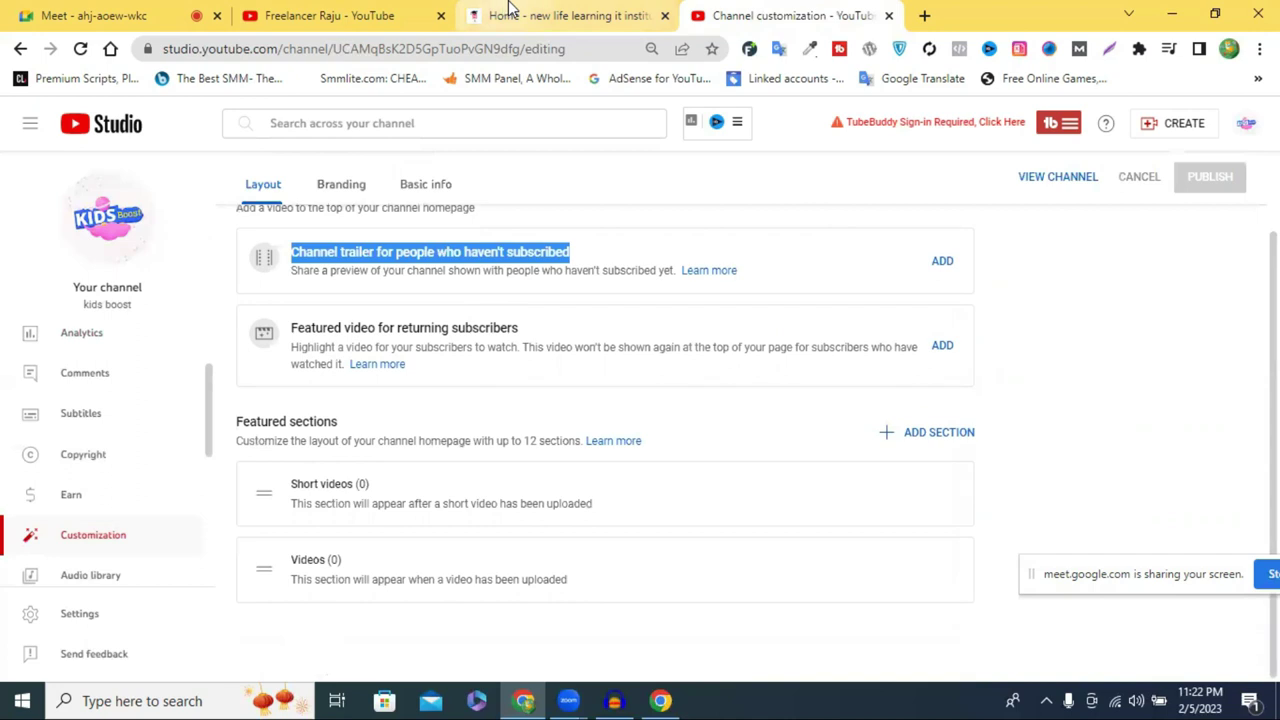
{"action": "left_click", "coordinate": [340, 14]}
{"action": "scroll", "coordinate": [322, 253], "scroll_direction": "down", "scroll_amount": 2}
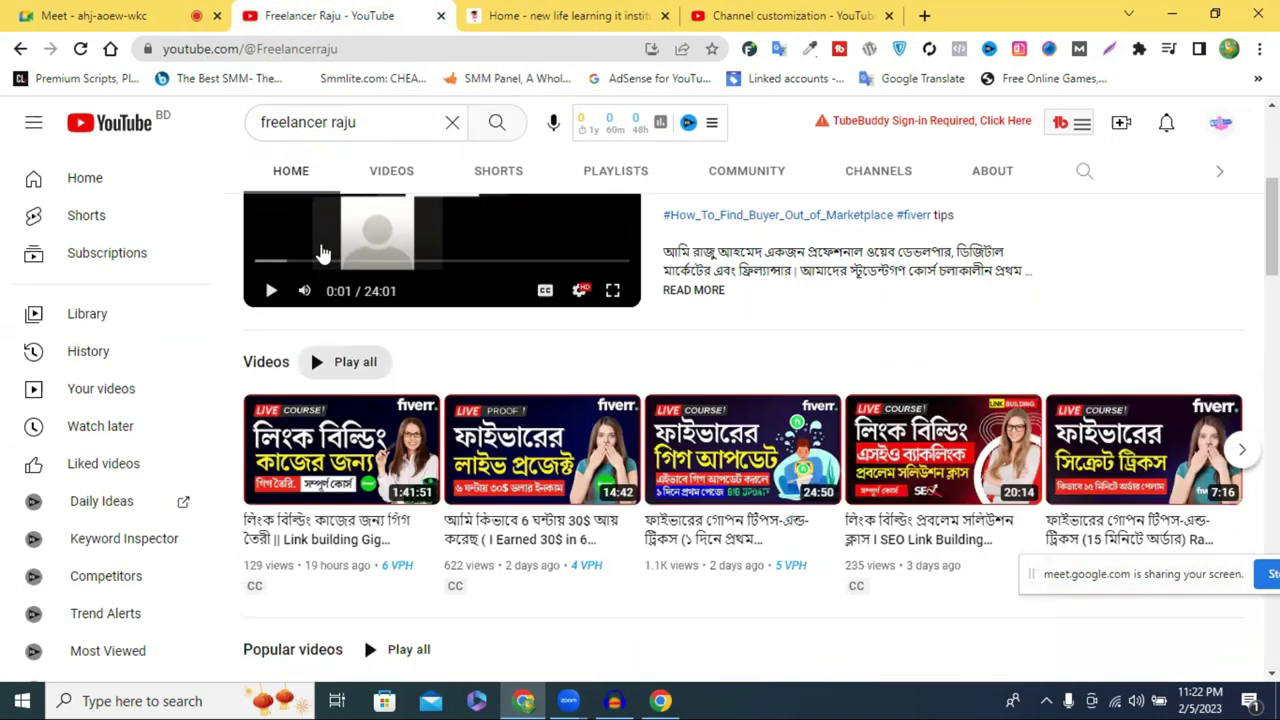
{"action": "left_click", "coordinate": [304, 190]}
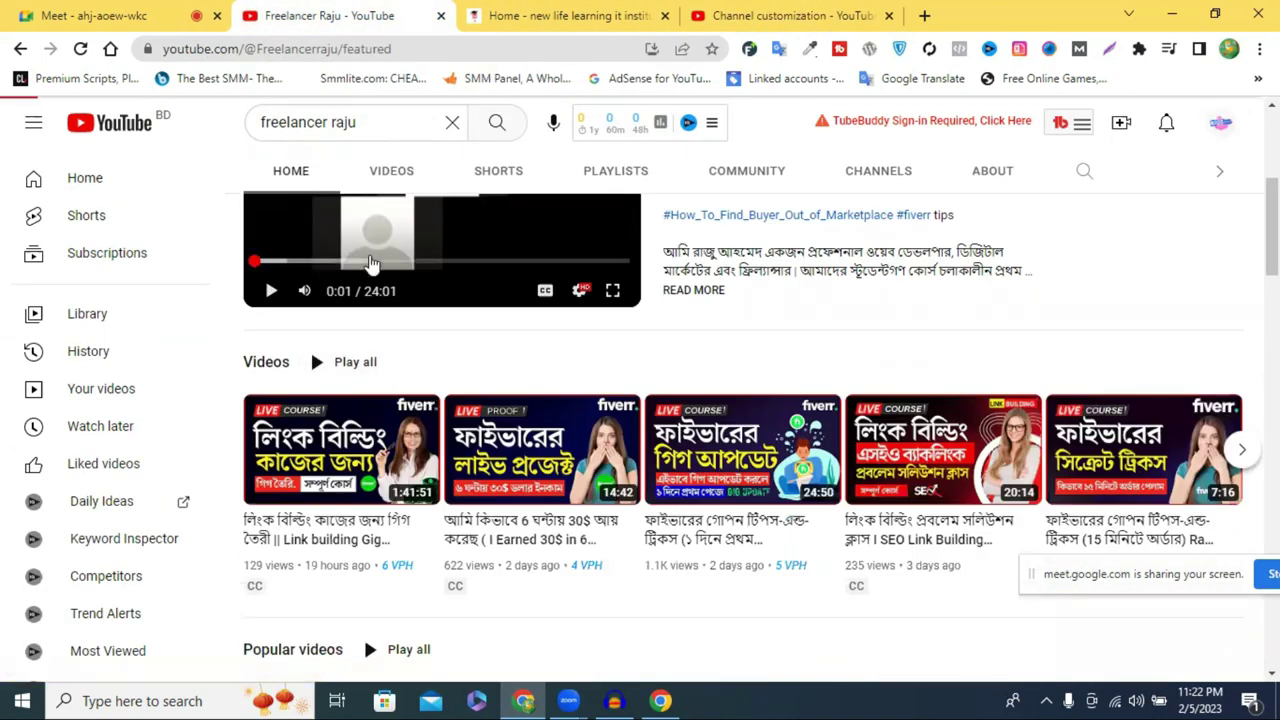
{"action": "scroll", "coordinate": [370, 262], "scroll_direction": "up", "scroll_amount": 4}
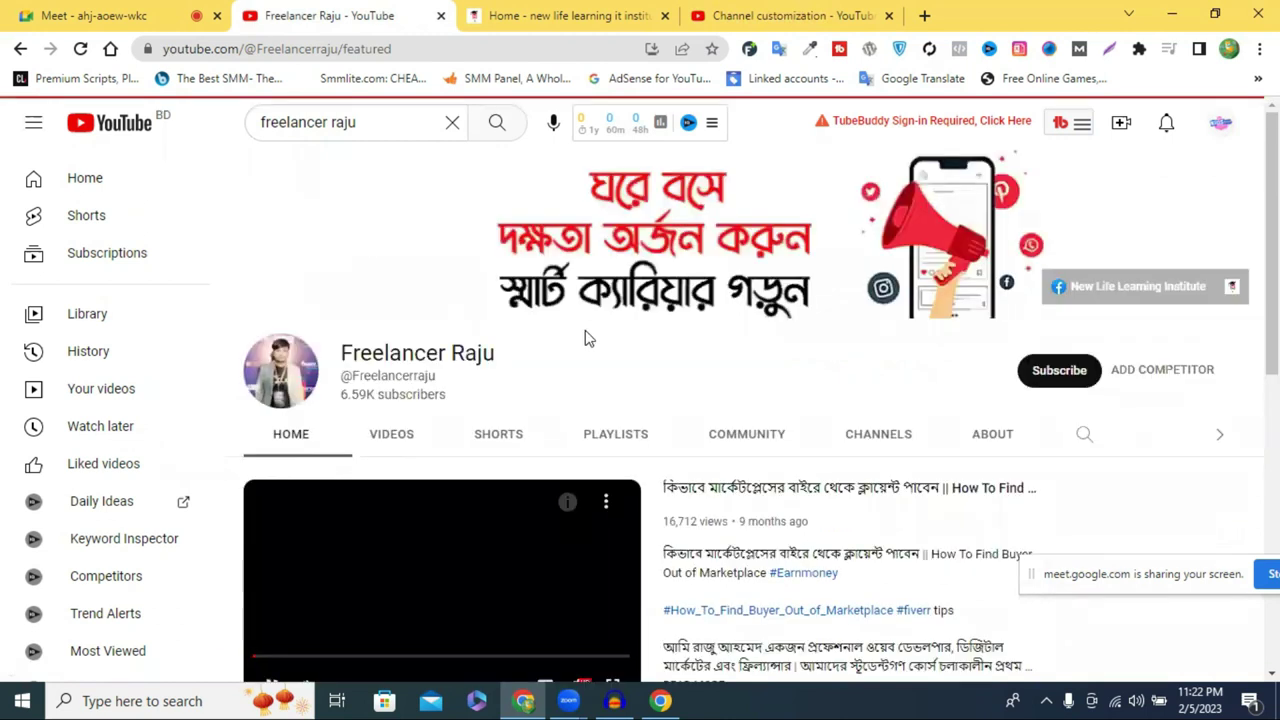
Step: Scroll through Freelancer Raju's playlist shelves, then switch to the 'Home - new life learning it institute' tab
{"action": "scroll", "coordinate": [387, 418], "scroll_direction": "down", "scroll_amount": 3}
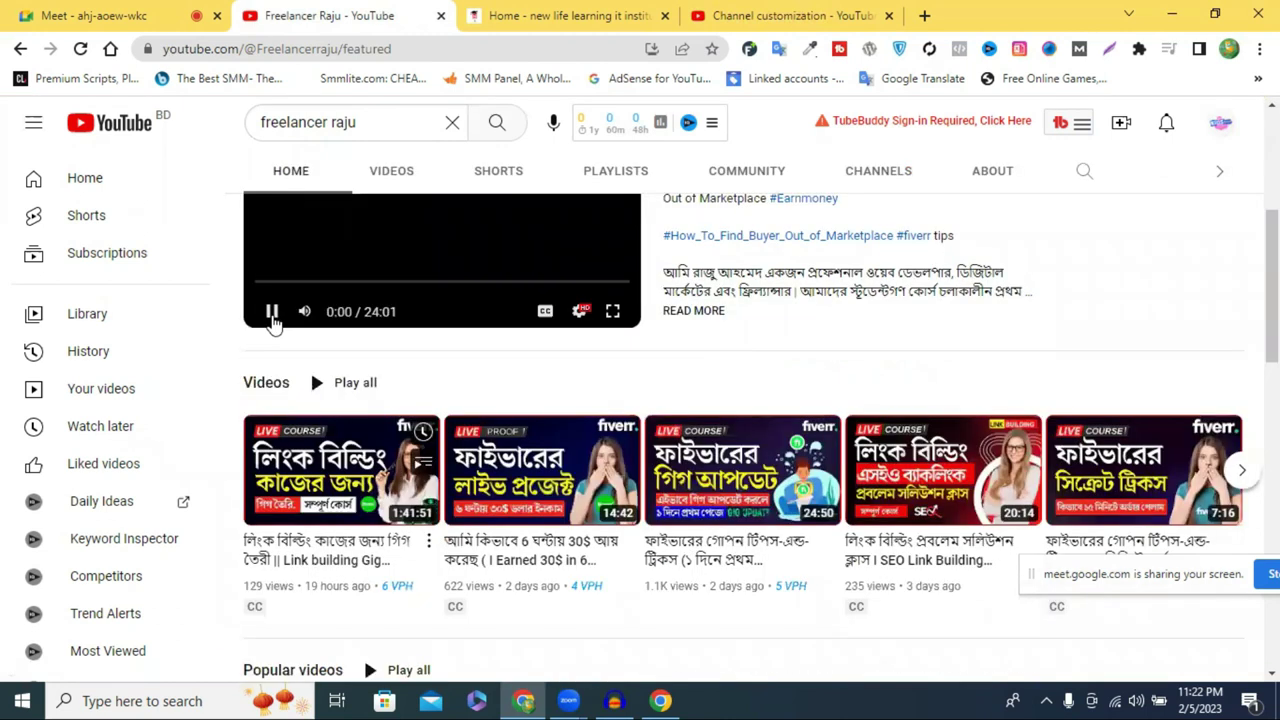
{"action": "scroll", "coordinate": [515, 360], "scroll_direction": "down", "scroll_amount": 2}
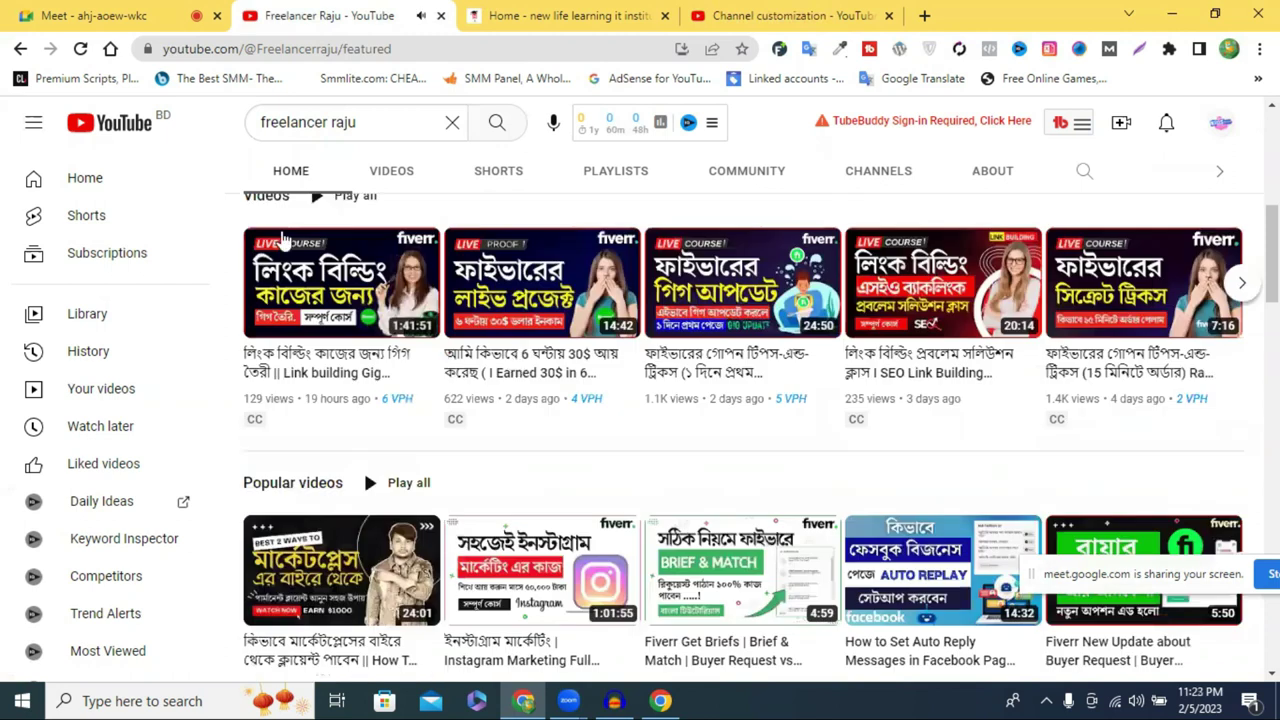
{"action": "scroll", "coordinate": [327, 320], "scroll_direction": "up", "scroll_amount": 1}
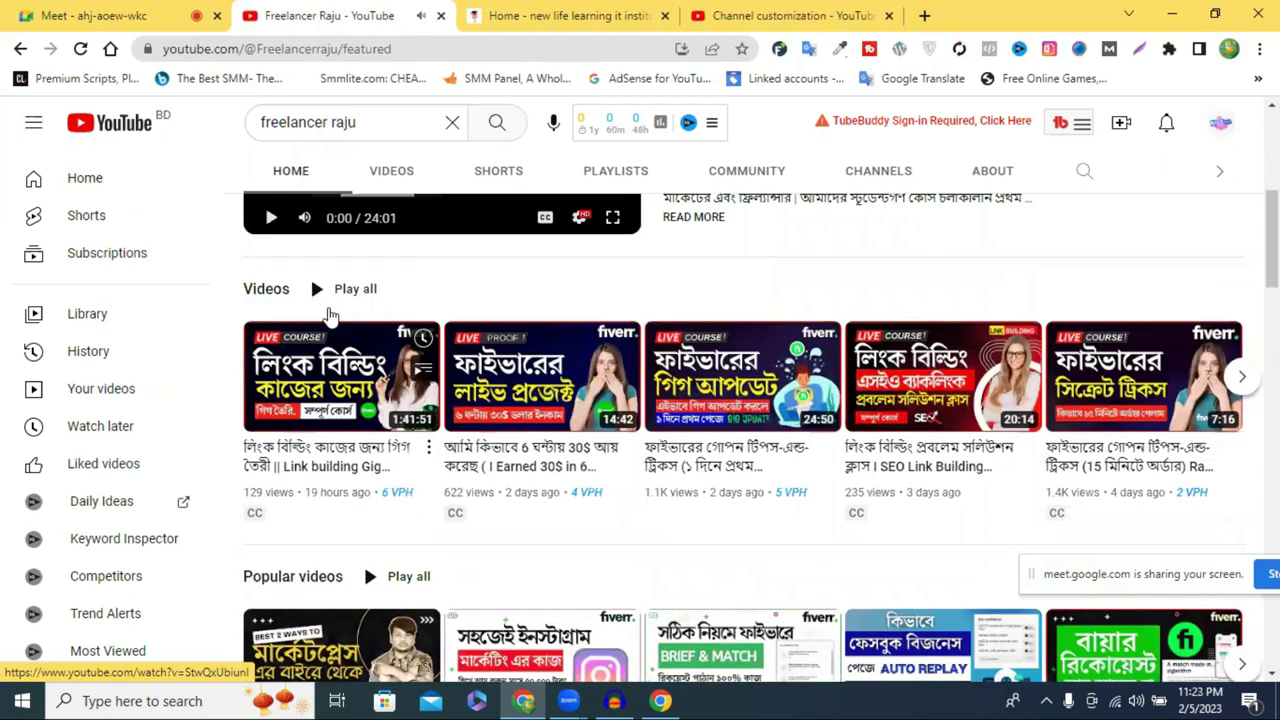
{"action": "scroll", "coordinate": [300, 390], "scroll_direction": "down", "scroll_amount": 2}
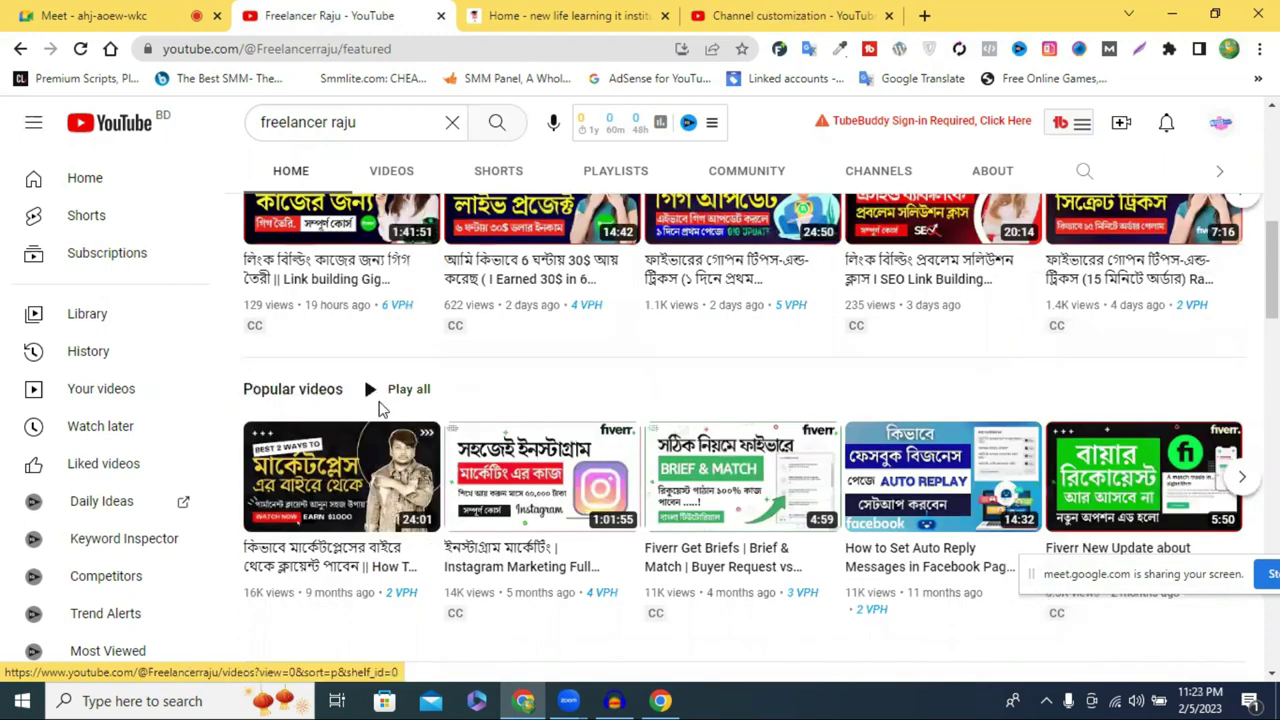
{"action": "scroll", "coordinate": [383, 408], "scroll_direction": "down", "scroll_amount": 3}
{"action": "scroll", "coordinate": [392, 425], "scroll_direction": "down", "scroll_amount": 5}
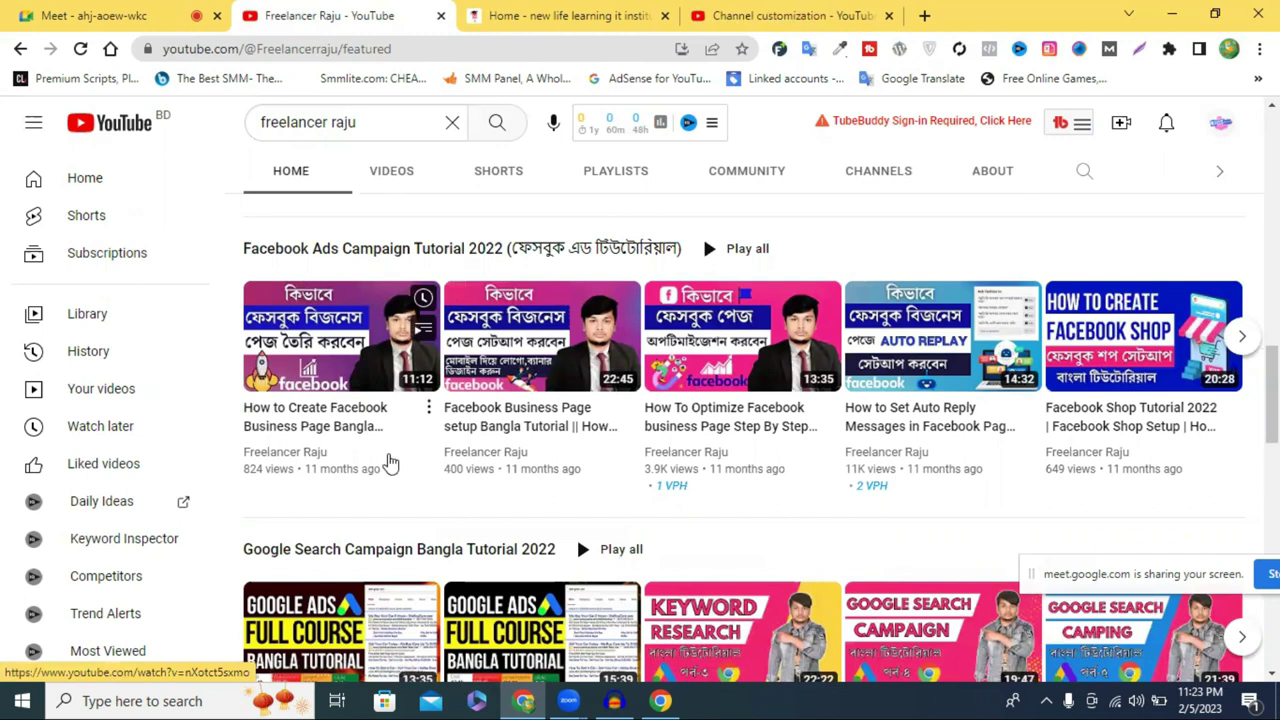
{"action": "scroll", "coordinate": [430, 450], "scroll_direction": "down", "scroll_amount": 4}
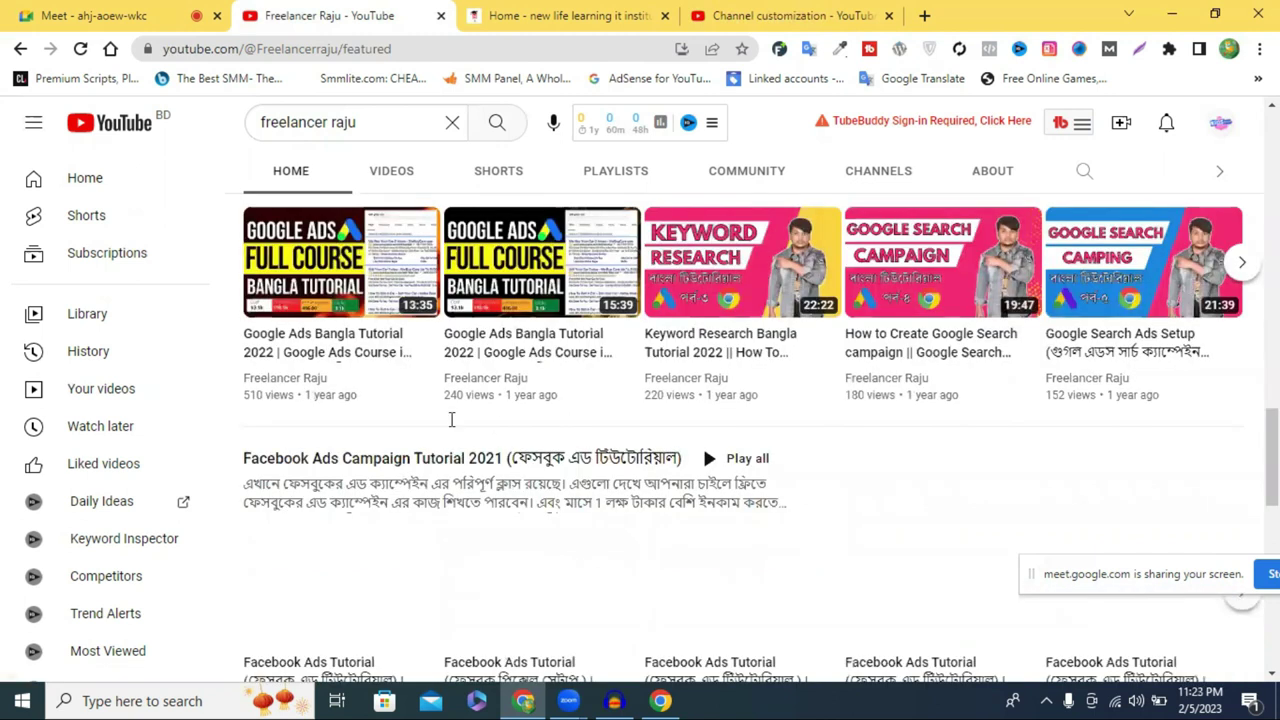
{"action": "scroll", "coordinate": [455, 410], "scroll_direction": "down", "scroll_amount": 5}
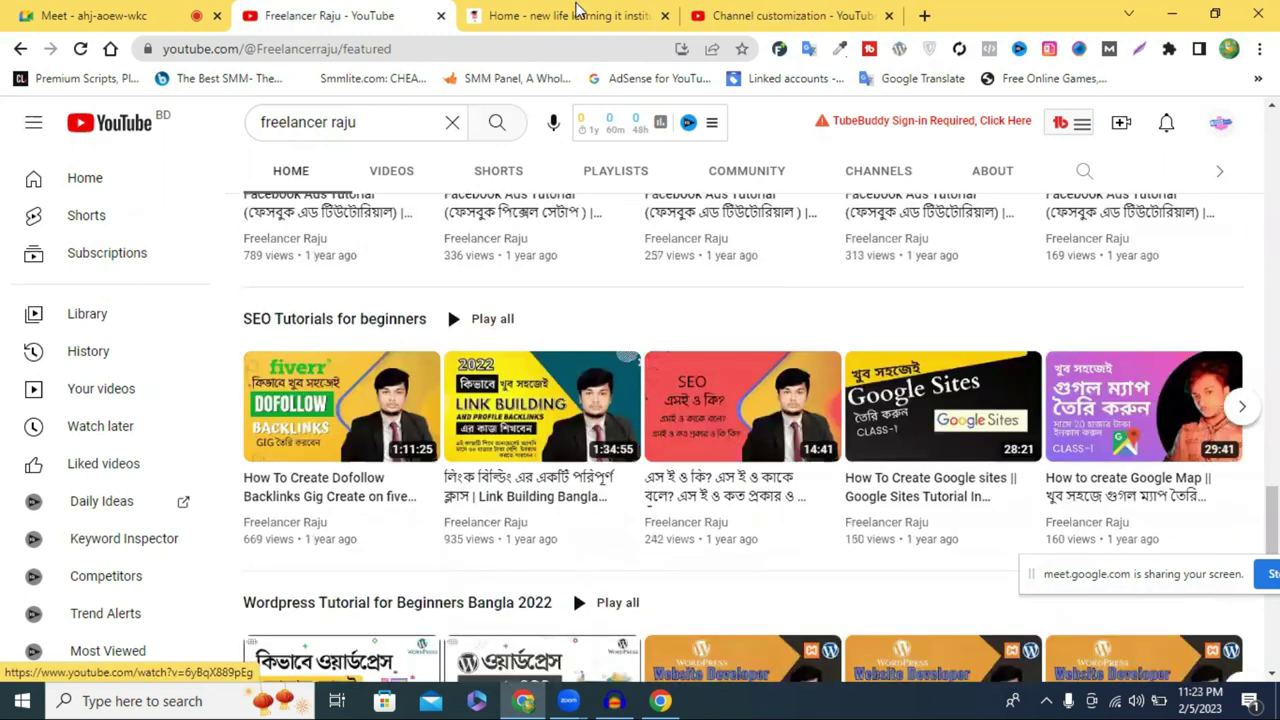
{"action": "left_click", "coordinate": [577, 12]}
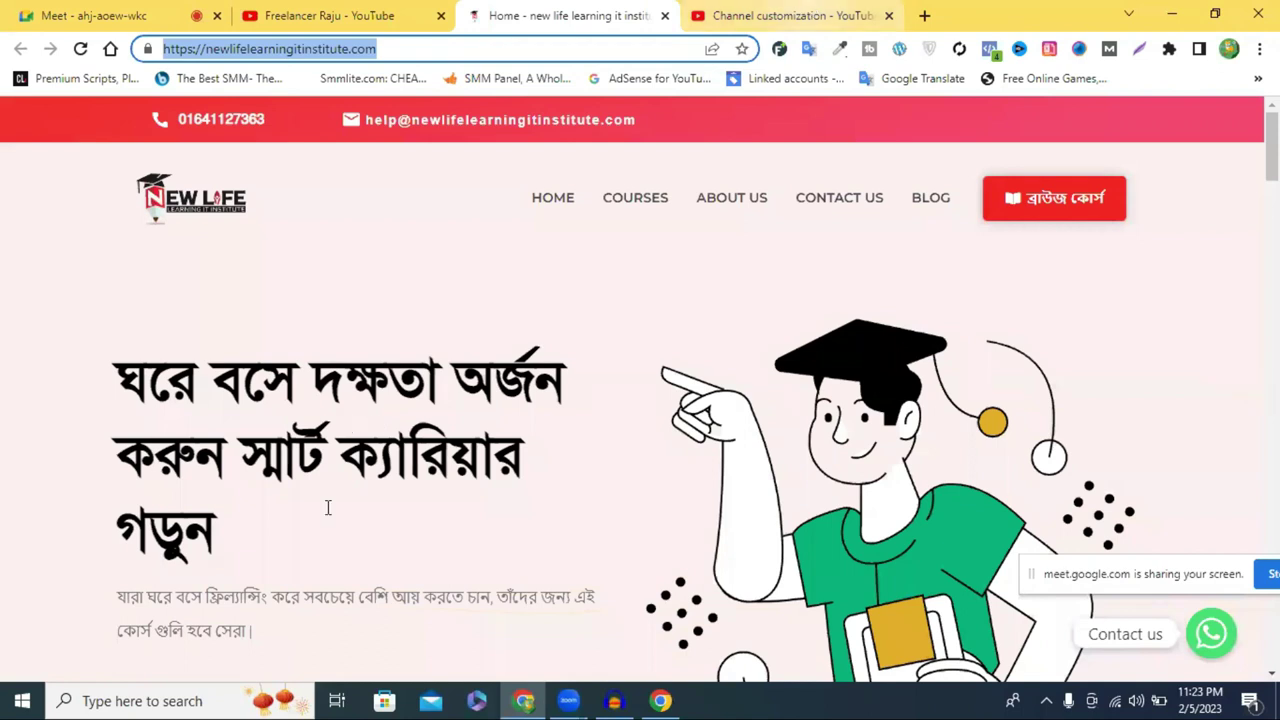
Step: Move the Videos section above Short videos and try a single playlist section
{"action": "key", "text": "ctrl+Tab"}
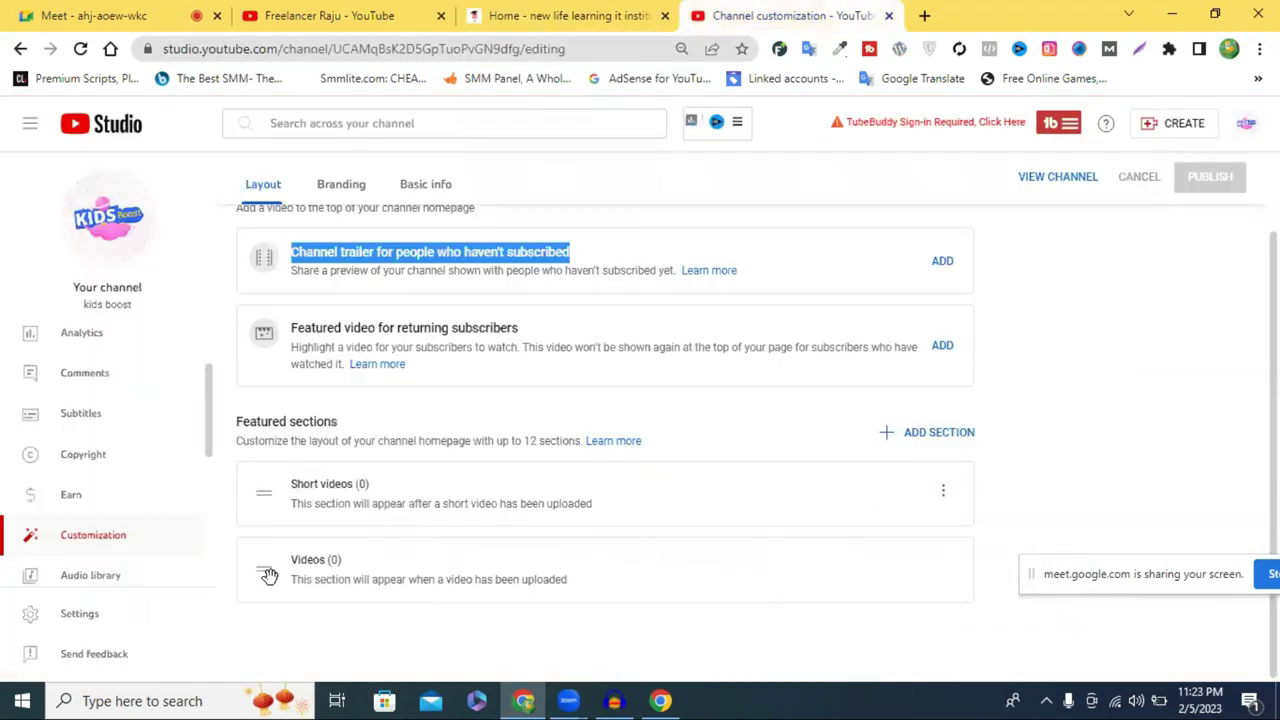
{"action": "left_click_drag", "start_coordinate": [266, 572], "coordinate": [372, 524]}
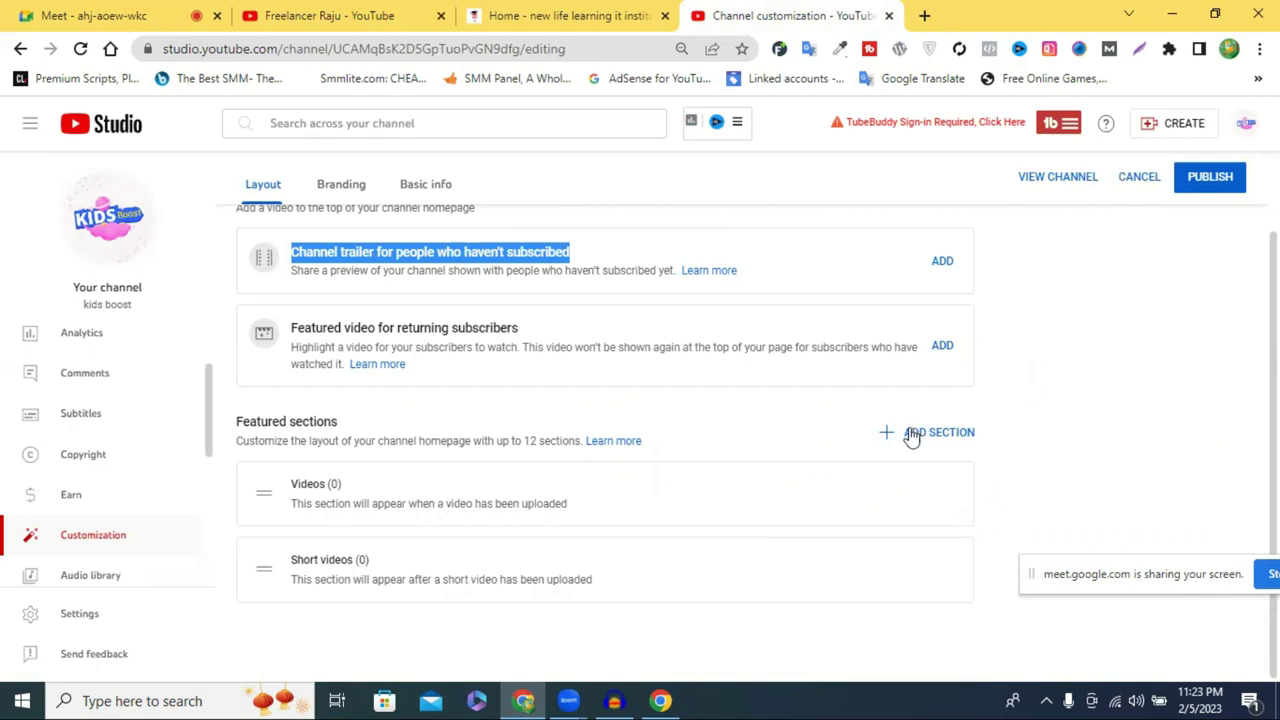
{"action": "left_click", "coordinate": [912, 435]}
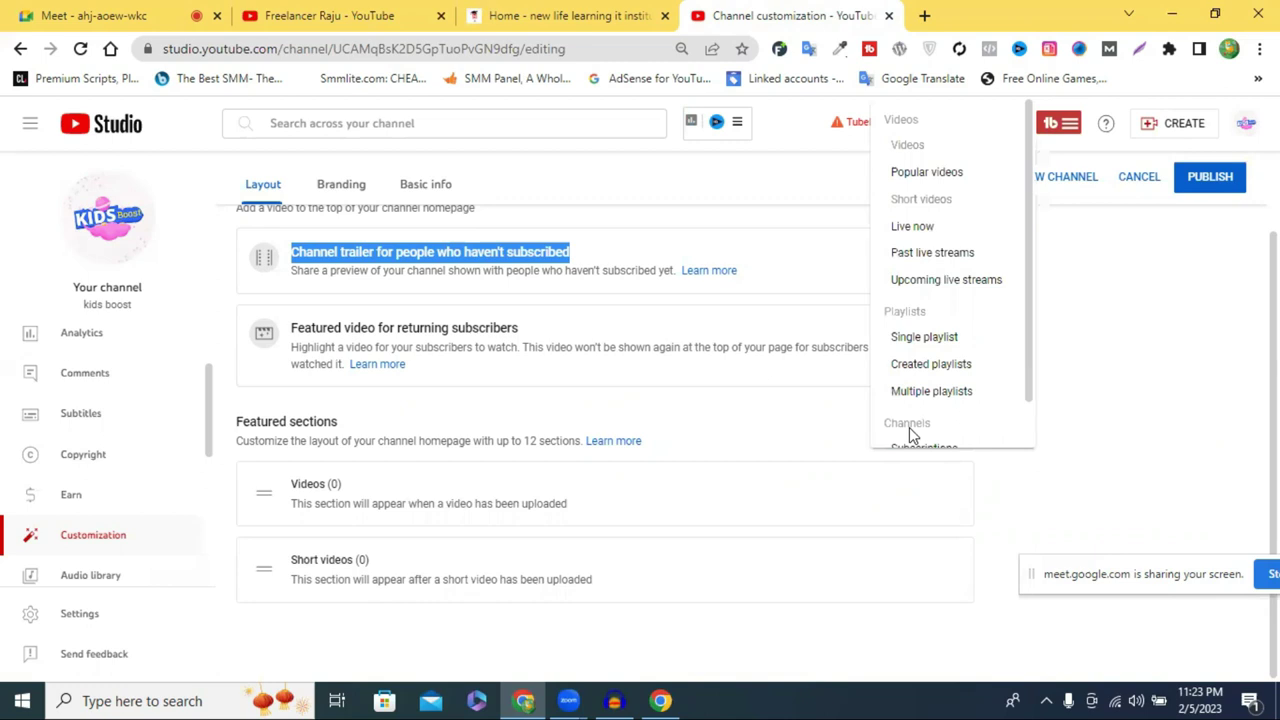
{"action": "left_click", "coordinate": [924, 338]}
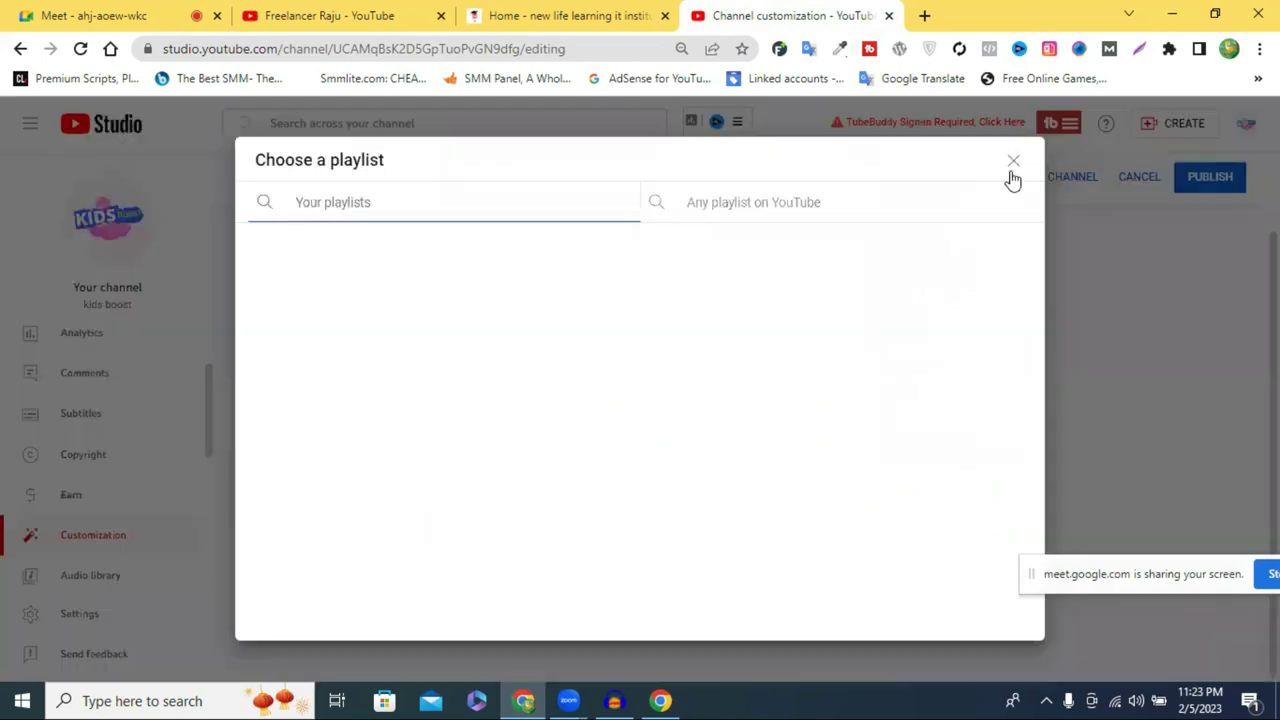
{"action": "key", "text": "Escape"}
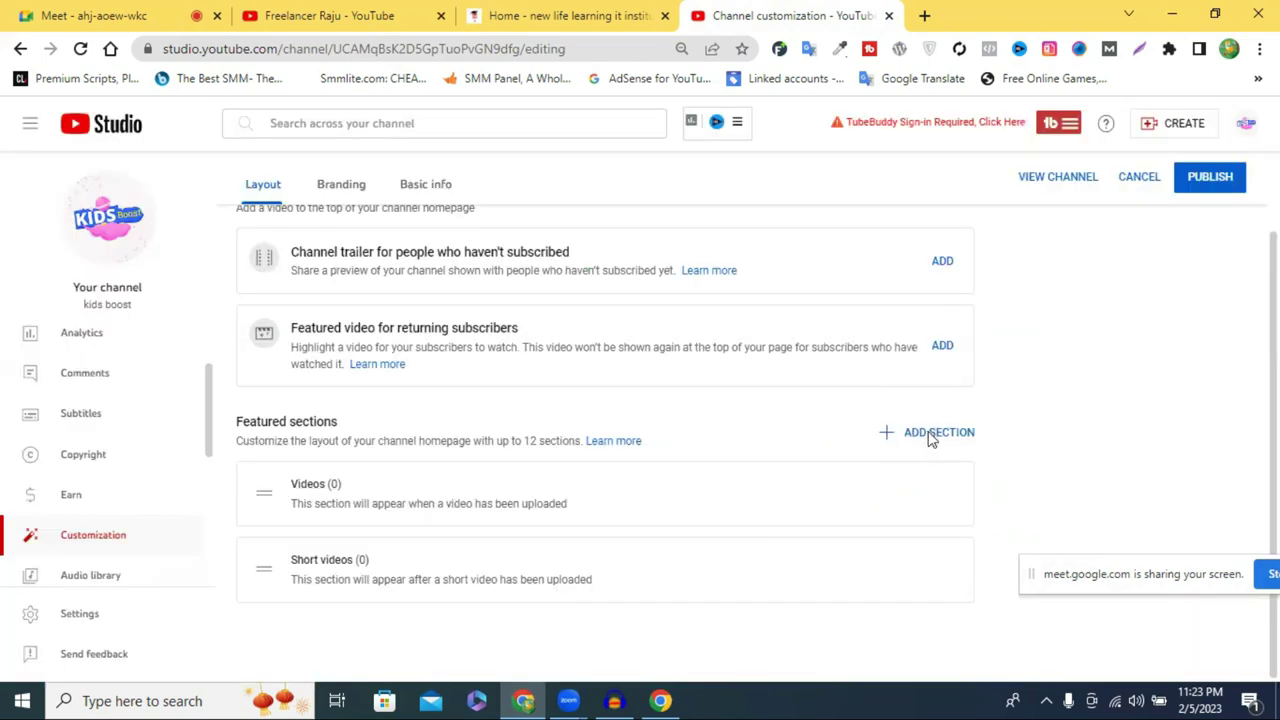
Step: Add a Popular videos section and reposition it, abandoning a second playlist section attempt
{"action": "left_click", "coordinate": [930, 438]}
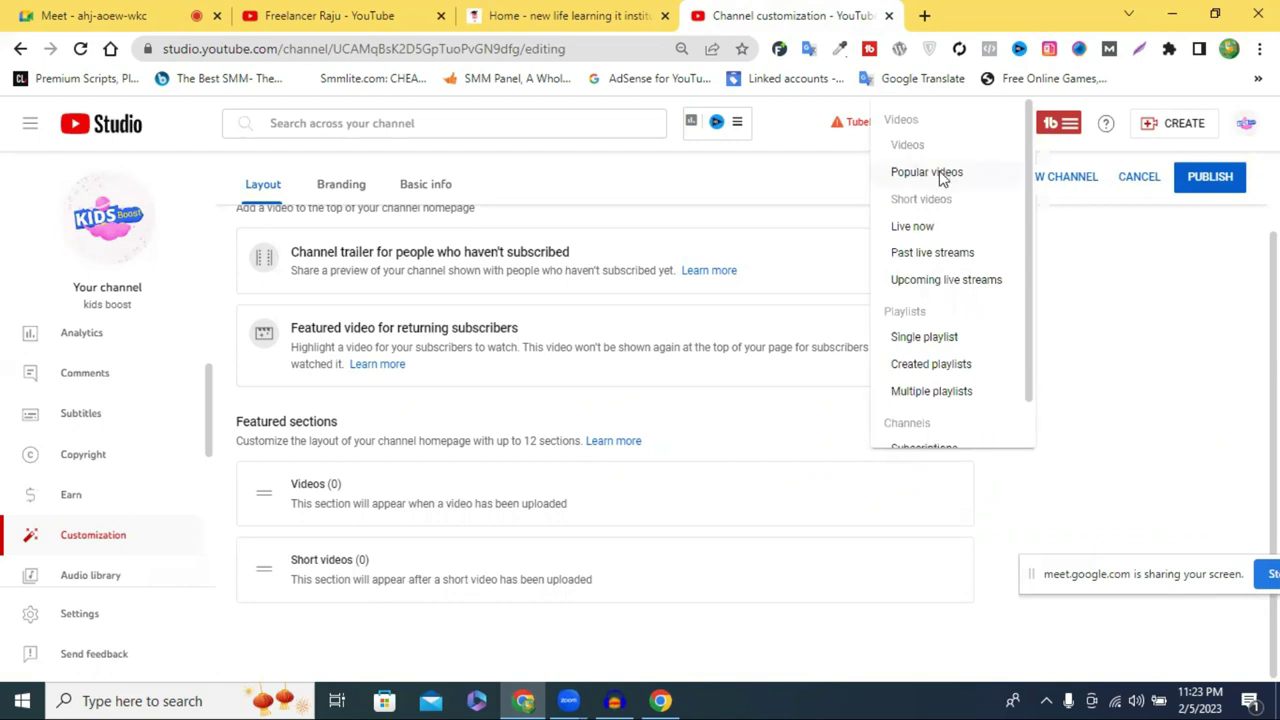
{"action": "left_click", "coordinate": [910, 172]}
{"action": "scroll", "coordinate": [264, 573], "scroll_direction": "down", "scroll_amount": 1}
{"action": "left_click_drag", "start_coordinate": [263, 477], "coordinate": [350, 228]}
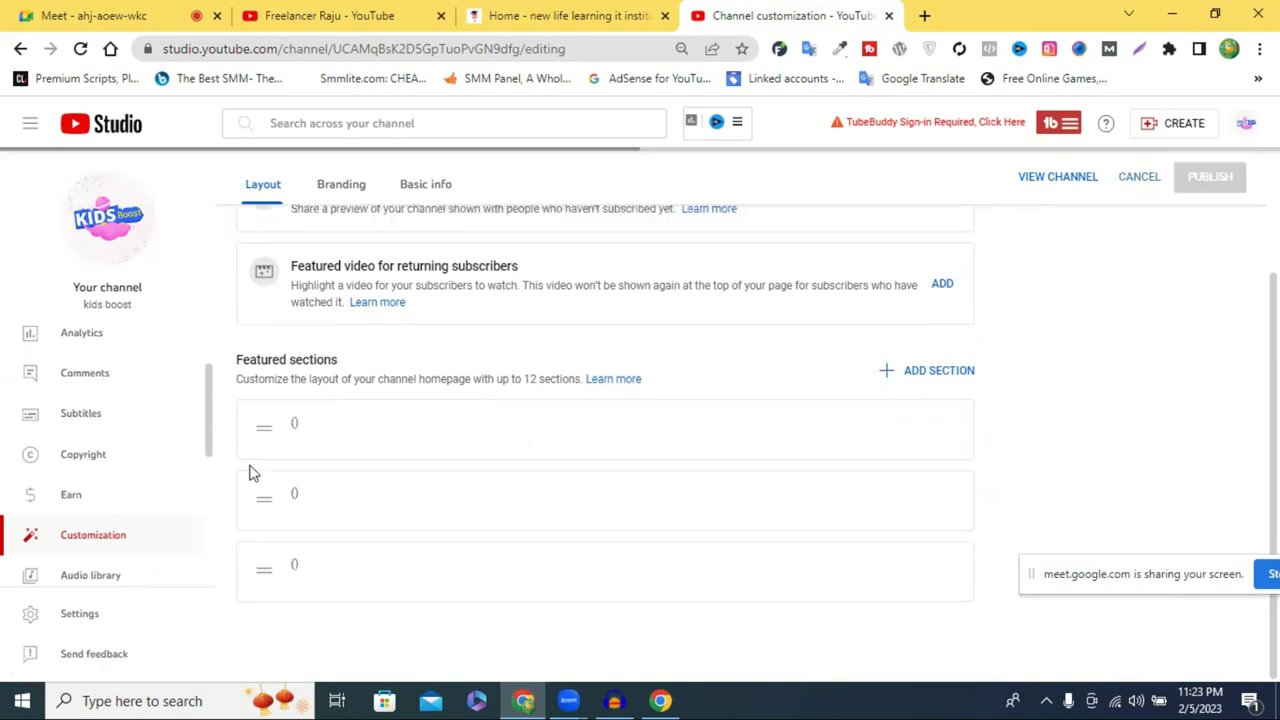
{"action": "left_click", "coordinate": [925, 358]}
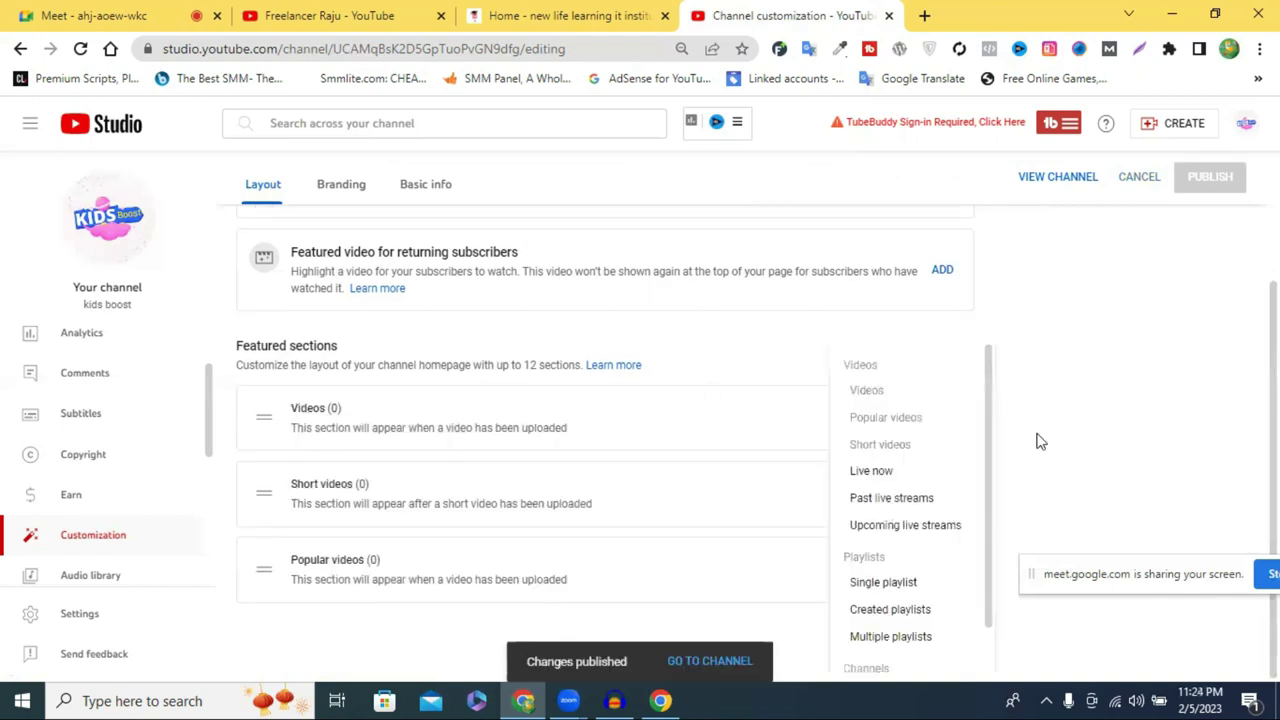
{"action": "left_click", "coordinate": [880, 592]}
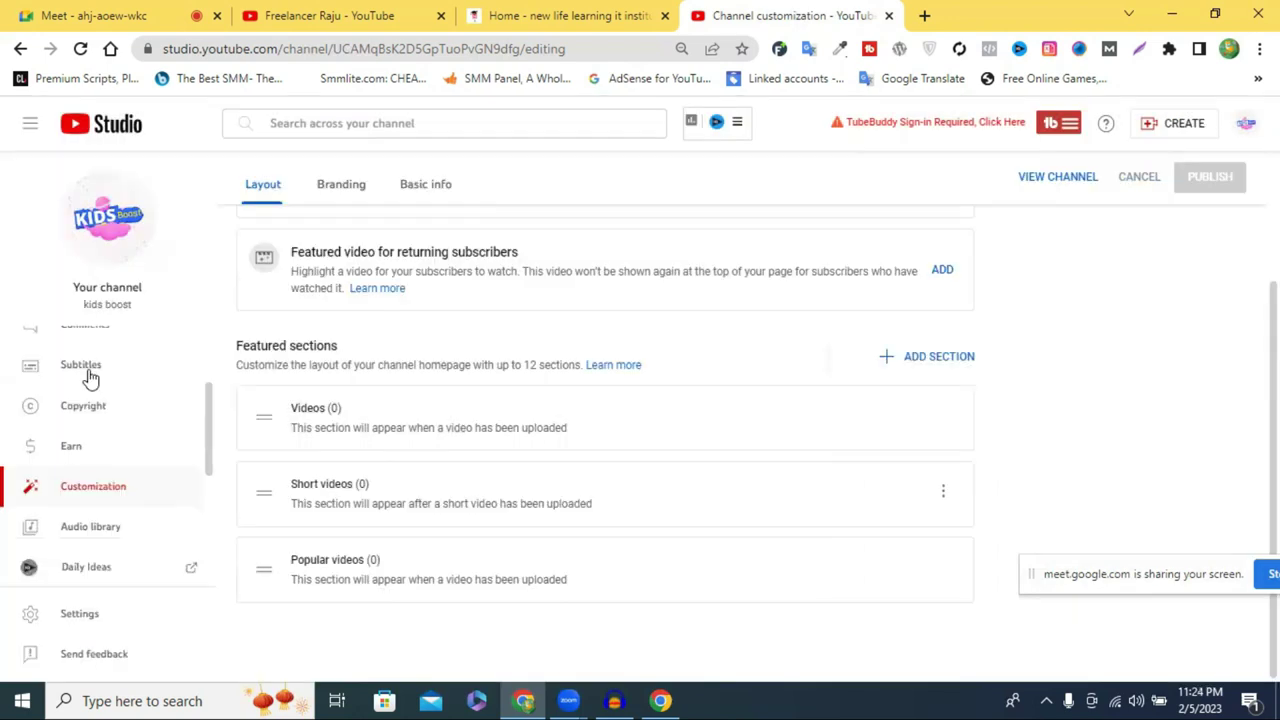
{"action": "left_click", "coordinate": [160, 500]}
{"action": "scroll", "coordinate": [86, 380], "scroll_direction": "down", "scroll_amount": 2}
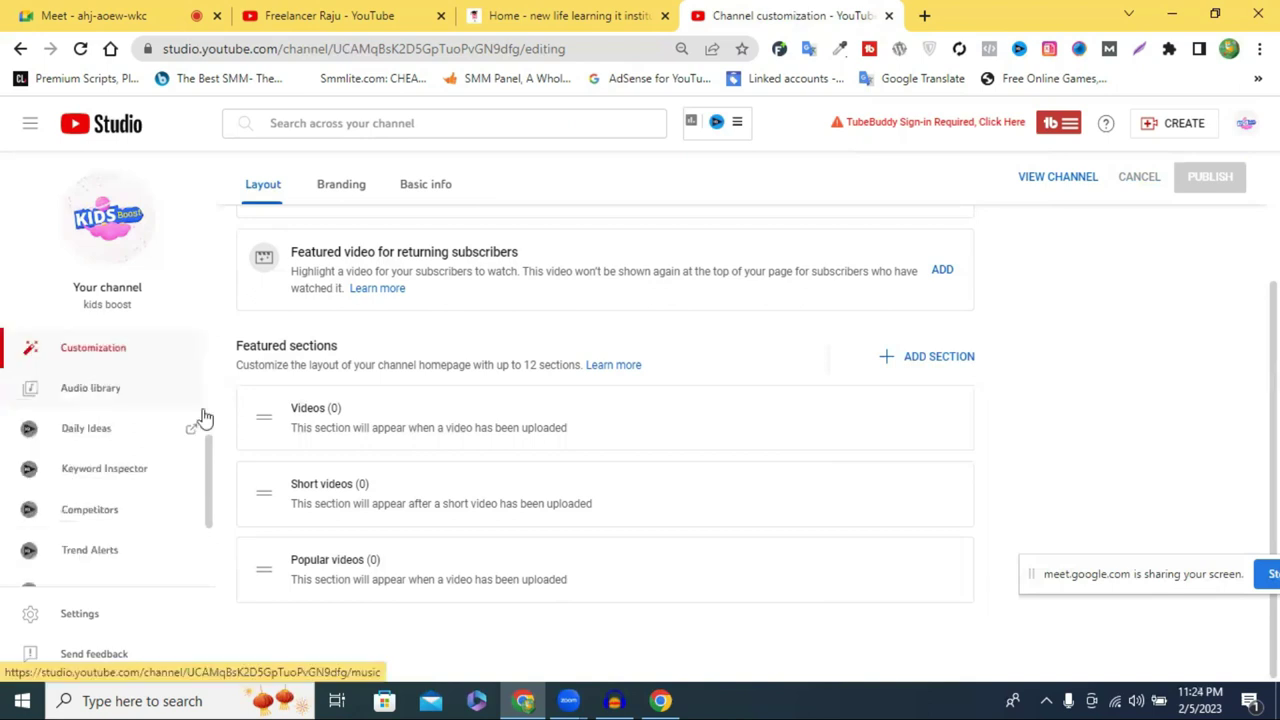
Step: Open the Audio library and look over its filter options
{"action": "left_click", "coordinate": [203, 417]}
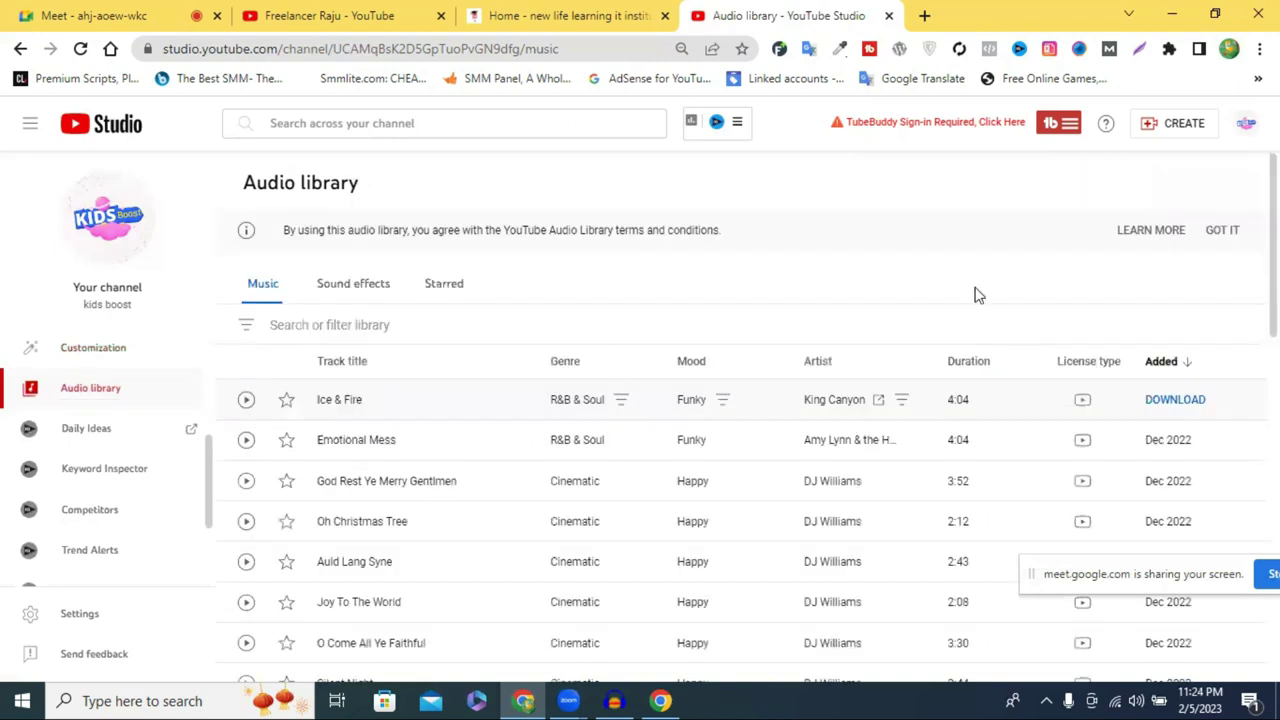
{"action": "left_click", "coordinate": [318, 322]}
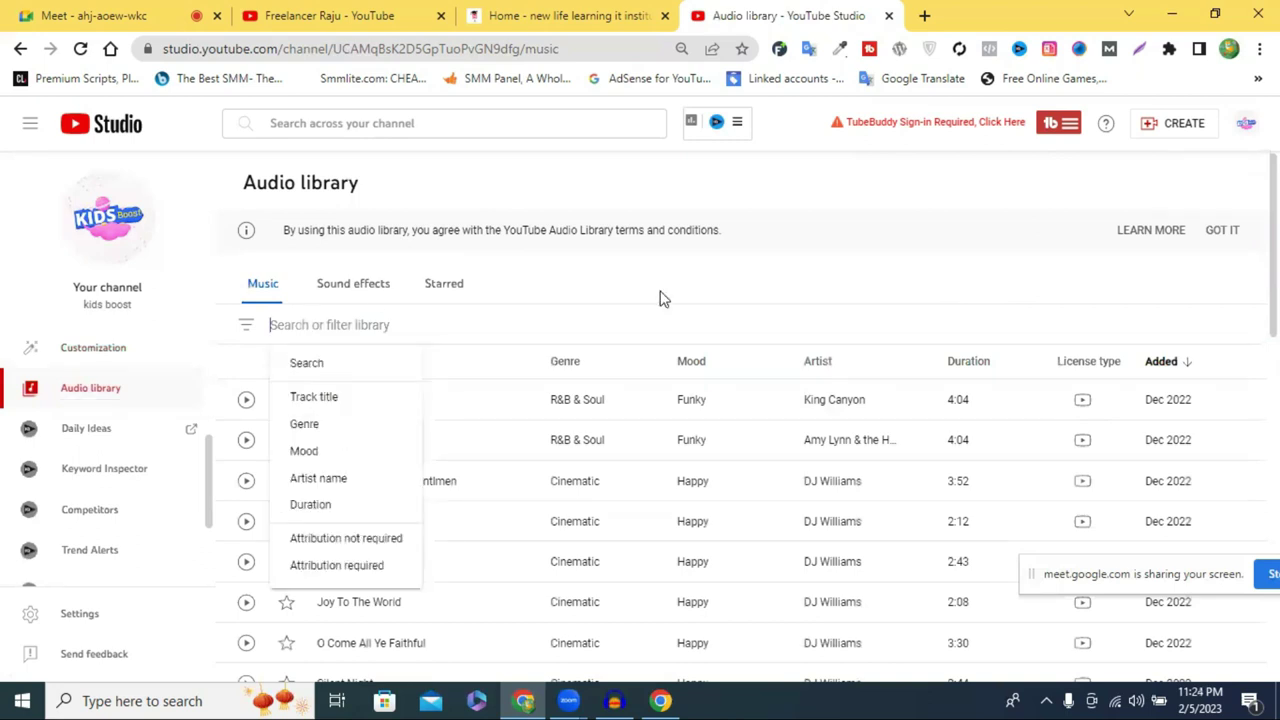
{"action": "left_click", "coordinate": [1211, 417]}
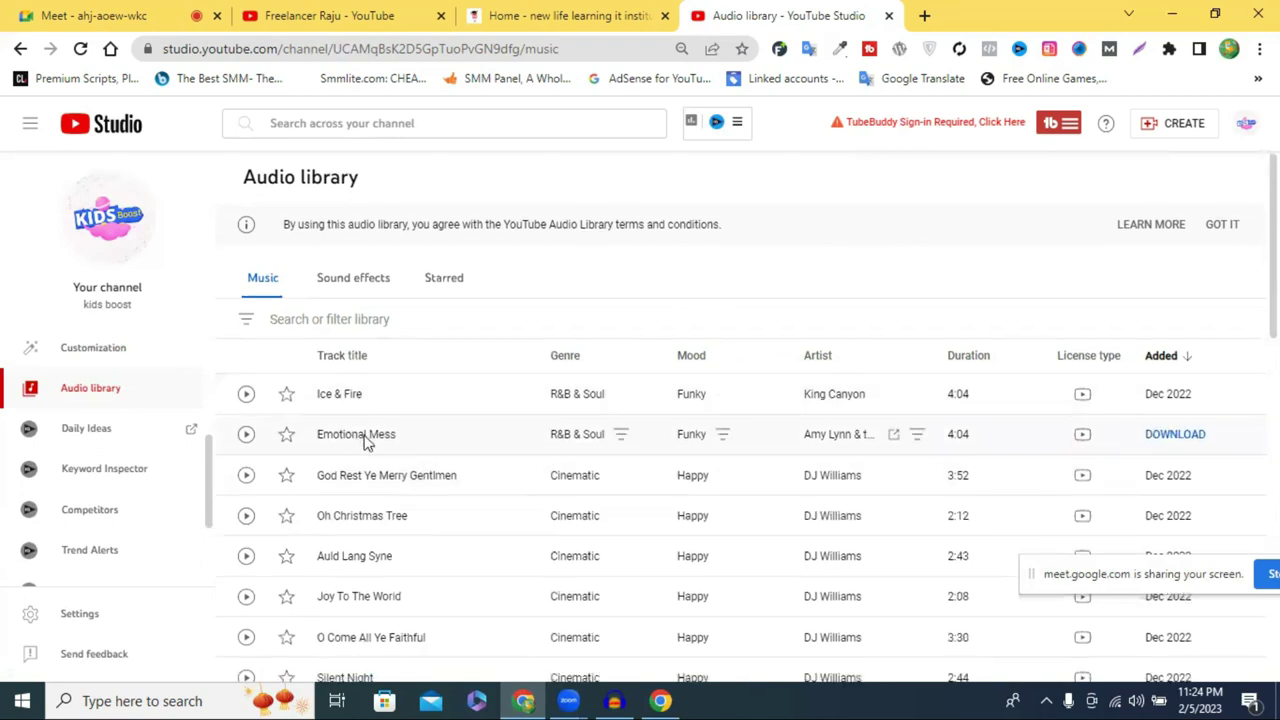
{"action": "scroll", "coordinate": [567, 427], "scroll_direction": "down", "scroll_amount": 10}
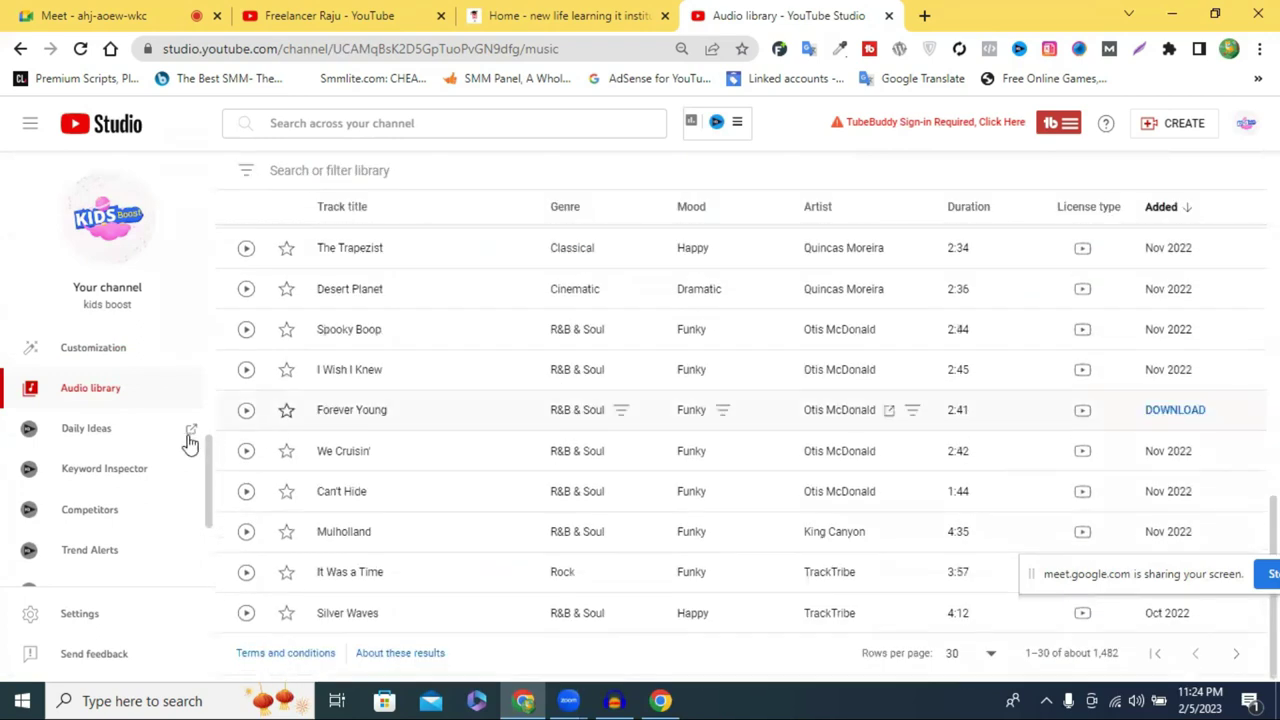
{"action": "scroll", "coordinate": [779, 360], "scroll_direction": "up", "scroll_amount": 10}
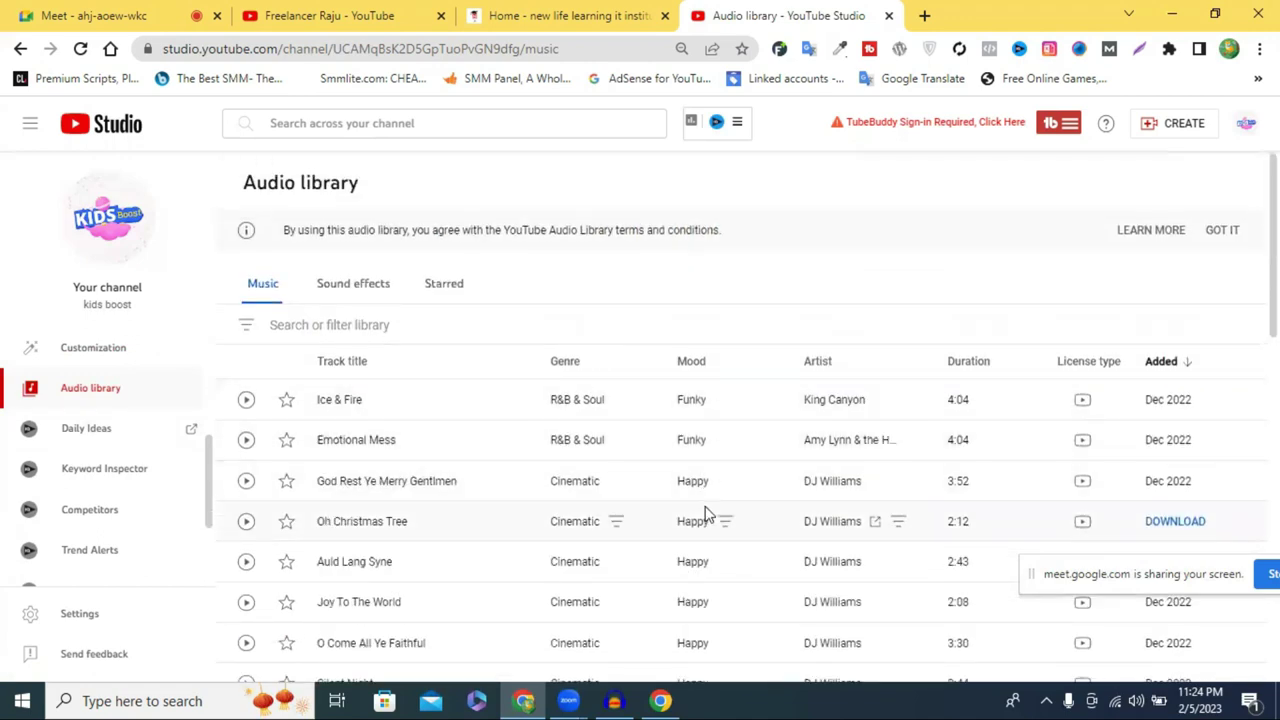
Step: Search the audio library tracks for 'happy new years'
{"action": "left_click", "coordinate": [383, 327]}
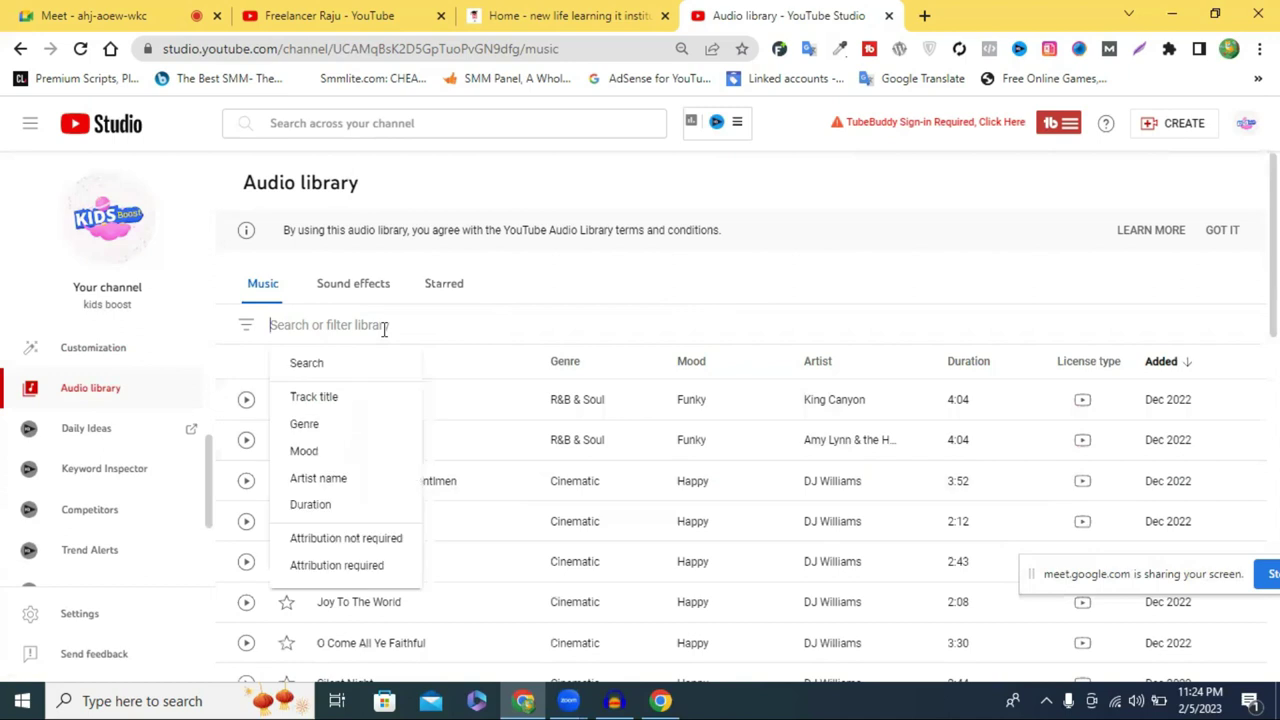
{"action": "type", "text": "happ"}
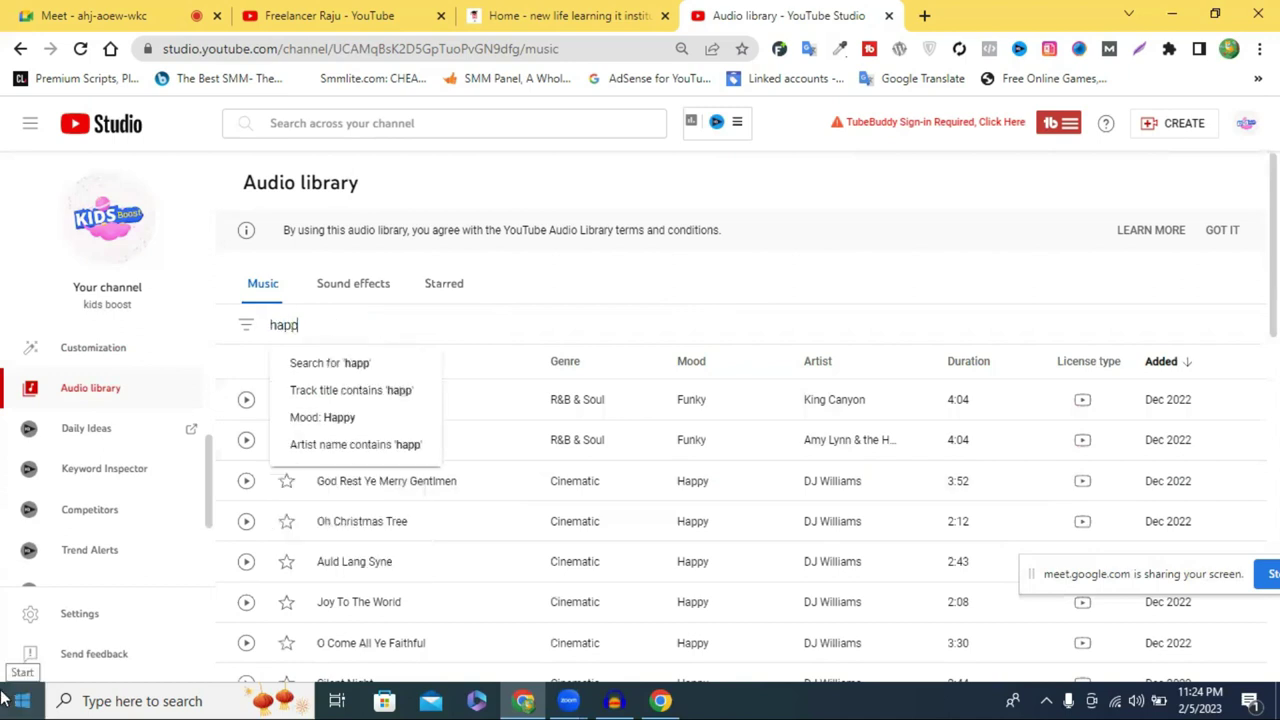
{"action": "type", "text": "y b"}
{"action": "key", "text": "BackSpace"}
{"action": "key", "text": "BackSpace"}
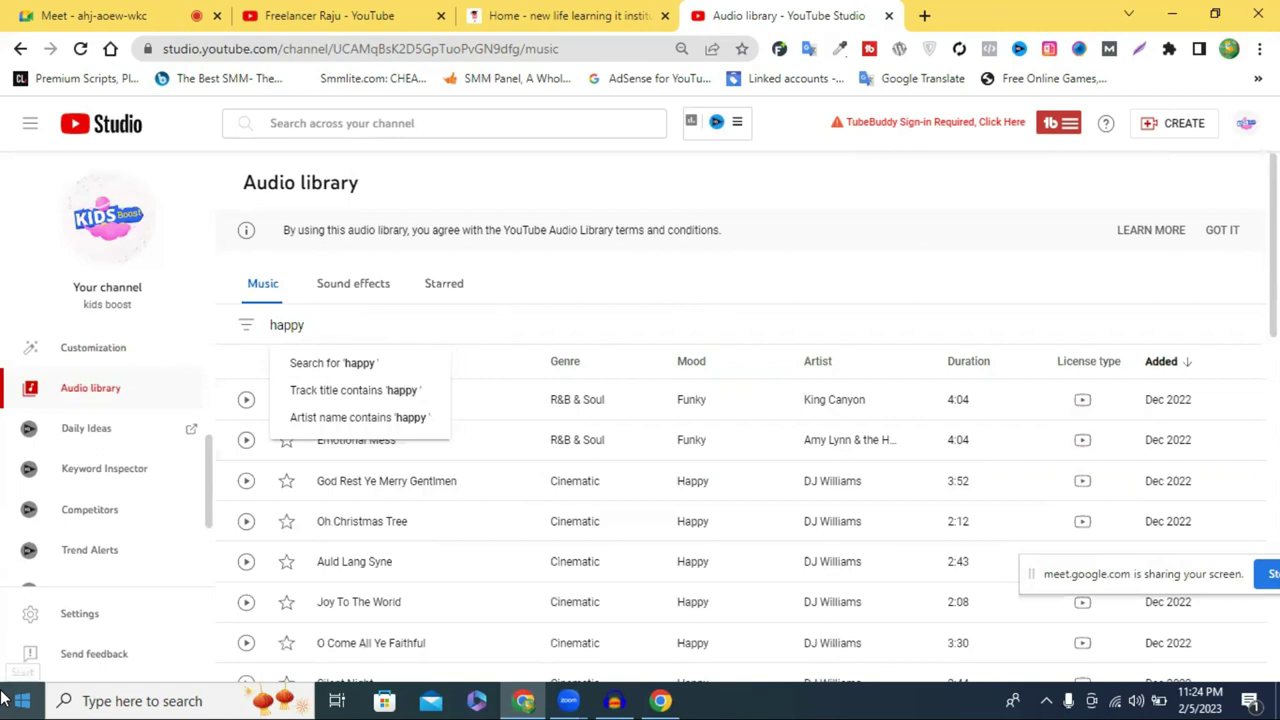
{"action": "type", "text": "new"}
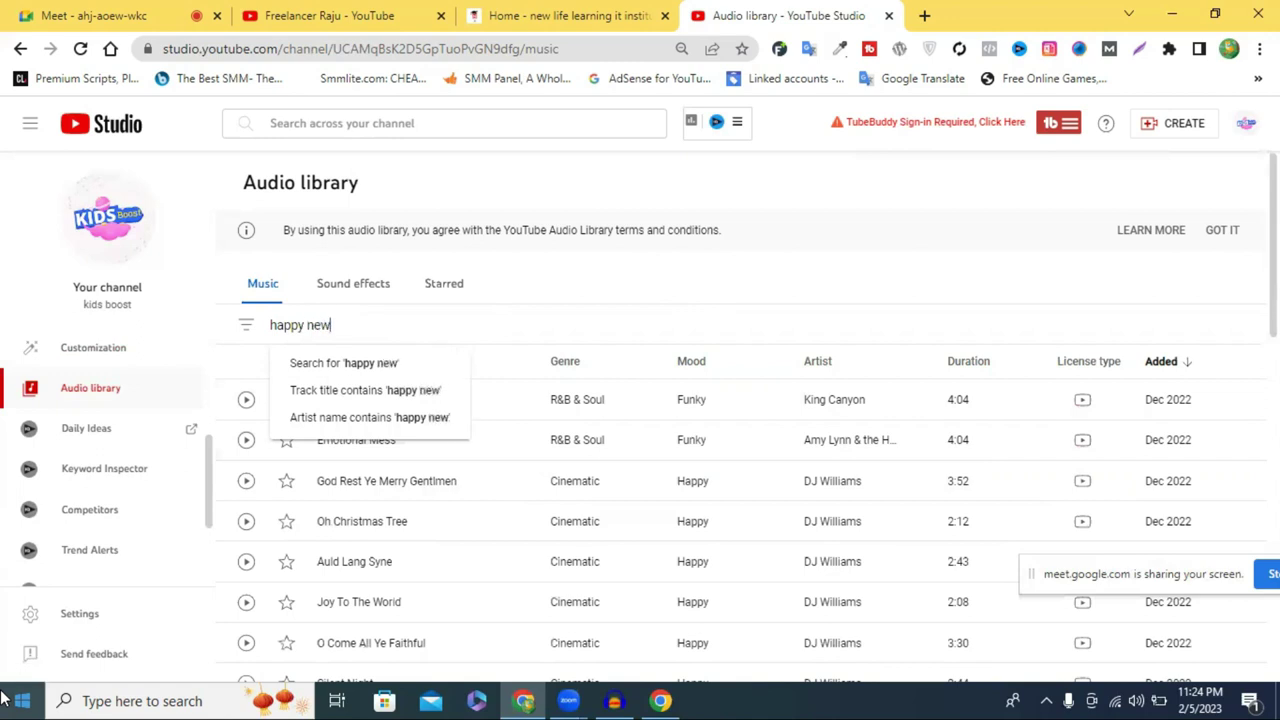
{"action": "type", "text": " years"}
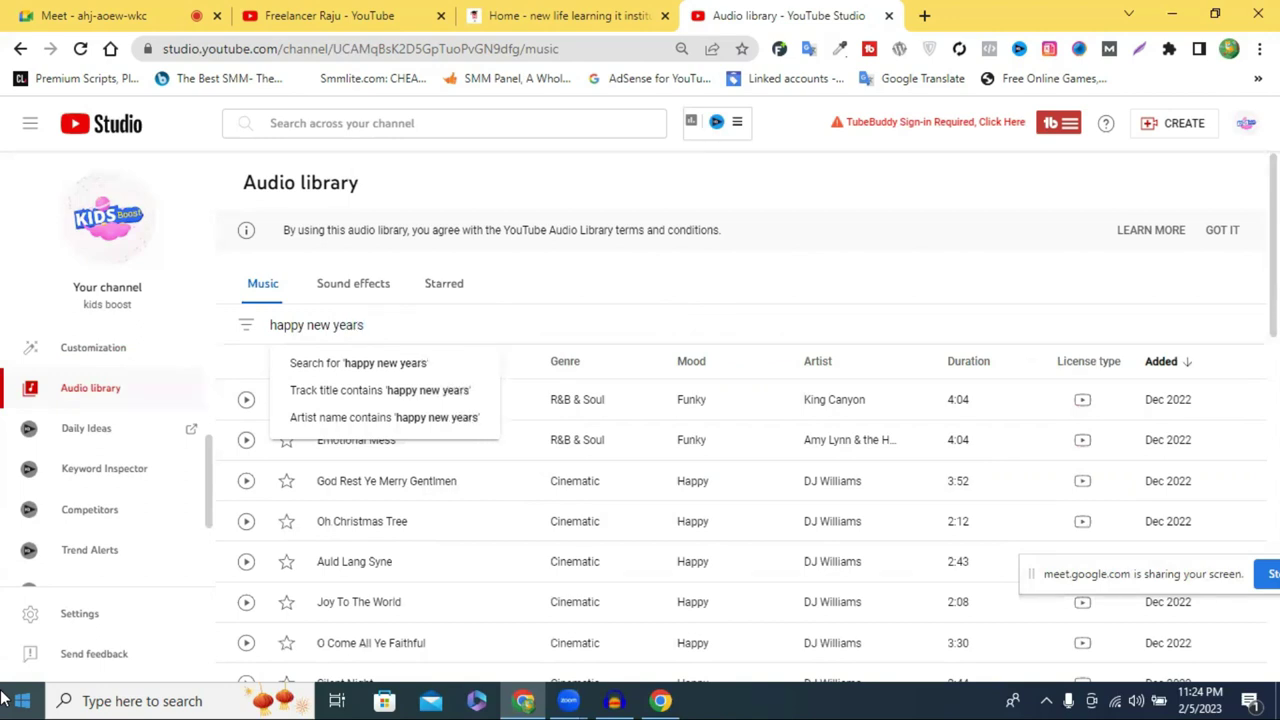
{"action": "key", "text": "Return"}
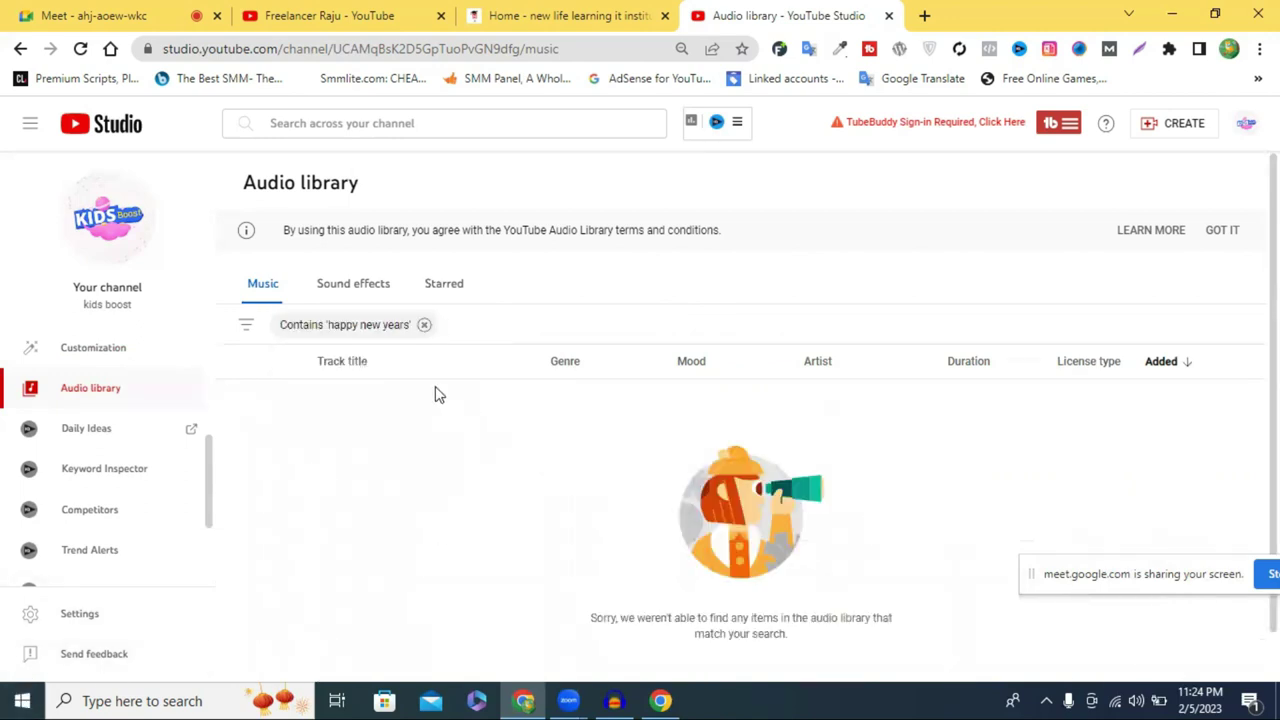
Step: Remove the 'happy new years' filter and type 'sed' in the library search
{"action": "left_click", "coordinate": [400, 328]}
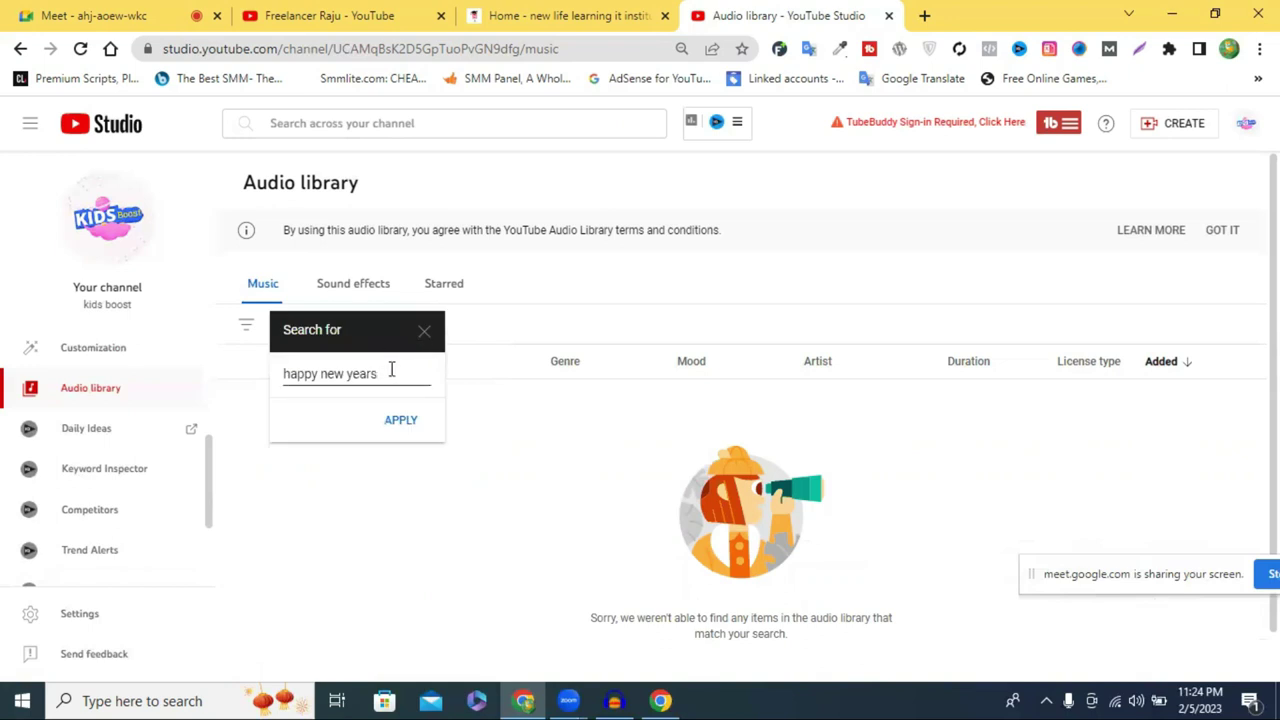
{"action": "left_click", "coordinate": [405, 420]}
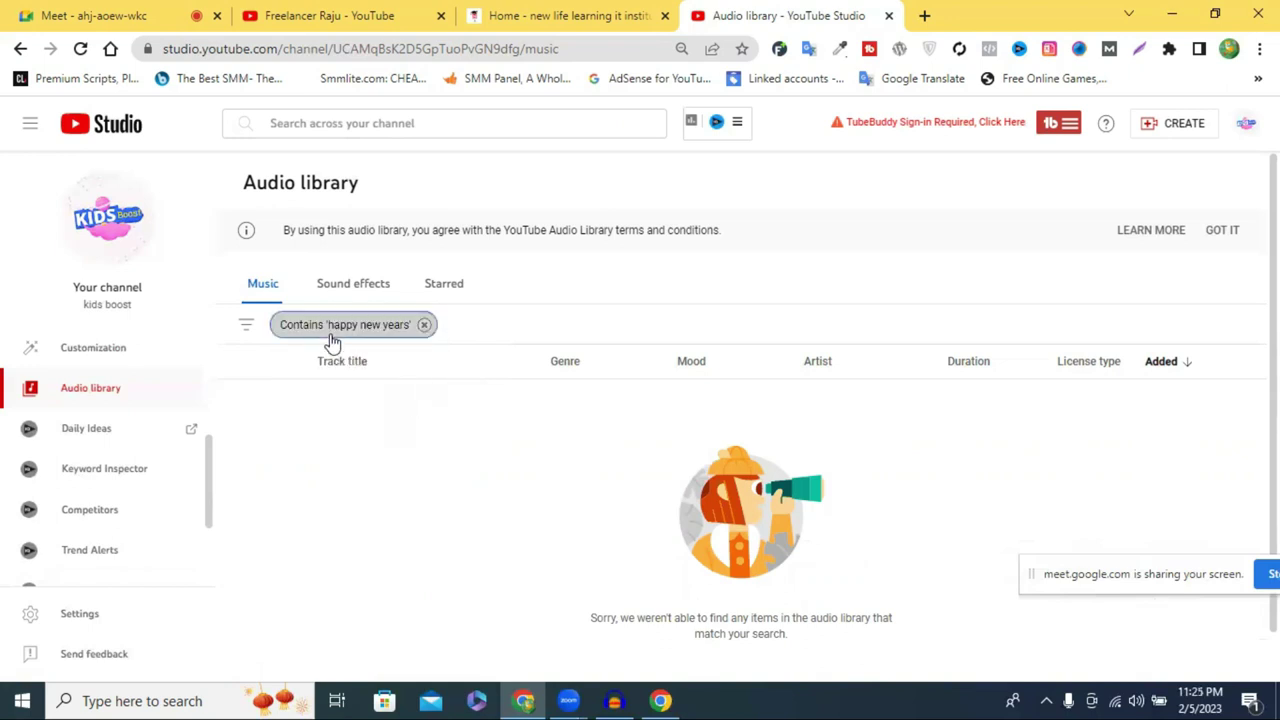
{"action": "left_click", "coordinate": [332, 340]}
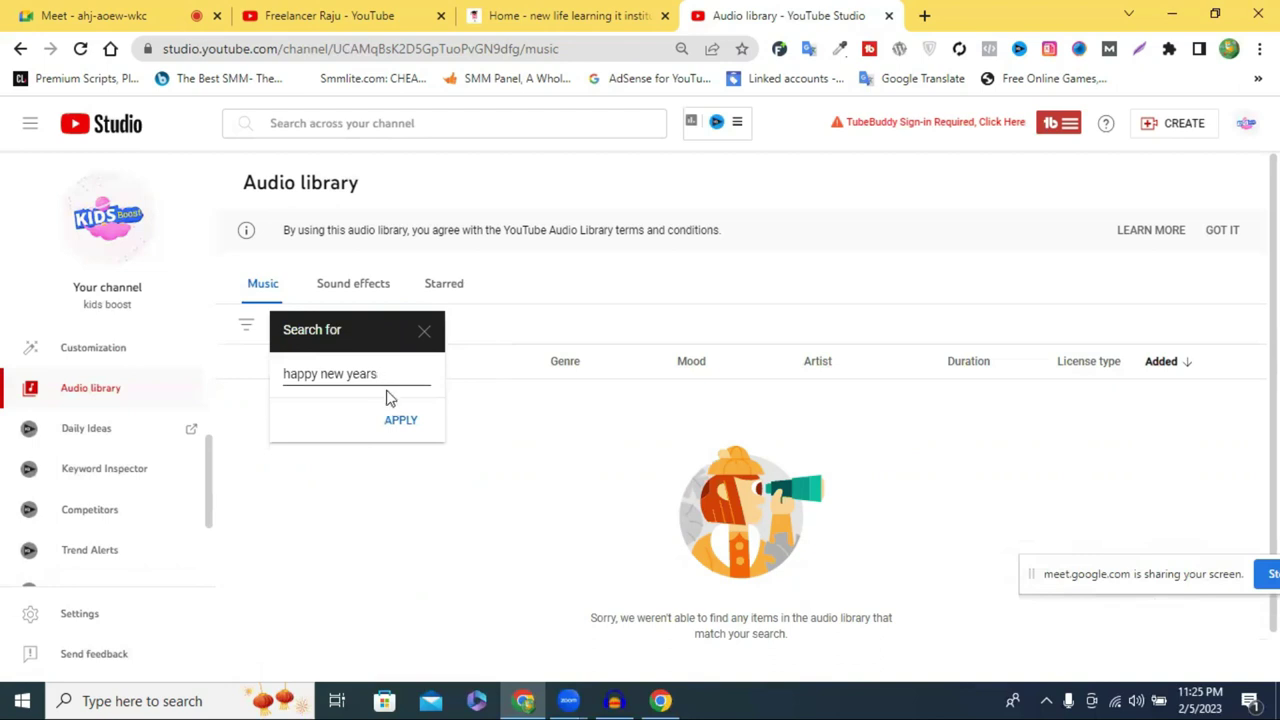
{"action": "key", "text": "Return"}
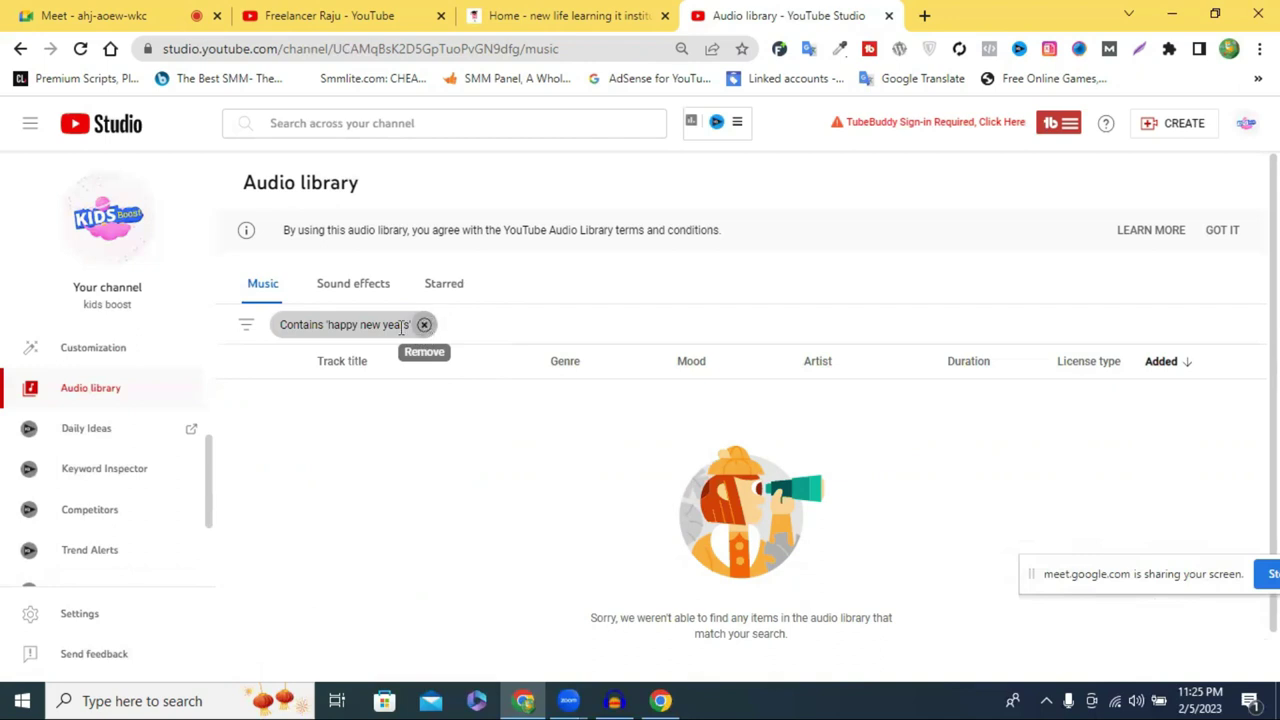
{"action": "left_click", "coordinate": [424, 325]}
{"action": "type", "text": "sed"}
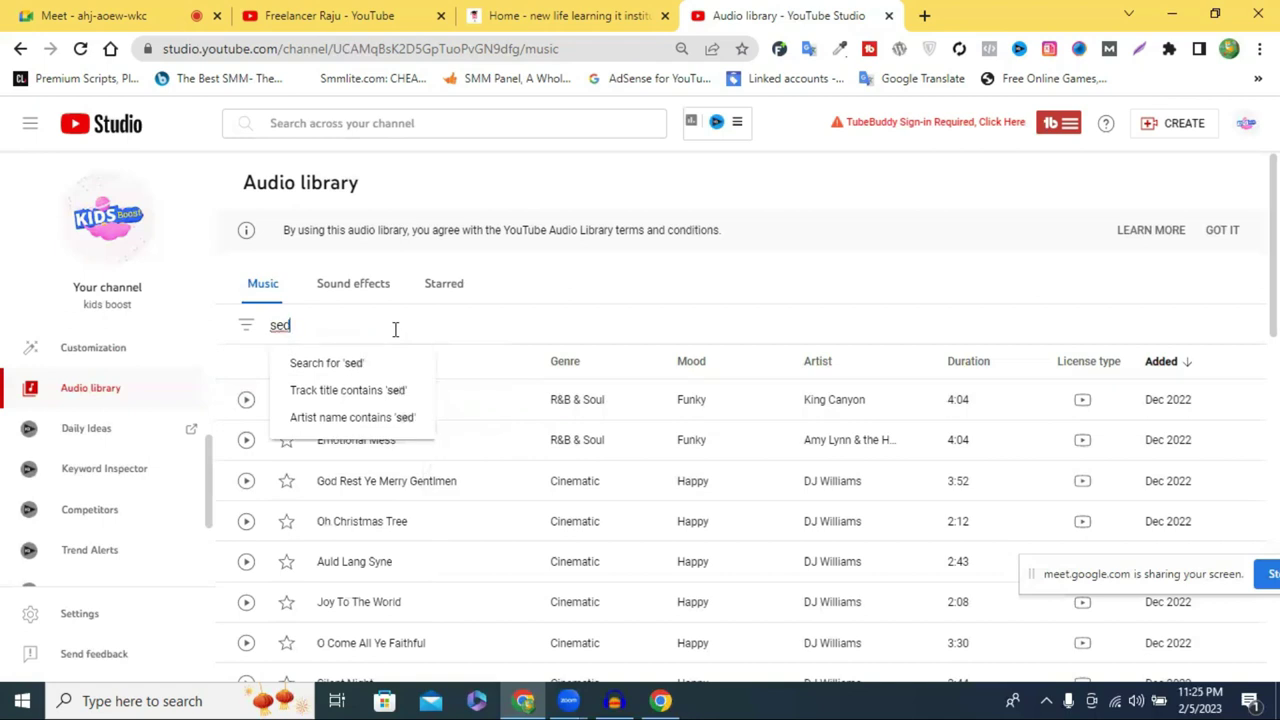
Step: Apply and then remove the 'sed' and 'happy' search filters
{"action": "key", "text": "Return"}
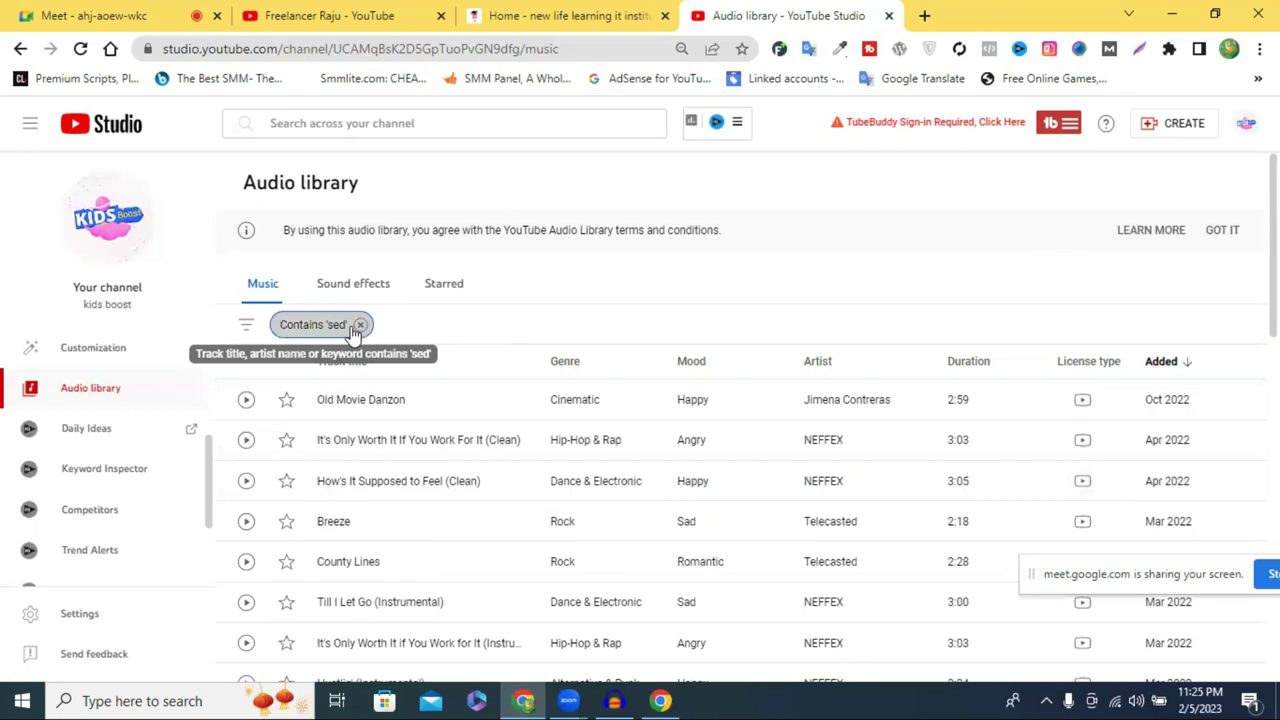
{"action": "left_click", "coordinate": [359, 326]}
{"action": "left_click", "coordinate": [352, 318]}
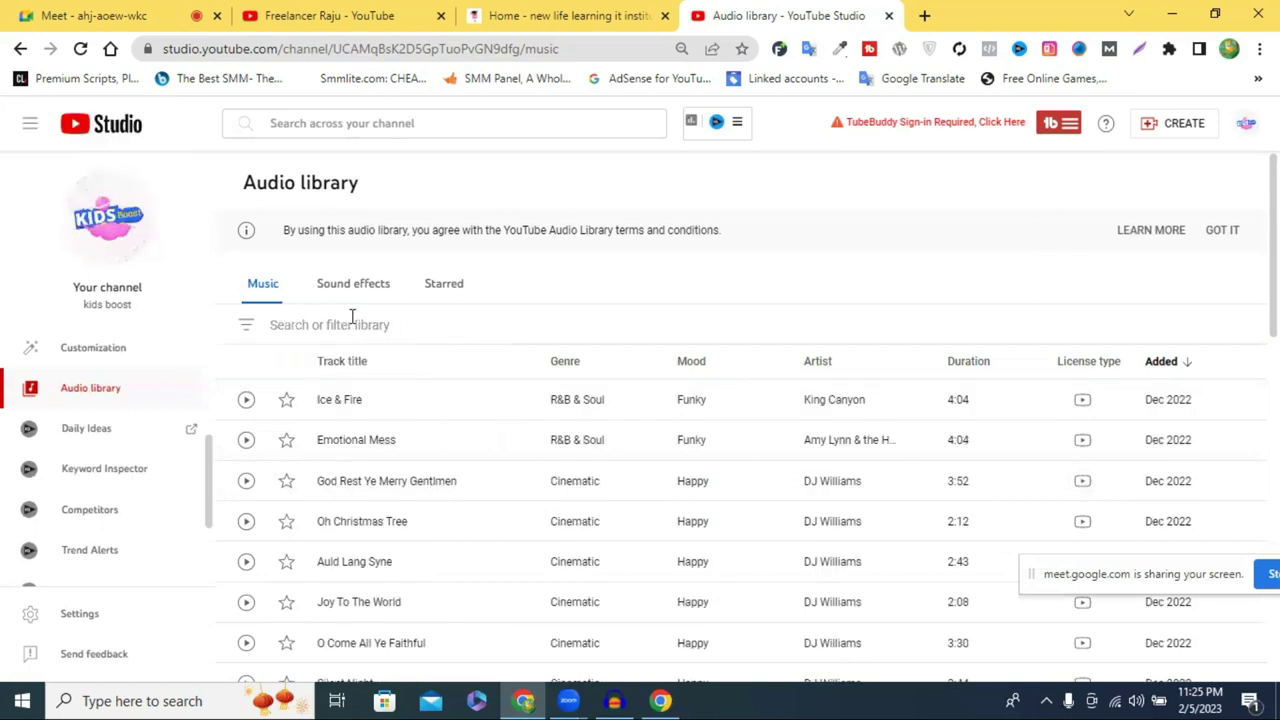
{"action": "type", "text": "happ"}
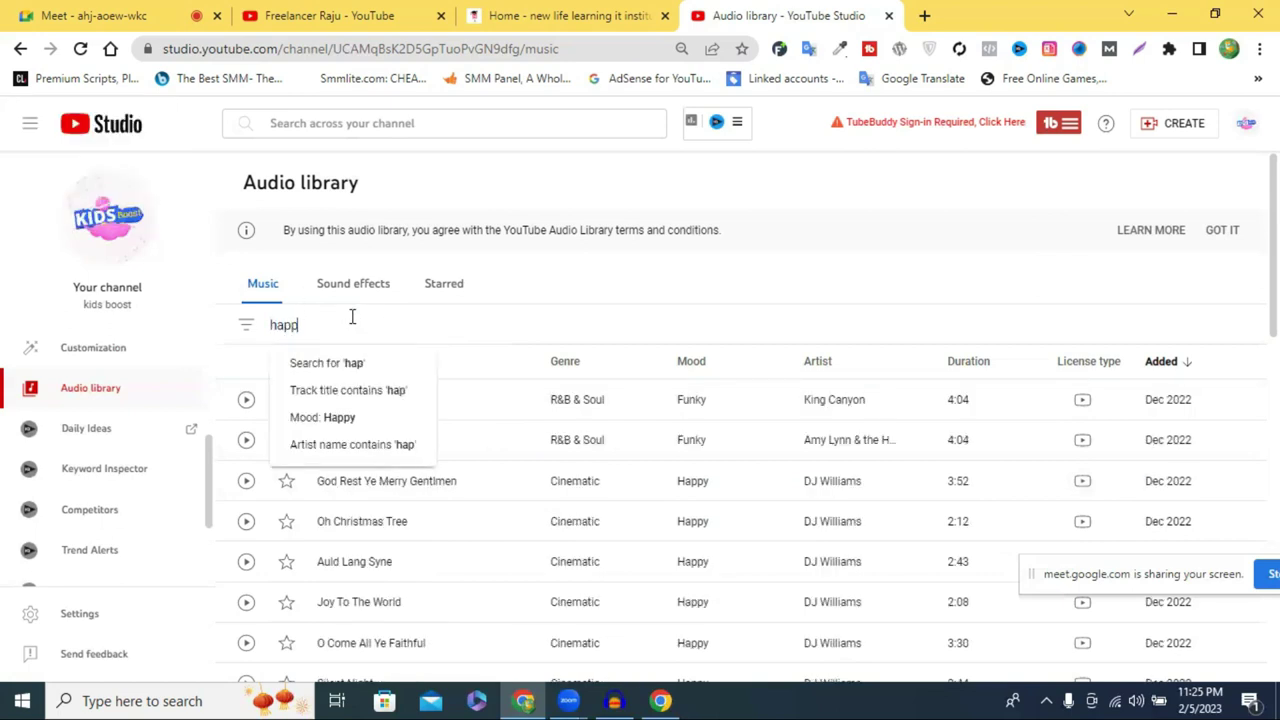
{"action": "type", "text": "y"}
{"action": "key", "text": "Return"}
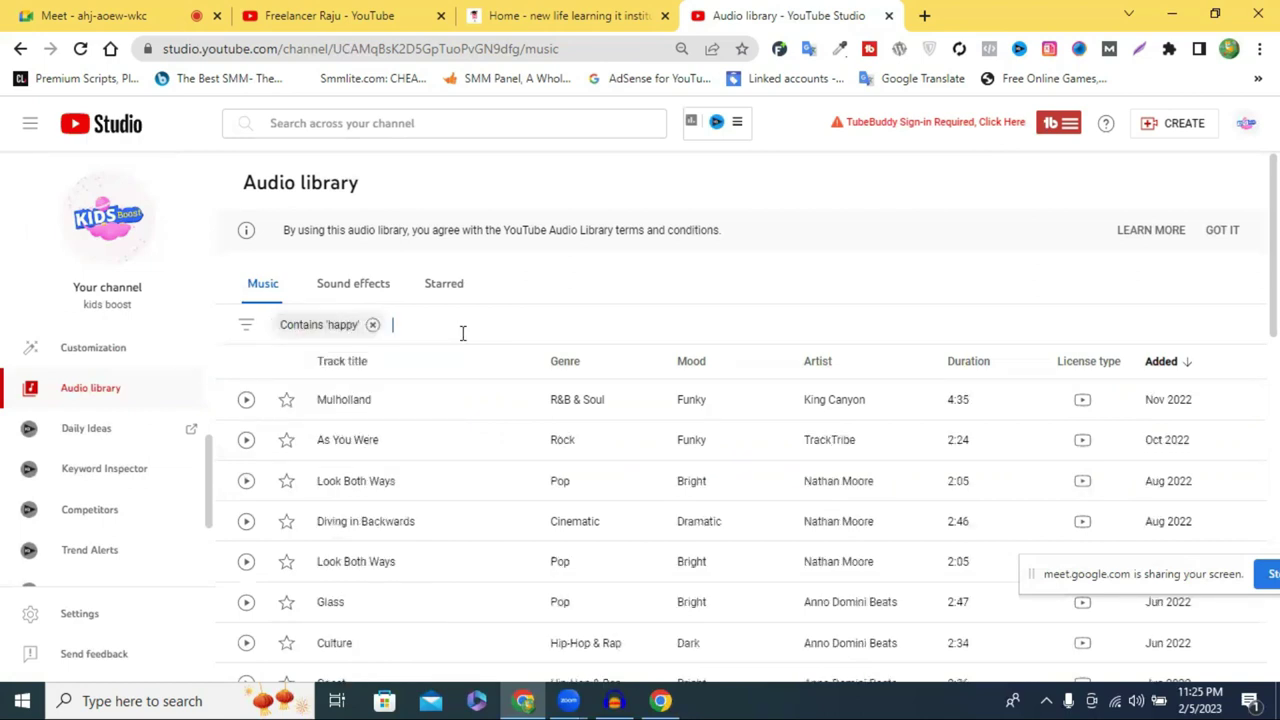
{"action": "left_click_drag", "start_coordinate": [333, 325], "coordinate": [357, 328]}
{"action": "left_click", "coordinate": [335, 325]}
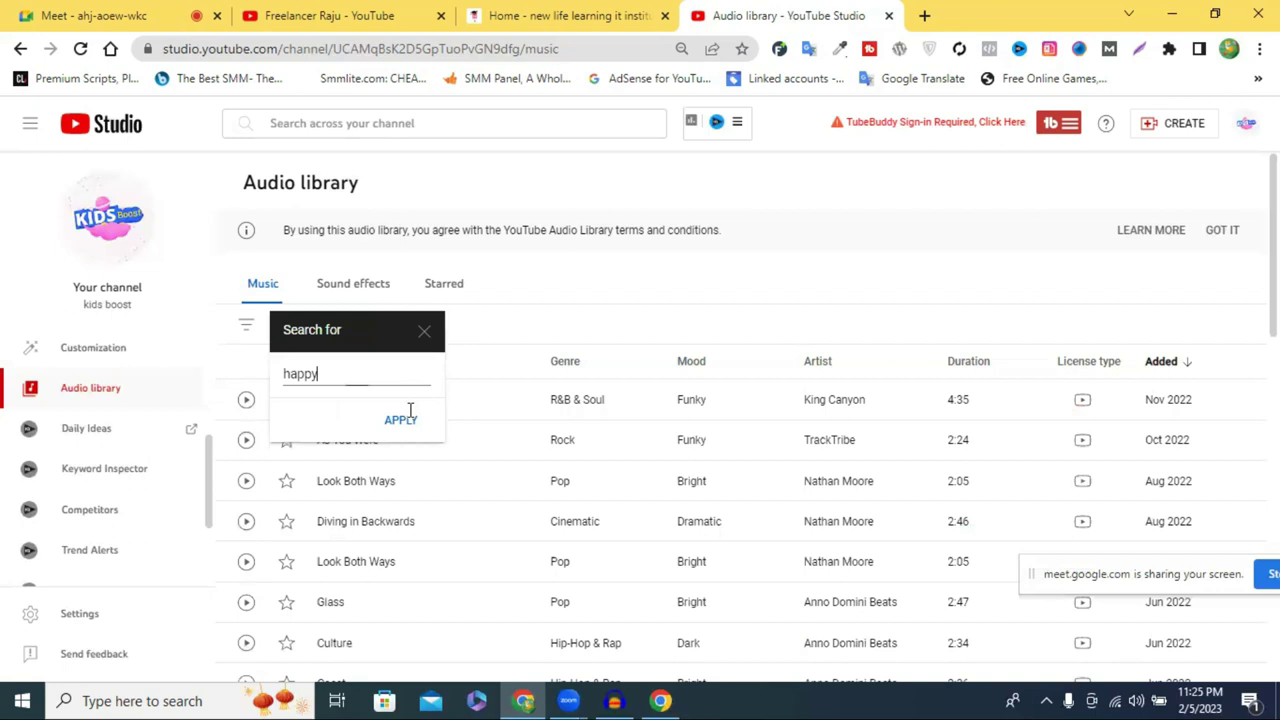
{"action": "left_click", "coordinate": [402, 422]}
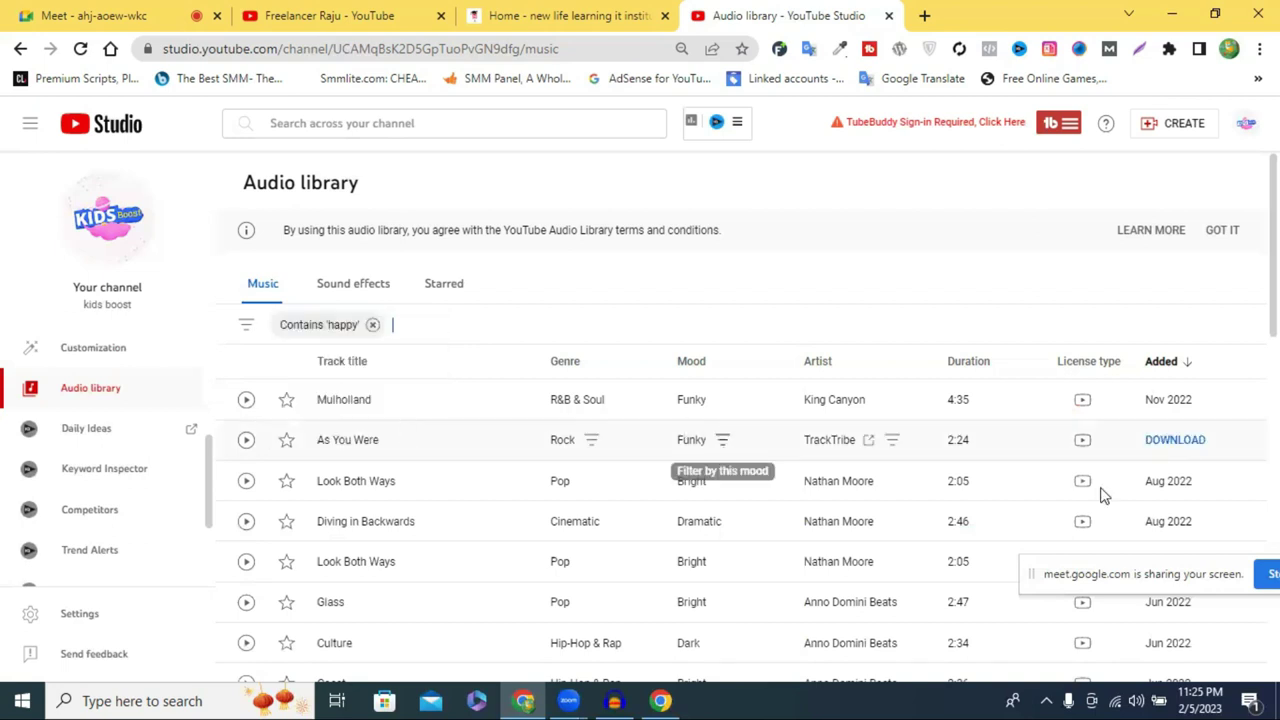
{"action": "left_click", "coordinate": [371, 325]}
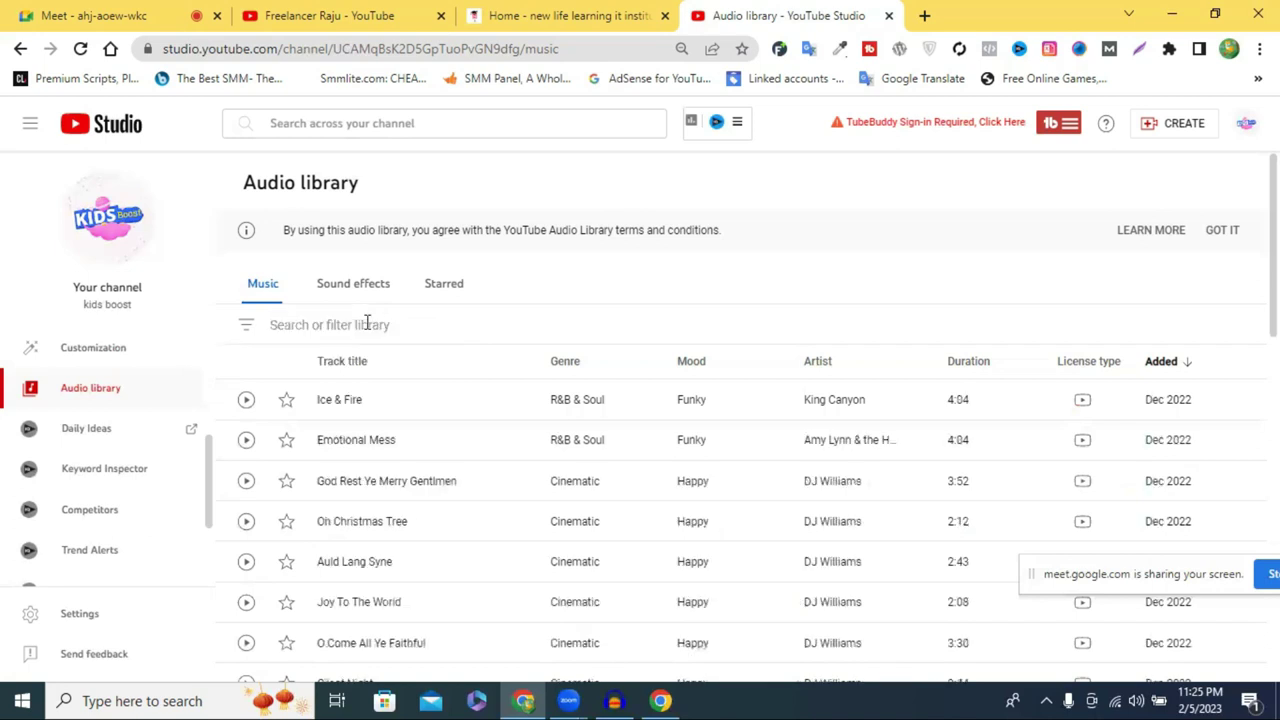
Step: Download the God Rest Ye Merry Gentlemen track as an MP3
{"action": "left_click", "coordinate": [363, 330]}
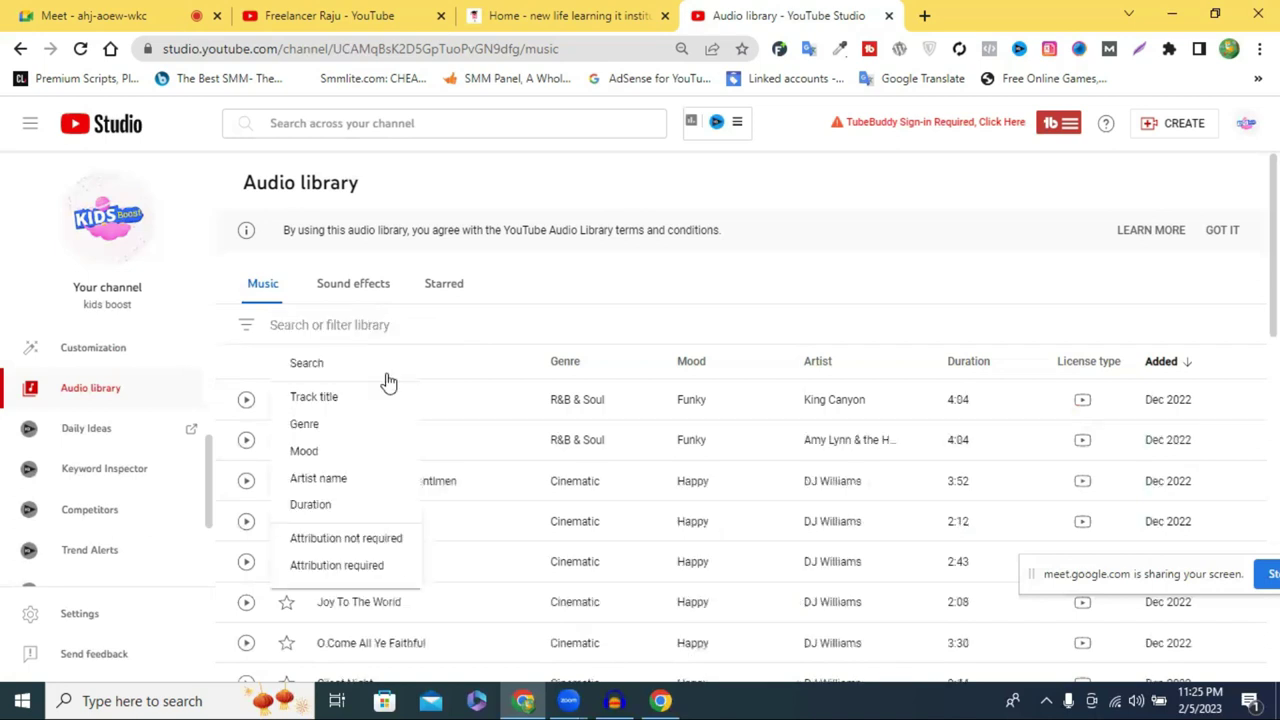
{"action": "left_click", "coordinate": [657, 295]}
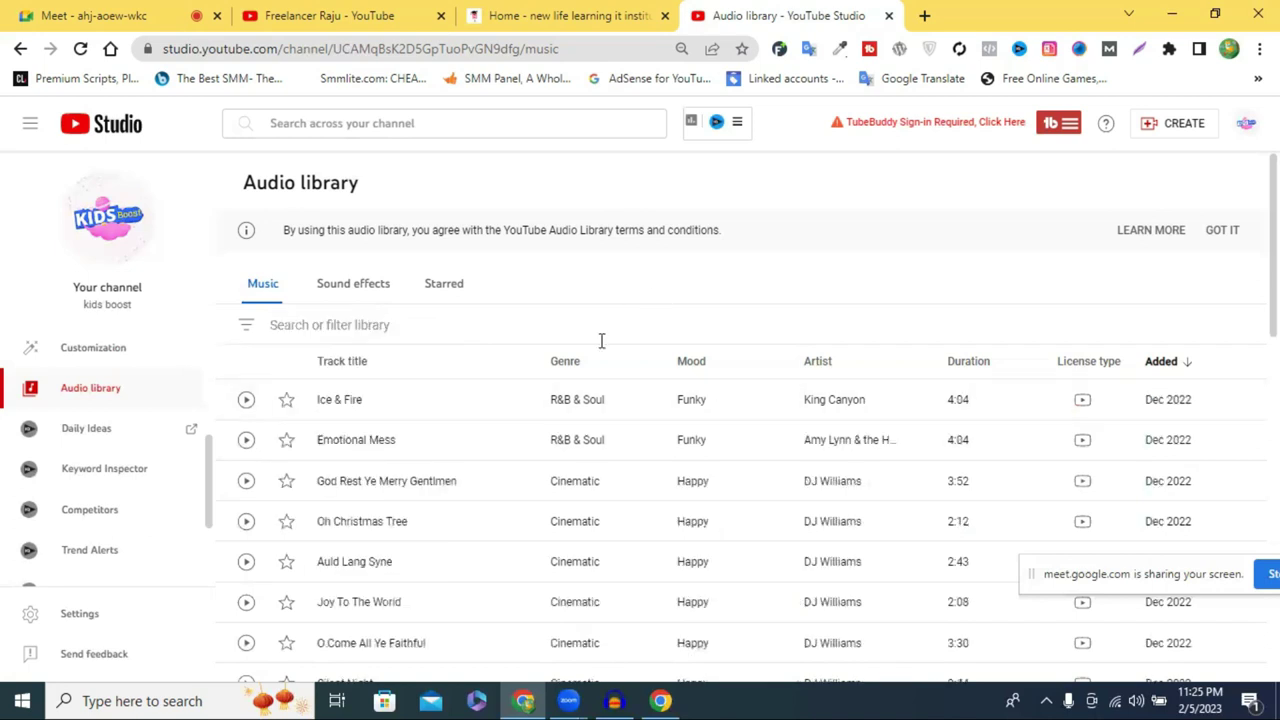
{"action": "scroll", "coordinate": [1200, 383], "scroll_direction": "down", "scroll_amount": 2}
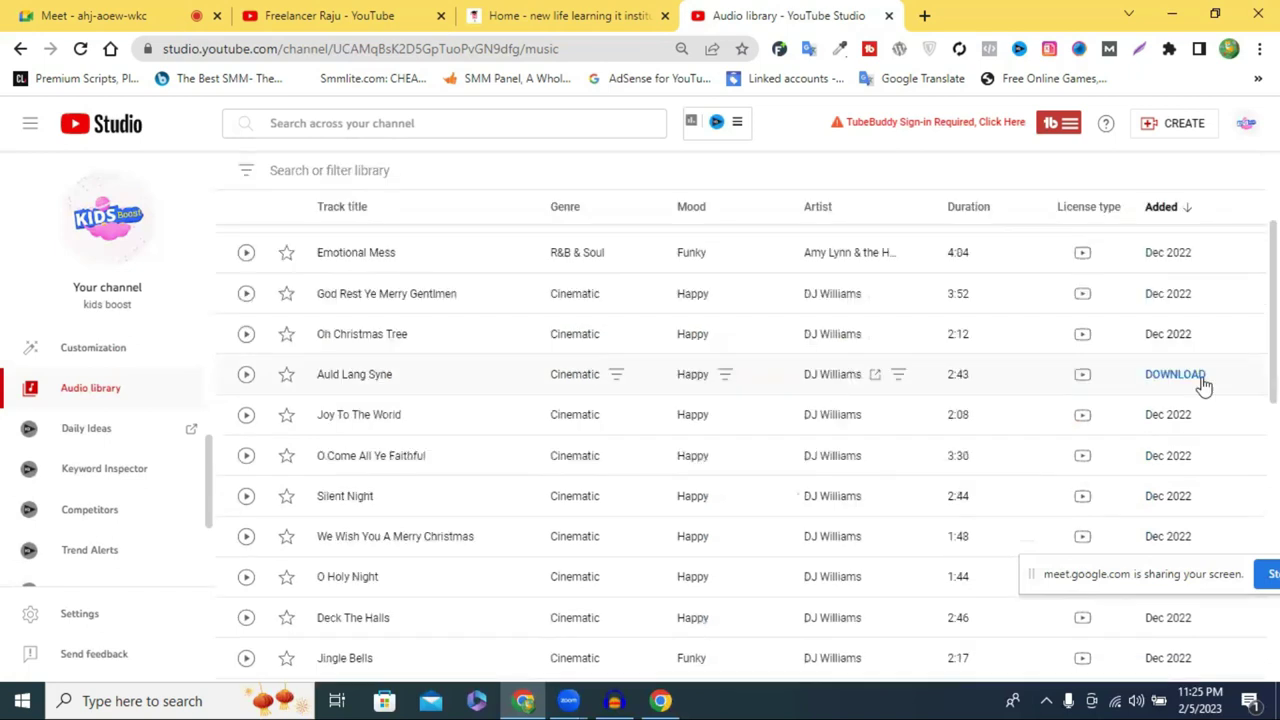
{"action": "left_click", "coordinate": [1178, 300]}
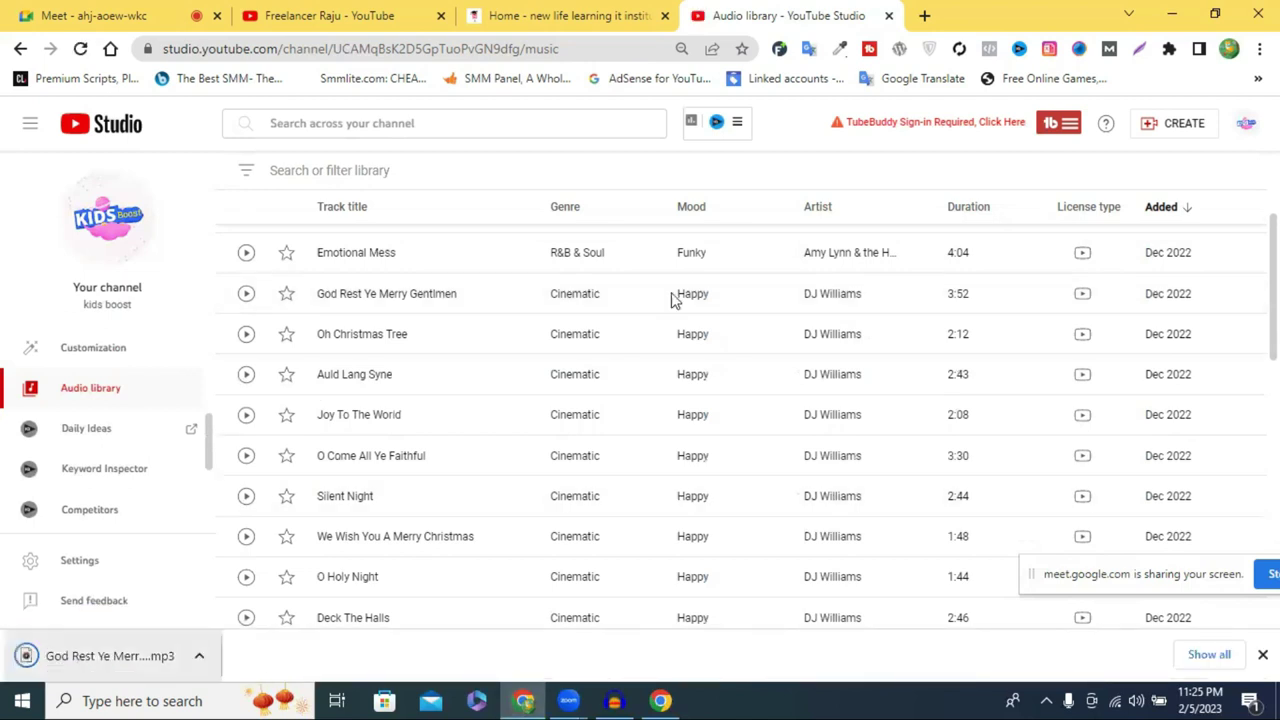
{"action": "scroll", "coordinate": [140, 449], "scroll_direction": "down", "scroll_amount": 3}
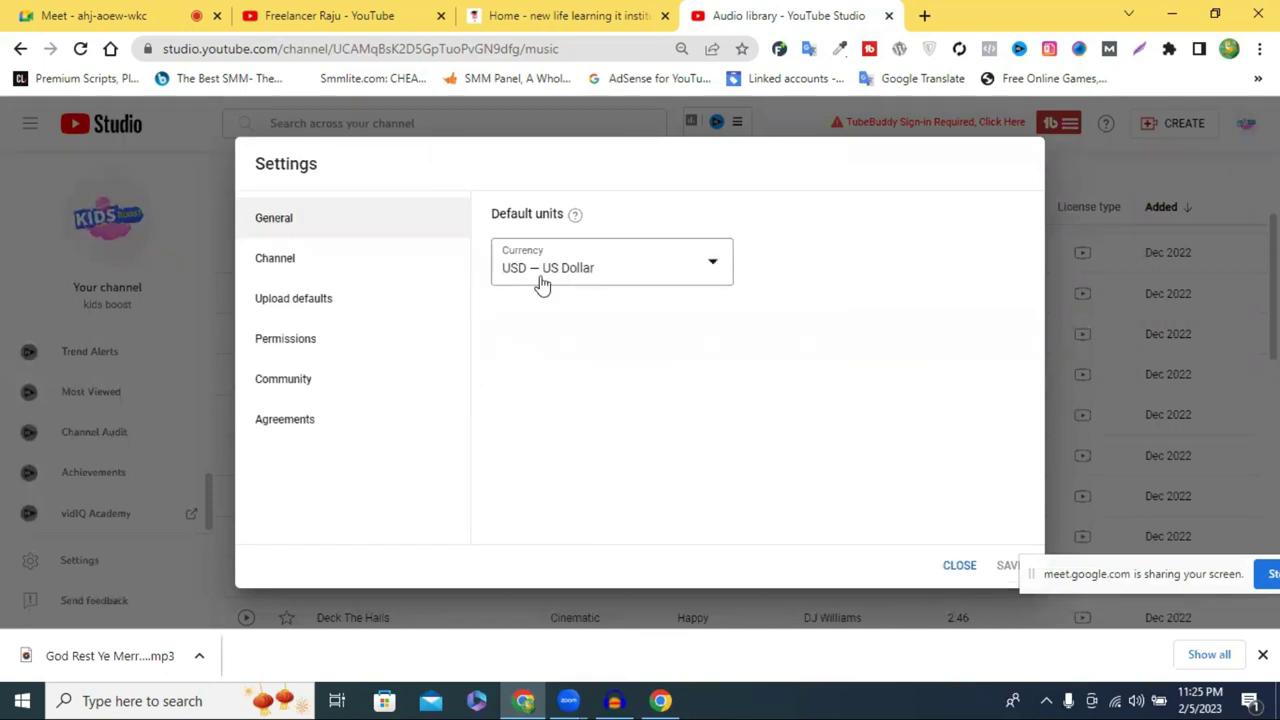
Step: Leave the default currency as USD — US Dollar in the Currency dropdown
{"action": "left_click", "coordinate": [573, 281]}
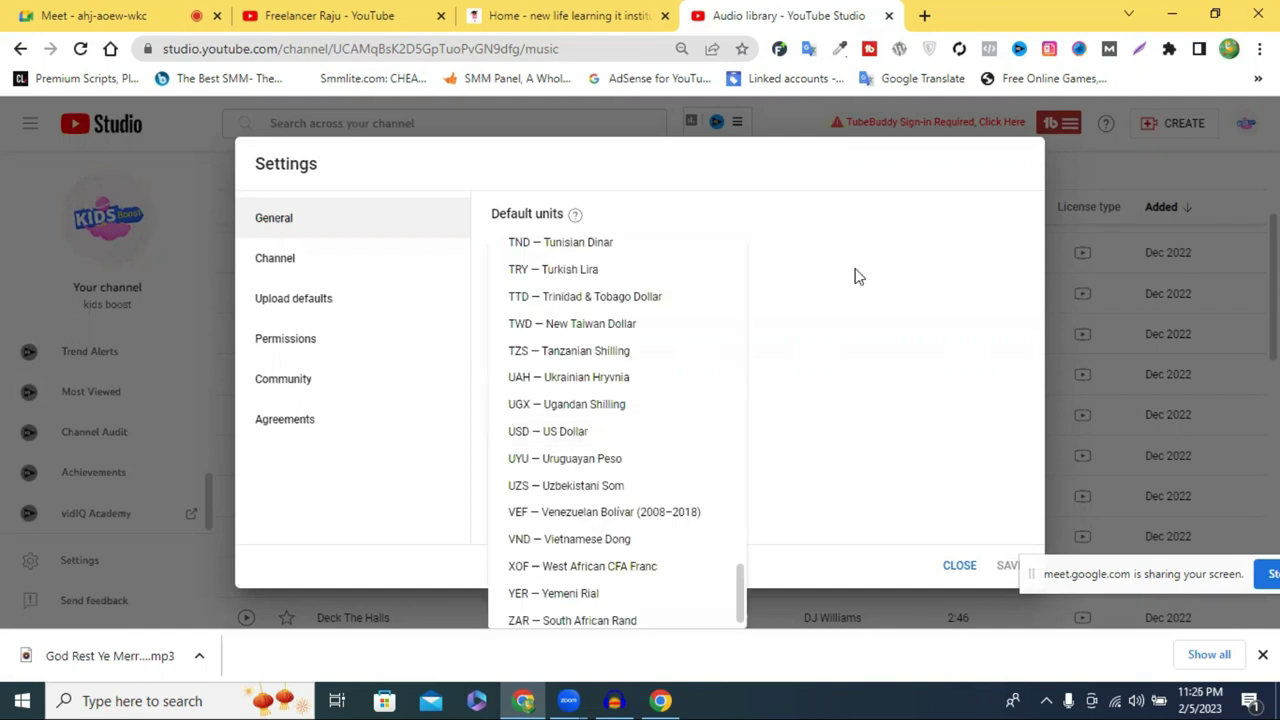
{"action": "left_click", "coordinate": [761, 283]}
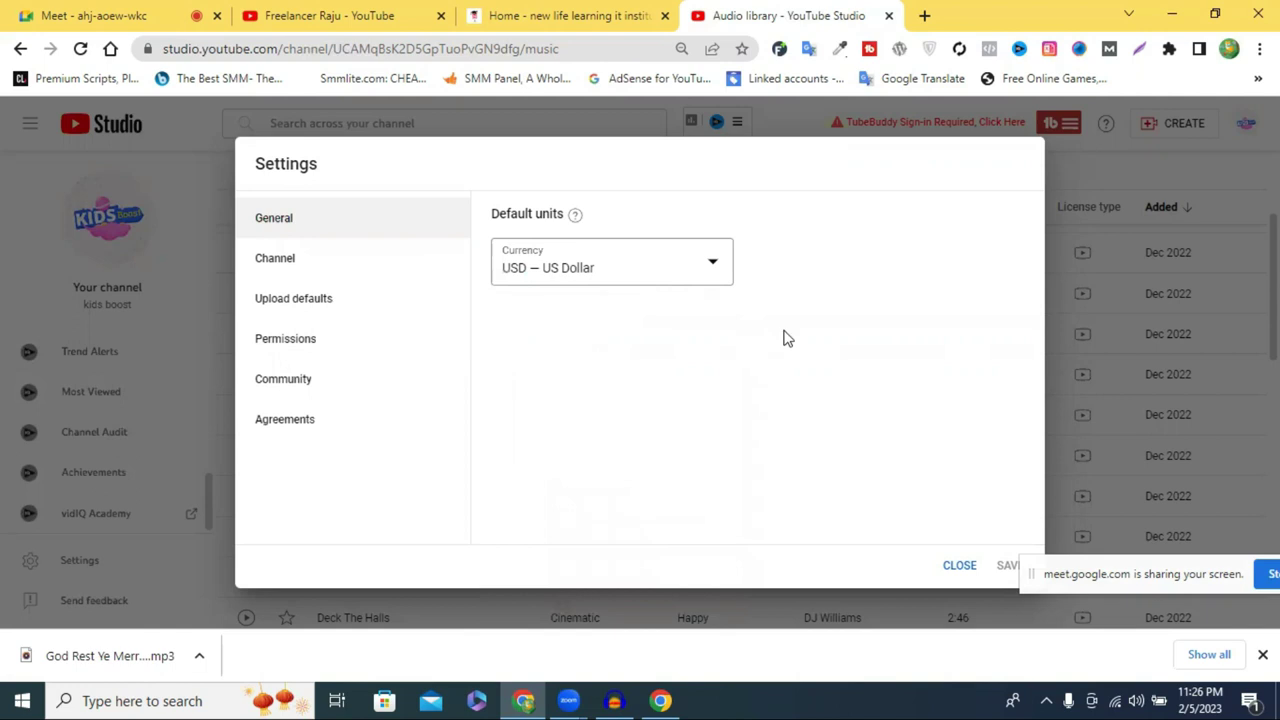
Step: Choose Bangladesh as Country of residence in Channel settings and focus the Keywords field
{"action": "left_click", "coordinate": [293, 262]}
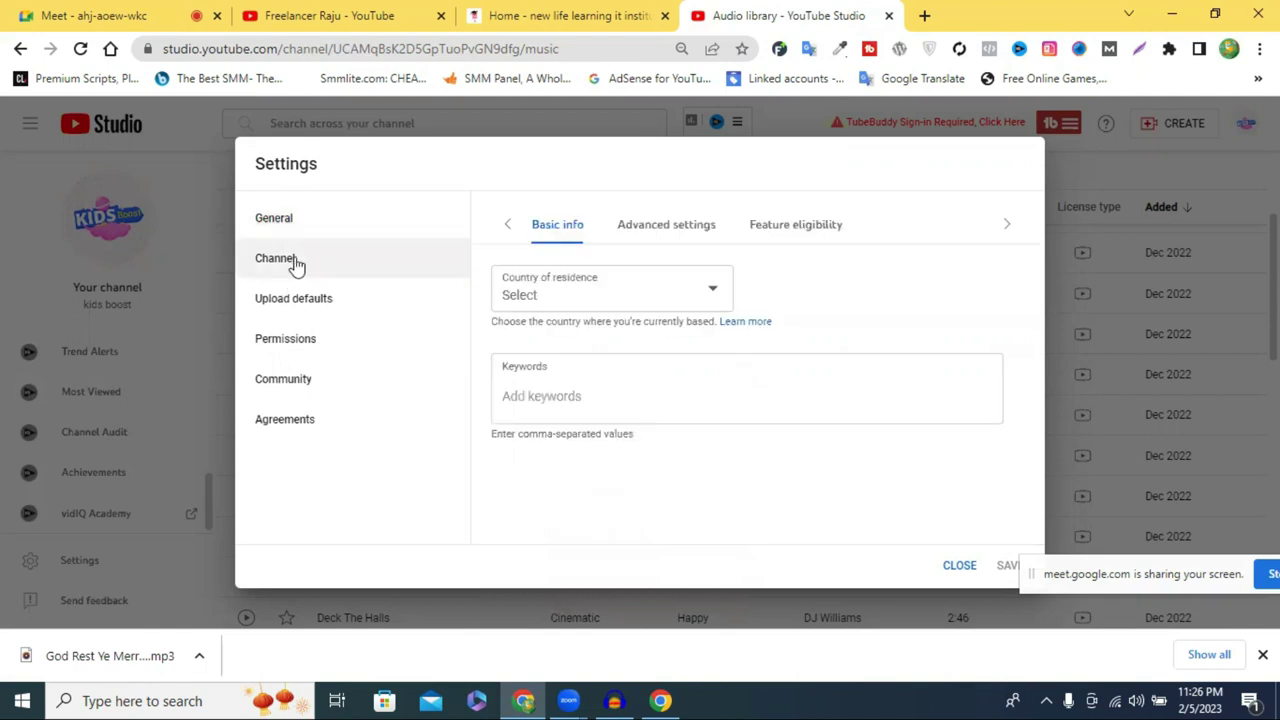
{"action": "left_click", "coordinate": [666, 310]}
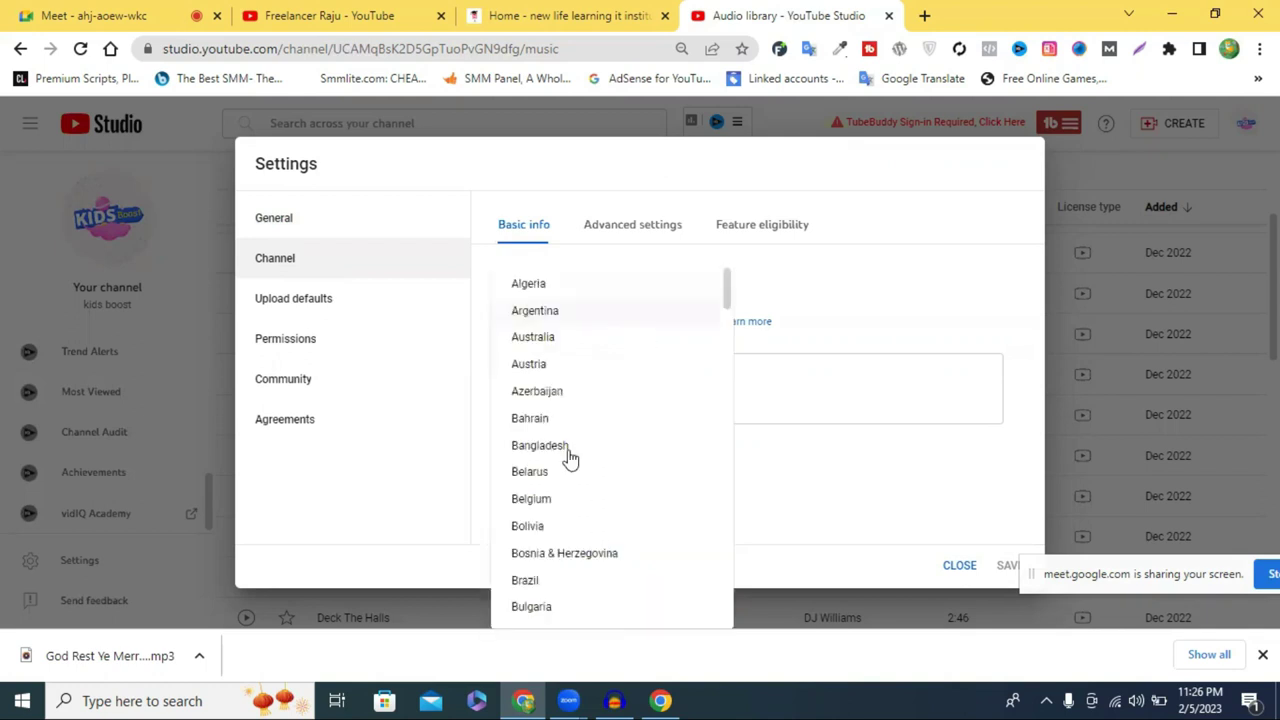
{"action": "left_click", "coordinate": [571, 434]}
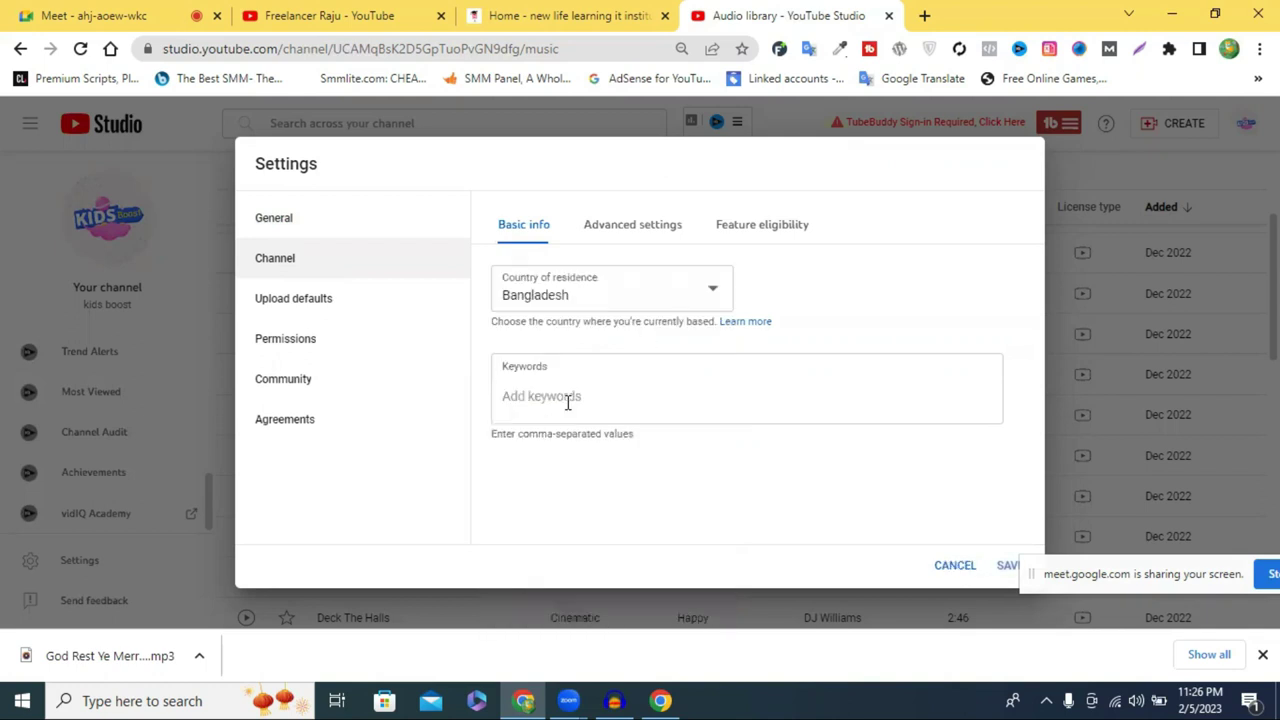
{"action": "left_click", "coordinate": [567, 401]}
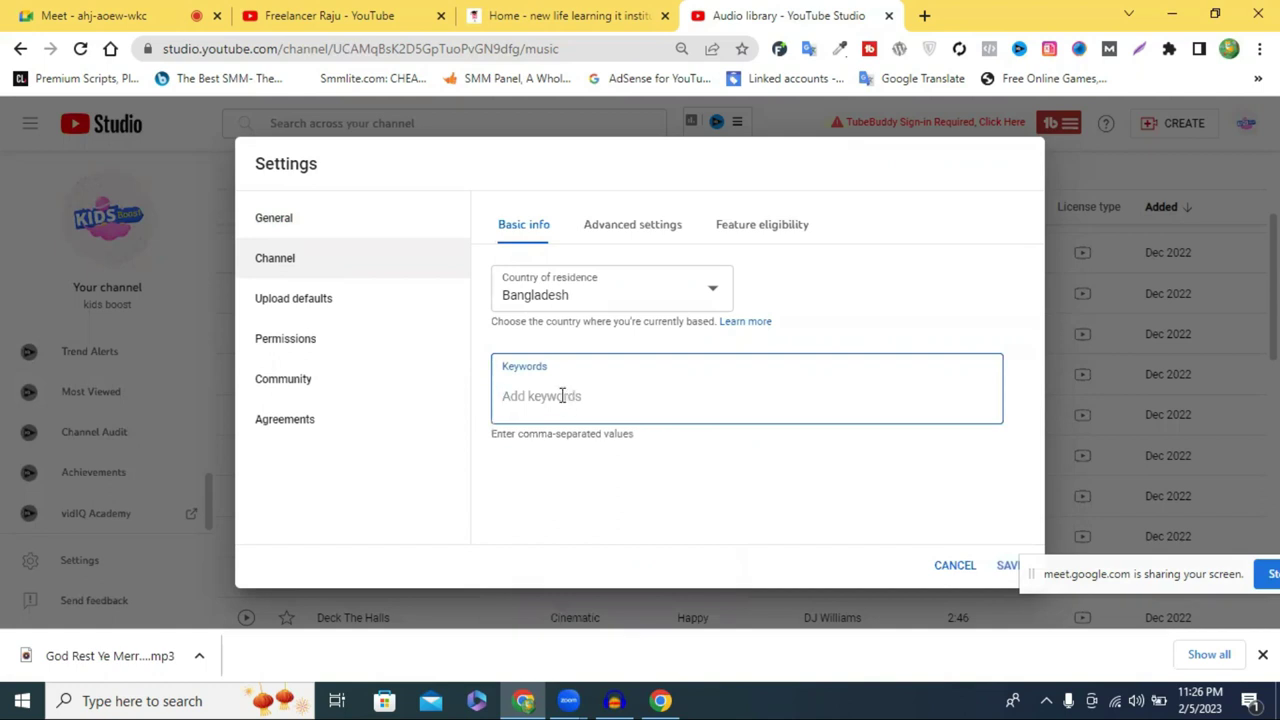
{"action": "left_click", "coordinate": [325, 12]}
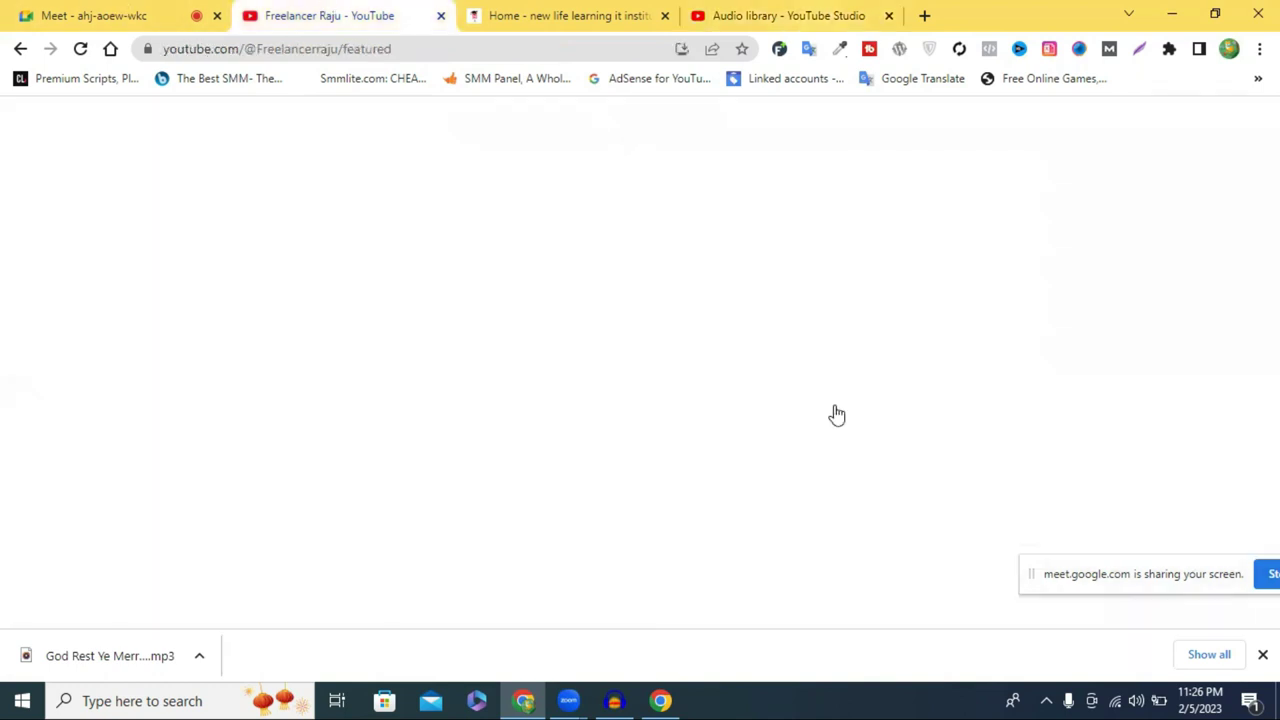
{"action": "scroll", "coordinate": [835, 413], "scroll_direction": "up", "scroll_amount": 5}
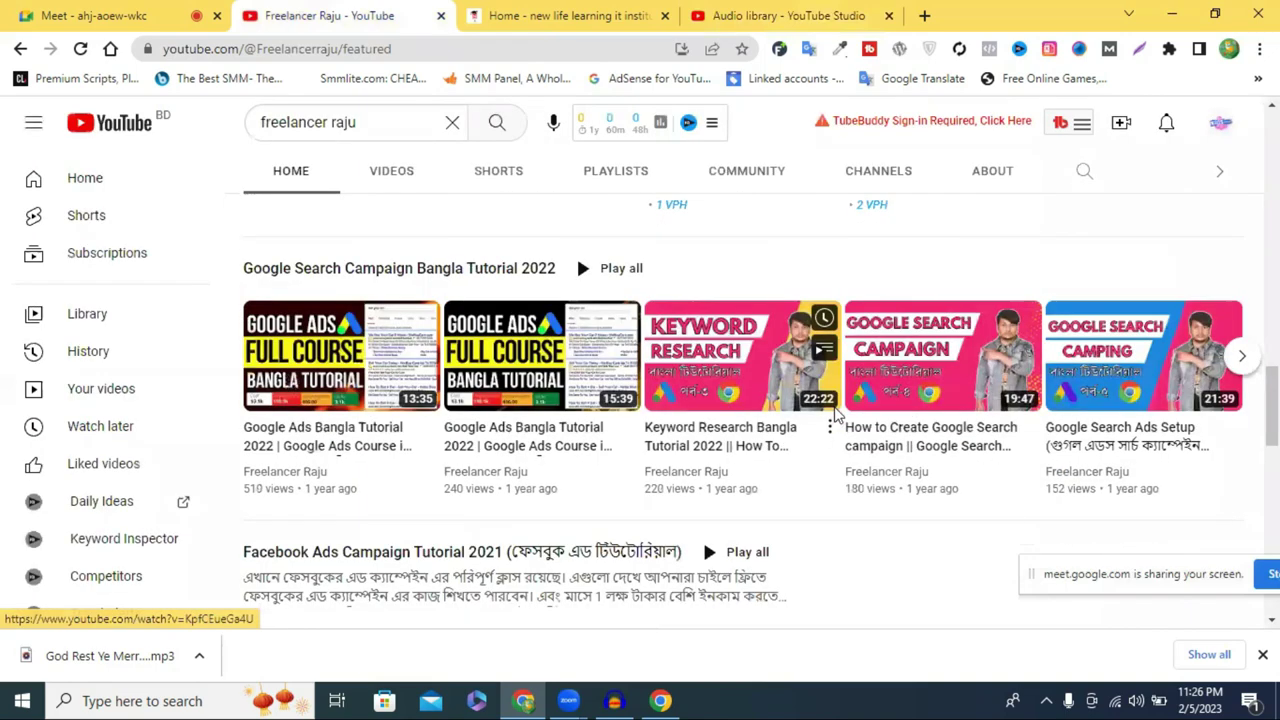
{"action": "scroll", "coordinate": [835, 413], "scroll_direction": "up", "scroll_amount": 5}
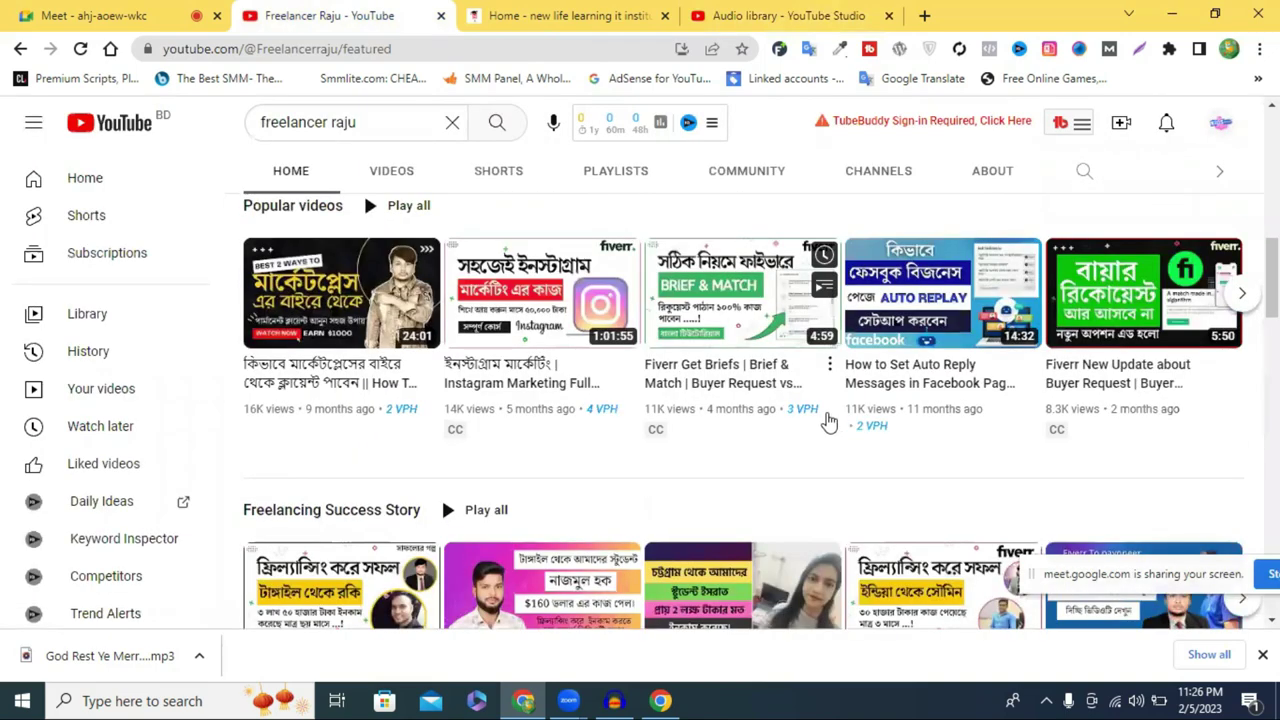
{"action": "scroll", "coordinate": [815, 420], "scroll_direction": "up", "scroll_amount": 5}
{"action": "scroll", "coordinate": [849, 412], "scroll_direction": "up", "scroll_amount": 3}
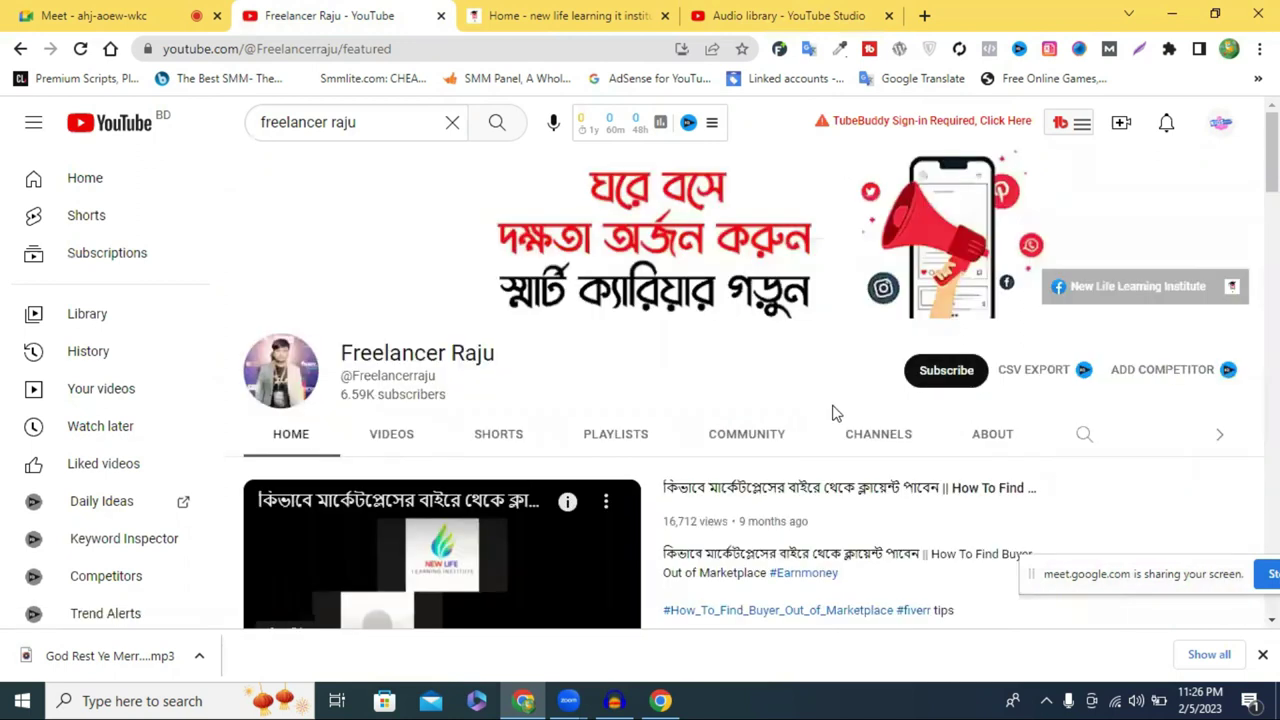
{"action": "scroll", "coordinate": [849, 412], "scroll_direction": "down", "scroll_amount": 3}
{"action": "scroll", "coordinate": [770, 416], "scroll_direction": "up", "scroll_amount": 3}
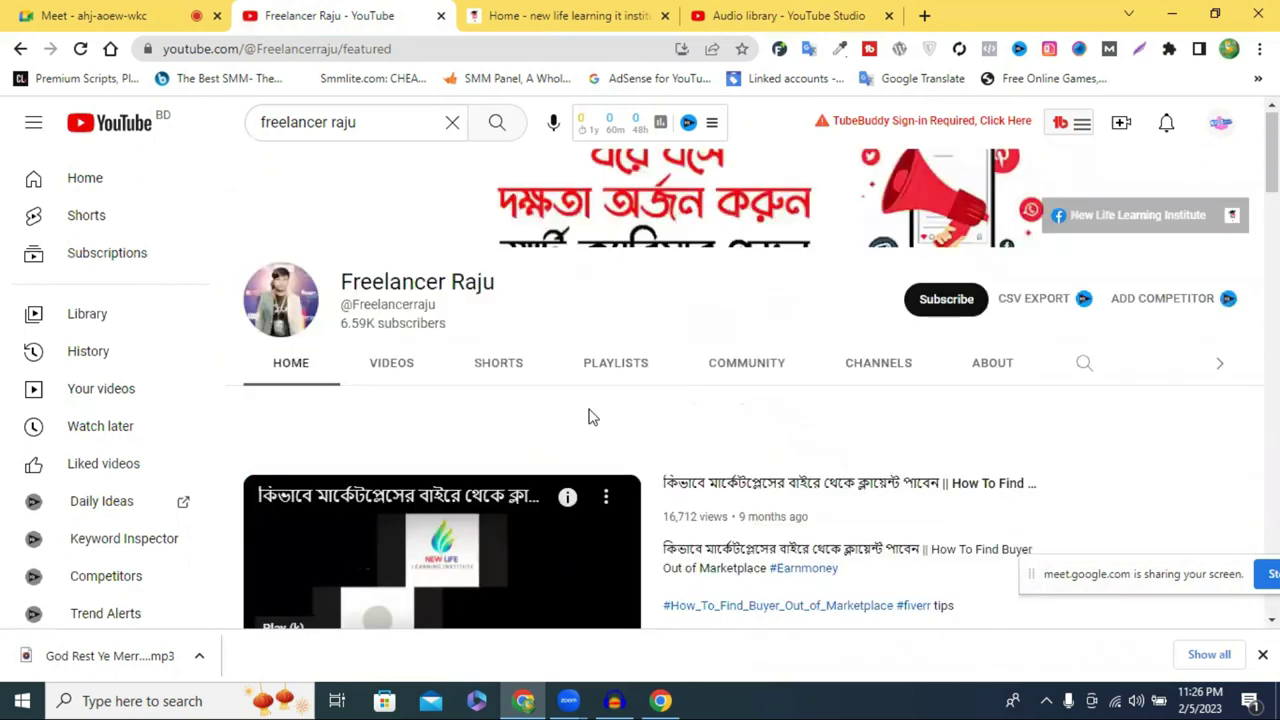
{"action": "scroll", "coordinate": [760, 500], "scroll_direction": "down", "scroll_amount": 3}
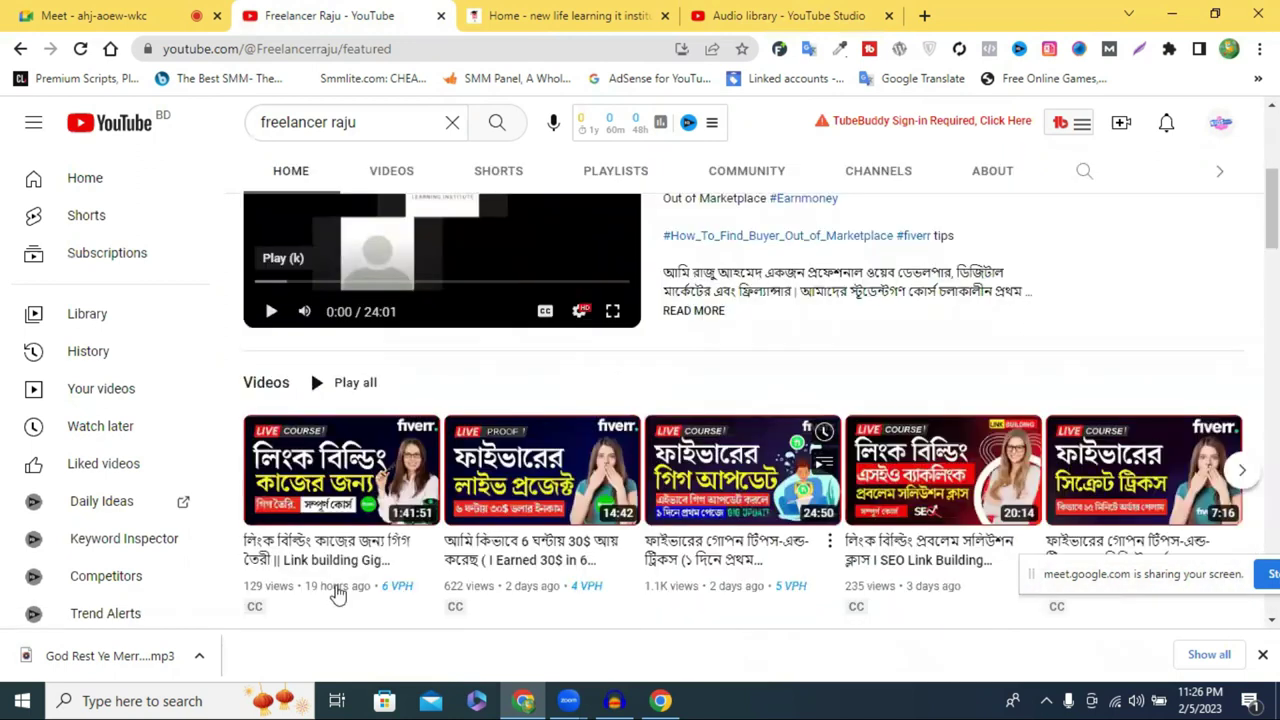
{"action": "left_click", "coordinate": [322, 549]}
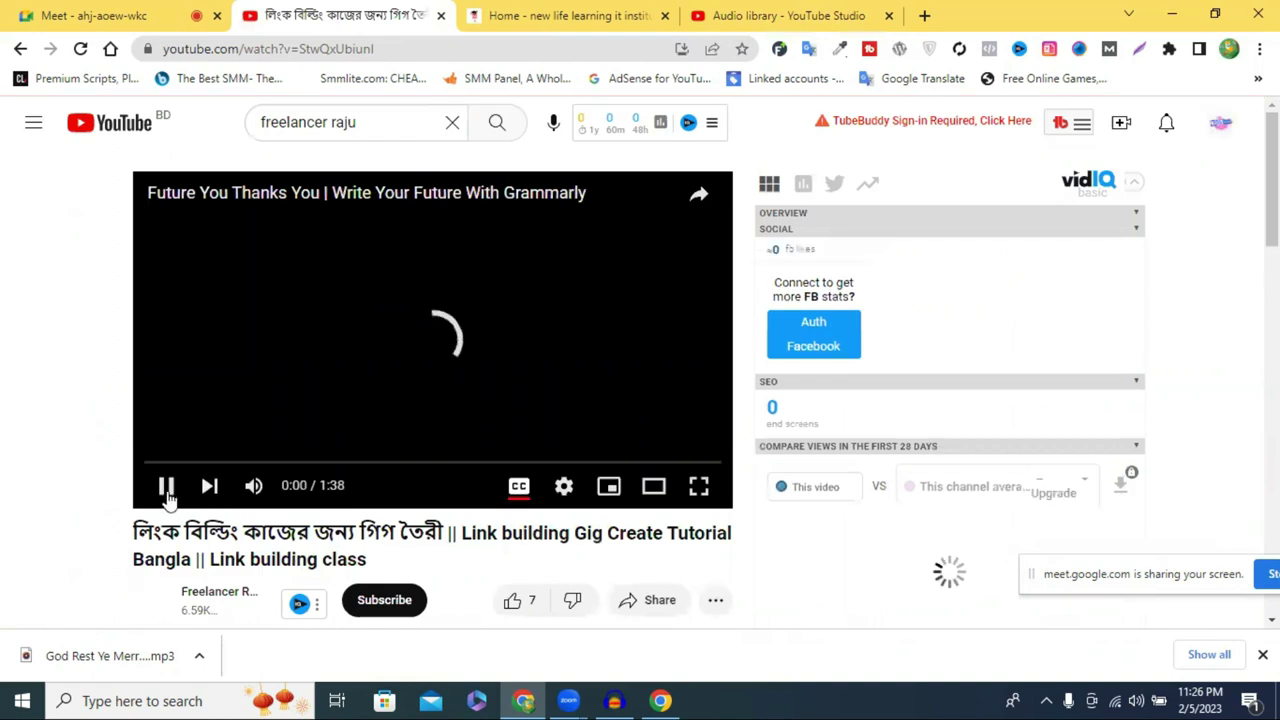
Step: Pause the ad playing on the YouTube video page
{"action": "left_click", "coordinate": [167, 488]}
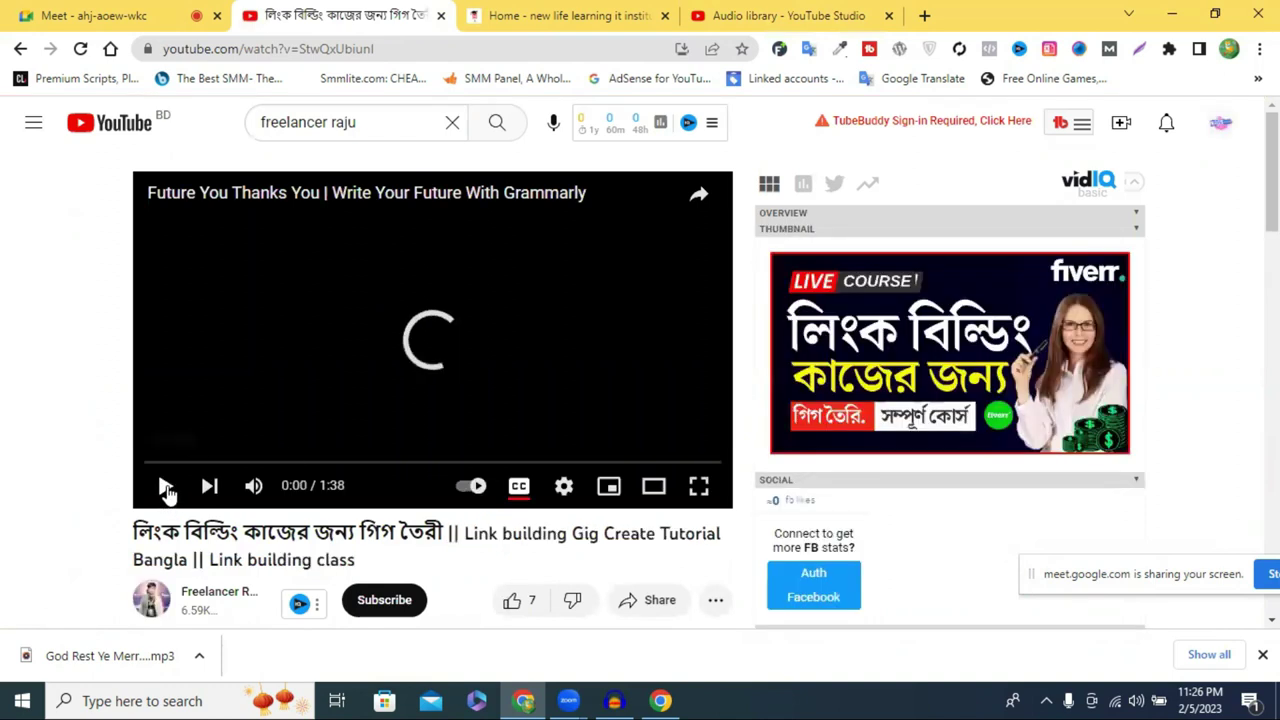
{"action": "scroll", "coordinate": [920, 395], "scroll_direction": "down", "scroll_amount": 5}
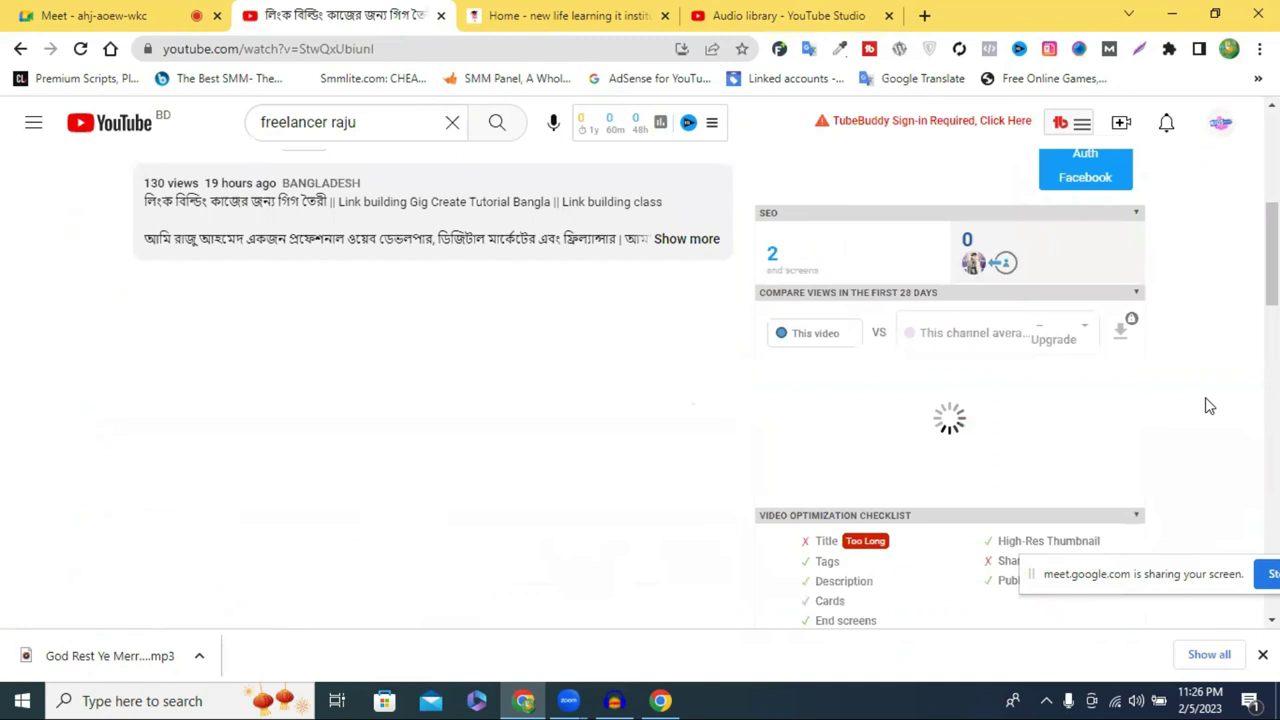
{"action": "scroll", "coordinate": [1208, 405], "scroll_direction": "down", "scroll_amount": 5}
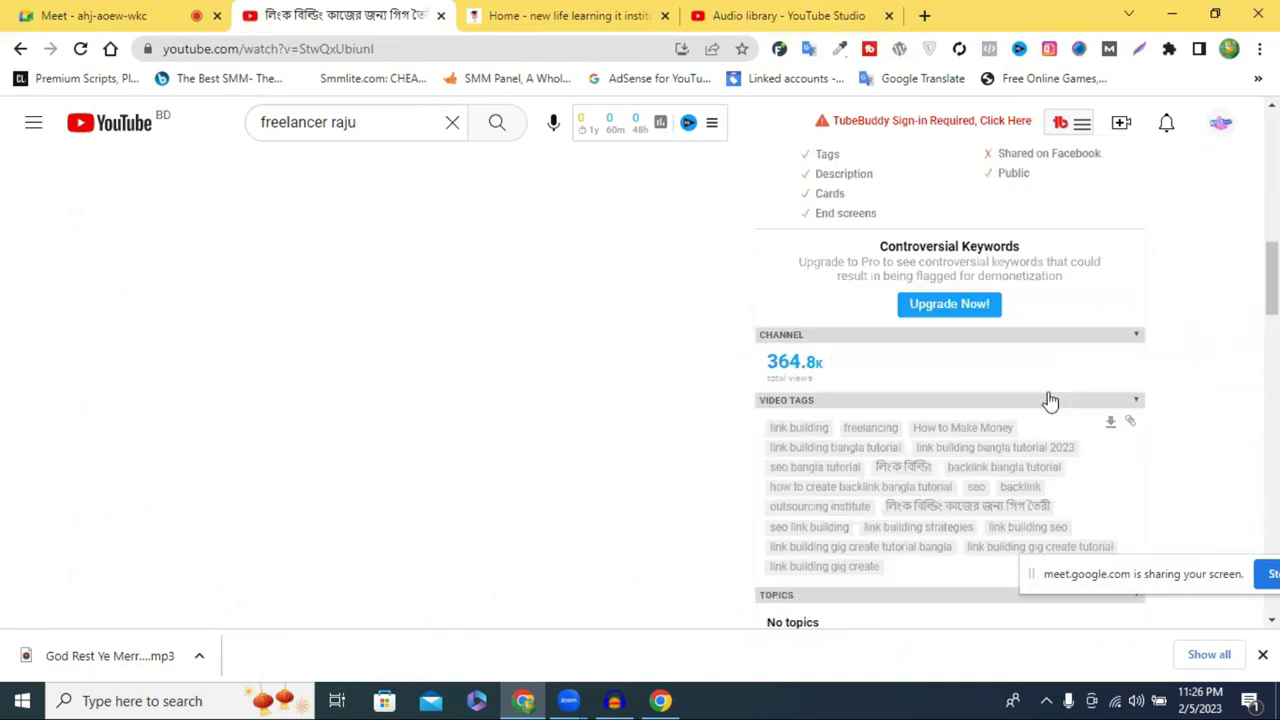
{"action": "scroll", "coordinate": [830, 232], "scroll_direction": "down", "scroll_amount": 2}
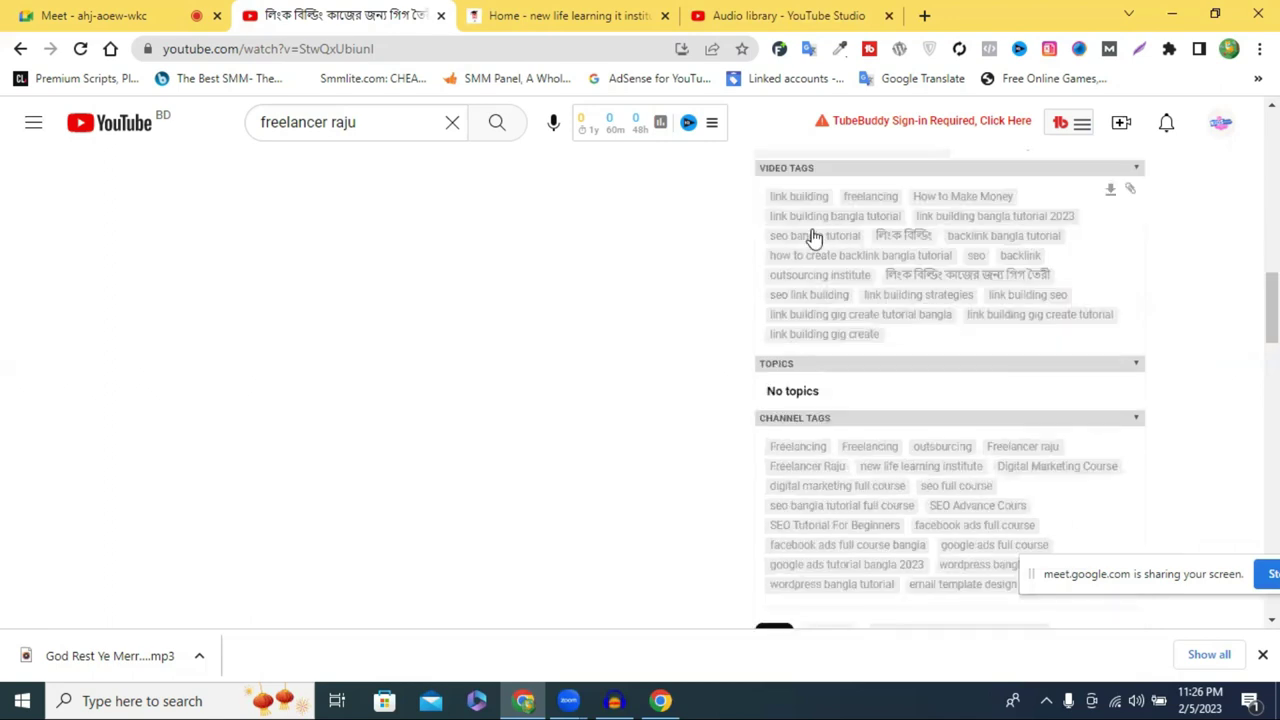
{"action": "scroll", "coordinate": [787, 228], "scroll_direction": "up", "scroll_amount": 1}
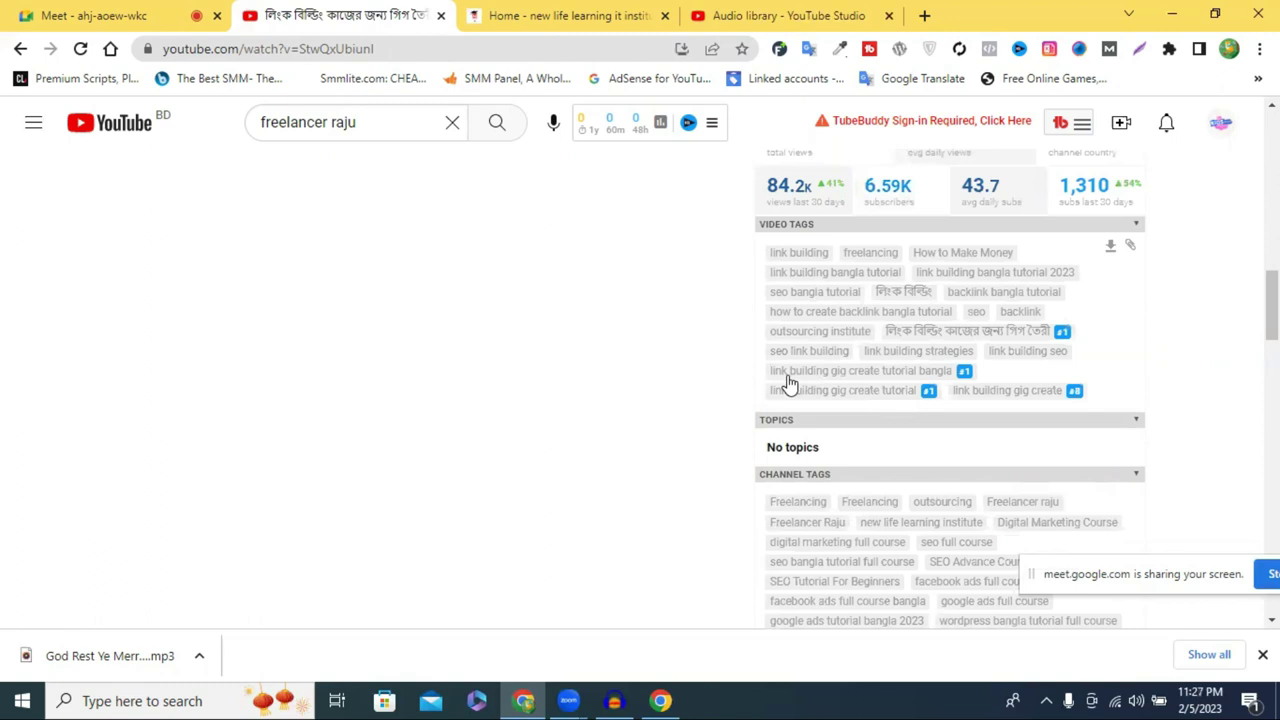
{"action": "scroll", "coordinate": [474, 257], "scroll_direction": "up", "scroll_amount": 3}
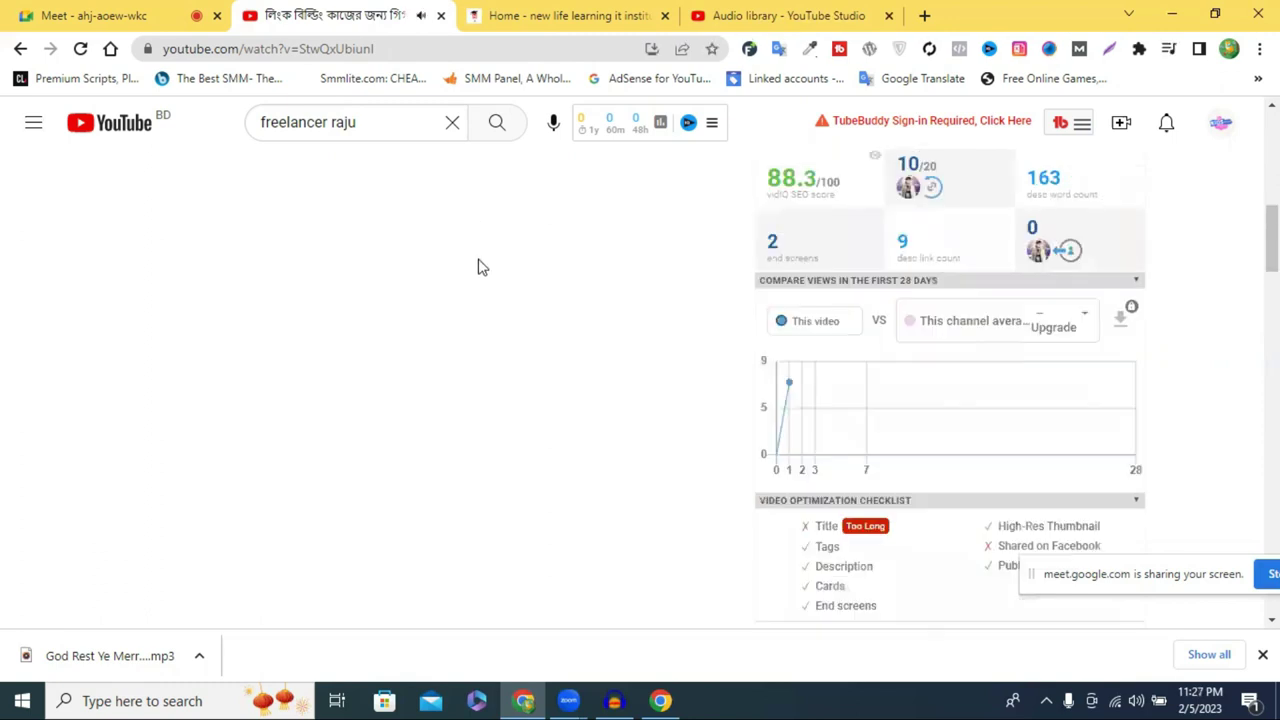
{"action": "scroll", "coordinate": [478, 267], "scroll_direction": "up", "scroll_amount": 3}
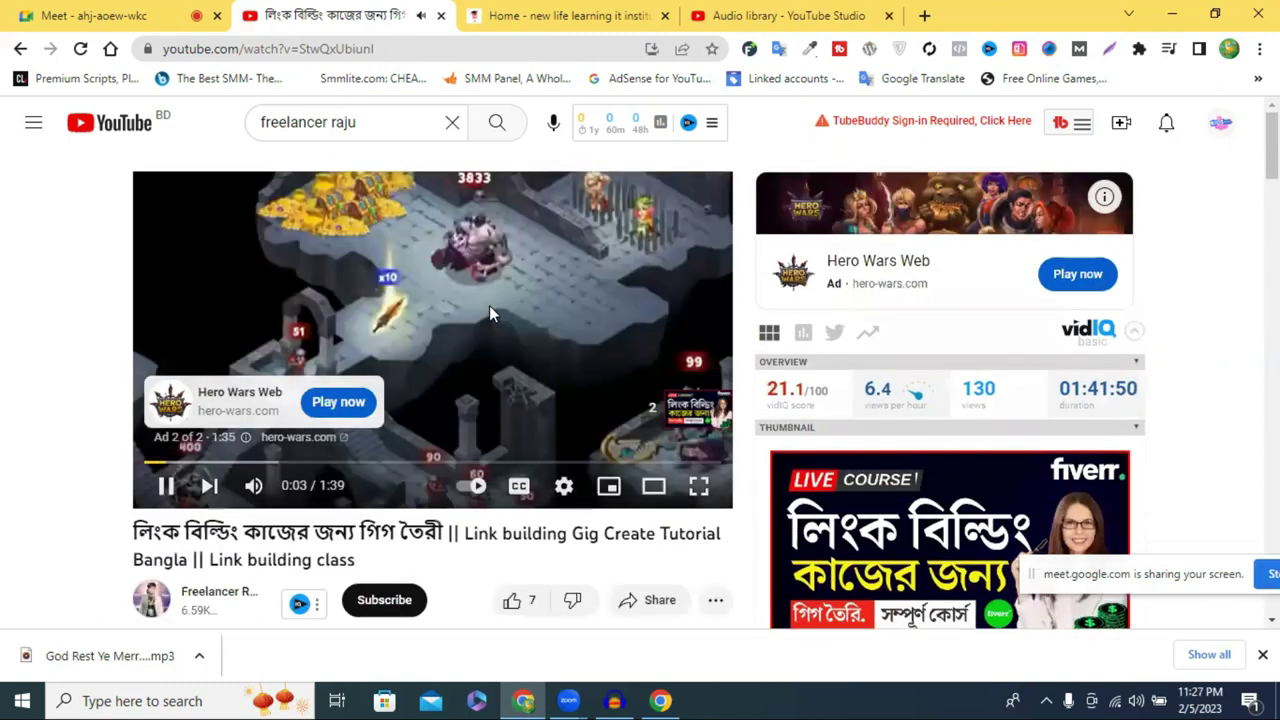
{"action": "key", "text": "space"}
Step: Review the vidIQ SEO score breakdown and the TubeBuddy Video Tags and Channel Tags panels
{"action": "scroll", "coordinate": [1150, 410], "scroll_direction": "down", "scroll_amount": 5}
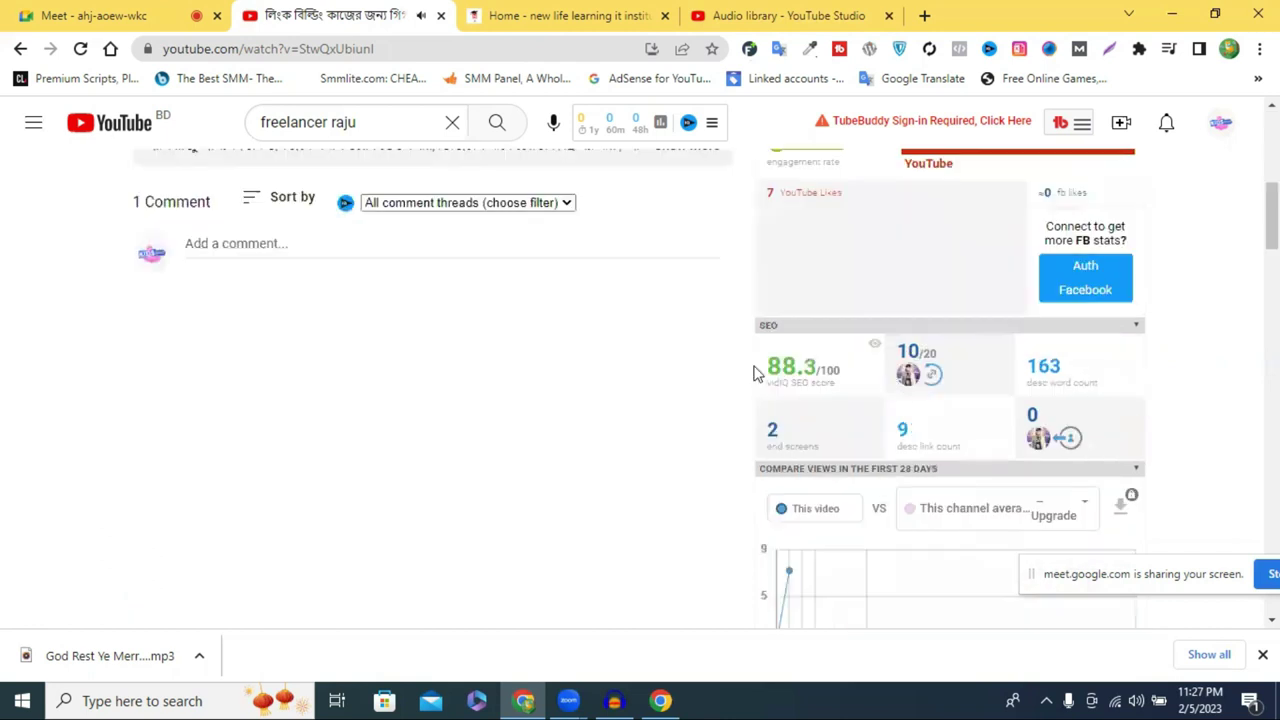
{"action": "mouse_move", "coordinate": [770, 368]}
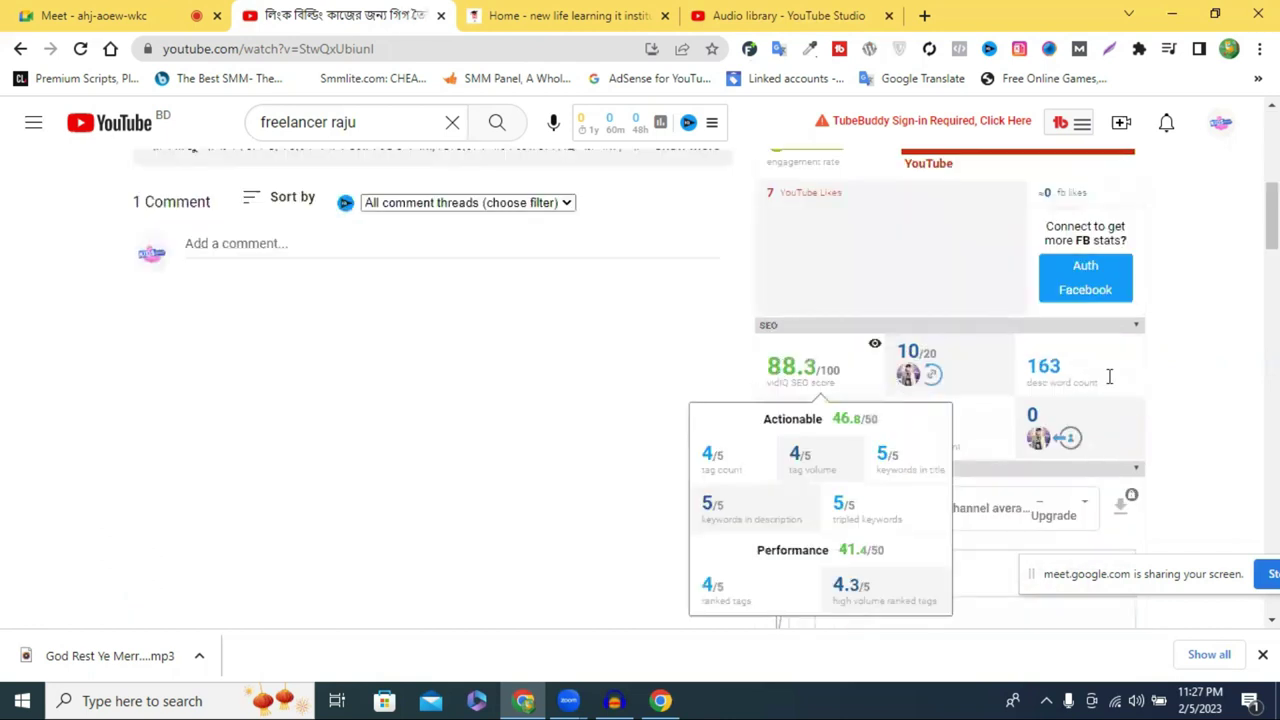
{"action": "scroll", "coordinate": [1158, 389], "scroll_direction": "down", "scroll_amount": 2}
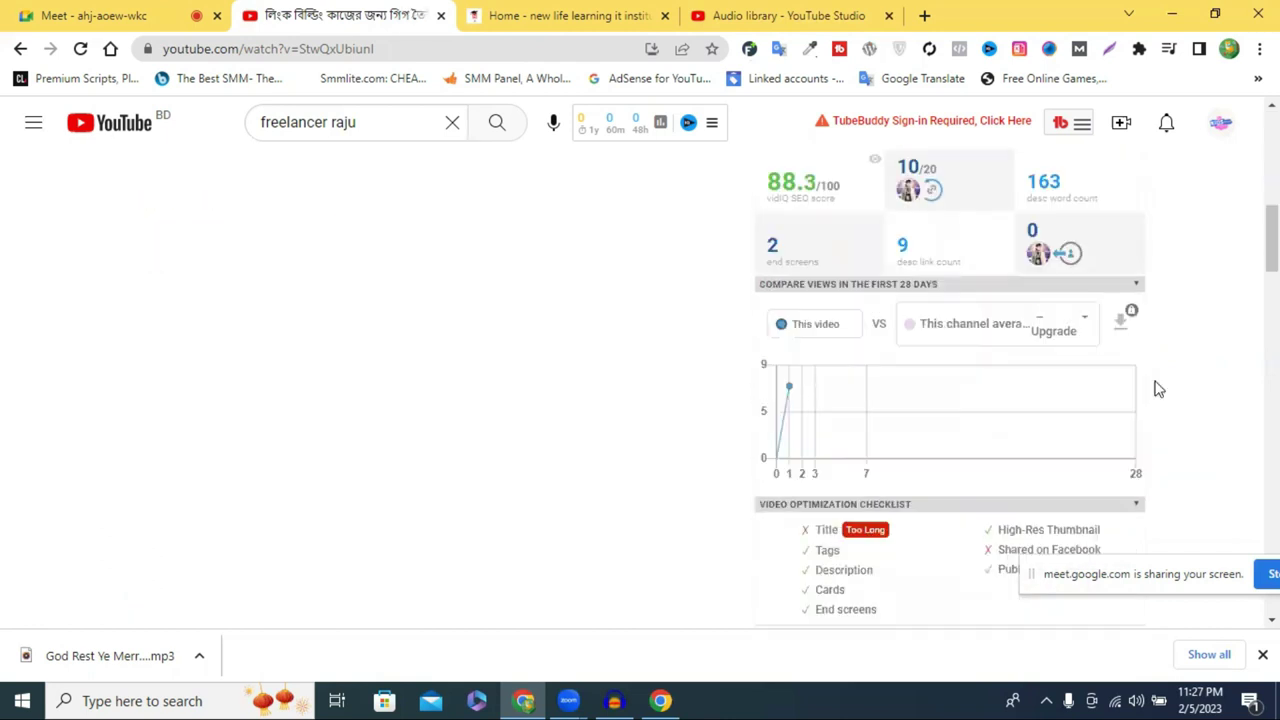
{"action": "scroll", "coordinate": [1158, 389], "scroll_direction": "down", "scroll_amount": 3}
{"action": "scroll", "coordinate": [1158, 389], "scroll_direction": "down", "scroll_amount": 4}
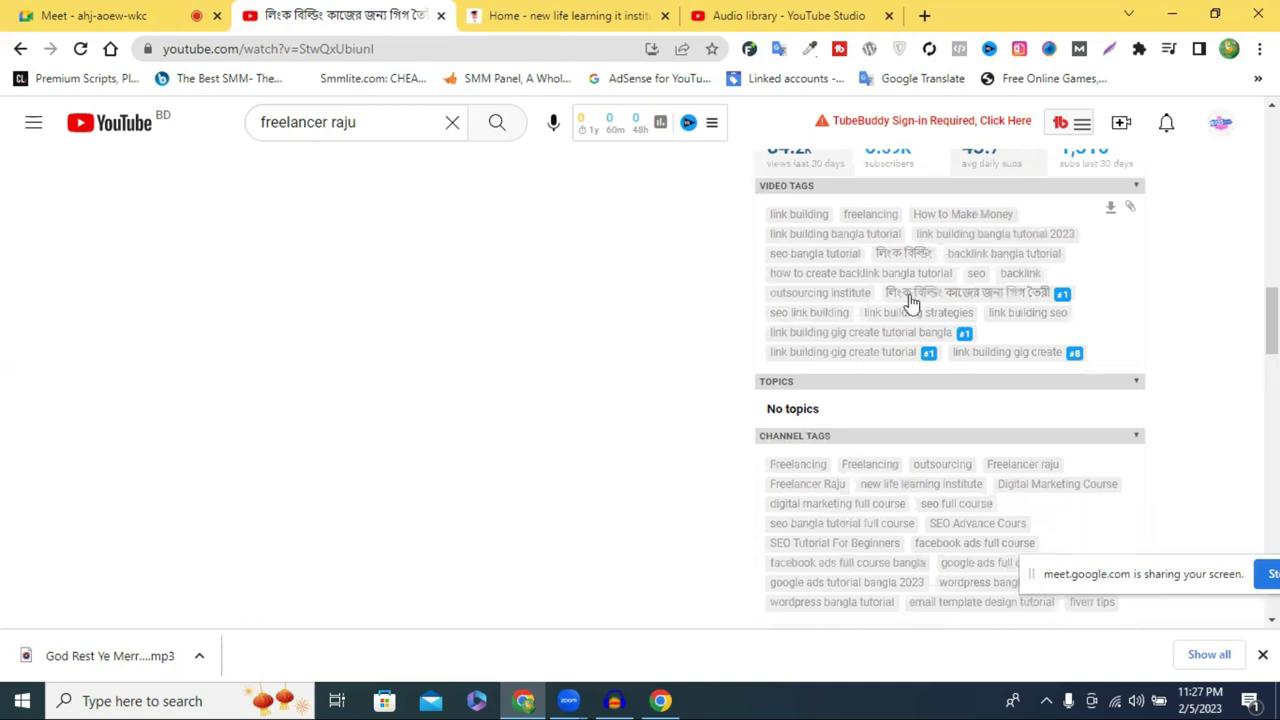
{"action": "scroll", "coordinate": [937, 311], "scroll_direction": "down", "scroll_amount": 1}
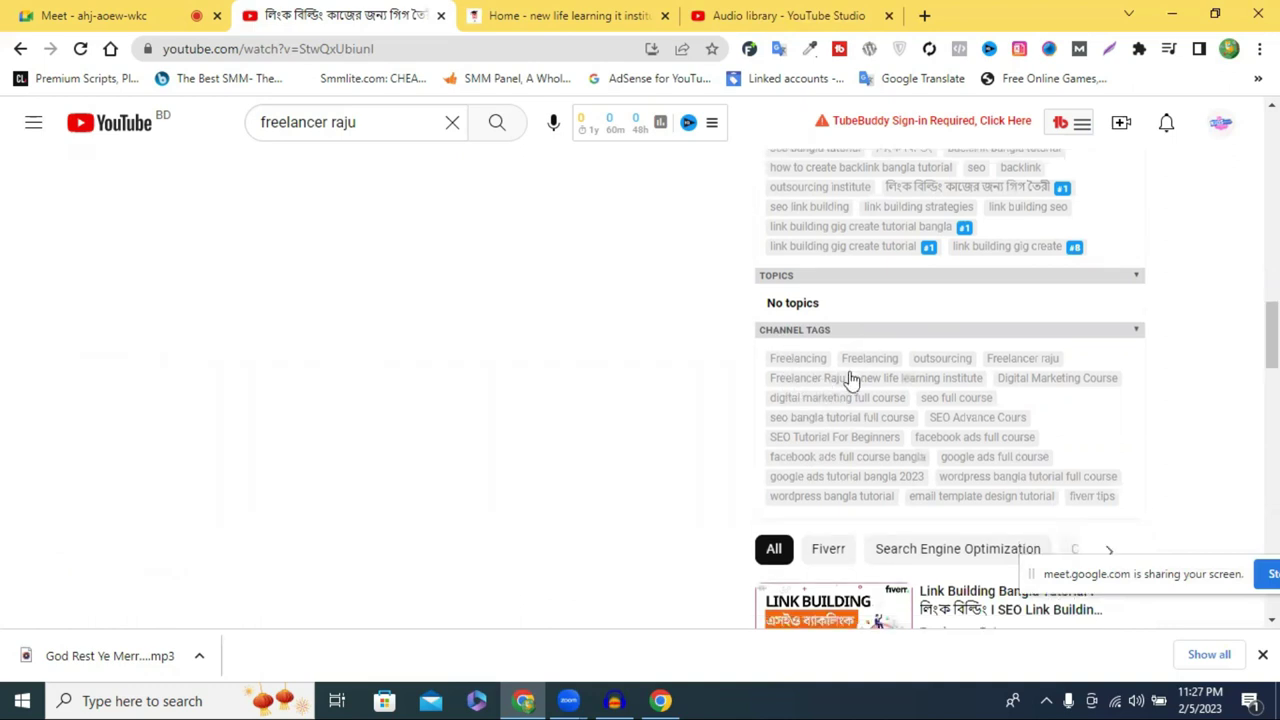
{"action": "scroll", "coordinate": [870, 382], "scroll_direction": "down", "scroll_amount": 1}
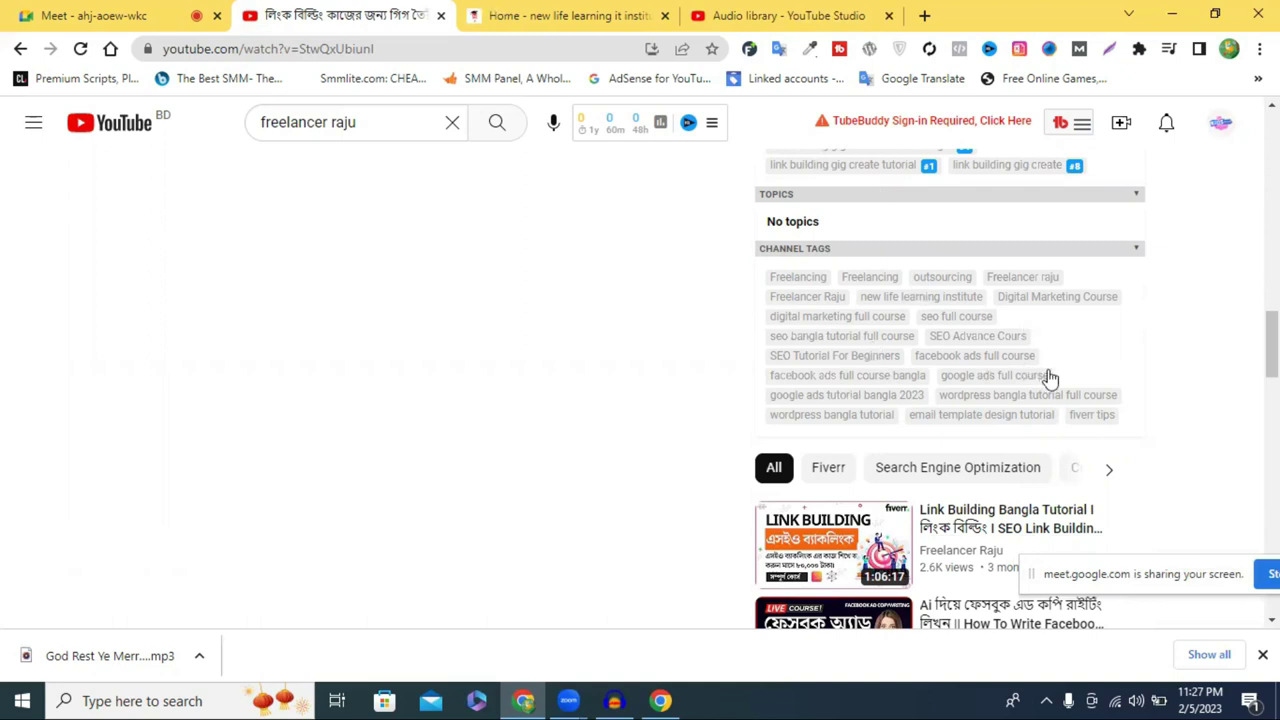
{"action": "scroll", "coordinate": [975, 200], "scroll_direction": "up", "scroll_amount": 4}
Step: Search Google for 'youtube tag generator' in a new tab
{"action": "key", "text": "ctrl+t"}
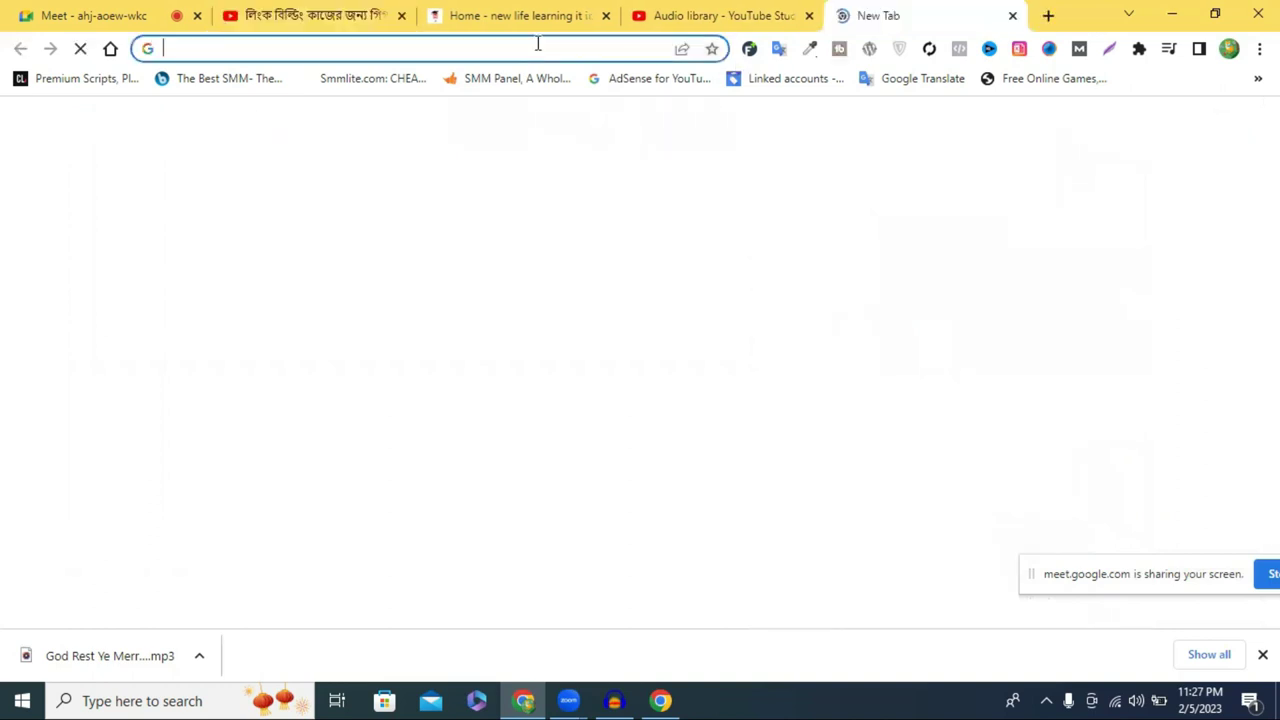
{"action": "left_click", "coordinate": [537, 47]}
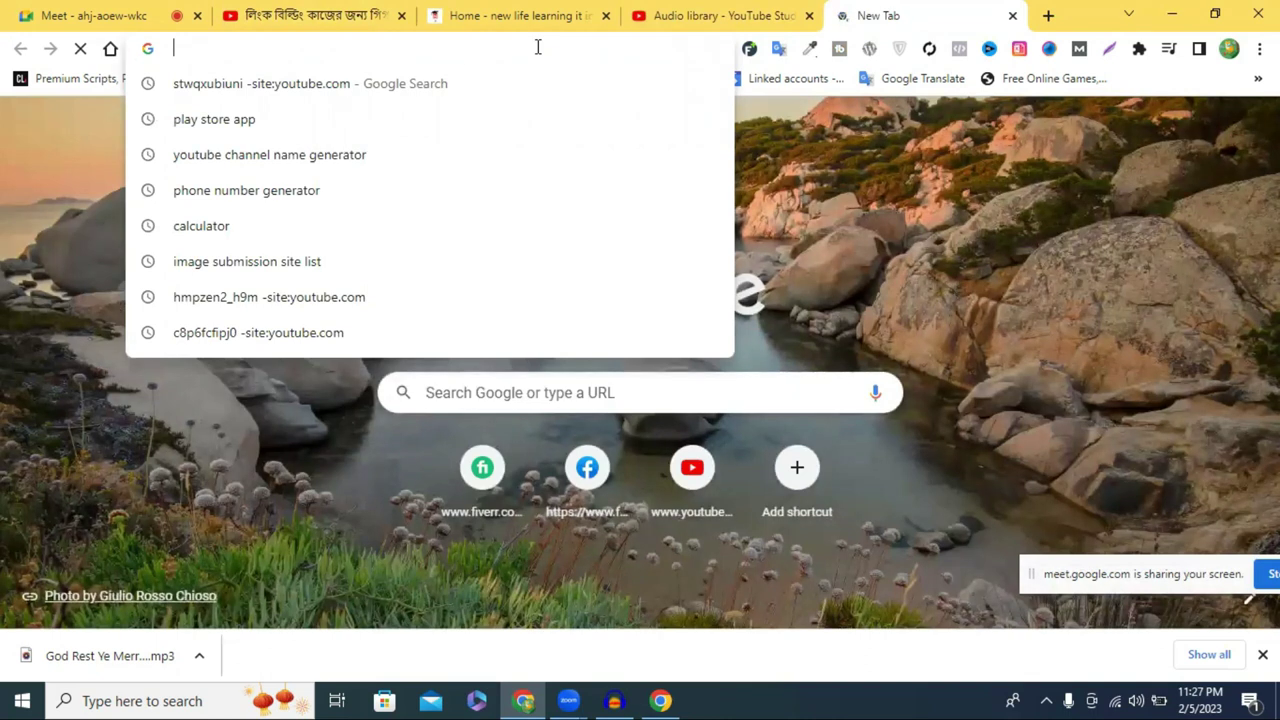
{"action": "type", "text": "yout"}
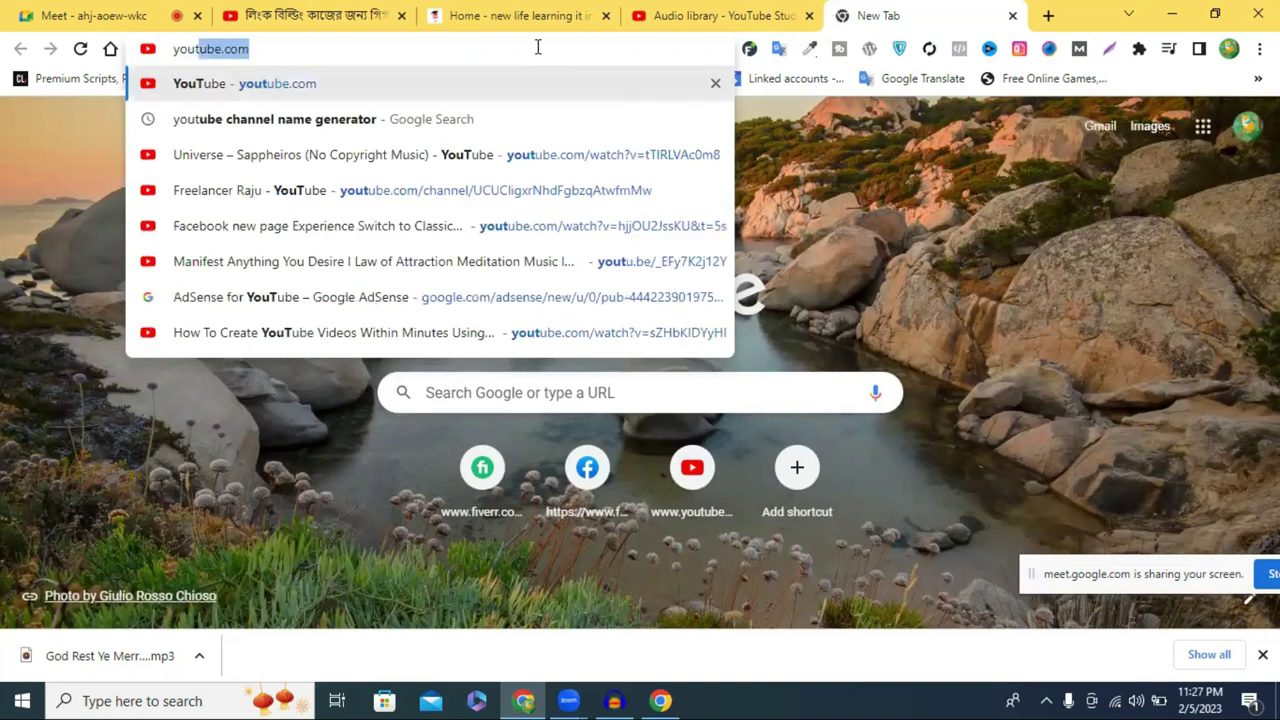
{"action": "type", "text": "ube"}
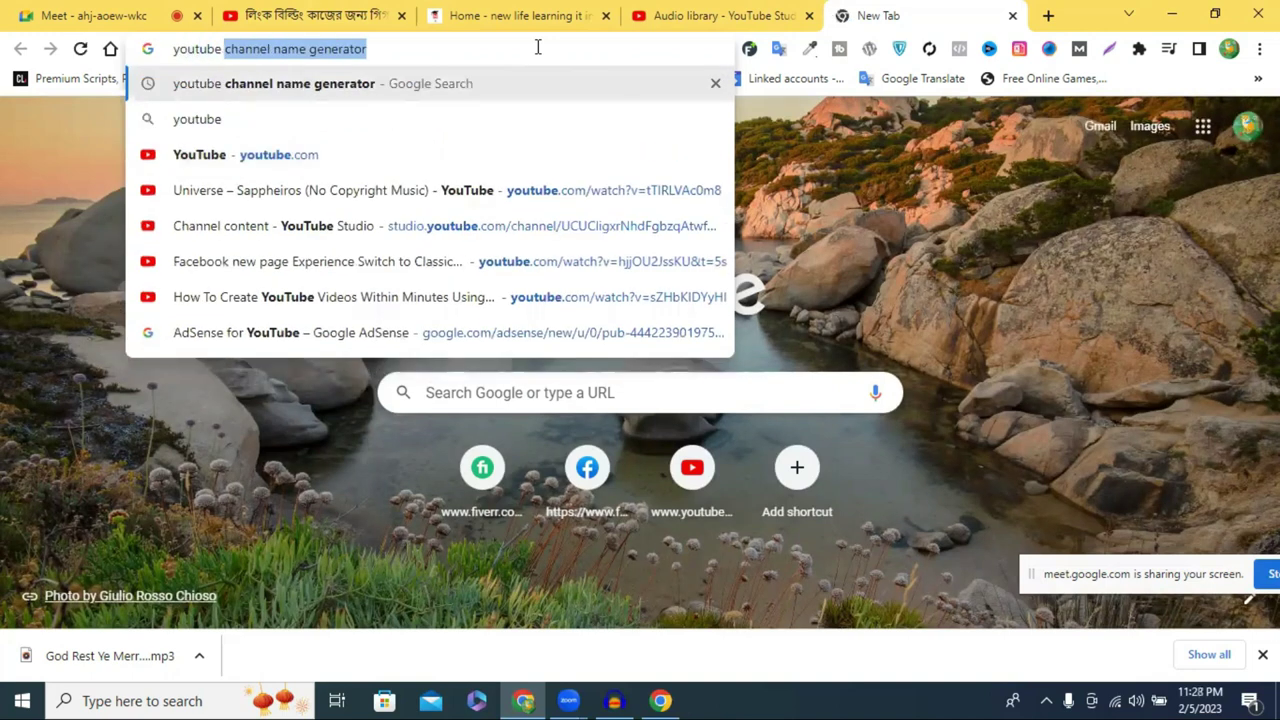
{"action": "type", "text": " tag "}
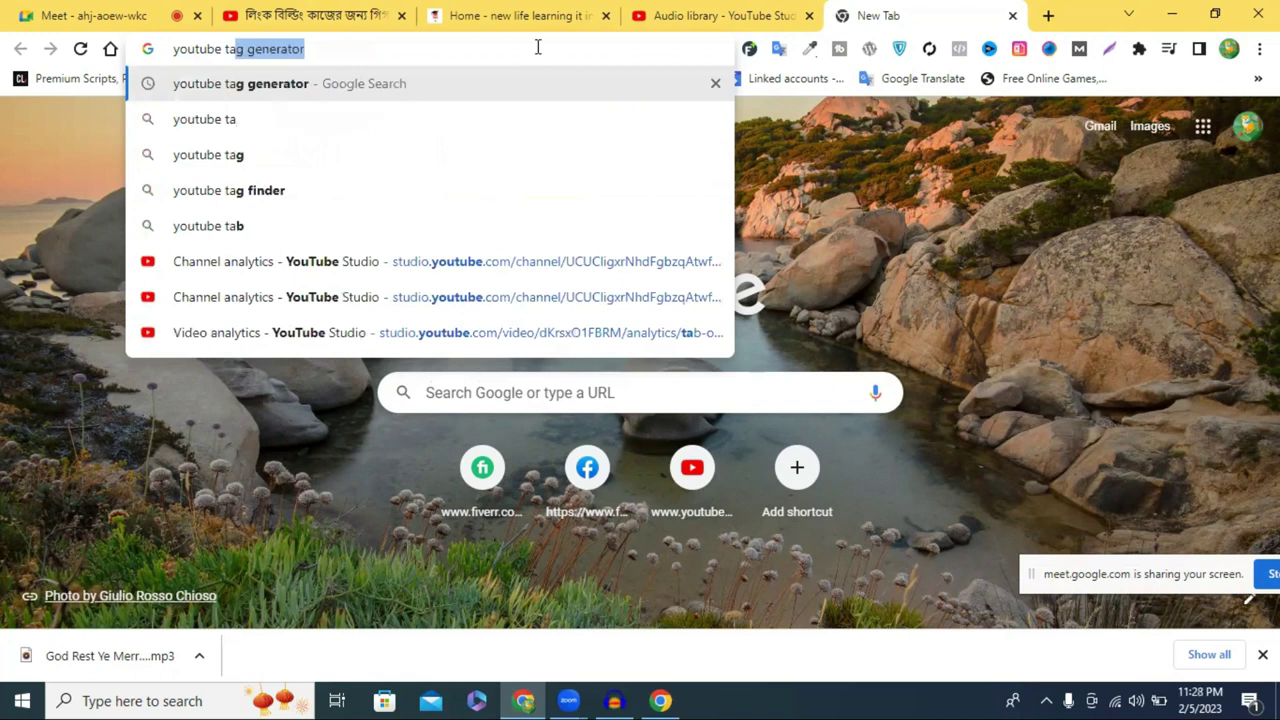
{"action": "type", "text": "g"}
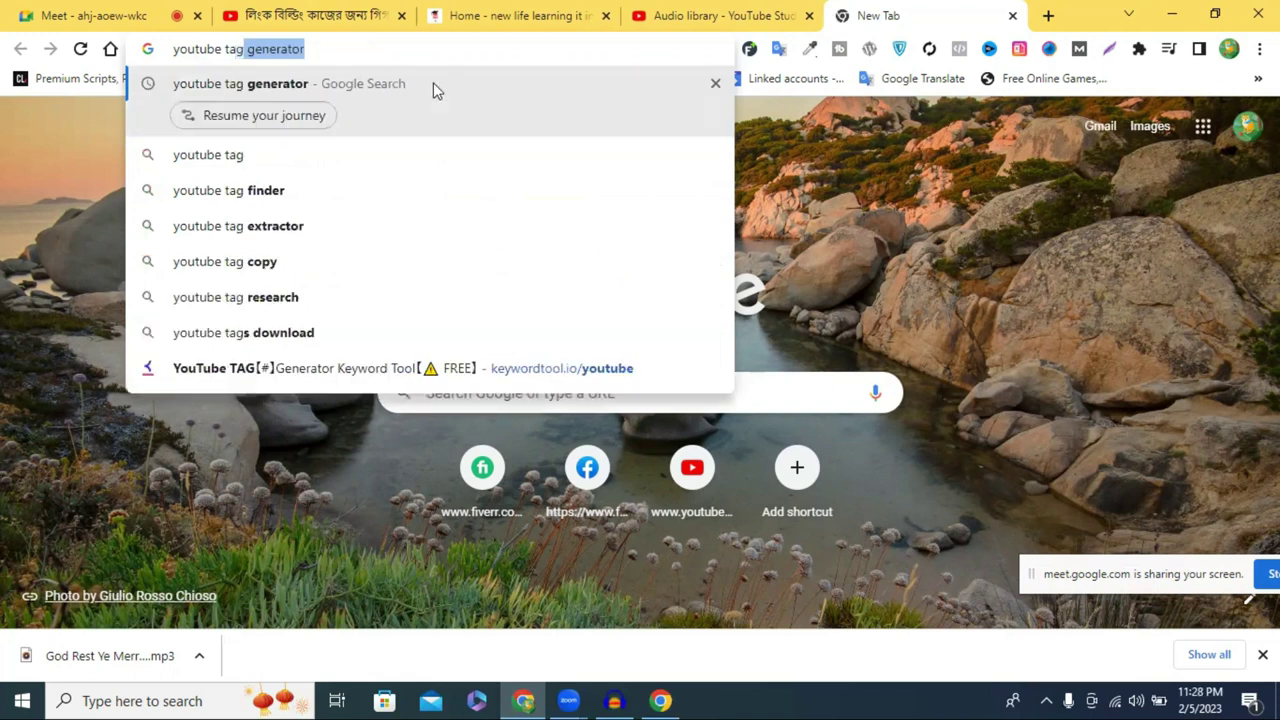
{"action": "key", "text": "Return"}
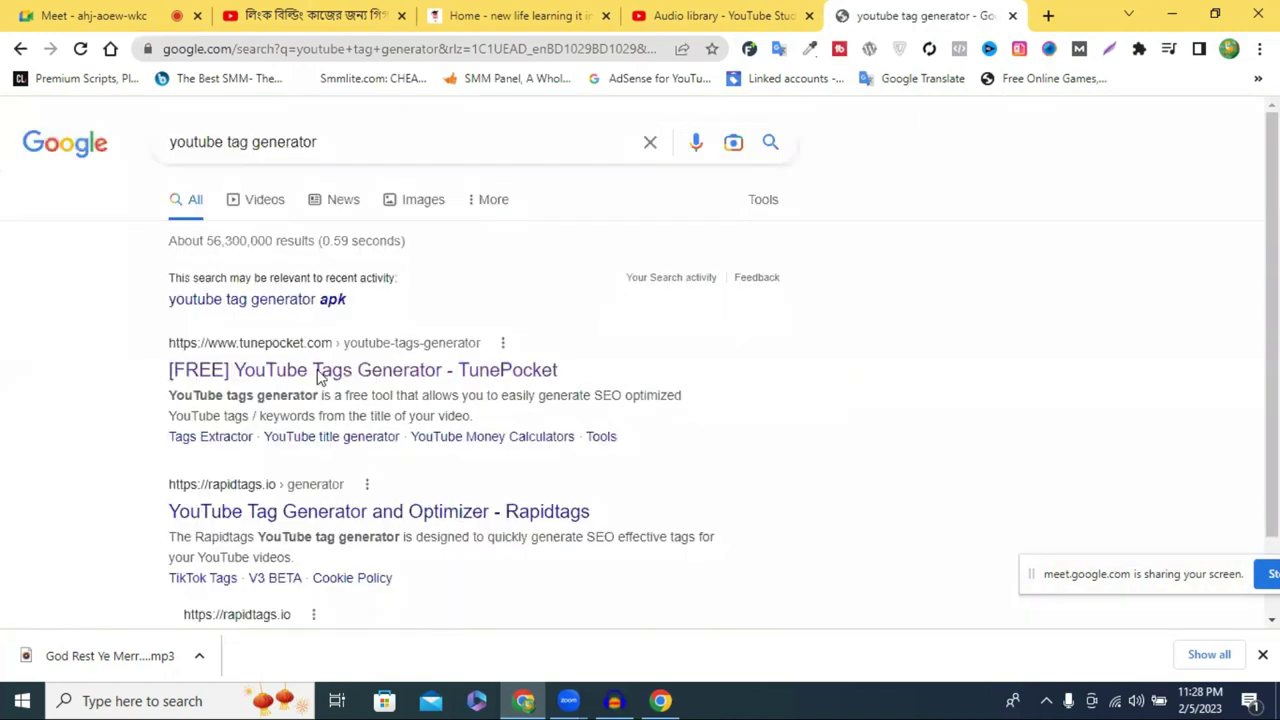
Step: Check the Rapidtags tag generator result, return to the results, then go back to the Meet call
{"action": "scroll", "coordinate": [280, 428], "scroll_direction": "down", "scroll_amount": 1}
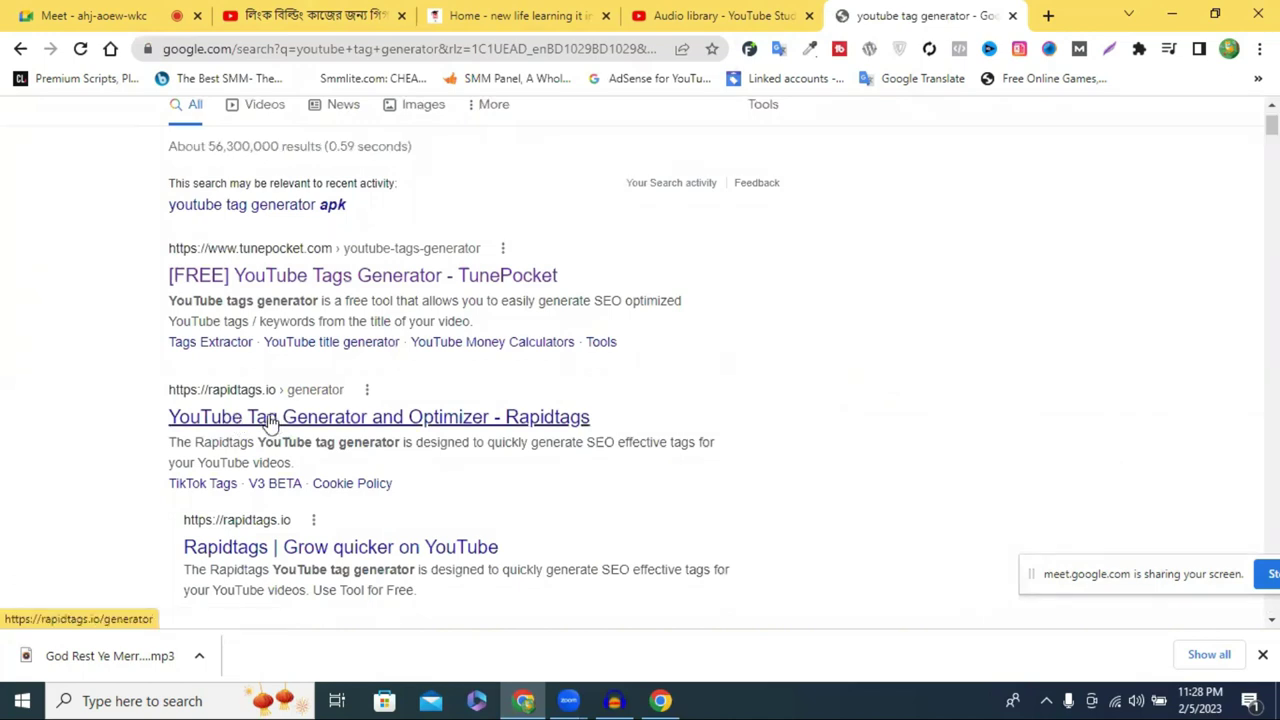
{"action": "left_click", "coordinate": [560, 418]}
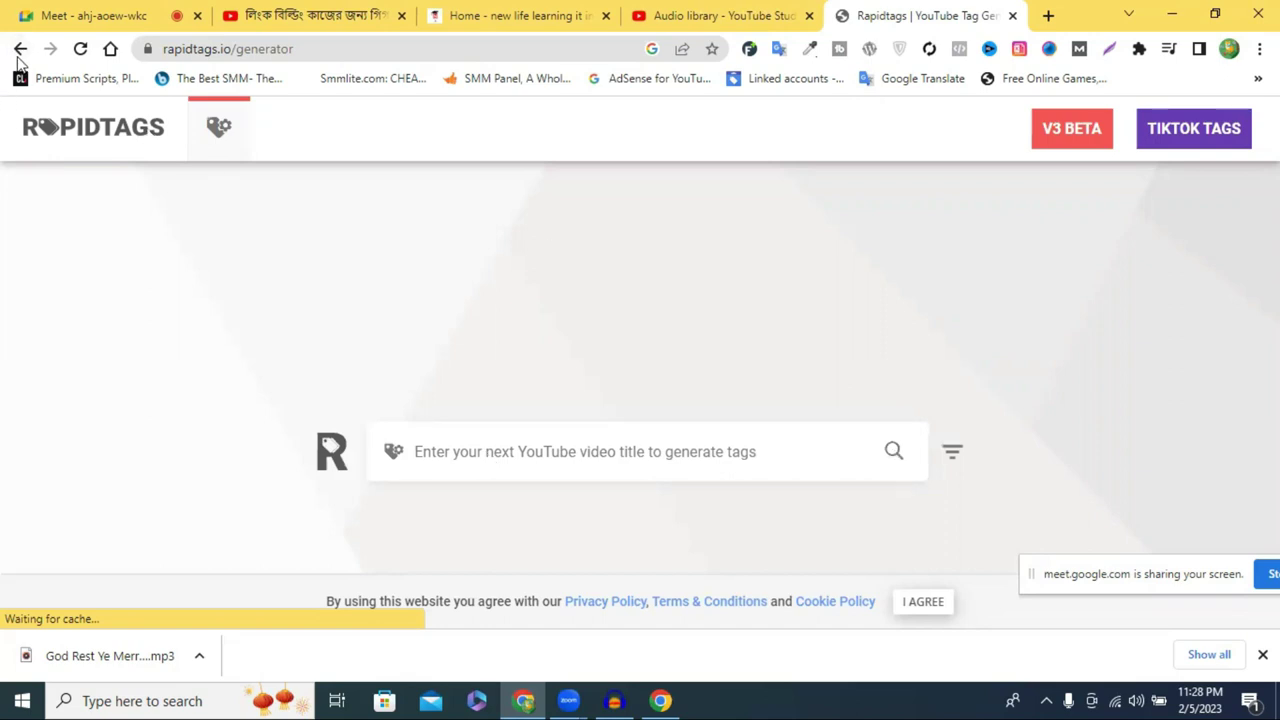
{"action": "left_click", "coordinate": [20, 50]}
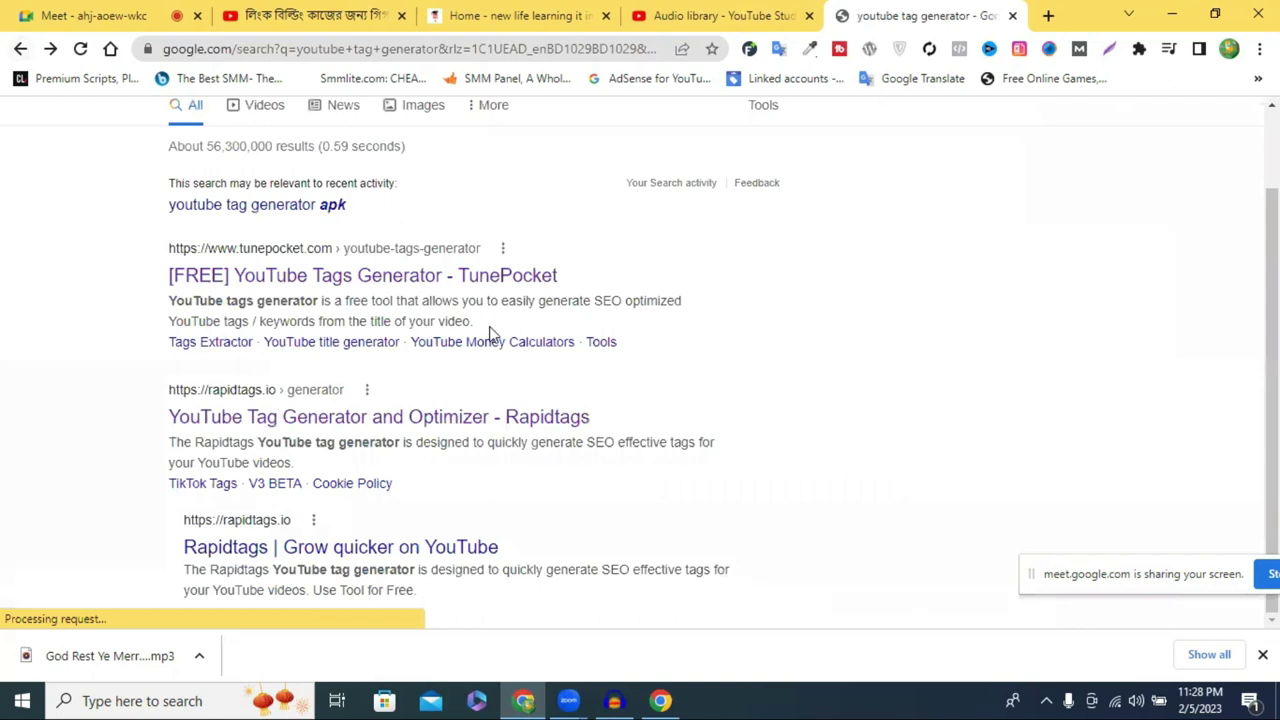
{"action": "left_click", "coordinate": [62, 10]}
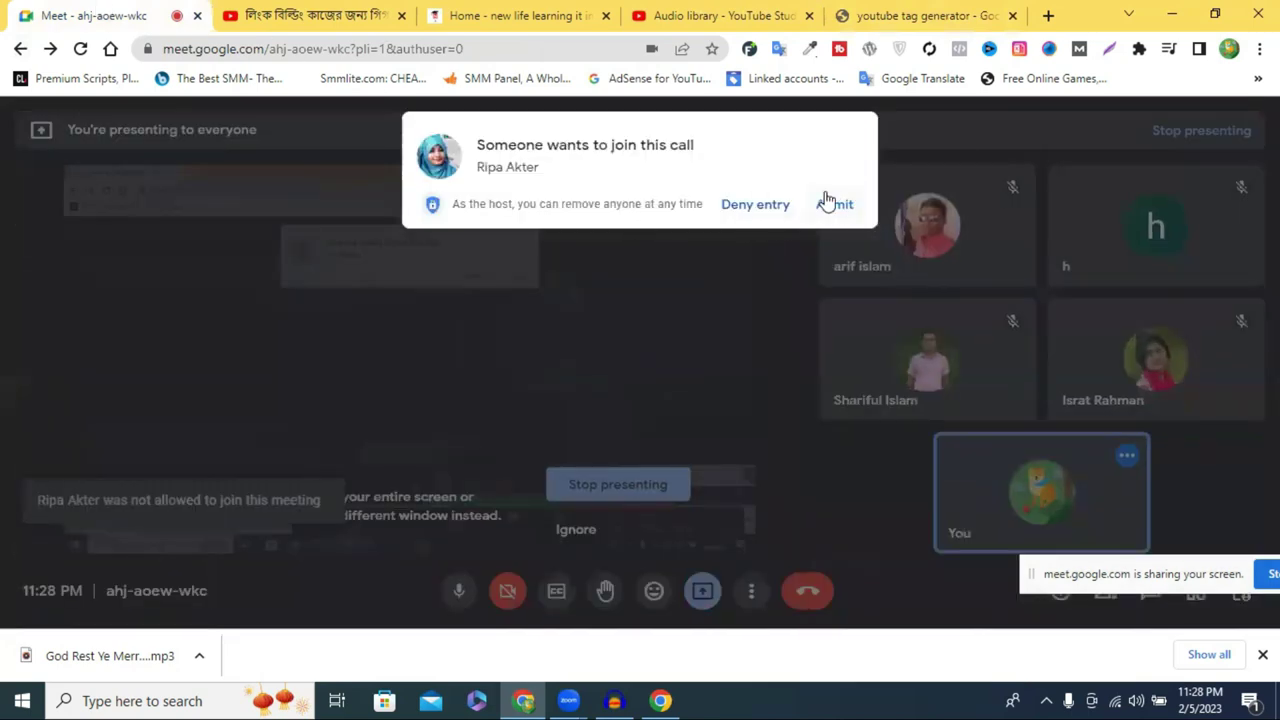
Step: Admit the waiting participant into the Meet call and return to the YouTube video tab
{"action": "left_click", "coordinate": [834, 204]}
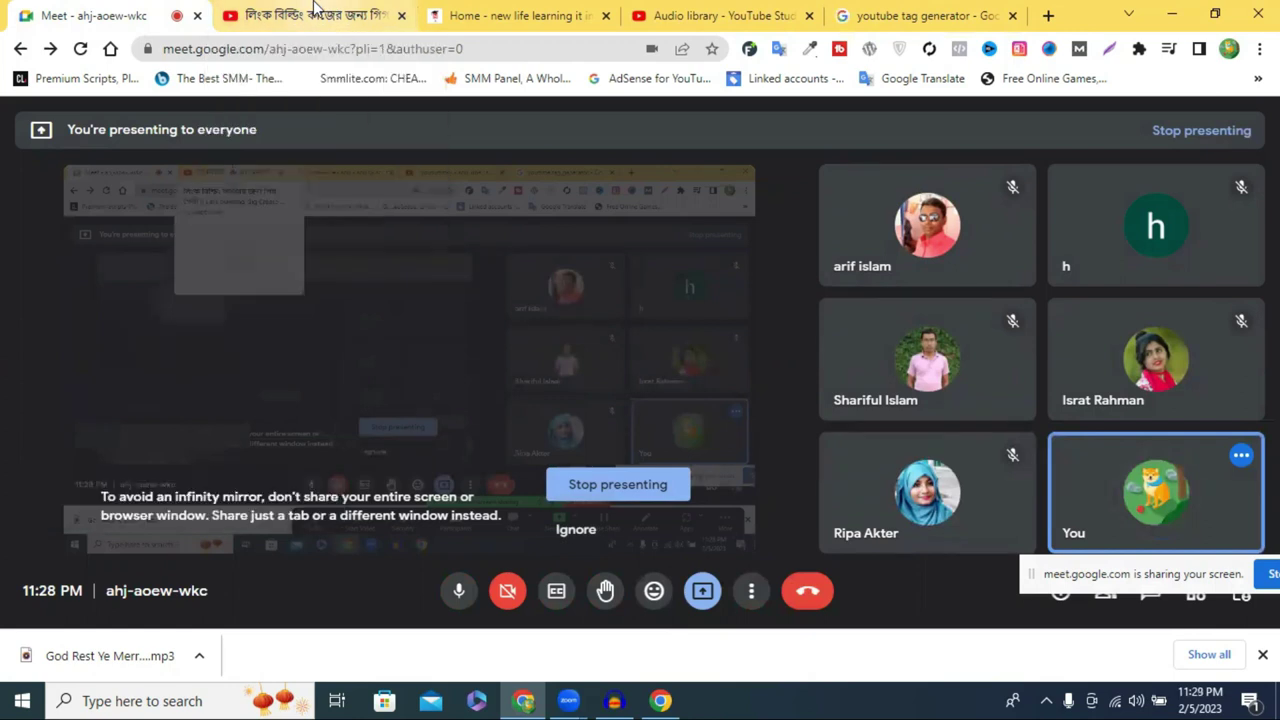
{"action": "left_click", "coordinate": [313, 10]}
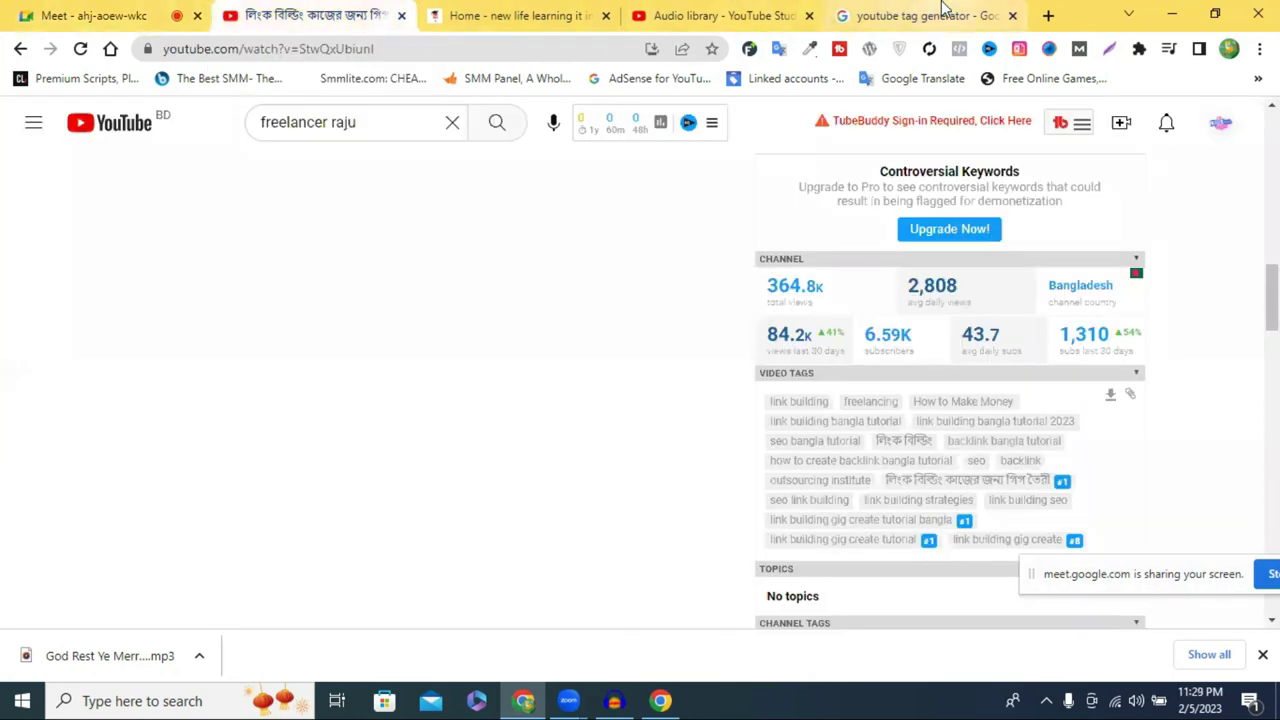
Step: Return to the 'youtube tag generator' results and scroll to the keywordtool.io result
{"action": "left_click", "coordinate": [940, 14]}
{"action": "scroll", "coordinate": [518, 416], "scroll_direction": "down", "scroll_amount": 3}
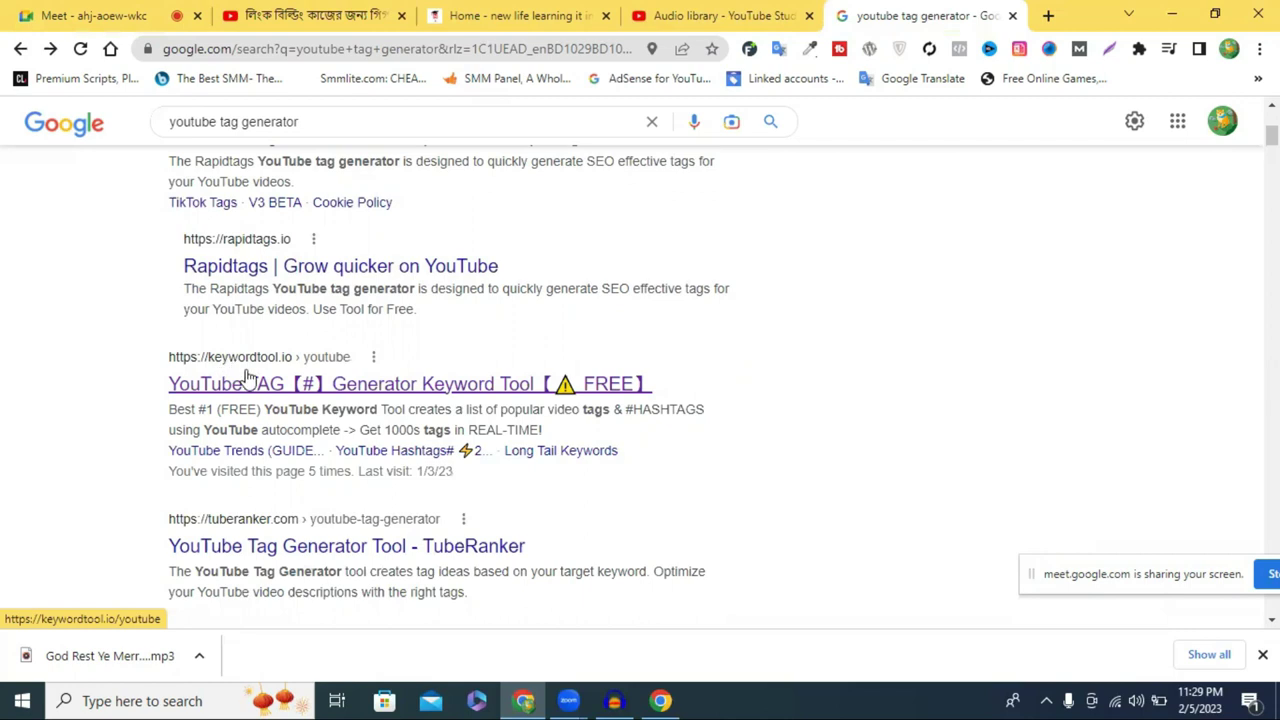
Step: Open Keyword Tool's YouTube tag generator and search for 'kids'
{"action": "left_click", "coordinate": [300, 388]}
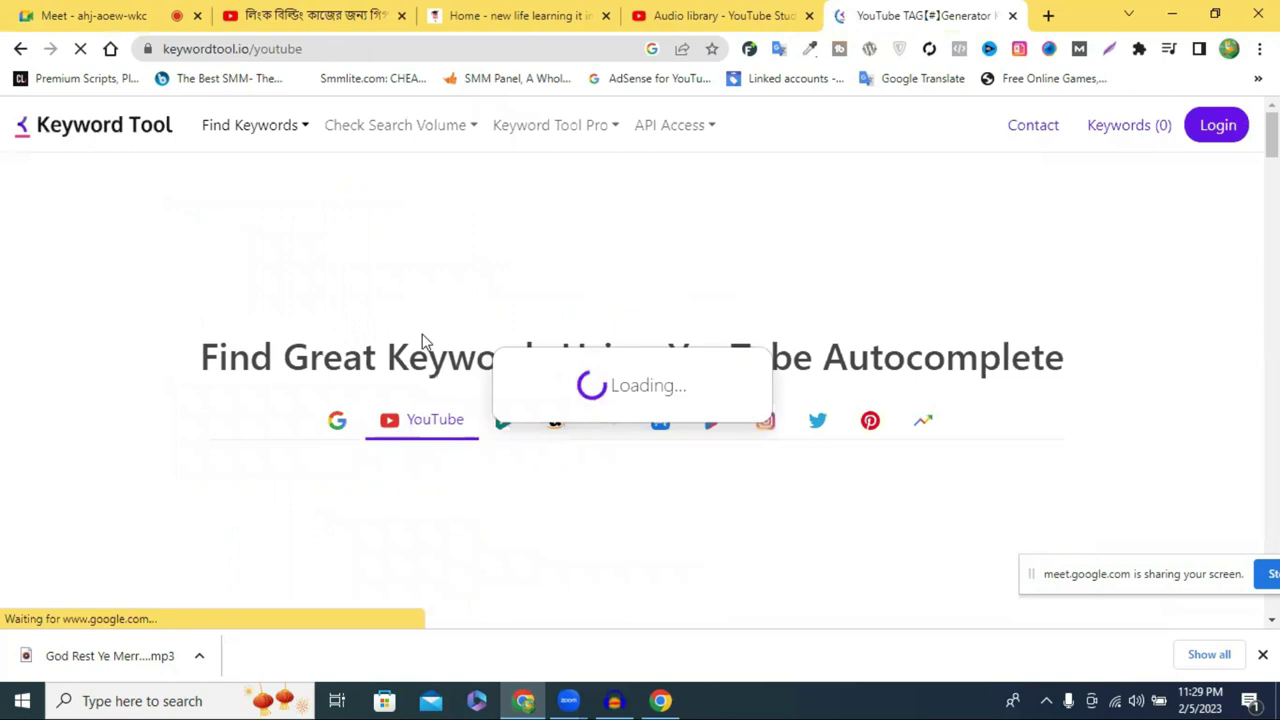
{"action": "scroll", "coordinate": [900, 274], "scroll_direction": "down", "scroll_amount": 2}
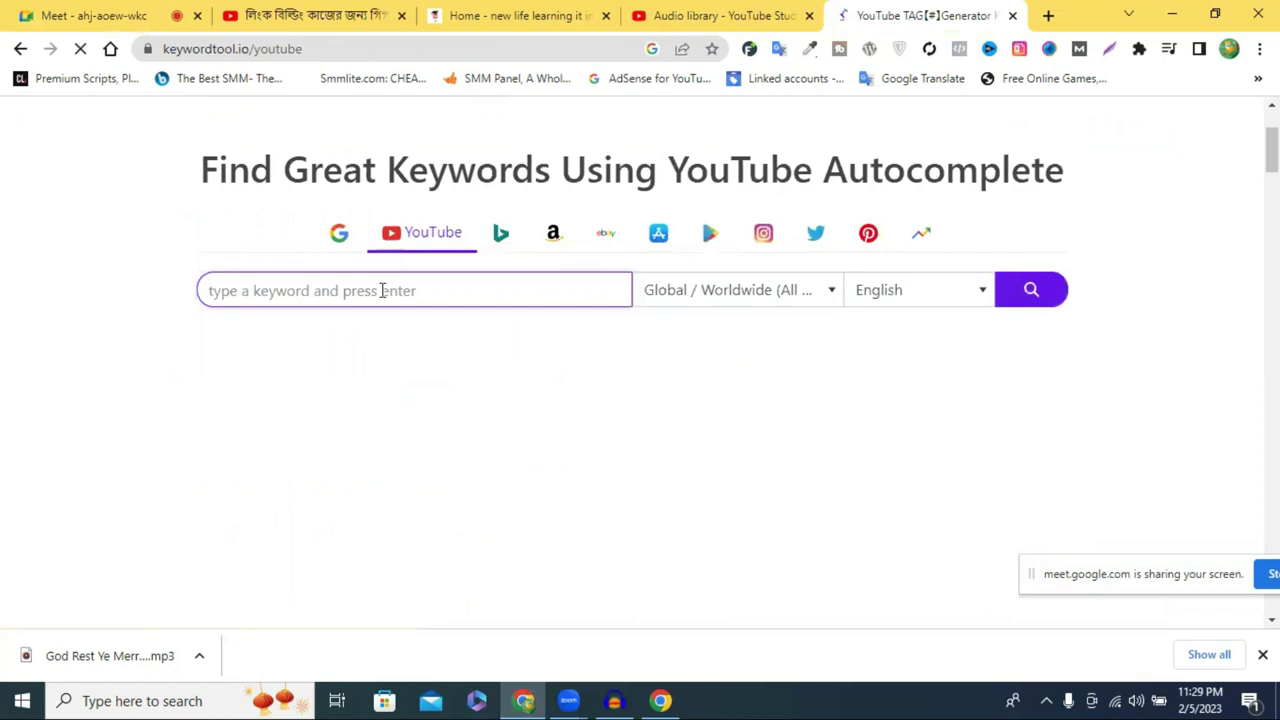
{"action": "type", "text": "kids"}
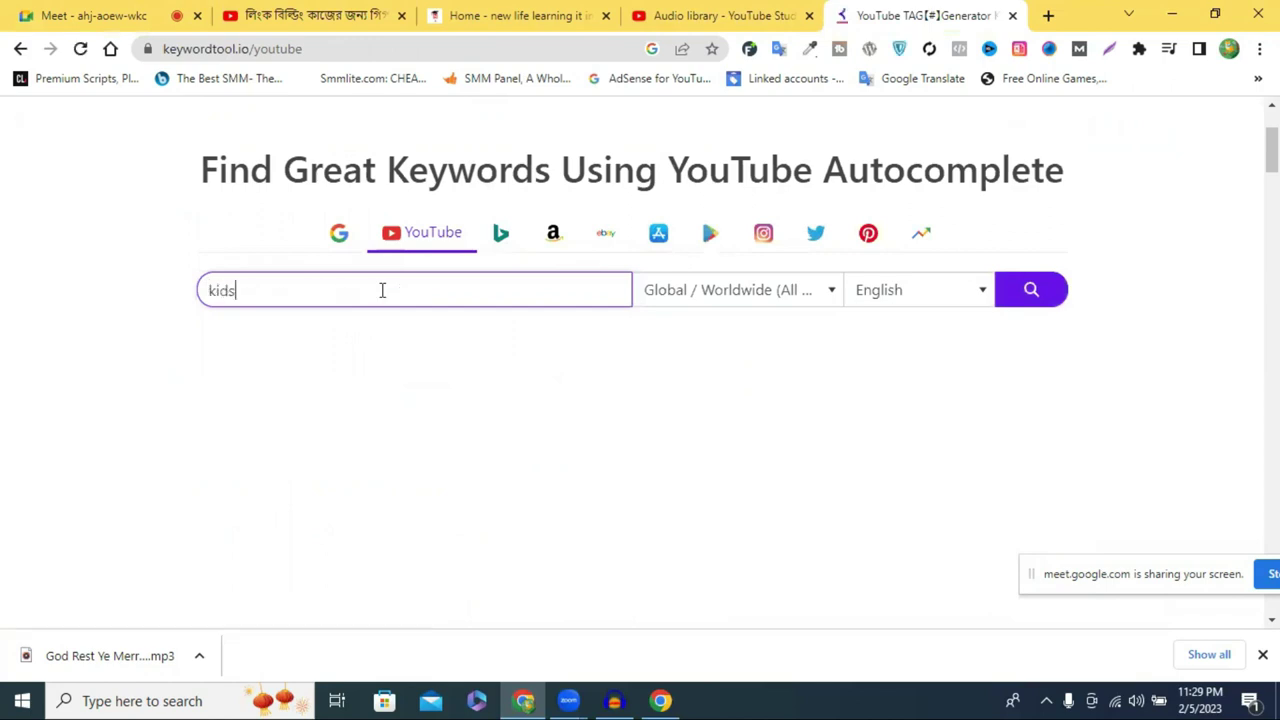
{"action": "key", "text": "Return"}
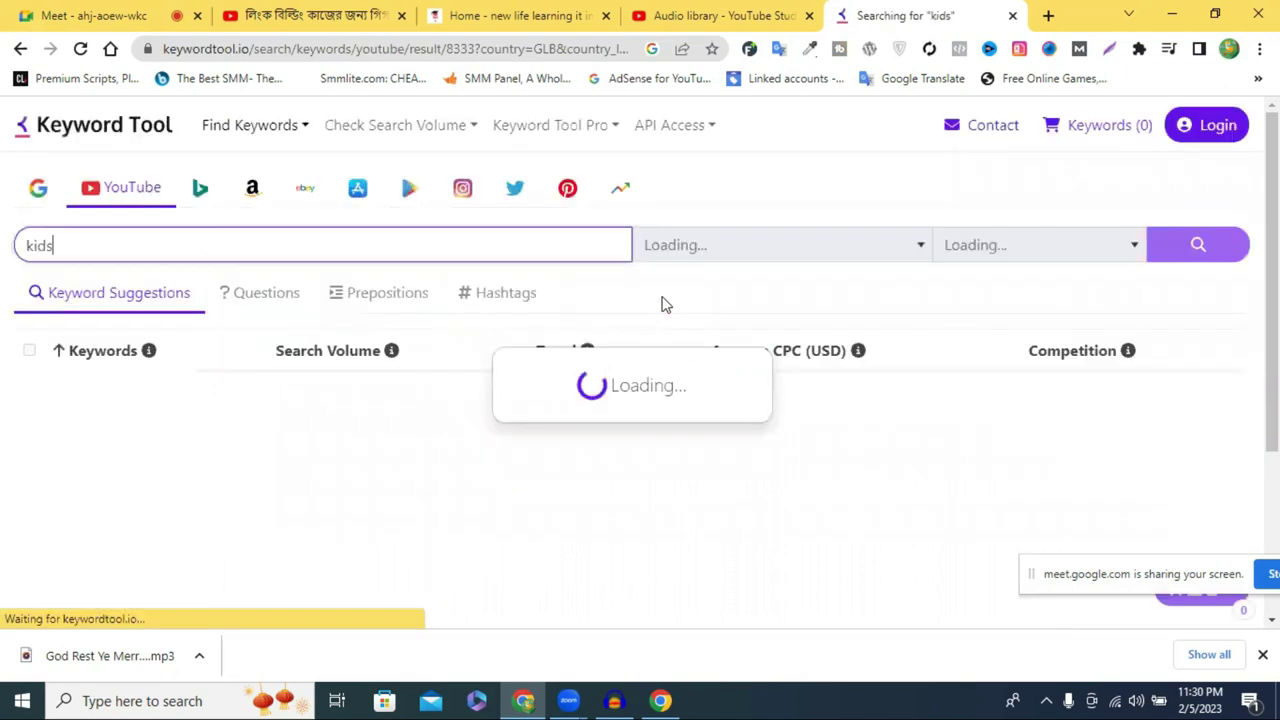
Step: Select the top suggestion 'kids' from the keyword results for copying
{"action": "scroll", "coordinate": [708, 308], "scroll_direction": "down", "scroll_amount": 3}
{"action": "scroll", "coordinate": [711, 306], "scroll_direction": "up", "scroll_amount": 2}
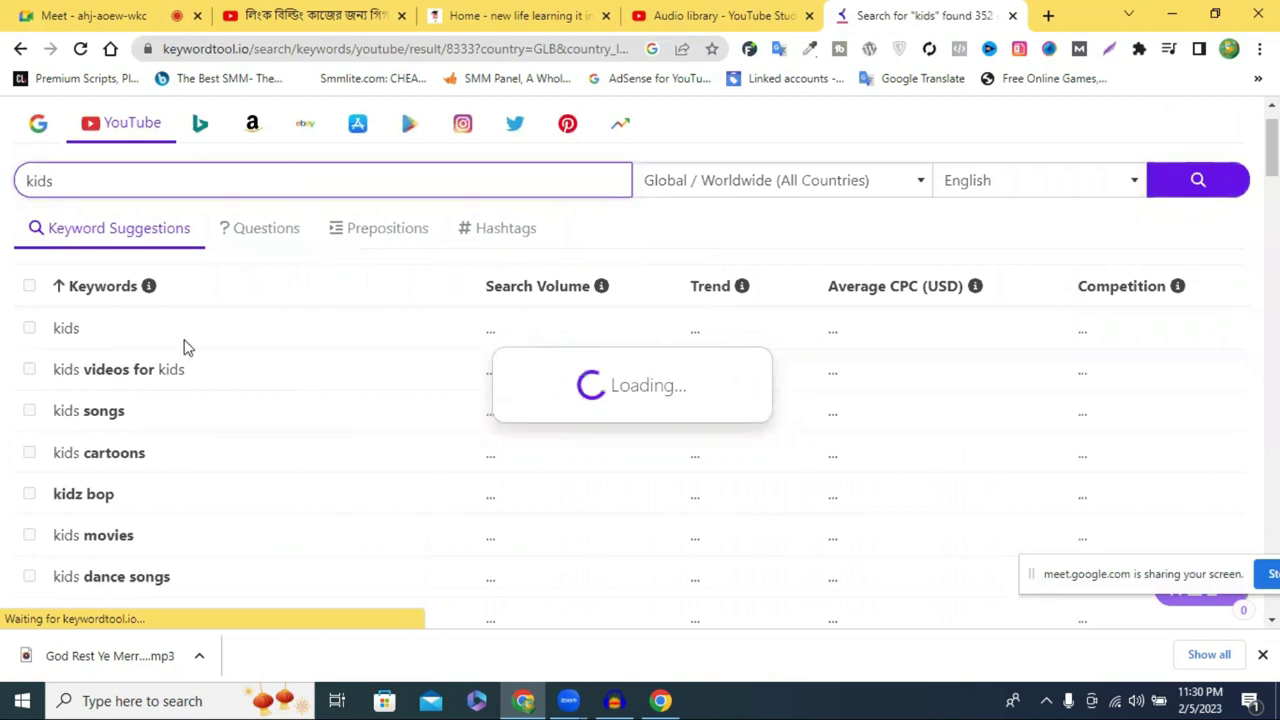
{"action": "scroll", "coordinate": [296, 394], "scroll_direction": "down", "scroll_amount": 3}
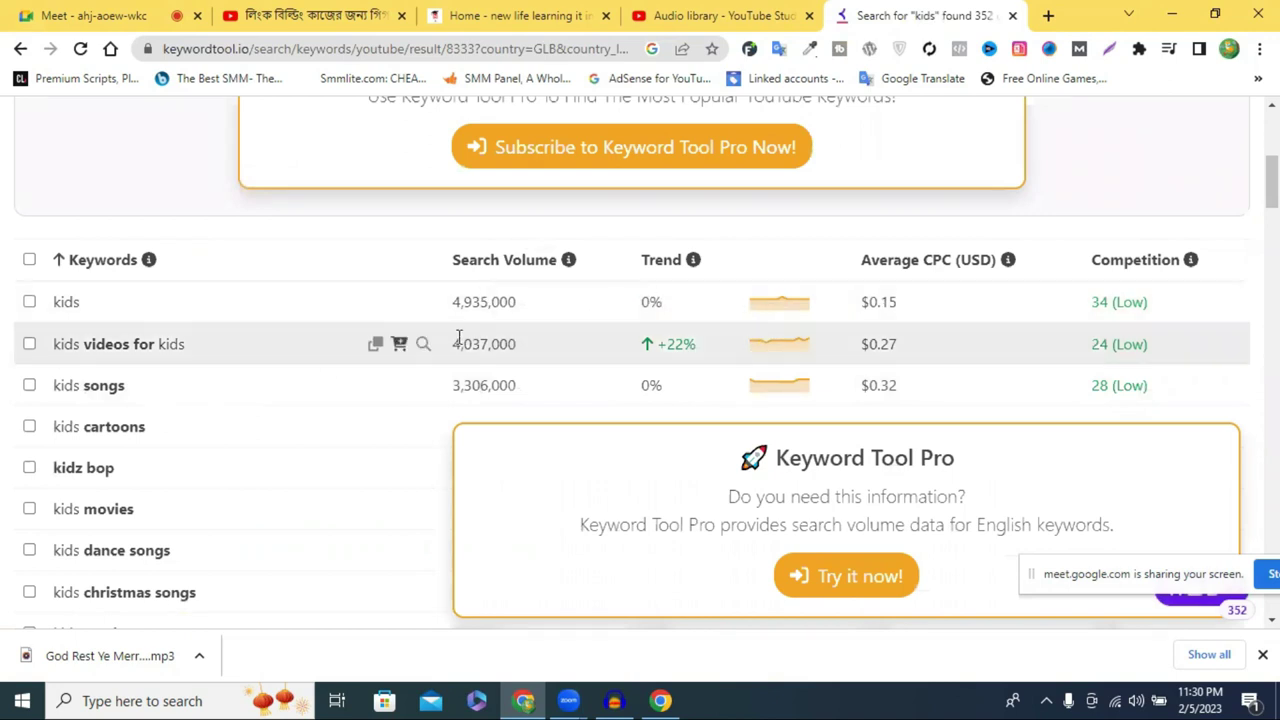
{"action": "left_click", "coordinate": [29, 303]}
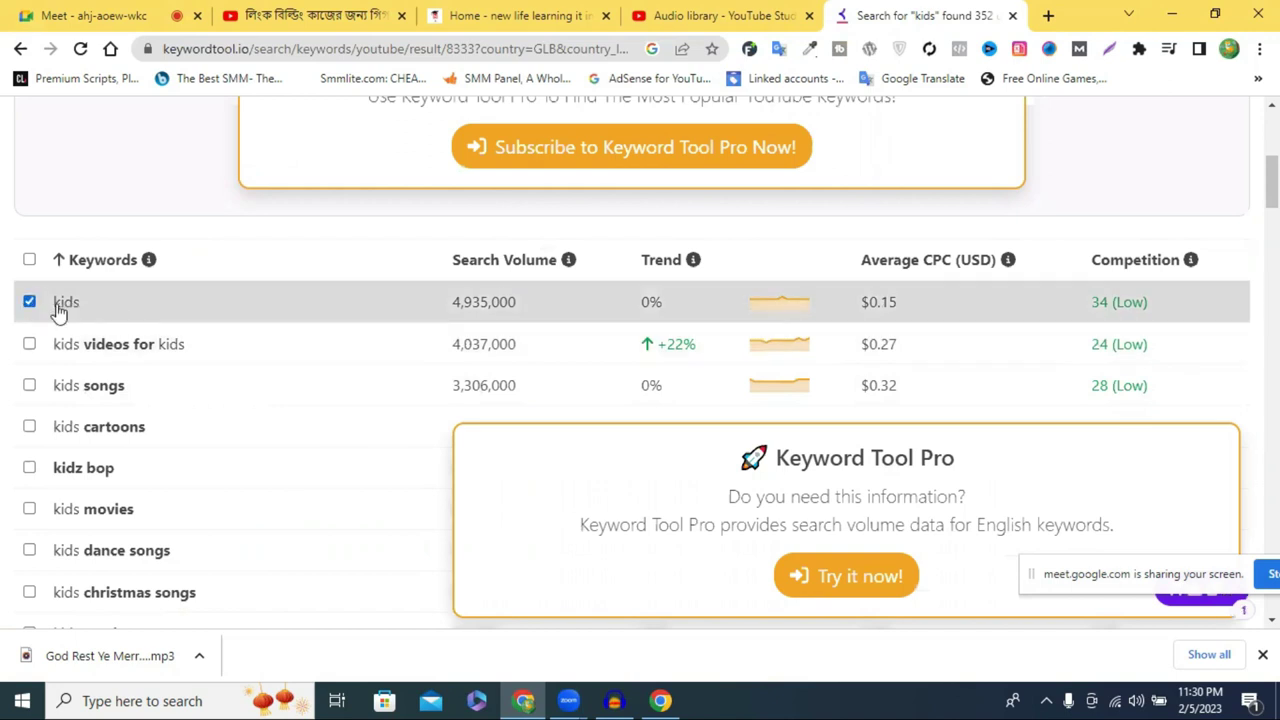
{"action": "double_click", "coordinate": [57, 310]}
{"action": "key", "text": "ctrl+c"}
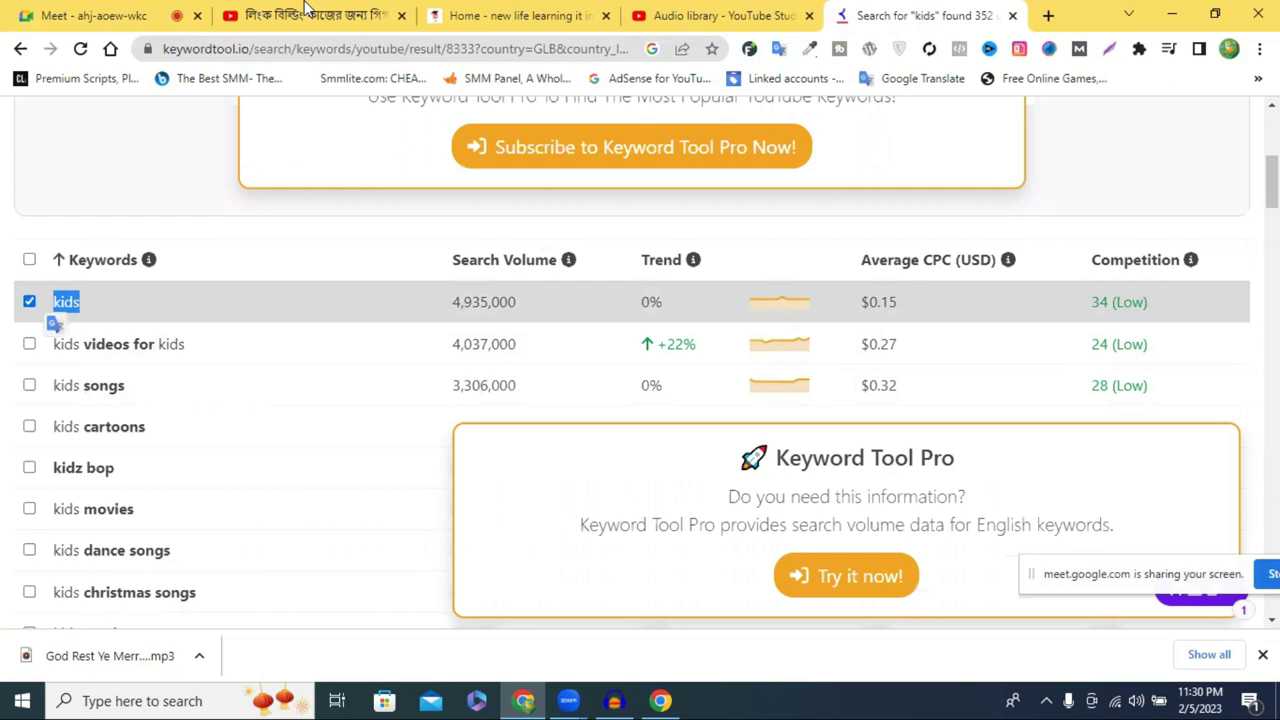
{"action": "left_click", "coordinate": [307, 14]}
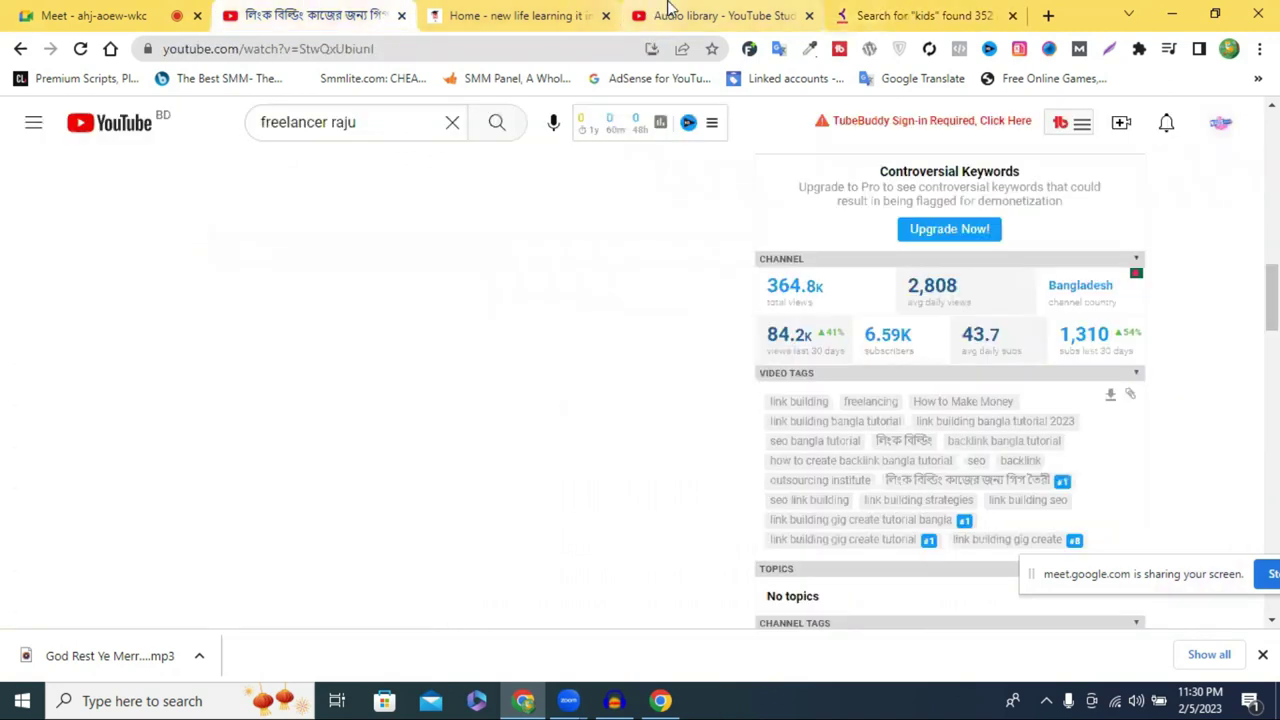
Step: Add 'kids', 'kids videos for kids', 'kids songs' and 'kids movies' to the channel keywords
{"action": "left_click", "coordinate": [670, 8]}
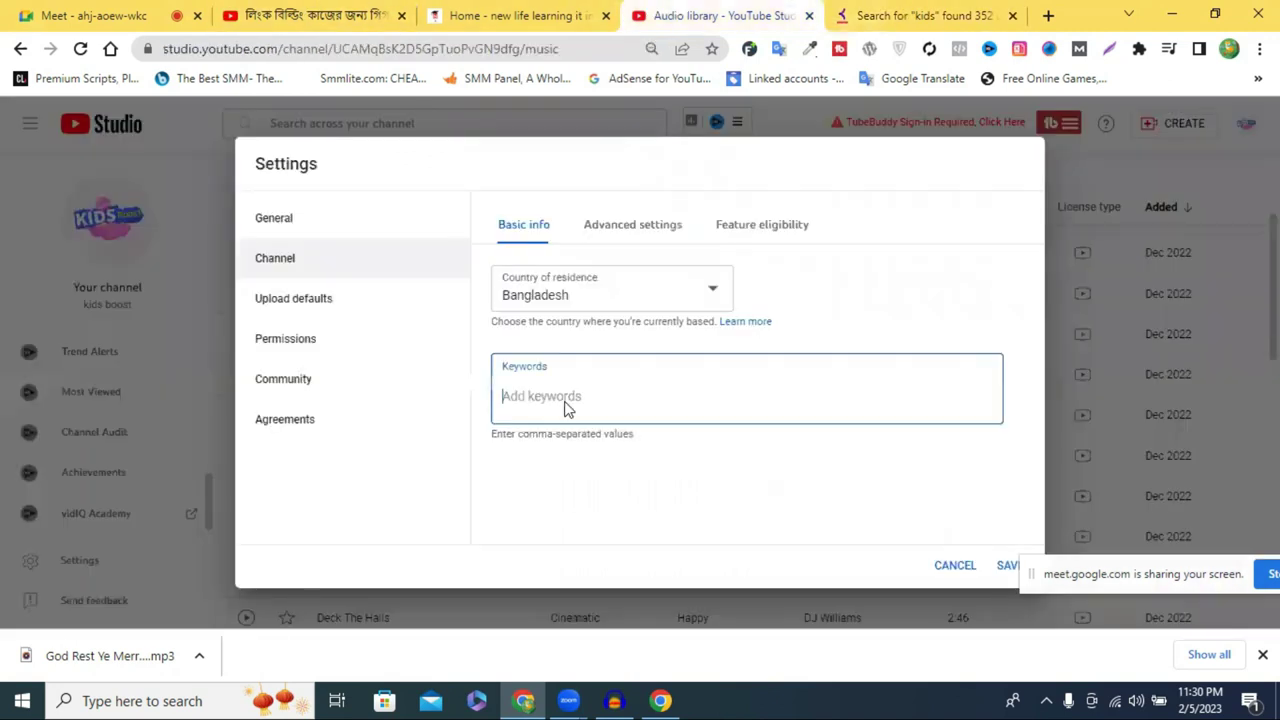
{"action": "key", "text": "ctrl+v"}
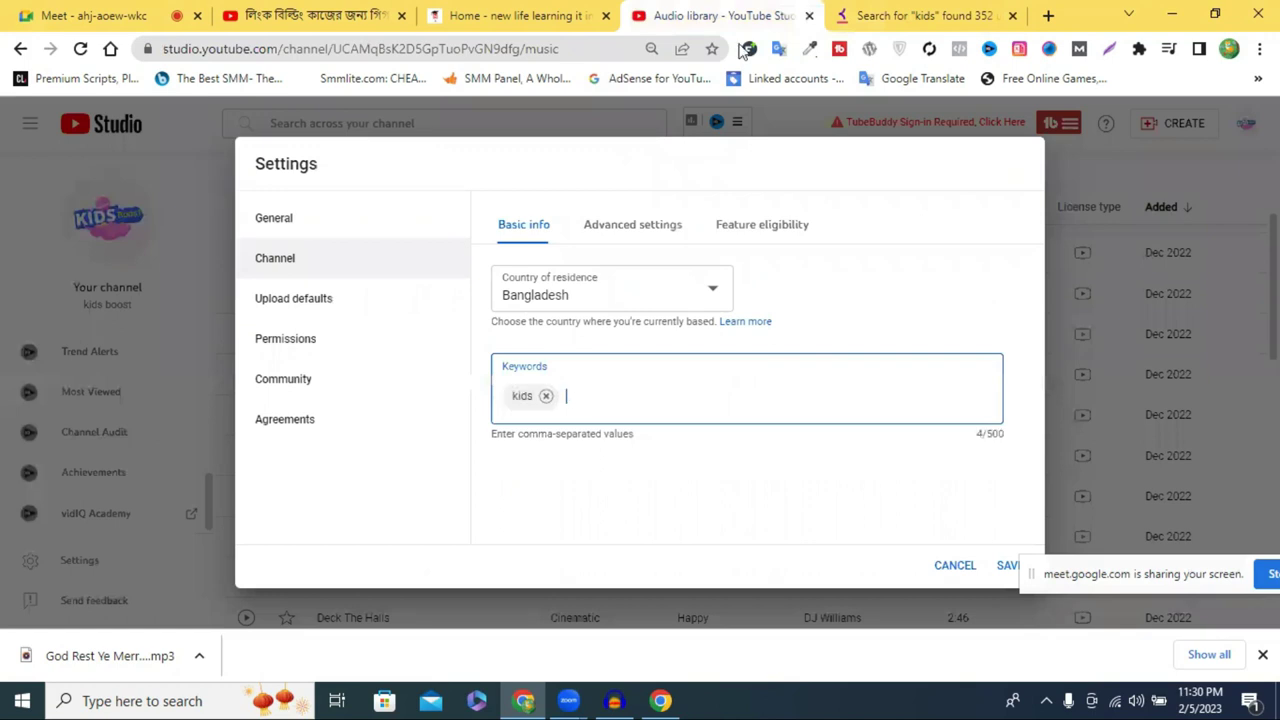
{"action": "left_click", "coordinate": [898, 12]}
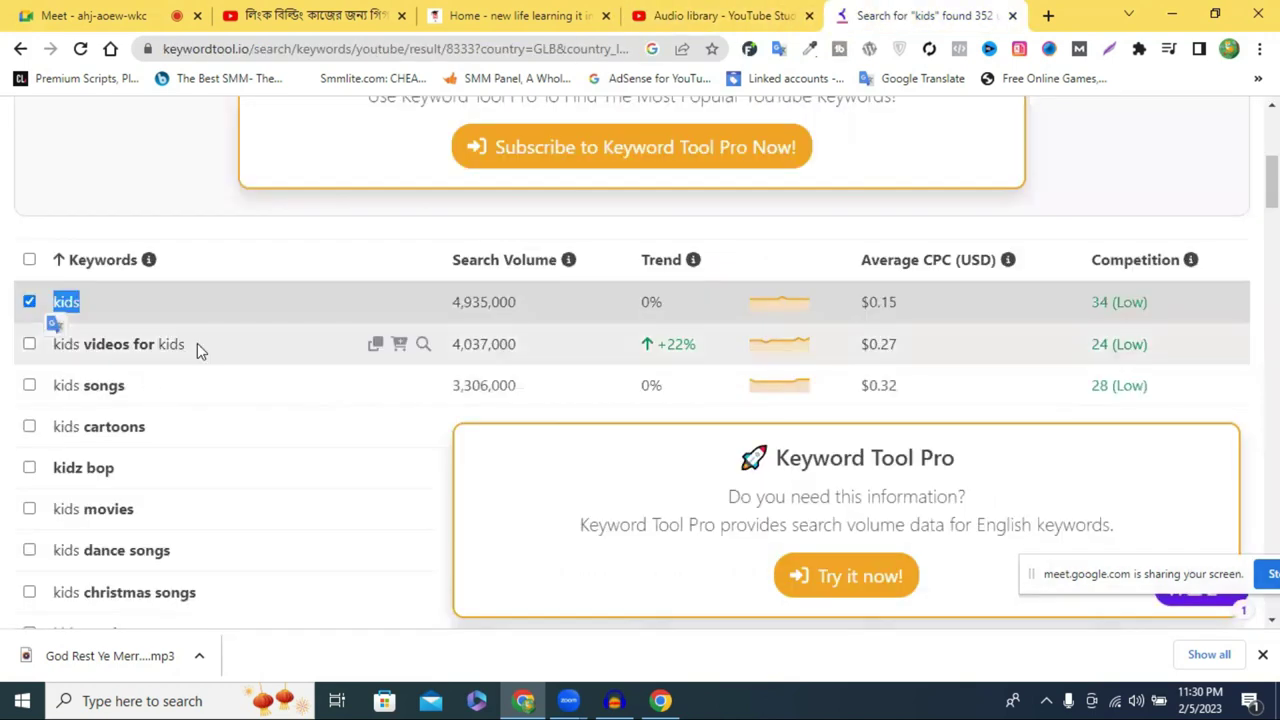
{"action": "left_click", "coordinate": [377, 345]}
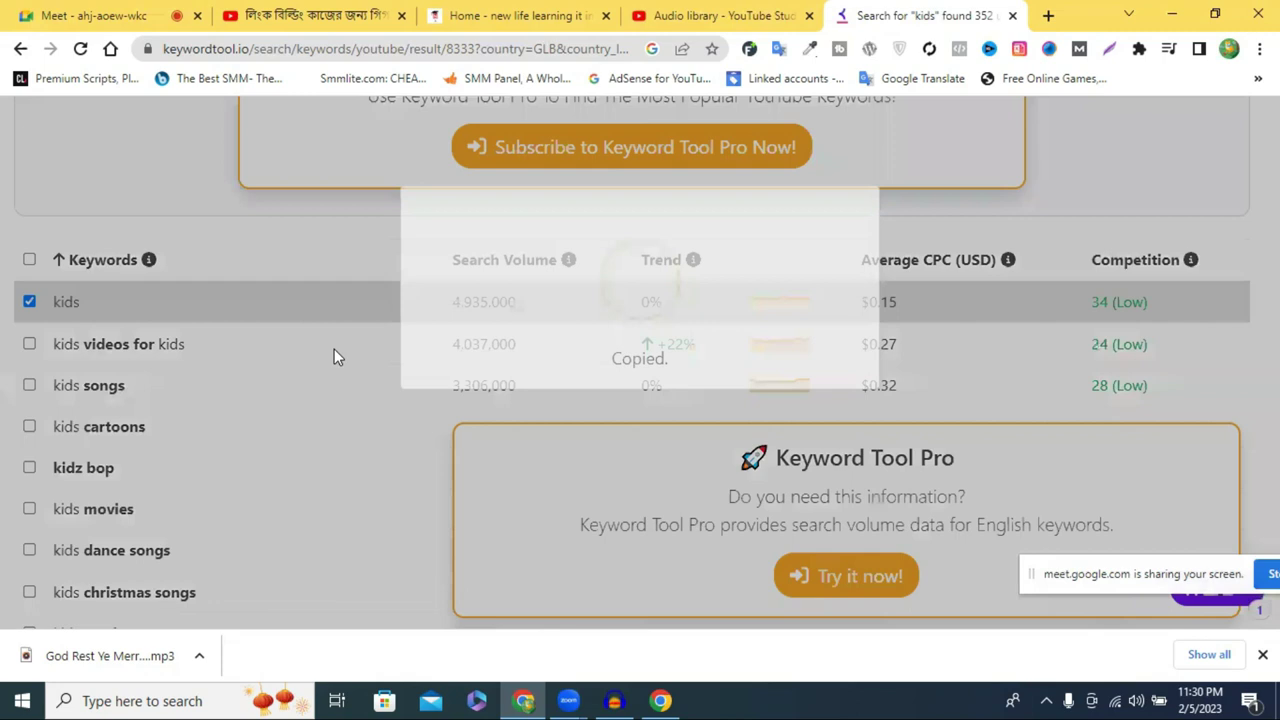
{"action": "key", "text": "ctrl+shift+Tab"}
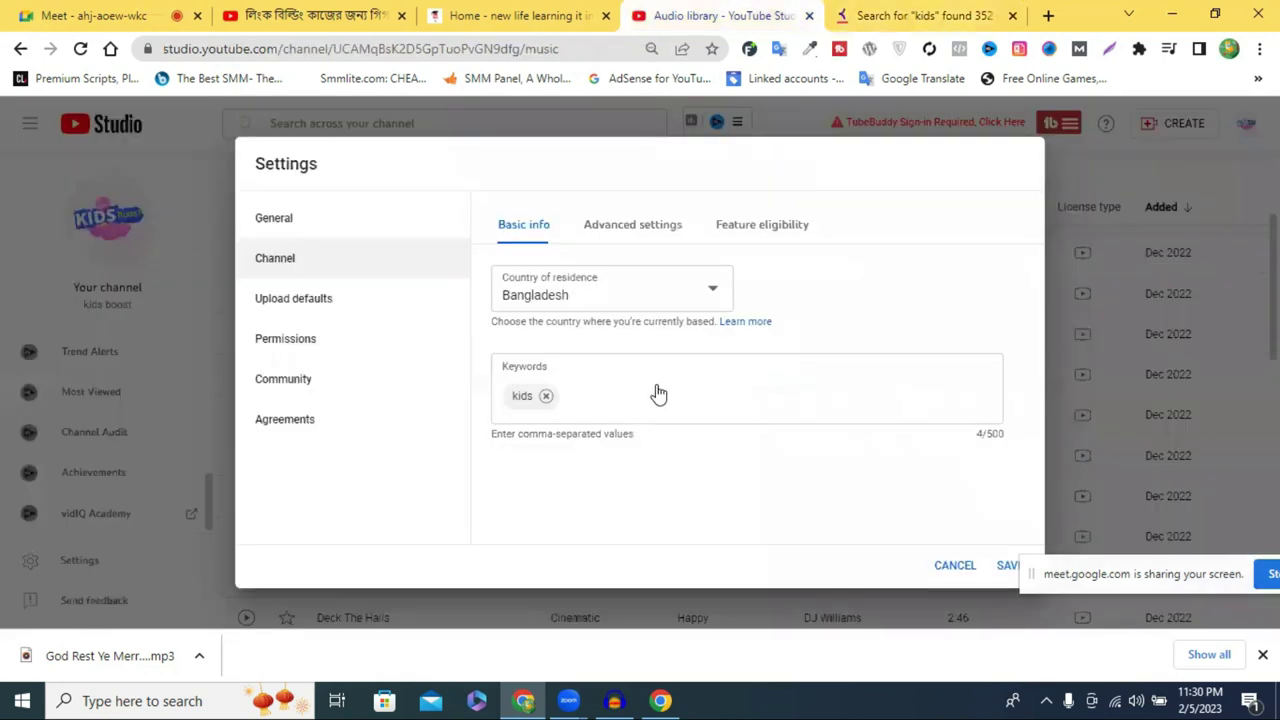
{"action": "key", "text": "ctrl+v"}
{"action": "key", "text": "ctrl+Tab"}
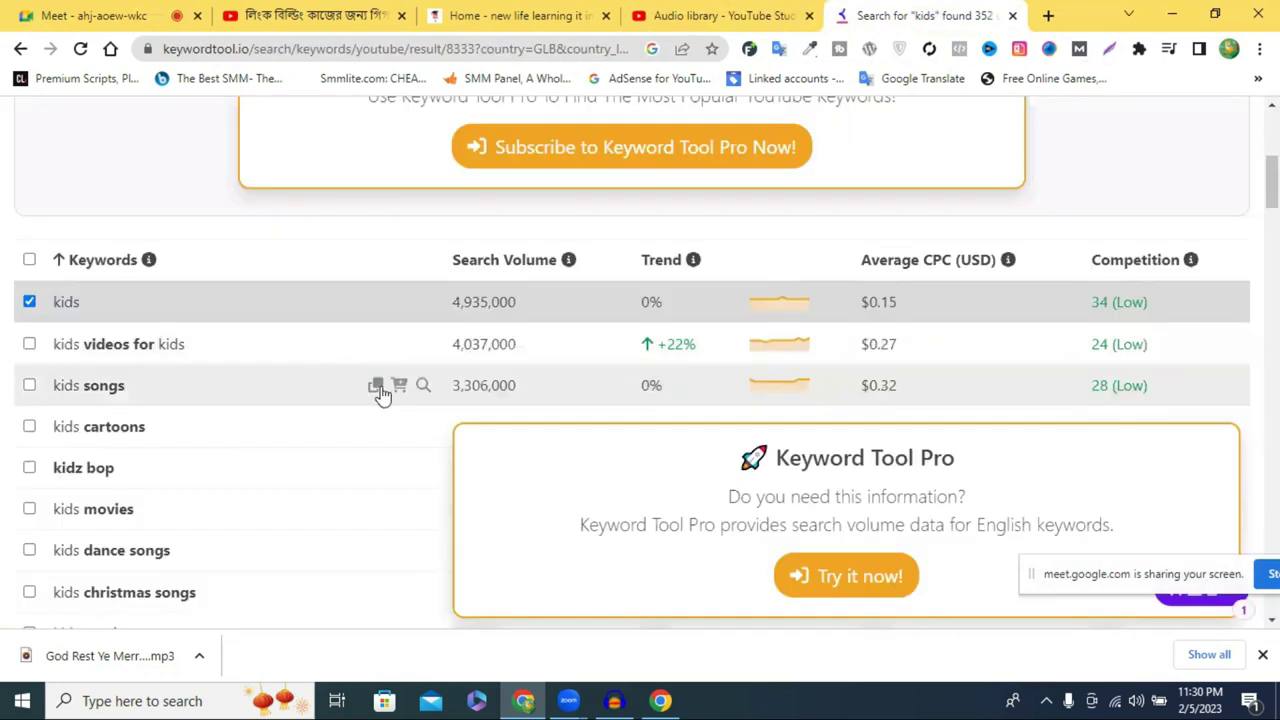
{"action": "left_click", "coordinate": [724, 14]}
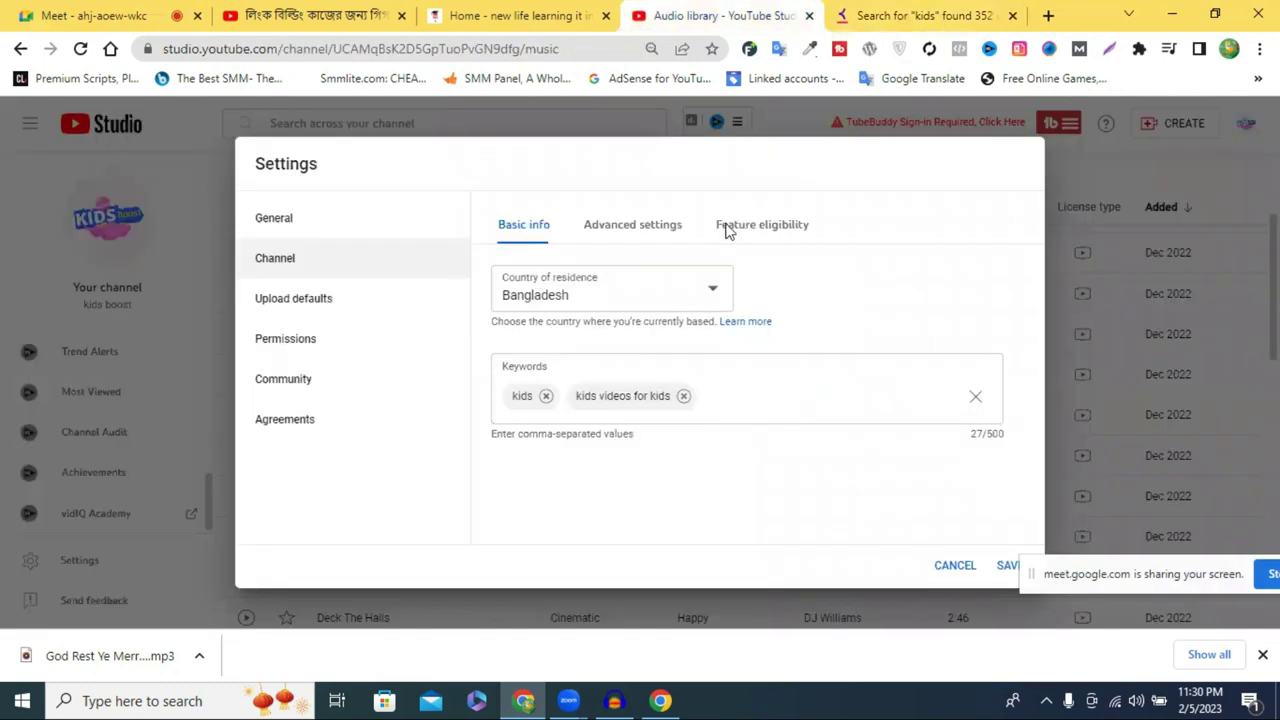
{"action": "key", "text": "ctrl+v"}
{"action": "key", "text": "ctrl+Tab"}
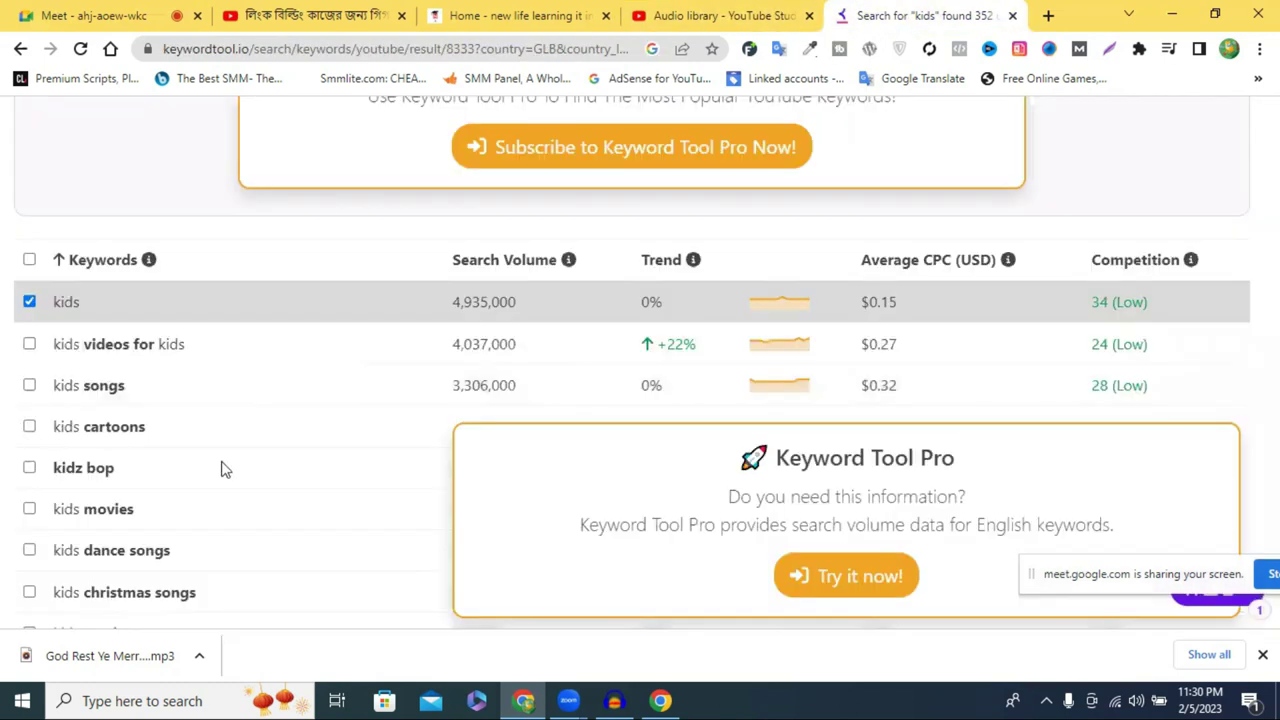
{"action": "left_click", "coordinate": [375, 510]}
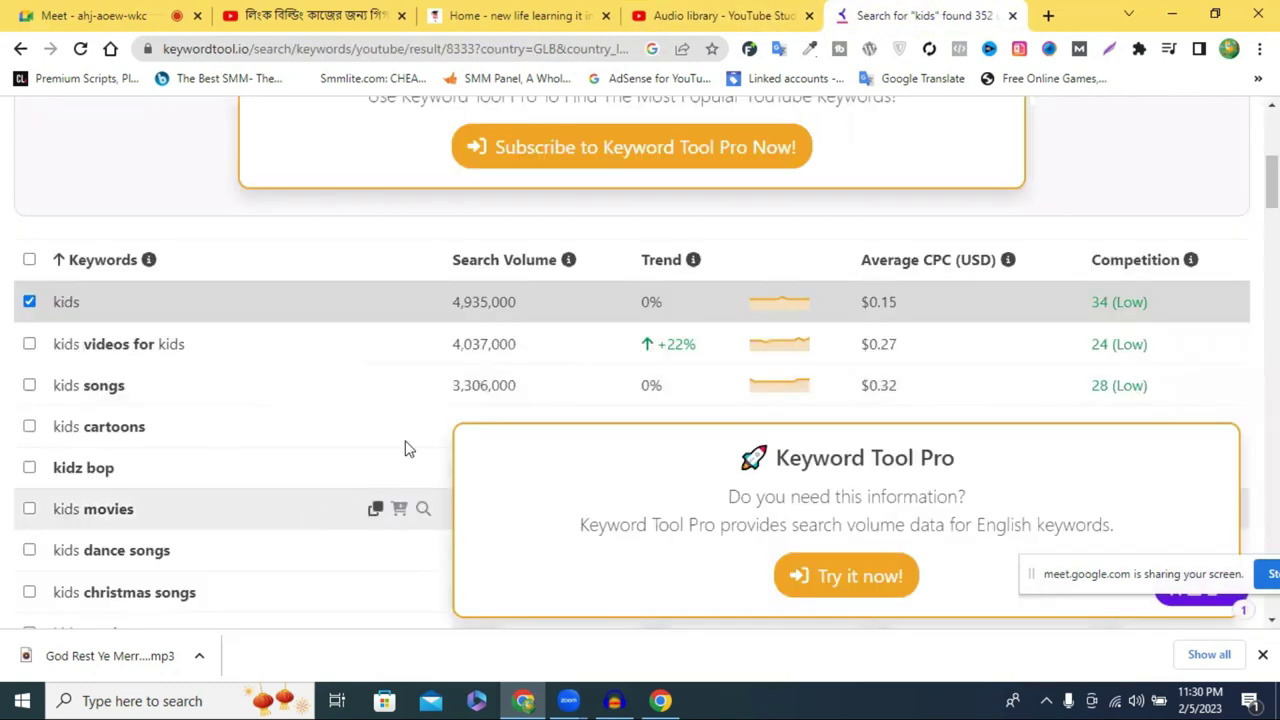
{"action": "key", "text": "ctrl+shift+Tab"}
{"action": "key", "text": "ctrl+v"}
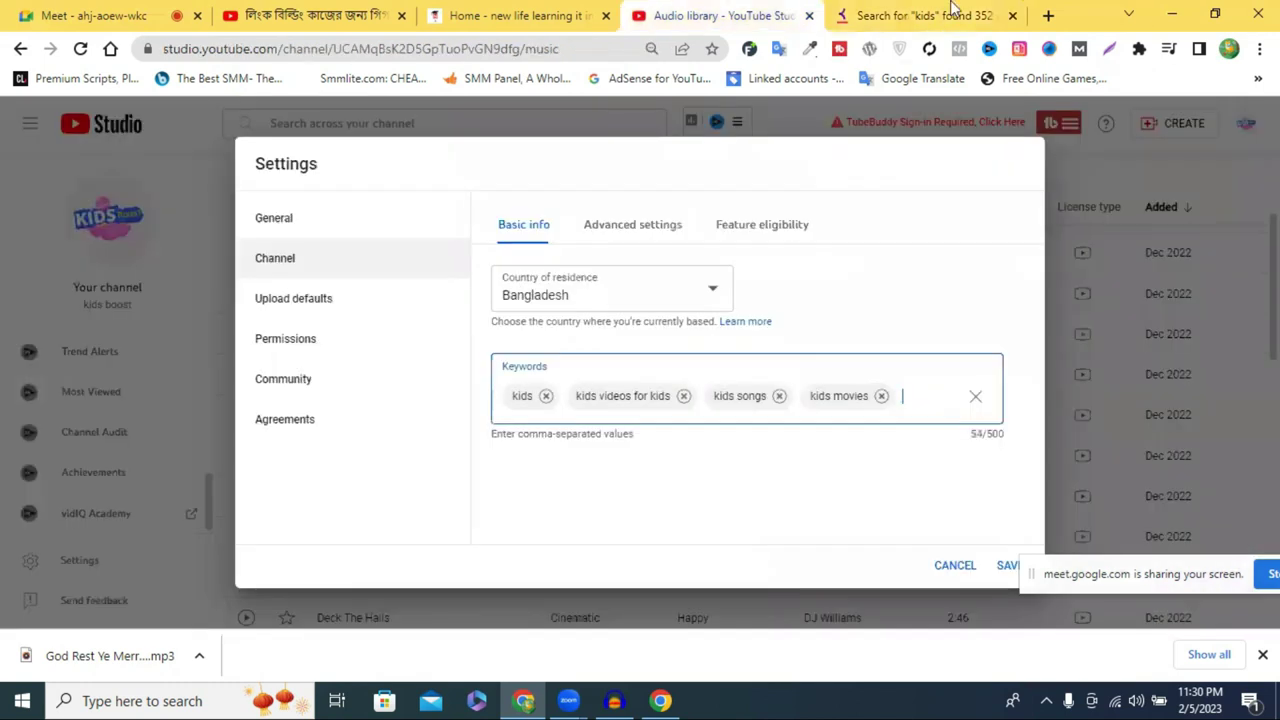
Step: Add 'kids shows', 'kids learning videos' and 'kids art hub' to the channel keywords
{"action": "key", "text": "ctrl+Tab"}
{"action": "scroll", "coordinate": [340, 509], "scroll_direction": "down", "scroll_amount": 2}
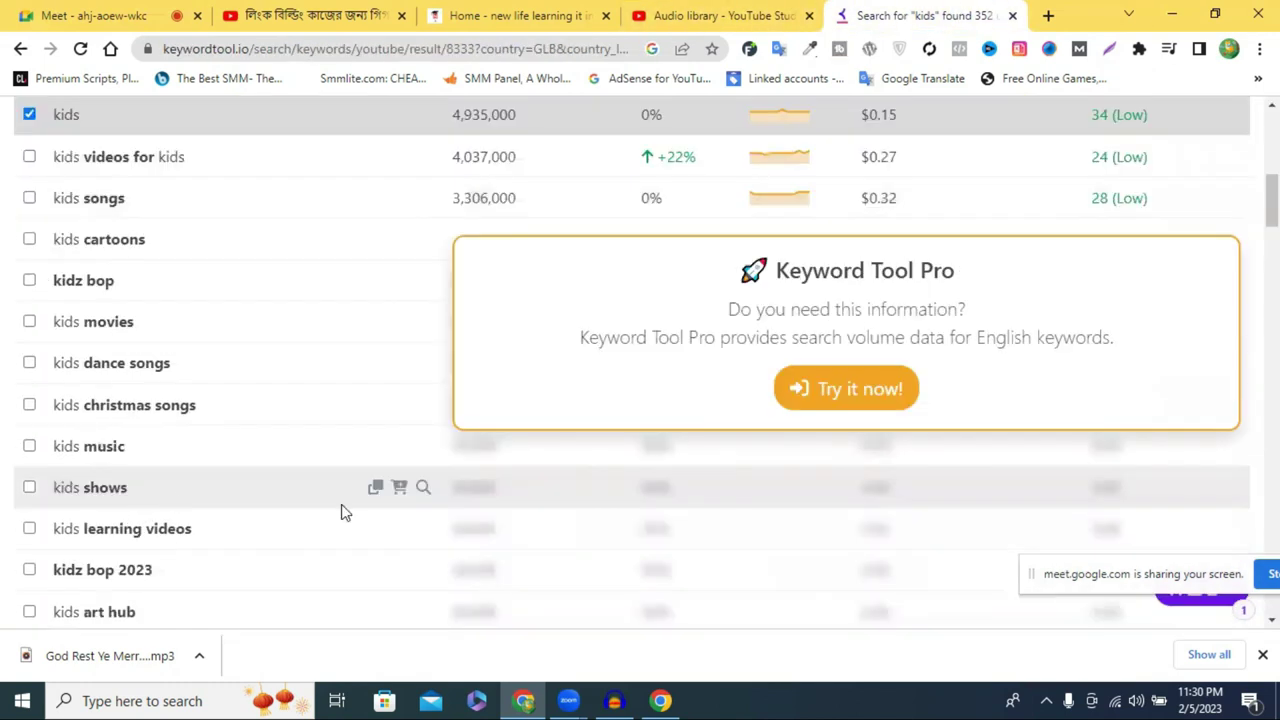
{"action": "key", "text": "ctrl+shift+Tab"}
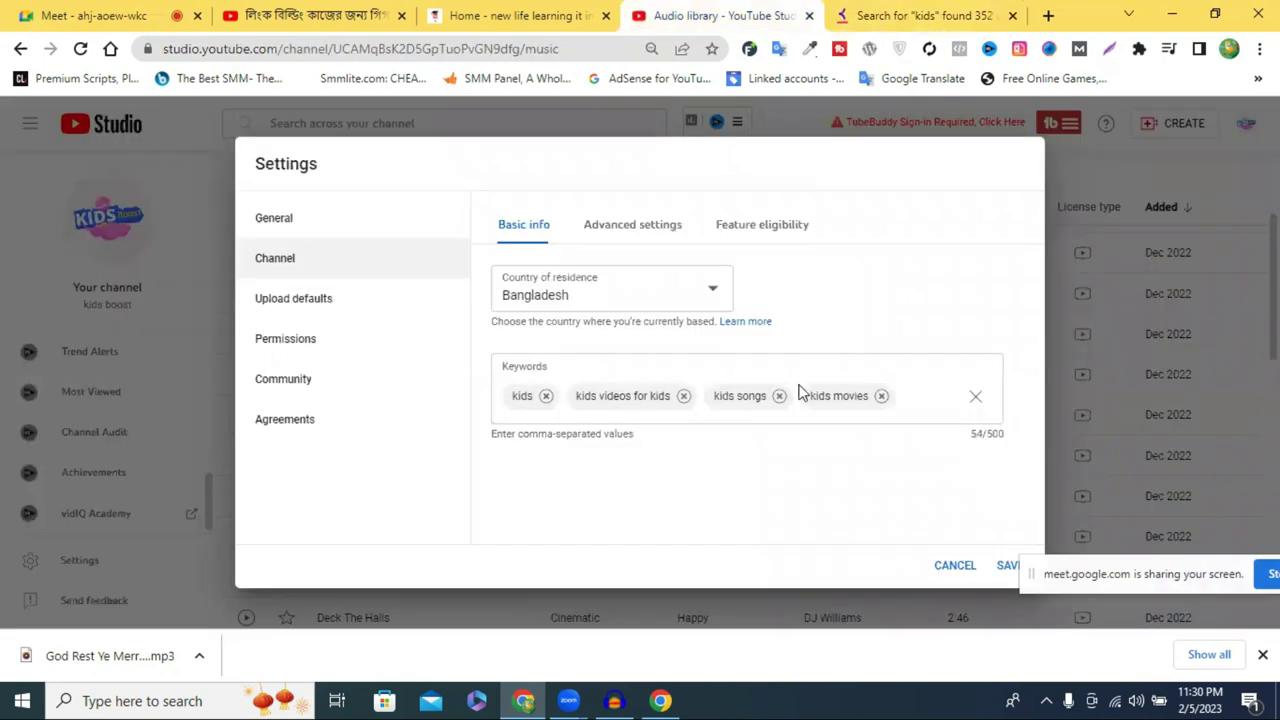
{"action": "key", "text": "ctrl+v"}
{"action": "key", "text": "ctrl+Tab"}
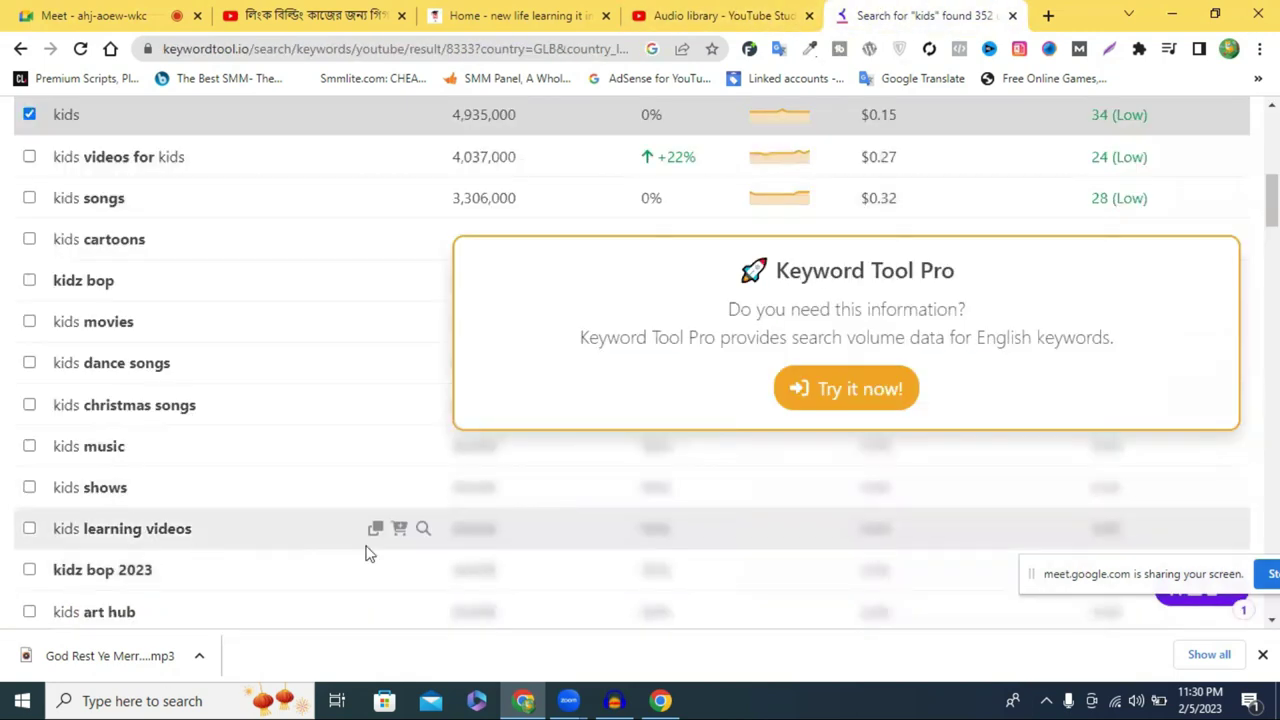
{"action": "key", "text": "ctrl+shift+Tab"}
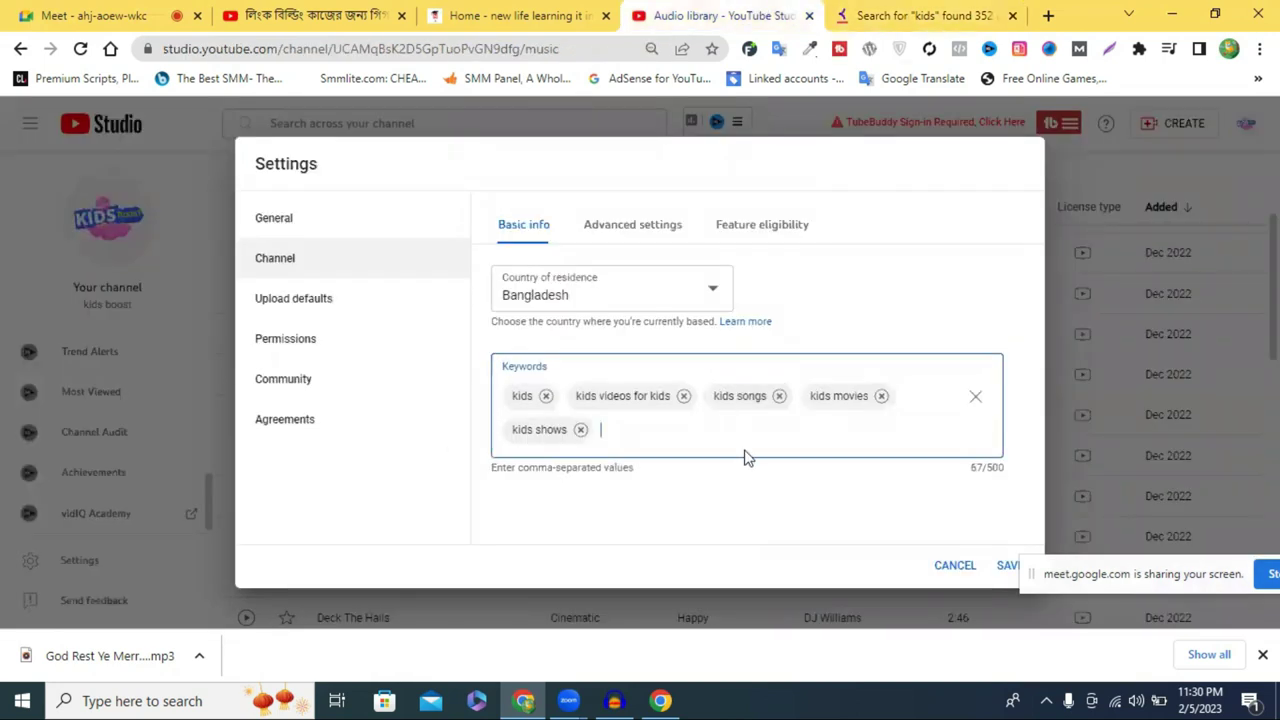
{"action": "key", "text": "ctrl+v"}
{"action": "key", "text": "ctrl+Tab"}
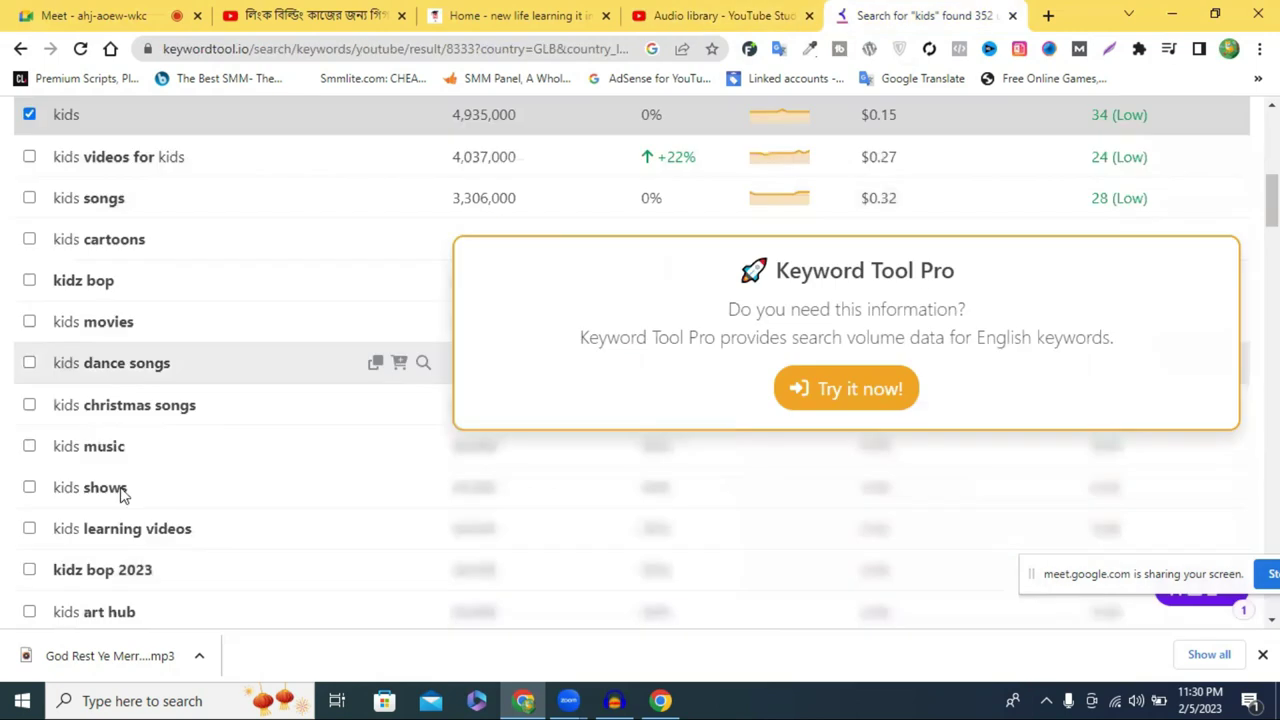
{"action": "scroll", "coordinate": [140, 505], "scroll_direction": "down", "scroll_amount": 1}
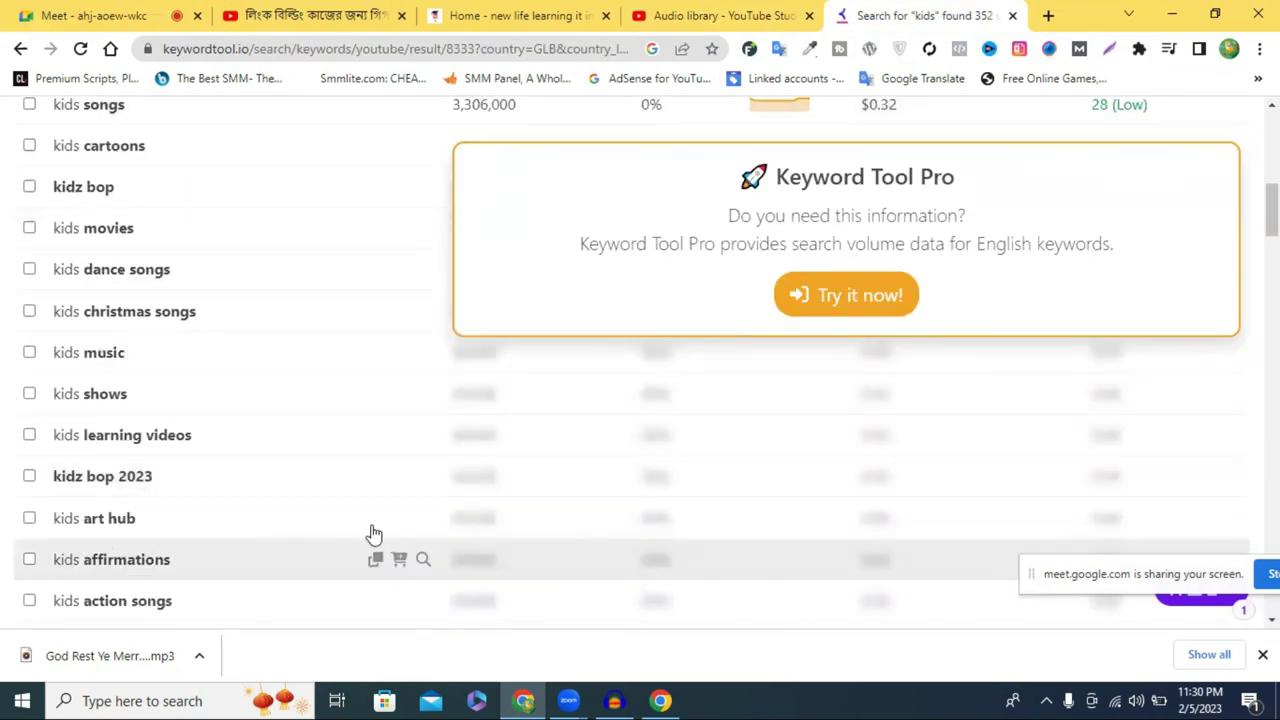
{"action": "key", "text": "ctrl+shift+Tab"}
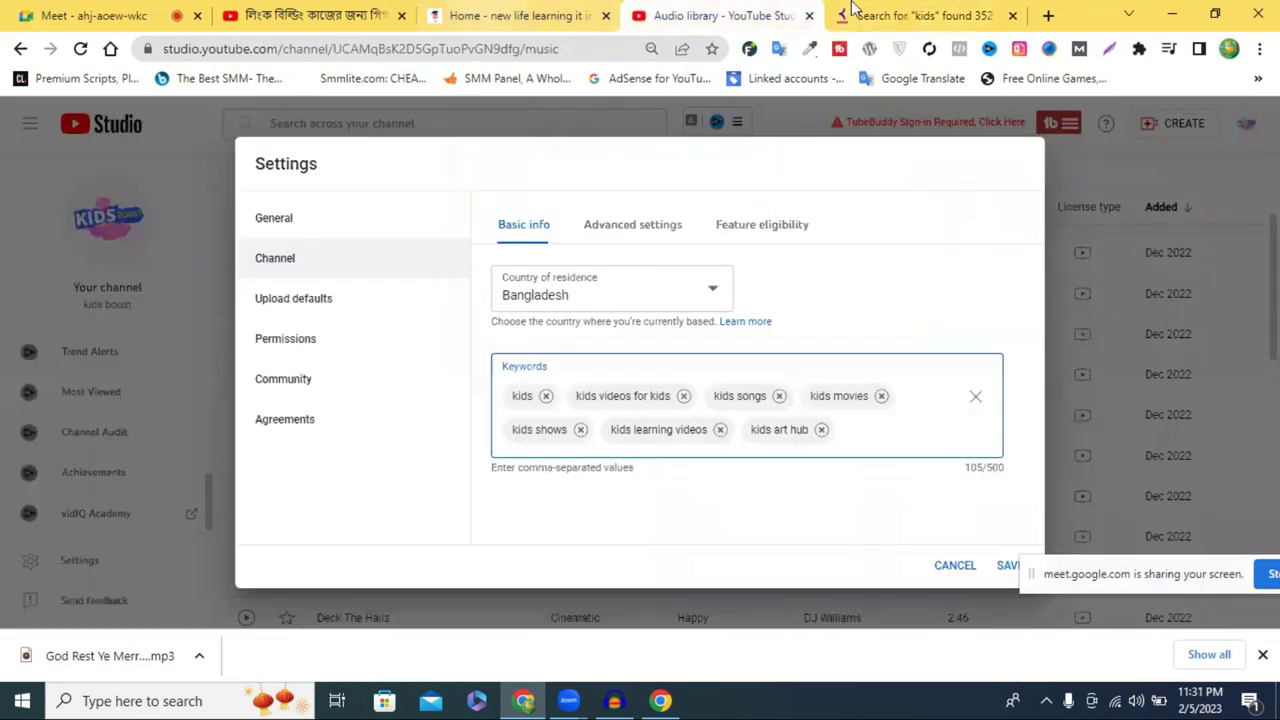
{"action": "key", "text": "ctrl+Tab"}
{"action": "scroll", "coordinate": [170, 500], "scroll_direction": "down", "scroll_amount": 1}
{"action": "scroll", "coordinate": [175, 440], "scroll_direction": "down", "scroll_amount": 1}
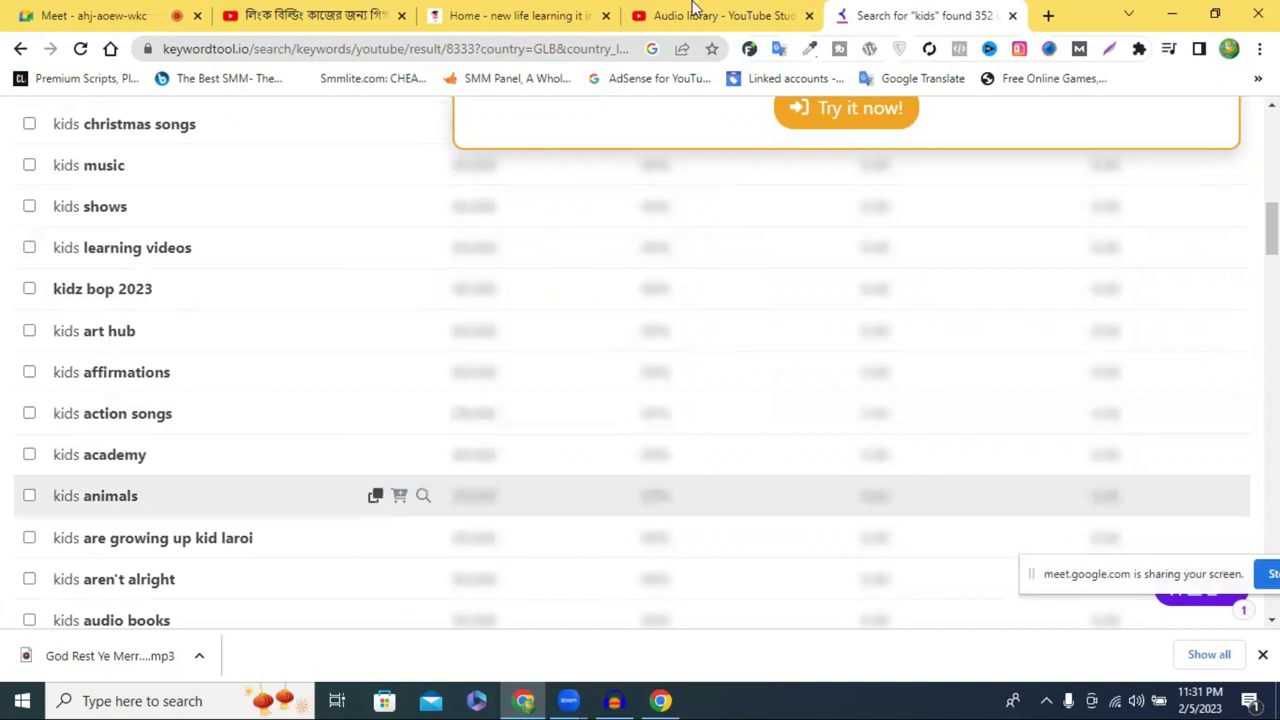
Step: Add 'kids animals' and 'a kids life', then save the nine channel keywords
{"action": "key", "text": "ctrl+shift+Tab"}
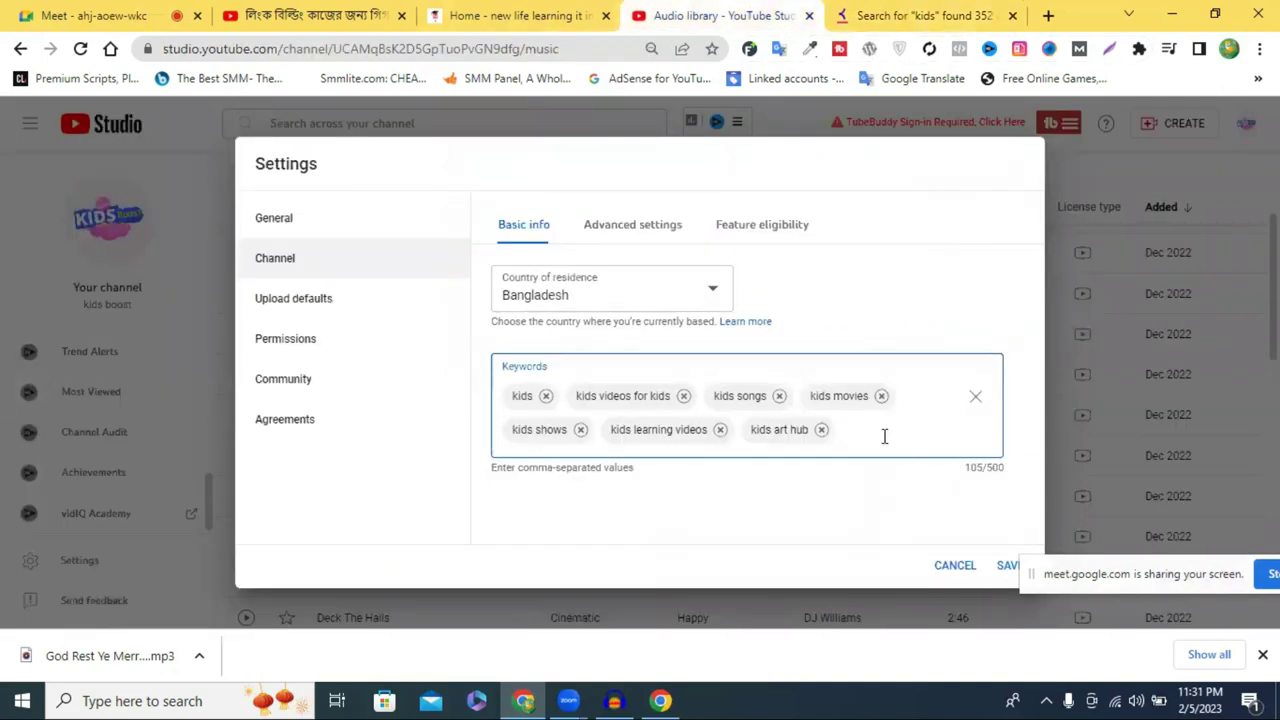
{"action": "key", "text": "ctrl+v"}
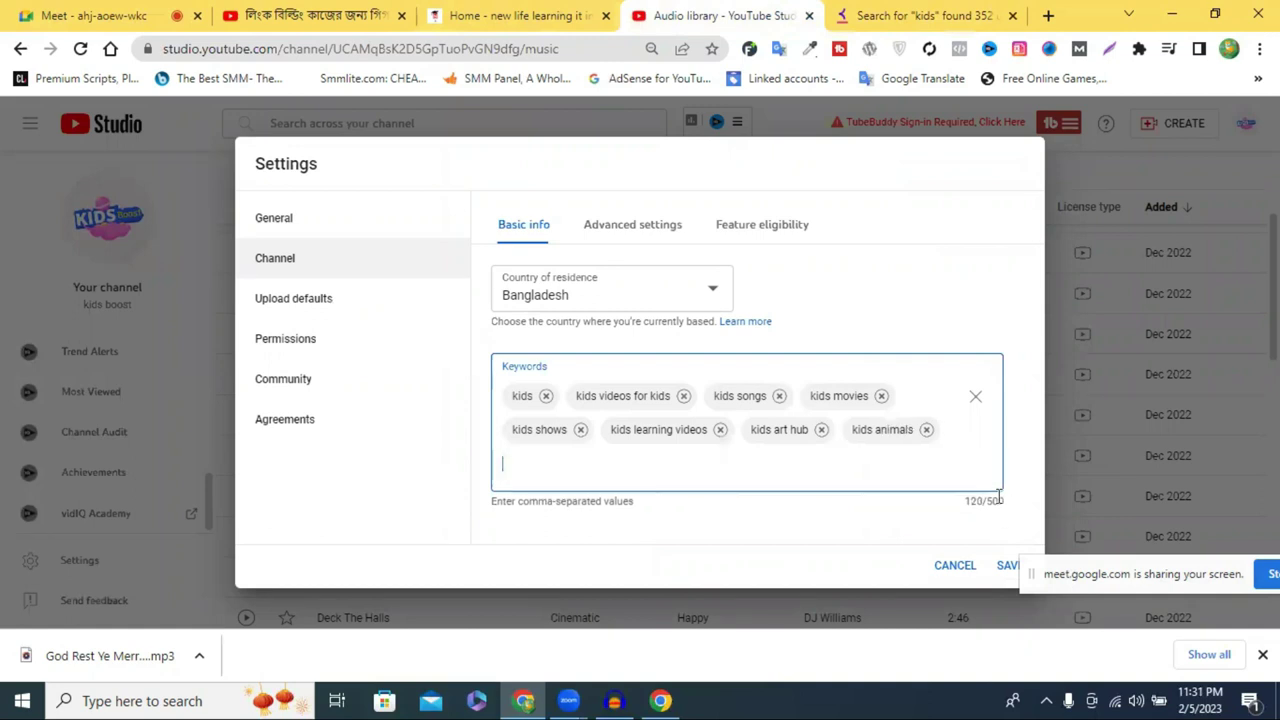
{"action": "key", "text": "ctrl+Tab"}
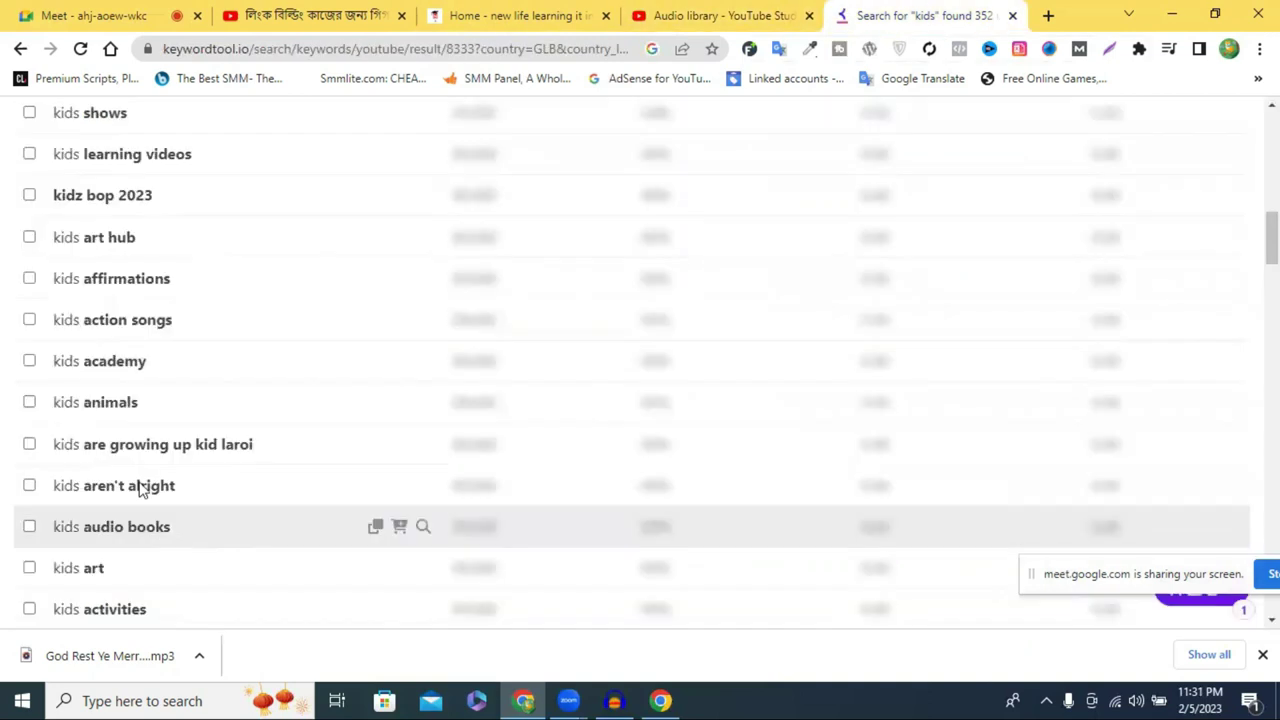
{"action": "scroll", "coordinate": [143, 490], "scroll_direction": "down", "scroll_amount": 2}
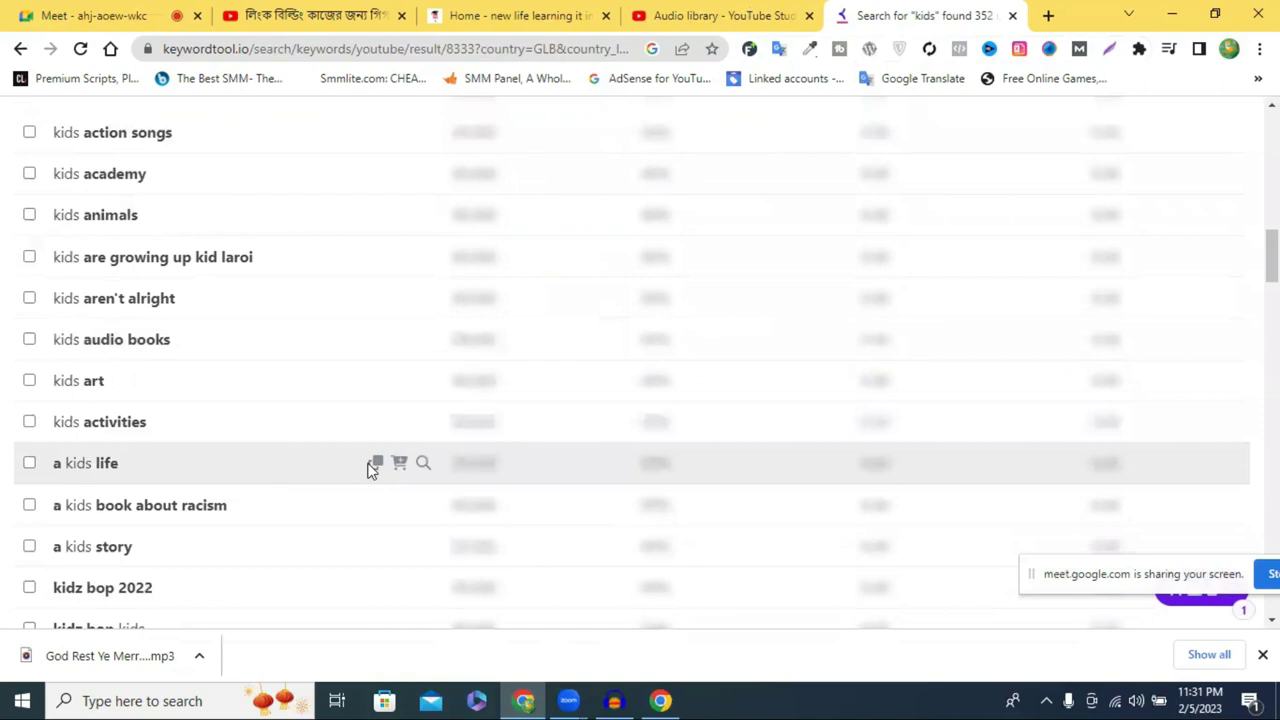
{"action": "key", "text": "ctrl+shift+Tab"}
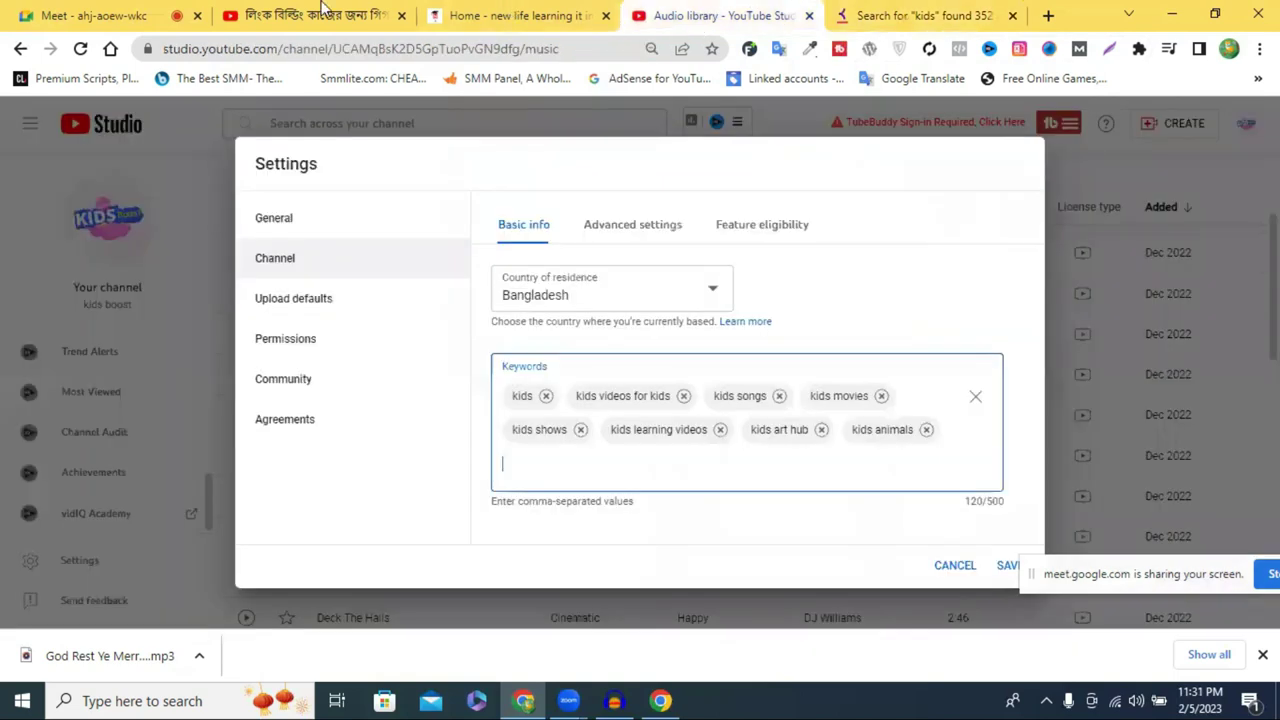
{"action": "left_click", "coordinate": [310, 10]}
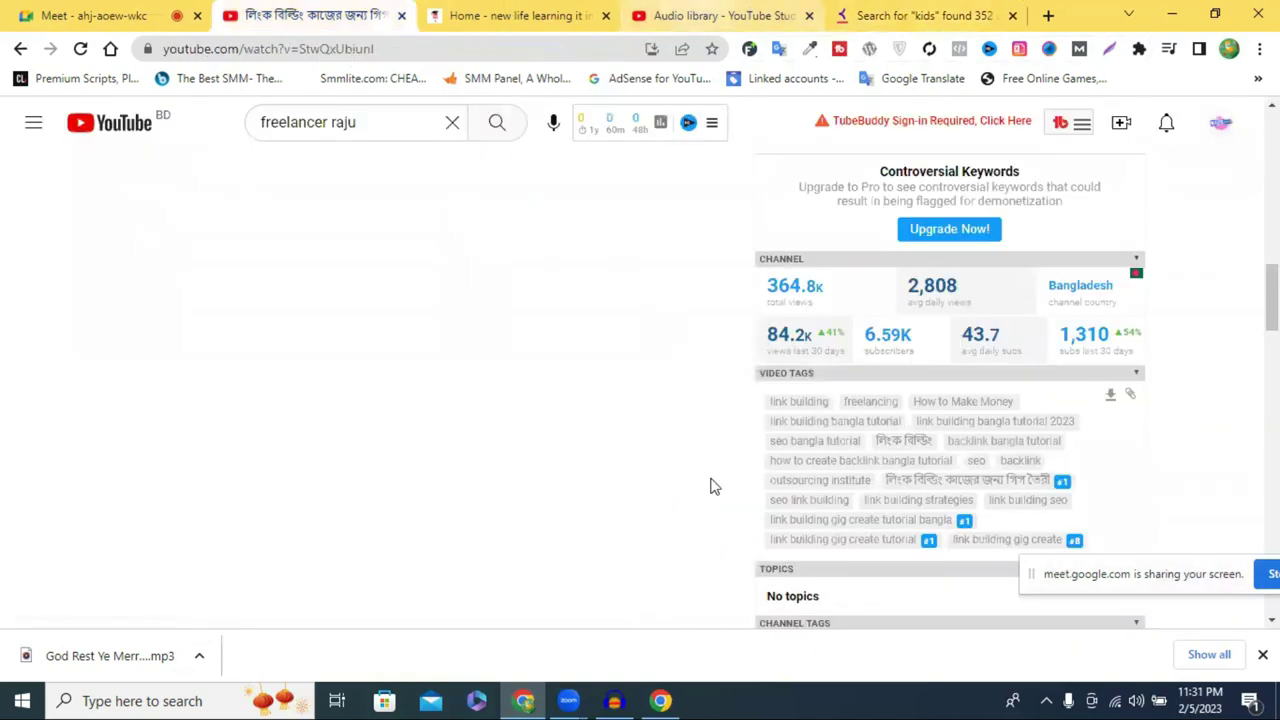
{"action": "key", "text": "ctrl+Tab"}
{"action": "key", "text": "ctrl+Tab"}
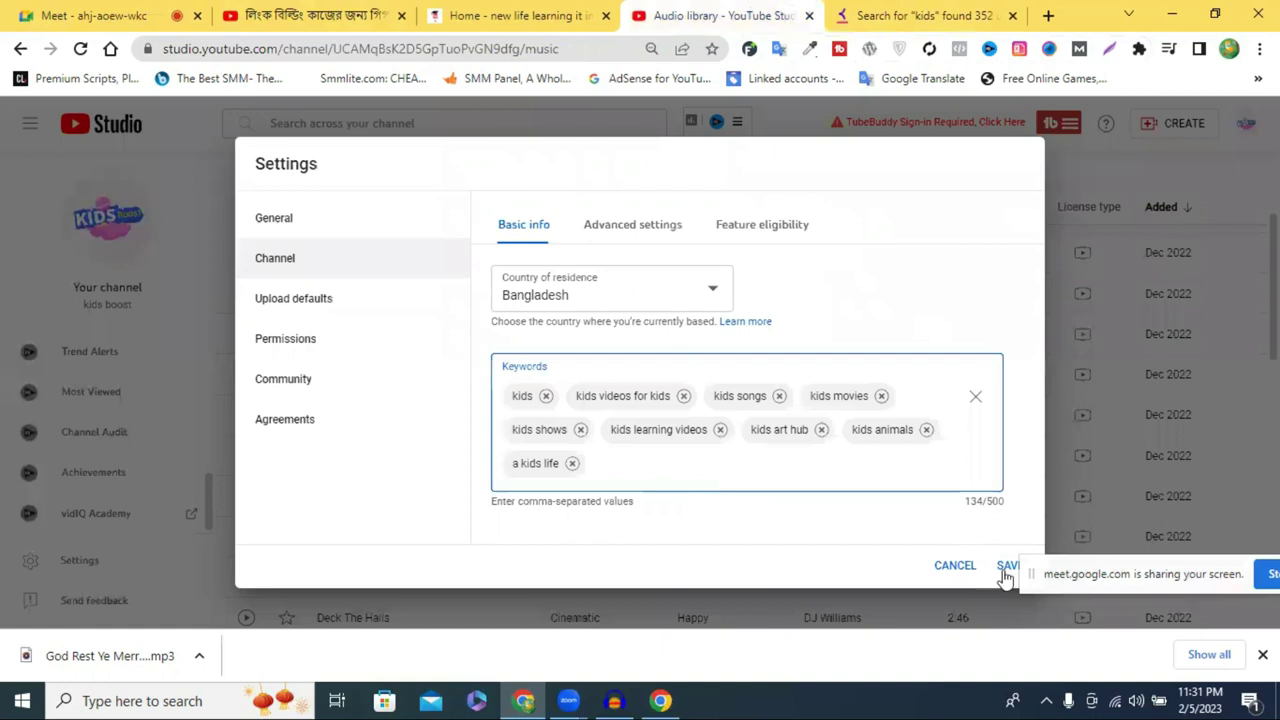
{"action": "left_click", "coordinate": [1006, 573]}
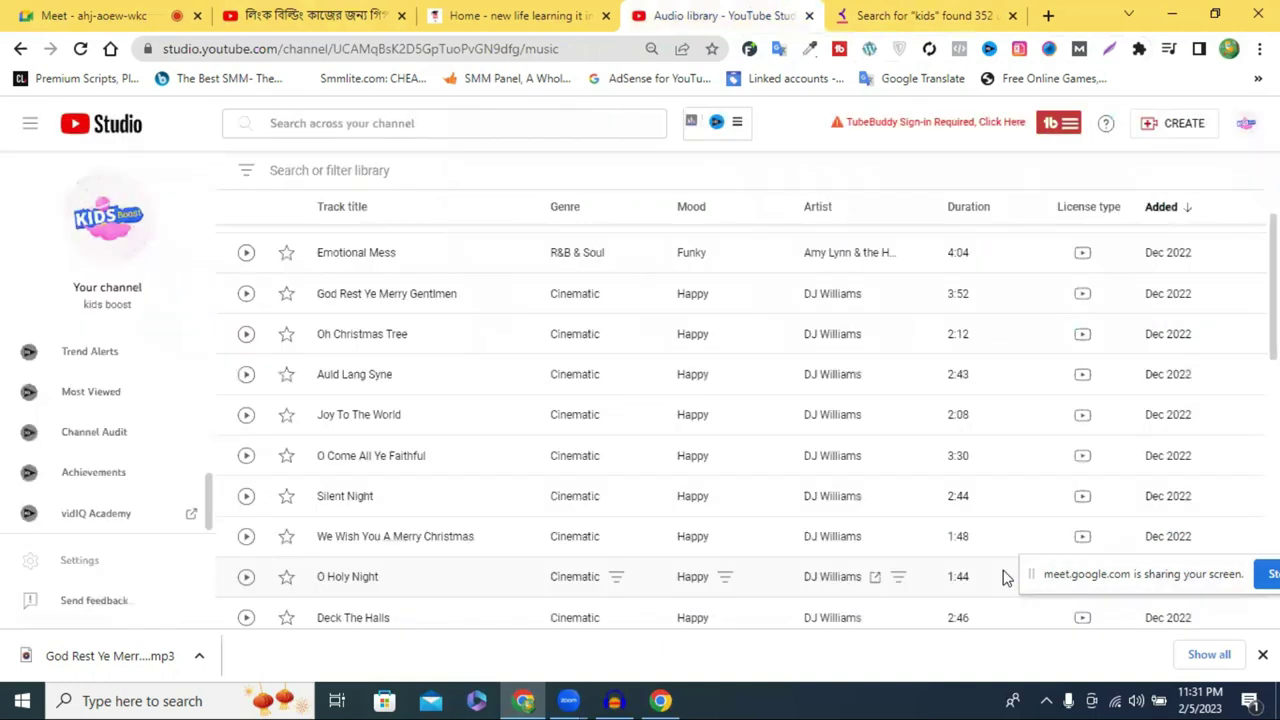
{"action": "left_click", "coordinate": [72, 560]}
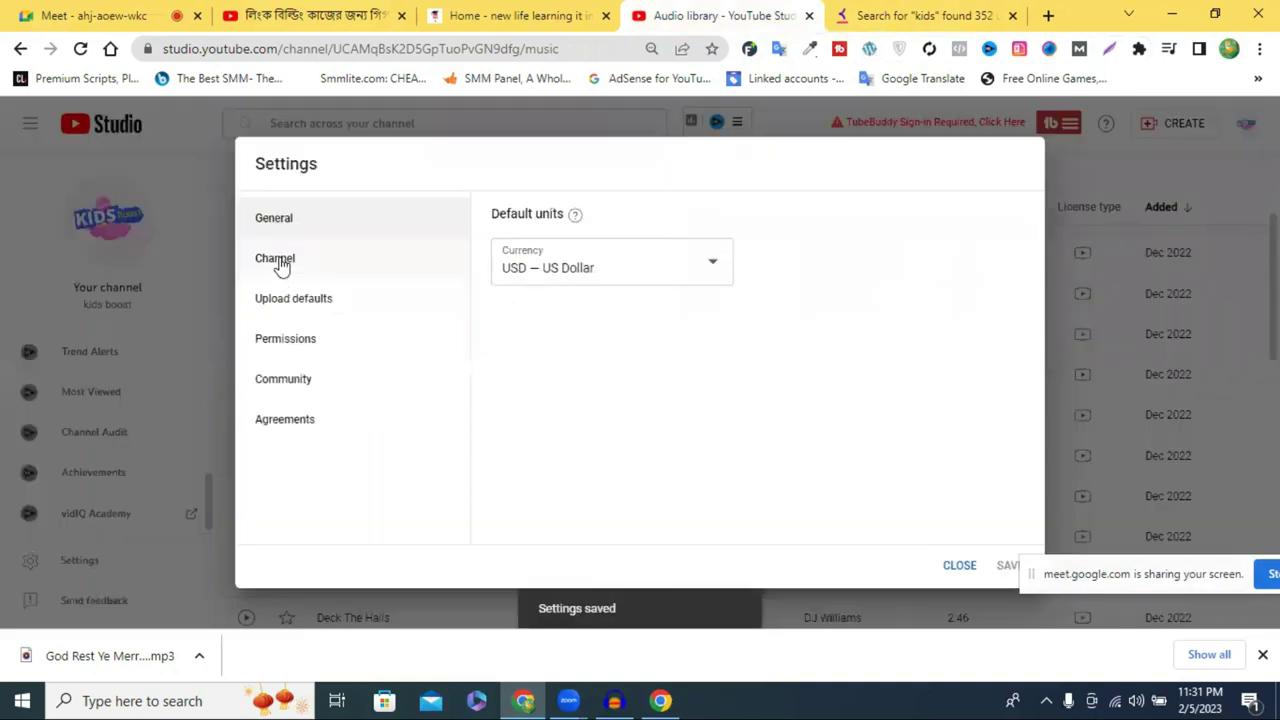
{"action": "left_click", "coordinate": [276, 259]}
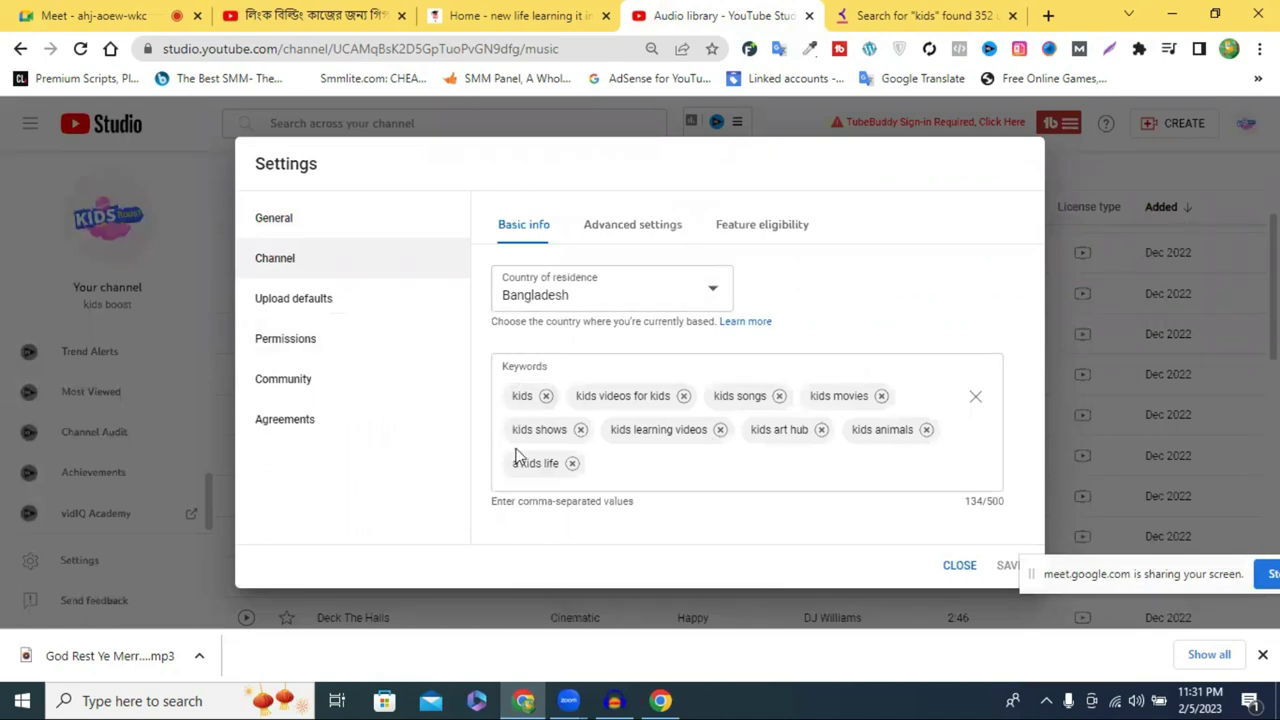
{"action": "left_click", "coordinate": [545, 429]}
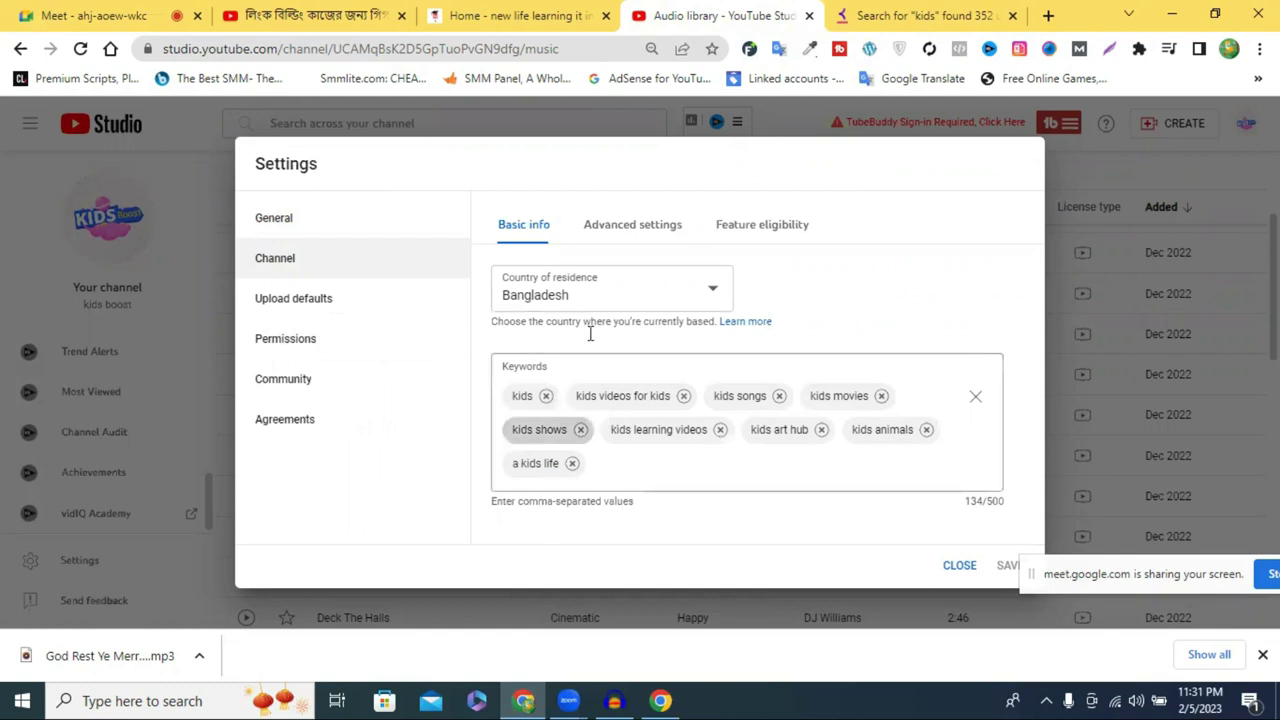
{"action": "left_click", "coordinate": [855, 250]}
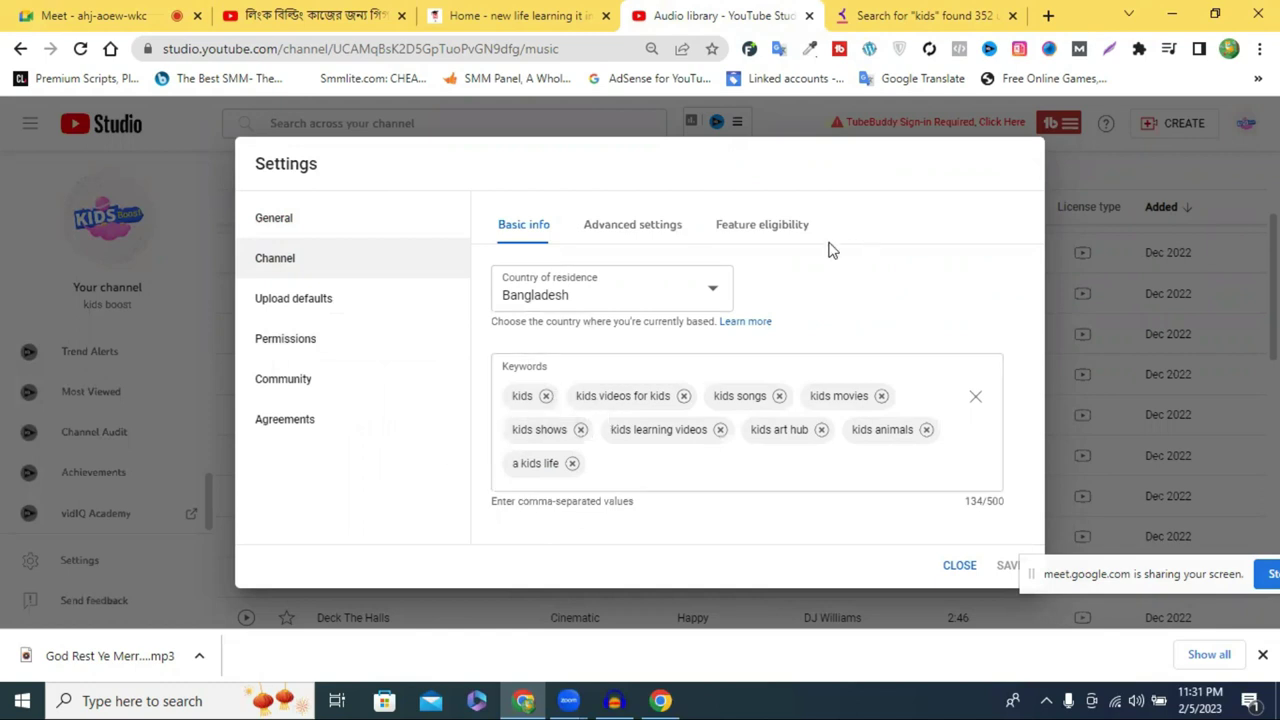
Step: In Advanced settings, keep the audience option on reviewing made-for-kids for every video
{"action": "left_click", "coordinate": [631, 232]}
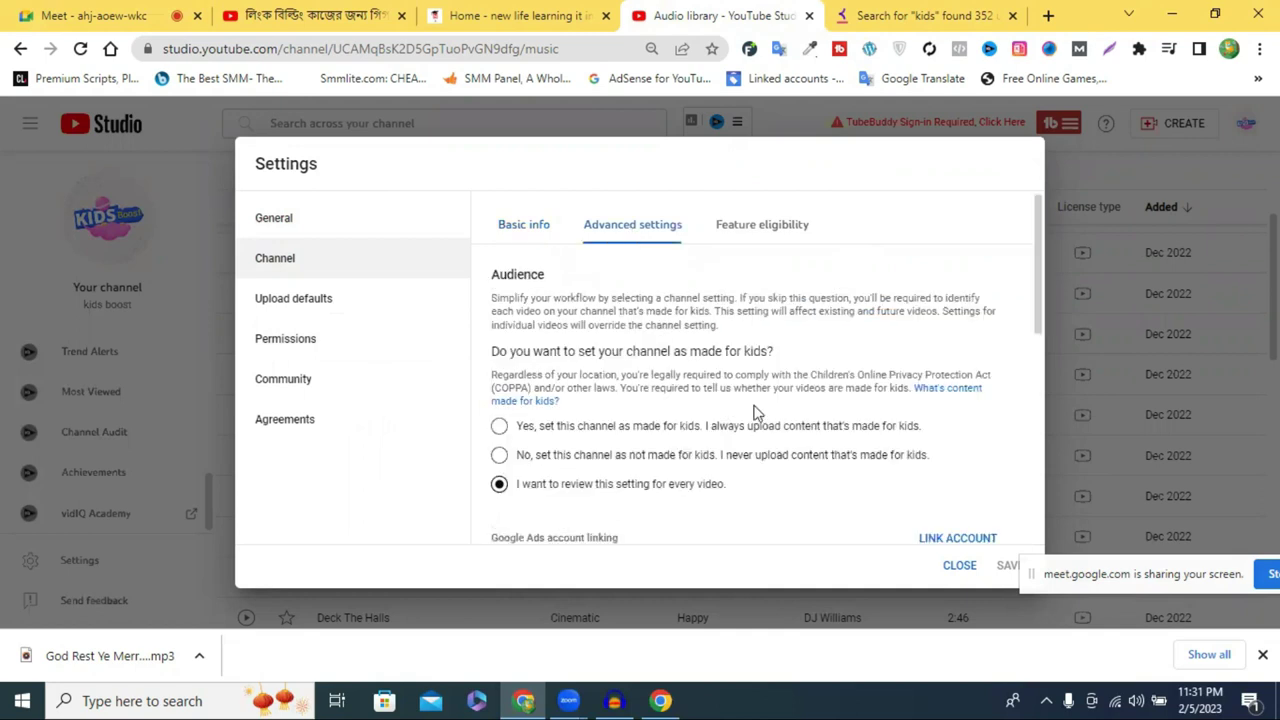
{"action": "scroll", "coordinate": [591, 414], "scroll_direction": "down", "scroll_amount": 1}
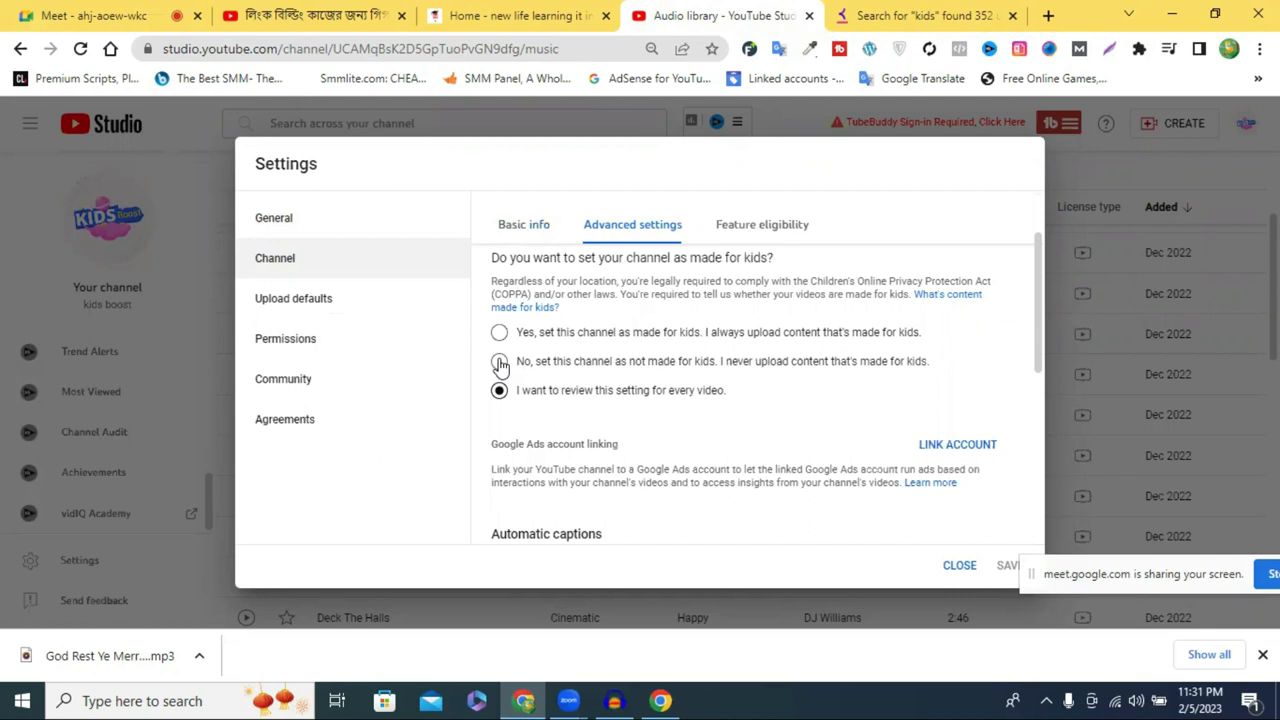
{"action": "left_click", "coordinate": [500, 362]}
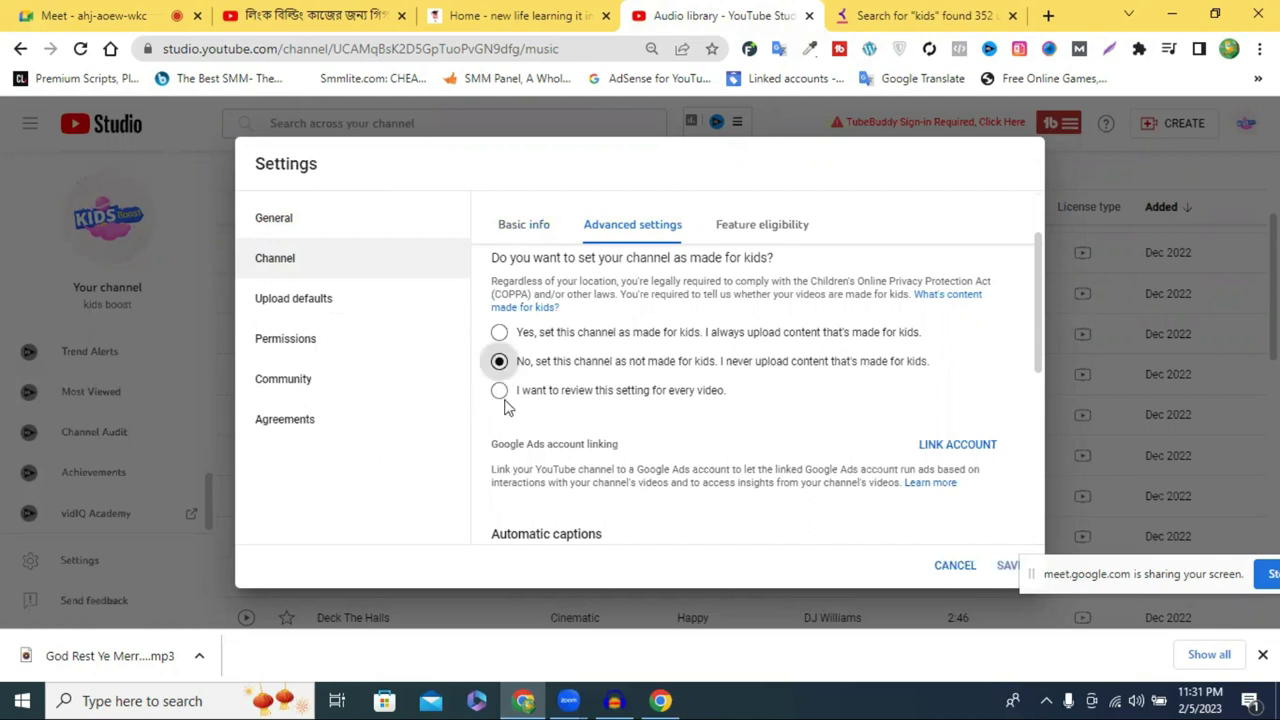
{"action": "left_click", "coordinate": [500, 391]}
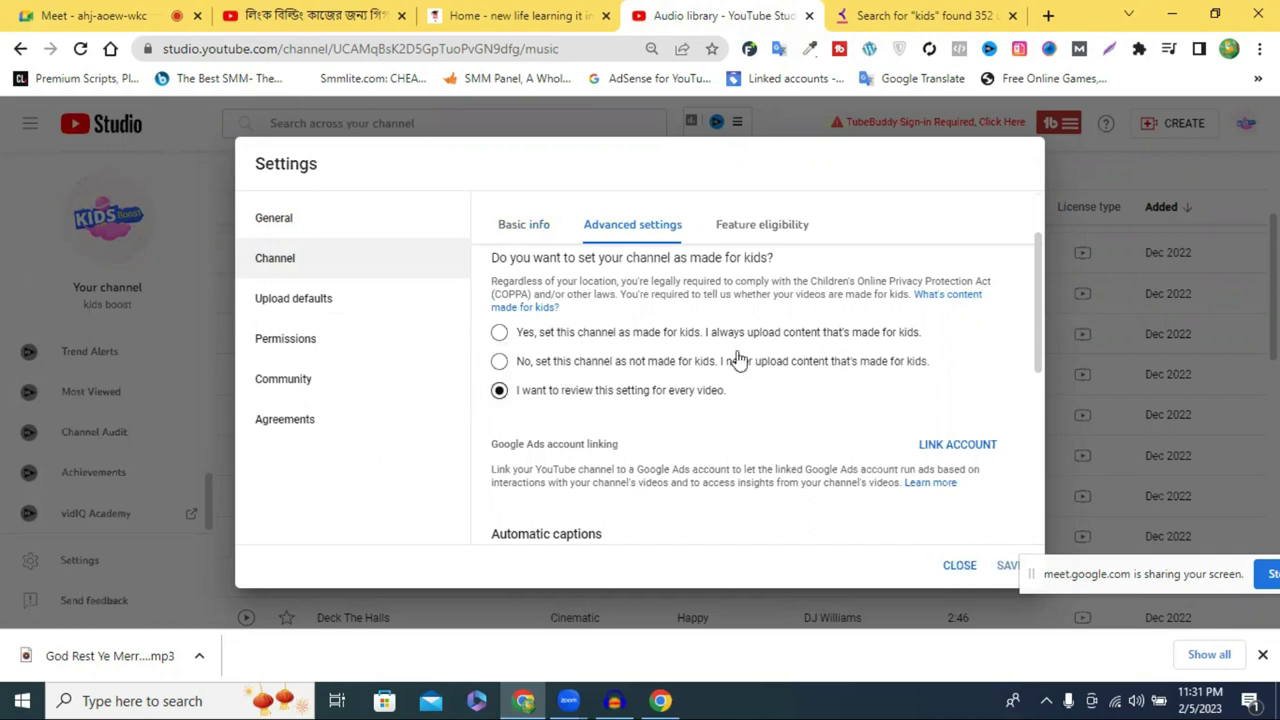
{"action": "scroll", "coordinate": [736, 360], "scroll_direction": "down", "scroll_amount": 1}
{"action": "scroll", "coordinate": [700, 350], "scroll_direction": "down", "scroll_amount": 2}
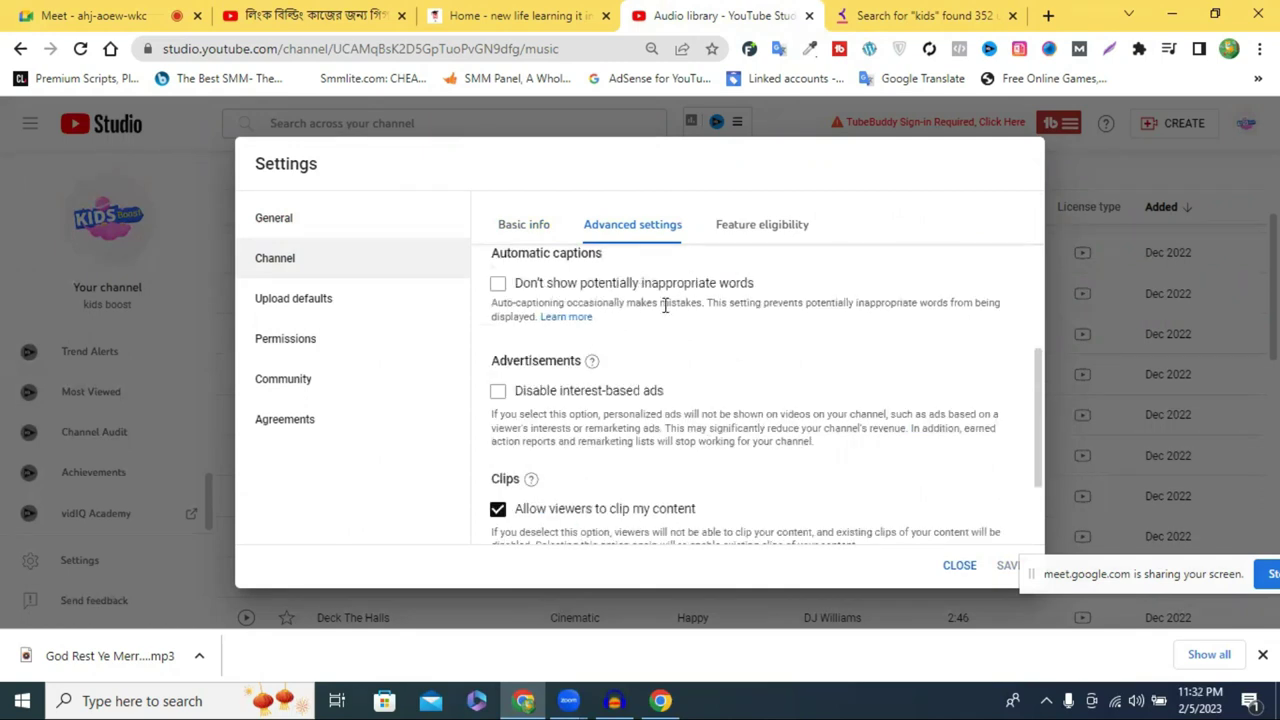
{"action": "scroll", "coordinate": [680, 363], "scroll_direction": "down", "scroll_amount": 2}
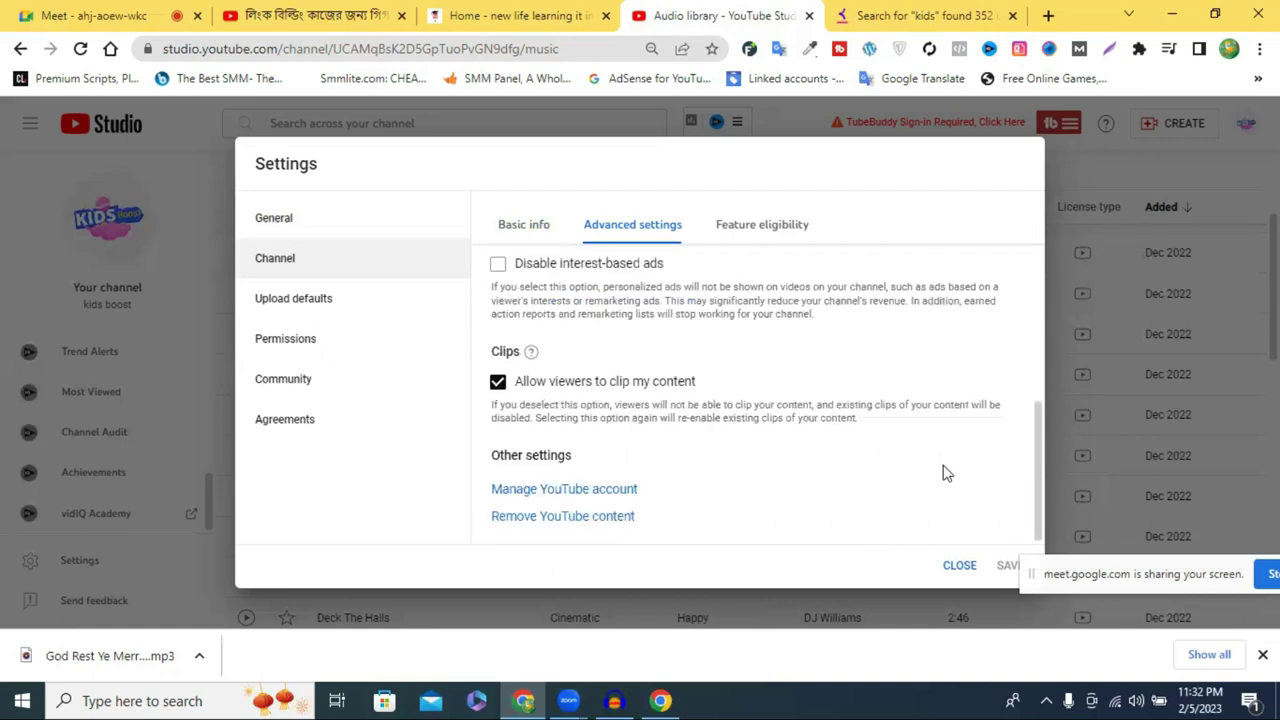
{"action": "scroll", "coordinate": [860, 400], "scroll_direction": "up", "scroll_amount": 5}
{"action": "scroll", "coordinate": [740, 228], "scroll_direction": "up", "scroll_amount": 2}
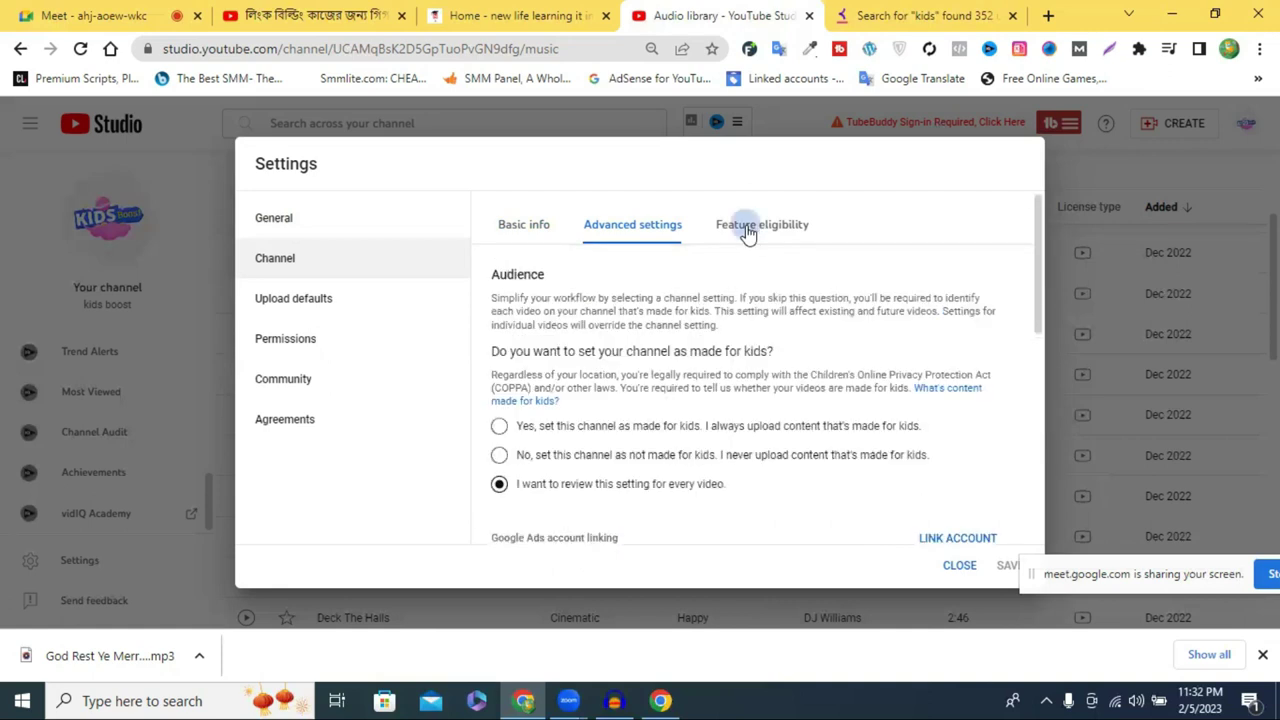
Step: Show Feature eligibility with Intermediate features expanded, revealing the phone verification requirement
{"action": "left_click", "coordinate": [748, 228]}
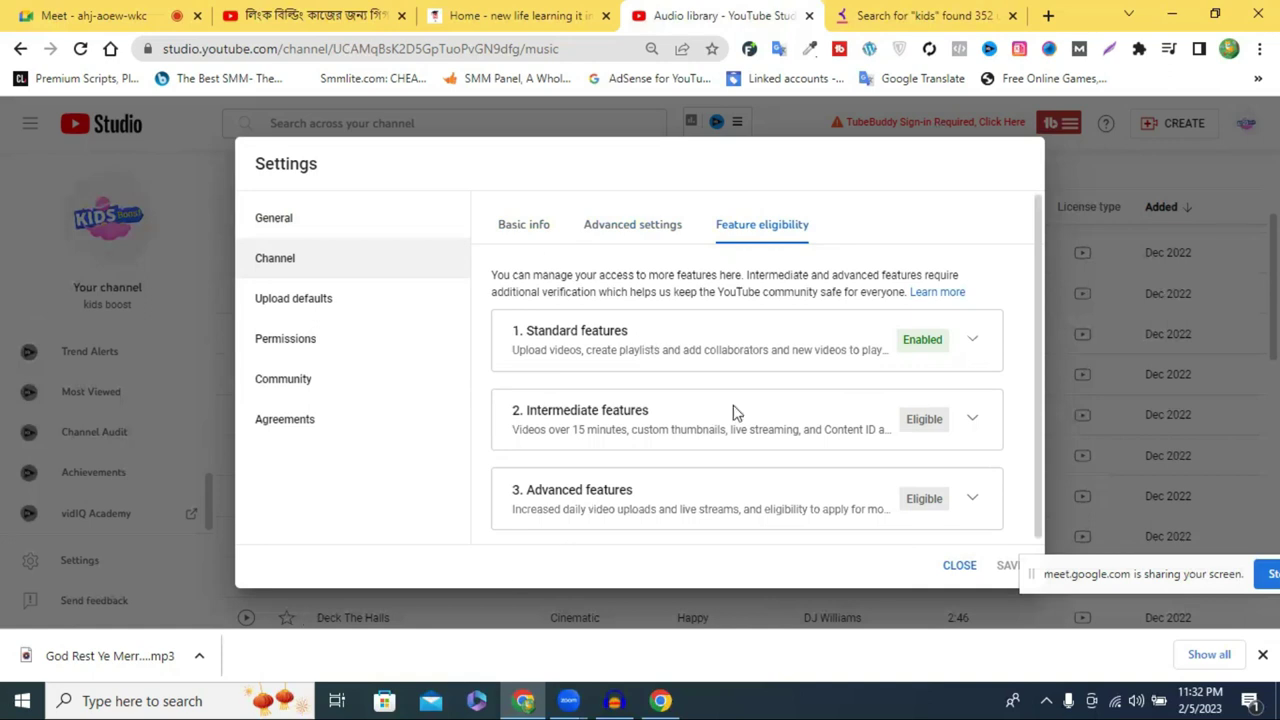
{"action": "scroll", "coordinate": [870, 415], "scroll_direction": "down", "scroll_amount": 1}
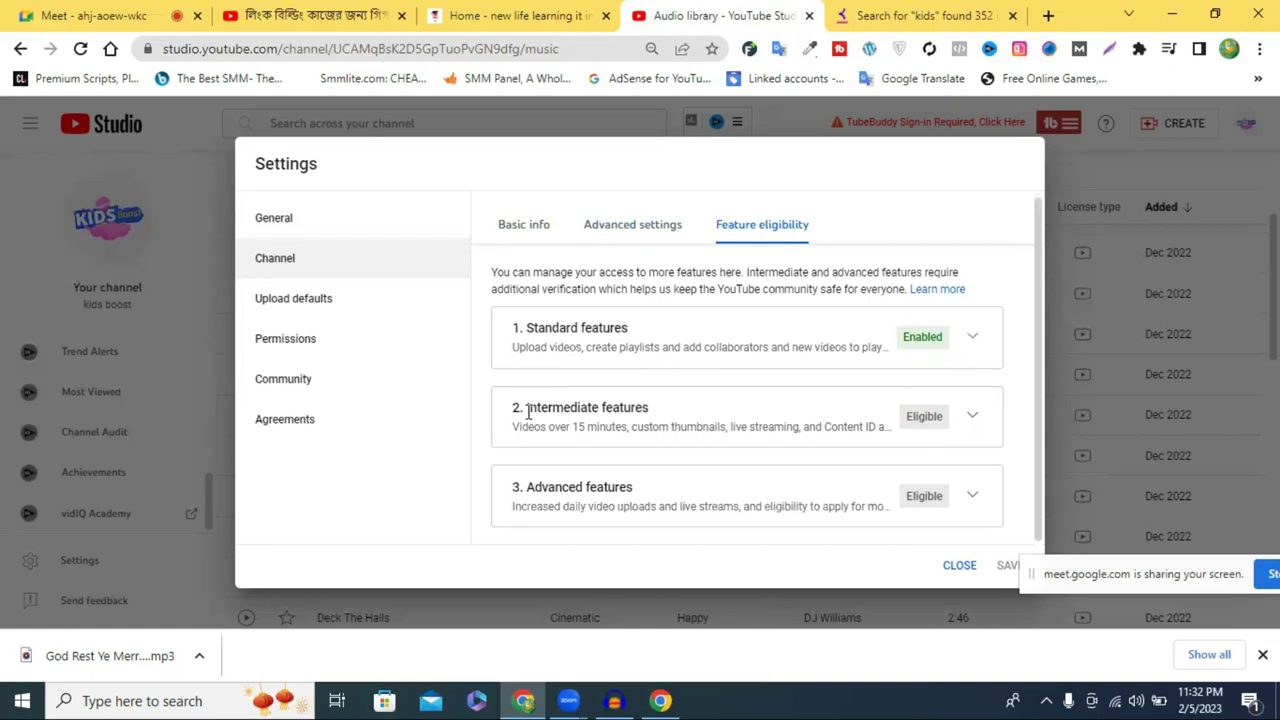
{"action": "left_click_drag", "start_coordinate": [518, 325], "coordinate": [487, 373]}
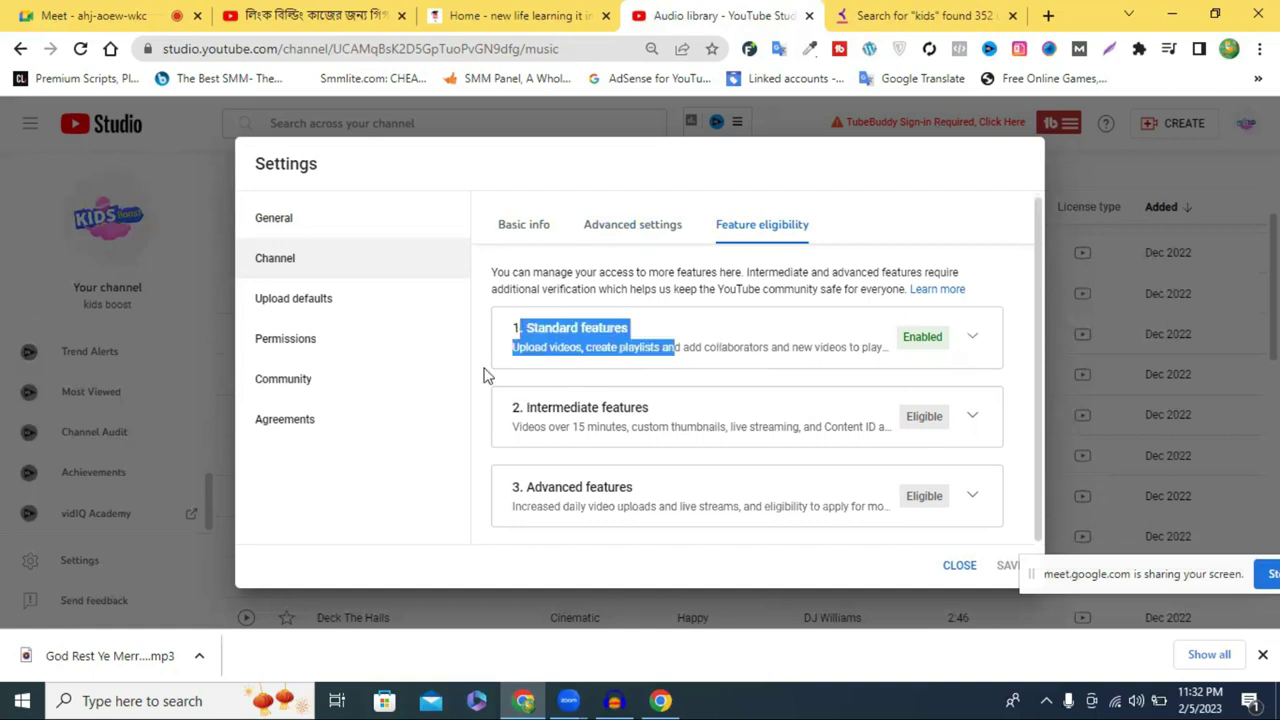
{"action": "left_click", "coordinate": [538, 405]}
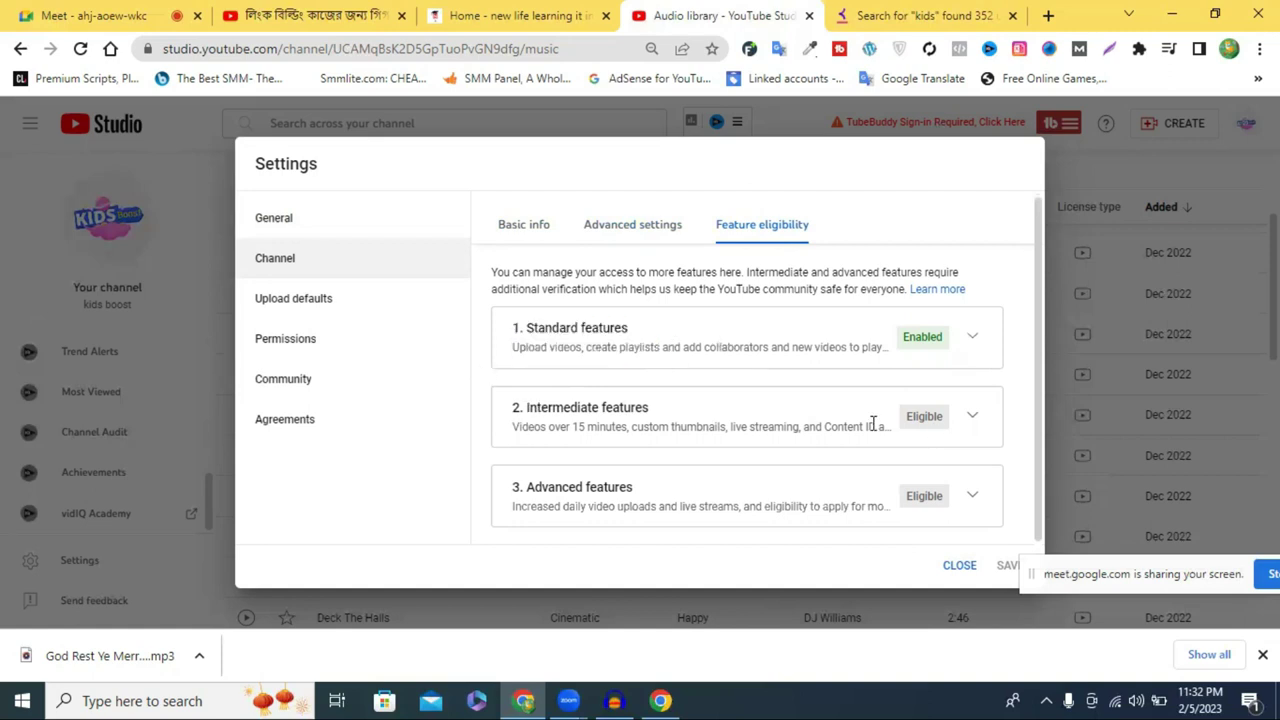
{"action": "left_click", "coordinate": [975, 425]}
{"action": "scroll", "coordinate": [920, 425], "scroll_direction": "down", "scroll_amount": 1}
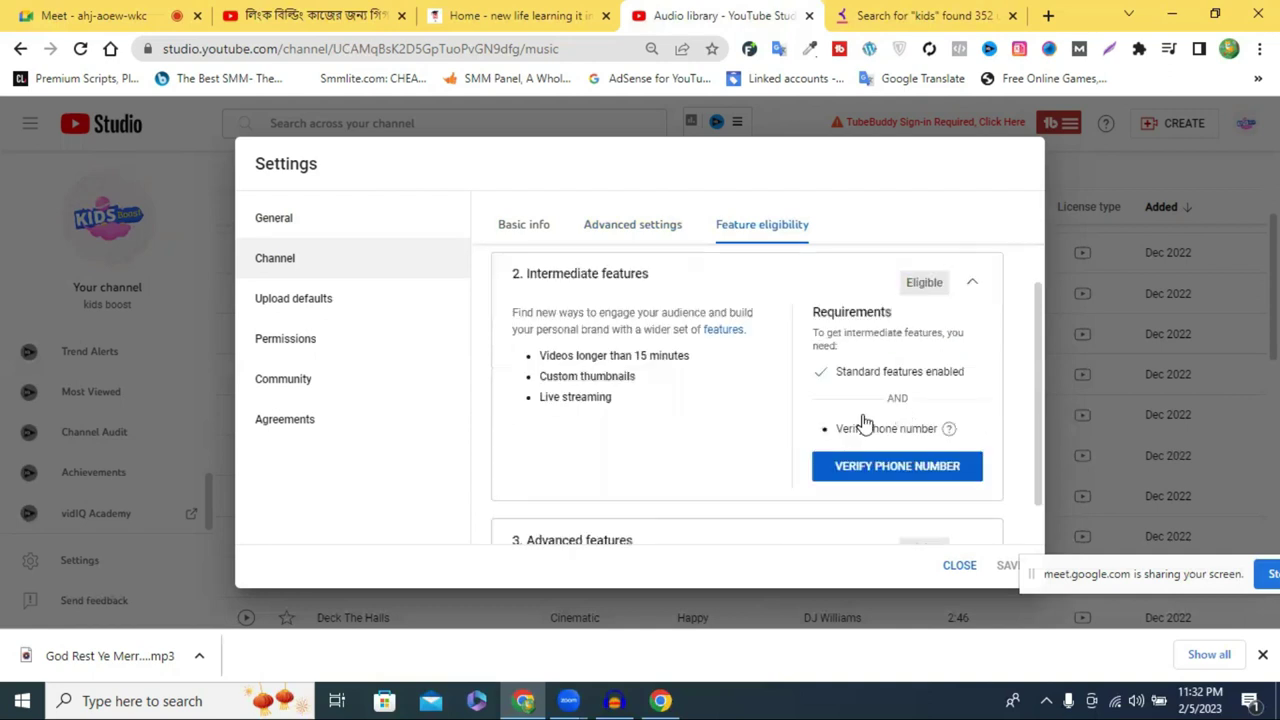
{"action": "scroll", "coordinate": [903, 430], "scroll_direction": "down", "scroll_amount": 1}
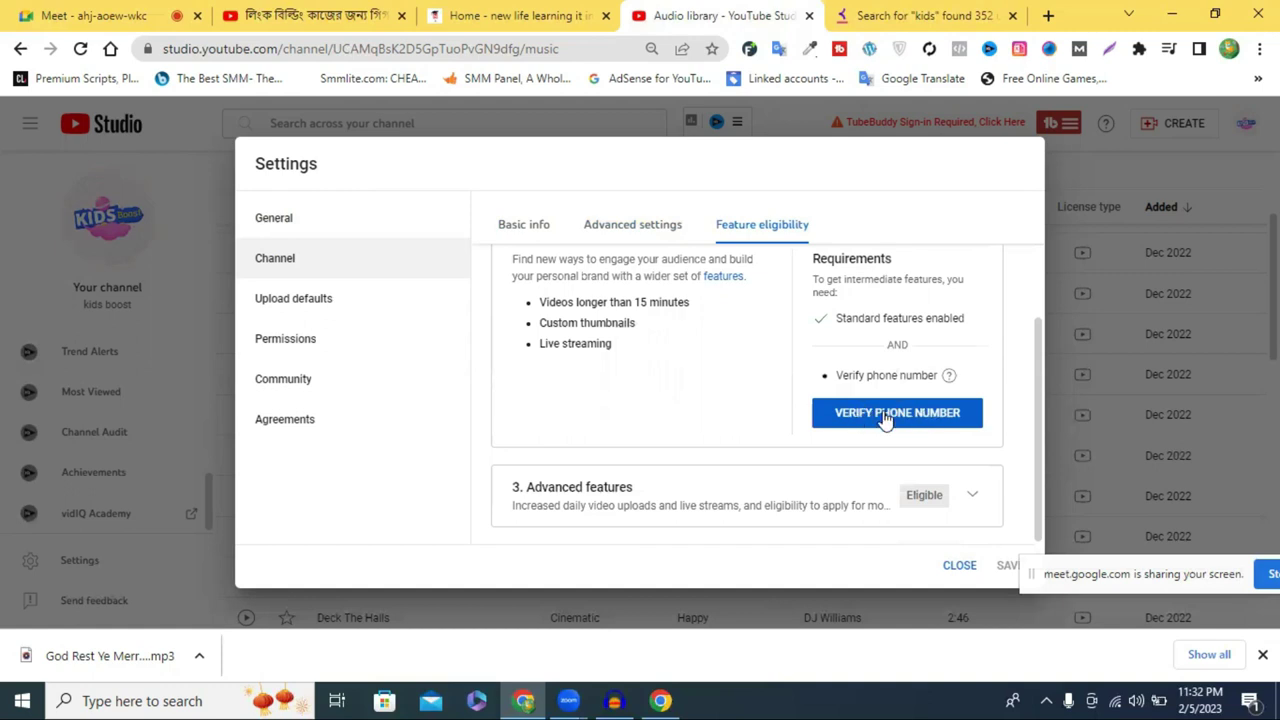
{"action": "scroll", "coordinate": [885, 418], "scroll_direction": "up", "scroll_amount": 1}
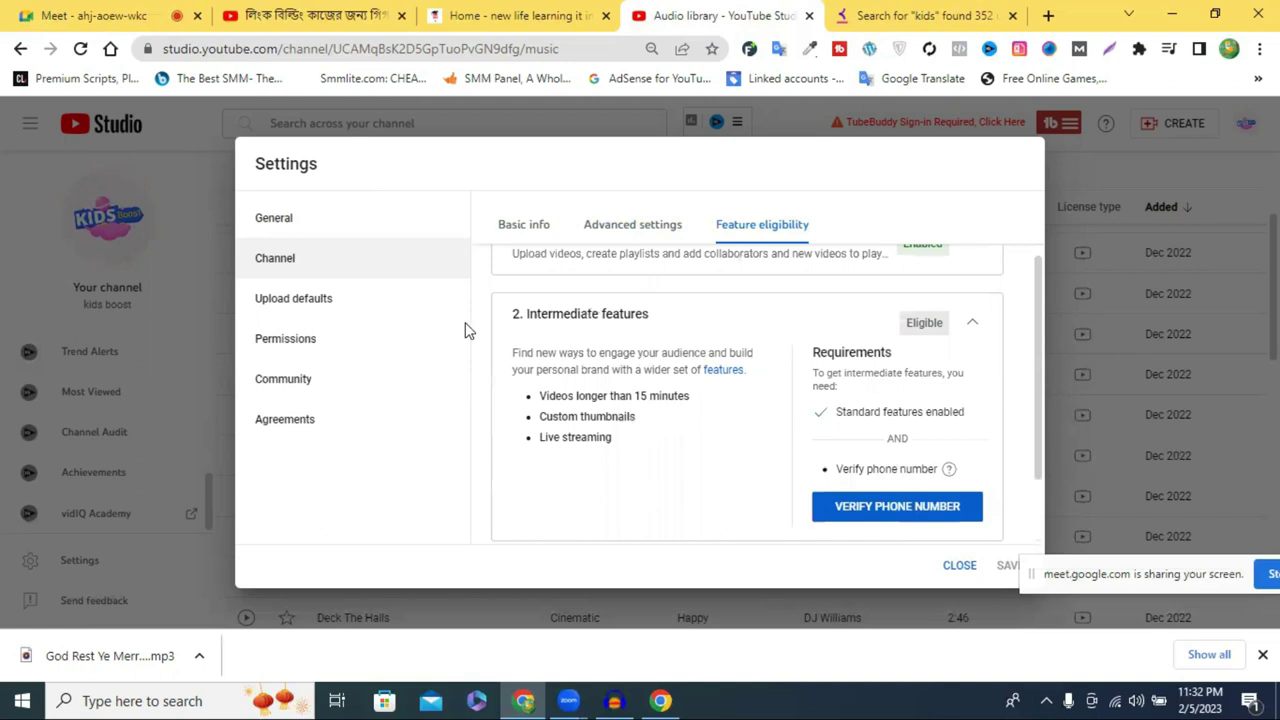
Step: Look over the Upload defaults title field, then switch to the link-building tutorial video tab
{"action": "left_click", "coordinate": [311, 309]}
{"action": "left_click", "coordinate": [582, 303]}
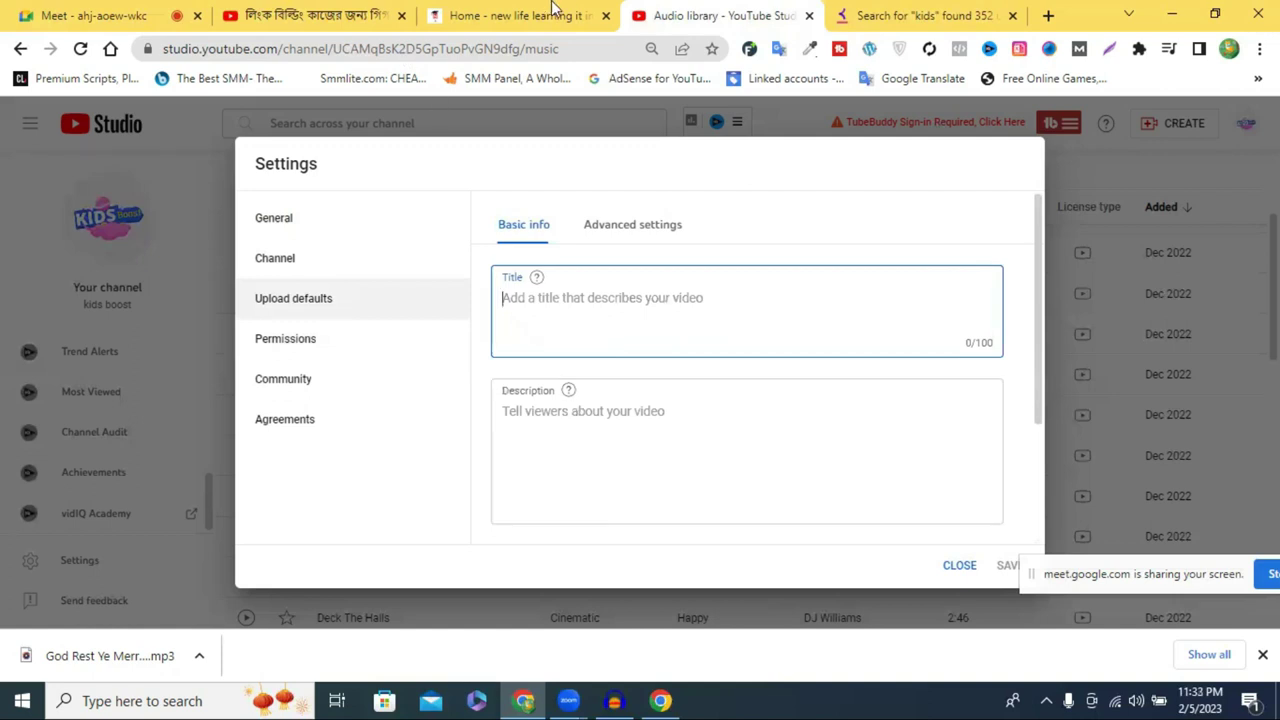
{"action": "left_click", "coordinate": [357, 10]}
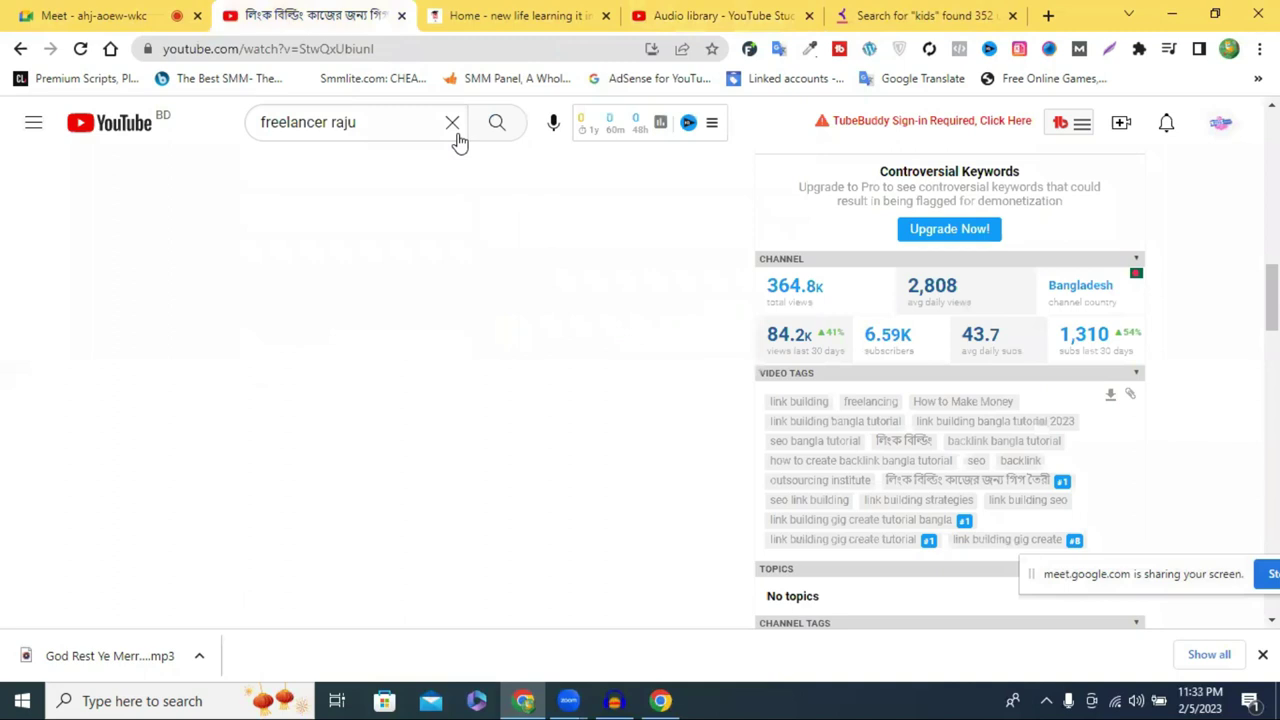
{"action": "scroll", "coordinate": [513, 372], "scroll_direction": "up", "scroll_amount": 5}
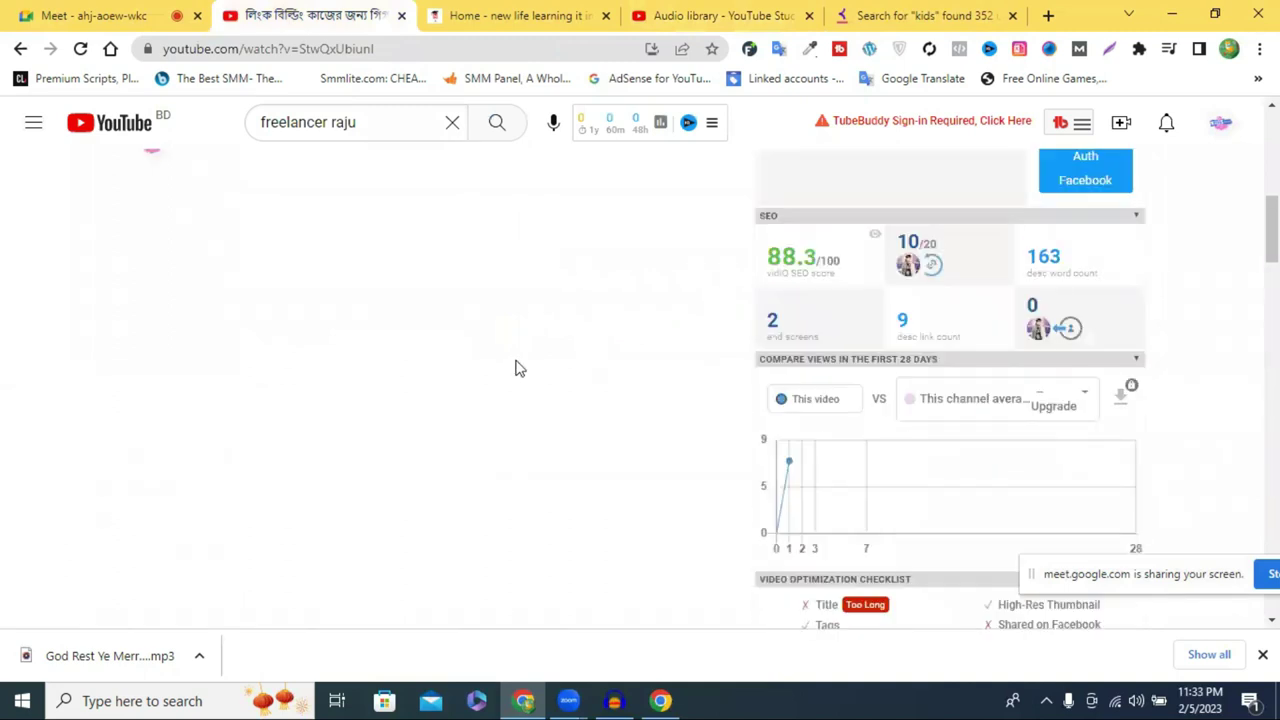
Step: Expand the tutorial video's full description, then close the Keyword Tool 'kids' results tab
{"action": "scroll", "coordinate": [514, 358], "scroll_direction": "down", "scroll_amount": 4}
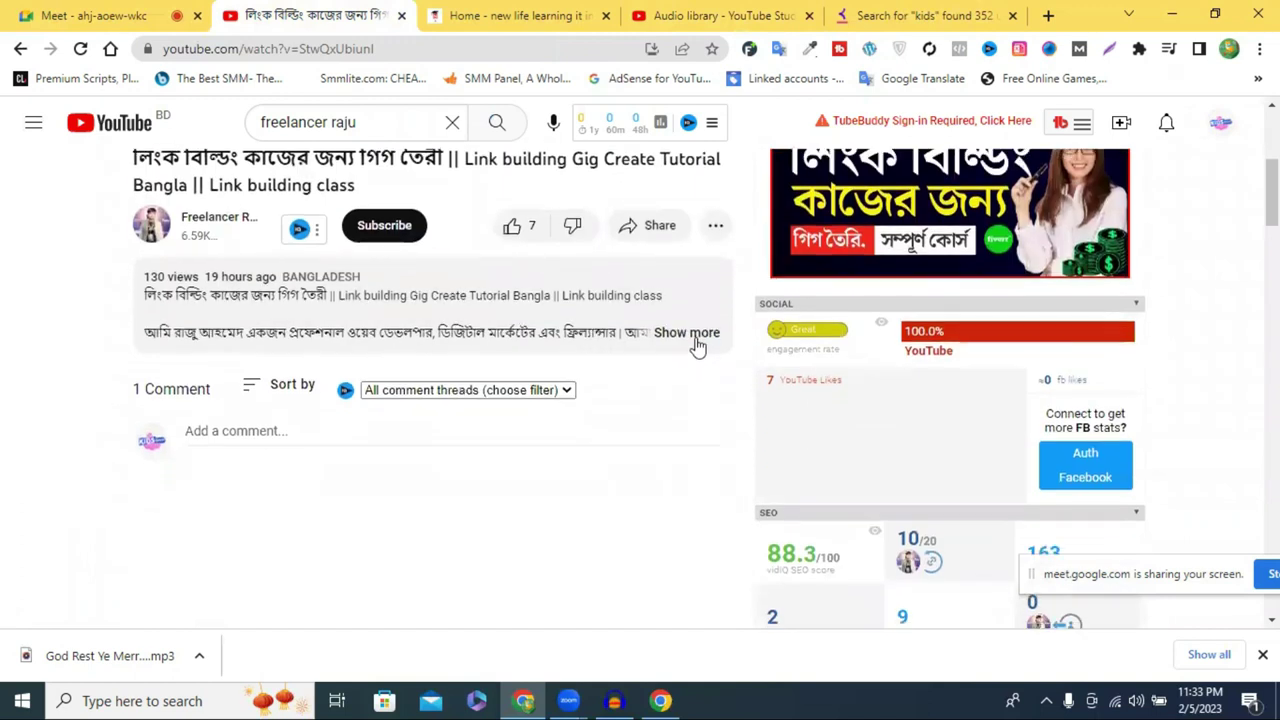
{"action": "left_click", "coordinate": [692, 338]}
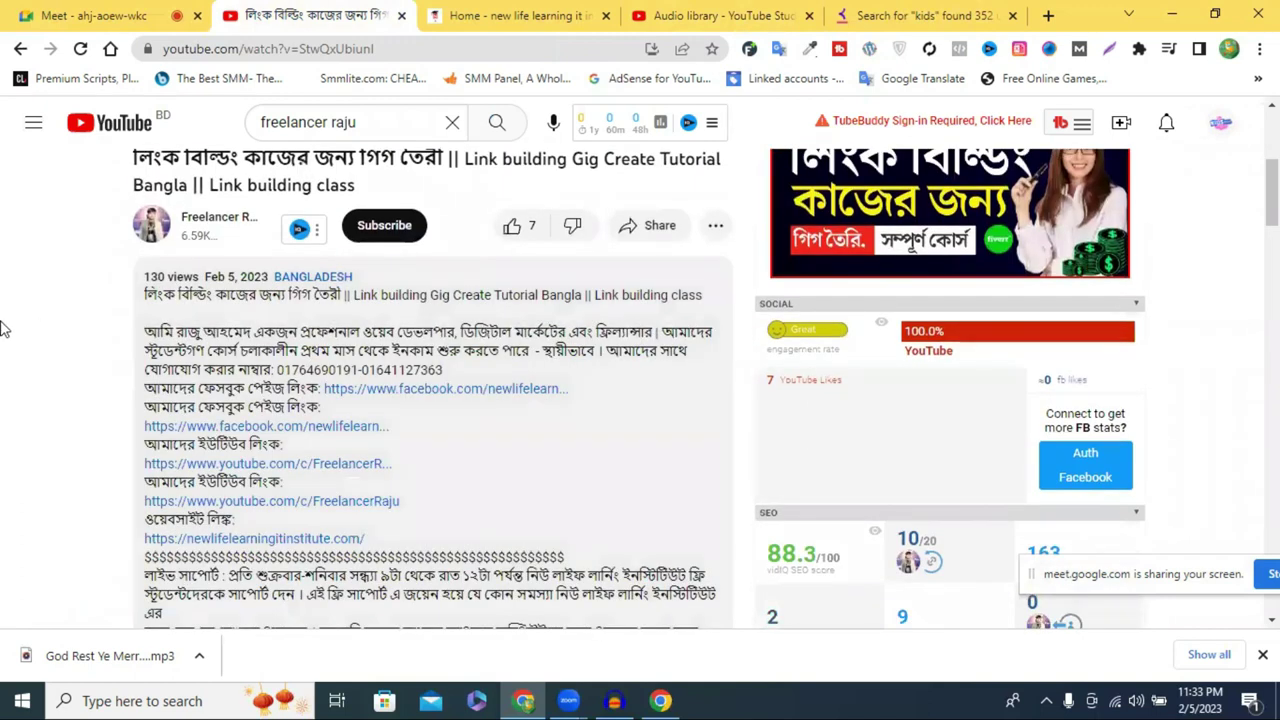
{"action": "scroll", "coordinate": [190, 395], "scroll_direction": "down", "scroll_amount": 4}
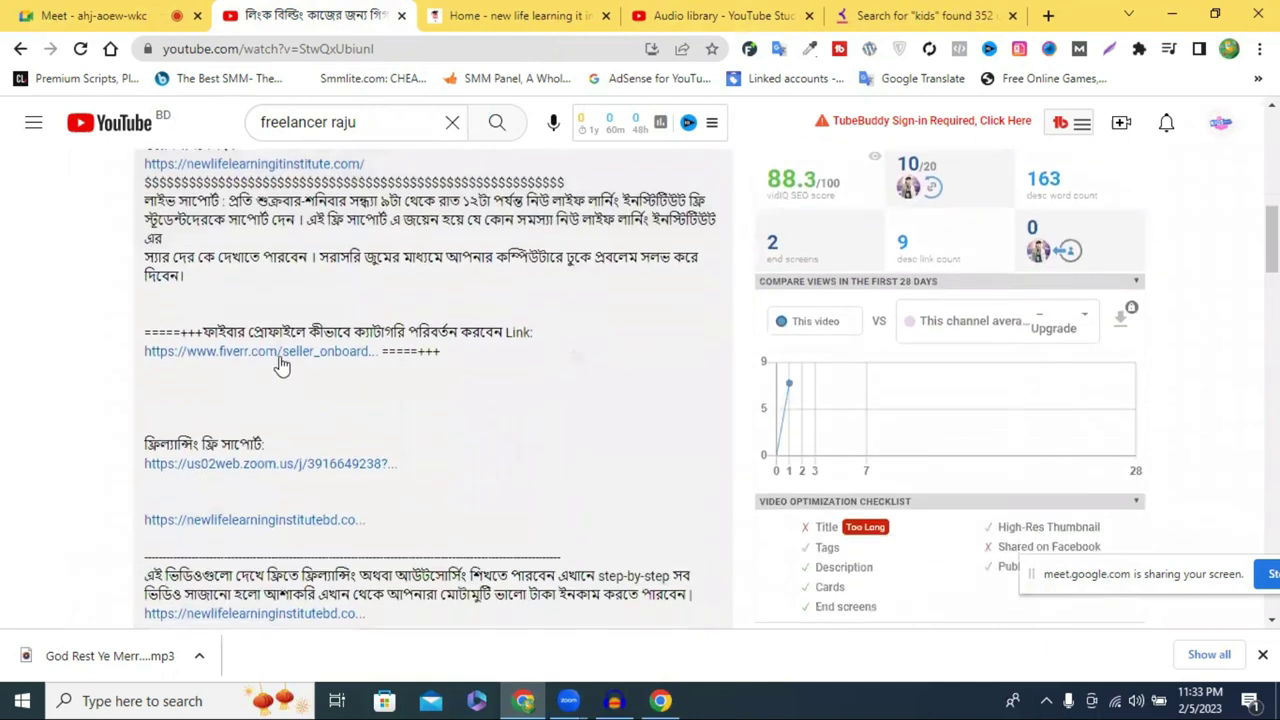
{"action": "scroll", "coordinate": [622, 455], "scroll_direction": "up", "scroll_amount": 1}
{"action": "scroll", "coordinate": [622, 455], "scroll_direction": "up", "scroll_amount": 4}
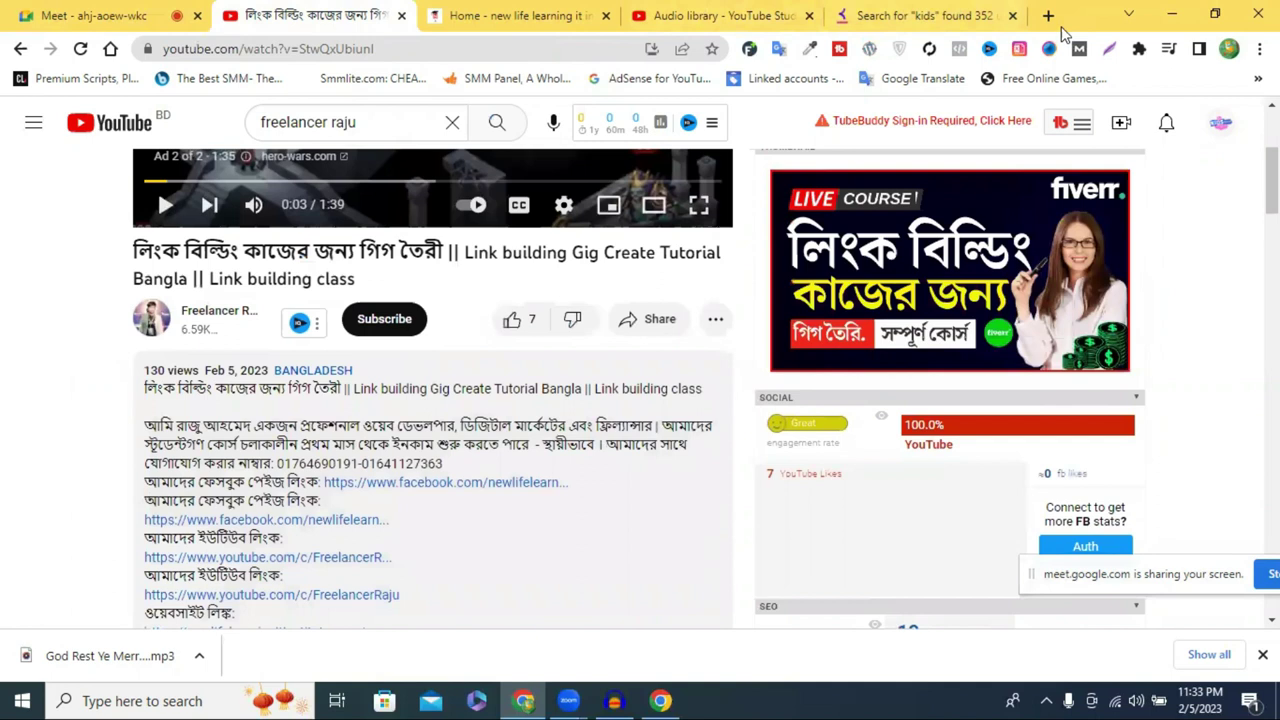
{"action": "left_click", "coordinate": [1011, 16]}
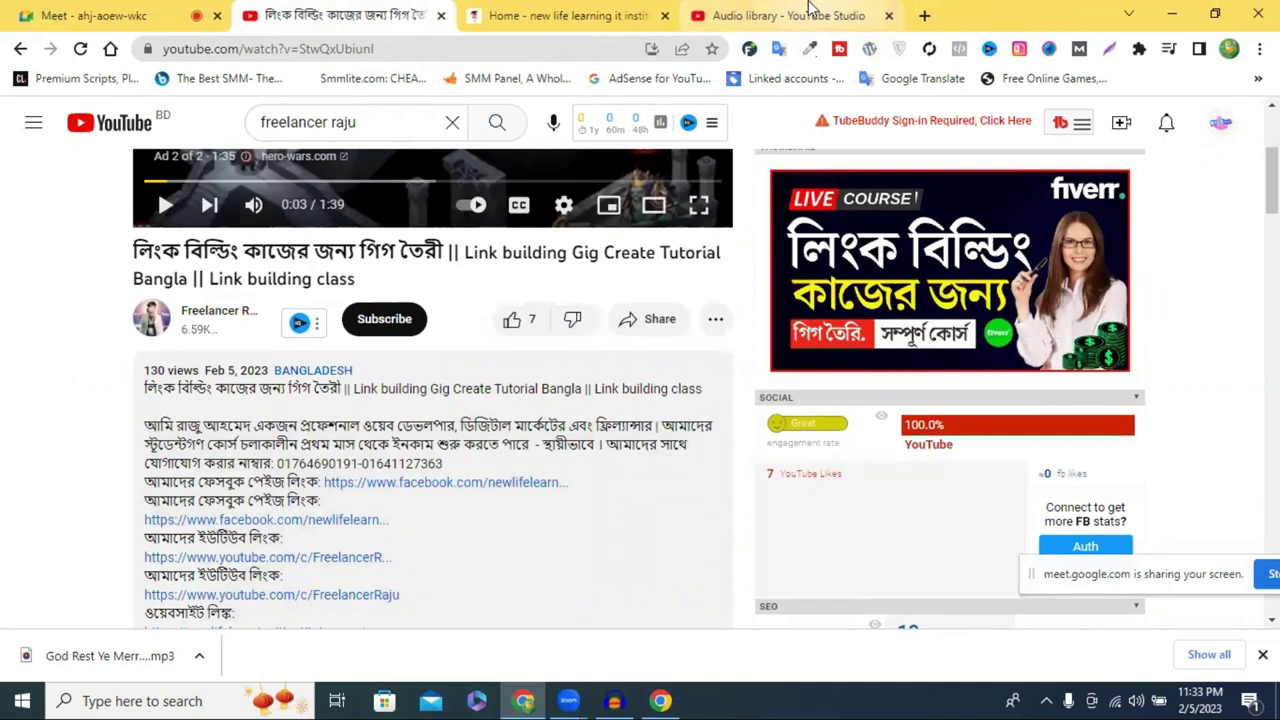
Step: Return to the Settings Upload defaults page and scroll down to the visibility field
{"action": "left_click", "coordinate": [814, 15]}
{"action": "left_click", "coordinate": [541, 427]}
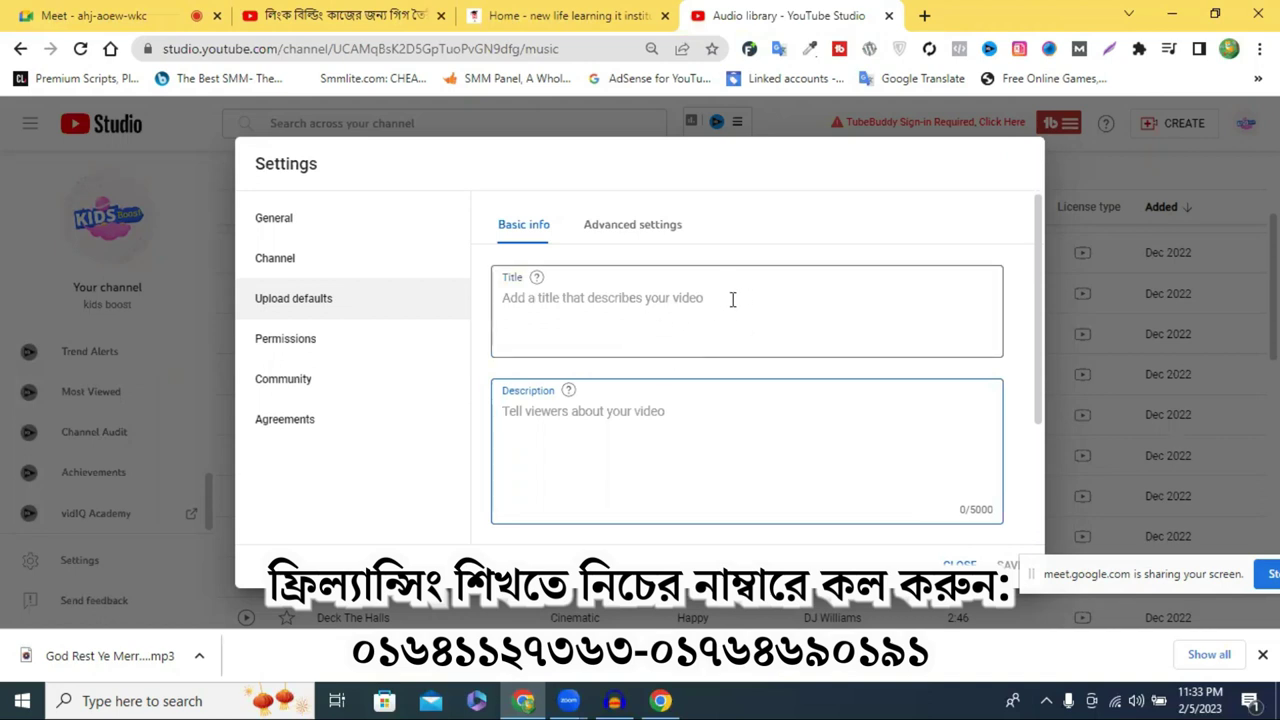
{"action": "scroll", "coordinate": [731, 300], "scroll_direction": "down", "scroll_amount": 1}
{"action": "scroll", "coordinate": [731, 300], "scroll_direction": "down", "scroll_amount": 1}
Step: Choose Public as the default visibility for new uploads
{"action": "left_click", "coordinate": [557, 405]}
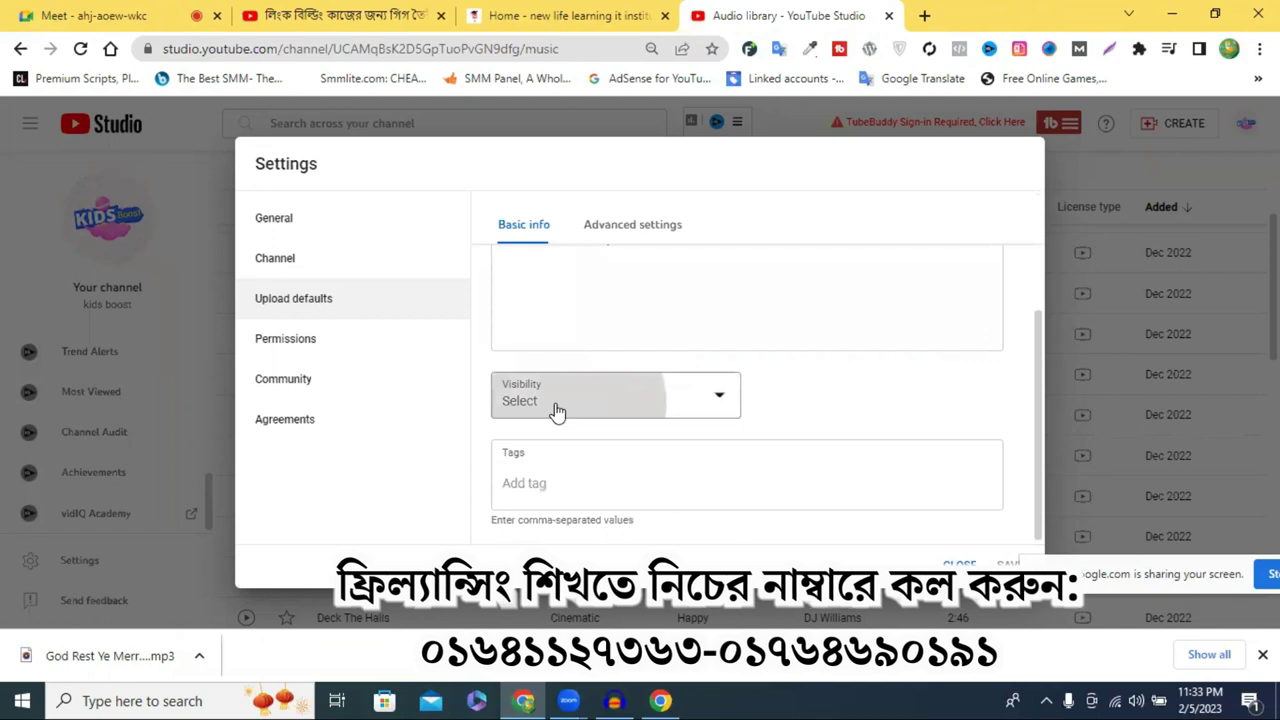
{"action": "left_click", "coordinate": [868, 401]}
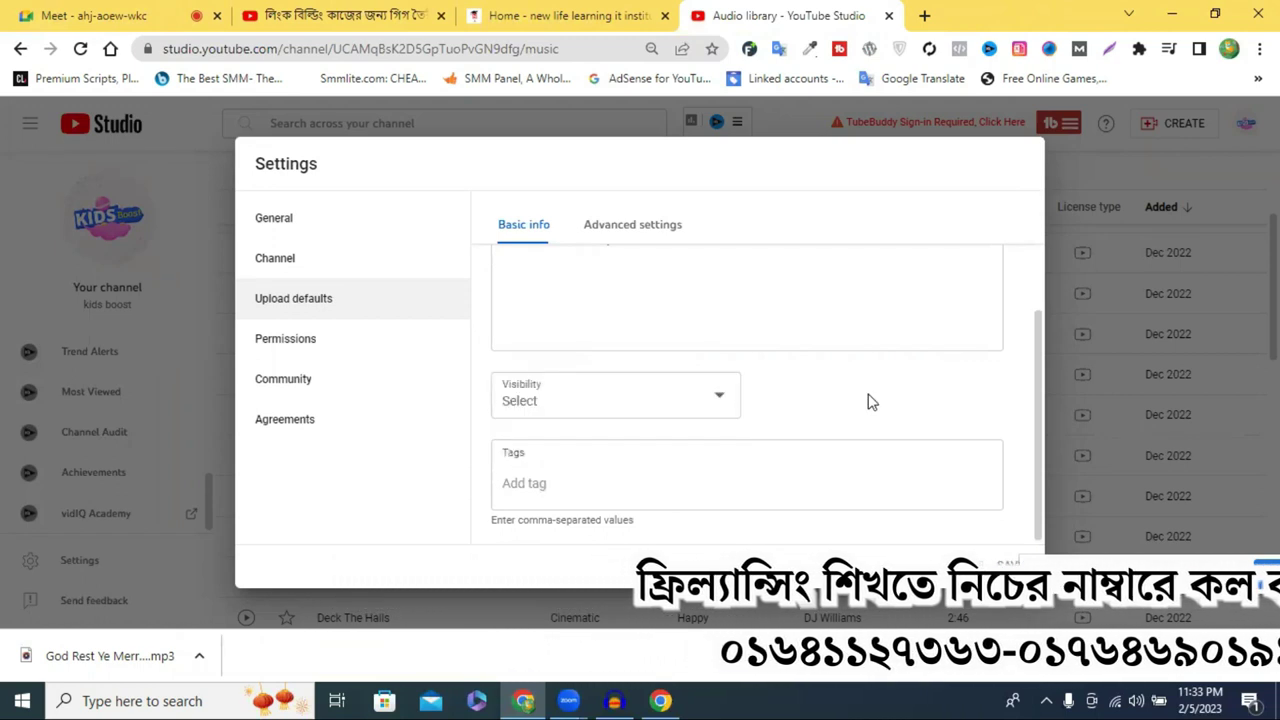
{"action": "left_click", "coordinate": [589, 410]}
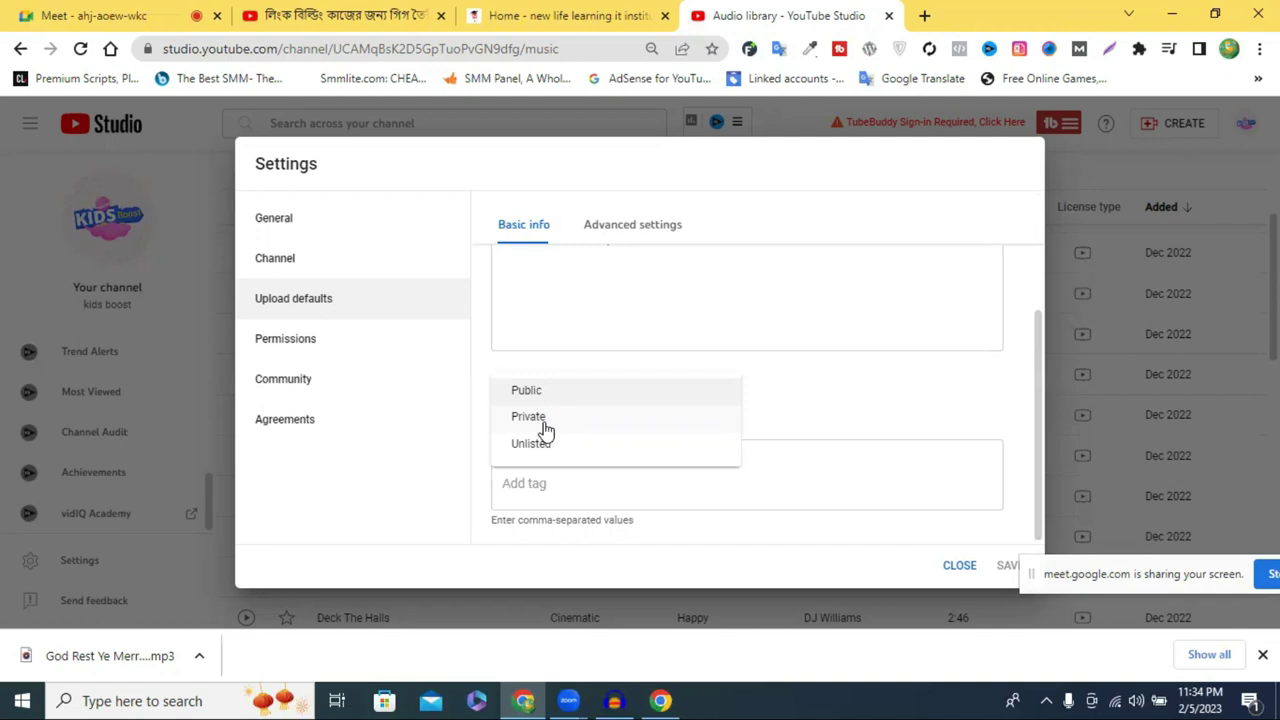
{"action": "left_click", "coordinate": [962, 404]}
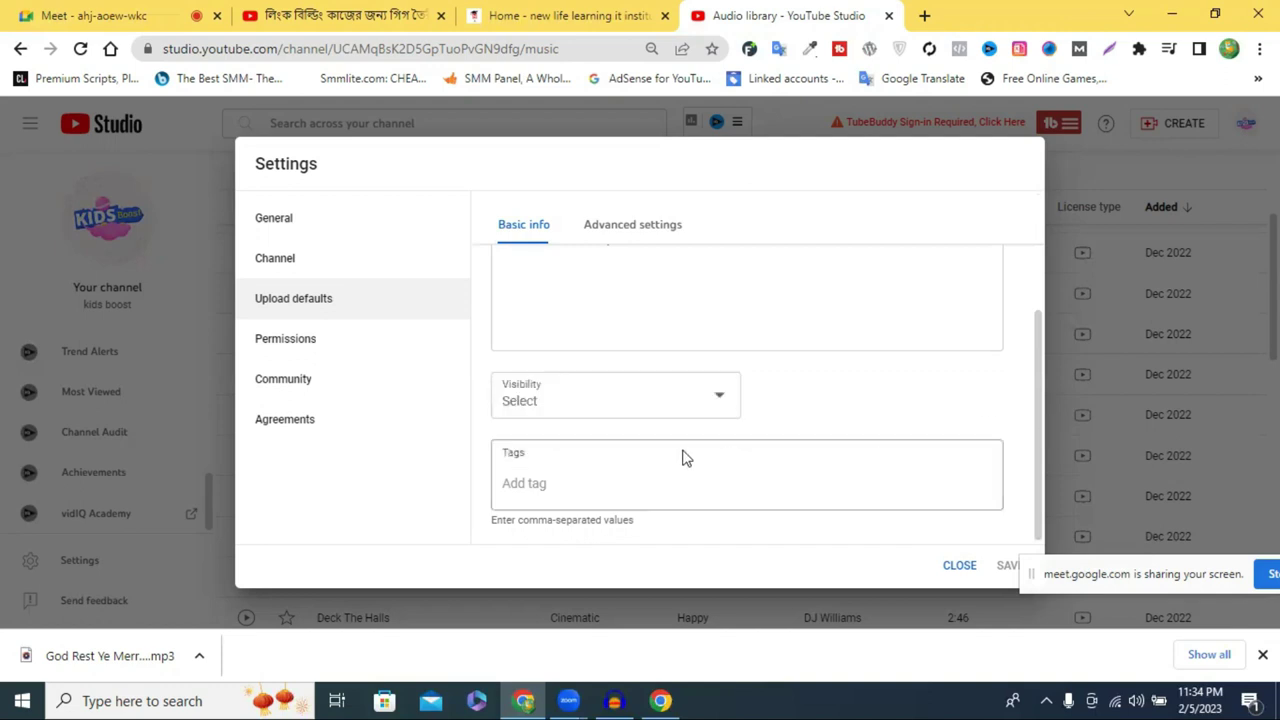
{"action": "left_click", "coordinate": [569, 397]}
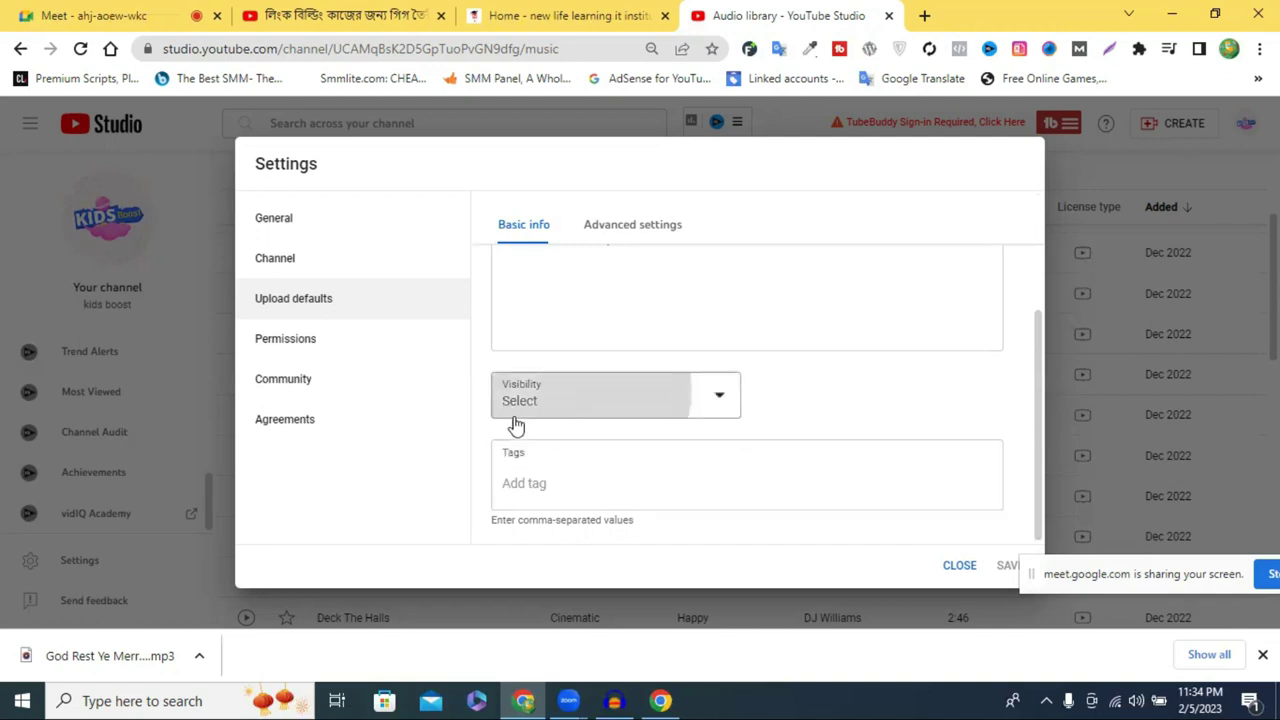
{"action": "left_click", "coordinate": [797, 397]}
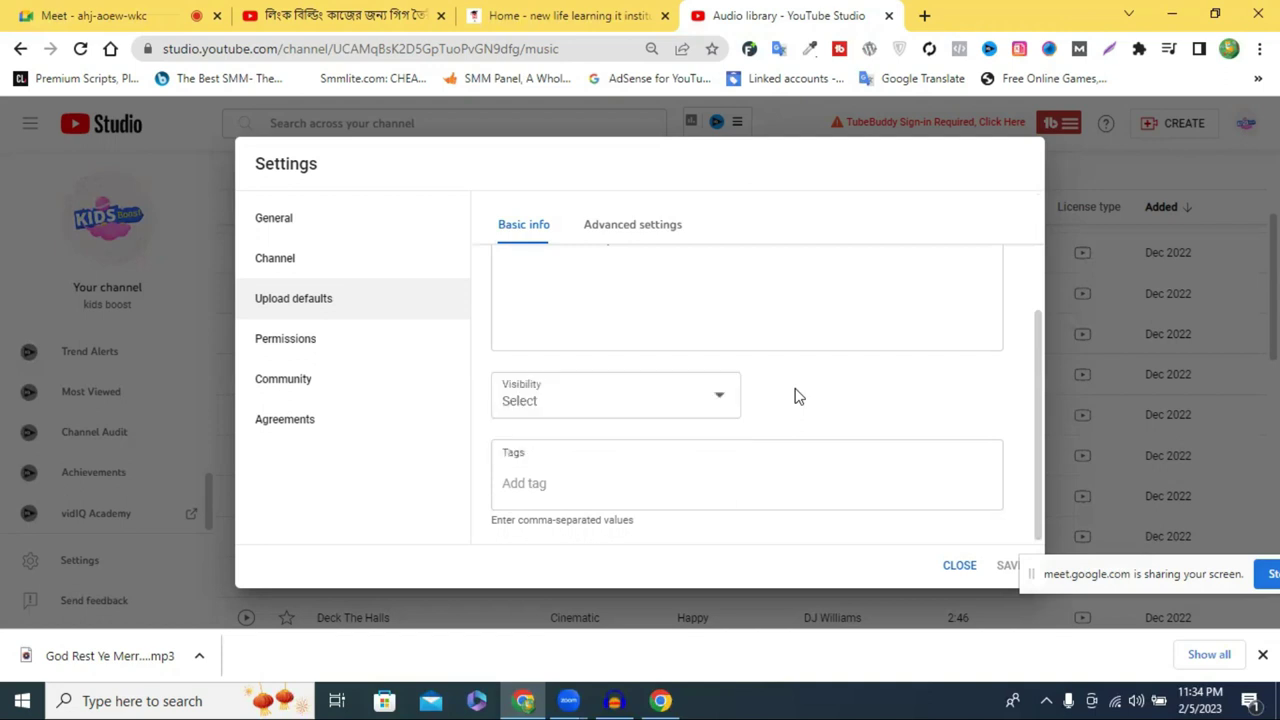
{"action": "left_click", "coordinate": [592, 402]}
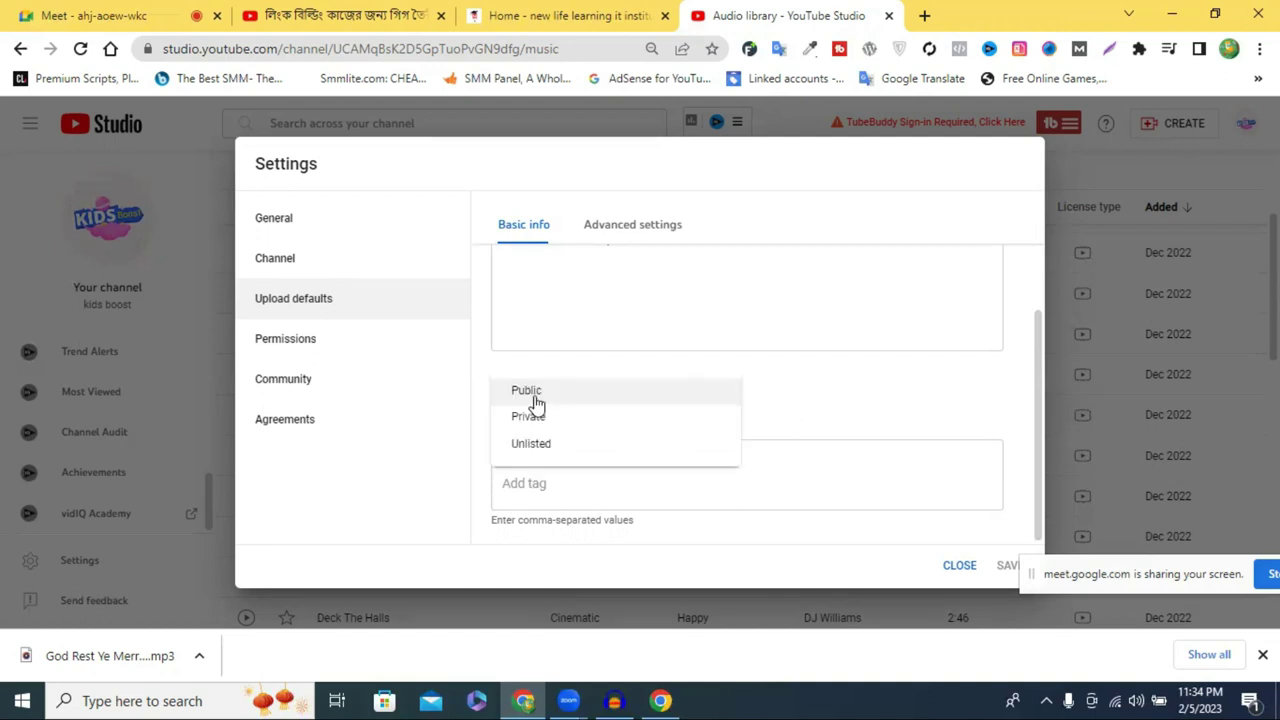
{"action": "left_click", "coordinate": [533, 397]}
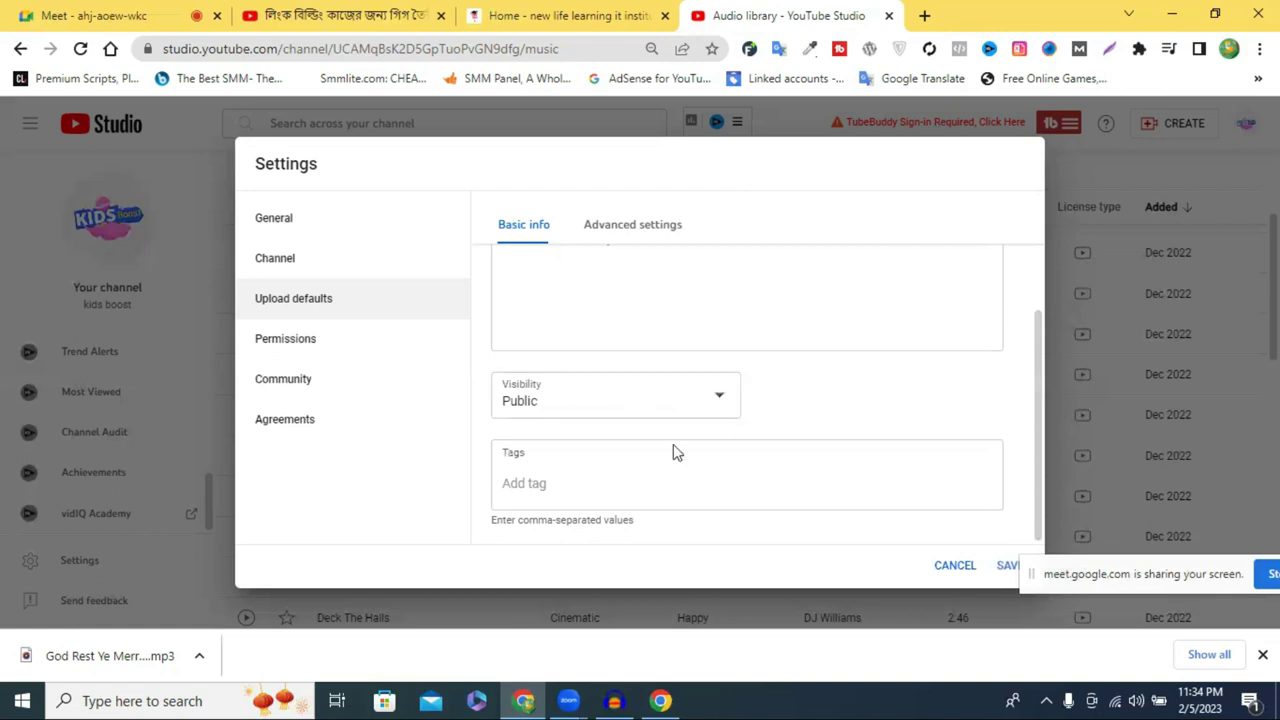
Step: Check the default tags and description fields, leaving them empty
{"action": "left_click", "coordinate": [549, 492]}
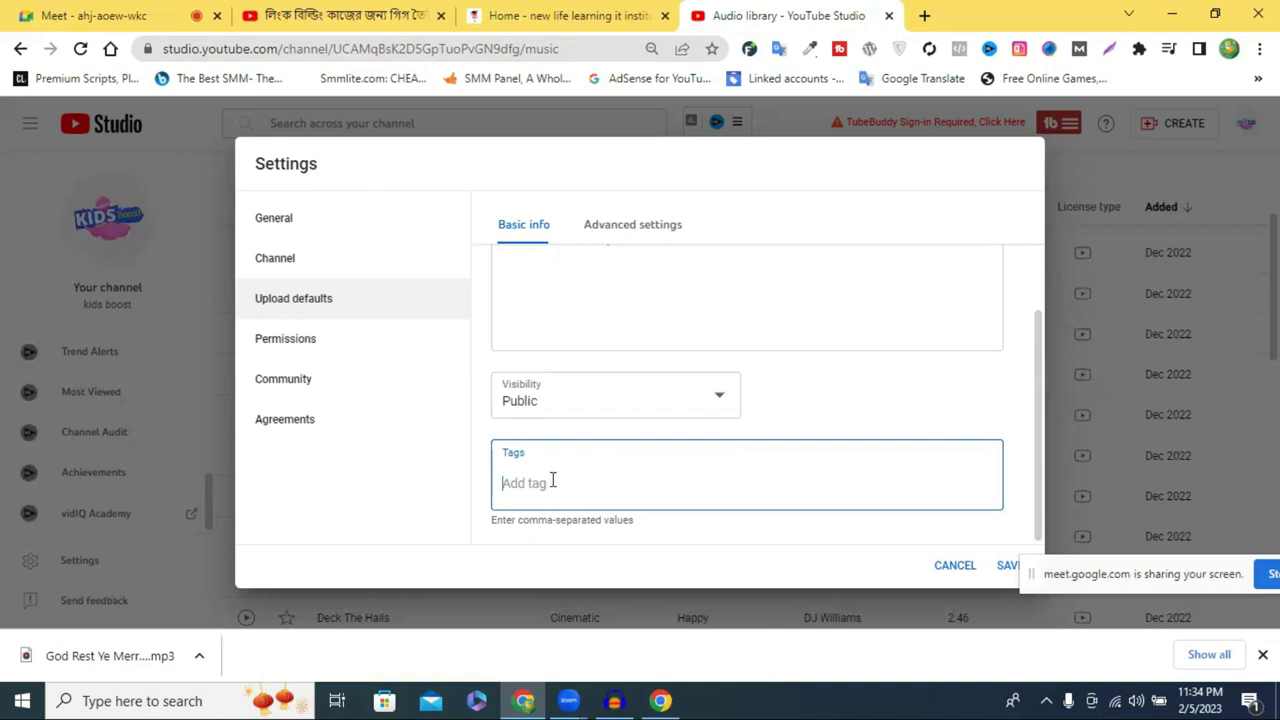
{"action": "scroll", "coordinate": [745, 305], "scroll_direction": "up", "scroll_amount": 3}
{"action": "left_click", "coordinate": [610, 431]}
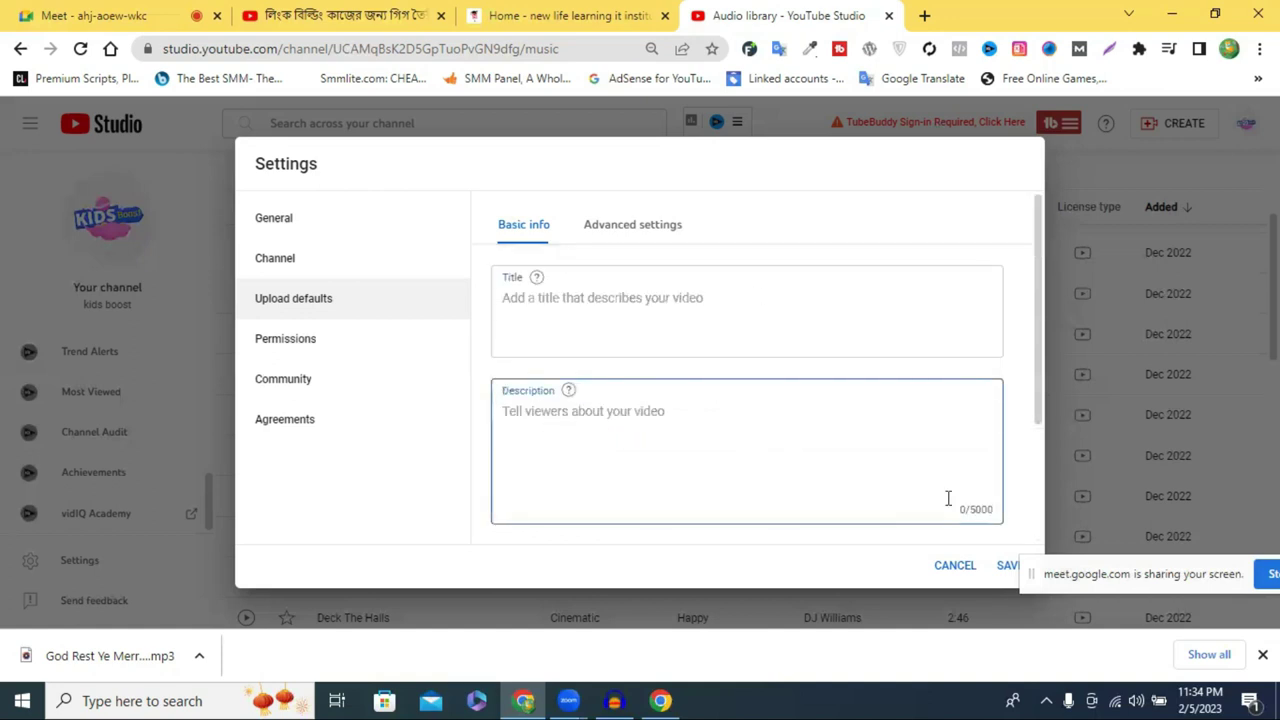
Step: On the Advanced settings tab, keep the Standard YouTube License as the default license
{"action": "left_click", "coordinate": [625, 226]}
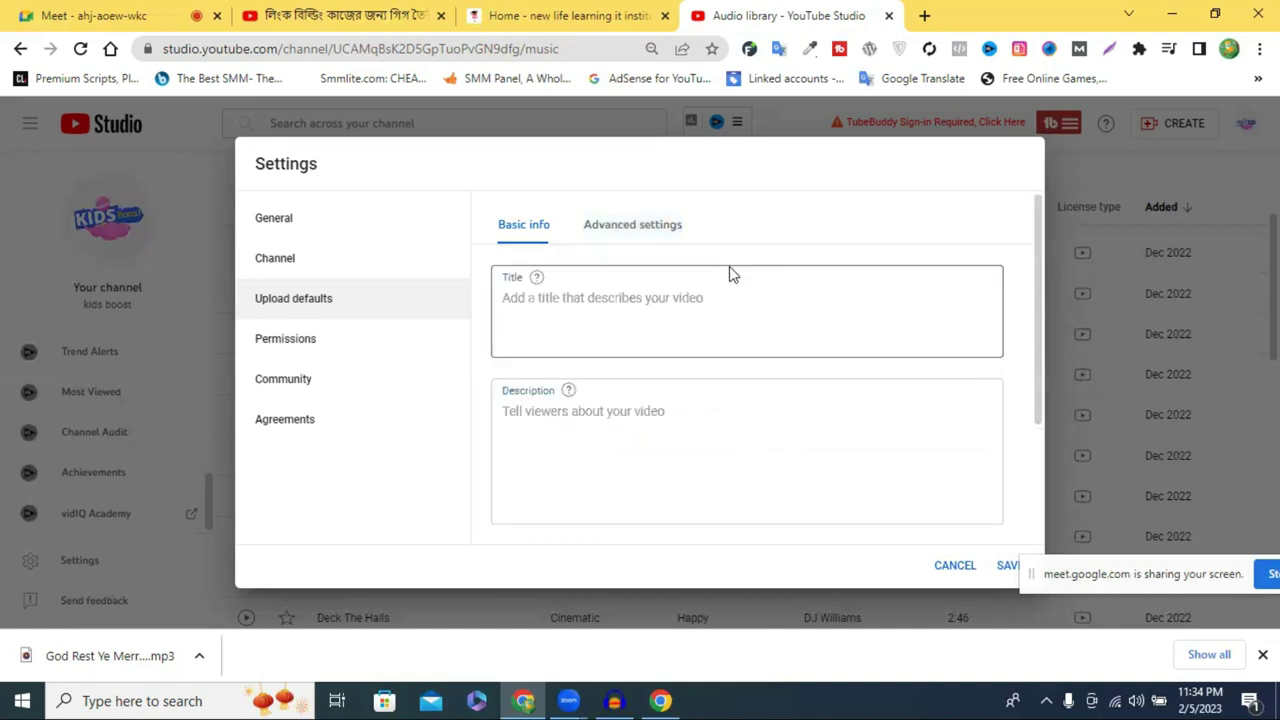
{"action": "left_click", "coordinate": [627, 226]}
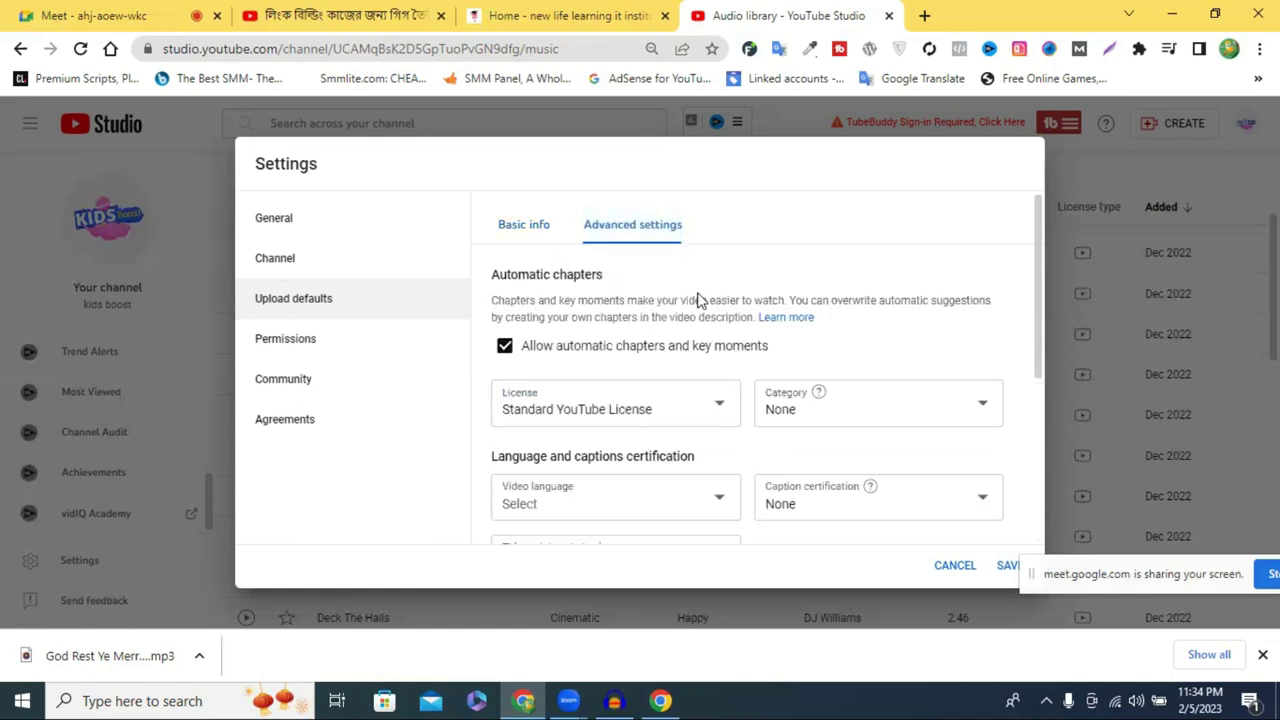
{"action": "scroll", "coordinate": [790, 312], "scroll_direction": "down", "scroll_amount": 2}
{"action": "scroll", "coordinate": [812, 317], "scroll_direction": "down", "scroll_amount": 1}
{"action": "scroll", "coordinate": [760, 335], "scroll_direction": "up", "scroll_amount": 2}
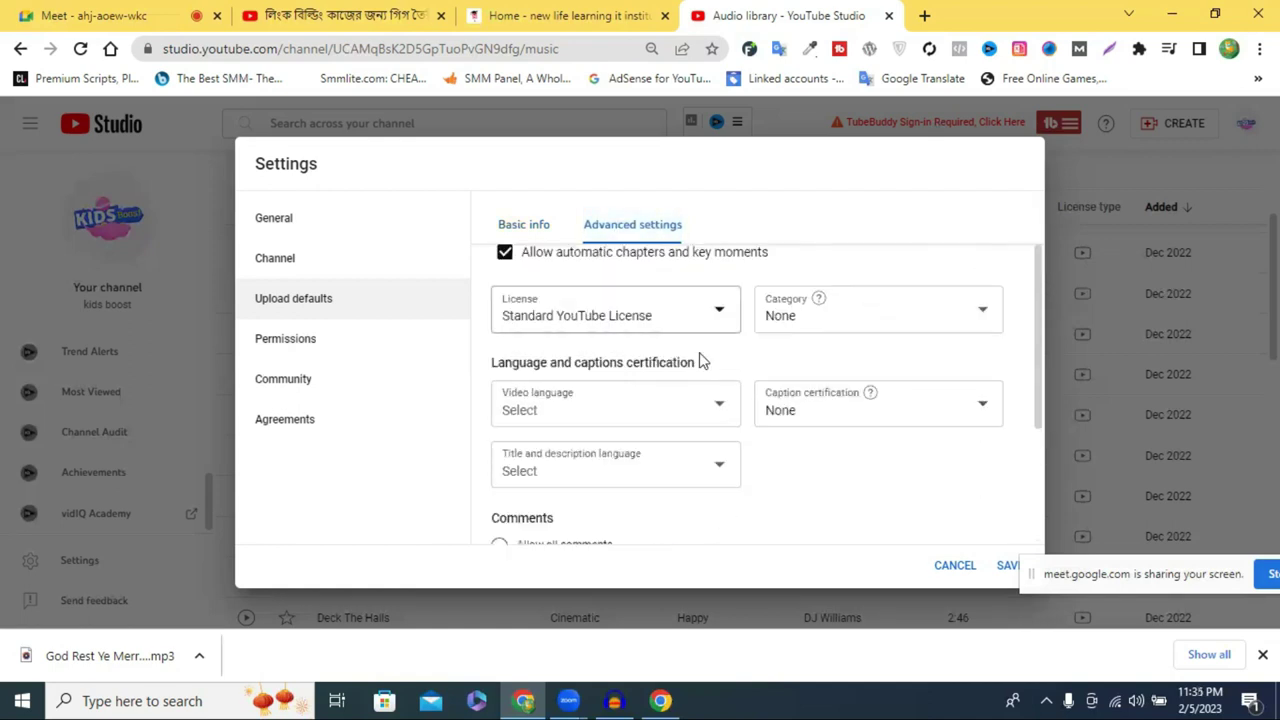
{"action": "left_click", "coordinate": [577, 322]}
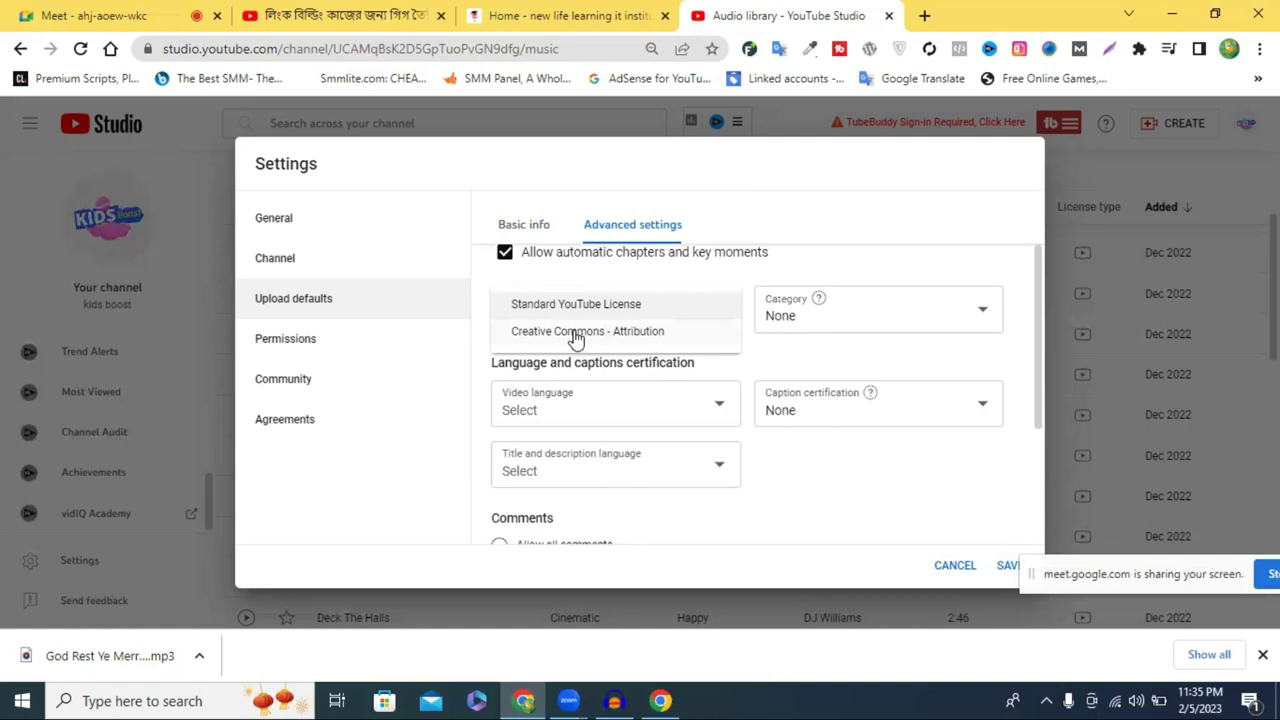
{"action": "left_click", "coordinate": [846, 329]}
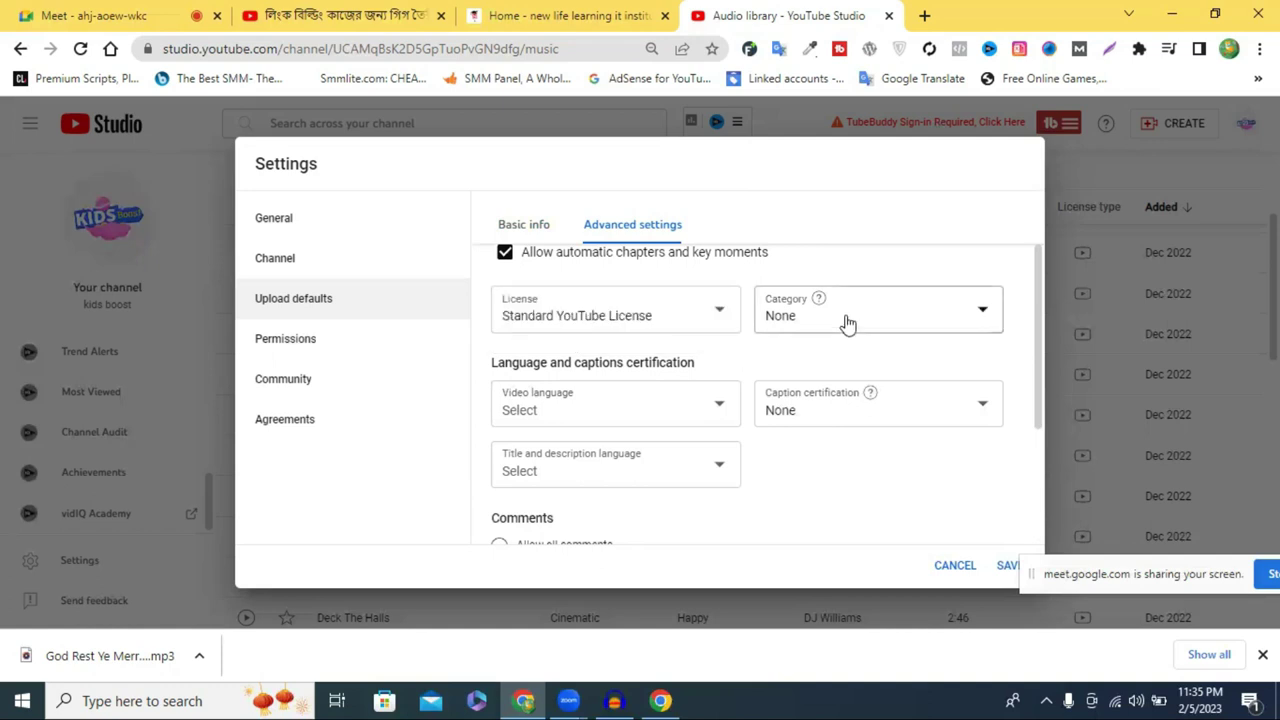
Step: Leave the default category as None, review the video language, and save the upload defaults
{"action": "left_click", "coordinate": [846, 322]}
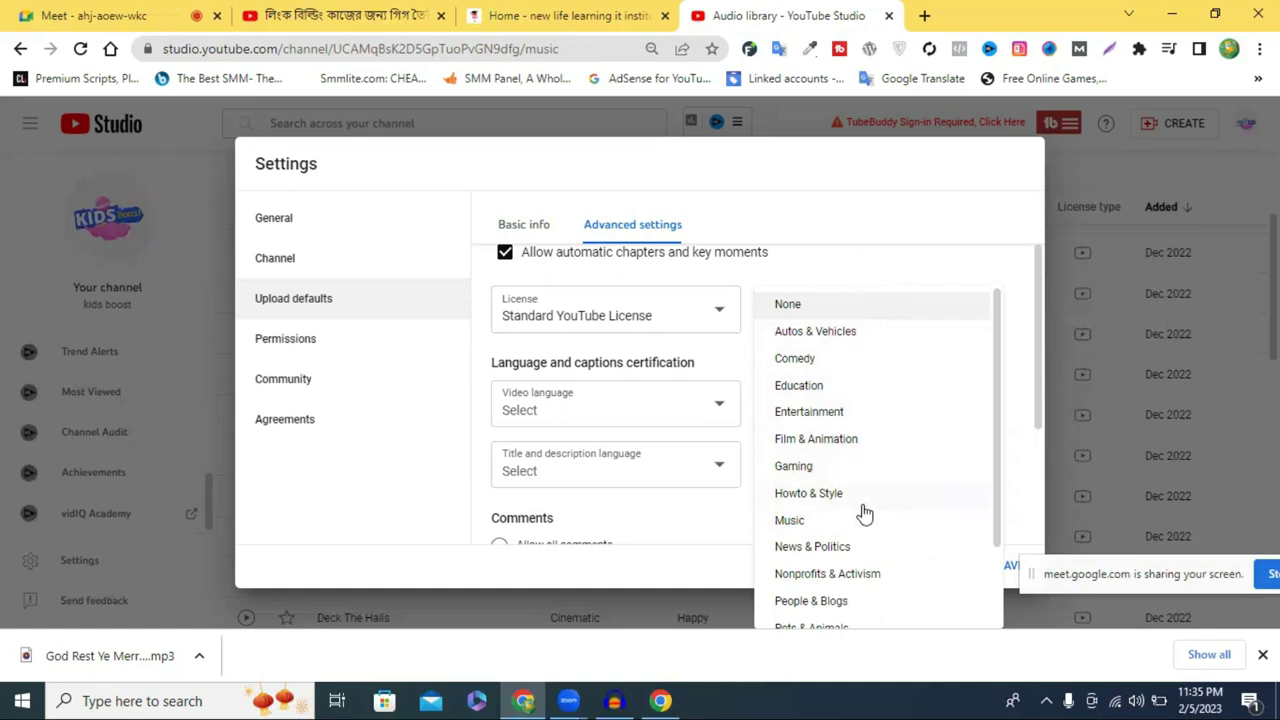
{"action": "scroll", "coordinate": [859, 506], "scroll_direction": "down", "scroll_amount": 2}
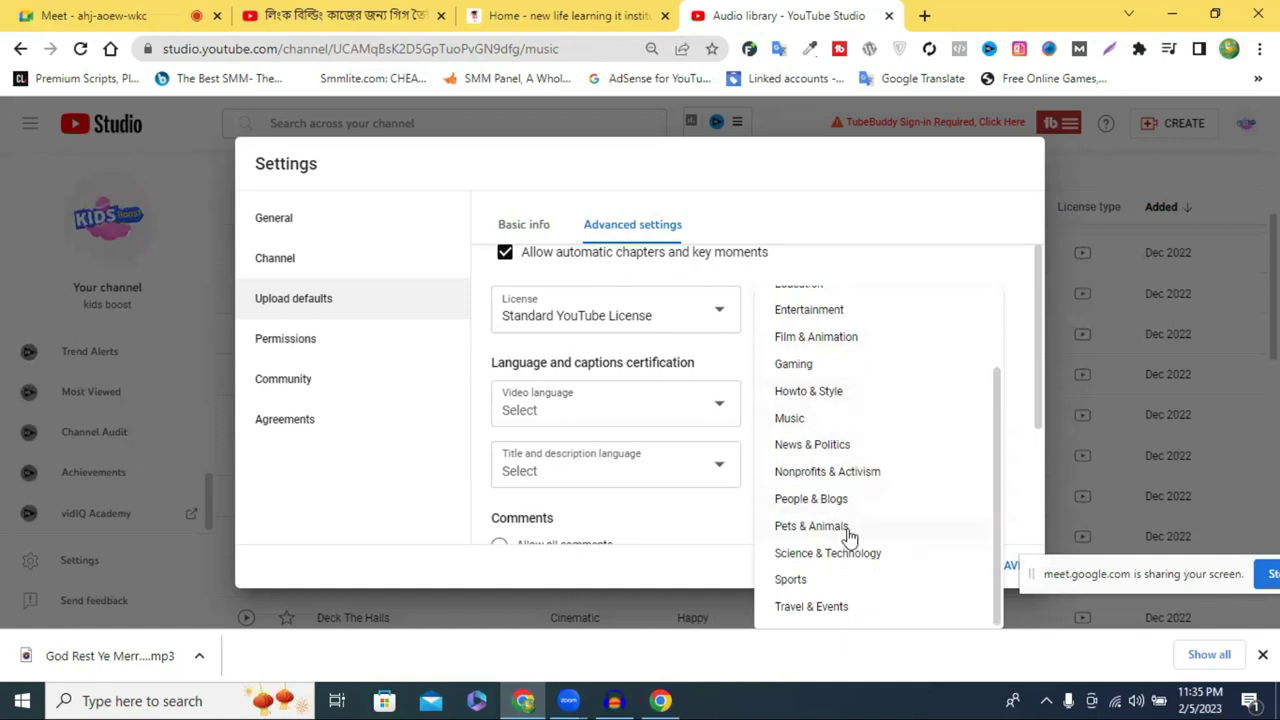
{"action": "scroll", "coordinate": [877, 545], "scroll_direction": "up", "scroll_amount": 2}
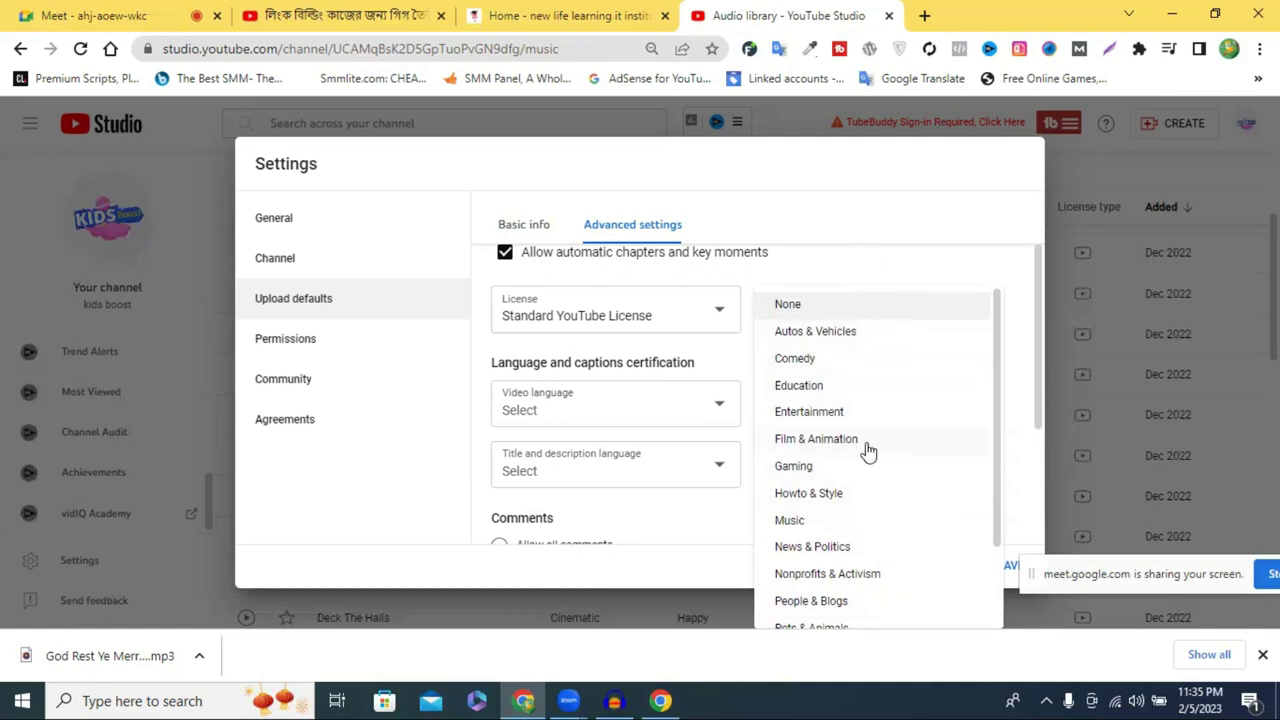
{"action": "left_click", "coordinate": [855, 246]}
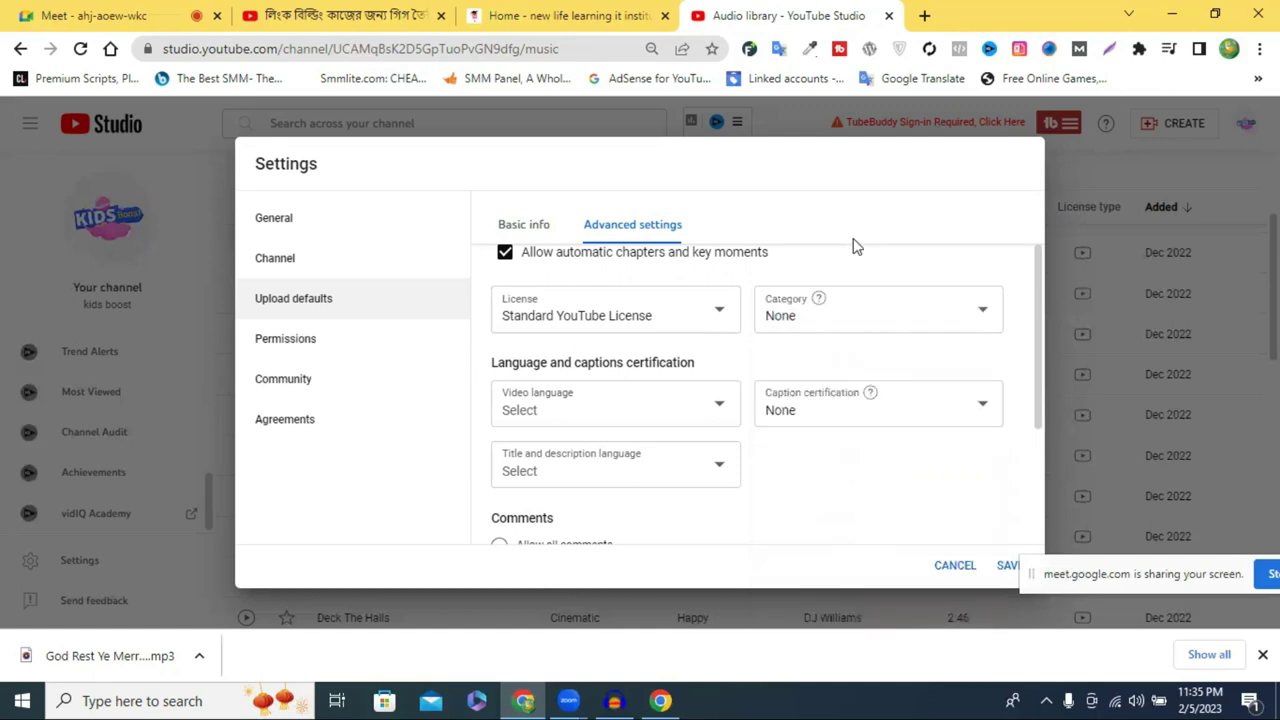
{"action": "left_click", "coordinate": [577, 425]}
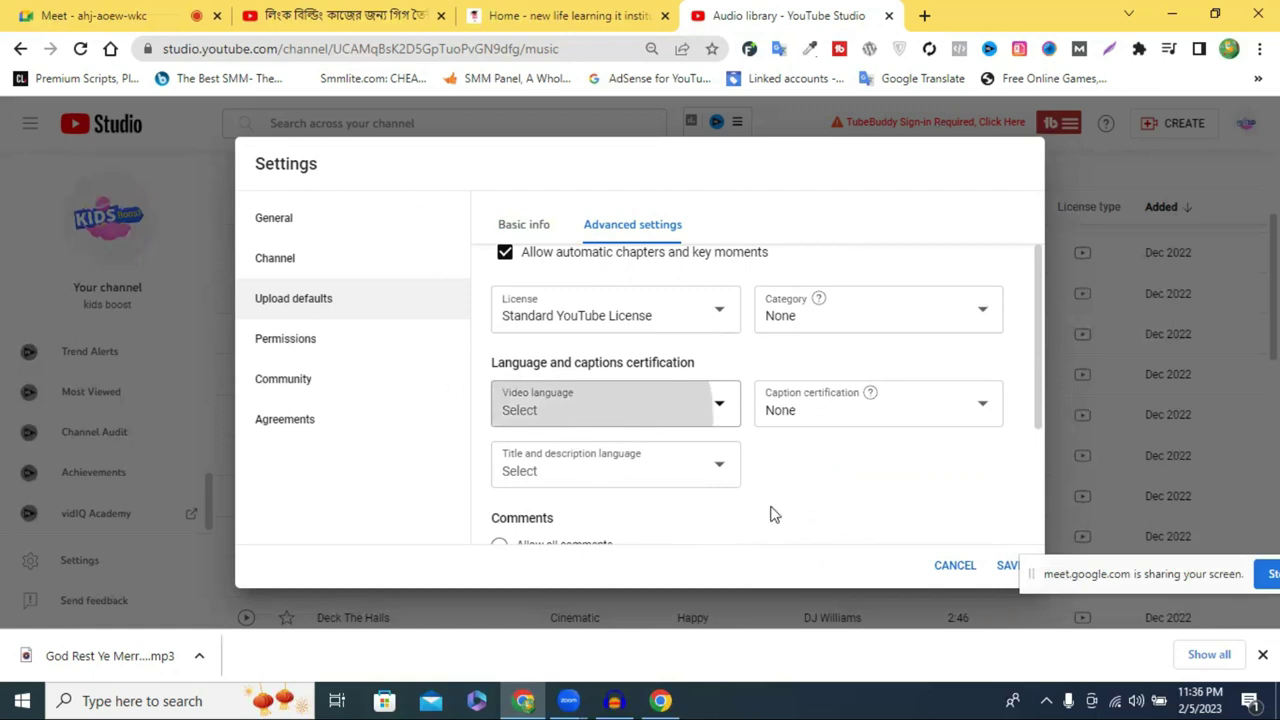
{"action": "key", "text": "Tab"}
{"action": "left_click", "coordinate": [580, 417]}
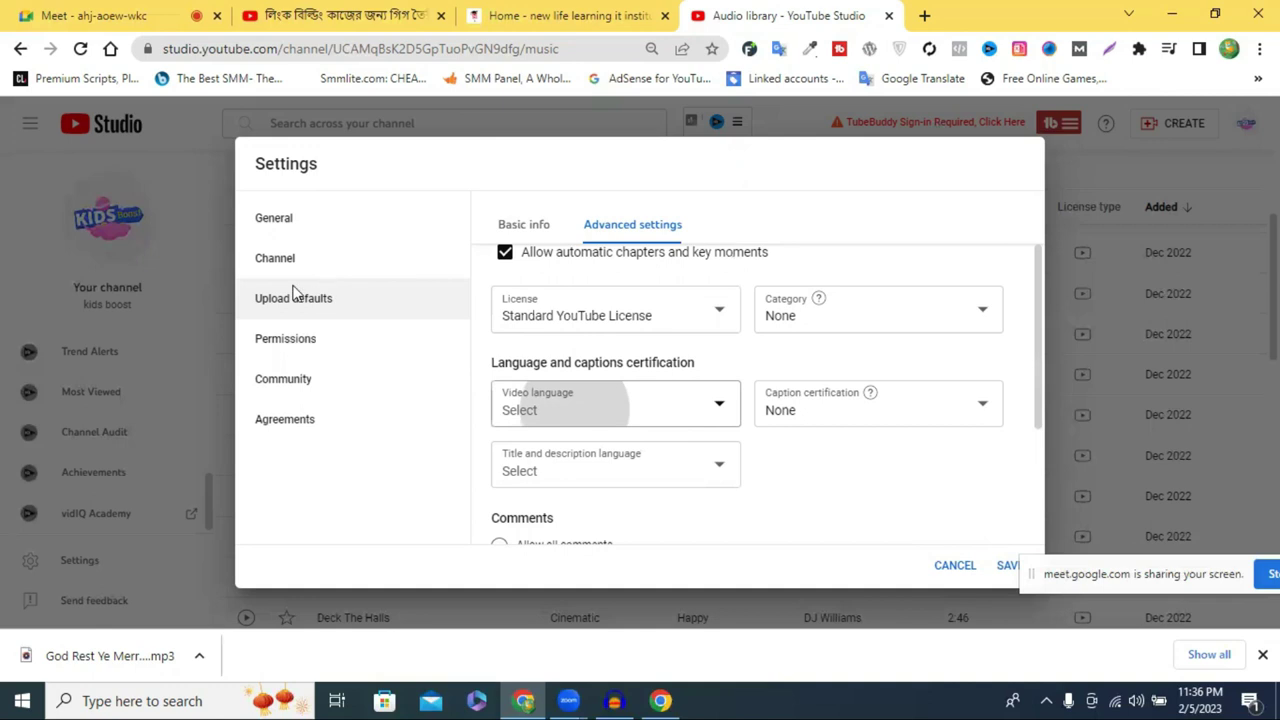
{"action": "left_click", "coordinate": [1007, 566]}
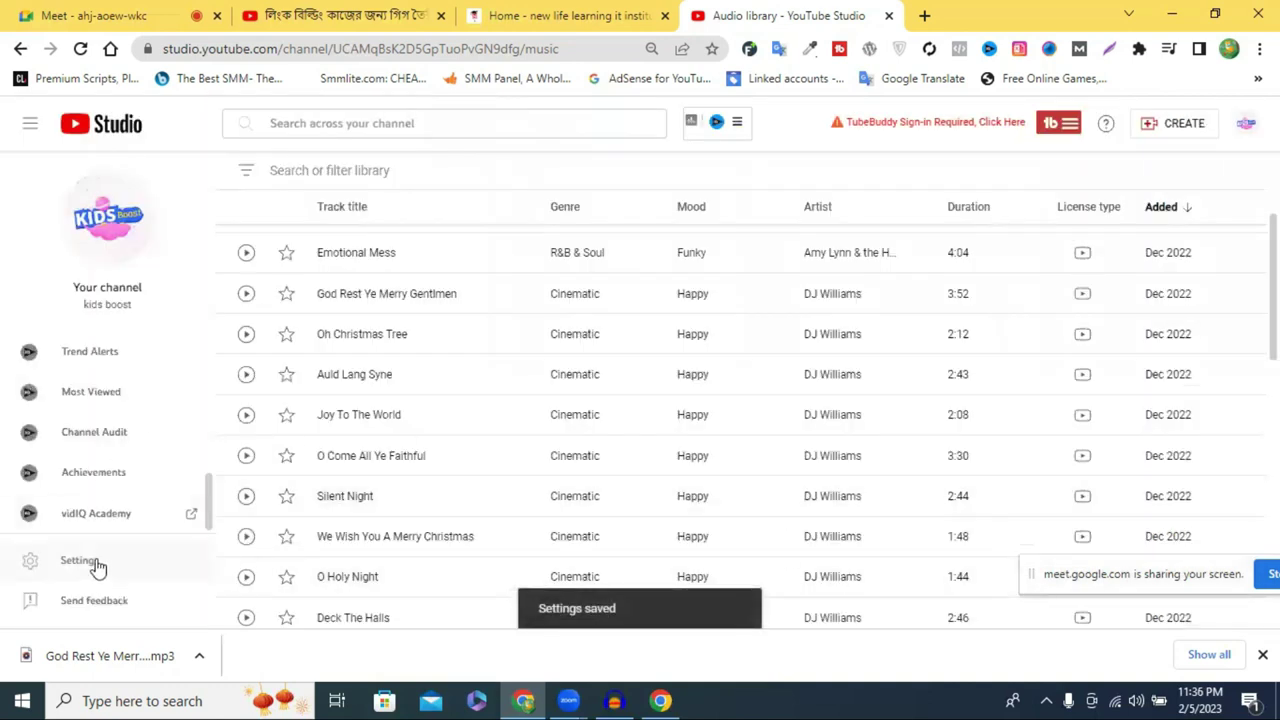
Step: Go to Settings > Permissions > Community to show the Automated Filters
{"action": "left_click", "coordinate": [83, 552]}
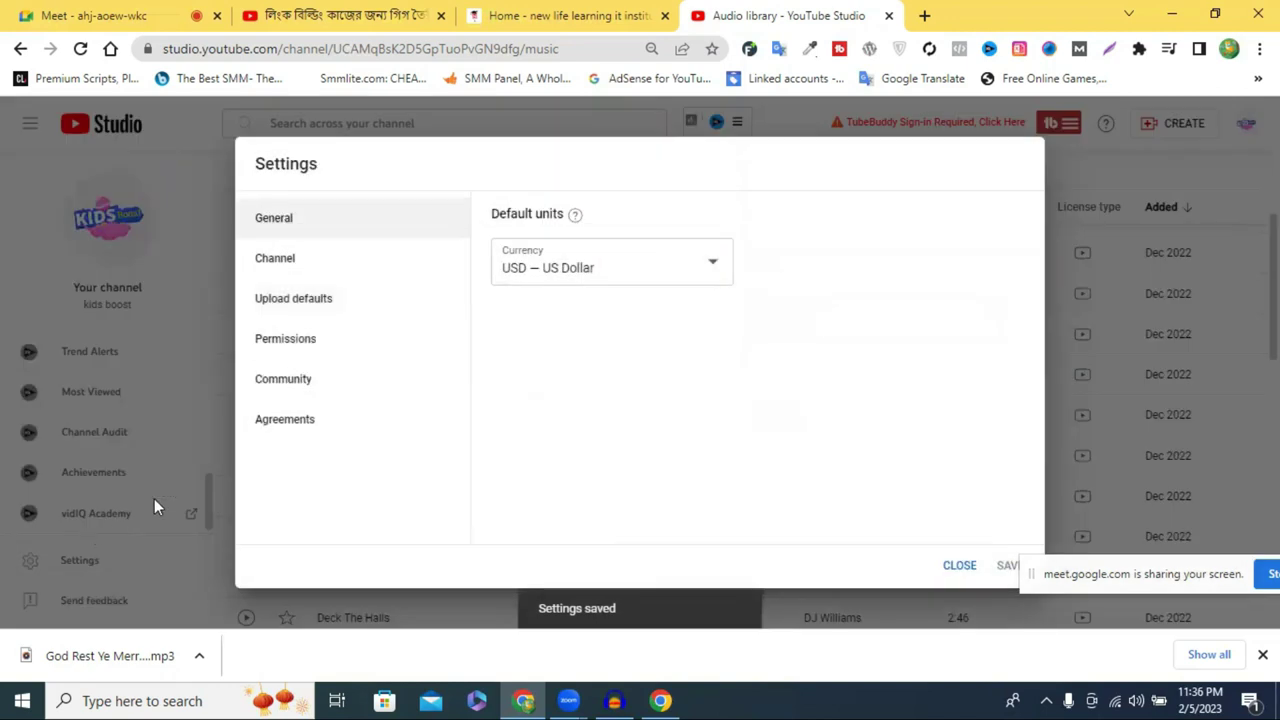
{"action": "left_click", "coordinate": [268, 347]}
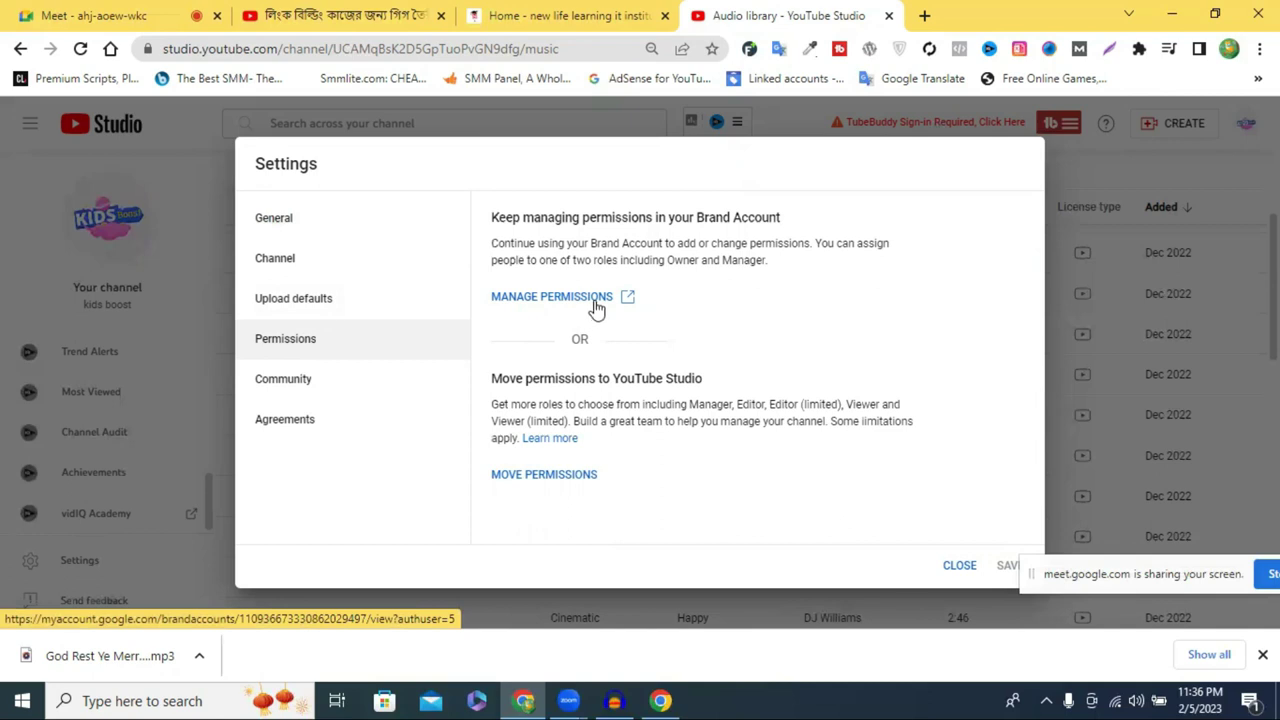
{"action": "left_click", "coordinate": [318, 390]}
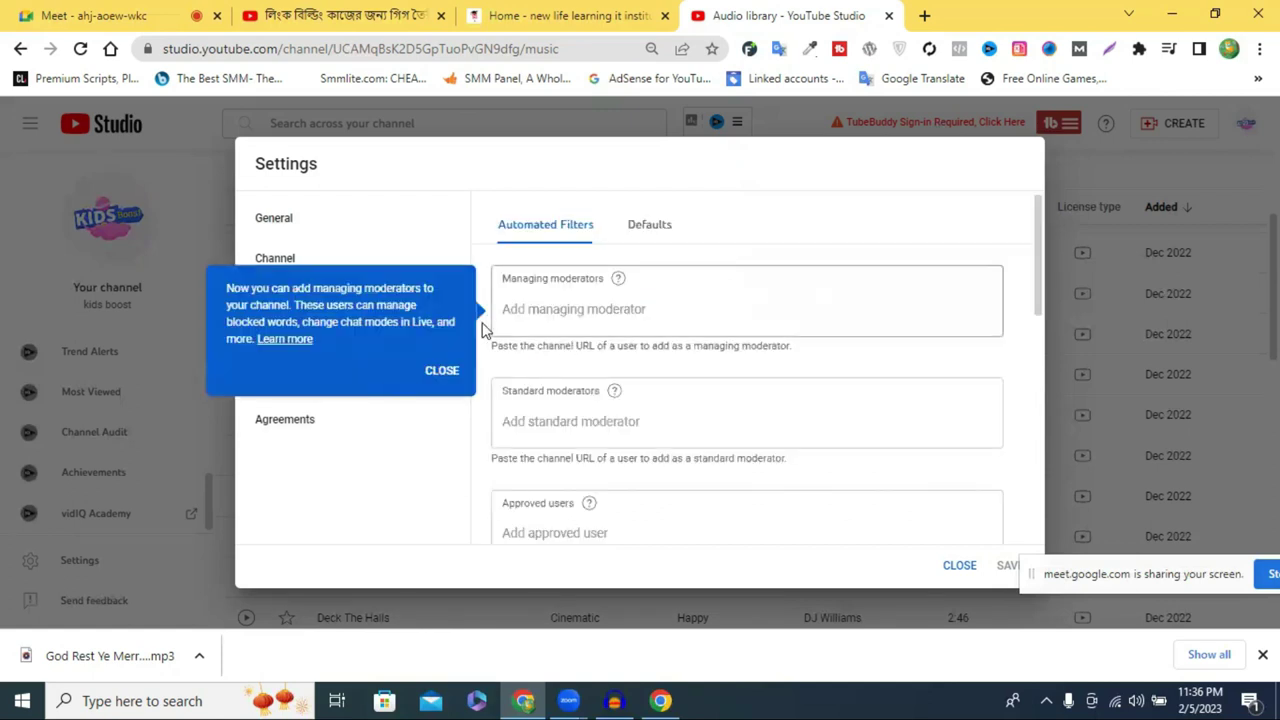
Step: Dismiss the moderators tip and look through the Automated Filters options
{"action": "left_click", "coordinate": [443, 370]}
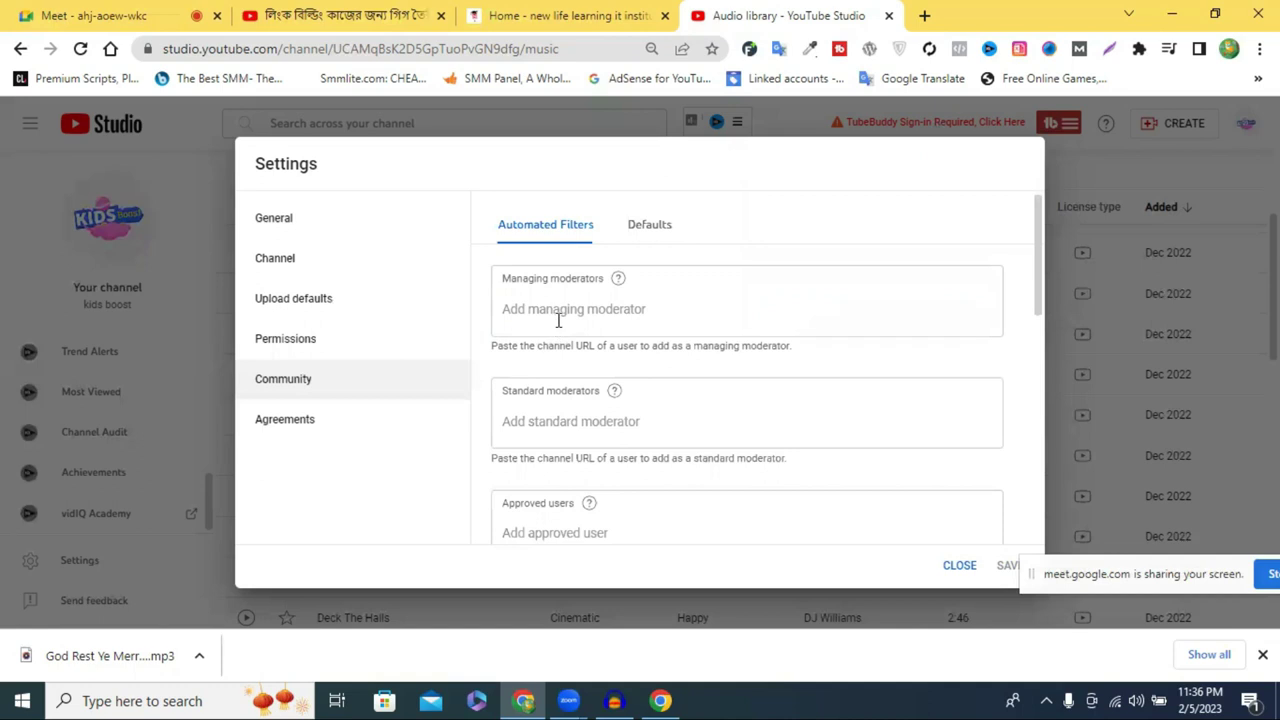
{"action": "scroll", "coordinate": [590, 360], "scroll_direction": "down", "scroll_amount": 4}
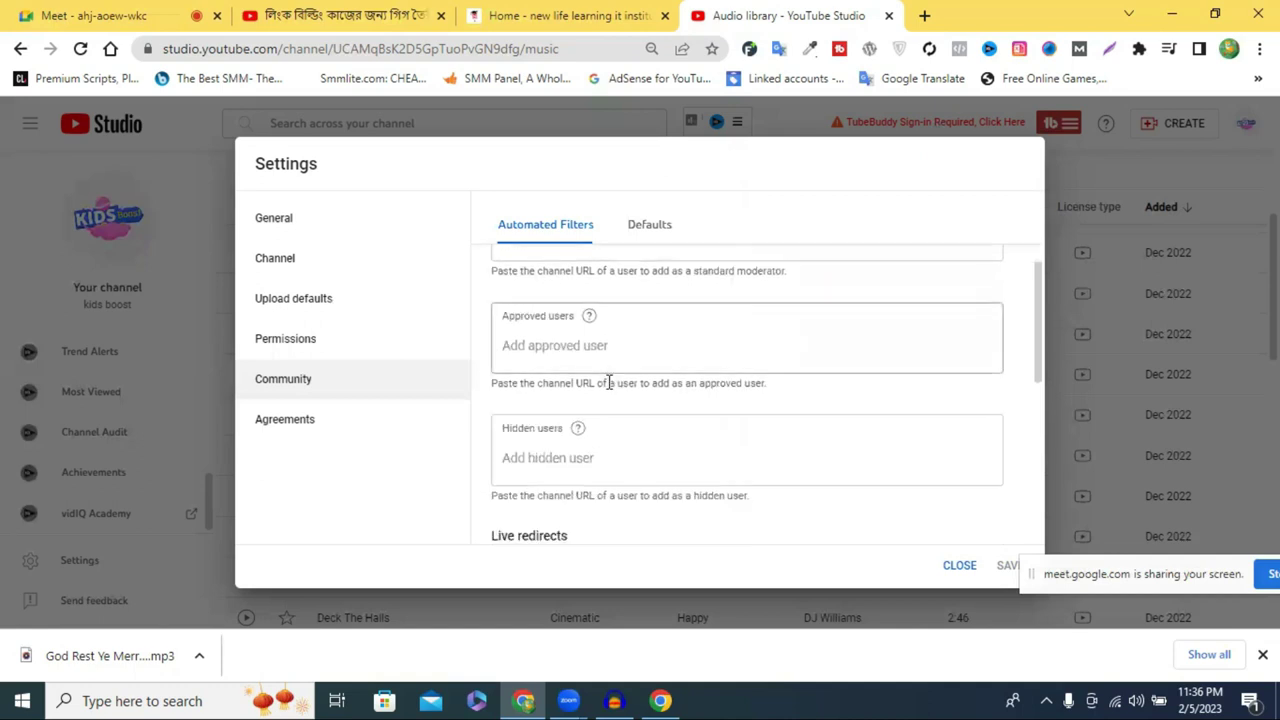
{"action": "scroll", "coordinate": [590, 360], "scroll_direction": "up", "scroll_amount": 2}
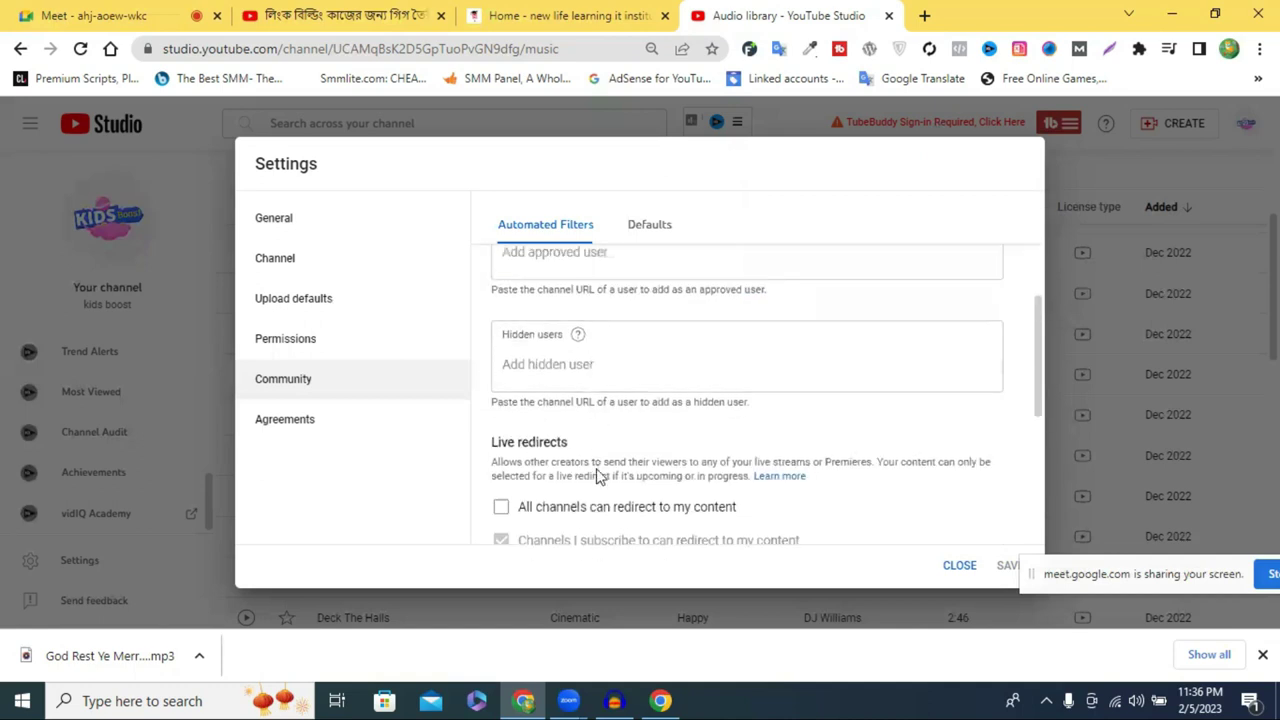
{"action": "scroll", "coordinate": [598, 430], "scroll_direction": "down", "scroll_amount": 3}
{"action": "scroll", "coordinate": [601, 462], "scroll_direction": "down", "scroll_amount": 1}
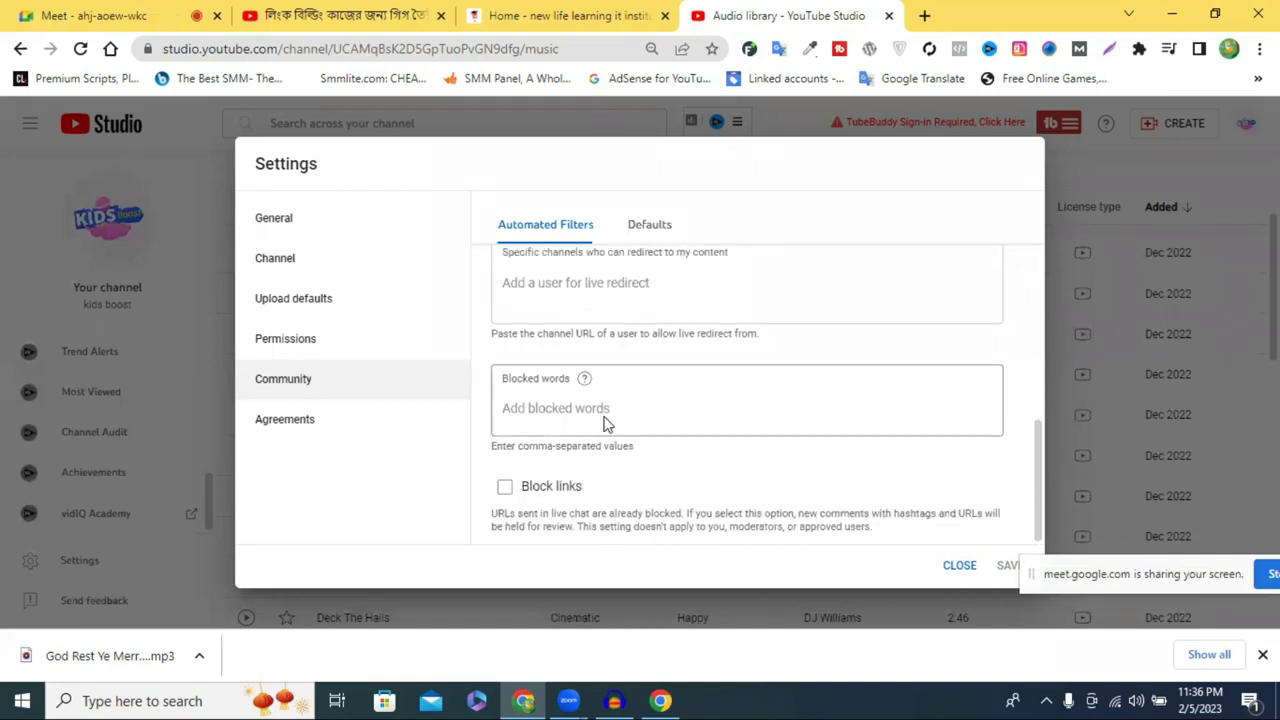
{"action": "scroll", "coordinate": [603, 423], "scroll_direction": "up", "scroll_amount": 2}
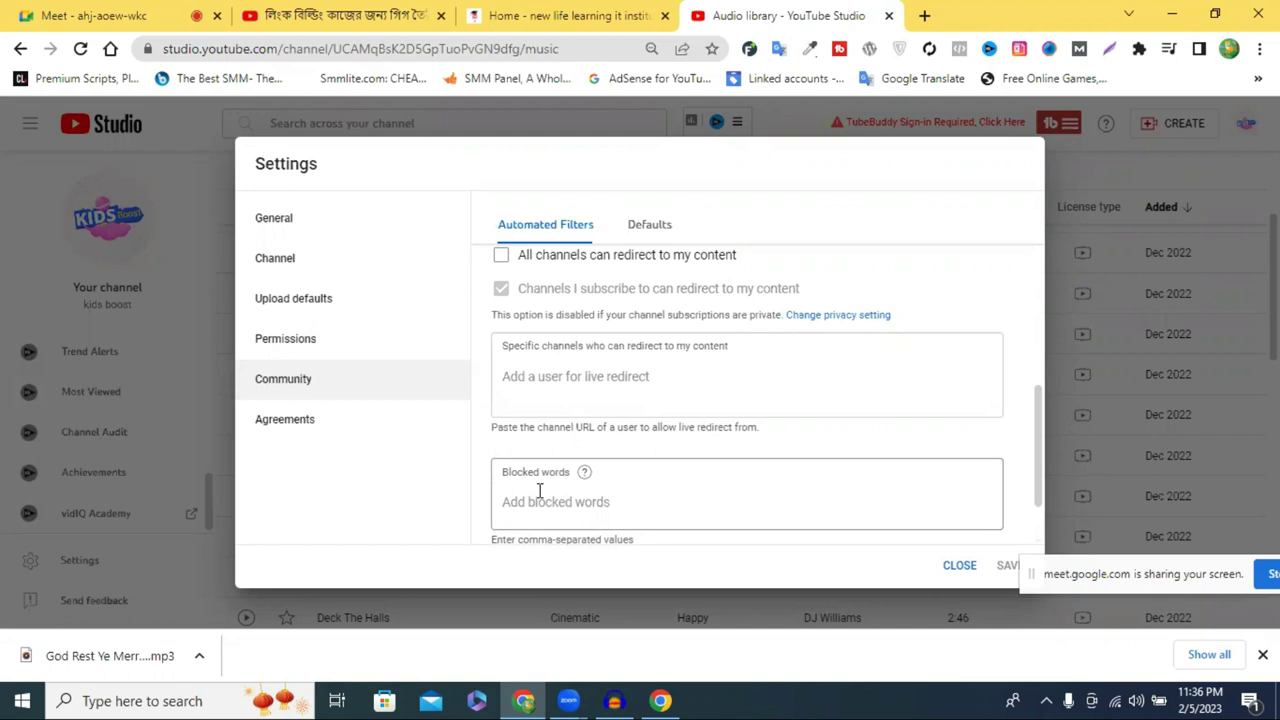
Step: Add 'bad video' as a blocked word, then remove it so the list stays empty
{"action": "left_click", "coordinate": [539, 490]}
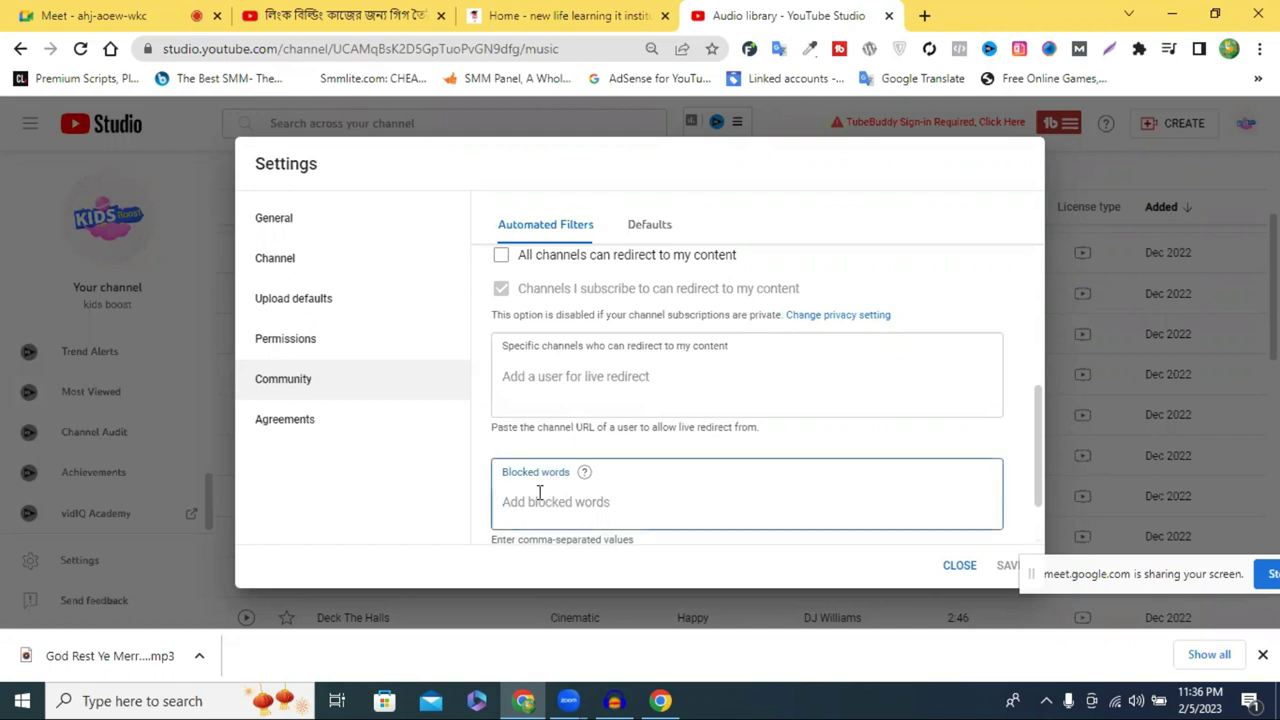
{"action": "type", "text": "bad vide"}
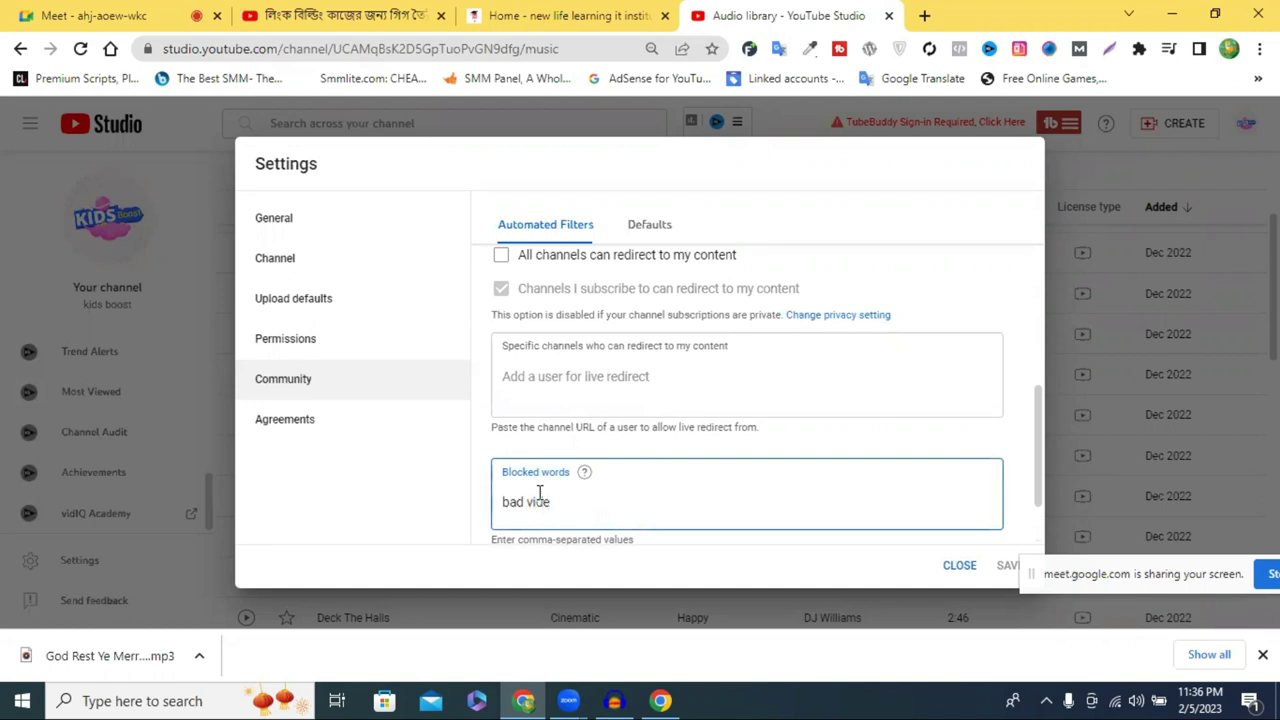
{"action": "type", "text": "o"}
{"action": "key", "text": "Return"}
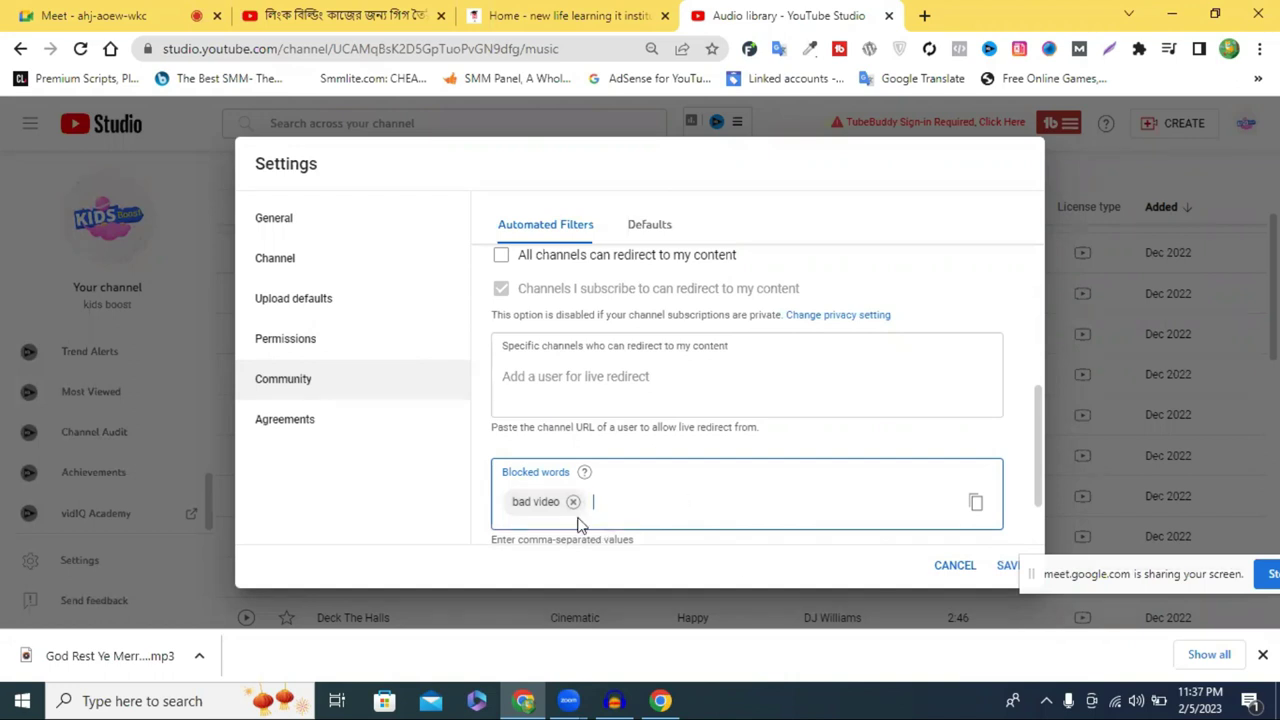
{"action": "left_click", "coordinate": [573, 501]}
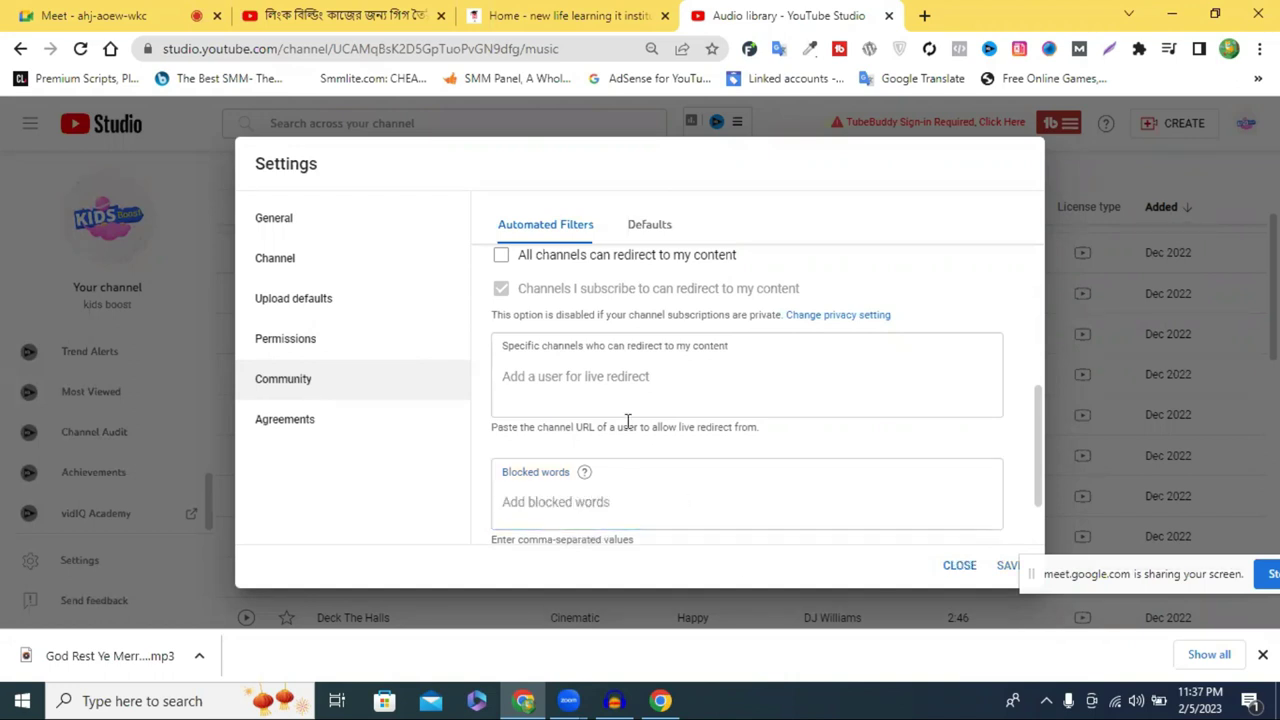
{"action": "scroll", "coordinate": [627, 420], "scroll_direction": "up", "scroll_amount": 2}
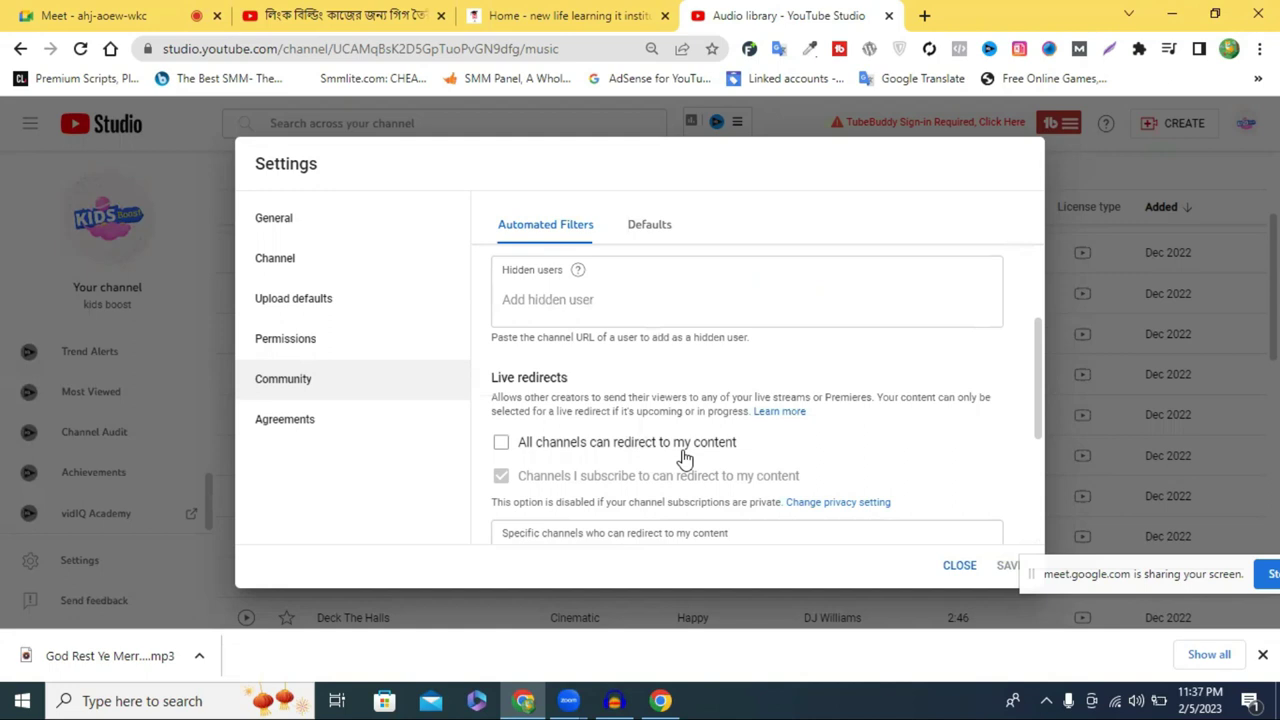
{"action": "scroll", "coordinate": [684, 457], "scroll_direction": "down", "scroll_amount": 3}
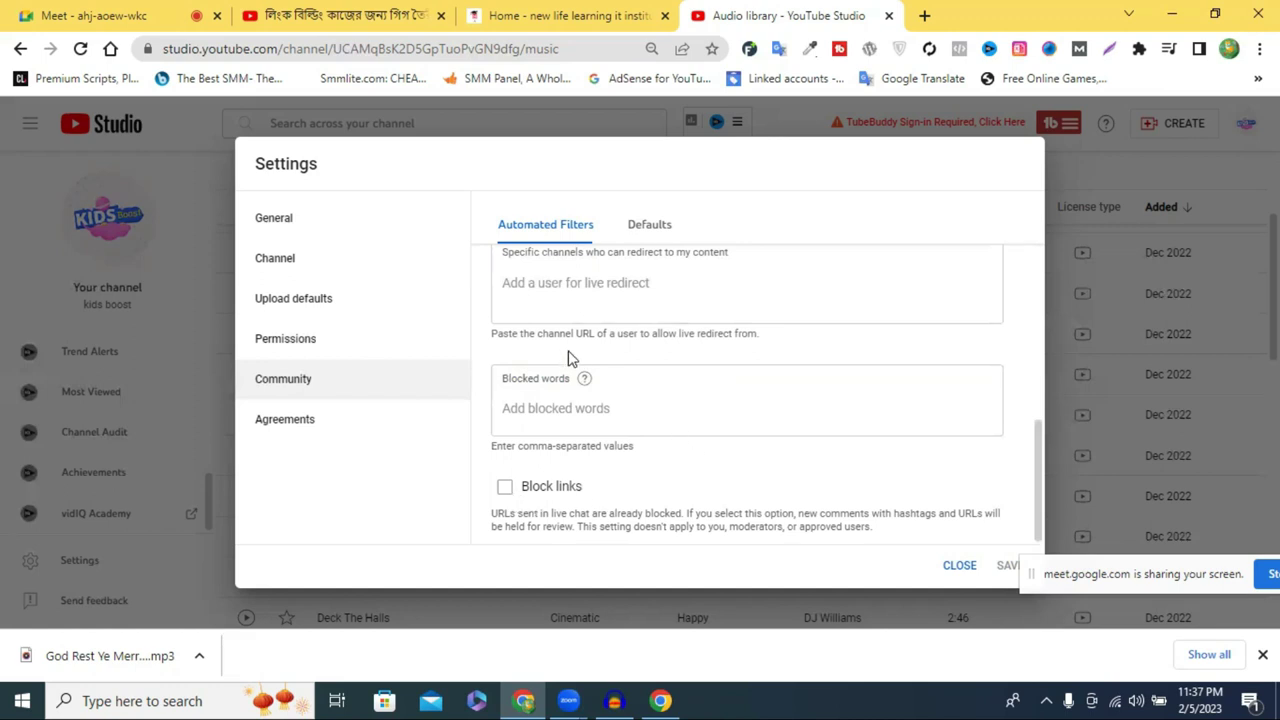
Step: Show the Community Defaults comment moderation options and dismiss the Increase strictness tip
{"action": "scroll", "coordinate": [587, 382], "scroll_direction": "up", "scroll_amount": 7}
{"action": "scroll", "coordinate": [588, 385], "scroll_direction": "up", "scroll_amount": 1}
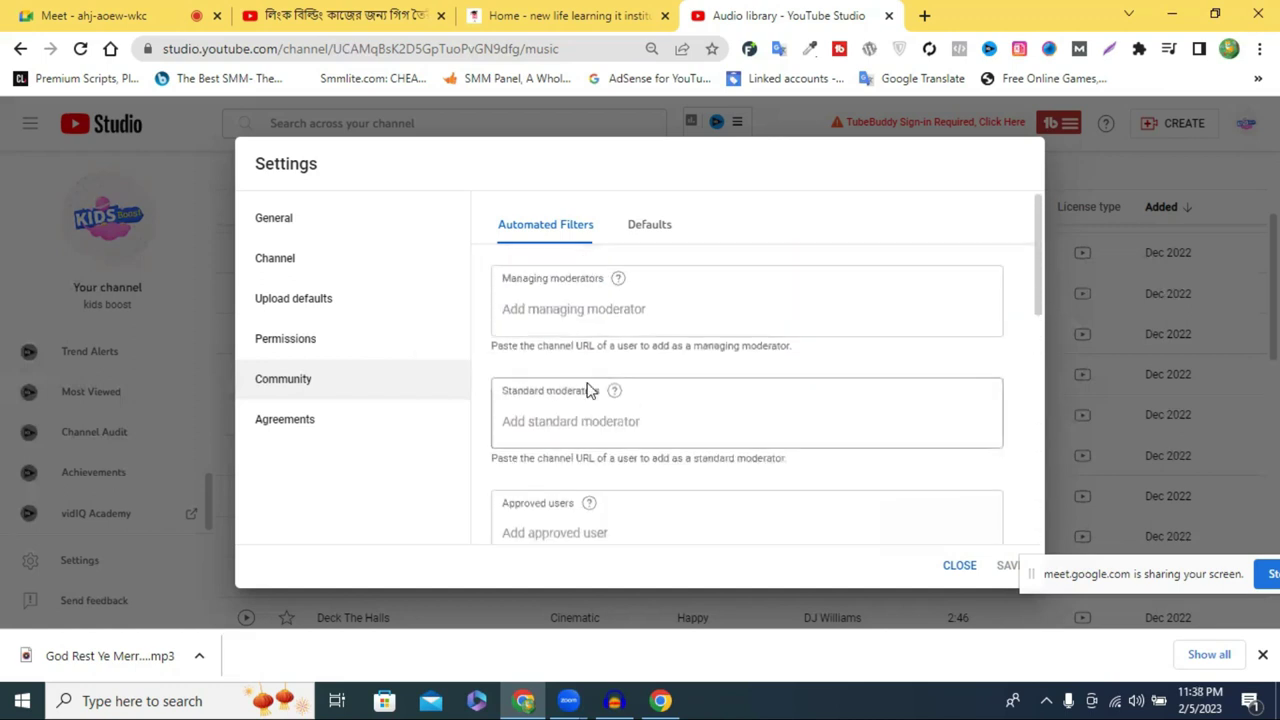
{"action": "left_click", "coordinate": [658, 238]}
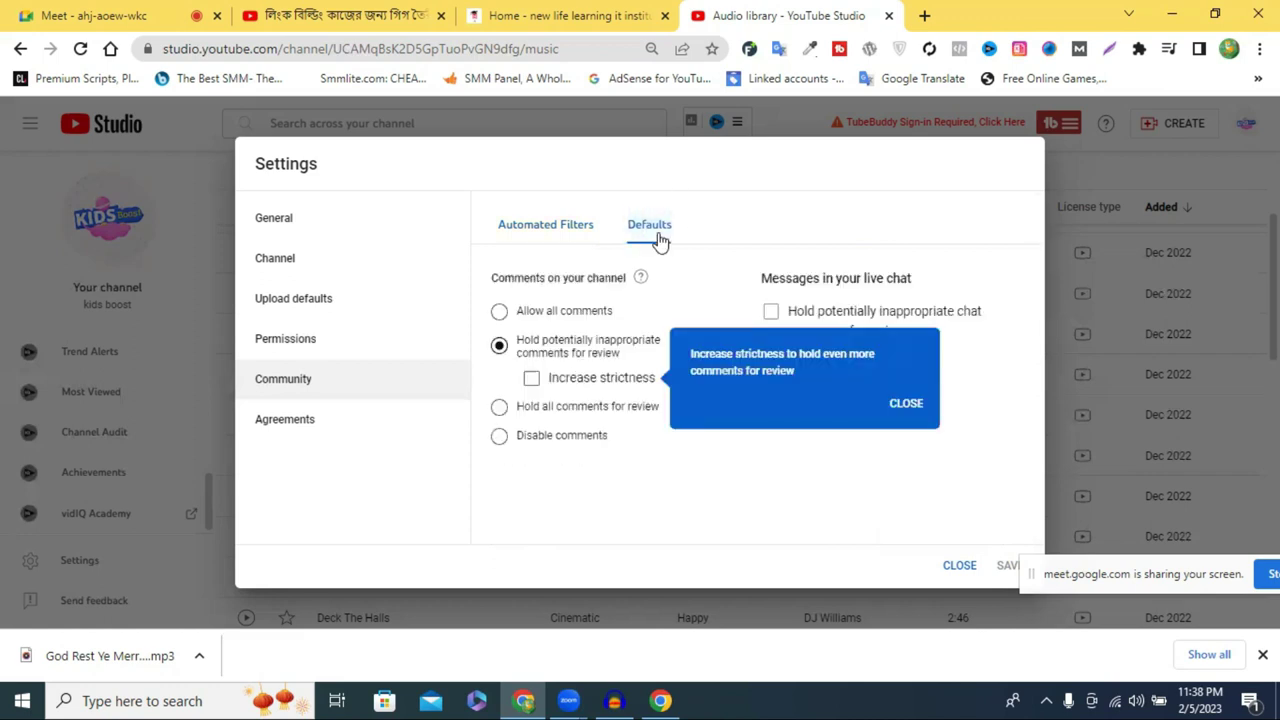
{"action": "left_click", "coordinate": [905, 405]}
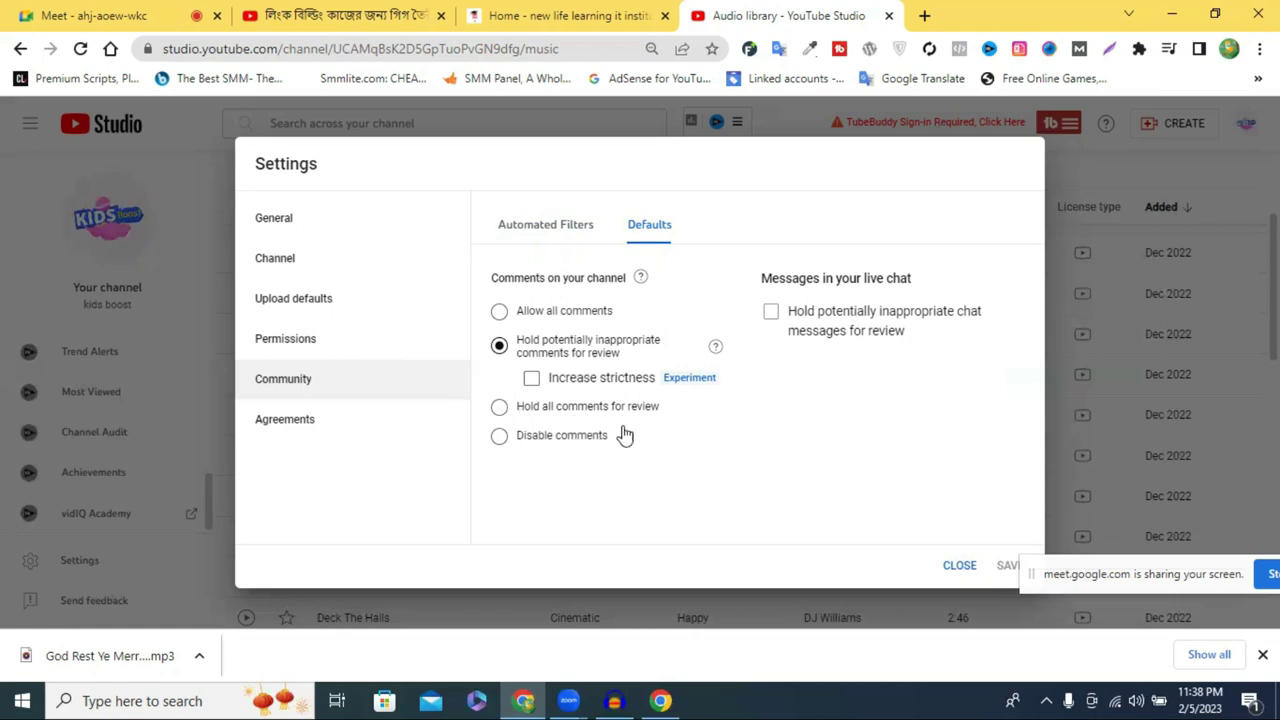
Step: Admit the waiting participant to the meeting, then view the channel's Agreements settings page
{"action": "left_click", "coordinate": [150, 12]}
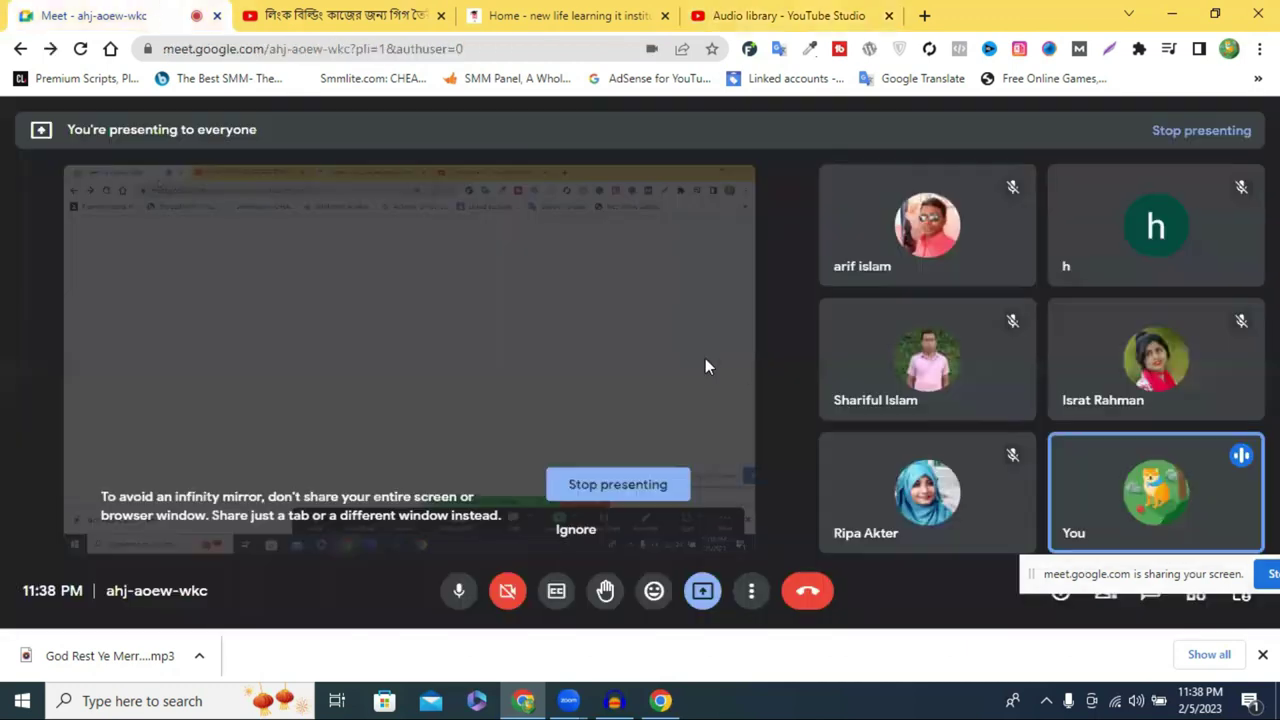
{"action": "left_click", "coordinate": [840, 295]}
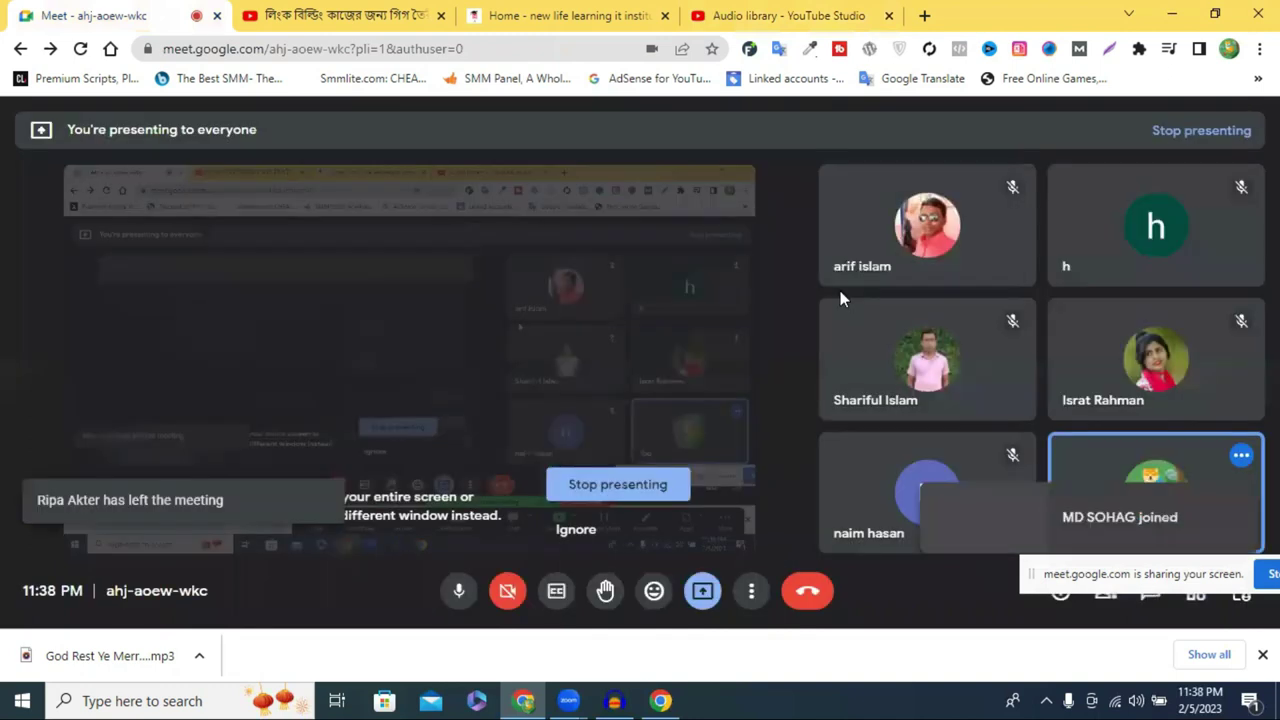
{"action": "left_click", "coordinate": [722, 14]}
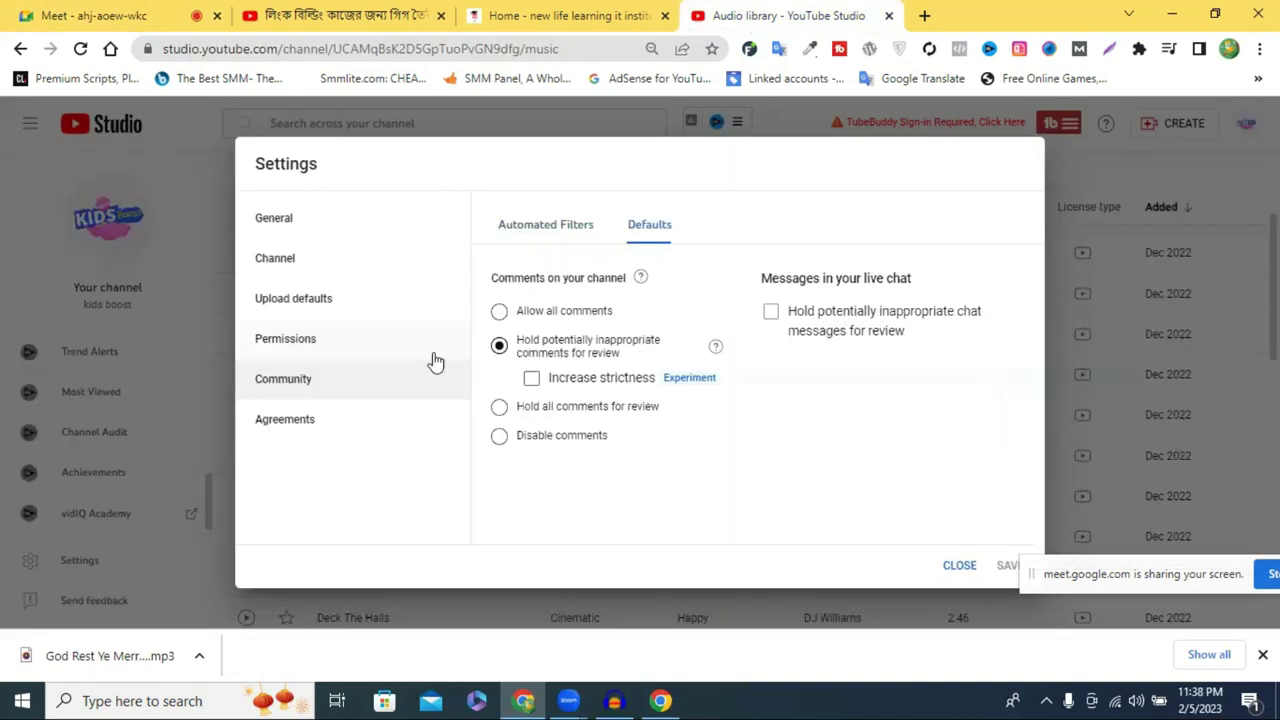
{"action": "left_click", "coordinate": [293, 437]}
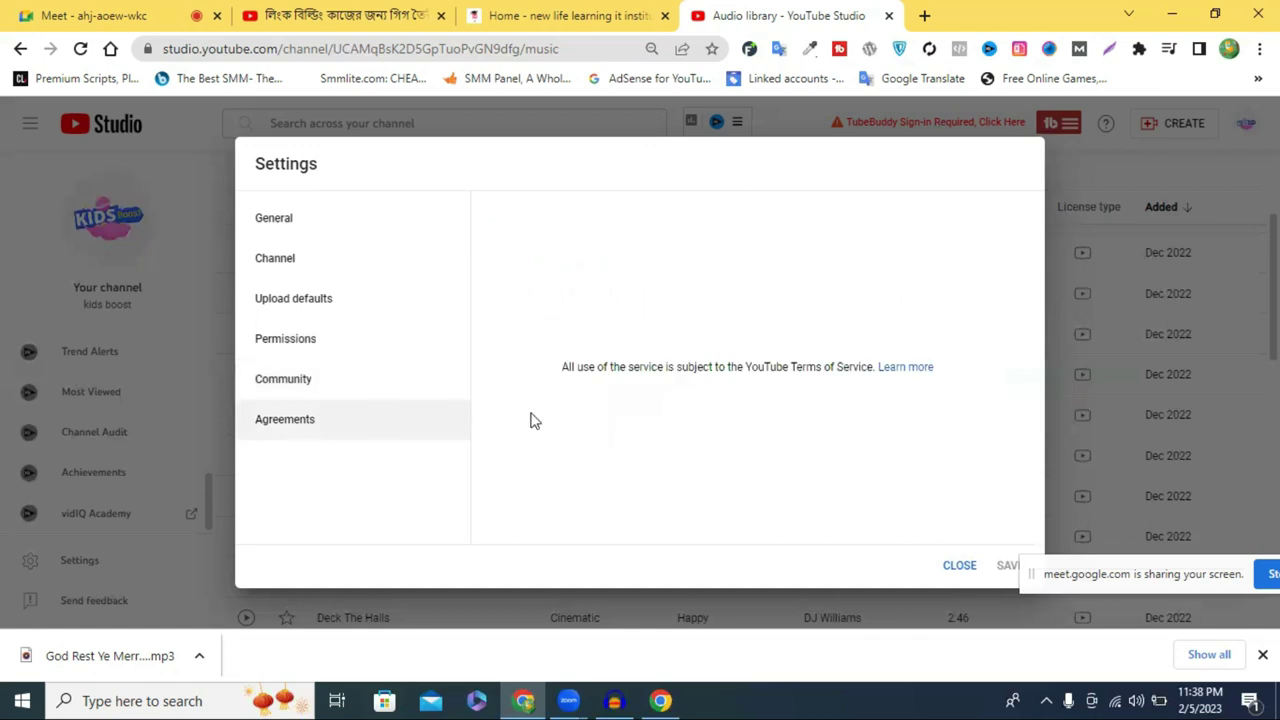
{"action": "left_click", "coordinate": [955, 567]}
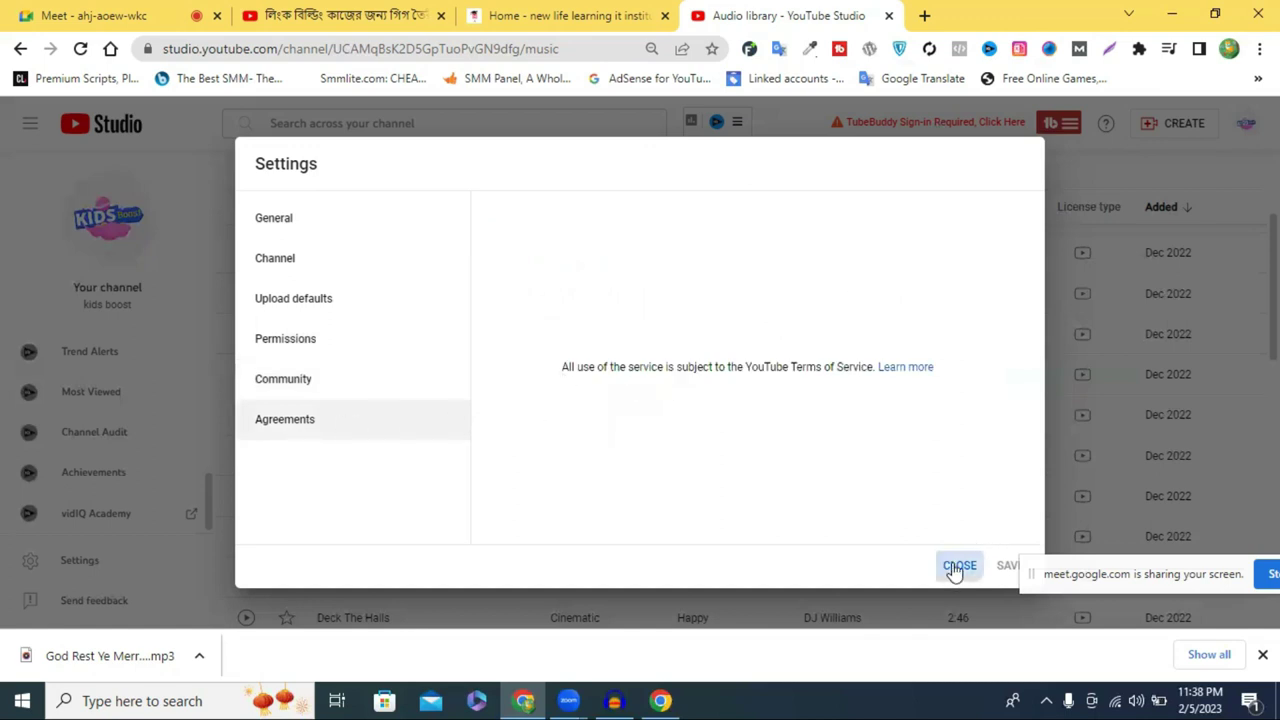
Step: Scroll up and down the left sidebar menu beside the Audio library track list
{"action": "scroll", "coordinate": [106, 478], "scroll_direction": "up", "scroll_amount": 5}
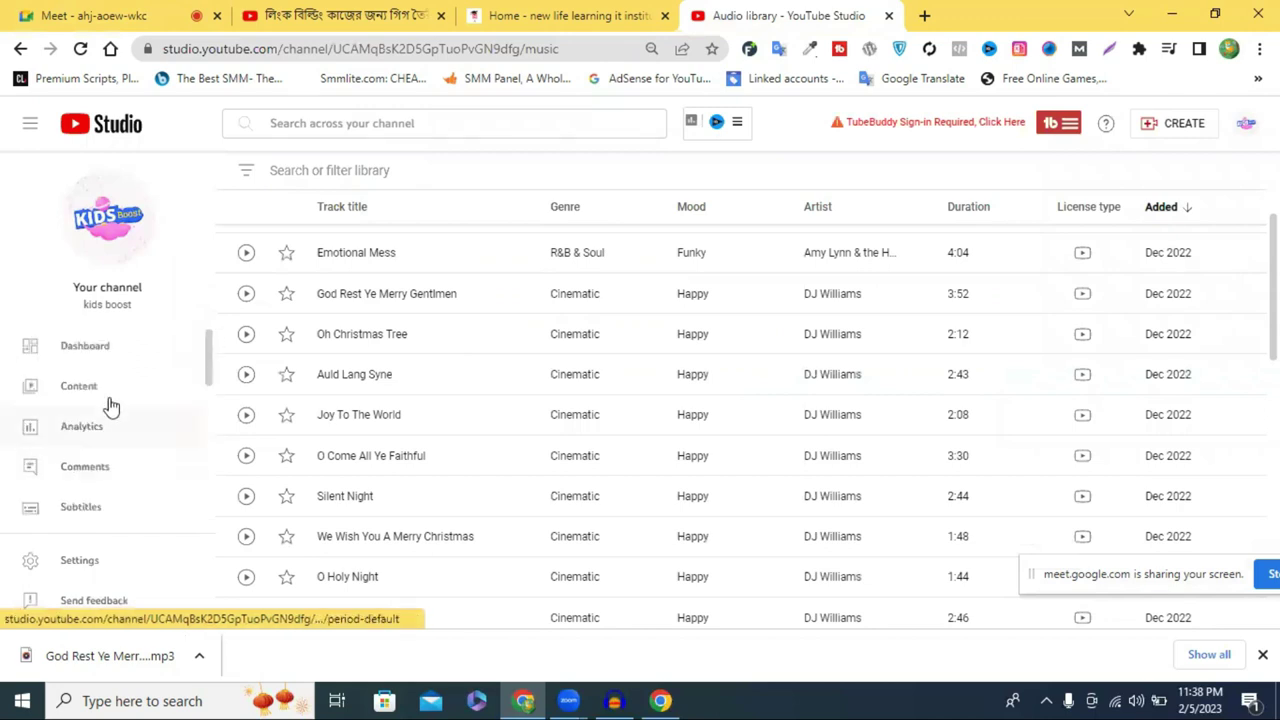
{"action": "scroll", "coordinate": [113, 410], "scroll_direction": "down", "scroll_amount": 3}
{"action": "scroll", "coordinate": [113, 410], "scroll_direction": "up", "scroll_amount": 2}
{"action": "scroll", "coordinate": [113, 410], "scroll_direction": "up", "scroll_amount": 2}
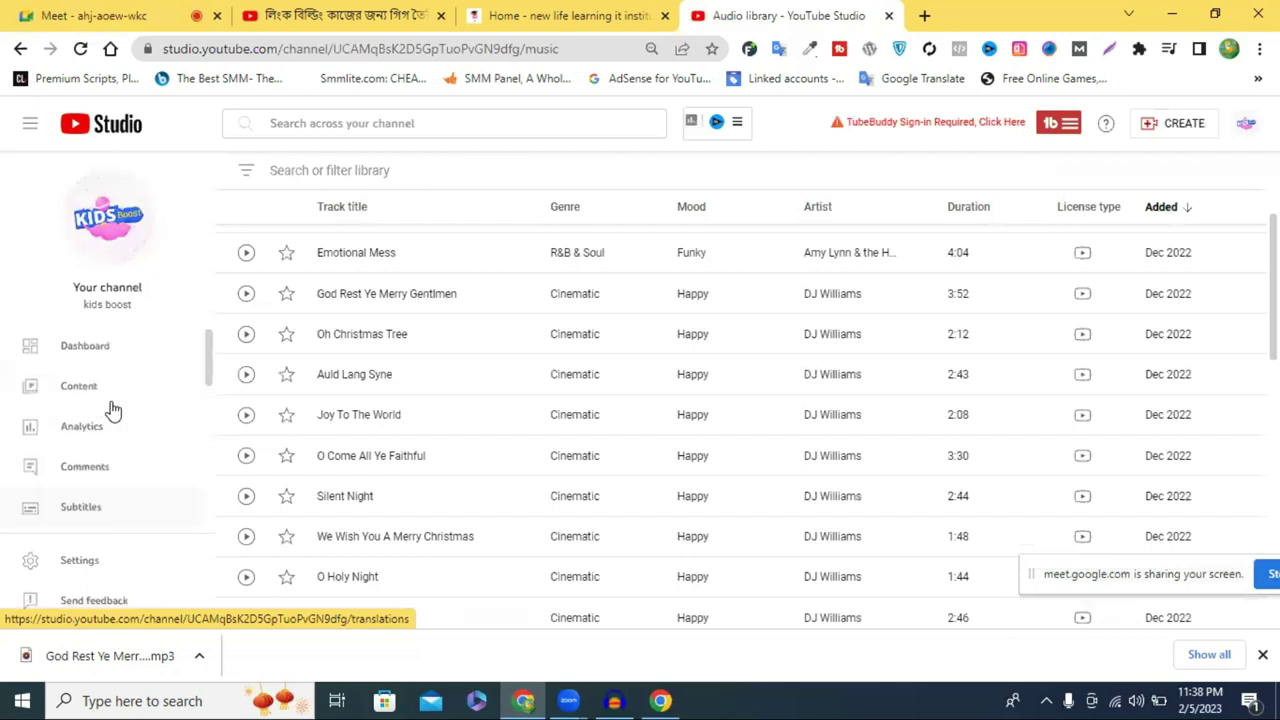
{"action": "scroll", "coordinate": [113, 410], "scroll_direction": "down", "scroll_amount": 4}
{"action": "scroll", "coordinate": [113, 408], "scroll_direction": "down", "scroll_amount": 1}
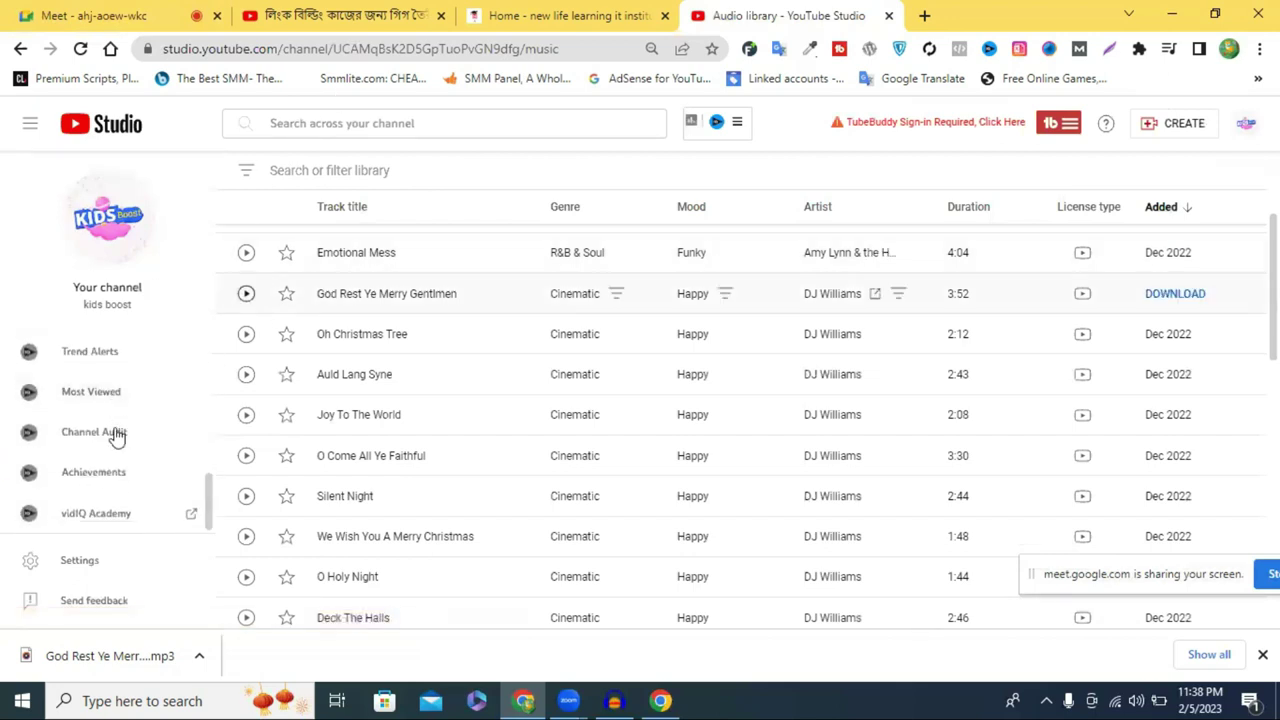
{"action": "scroll", "coordinate": [110, 443], "scroll_direction": "up", "scroll_amount": 2}
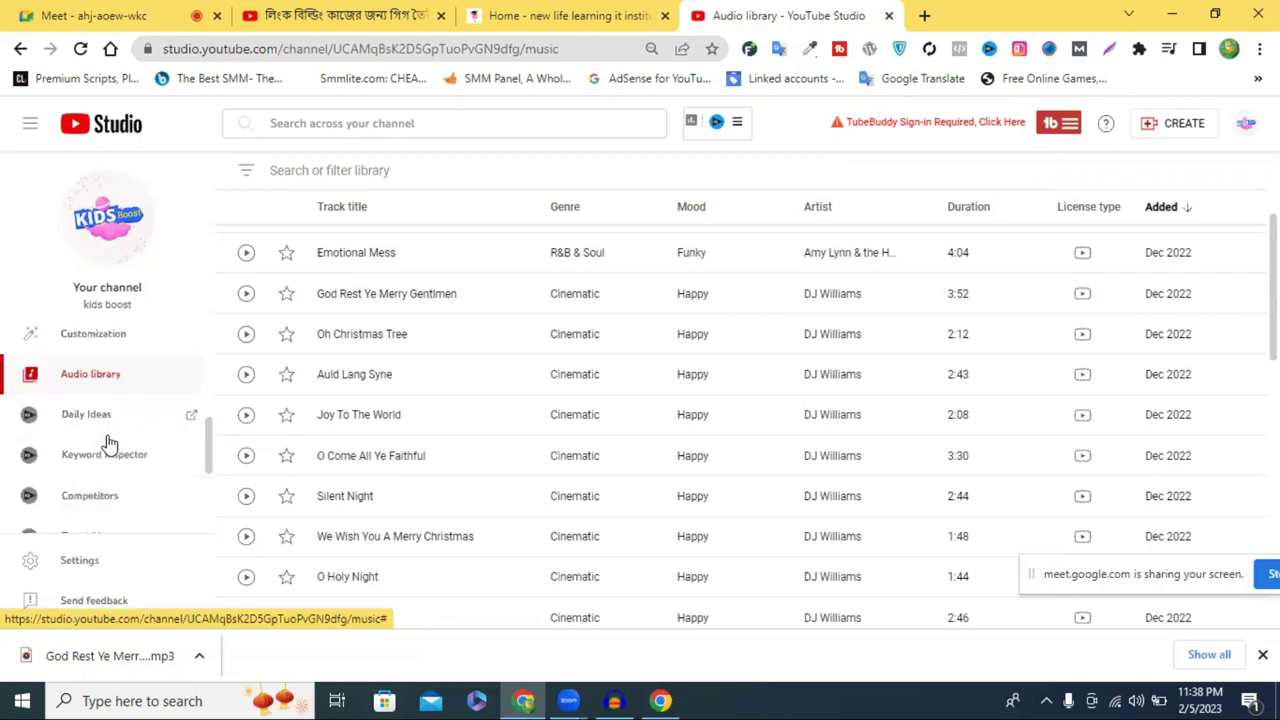
{"action": "scroll", "coordinate": [110, 443], "scroll_direction": "up", "scroll_amount": 1}
{"action": "scroll", "coordinate": [110, 443], "scroll_direction": "up", "scroll_amount": 1}
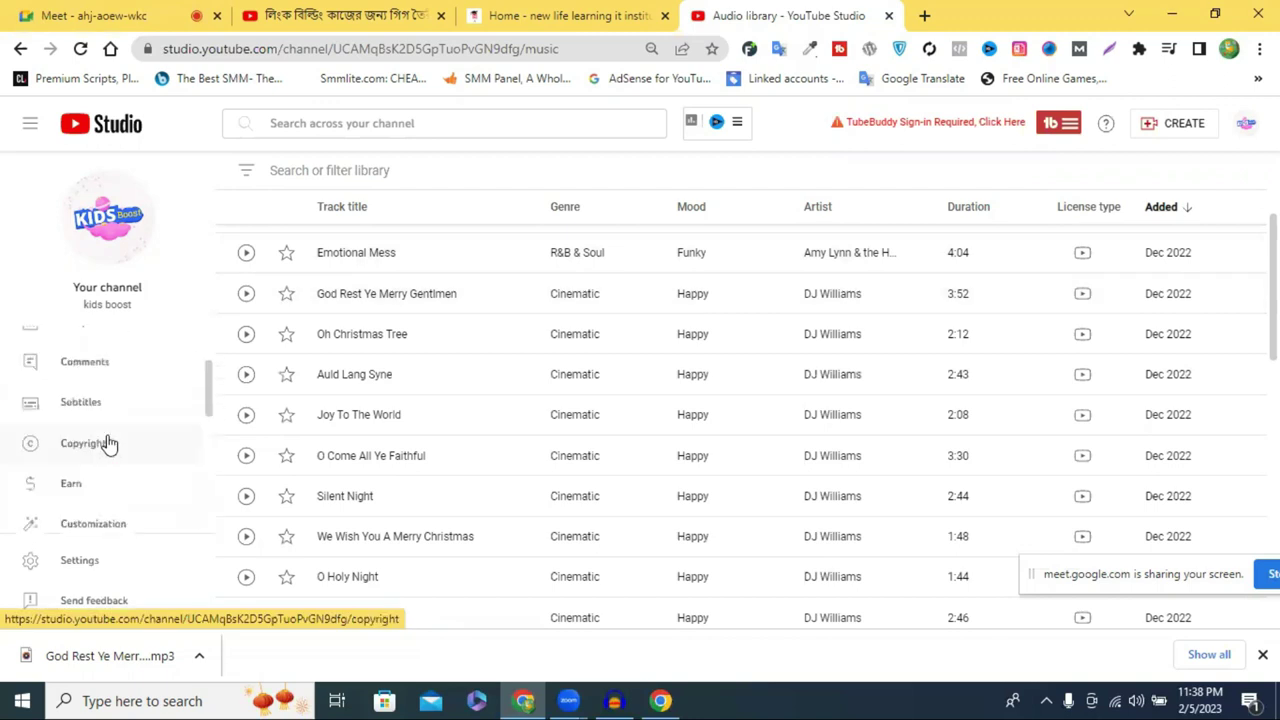
{"action": "scroll", "coordinate": [110, 443], "scroll_direction": "up", "scroll_amount": 1}
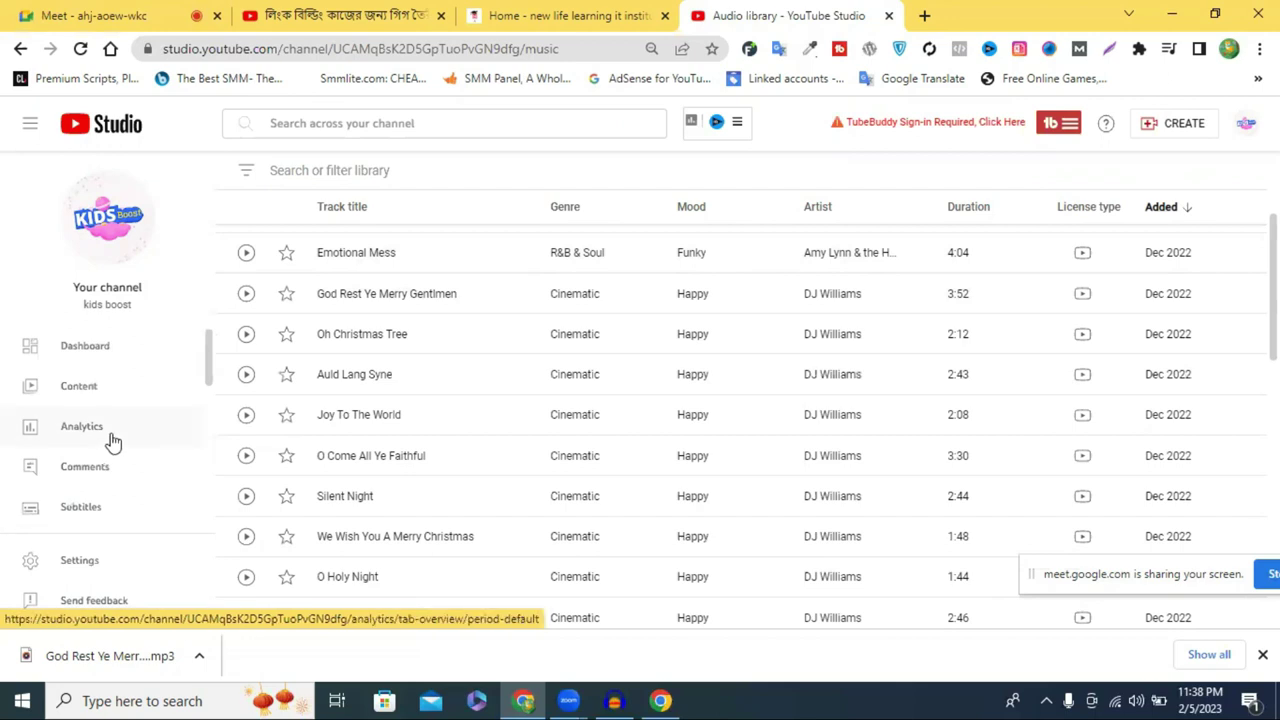
{"action": "scroll", "coordinate": [110, 437], "scroll_direction": "down", "scroll_amount": 1}
{"action": "scroll", "coordinate": [115, 440], "scroll_direction": "down", "scroll_amount": 2}
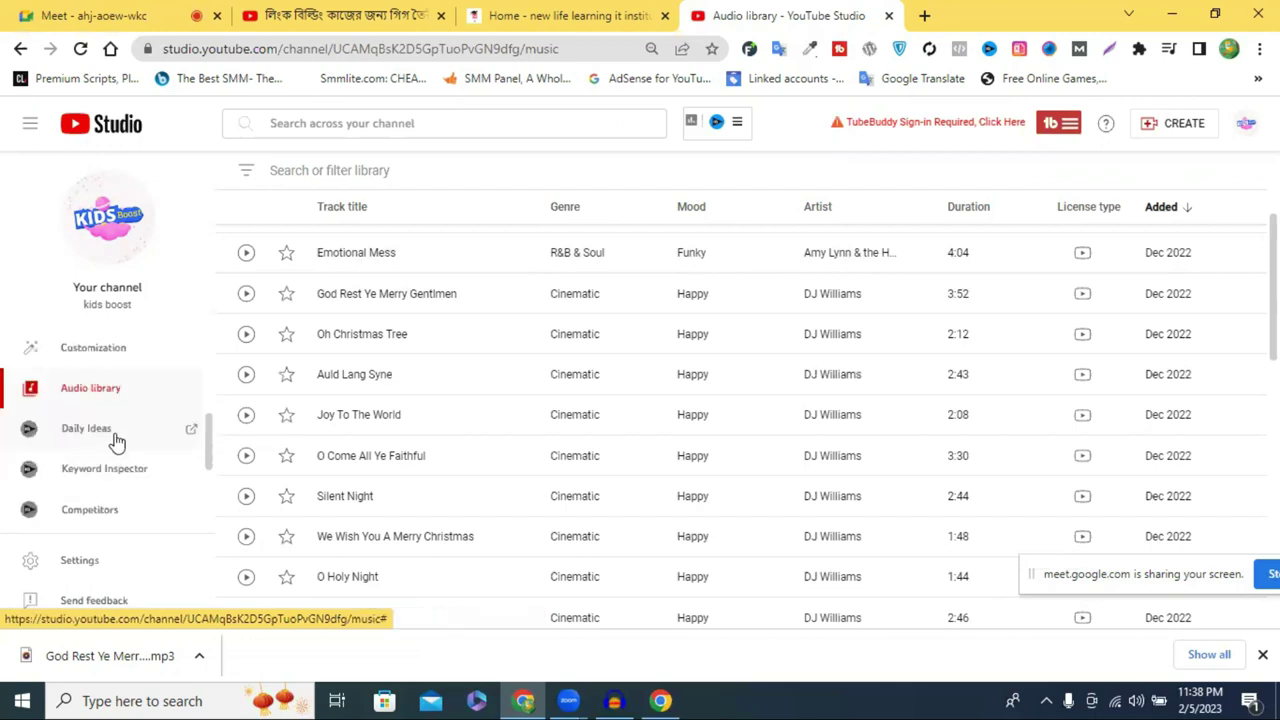
{"action": "scroll", "coordinate": [115, 440], "scroll_direction": "down", "scroll_amount": 3}
{"action": "scroll", "coordinate": [114, 500], "scroll_direction": "down", "scroll_amount": 1}
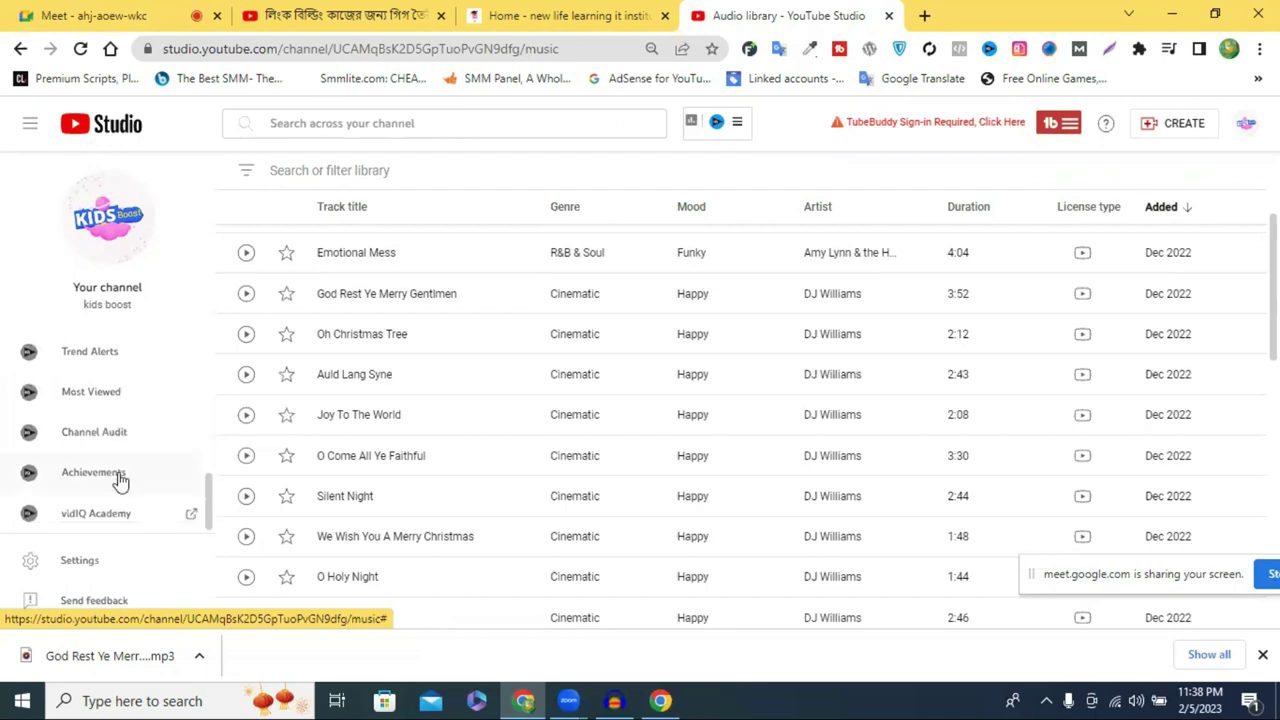
{"action": "scroll", "coordinate": [120, 475], "scroll_direction": "up", "scroll_amount": 5}
{"action": "scroll", "coordinate": [118, 492], "scroll_direction": "down", "scroll_amount": 5}
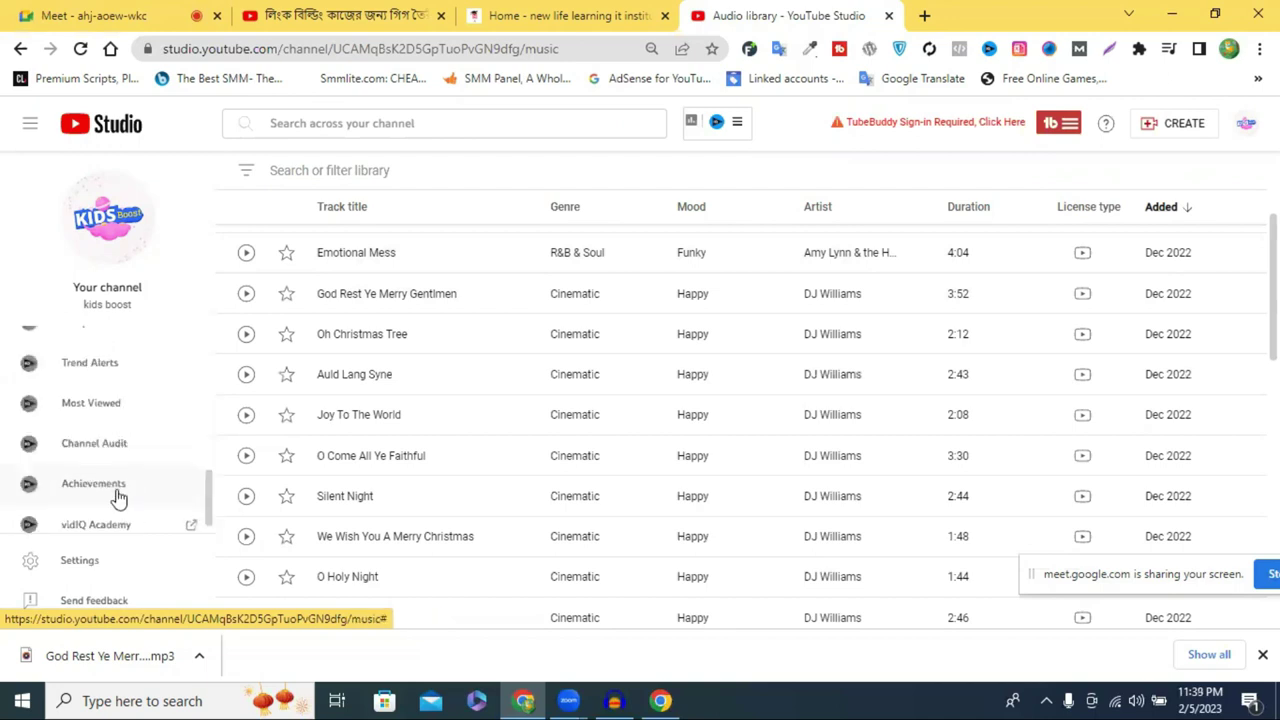
{"action": "scroll", "coordinate": [113, 490], "scroll_direction": "up", "scroll_amount": 3}
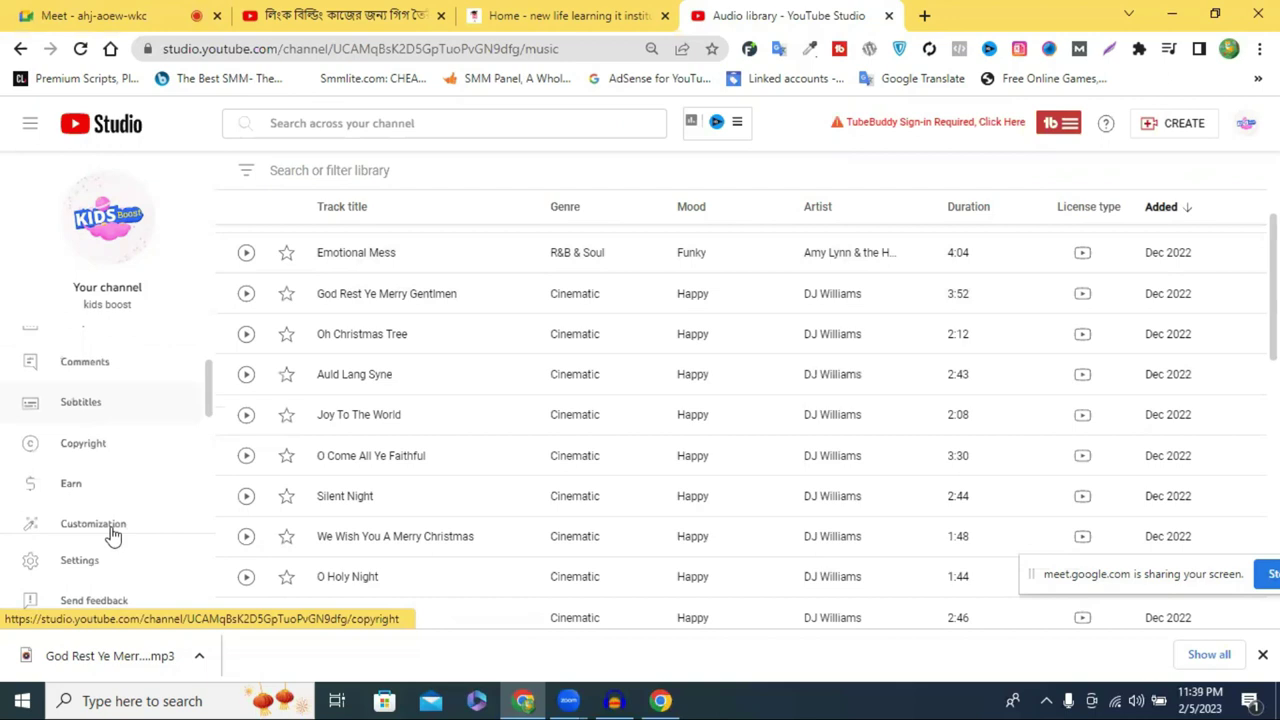
Step: Go to the Channel customization page and scroll through its contents
{"action": "left_click", "coordinate": [110, 530]}
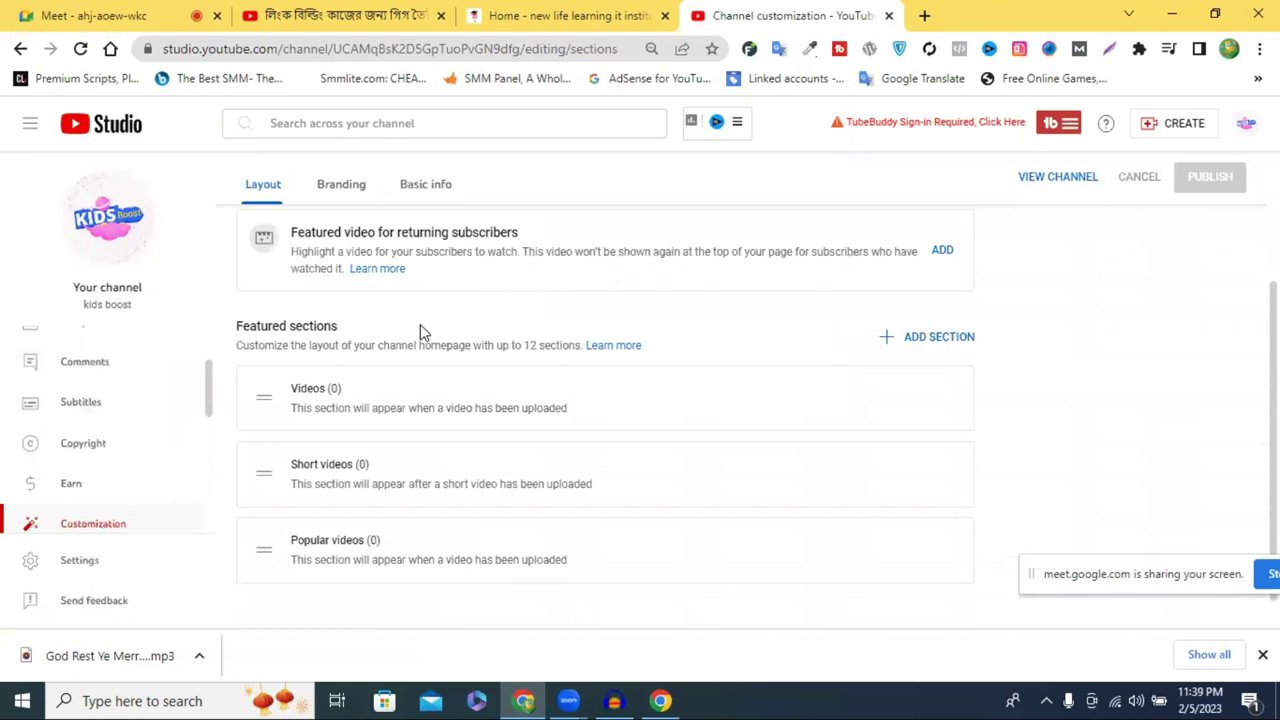
{"action": "scroll", "coordinate": [420, 324], "scroll_direction": "down", "scroll_amount": 1}
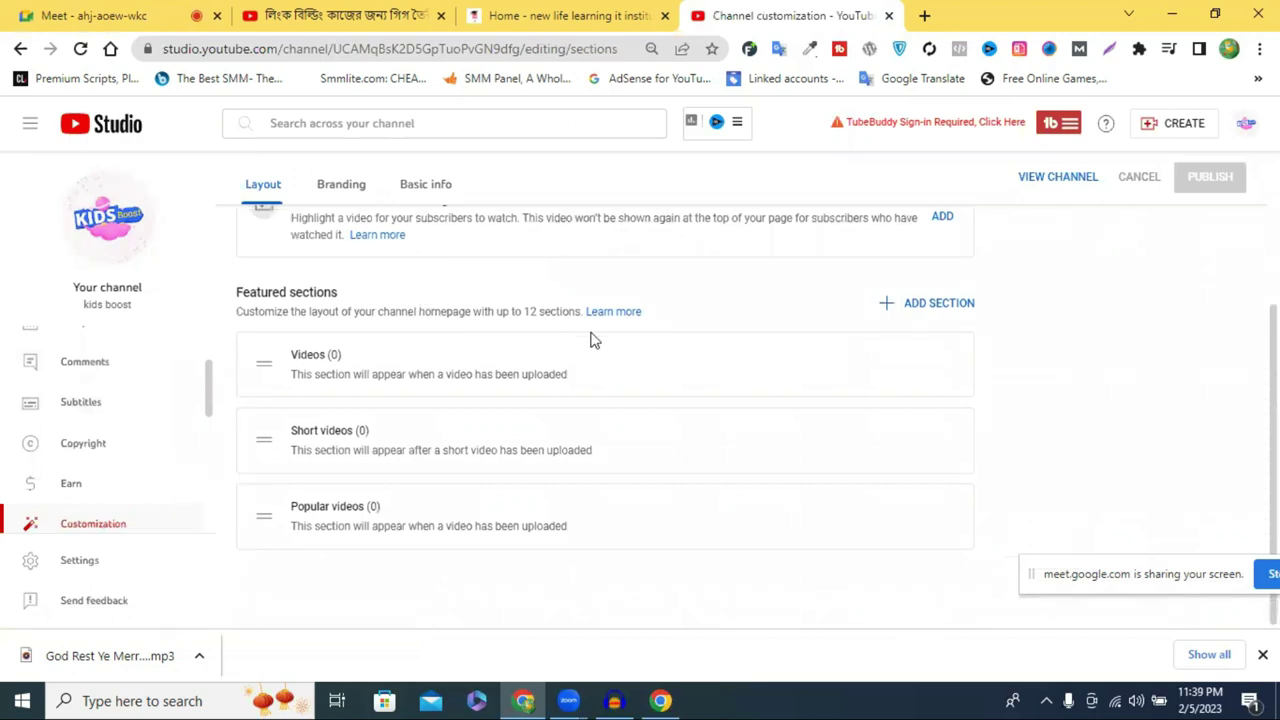
{"action": "scroll", "coordinate": [94, 406], "scroll_direction": "up", "scroll_amount": 3}
{"action": "scroll", "coordinate": [90, 415], "scroll_direction": "up", "scroll_amount": 1}
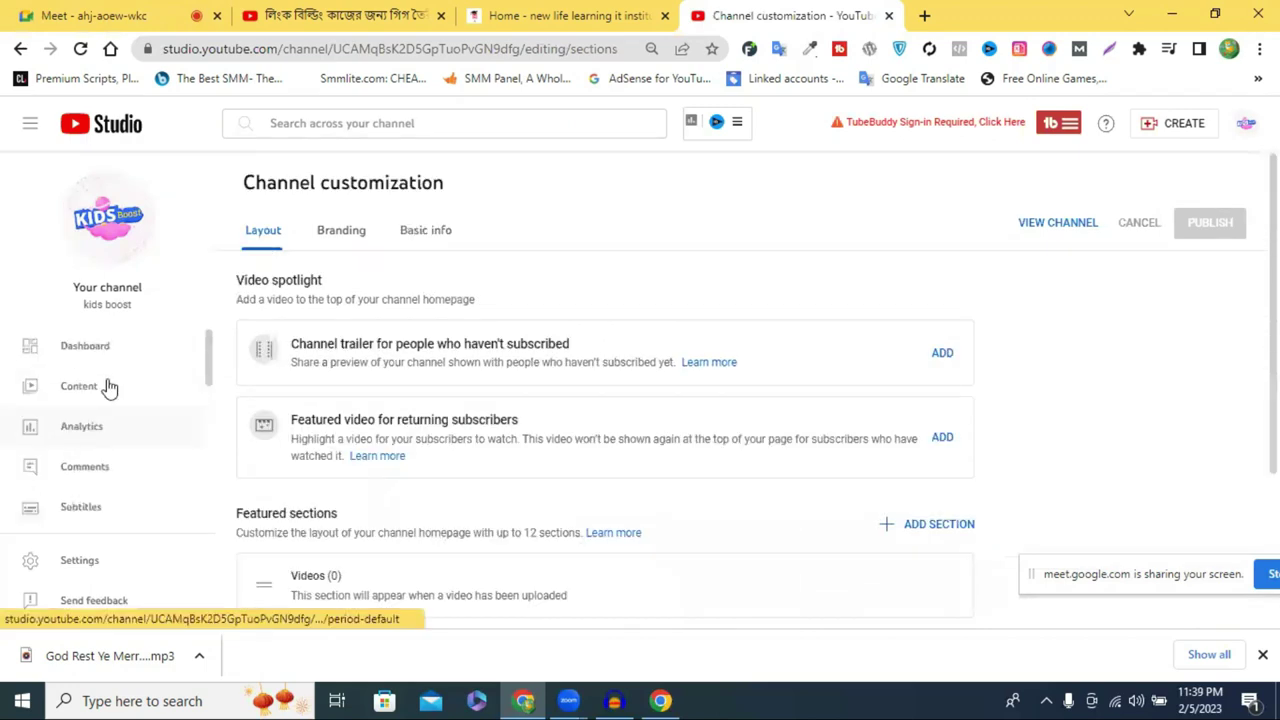
{"action": "scroll", "coordinate": [116, 402], "scroll_direction": "down", "scroll_amount": 2}
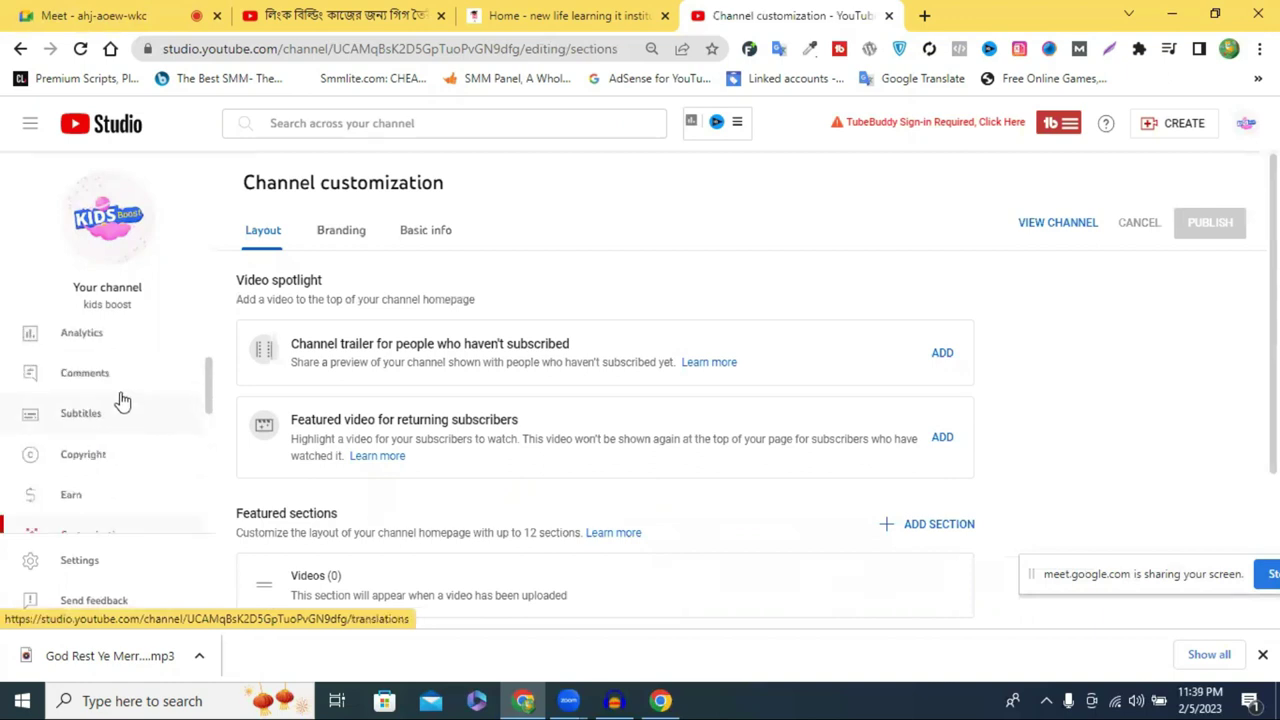
{"action": "scroll", "coordinate": [122, 400], "scroll_direction": "down", "scroll_amount": 3}
{"action": "scroll", "coordinate": [122, 400], "scroll_direction": "down", "scroll_amount": 1}
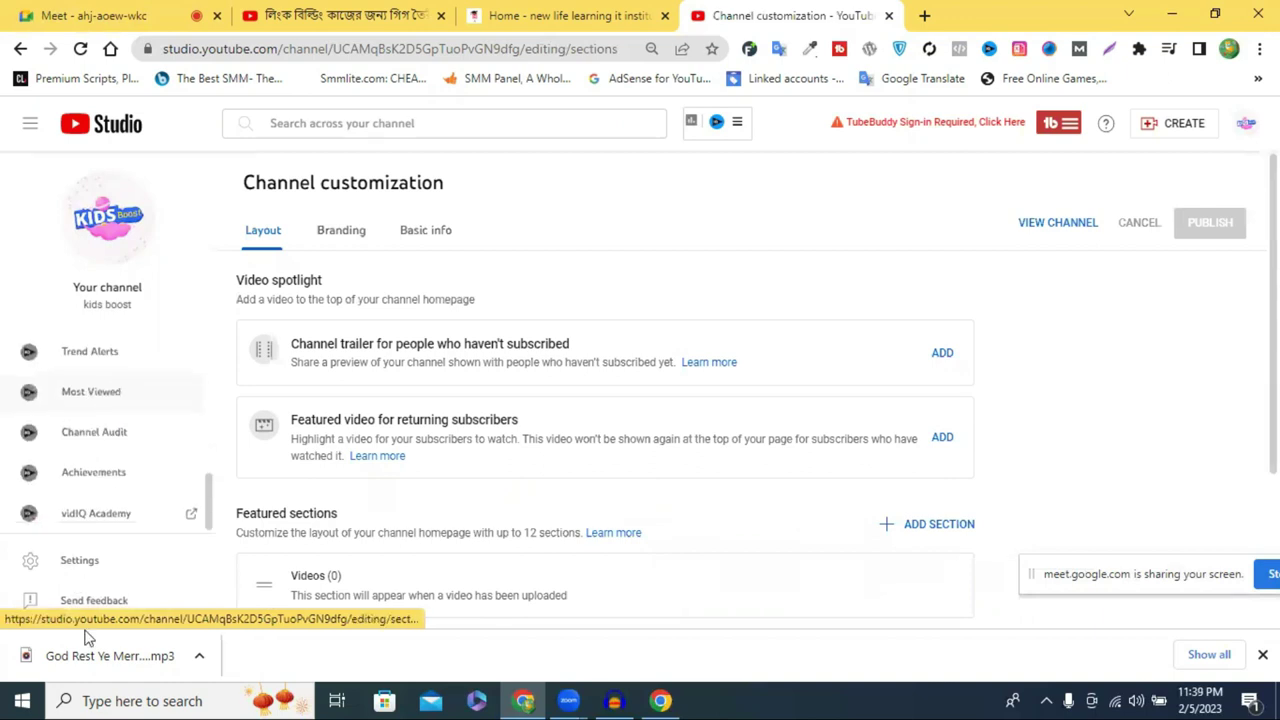
Step: Open and dismiss channel Settings, view the Branding tab, and bring up the account menu
{"action": "left_click", "coordinate": [80, 561]}
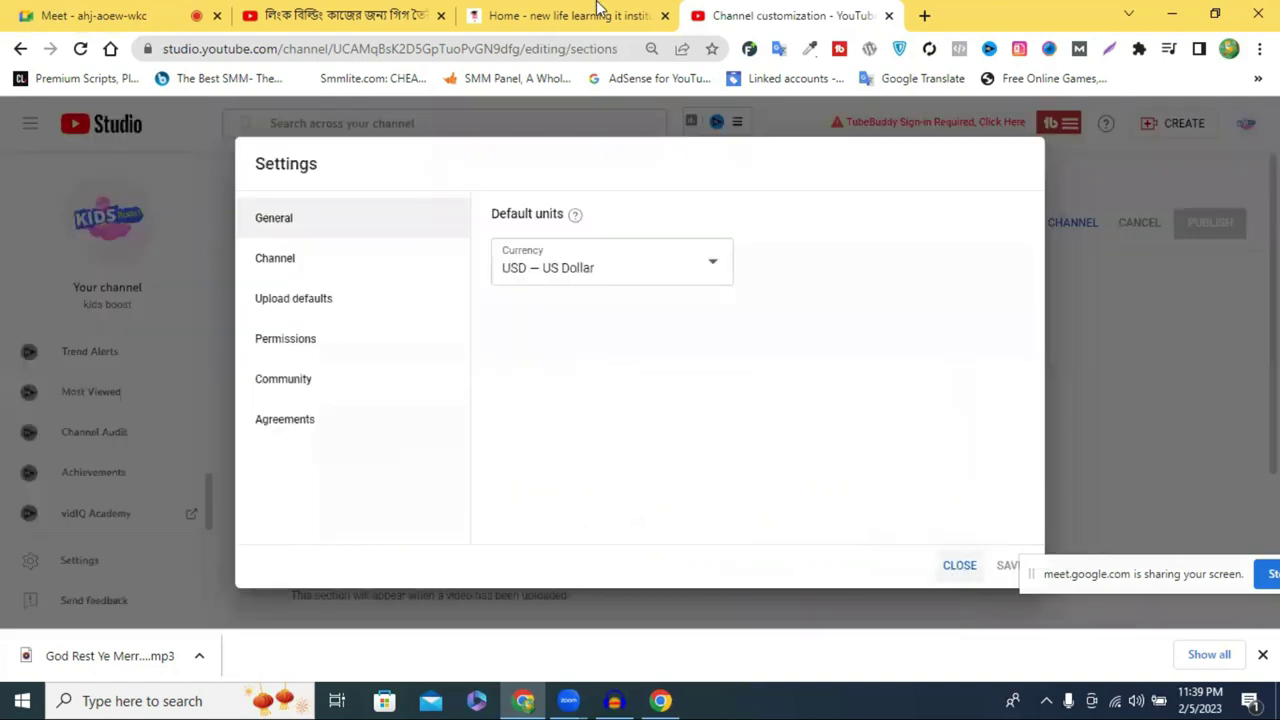
{"action": "key", "text": "Escape"}
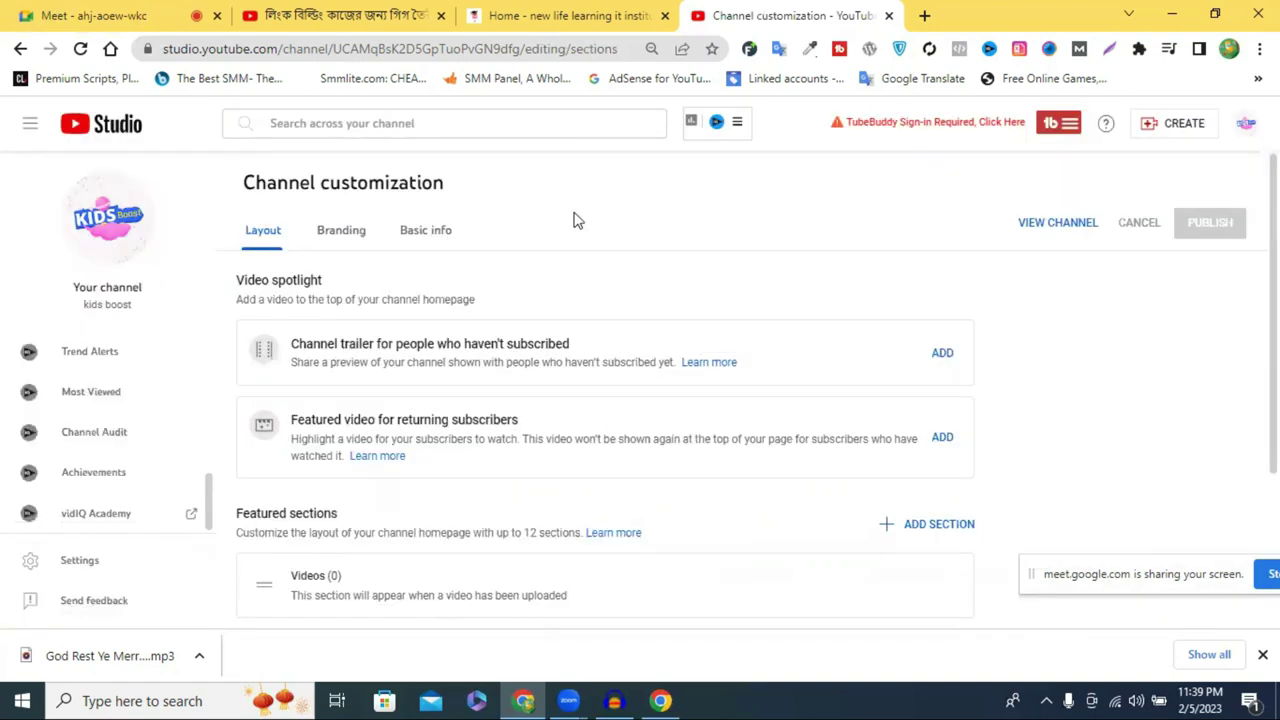
{"action": "left_click", "coordinate": [344, 236]}
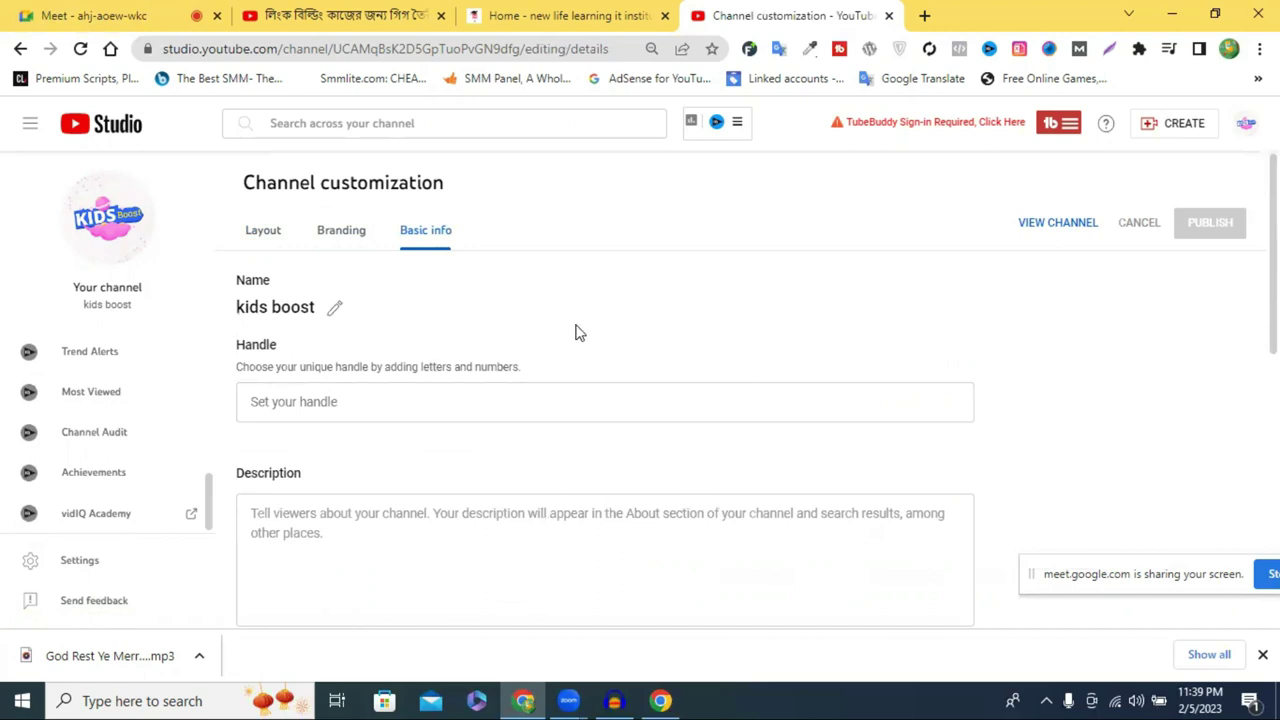
{"action": "left_click", "coordinate": [1248, 126]}
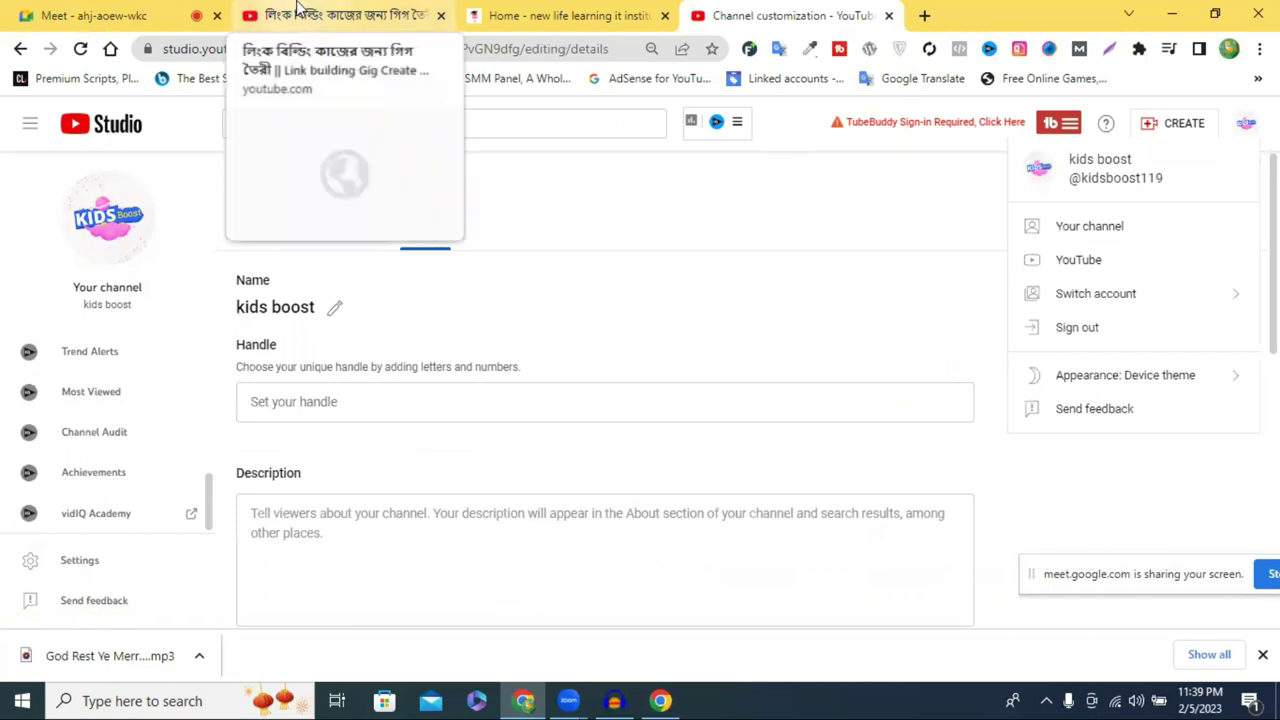
Step: From YouTube's account Settings, go to Add or remove manager(s) for the kids boost channel
{"action": "left_click", "coordinate": [340, 12]}
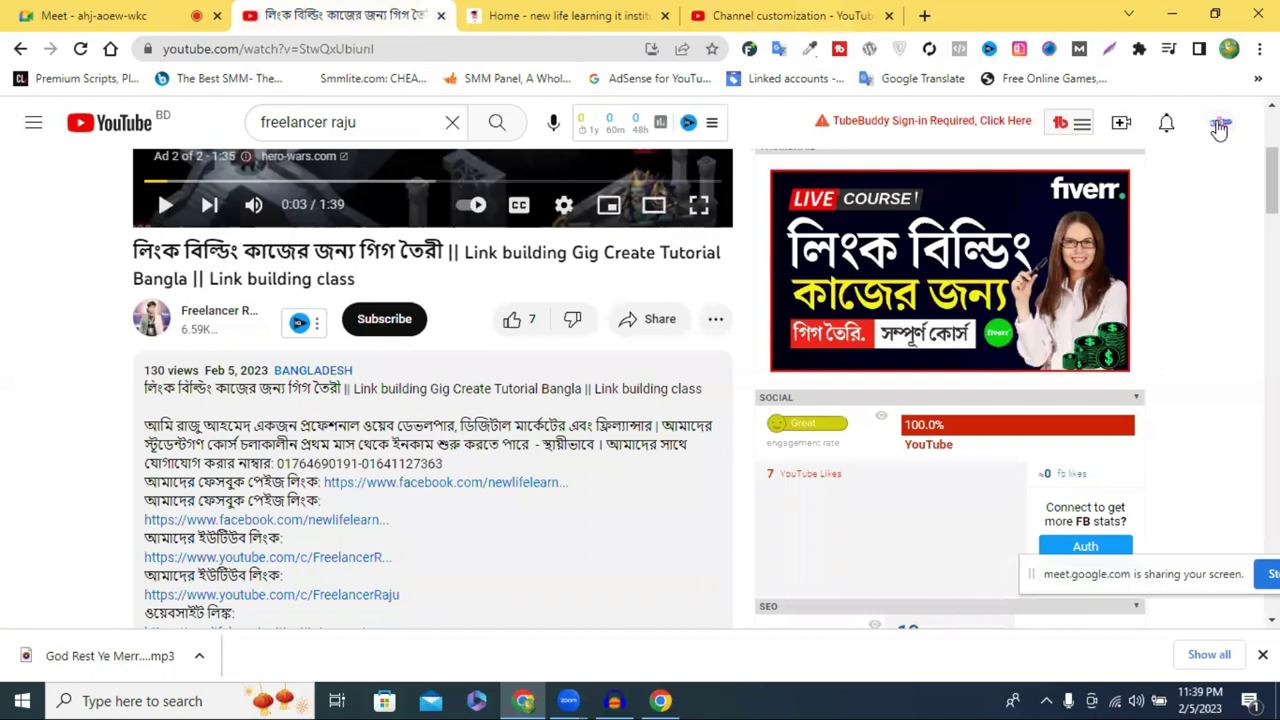
{"action": "left_click", "coordinate": [1219, 126]}
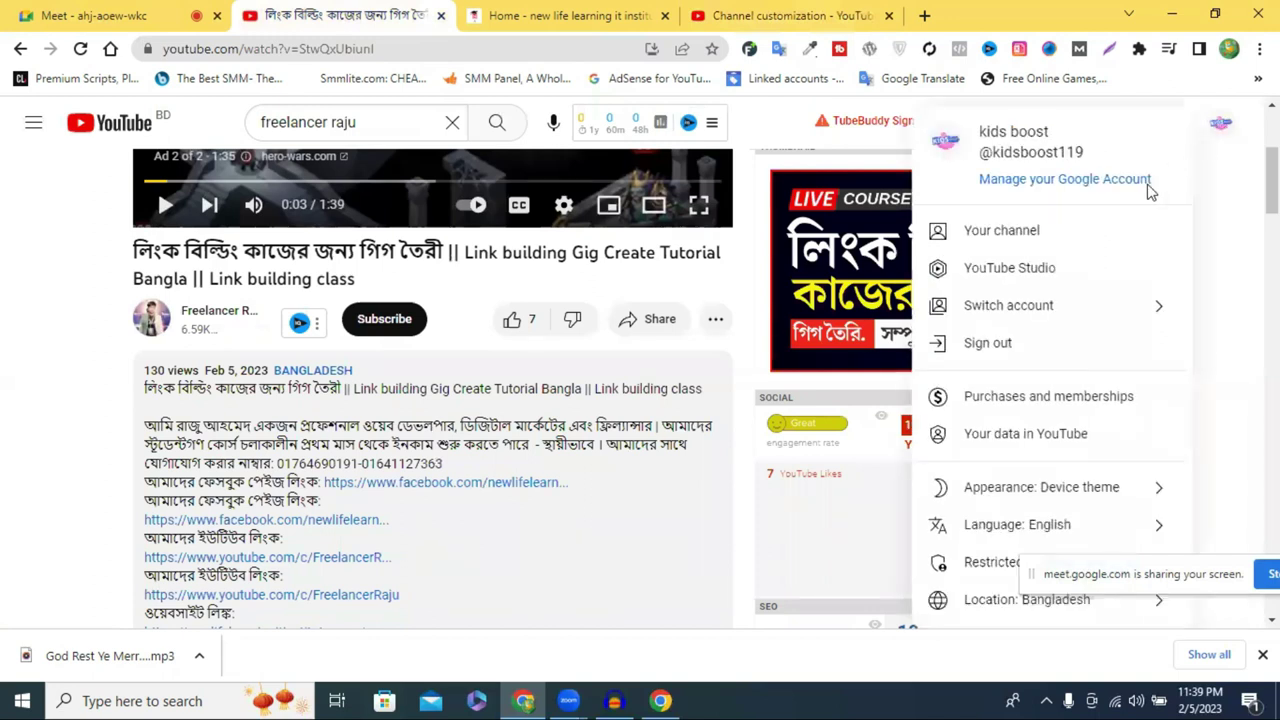
{"action": "scroll", "coordinate": [1008, 465], "scroll_direction": "down", "scroll_amount": 3}
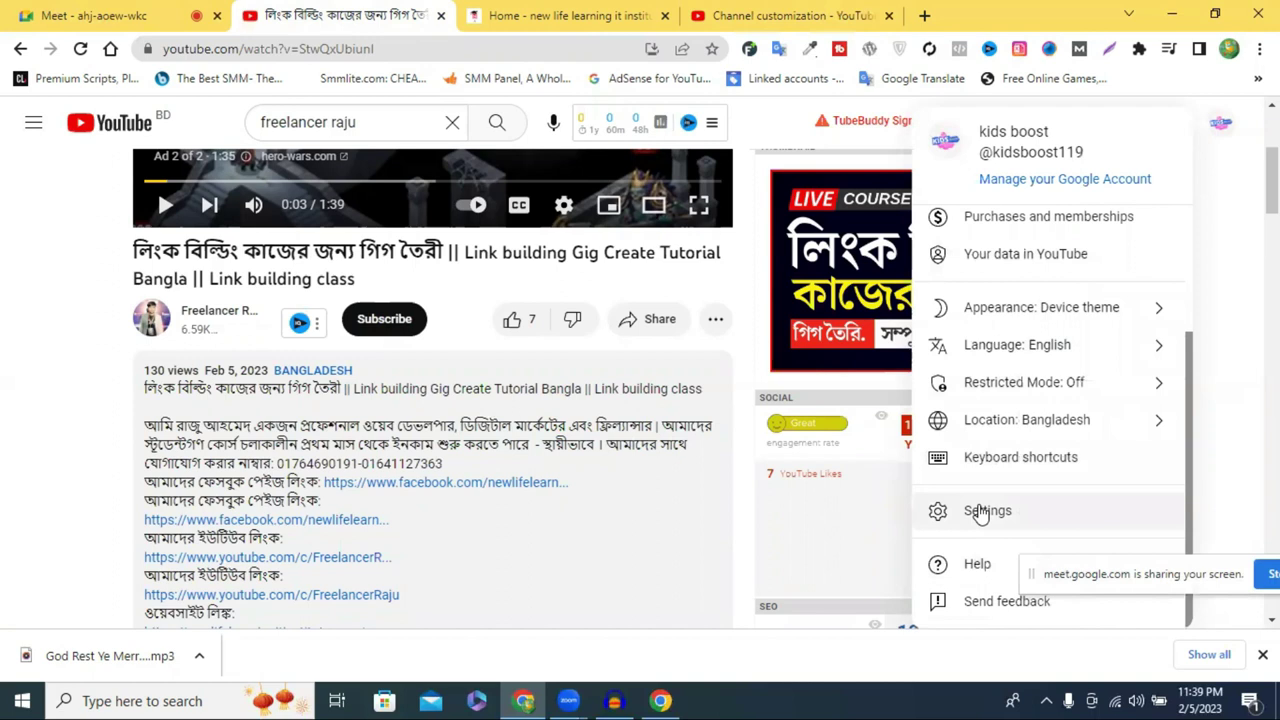
{"action": "left_click", "coordinate": [984, 512]}
{"action": "scroll", "coordinate": [983, 512], "scroll_direction": "down", "scroll_amount": 2}
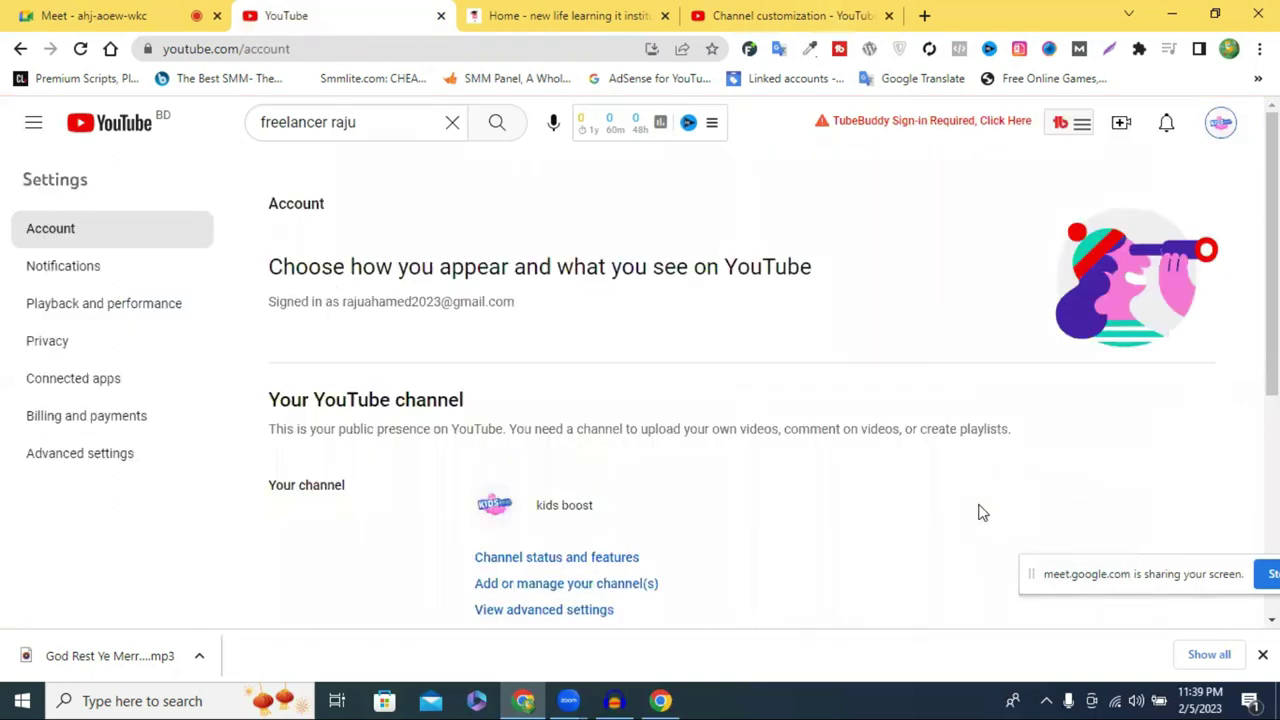
{"action": "scroll", "coordinate": [755, 481], "scroll_direction": "down", "scroll_amount": 2}
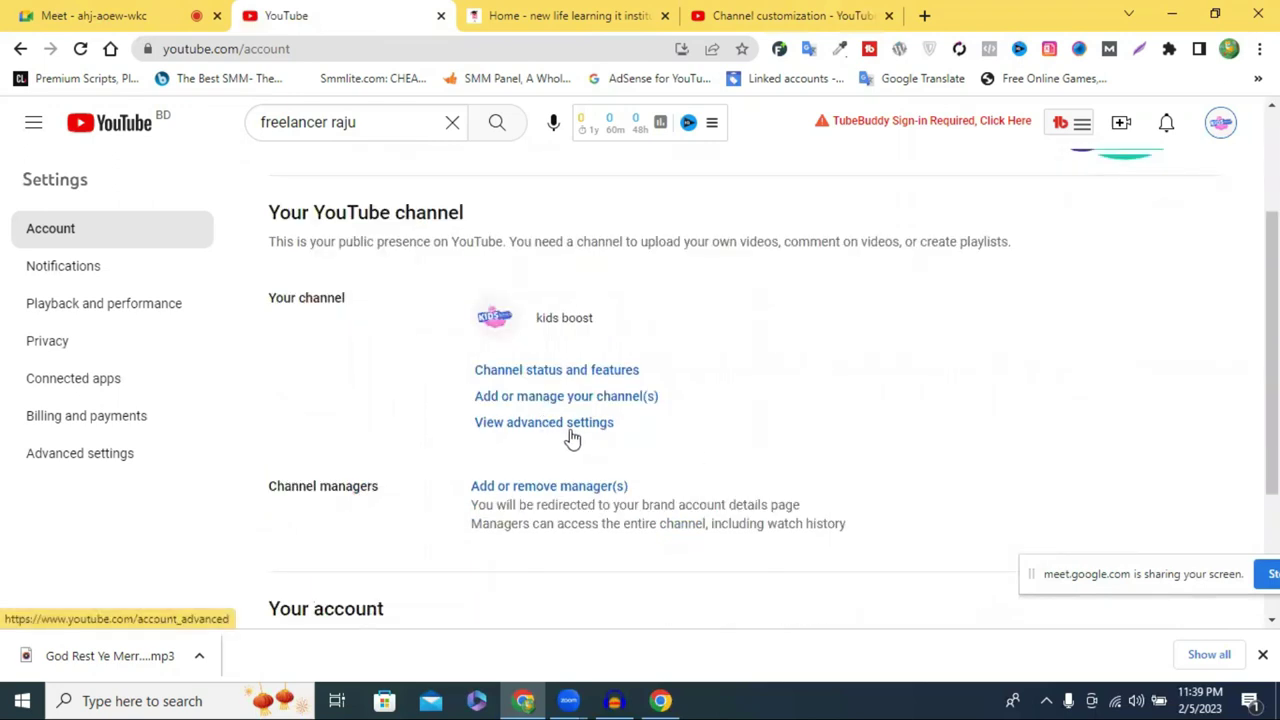
{"action": "left_click", "coordinate": [524, 490]}
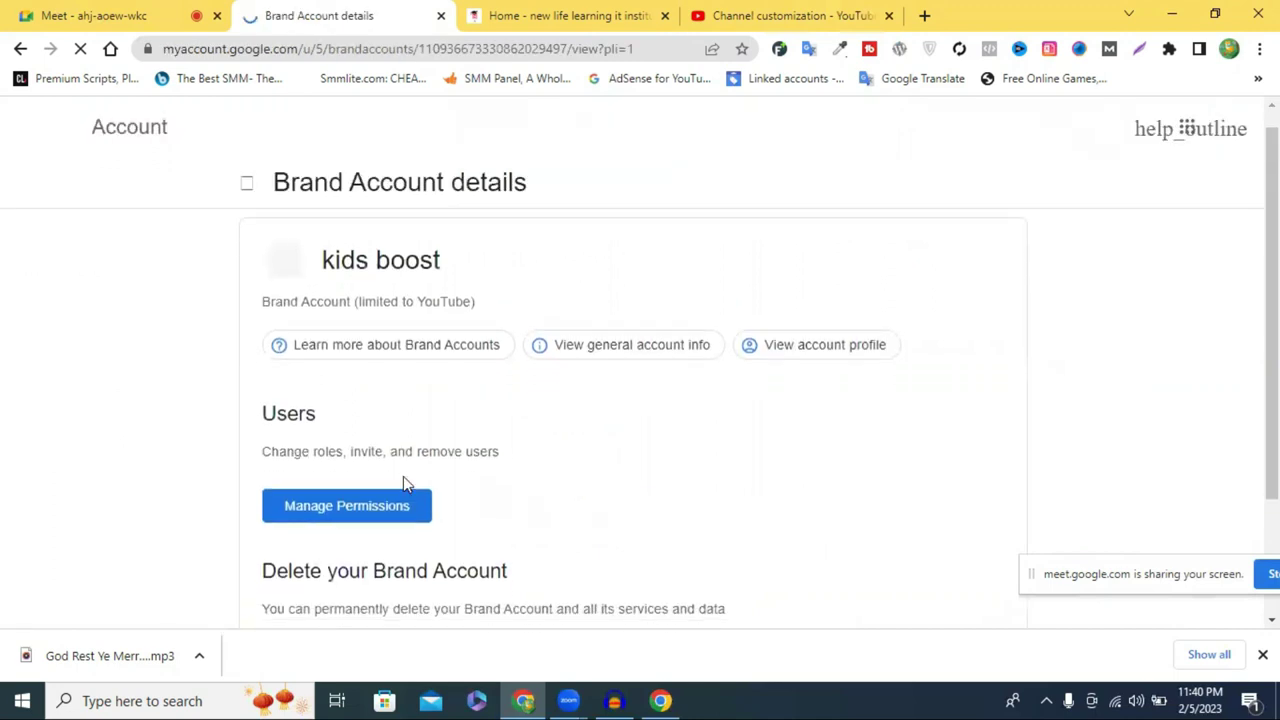
Step: Open the brand account's Manage Permissions and submit a saved password at Google's identity check
{"action": "scroll", "coordinate": [403, 476], "scroll_direction": "down", "scroll_amount": 2}
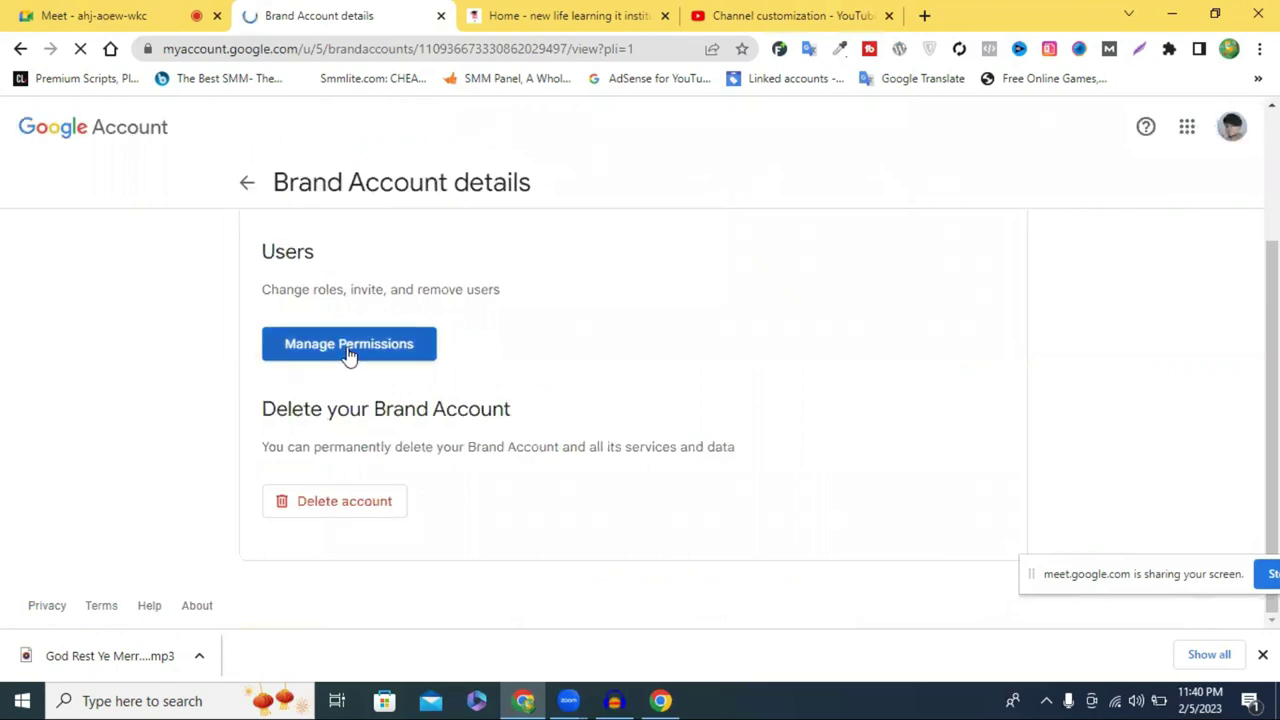
{"action": "left_click", "coordinate": [350, 352]}
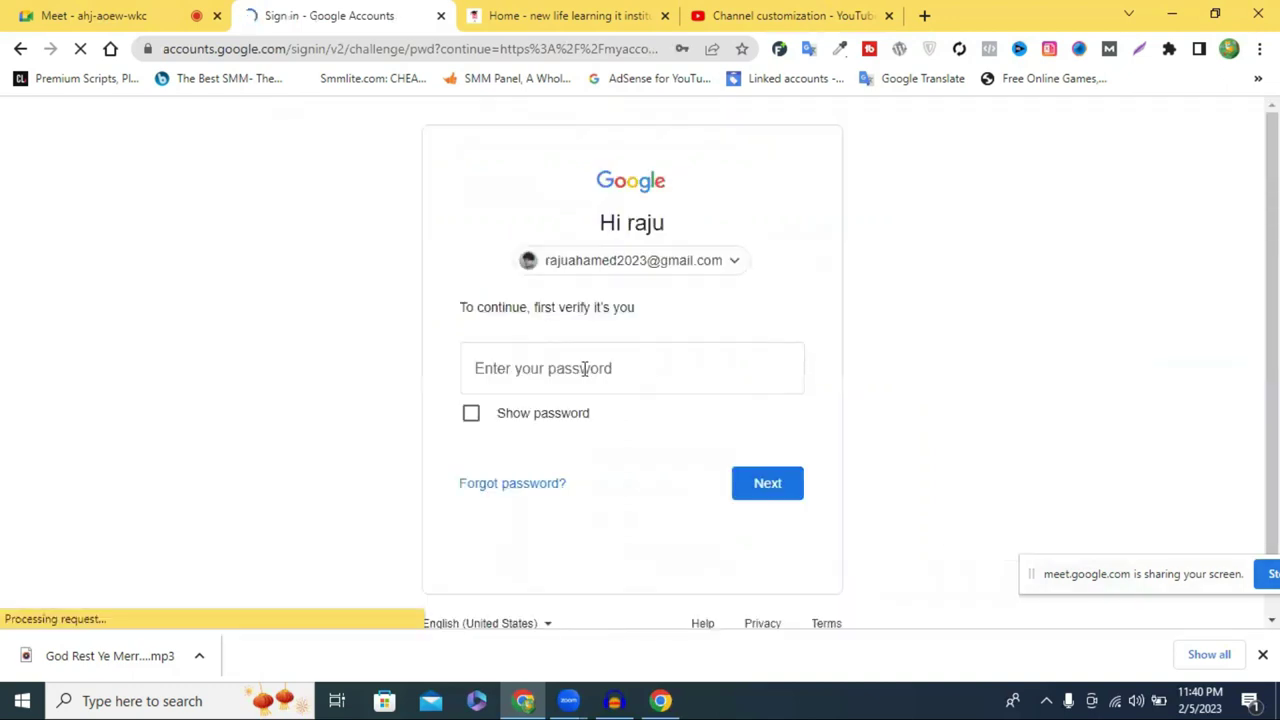
{"action": "left_click", "coordinate": [585, 368]}
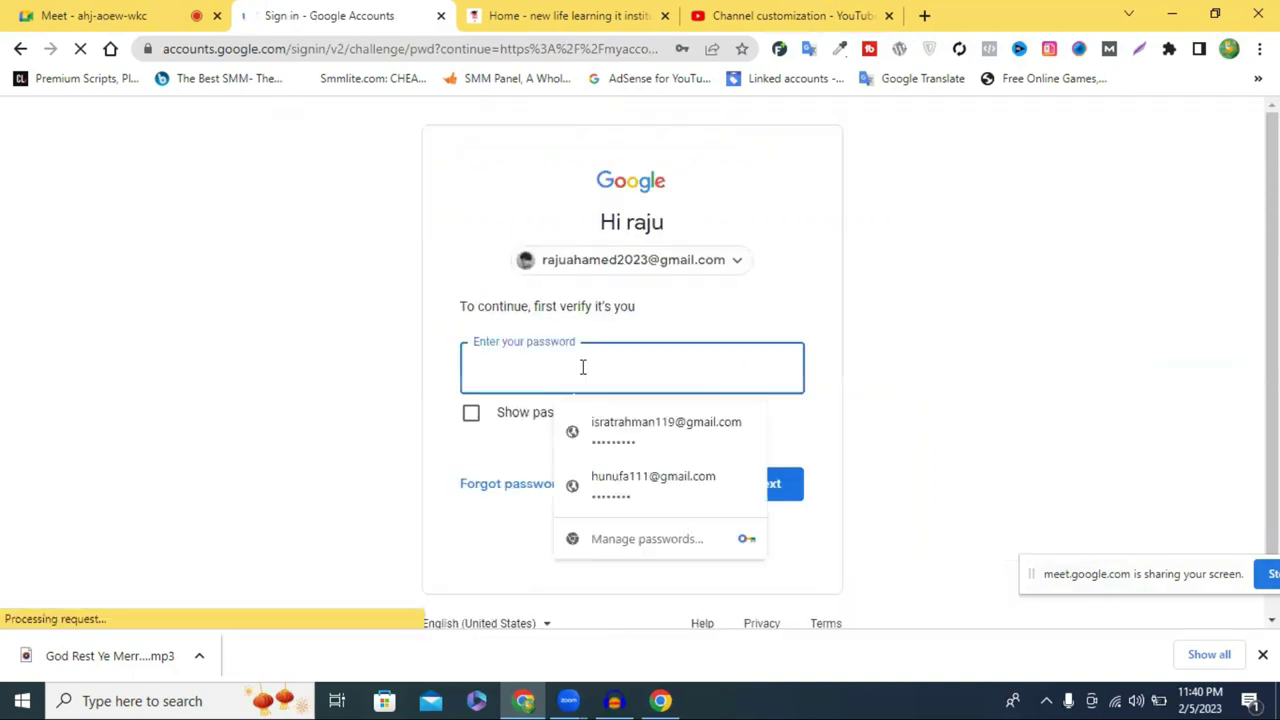
{"action": "left_click", "coordinate": [655, 483]}
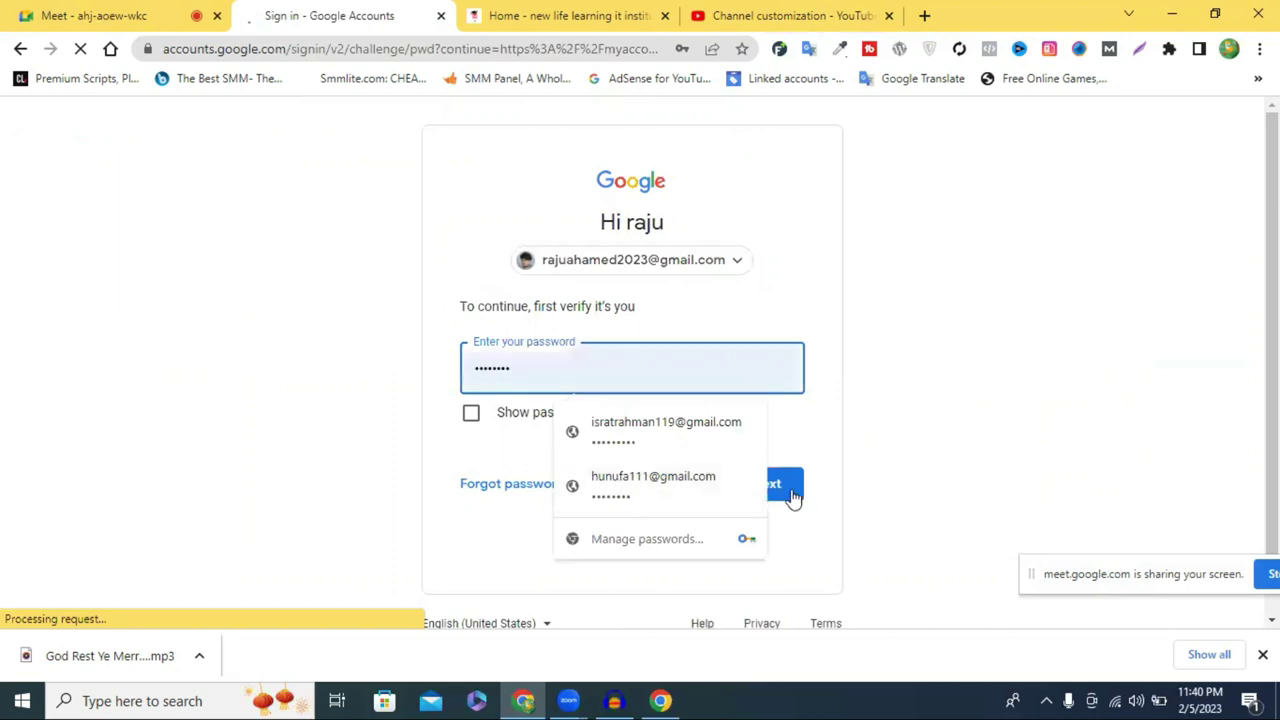
{"action": "left_click", "coordinate": [792, 497]}
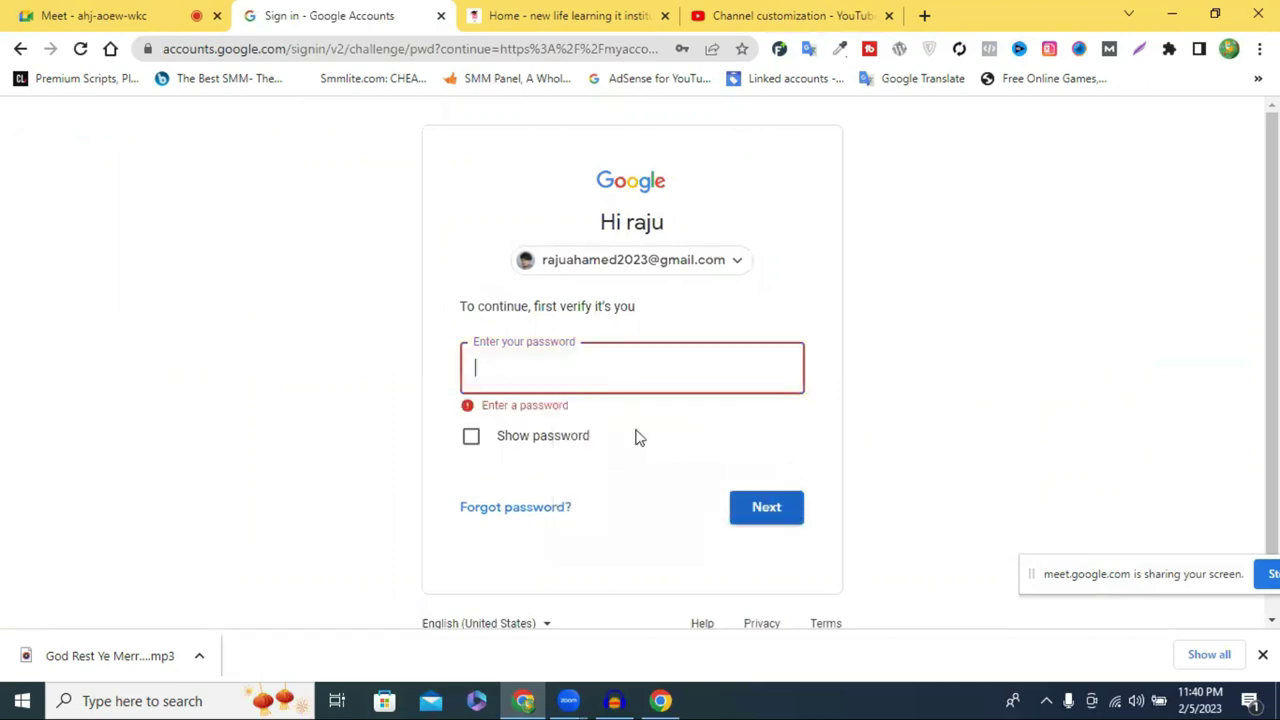
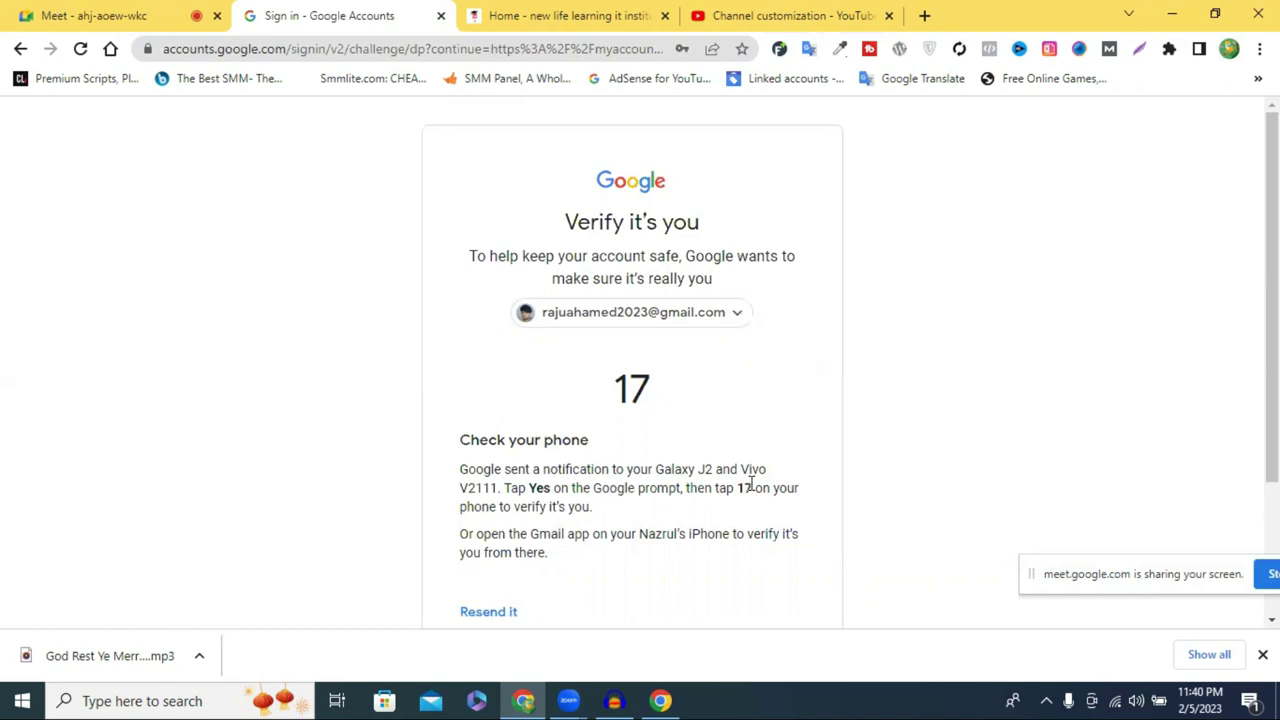
Step: Resend the Google sign-in prompt to the phone to verify identity for the kids boost Brand Account
{"action": "scroll", "coordinate": [697, 494], "scroll_direction": "down", "scroll_amount": 2}
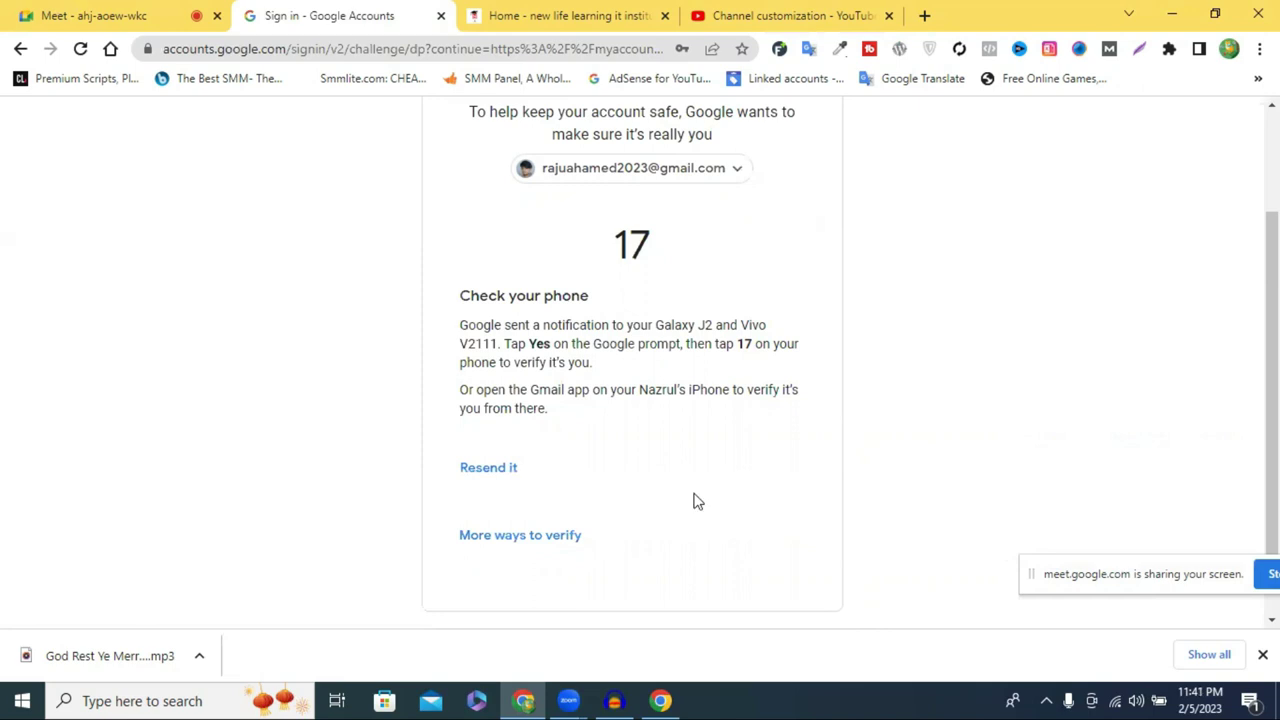
{"action": "scroll", "coordinate": [697, 497], "scroll_direction": "down", "scroll_amount": 1}
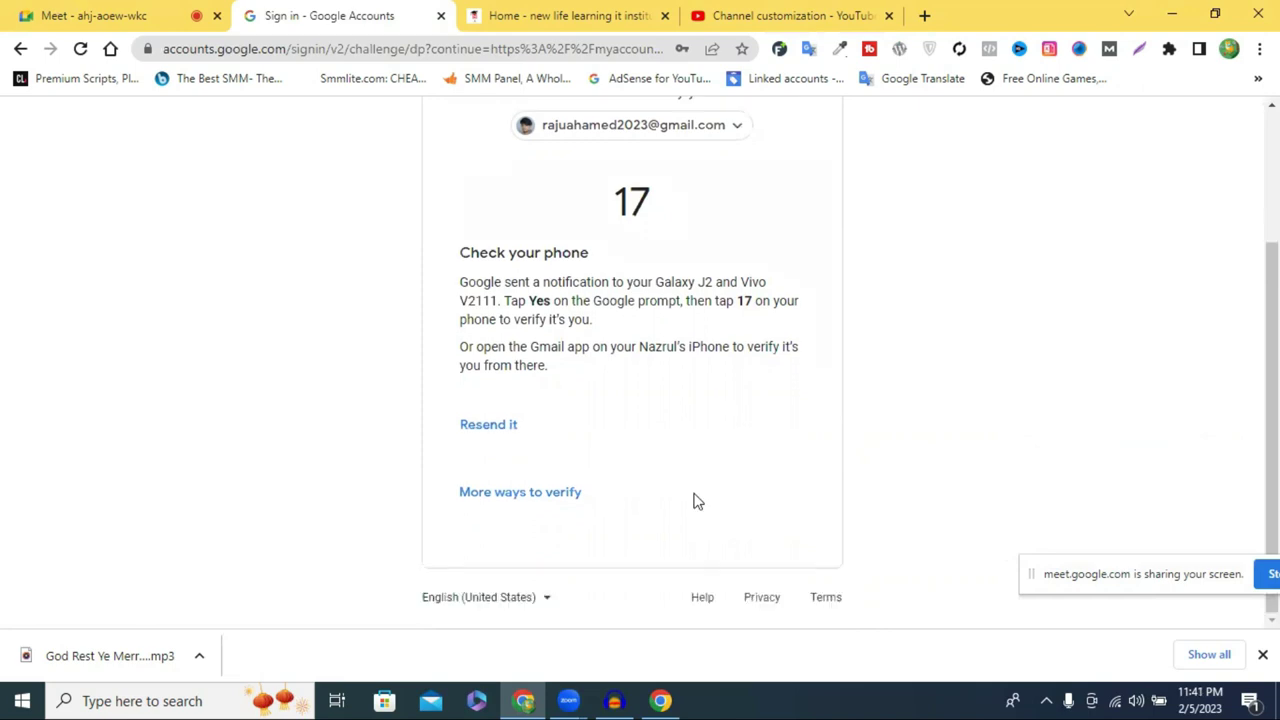
{"action": "scroll", "coordinate": [697, 500], "scroll_direction": "up", "scroll_amount": 2}
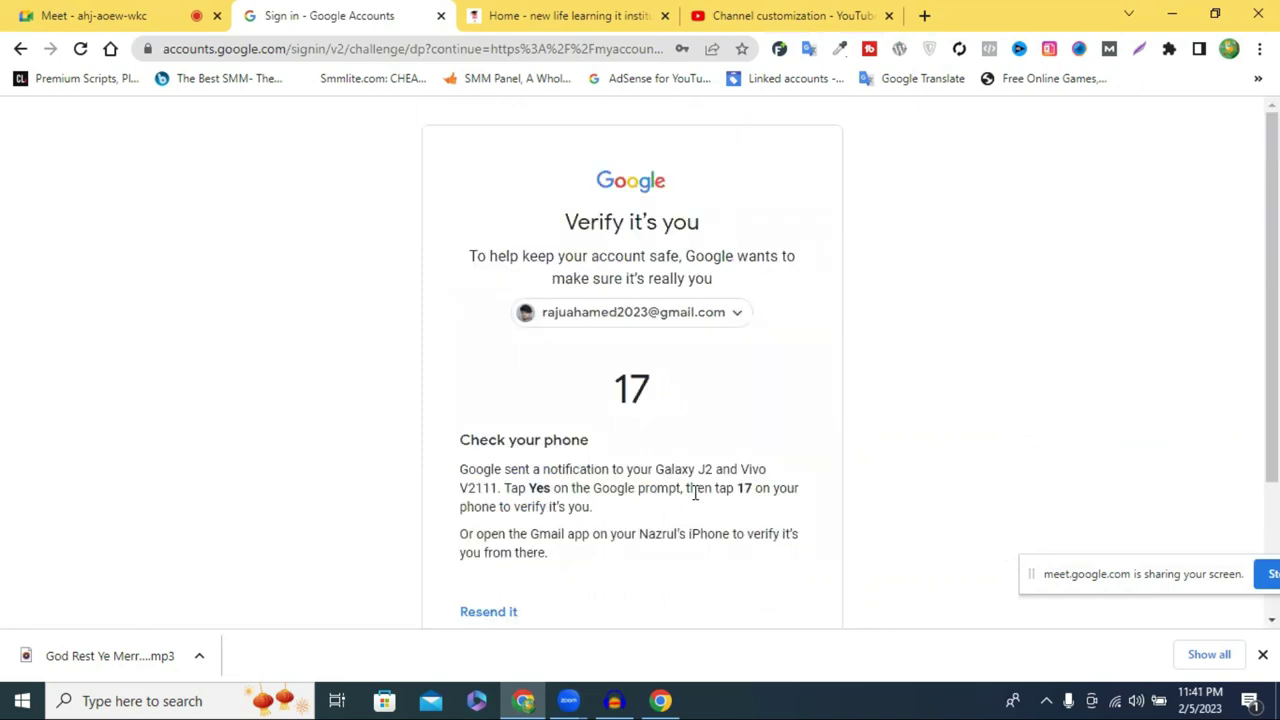
{"action": "scroll", "coordinate": [696, 496], "scroll_direction": "down", "scroll_amount": 2}
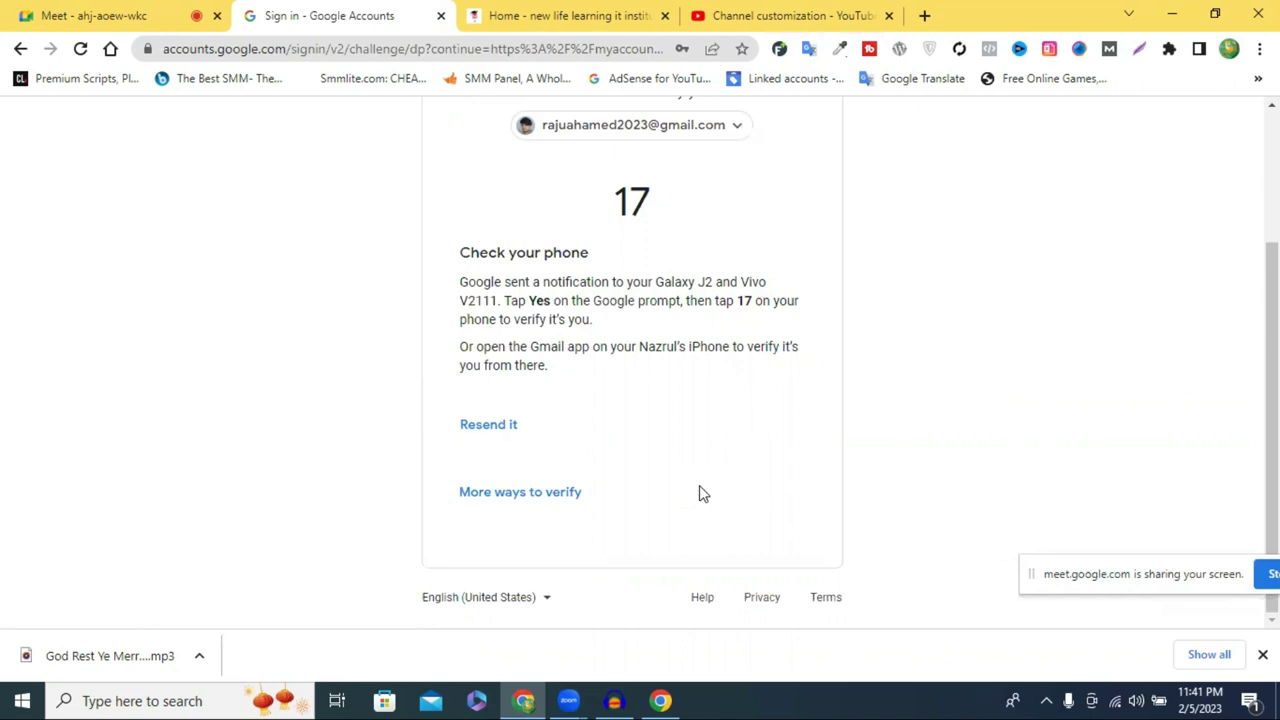
{"action": "left_click", "coordinate": [502, 429]}
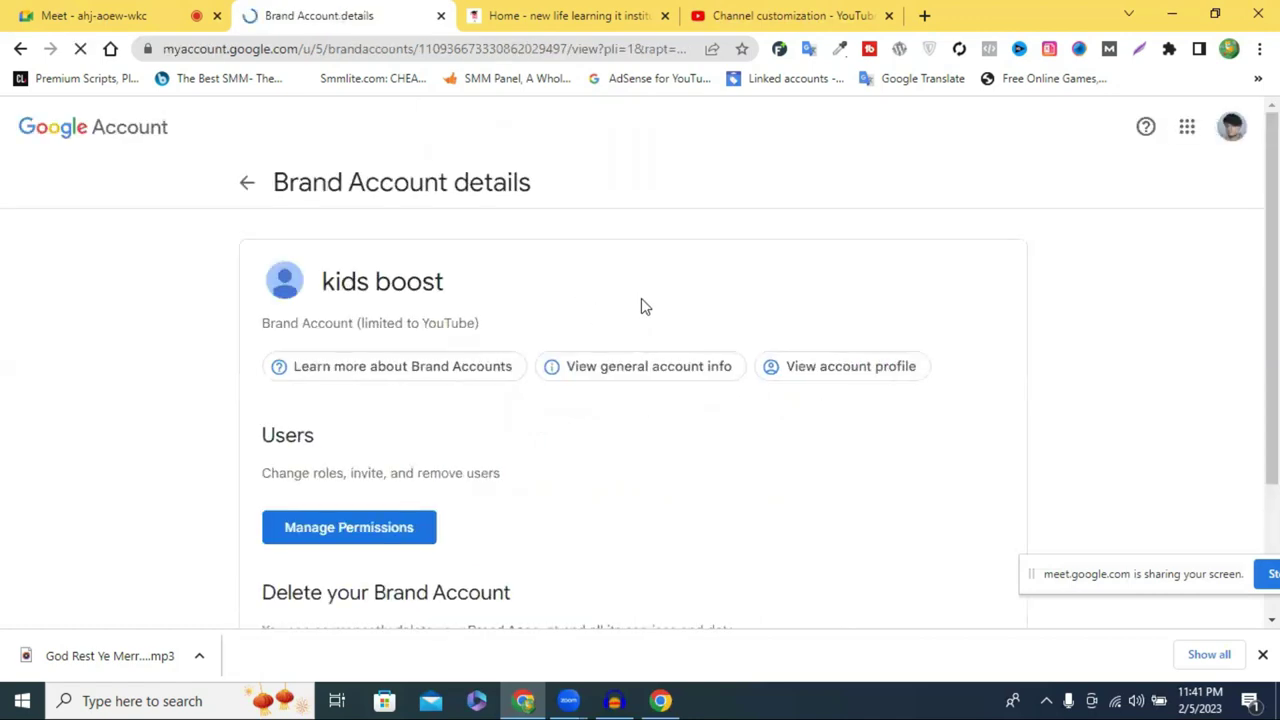
Step: In kids boost's Manage Permissions, start a new-user invitation with the role set to Manager
{"action": "scroll", "coordinate": [531, 429], "scroll_direction": "down", "scroll_amount": 2}
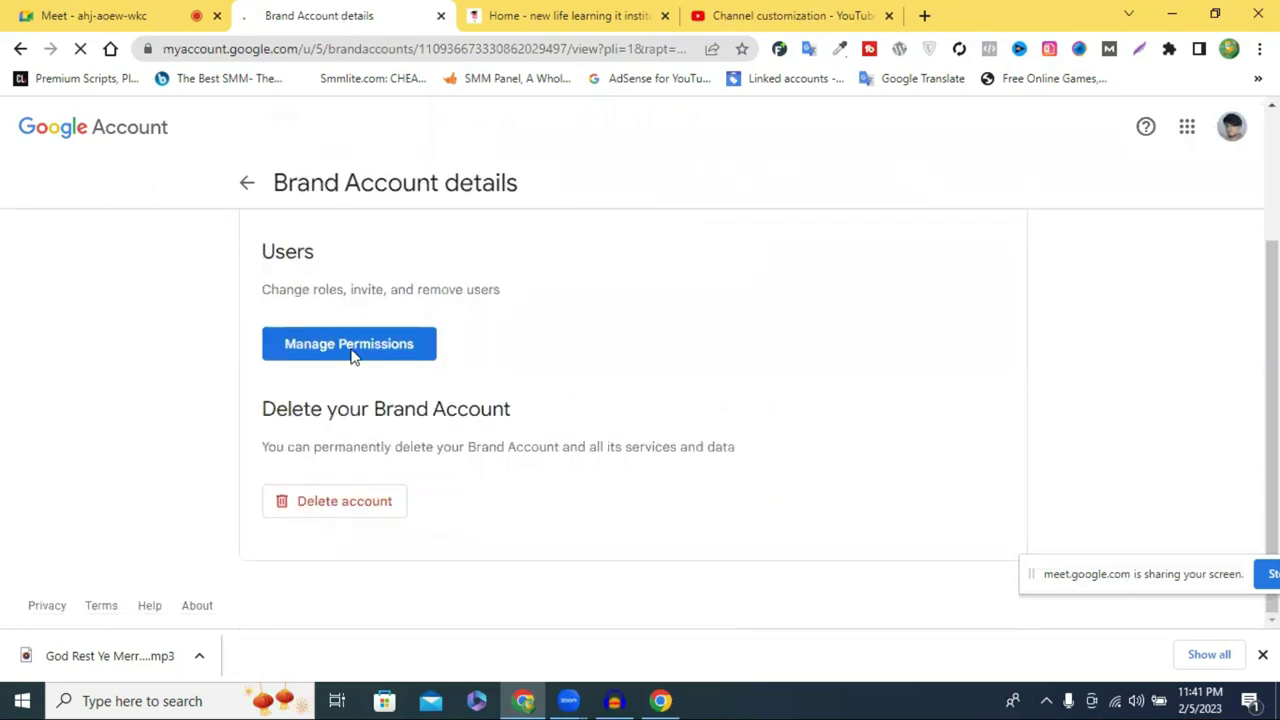
{"action": "left_click", "coordinate": [350, 352]}
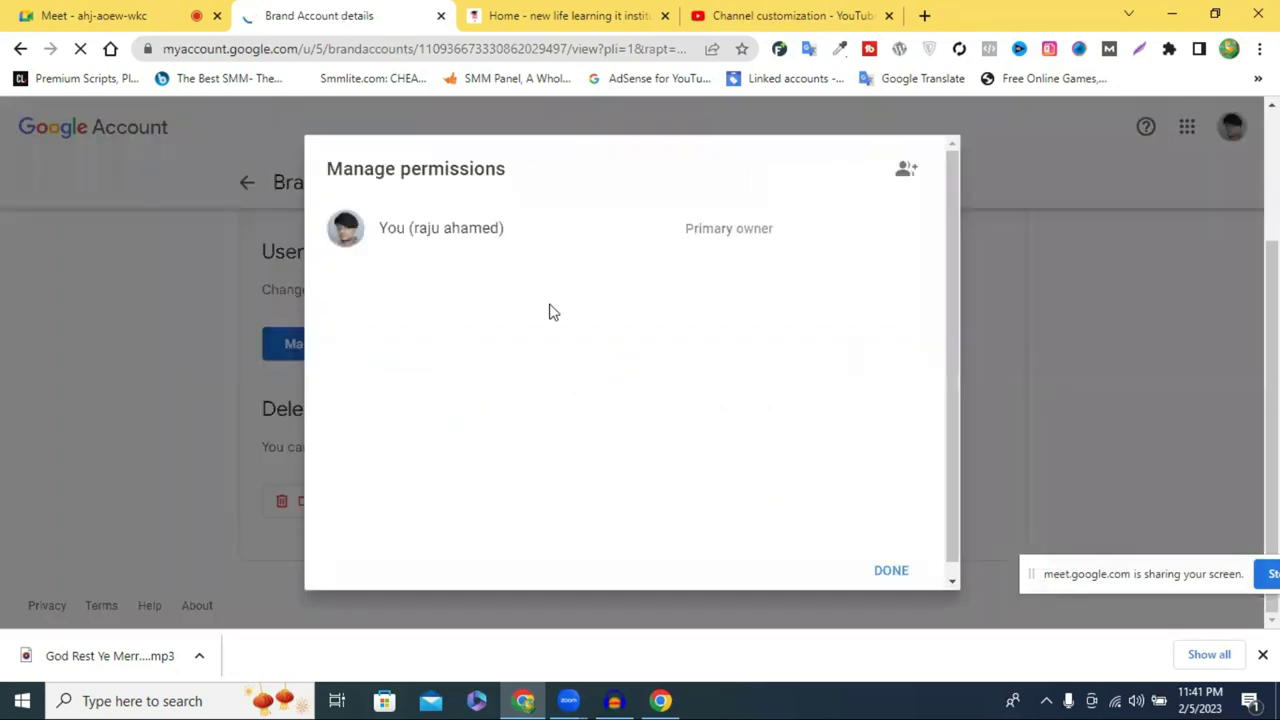
{"action": "left_click", "coordinate": [906, 175]}
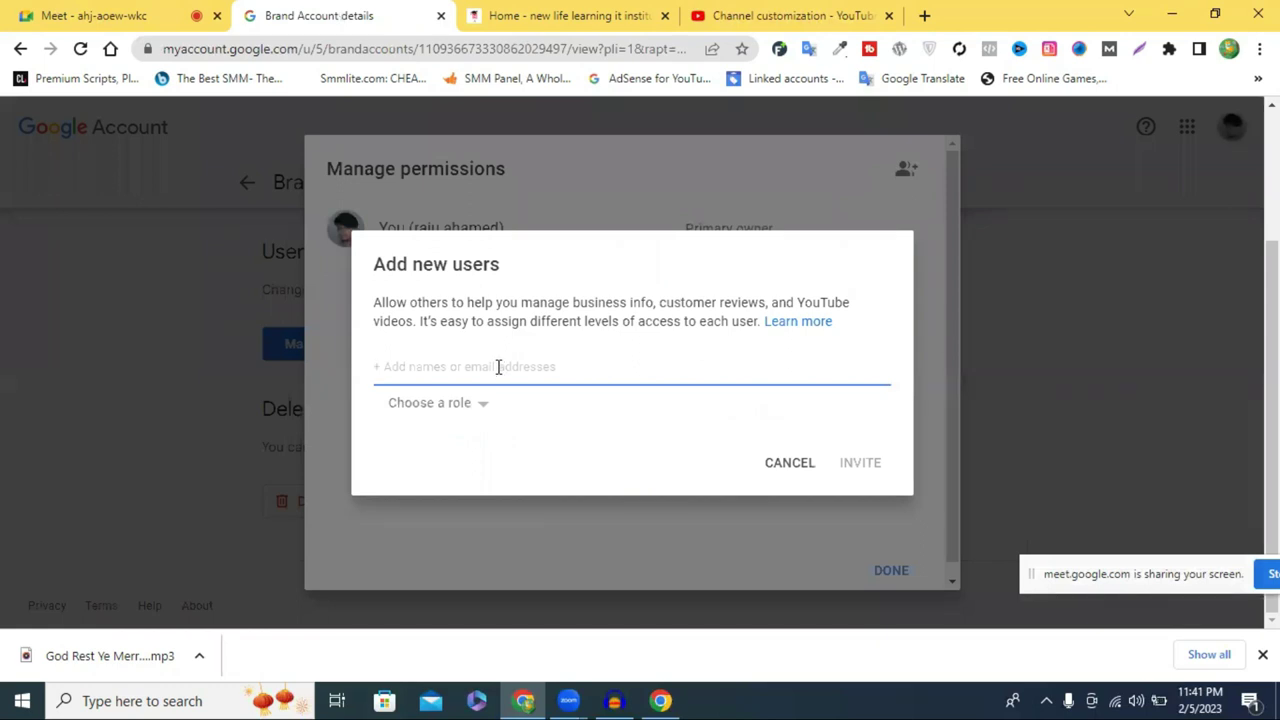
{"action": "left_click", "coordinate": [481, 410]}
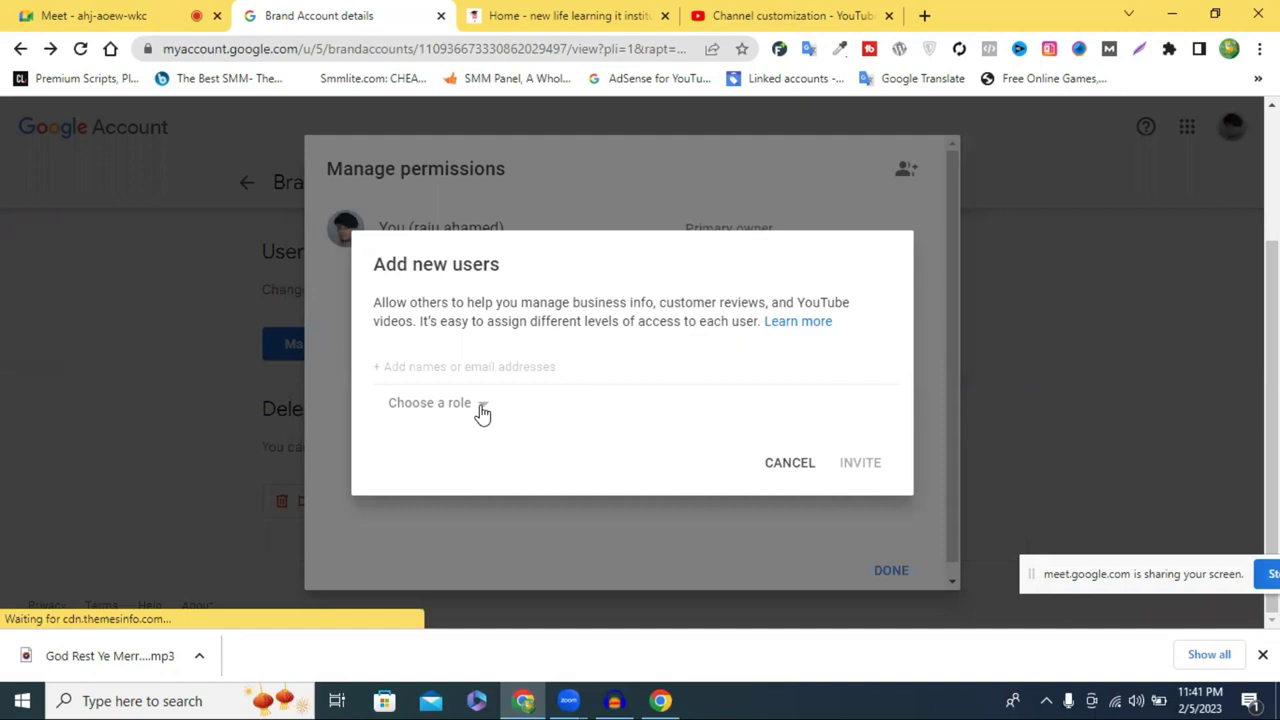
{"action": "left_click", "coordinate": [480, 412]}
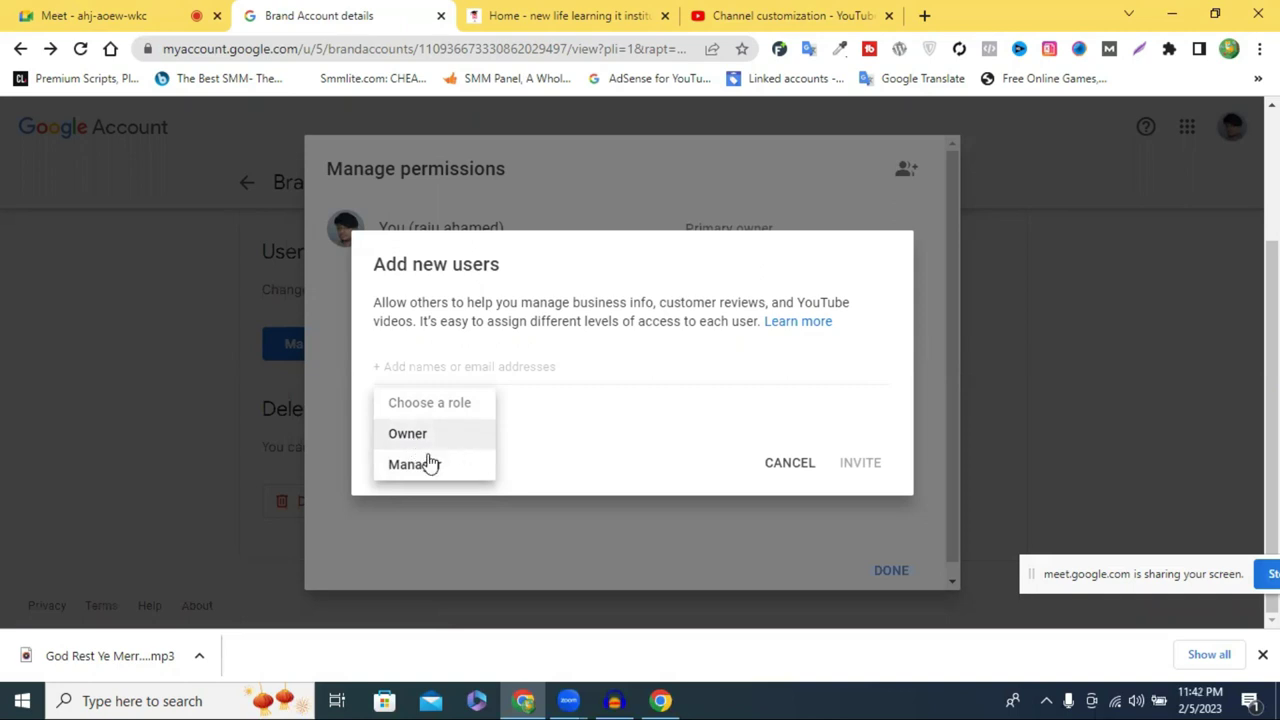
{"action": "left_click", "coordinate": [418, 472]}
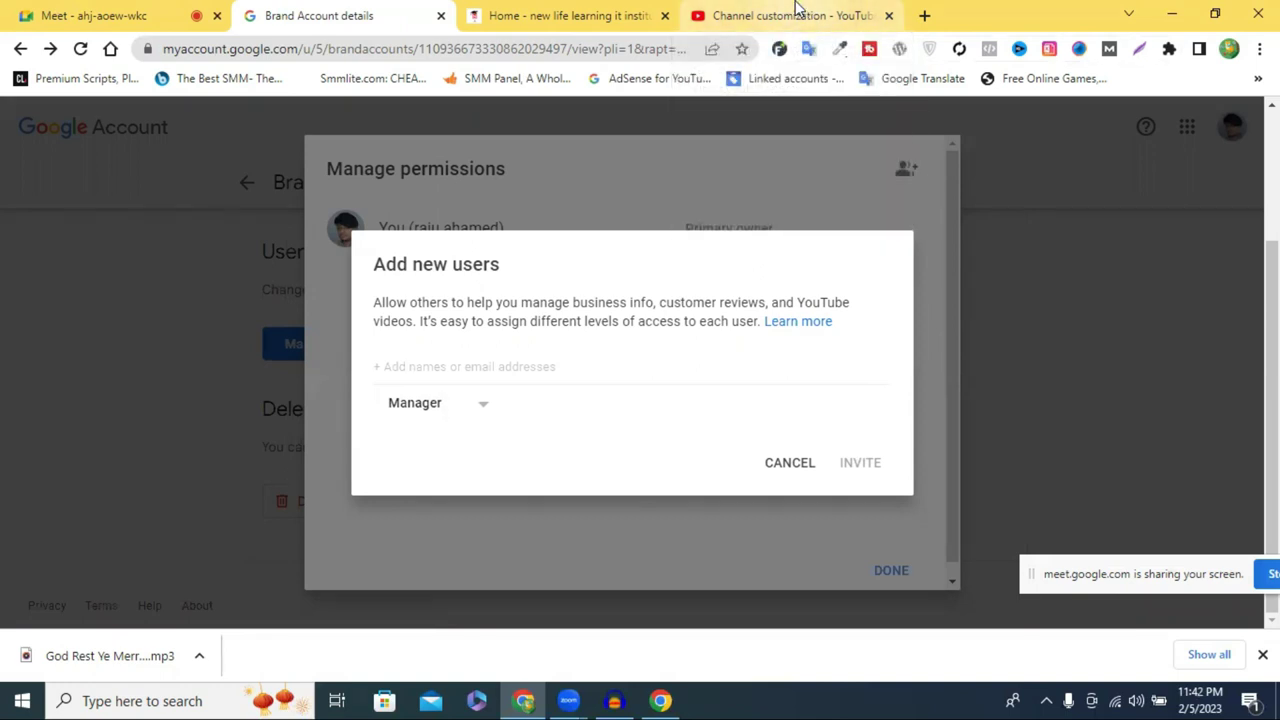
Step: In YouTube Studio, view the list of accounts and channels available to switch to, then close it
{"action": "left_click", "coordinate": [797, 12]}
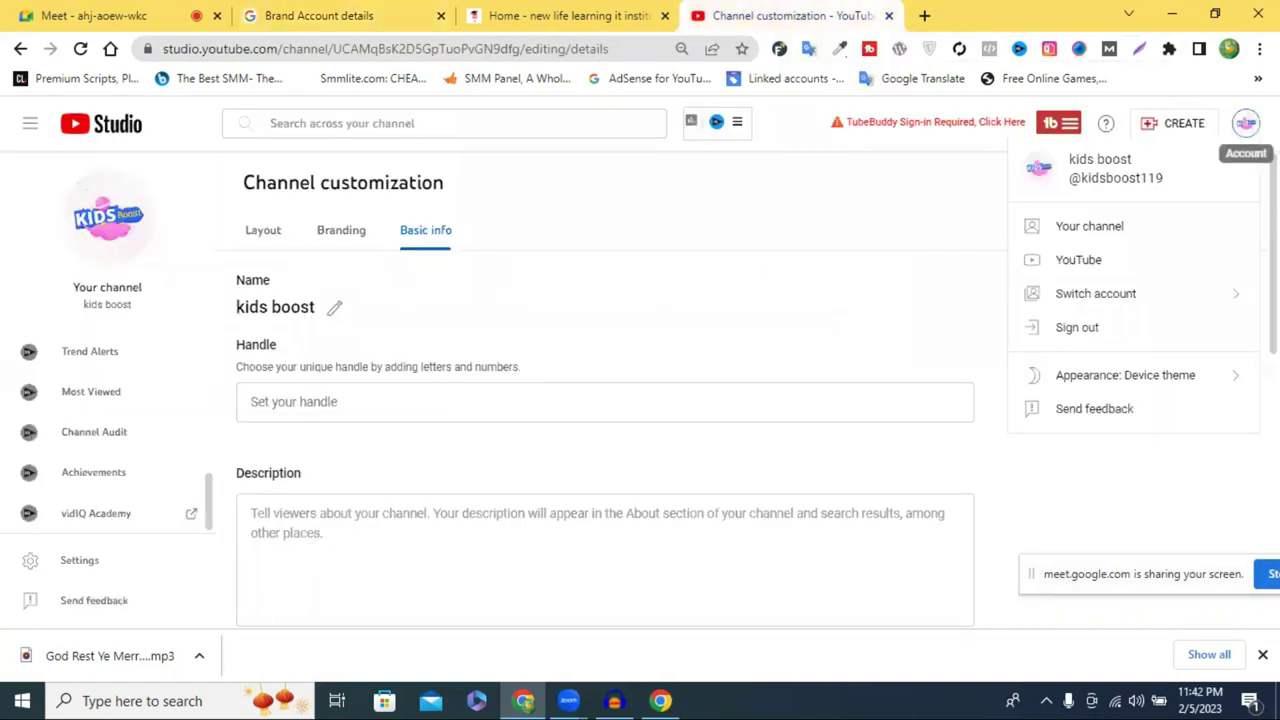
{"action": "left_click", "coordinate": [1245, 122]}
{"action": "left_click", "coordinate": [1240, 125]}
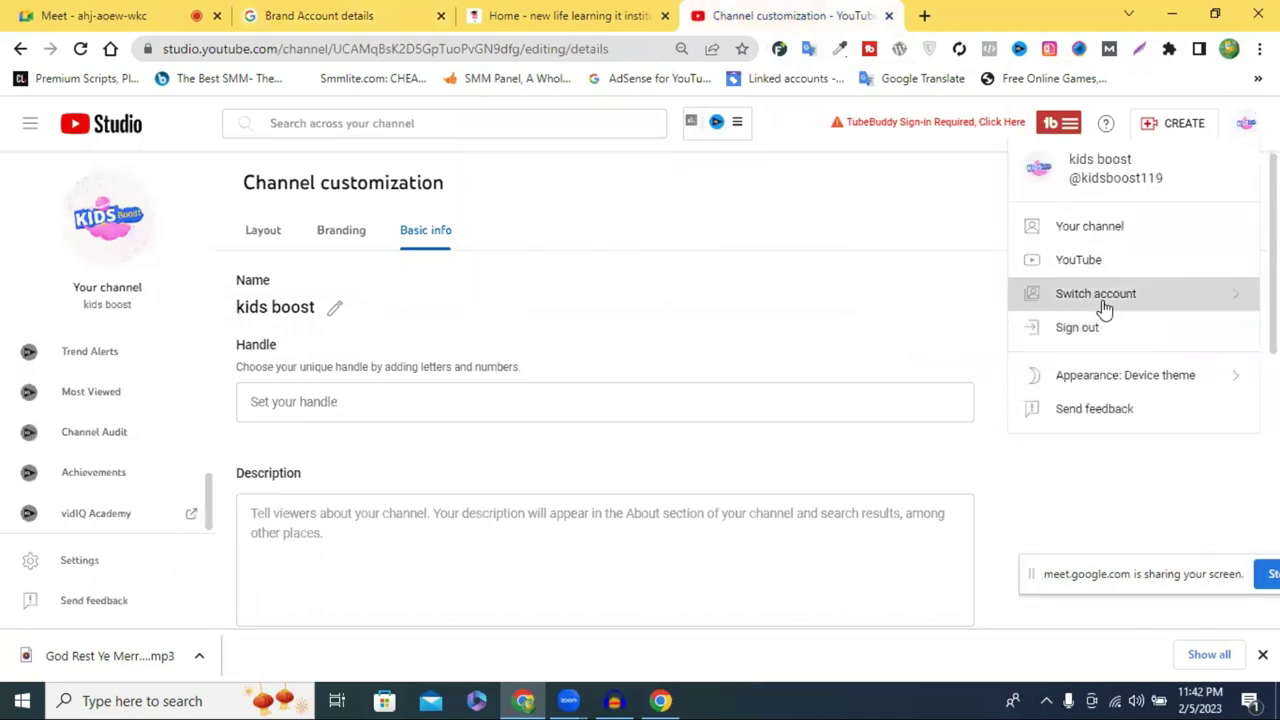
{"action": "left_click", "coordinate": [1104, 300]}
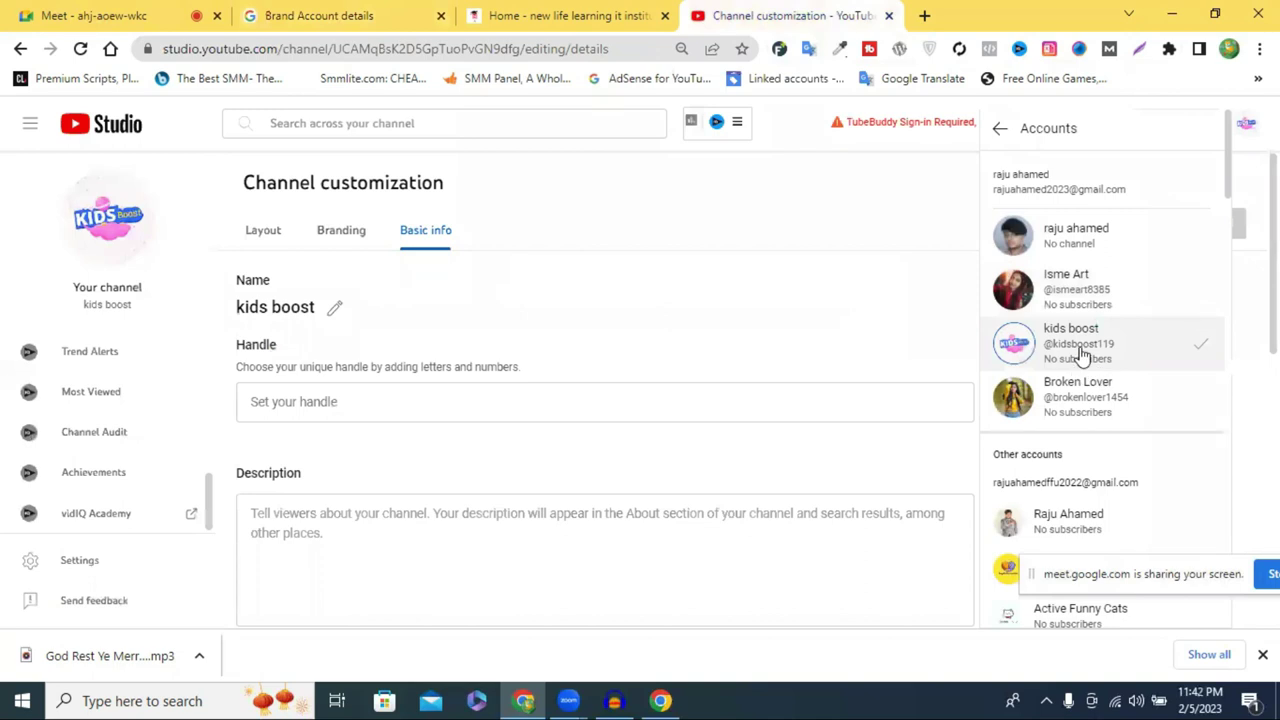
{"action": "left_click", "coordinate": [870, 330]}
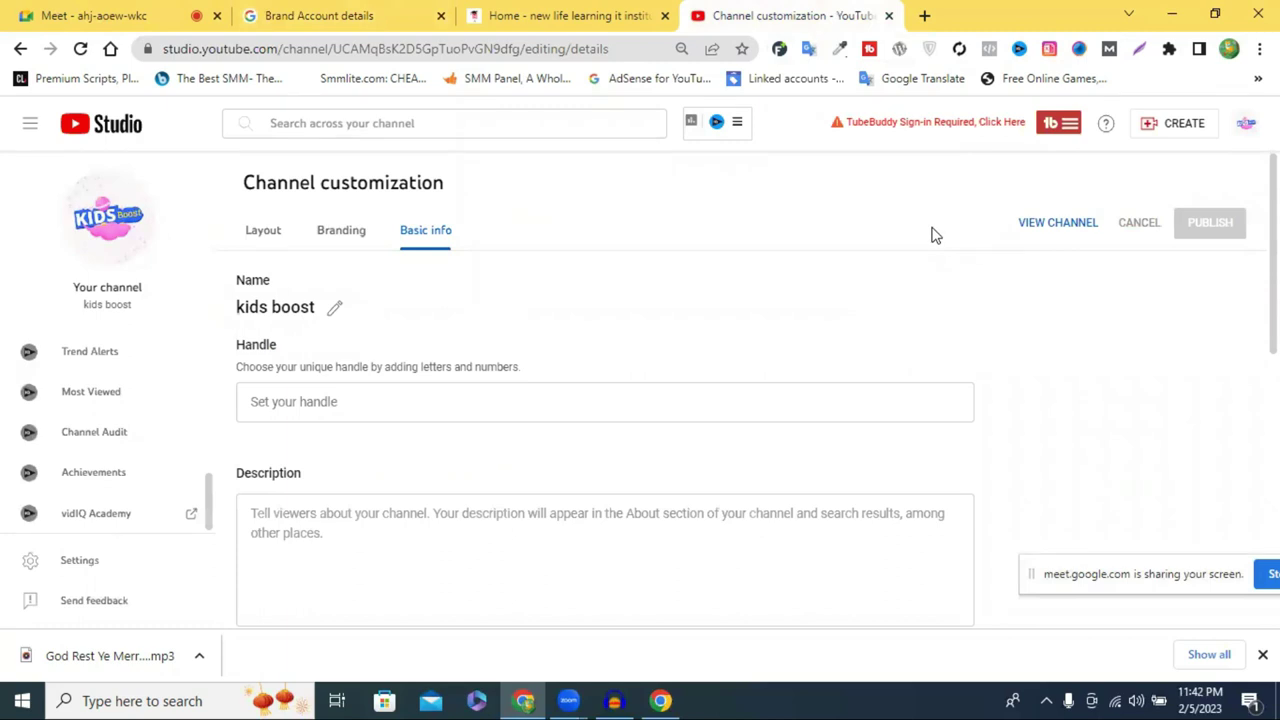
Step: Close the Studio and institute tabs, cancel the unsent Manager invitation, and start a new tab
{"action": "left_click", "coordinate": [889, 16]}
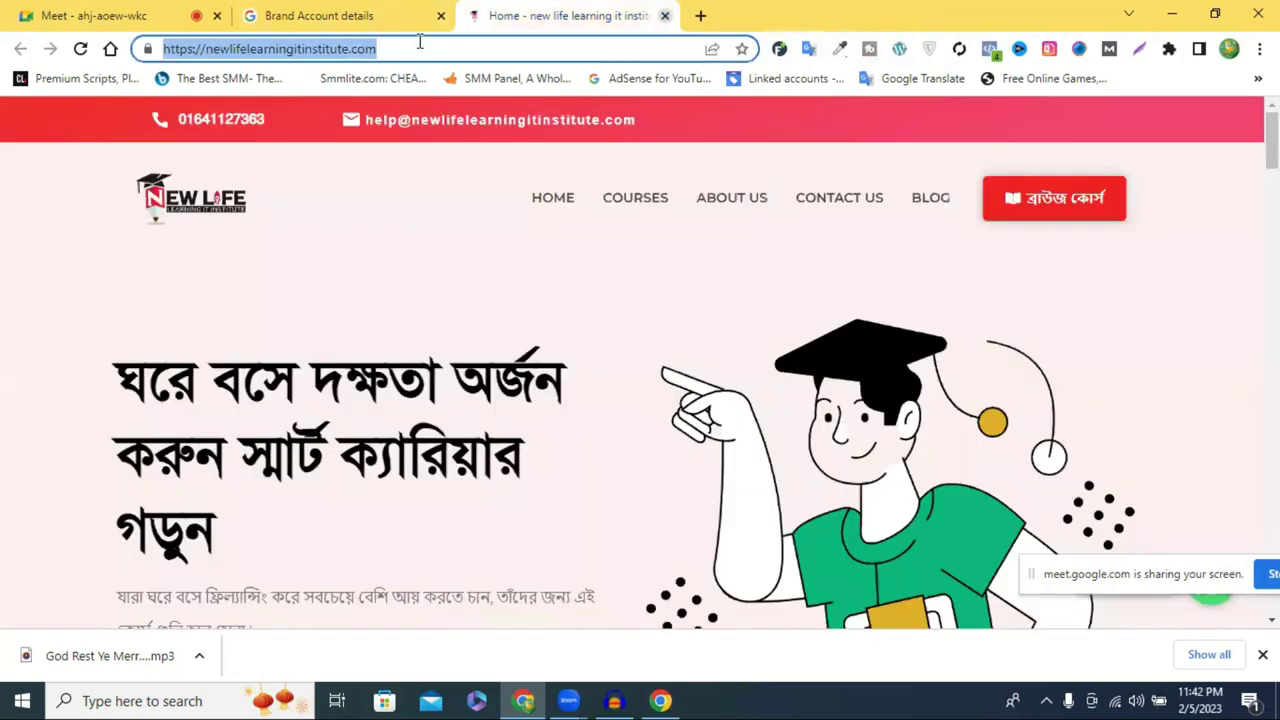
{"action": "key", "text": "ctrl+w"}
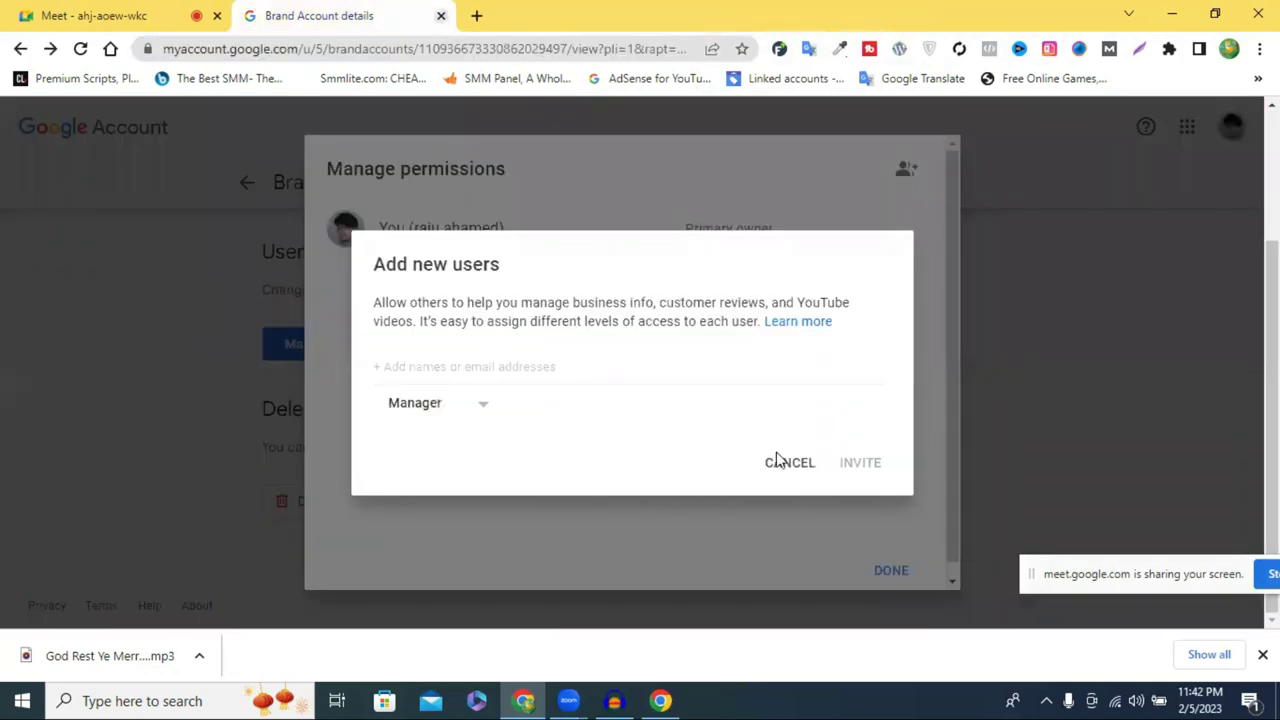
{"action": "left_click", "coordinate": [780, 462]}
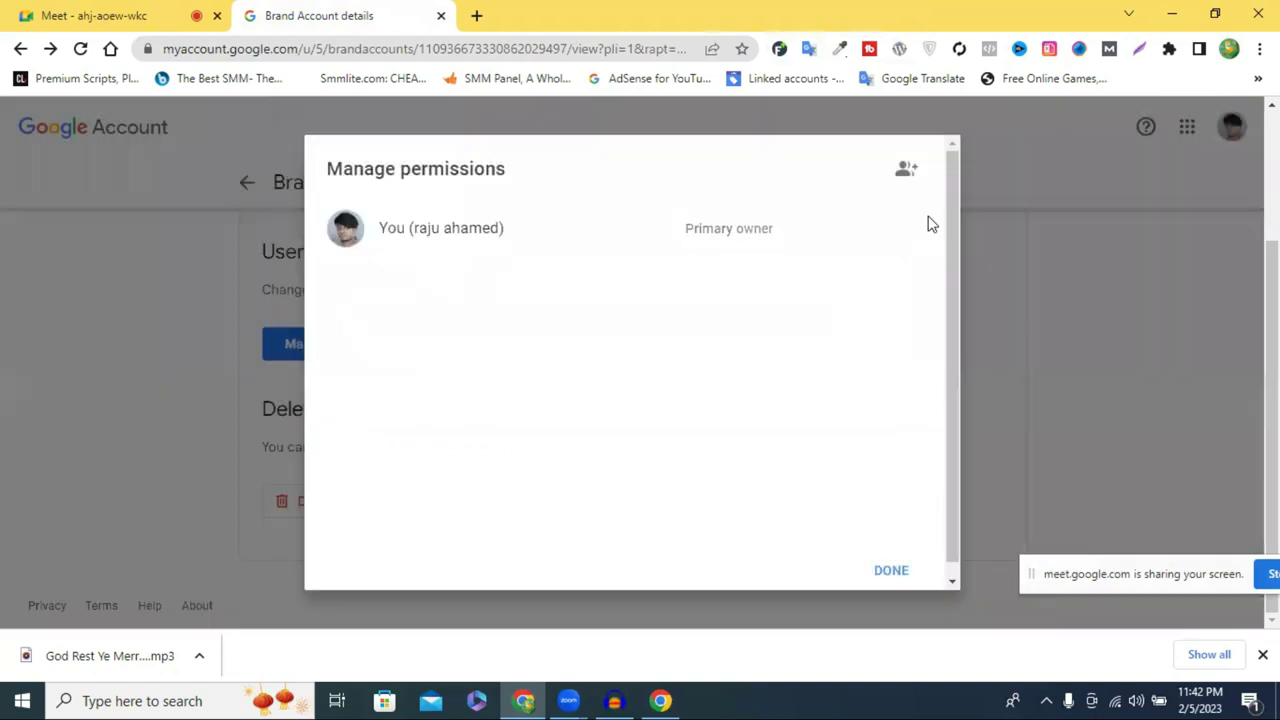
{"action": "left_click", "coordinate": [890, 571]}
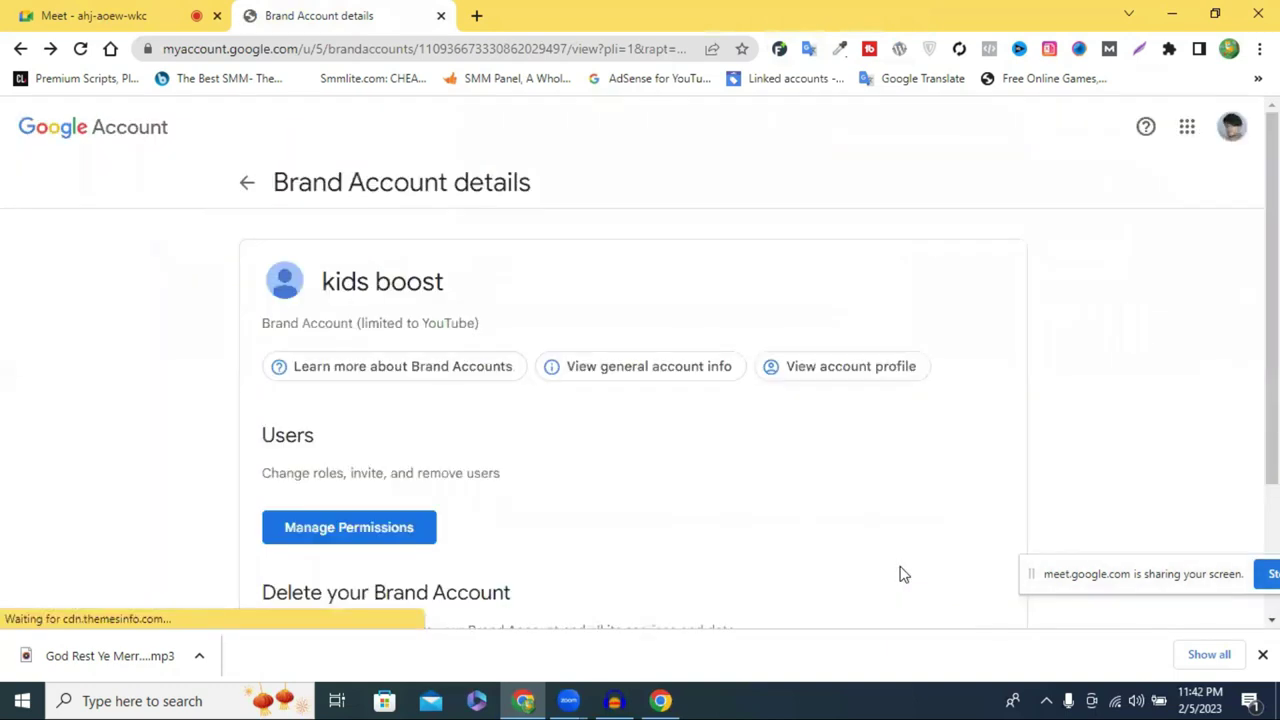
{"action": "left_click", "coordinate": [477, 16]}
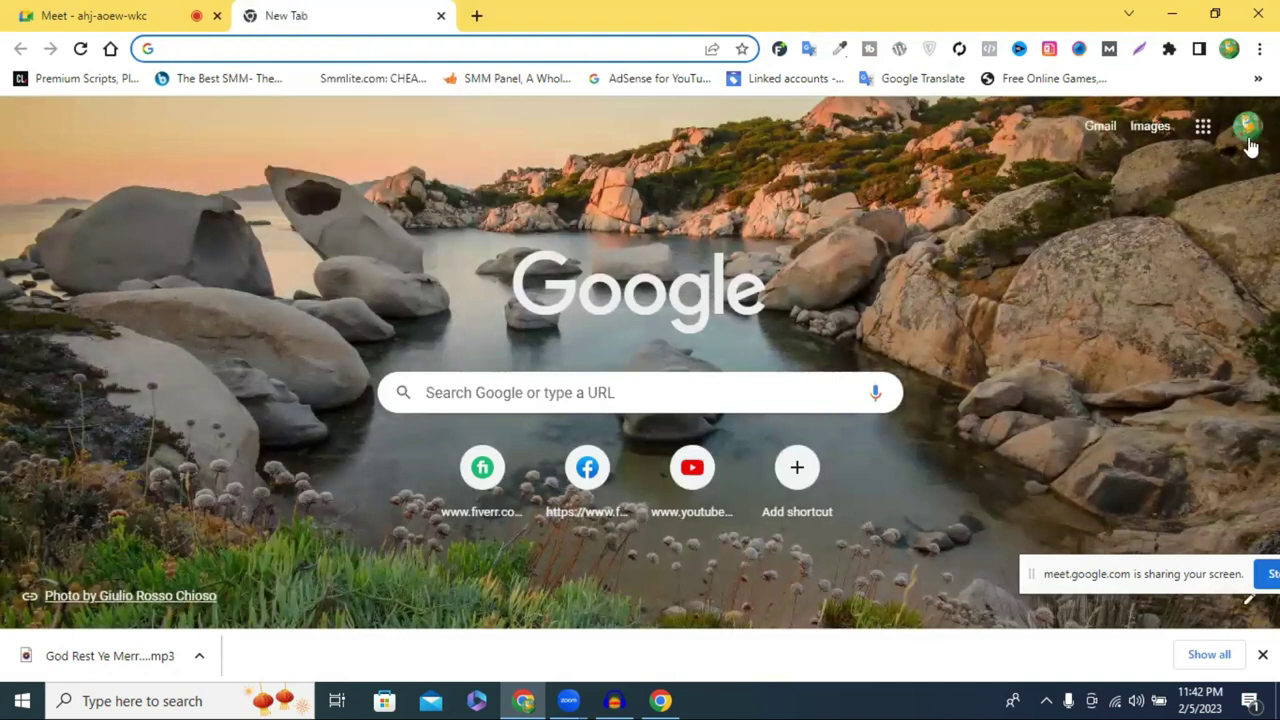
Step: Dismiss the account panel and downloads bar, then open a new Incognito window
{"action": "left_click", "coordinate": [1248, 143]}
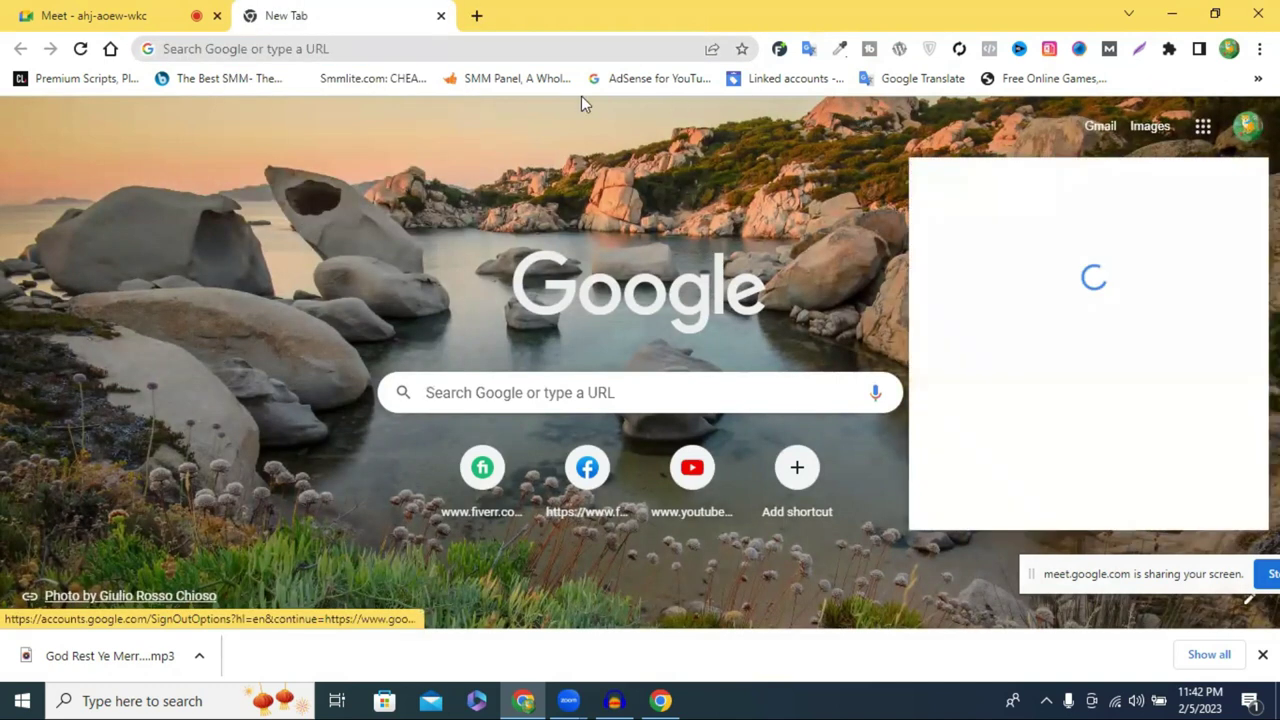
{"action": "left_click", "coordinate": [577, 124]}
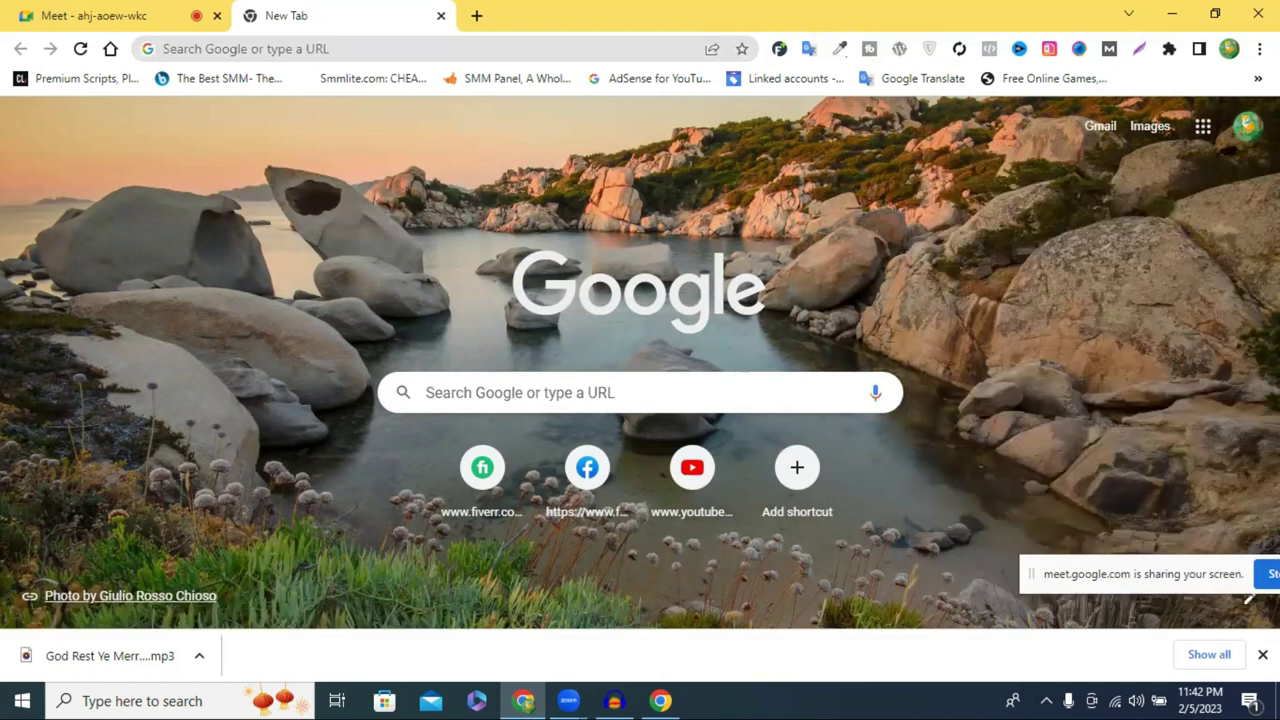
{"action": "left_click", "coordinate": [1262, 654]}
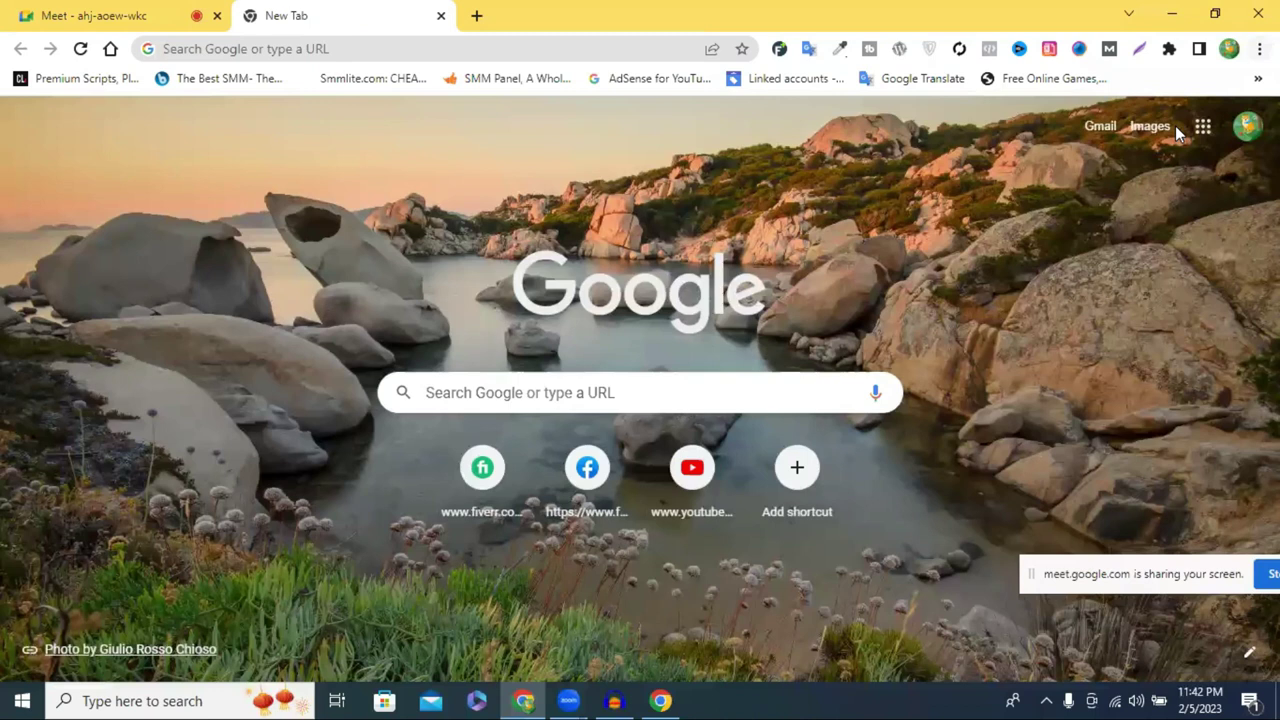
{"action": "left_click", "coordinate": [1259, 48]}
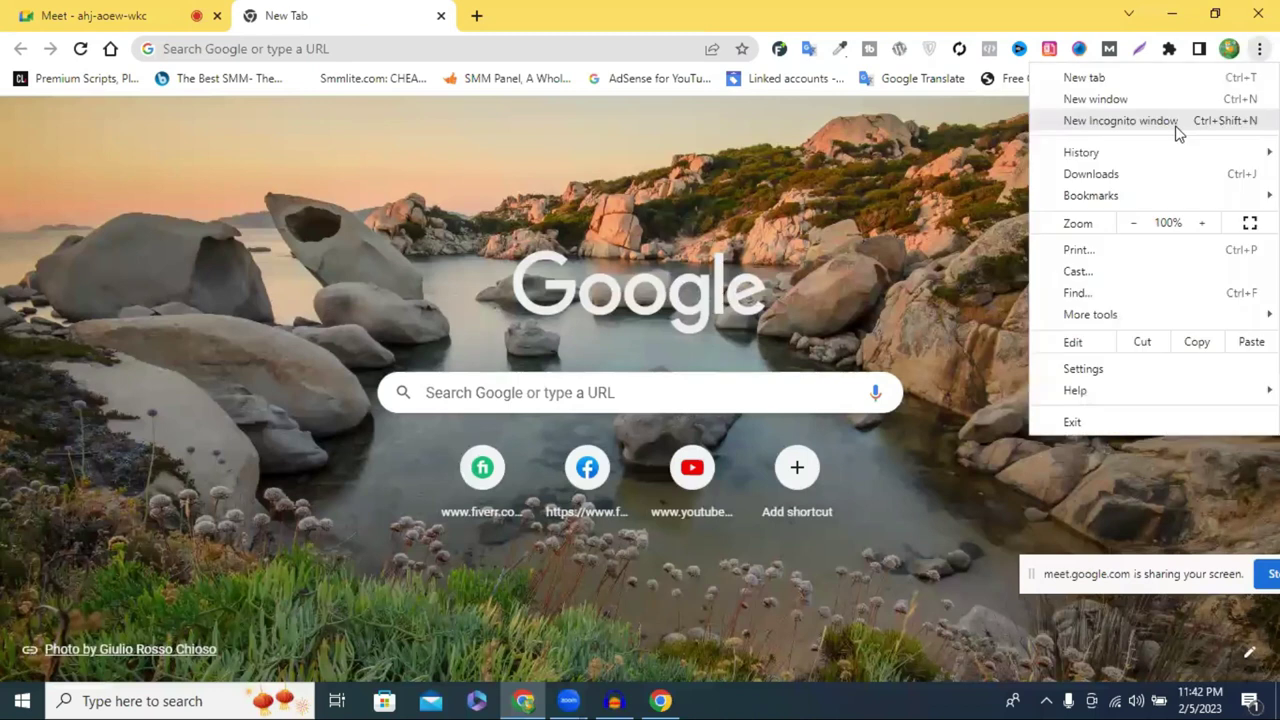
{"action": "left_click", "coordinate": [1178, 121]}
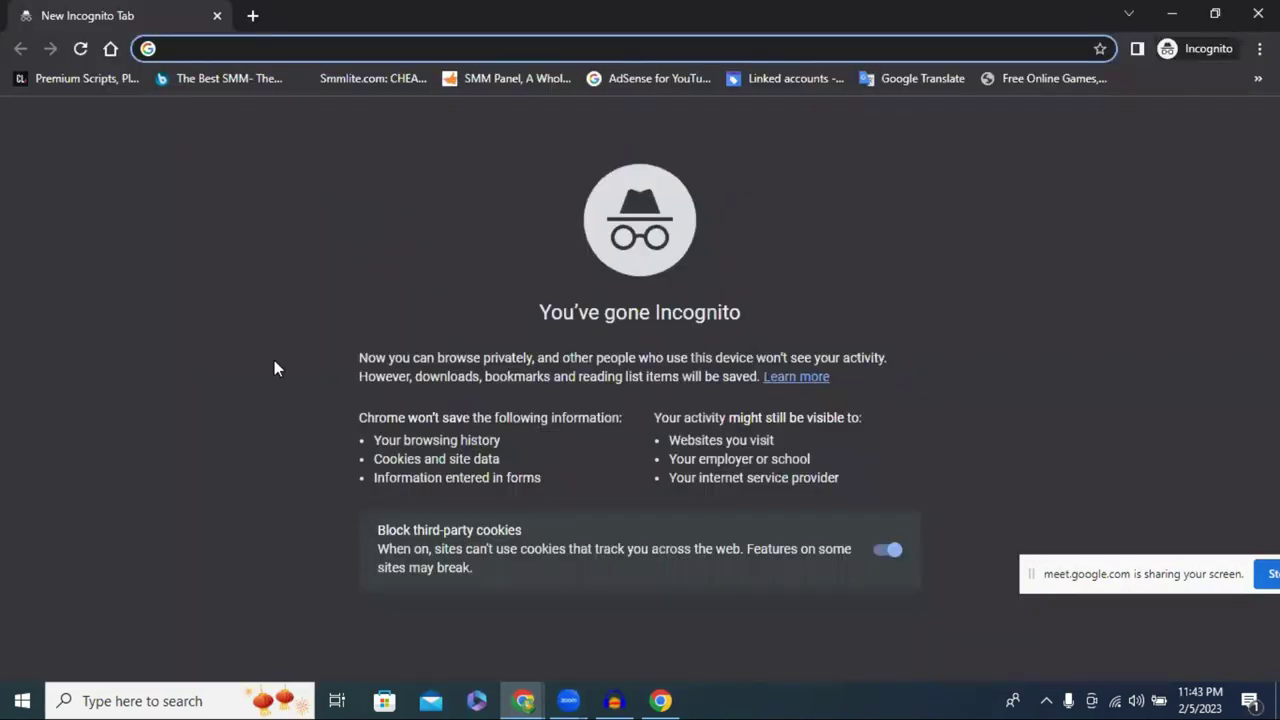
Step: Go to fiverr.com in the Incognito window, fixing the 'fiverr,com' typo
{"action": "type", "text": "five"}
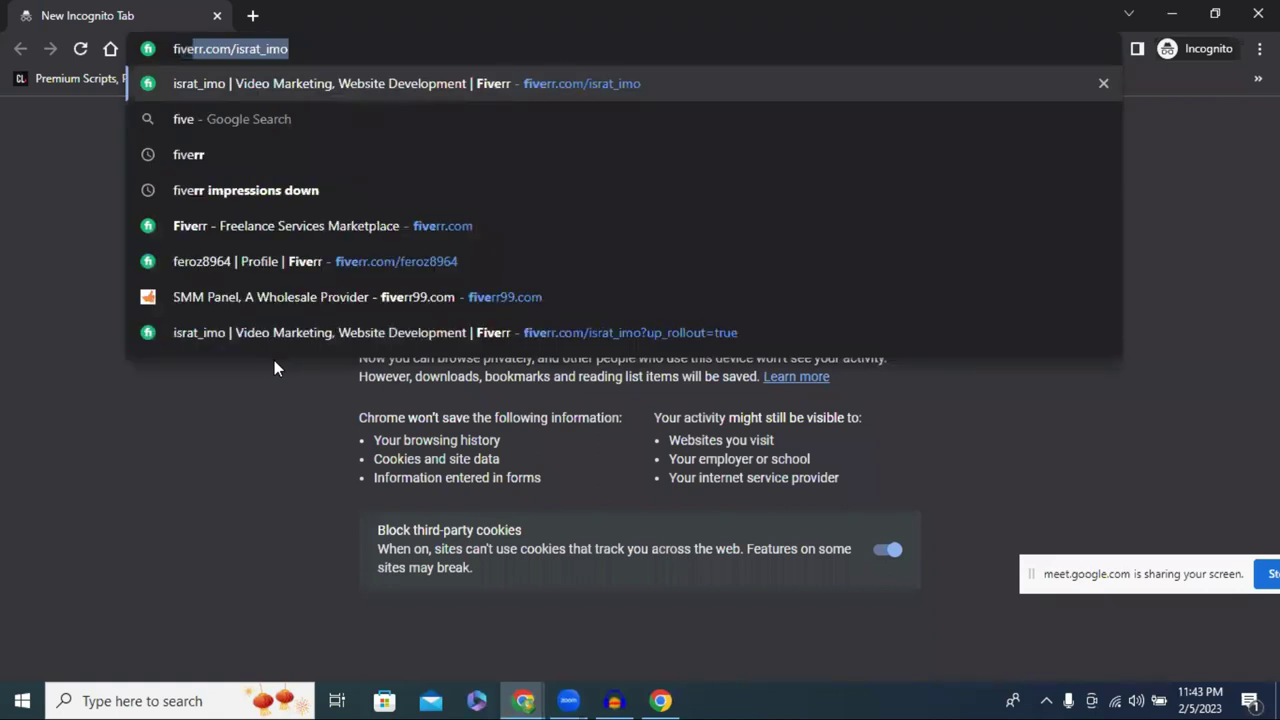
{"action": "type", "text": "rr"}
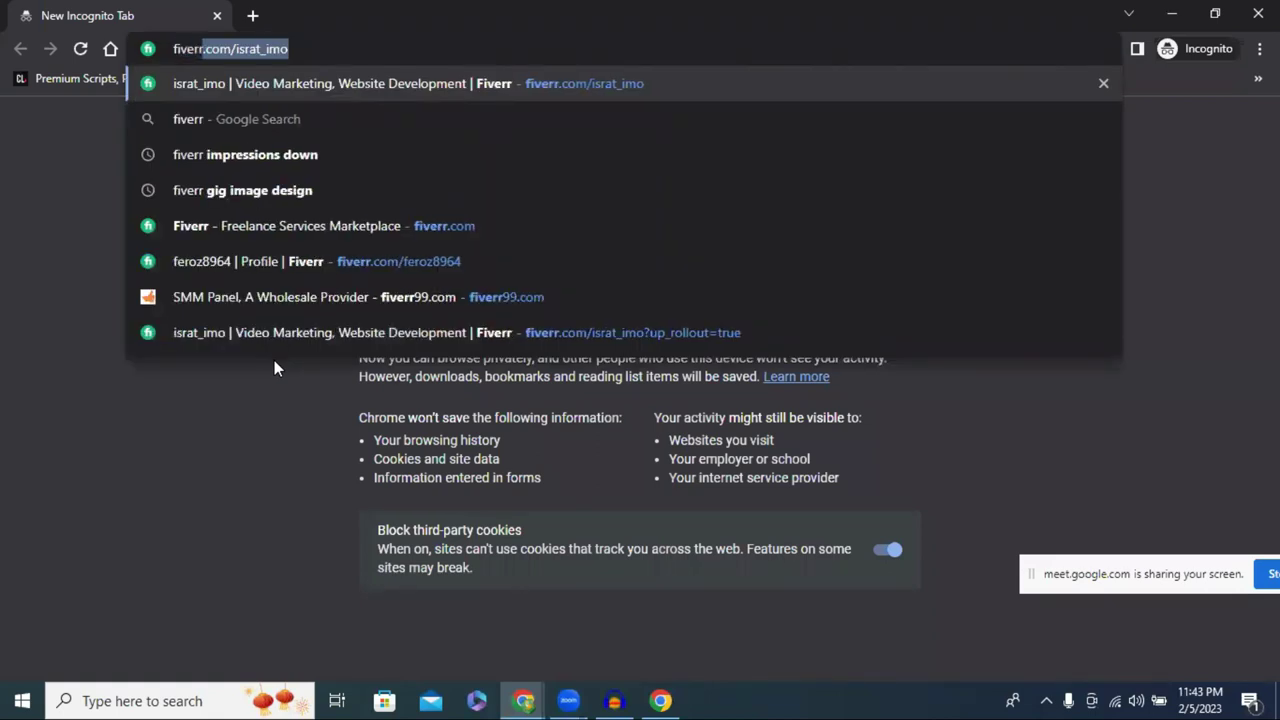
{"action": "type", "text": ",co"}
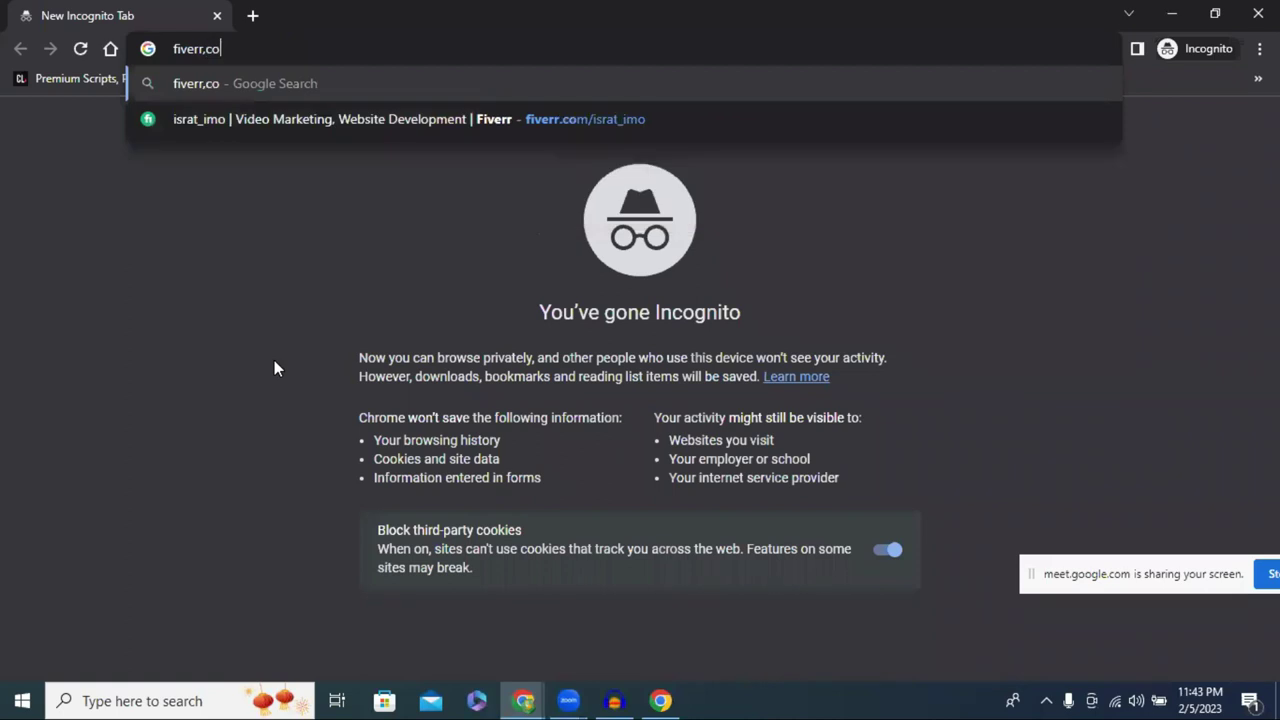
{"action": "type", "text": "m"}
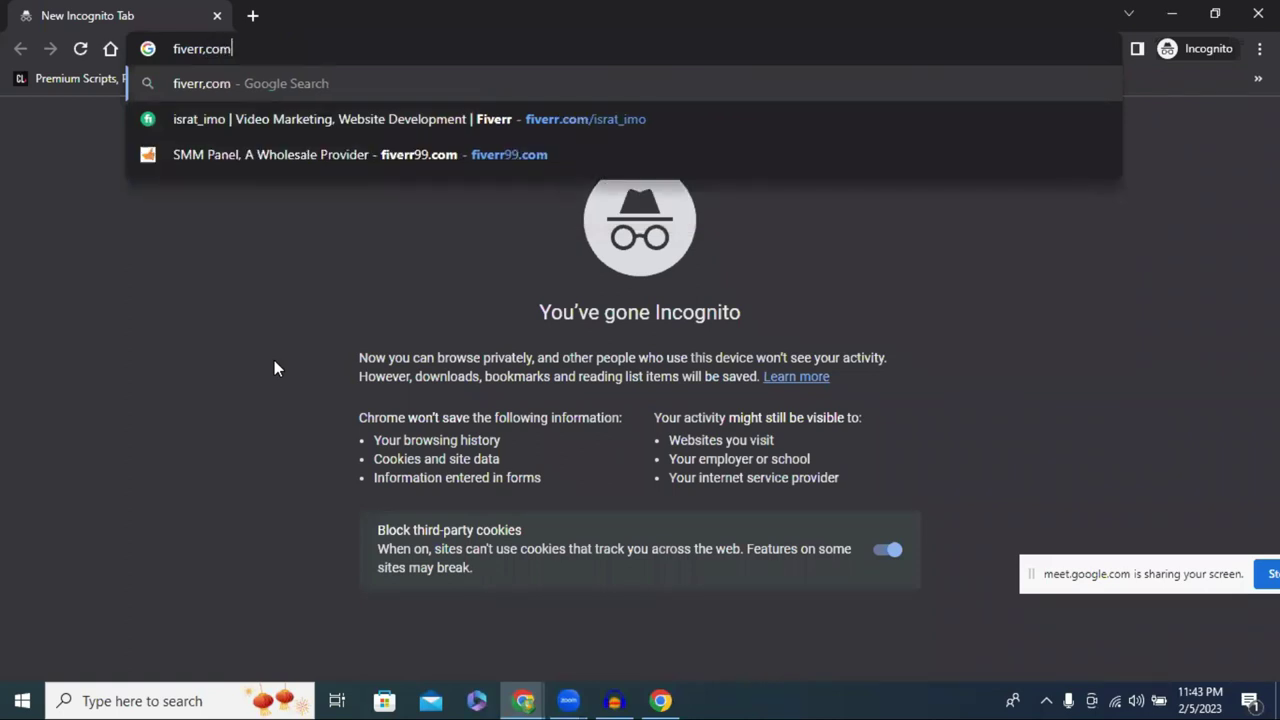
{"action": "left_click", "coordinate": [204, 49]}
{"action": "key", "text": "Delete"}
{"action": "type", "text": "."}
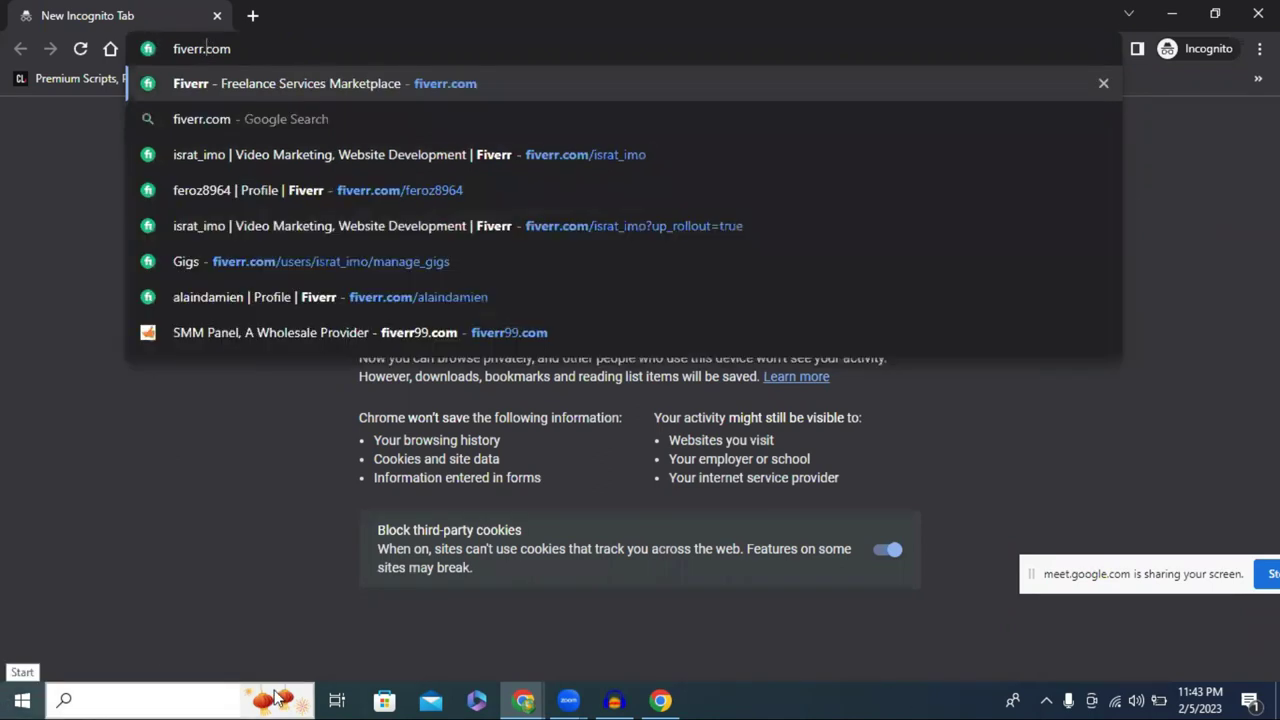
{"action": "key", "text": "Return"}
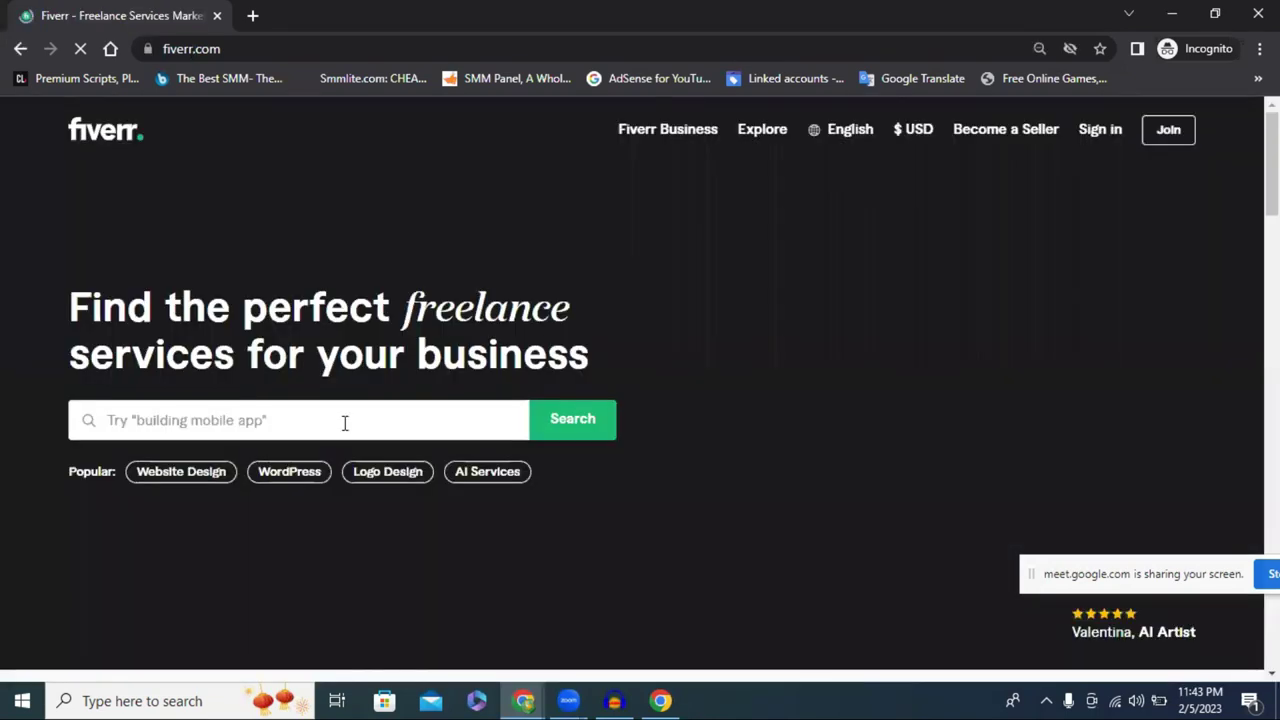
Step: Search Fiverr for 'youtube channel create' and dismiss the Join Fiverr popup to browse the gigs
{"action": "left_click", "coordinate": [342, 416]}
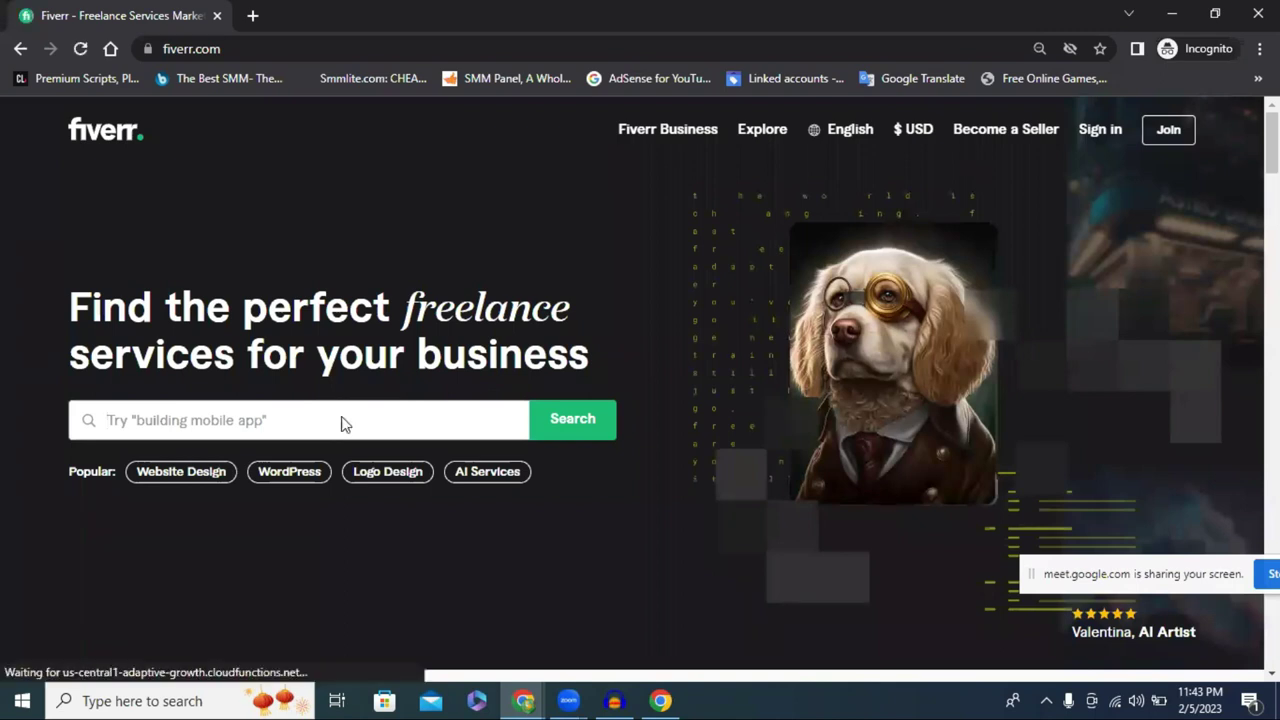
{"action": "left_click", "coordinate": [342, 417]}
{"action": "type", "text": "y"}
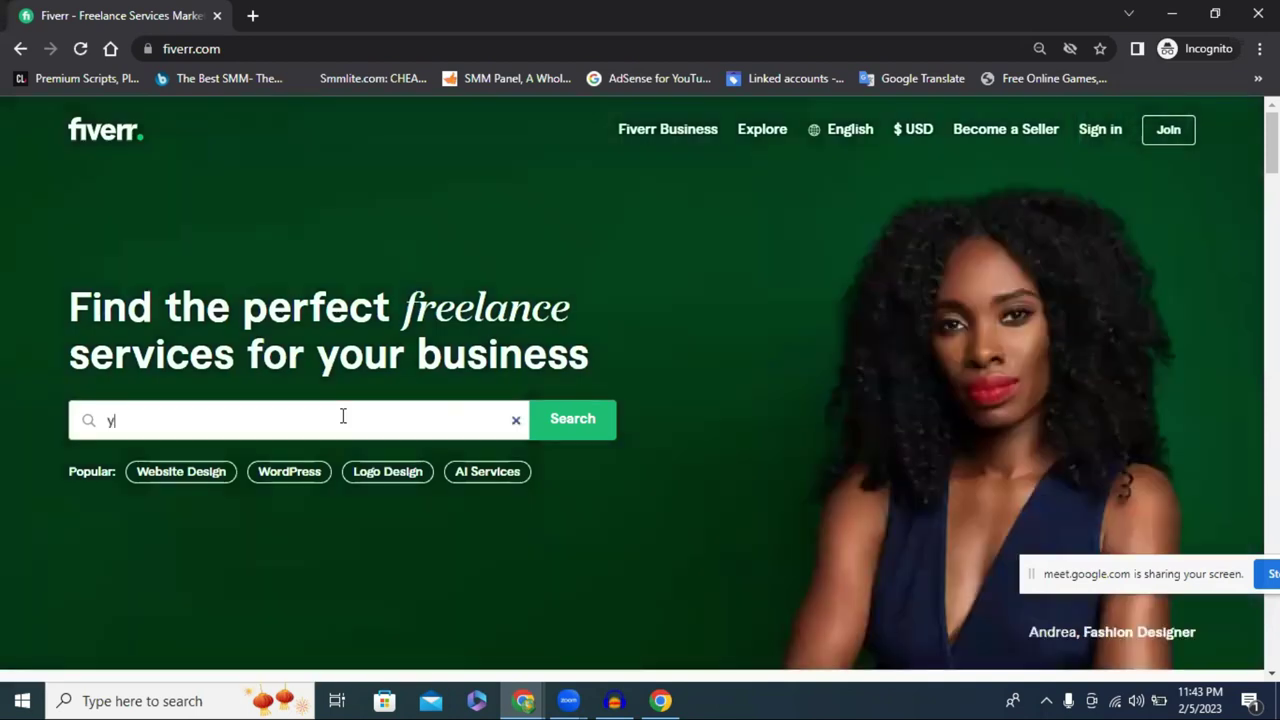
{"action": "type", "text": "outube"}
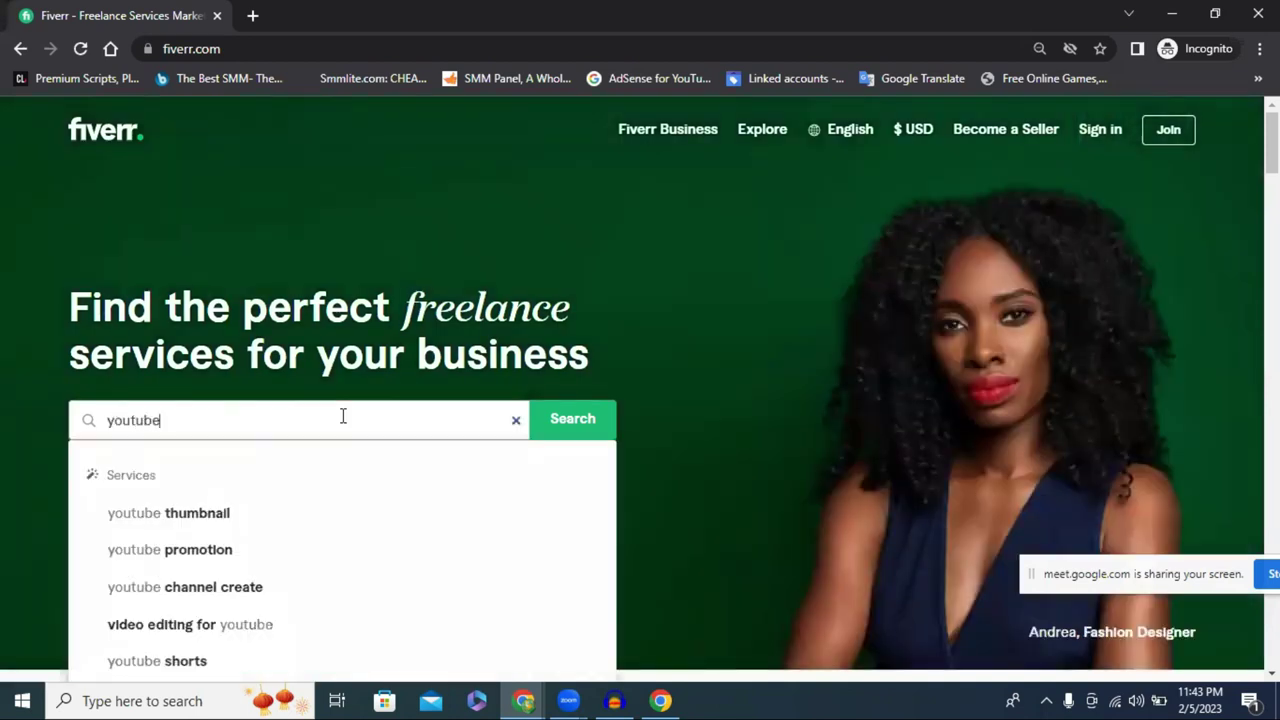
{"action": "left_click", "coordinate": [257, 587]}
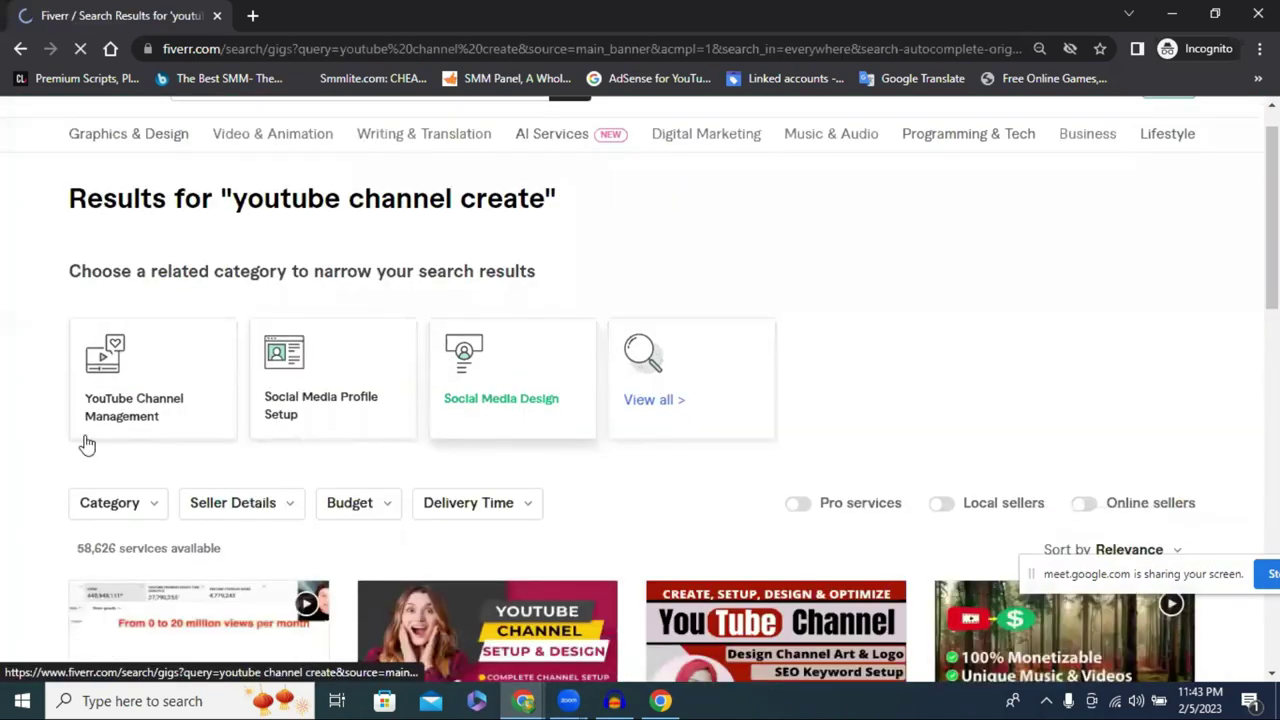
{"action": "scroll", "coordinate": [80, 420], "scroll_direction": "down", "scroll_amount": 2}
{"action": "scroll", "coordinate": [772, 478], "scroll_direction": "down", "scroll_amount": 2}
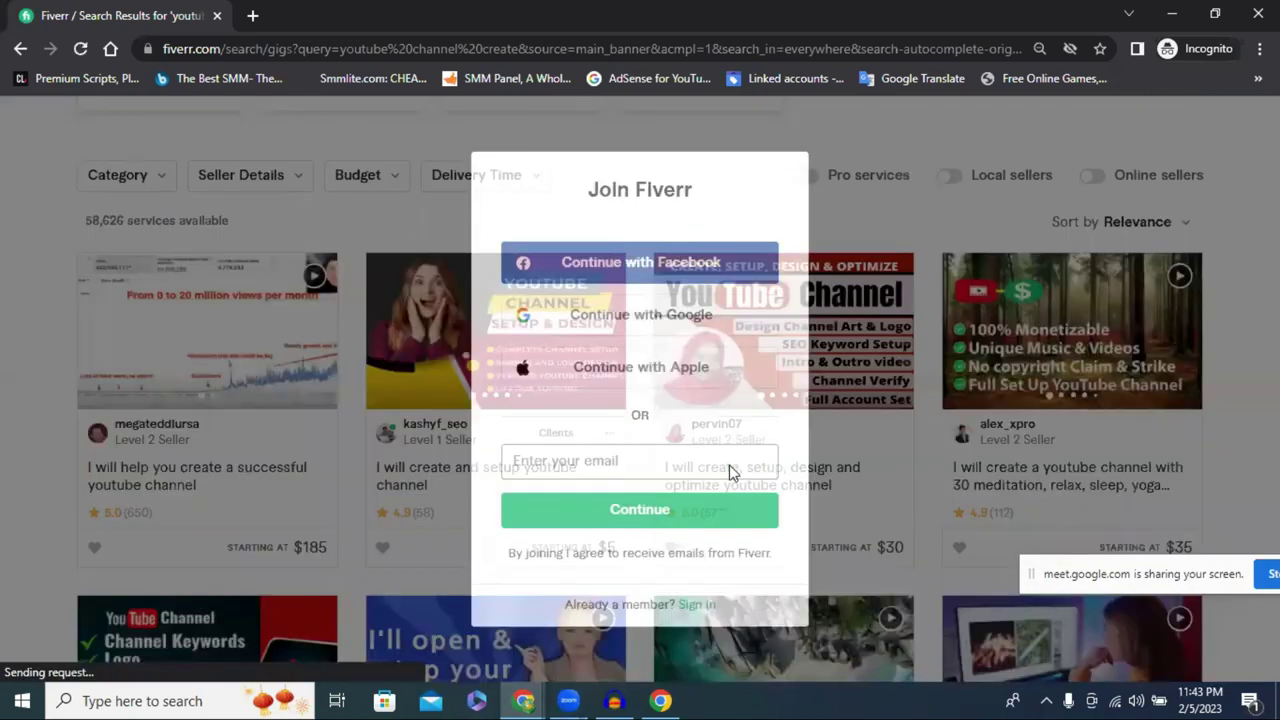
{"action": "key", "text": "Escape"}
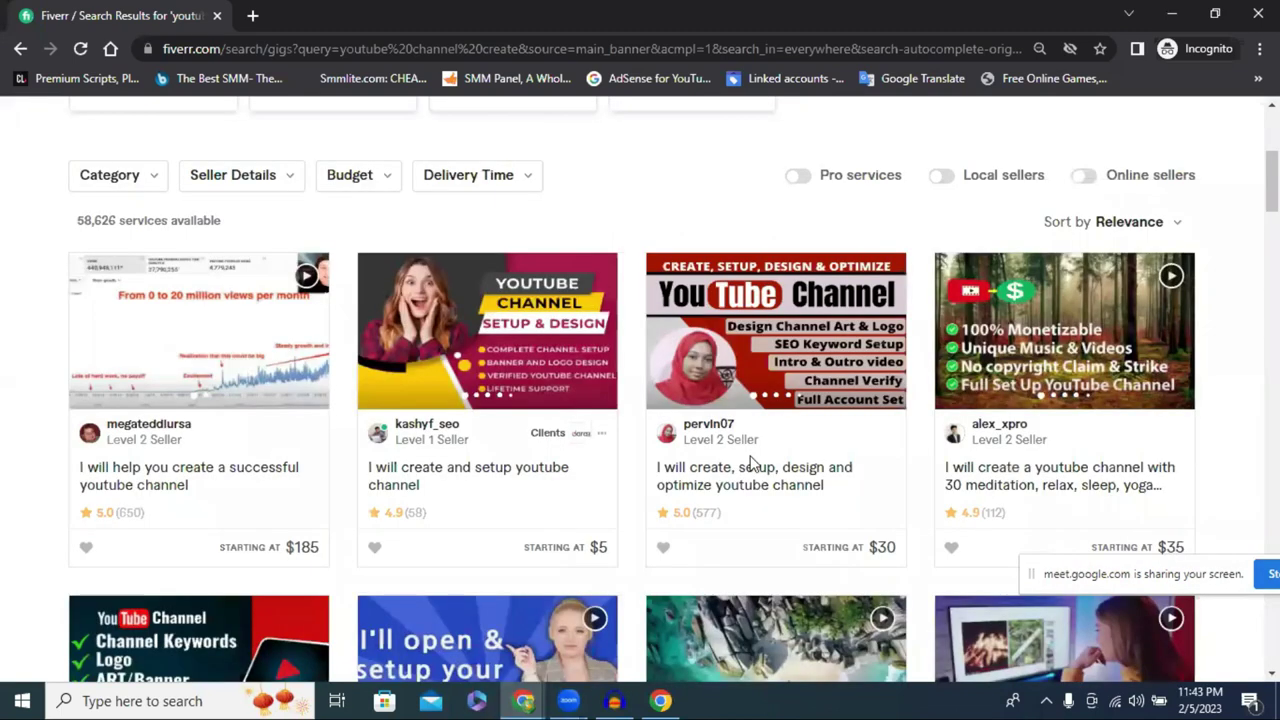
{"action": "scroll", "coordinate": [751, 440], "scroll_direction": "down", "scroll_amount": 1}
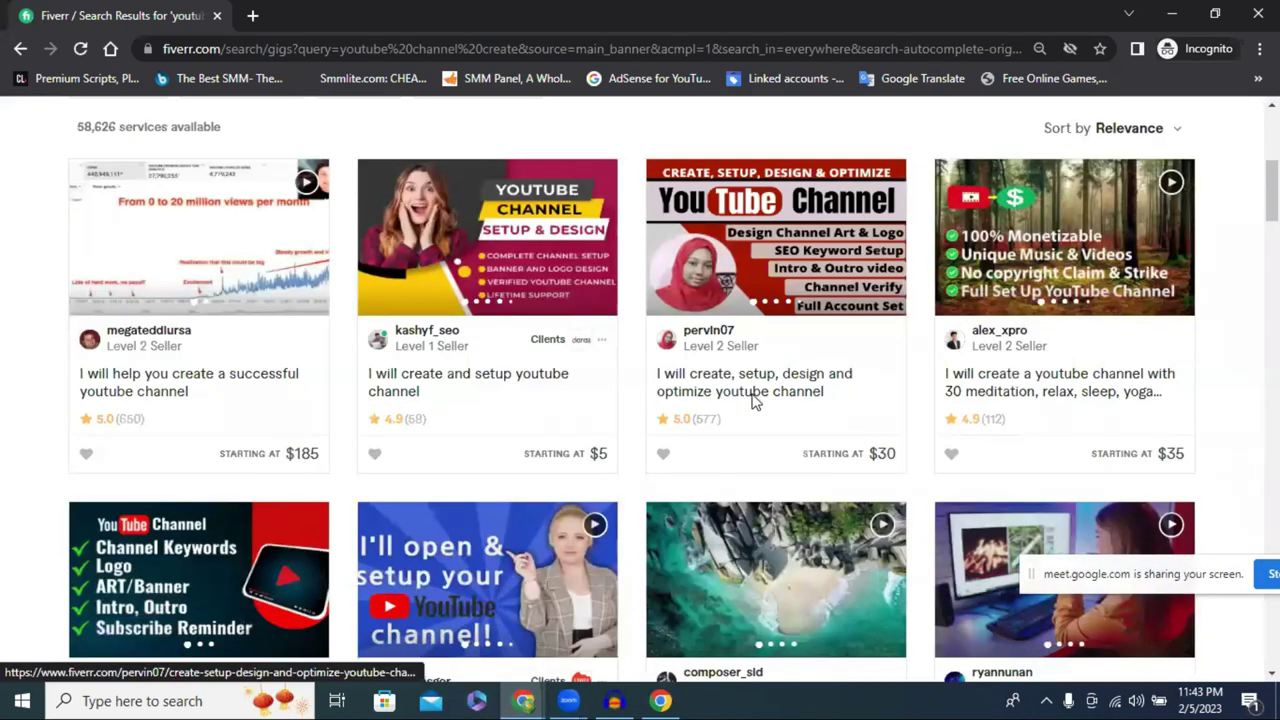